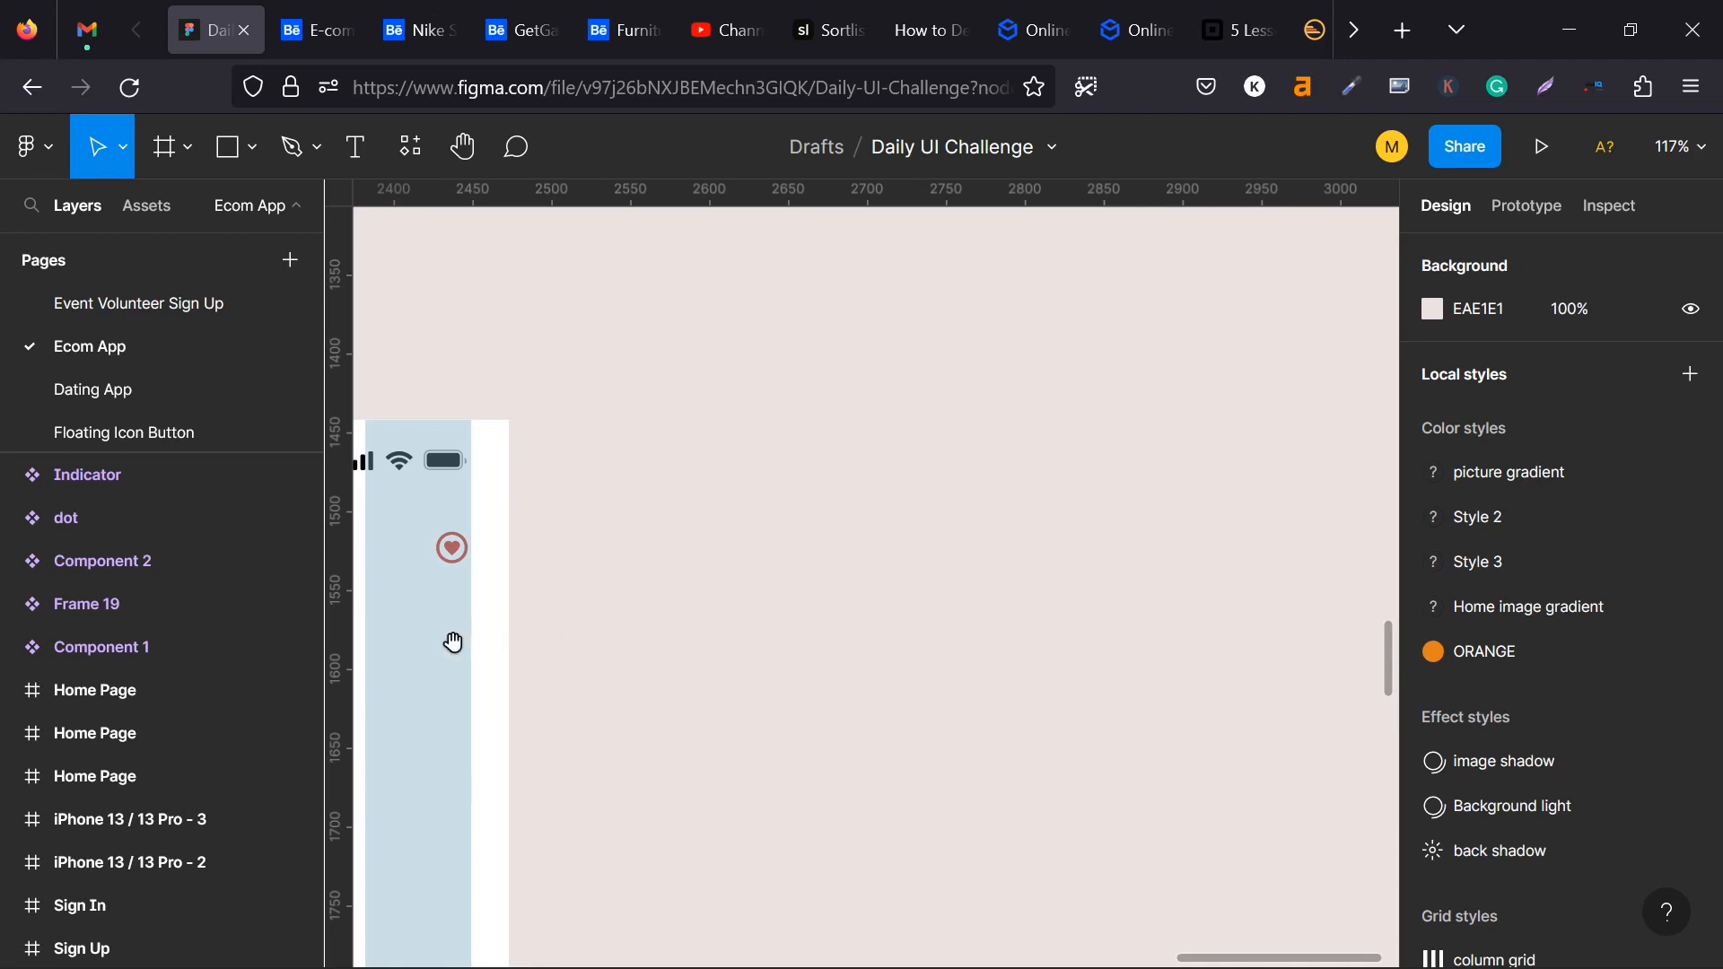
- Draw a 342 × 138 frame across the grid columns below the My Wishlist heading and move it onto the empty canvas beside the page
left_click_drag(453, 643, 943, 542)
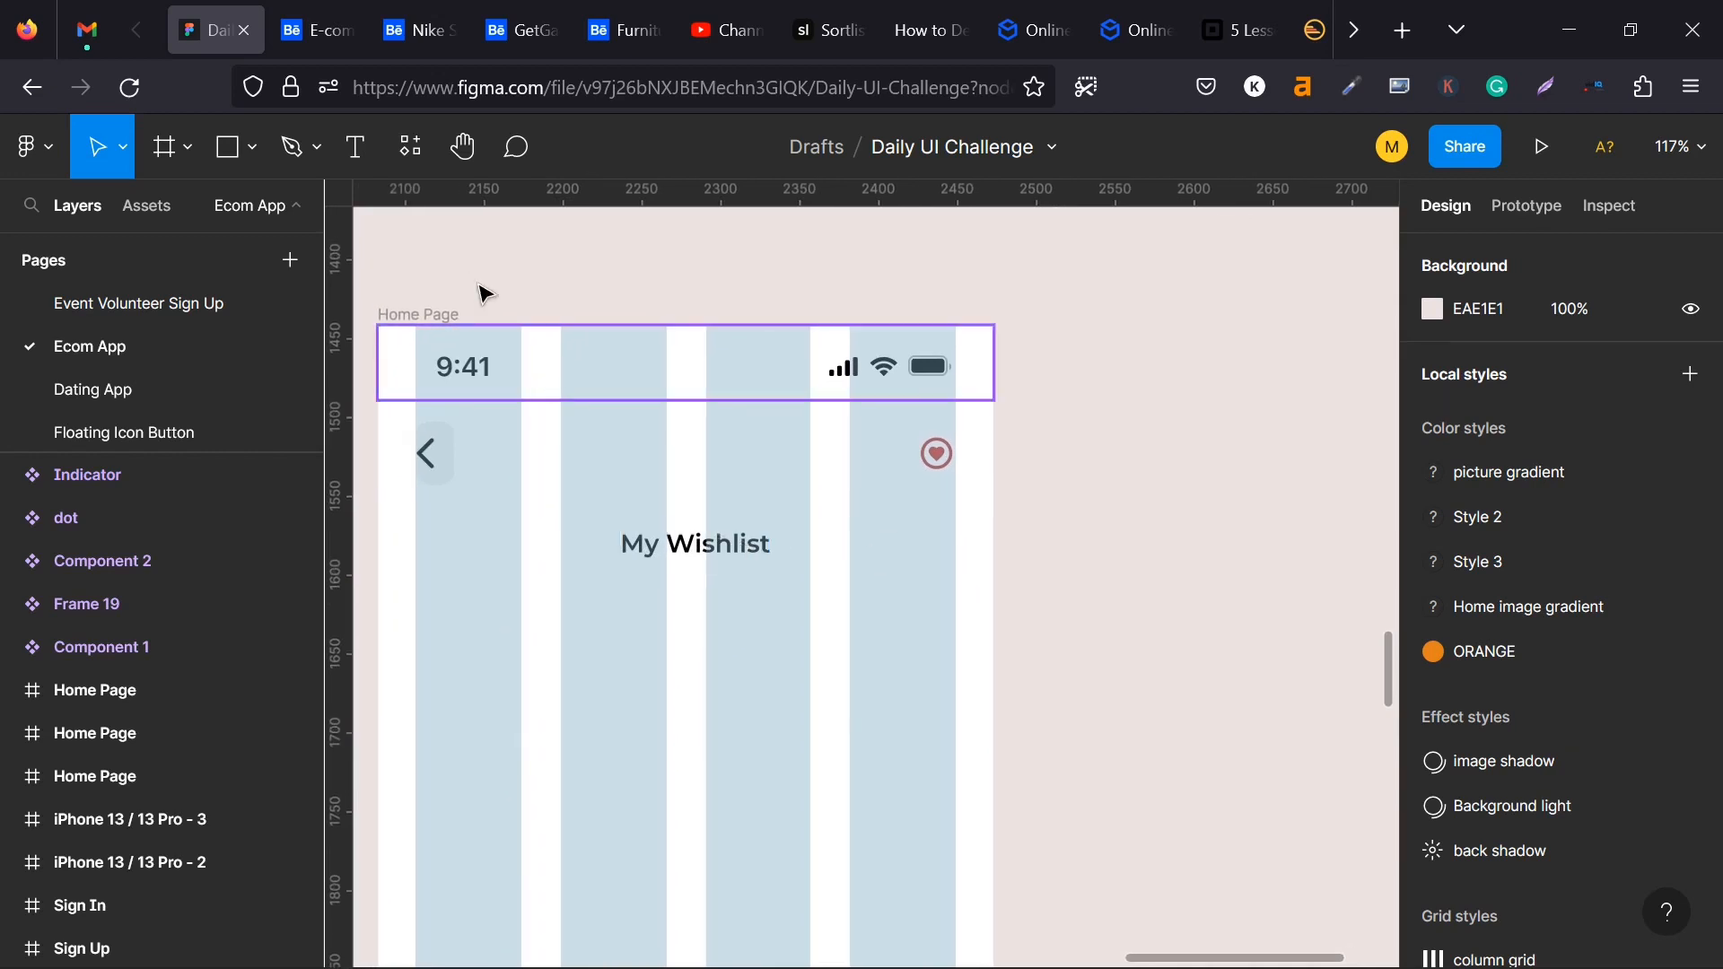
left_click(165, 146)
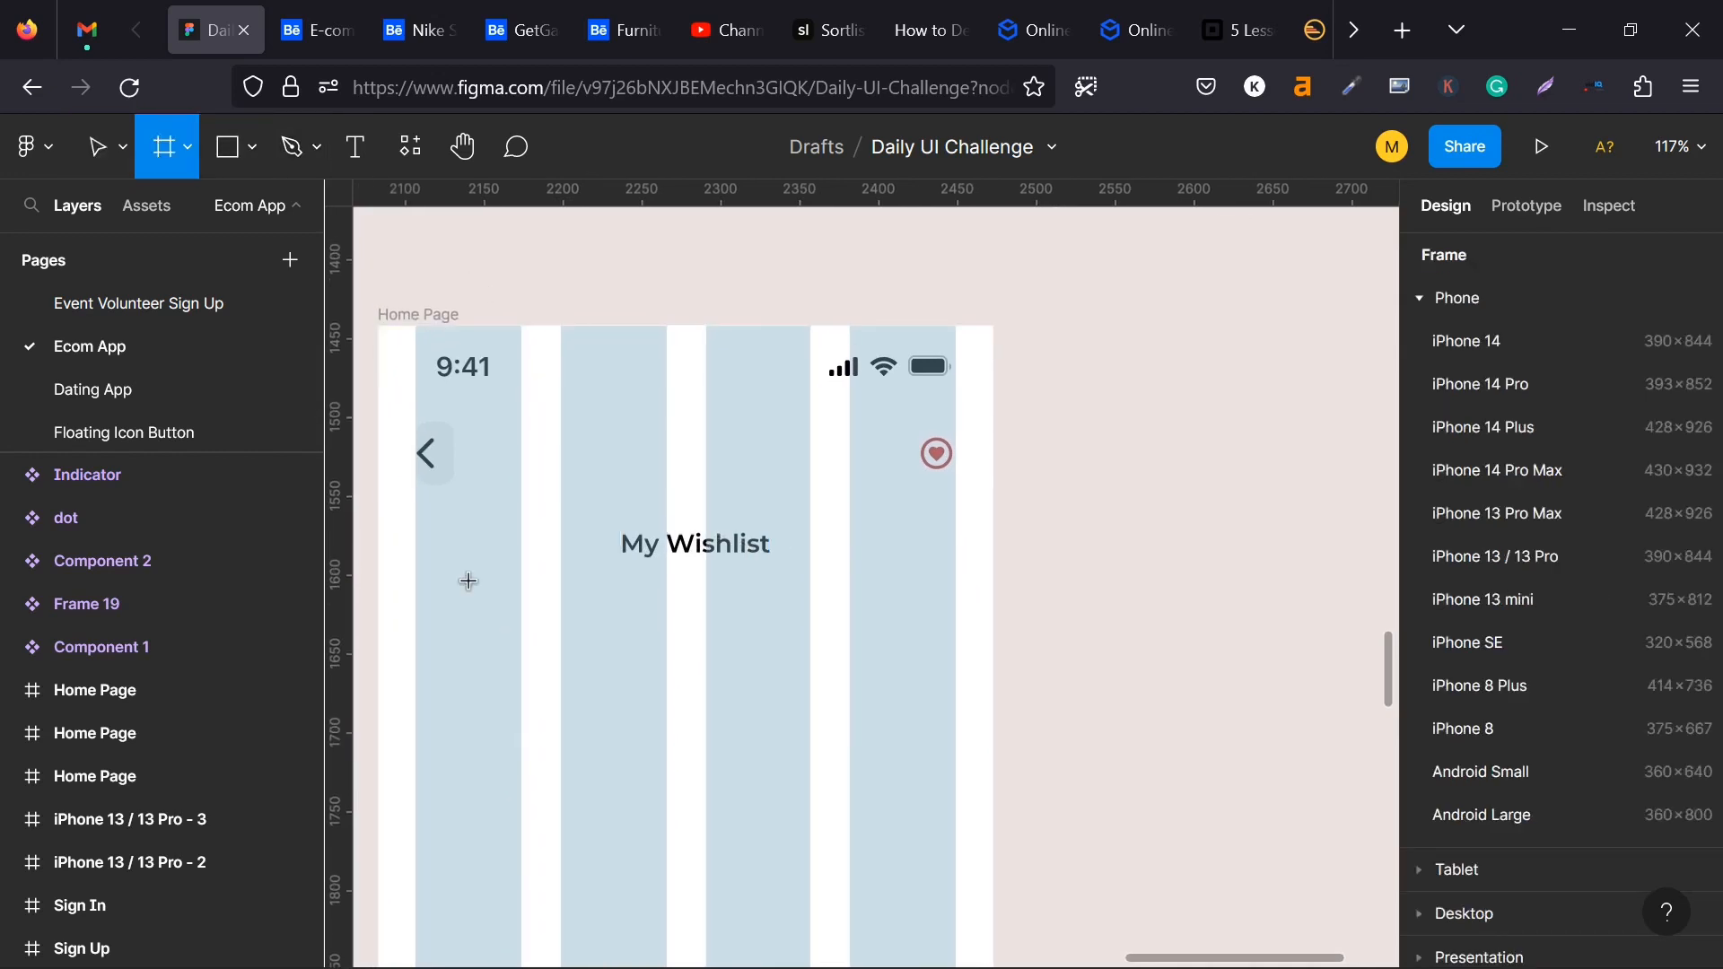
left_click_drag(420, 605, 956, 834)
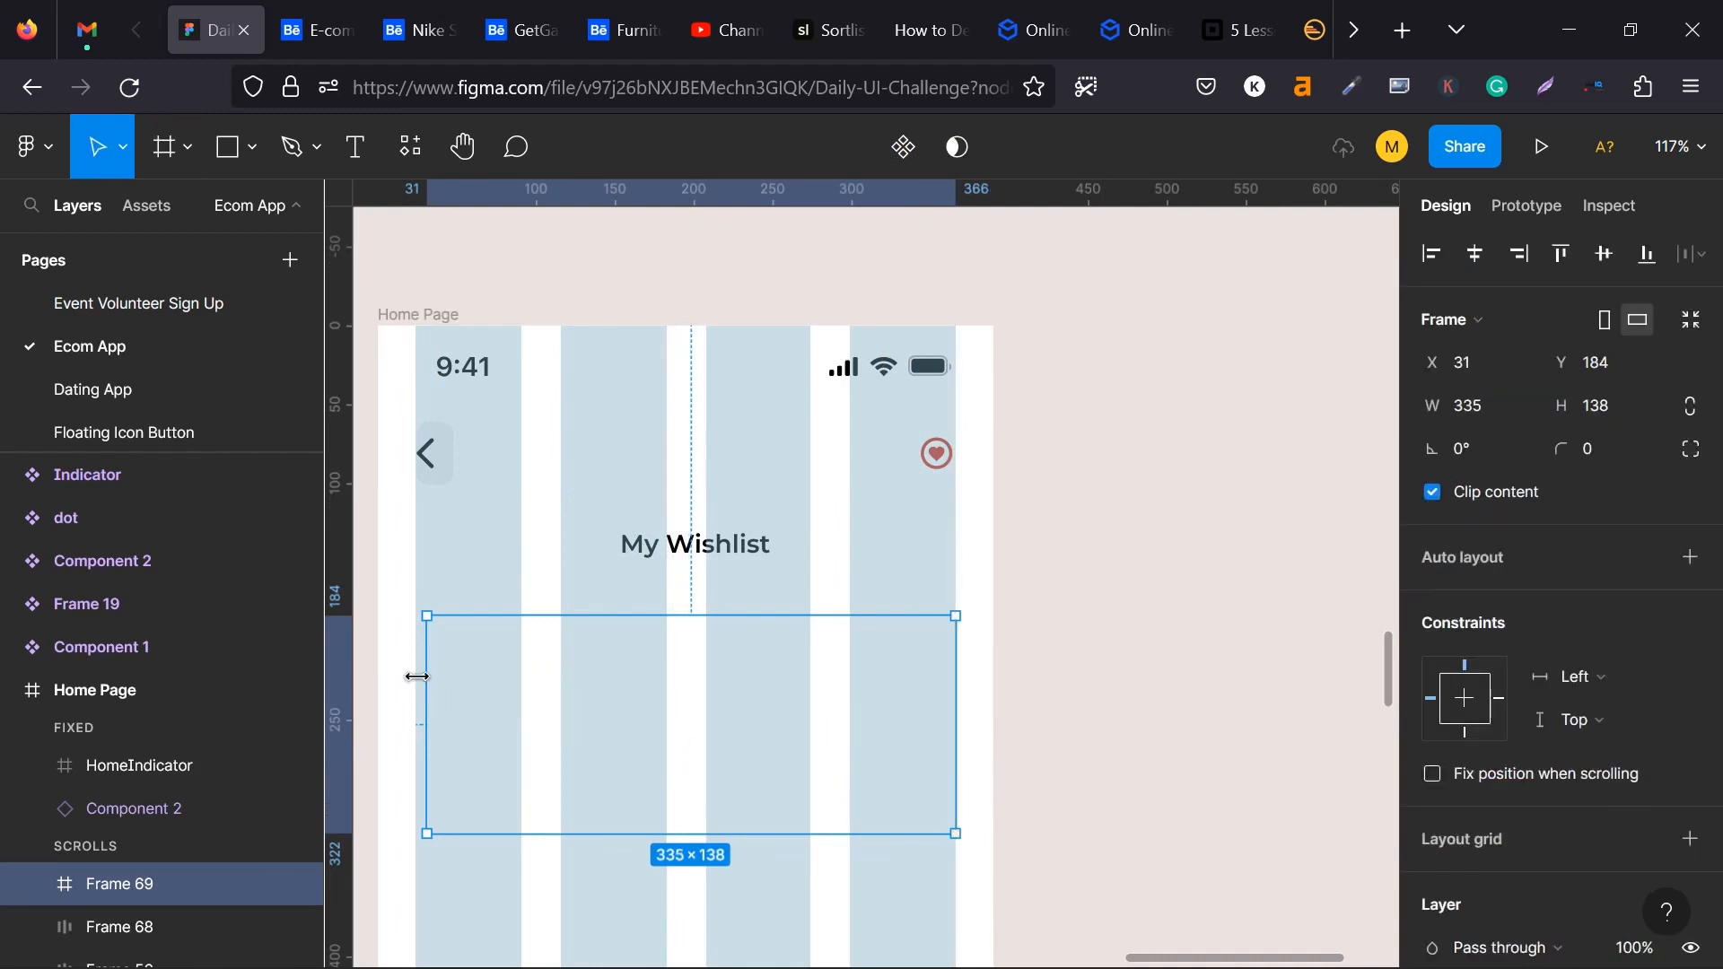
left_click_drag(415, 676, 405, 676)
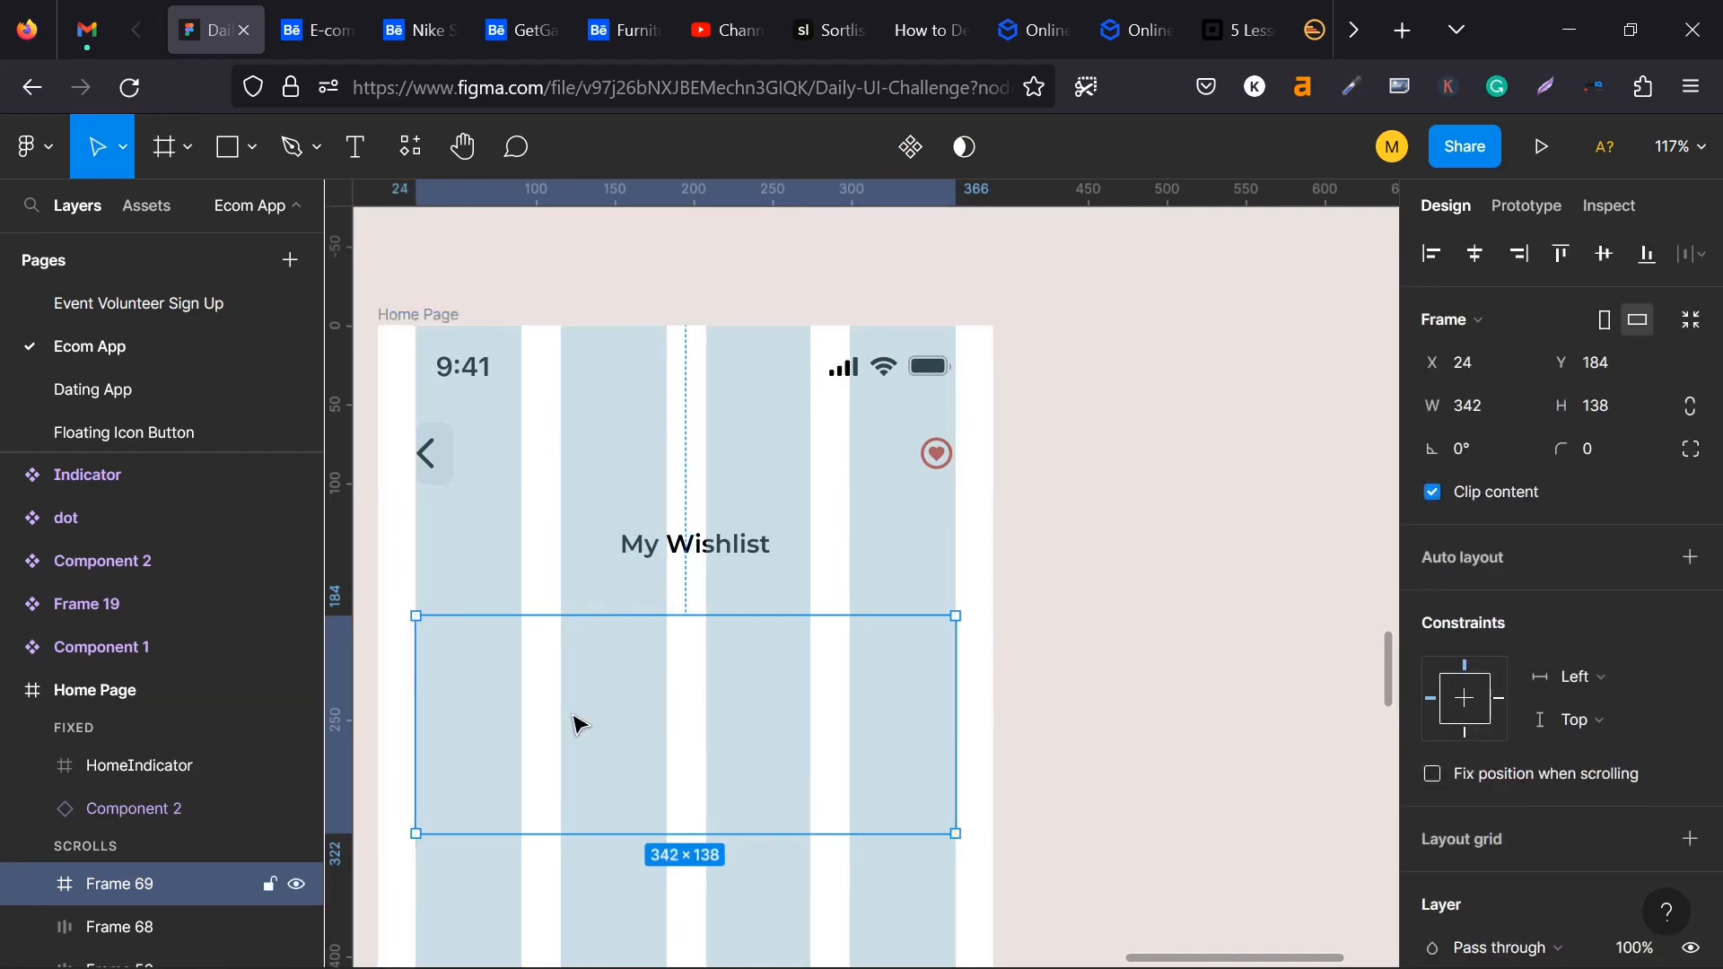
left_click_drag(579, 725, 950, 577)
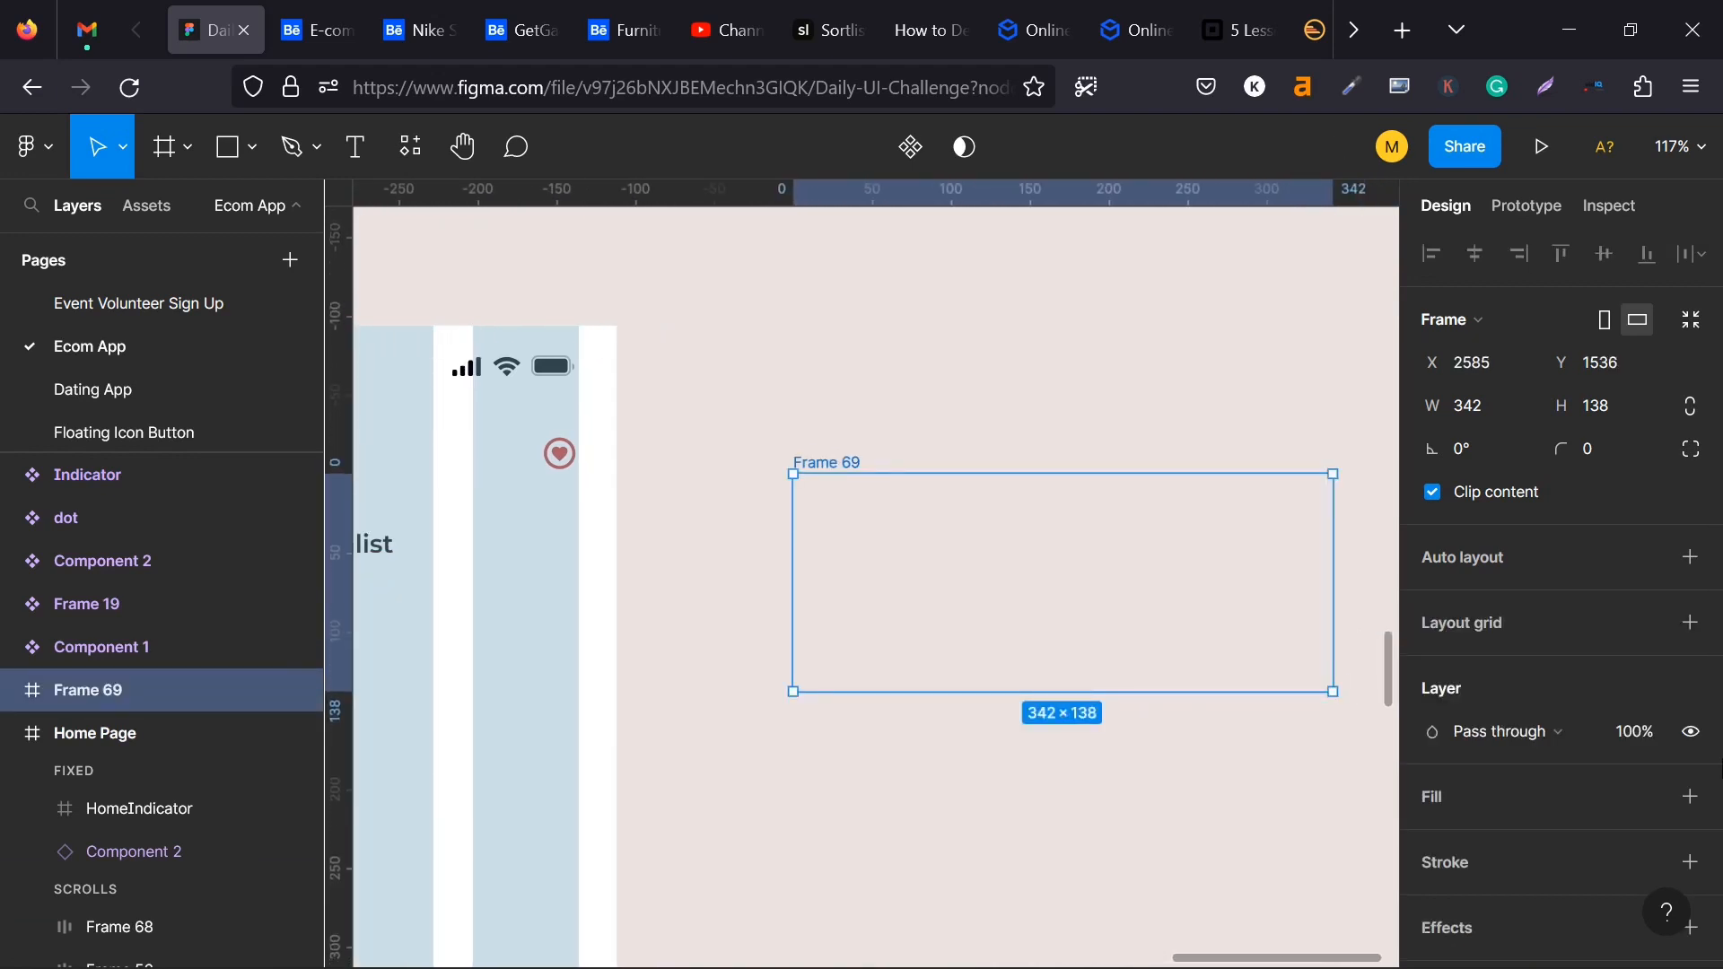
- Add a fill to the new frame and set it to the solid purple from the document colors
scroll(1457, 661, "down", 2)
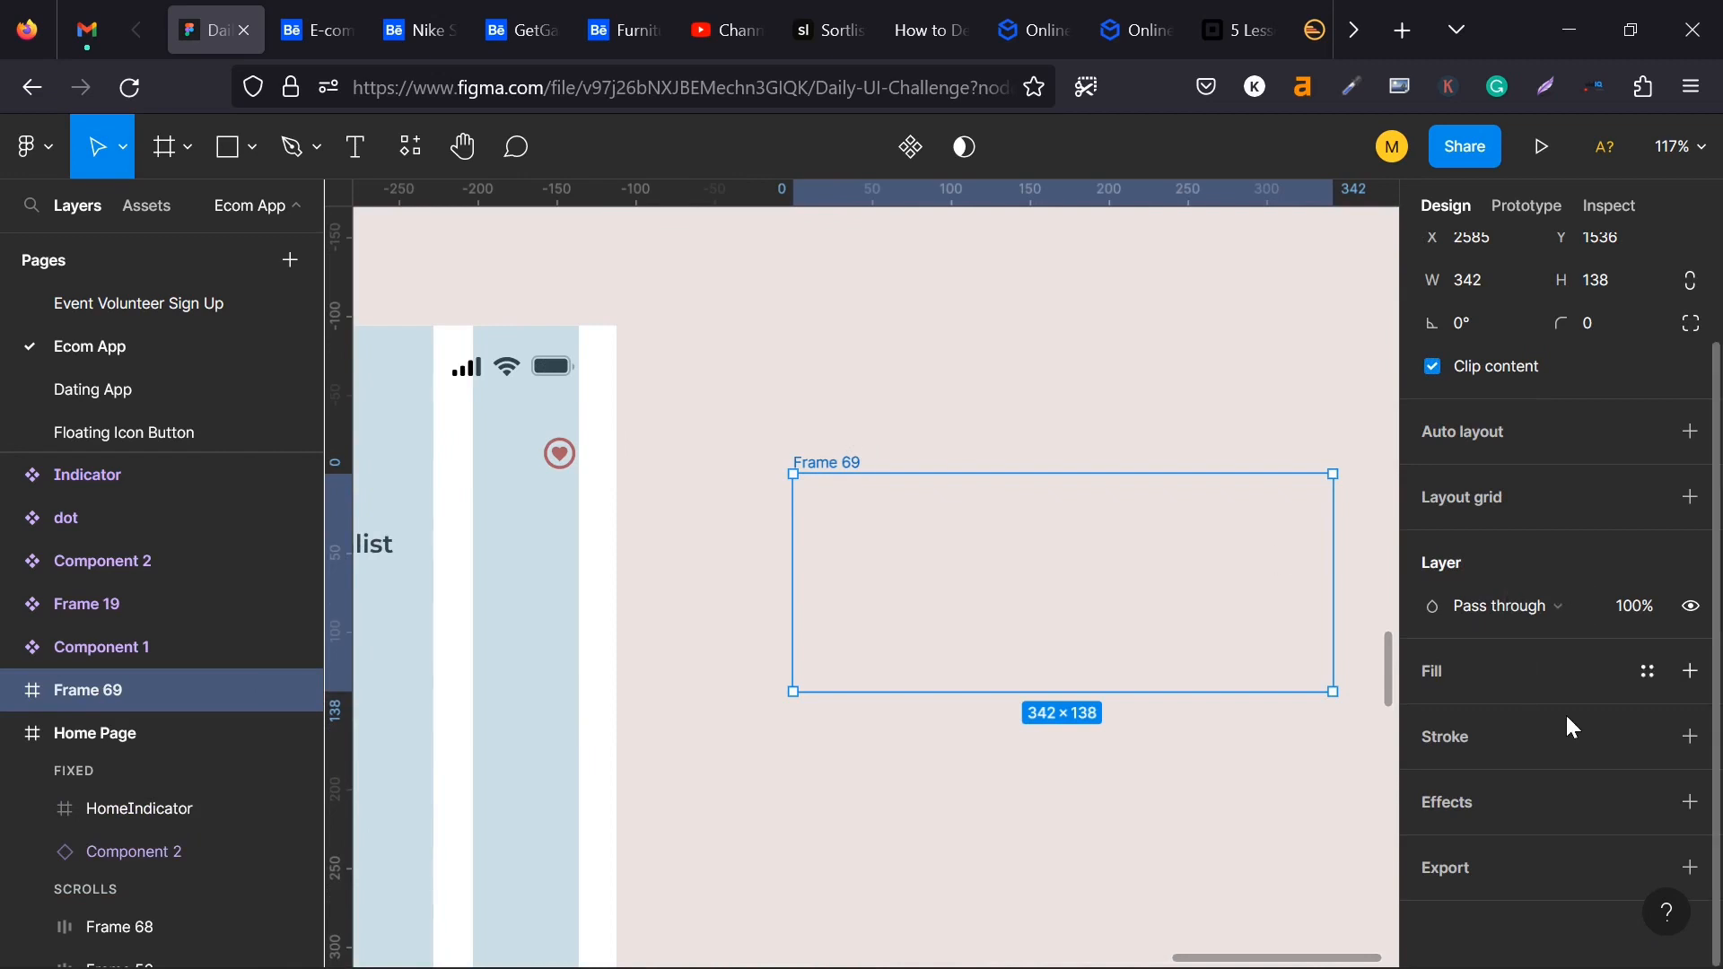
left_click(1691, 671)
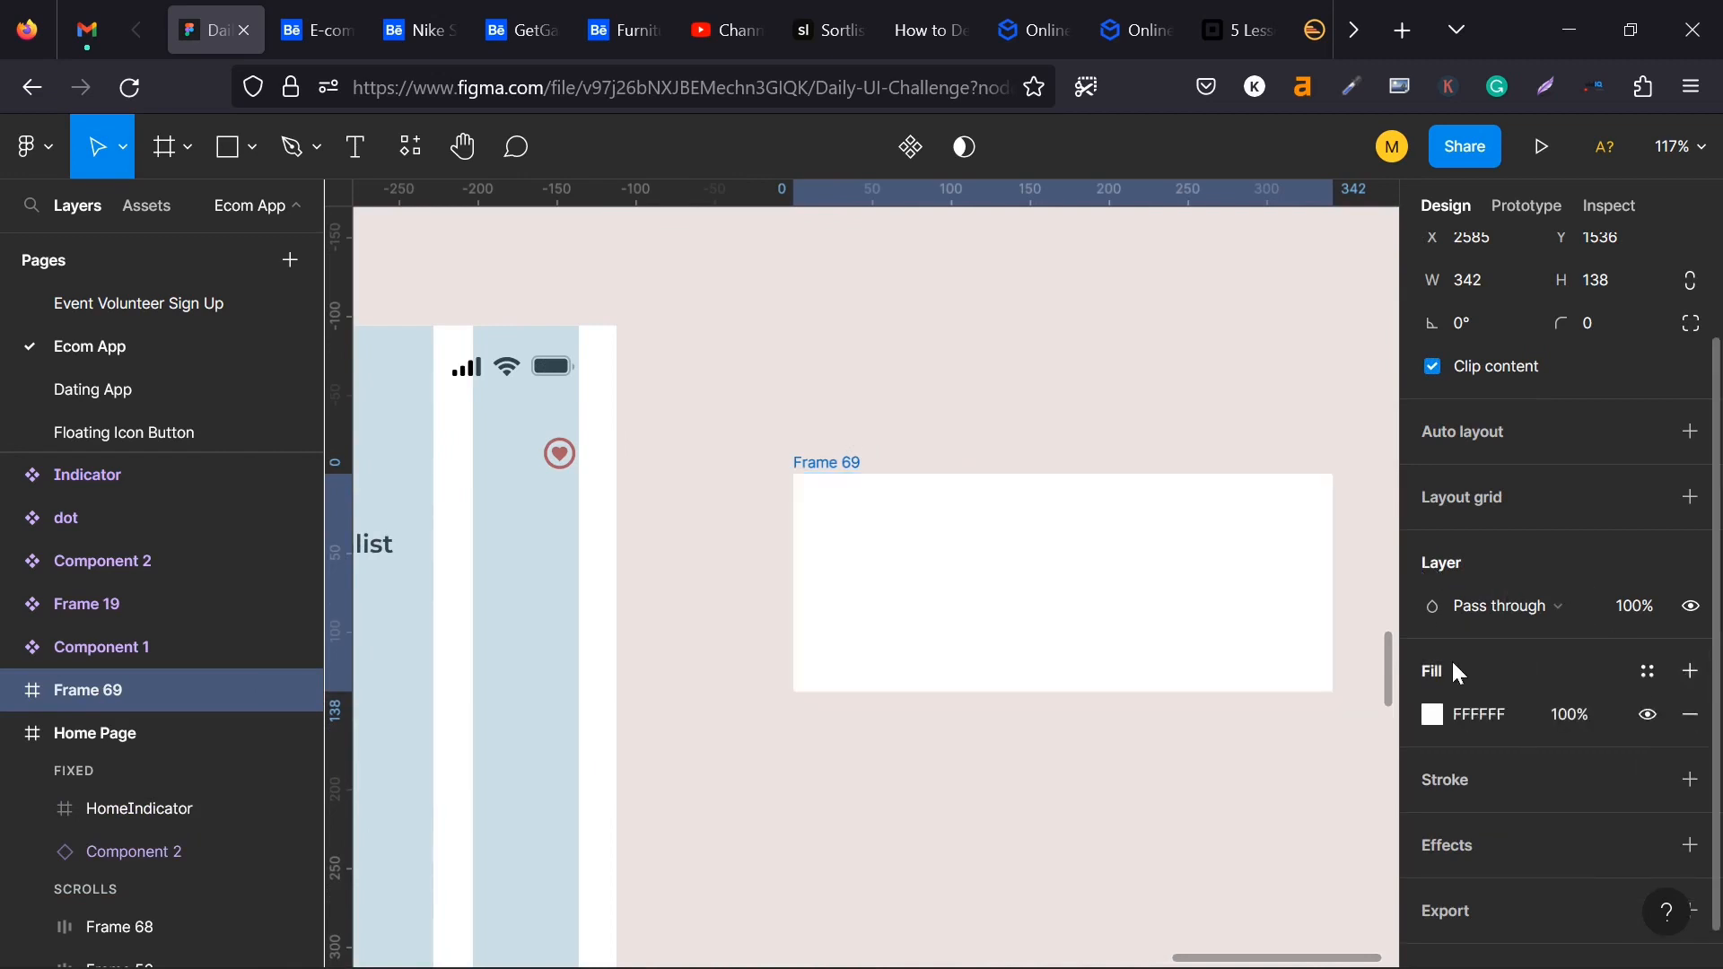
left_click(1434, 714)
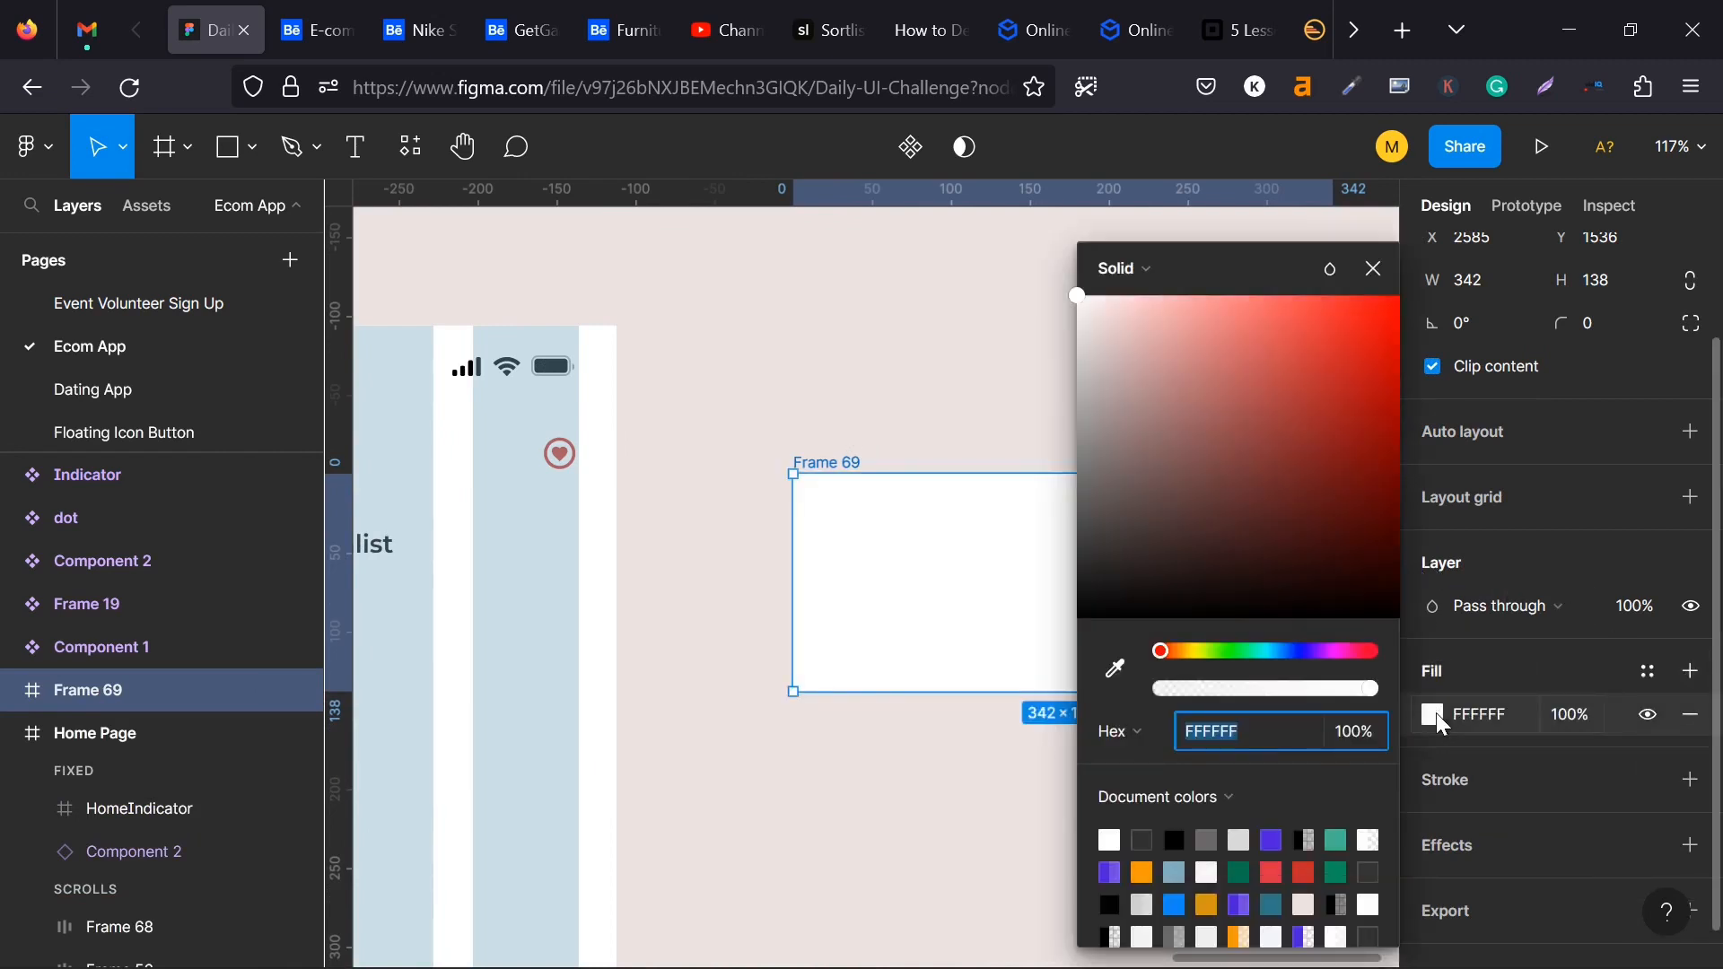
left_click(1276, 839)
left_click(957, 372)
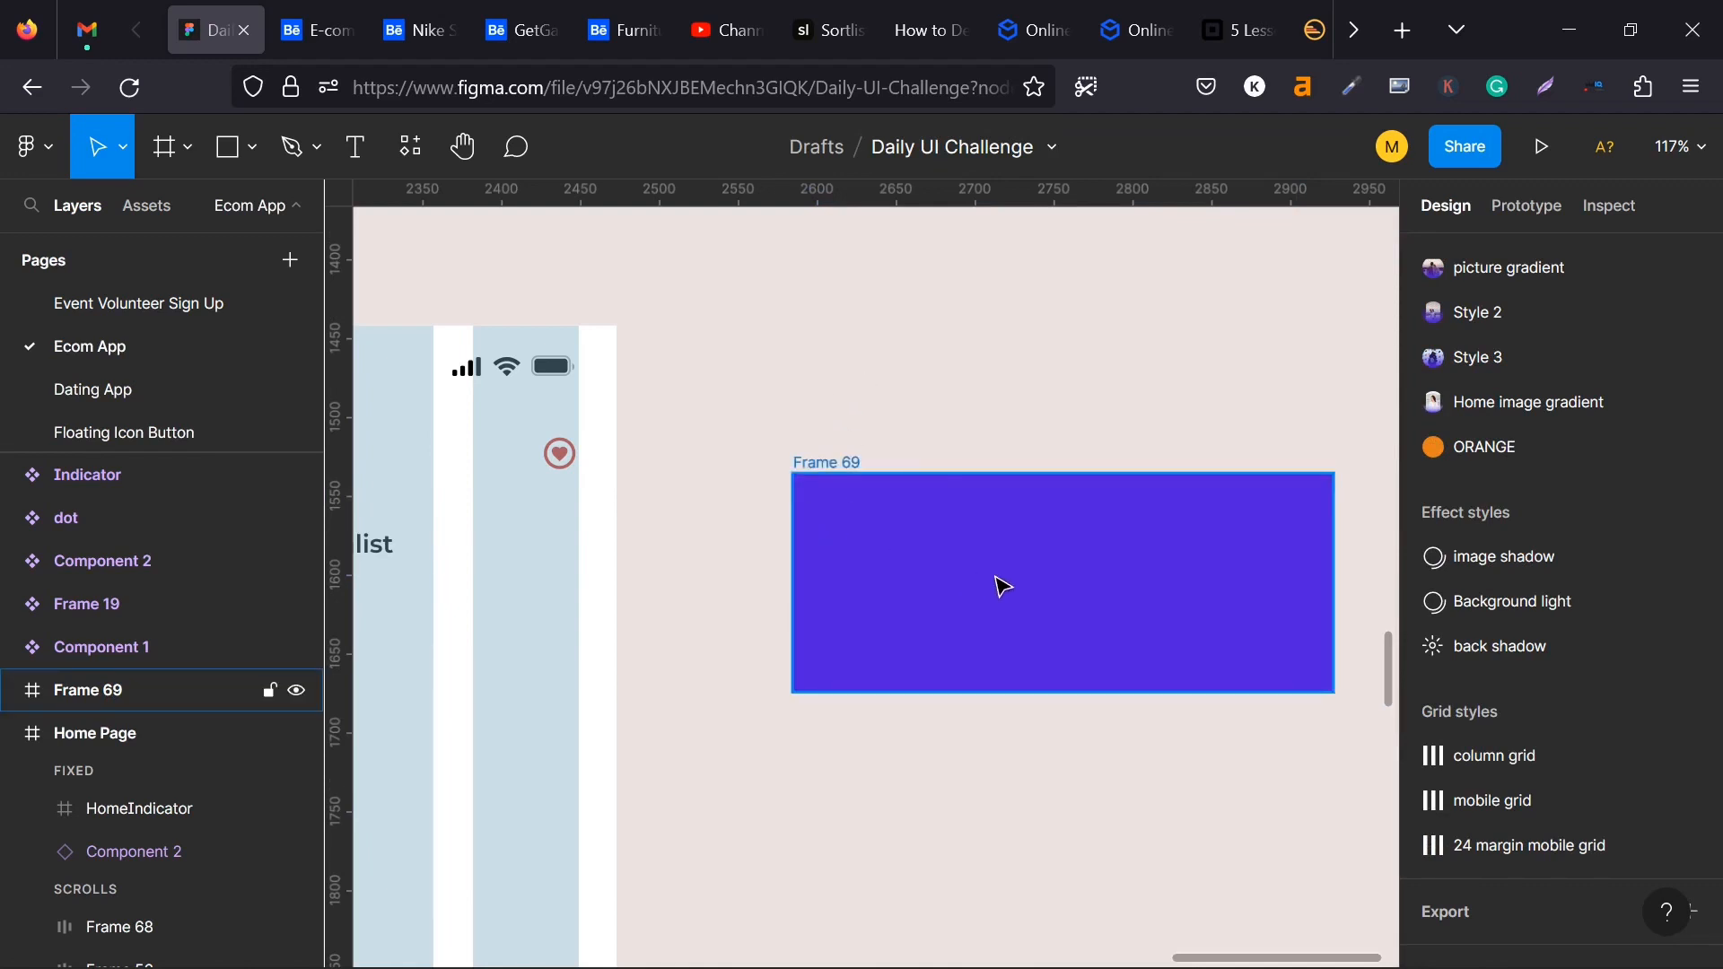
- Examine the existing dot and Indicator component sets, including the size of the black pill variant
left_click_drag(463, 707, 684, 721)
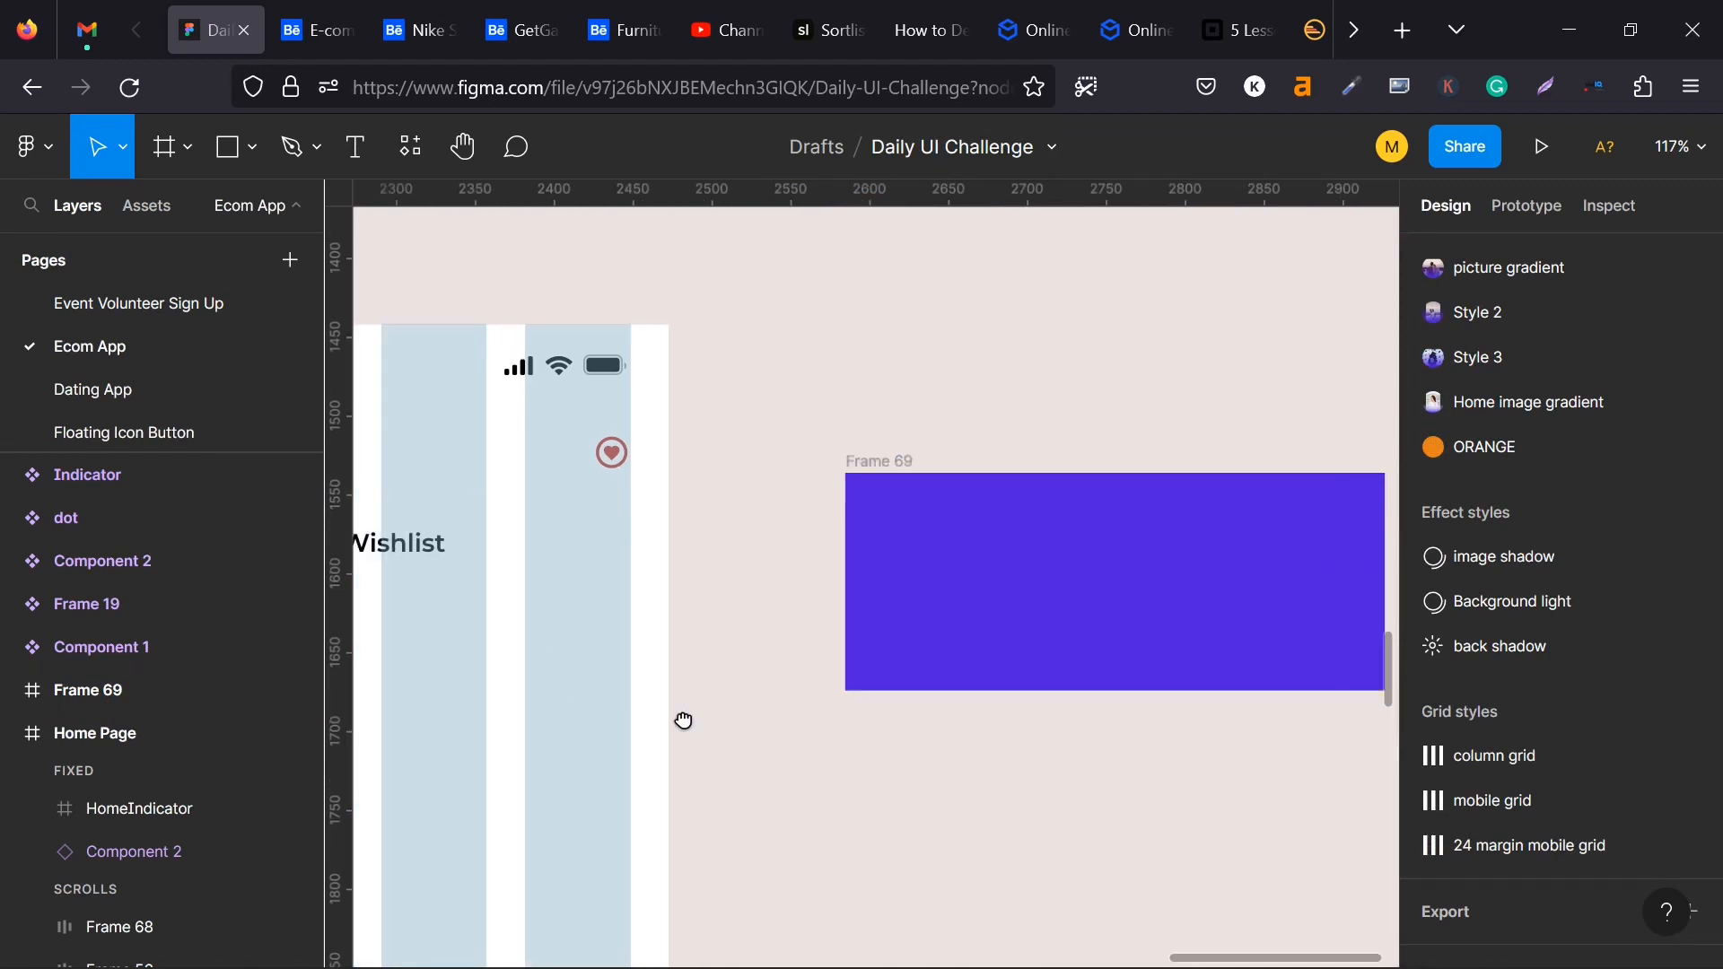
scroll(718, 713, "left", 5)
scroll(763, 557, "left", 2)
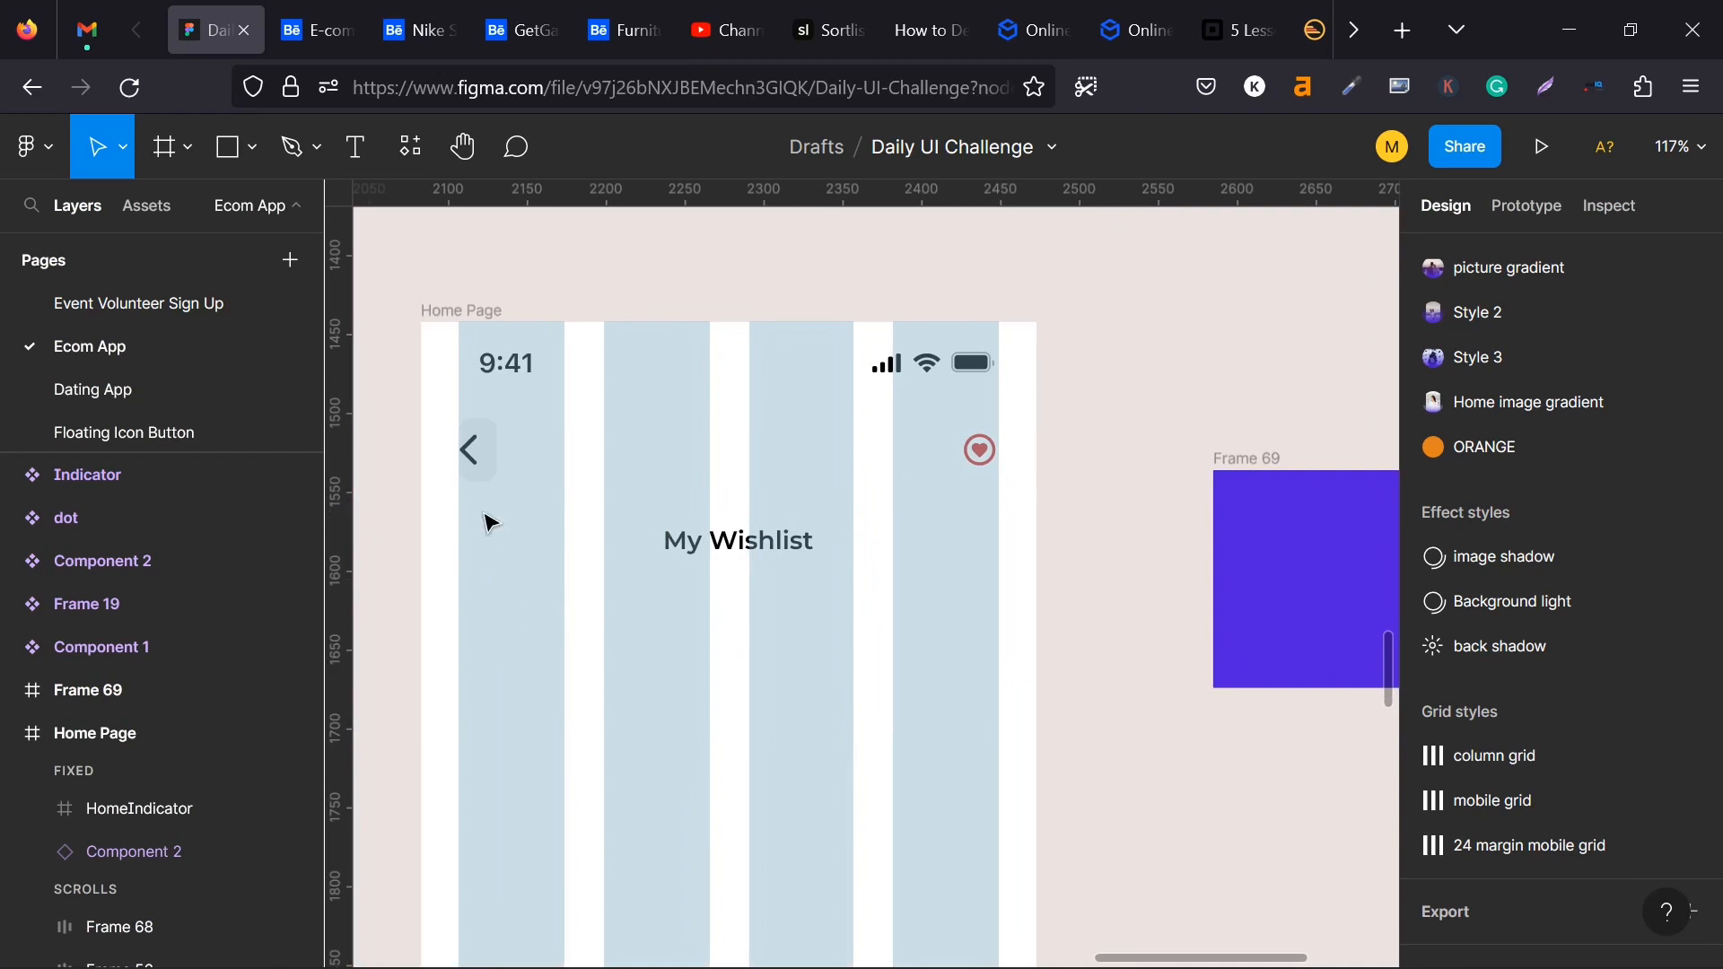
left_click_drag(1145, 488, 591, 438)
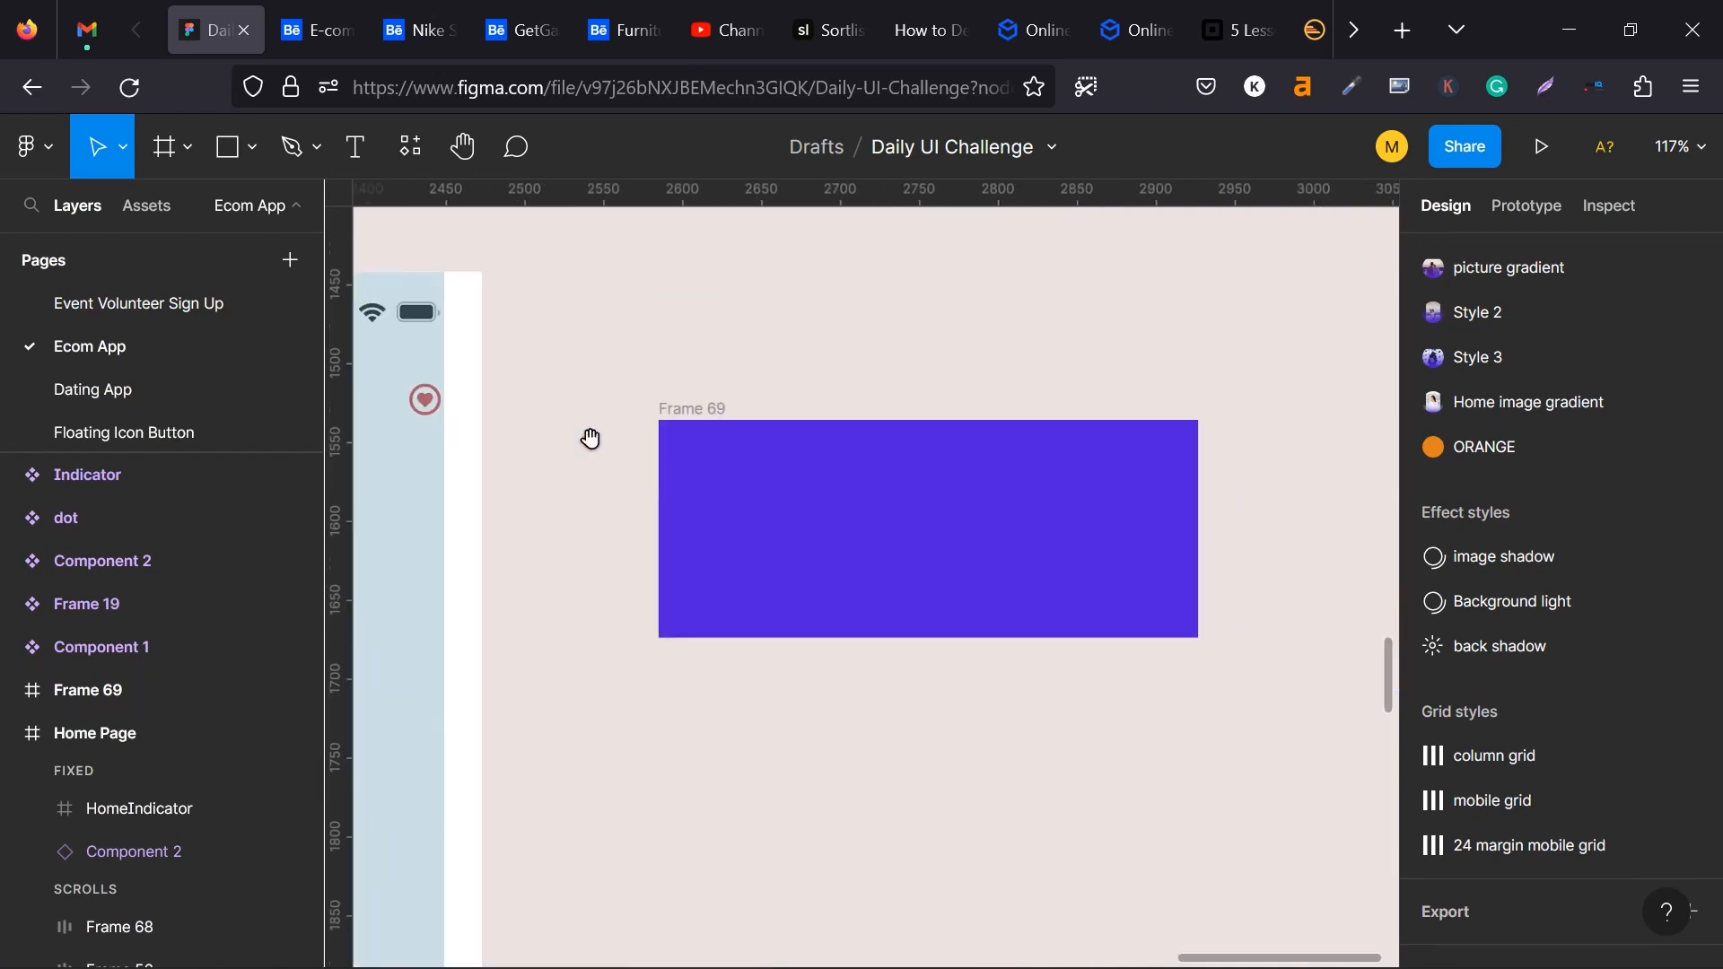
scroll(662, 500, "up", 8)
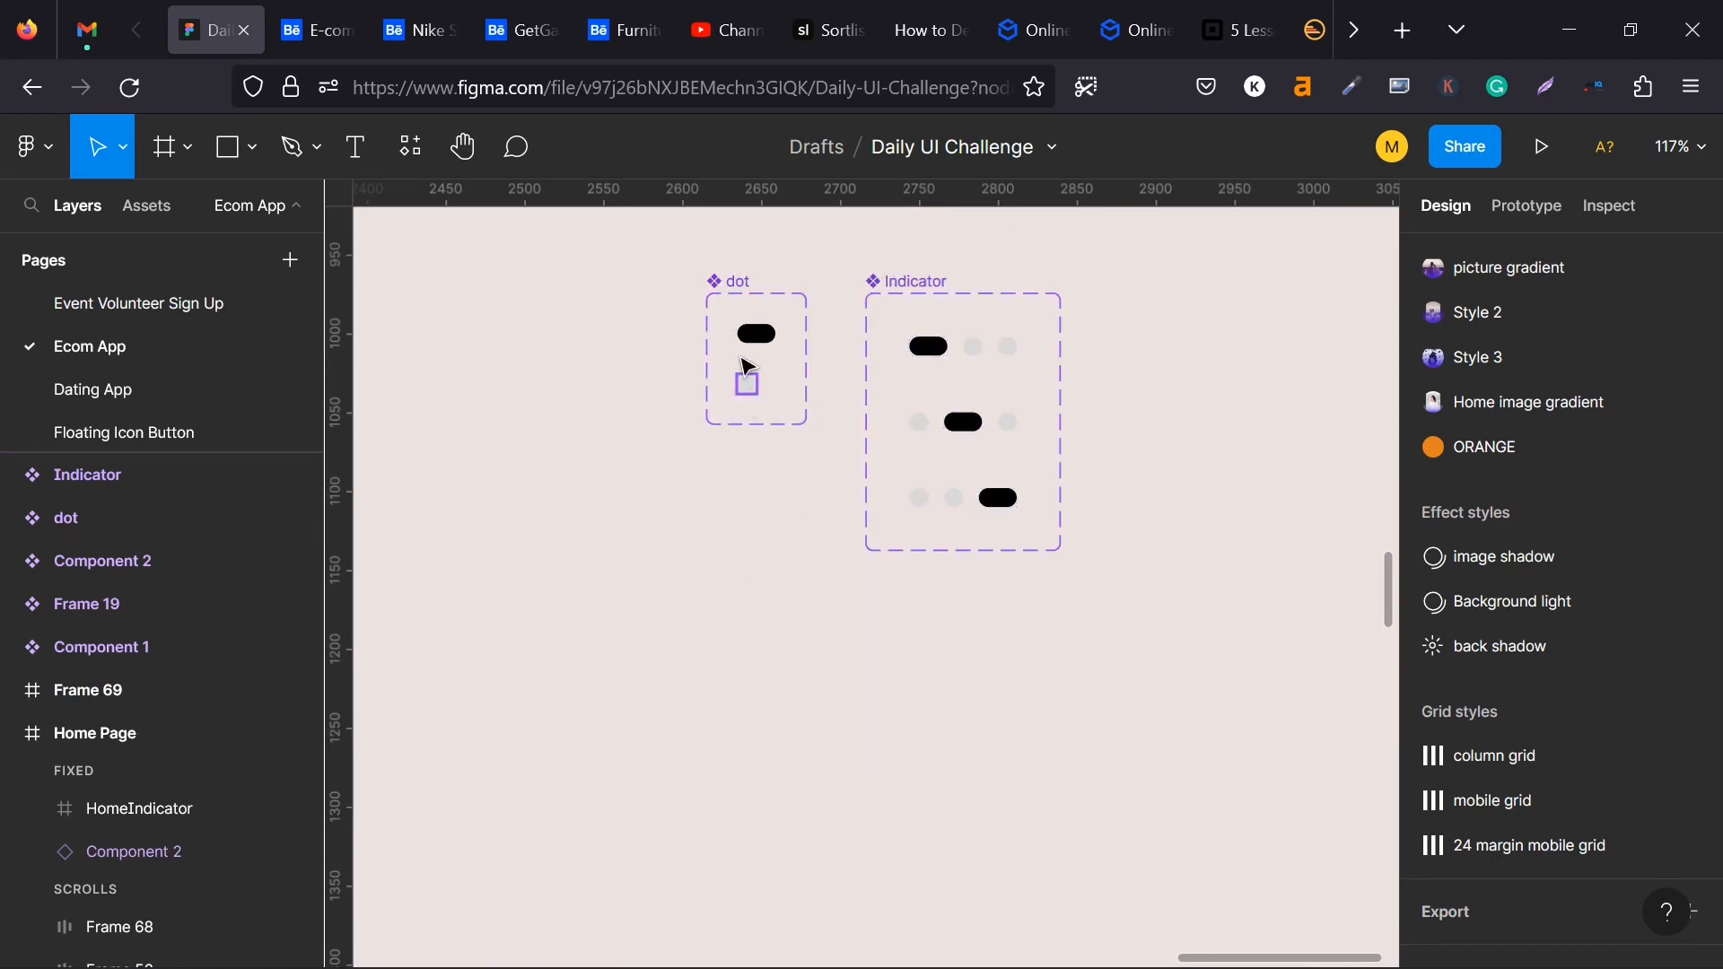
left_click(757, 333)
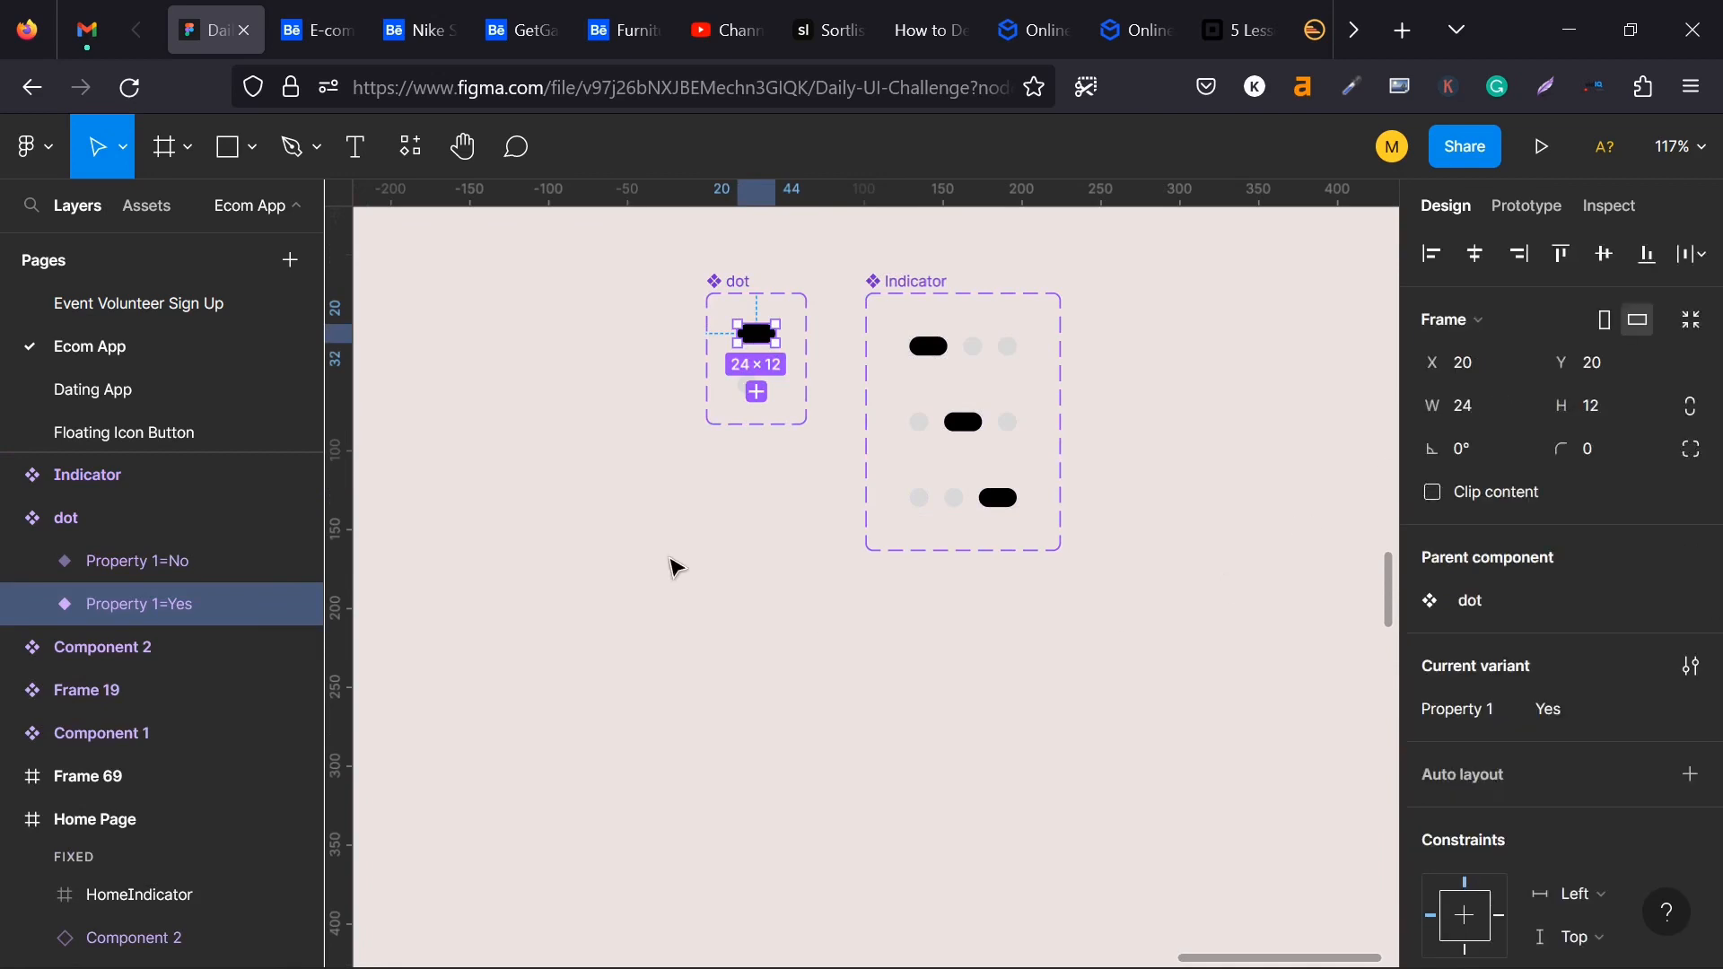
scroll(684, 617, "down", 1)
scroll(681, 615, "up", 3)
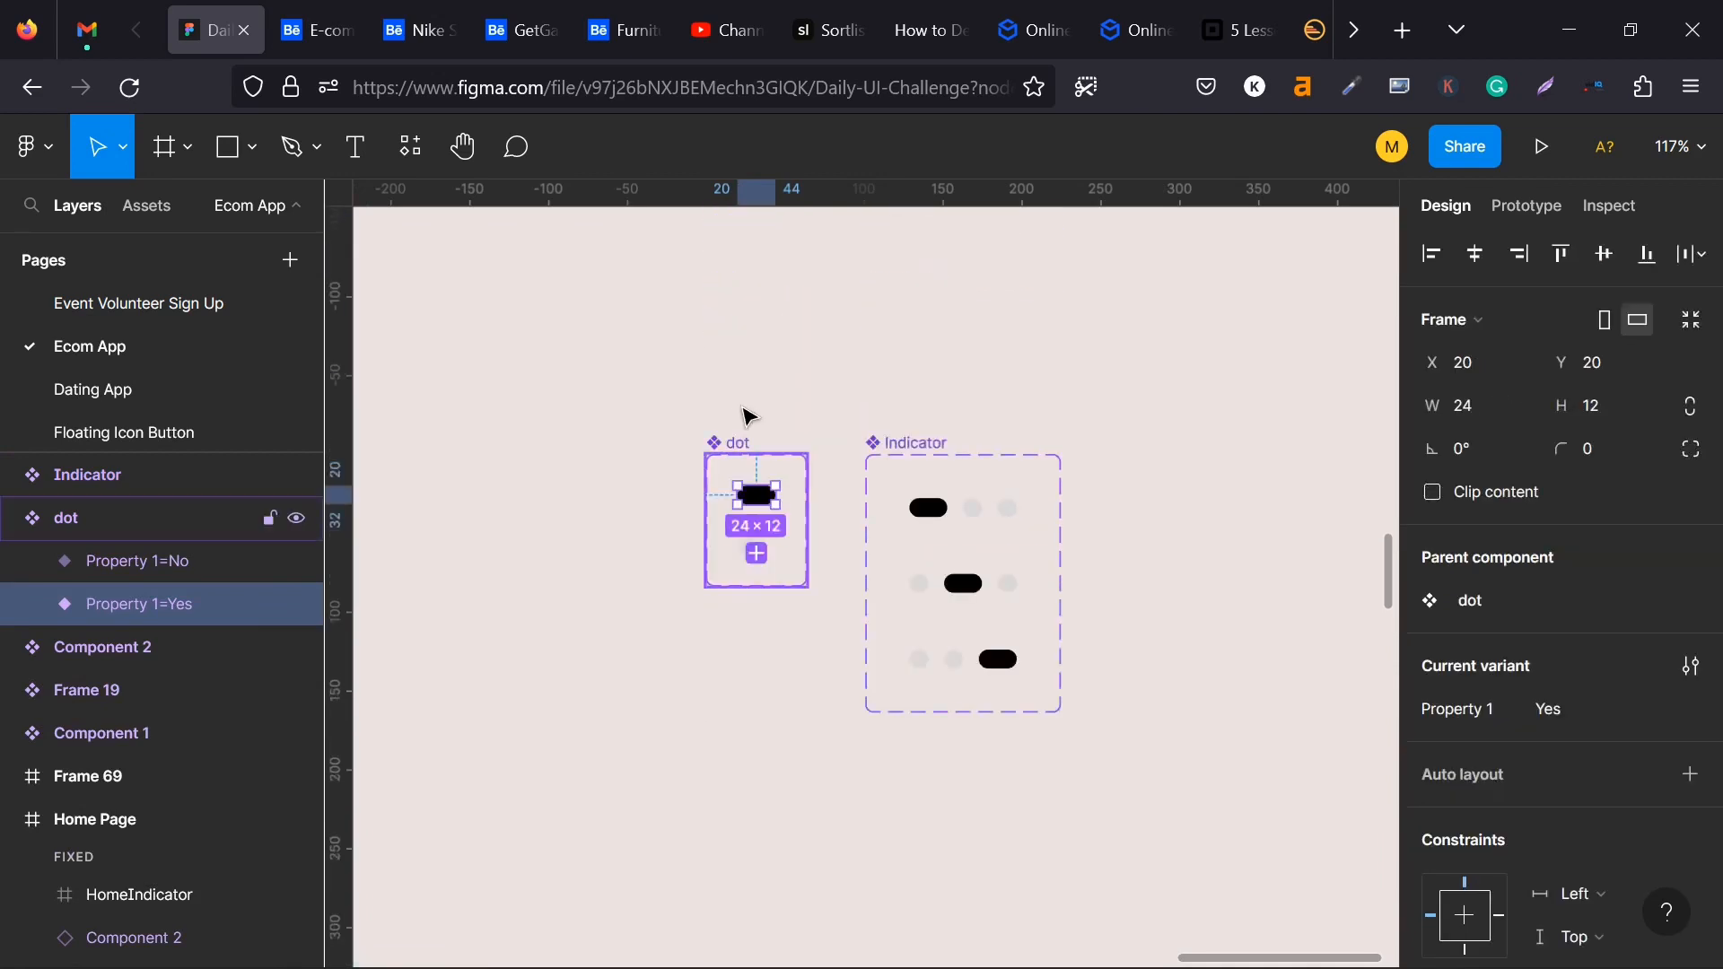
scroll(754, 711, "down", 1)
left_click(754, 708)
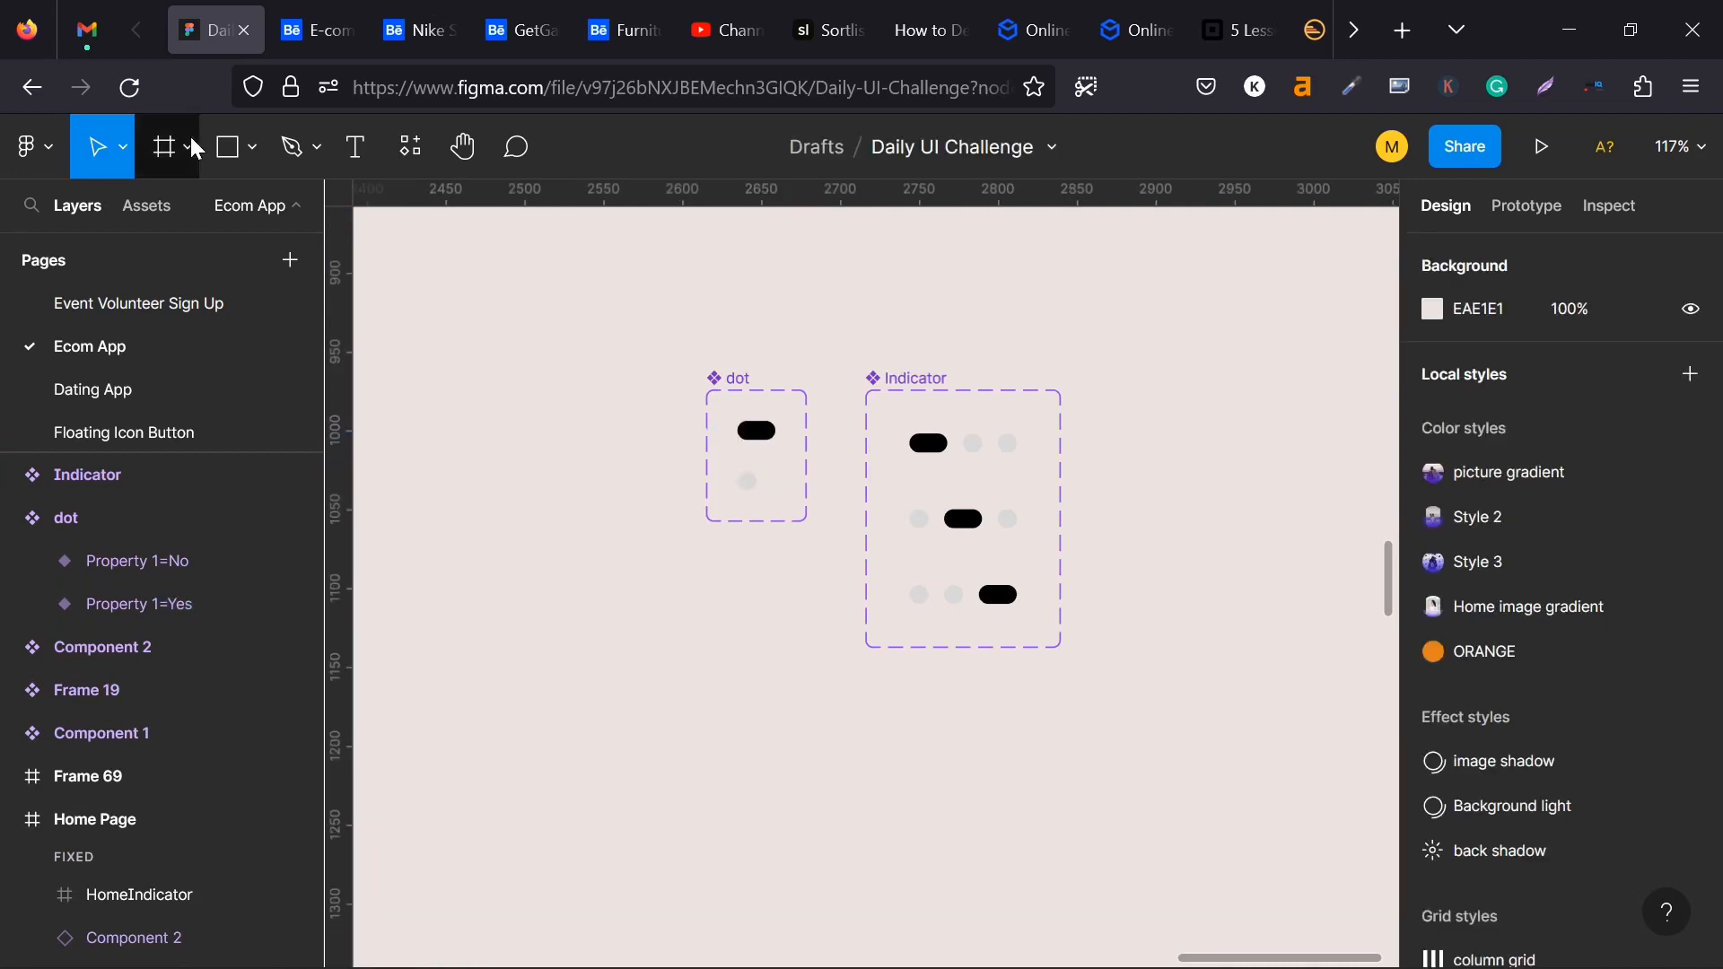
- Place a rectangle on the empty canvas below the dot component set and size it to 24 × 12
left_click(231, 149)
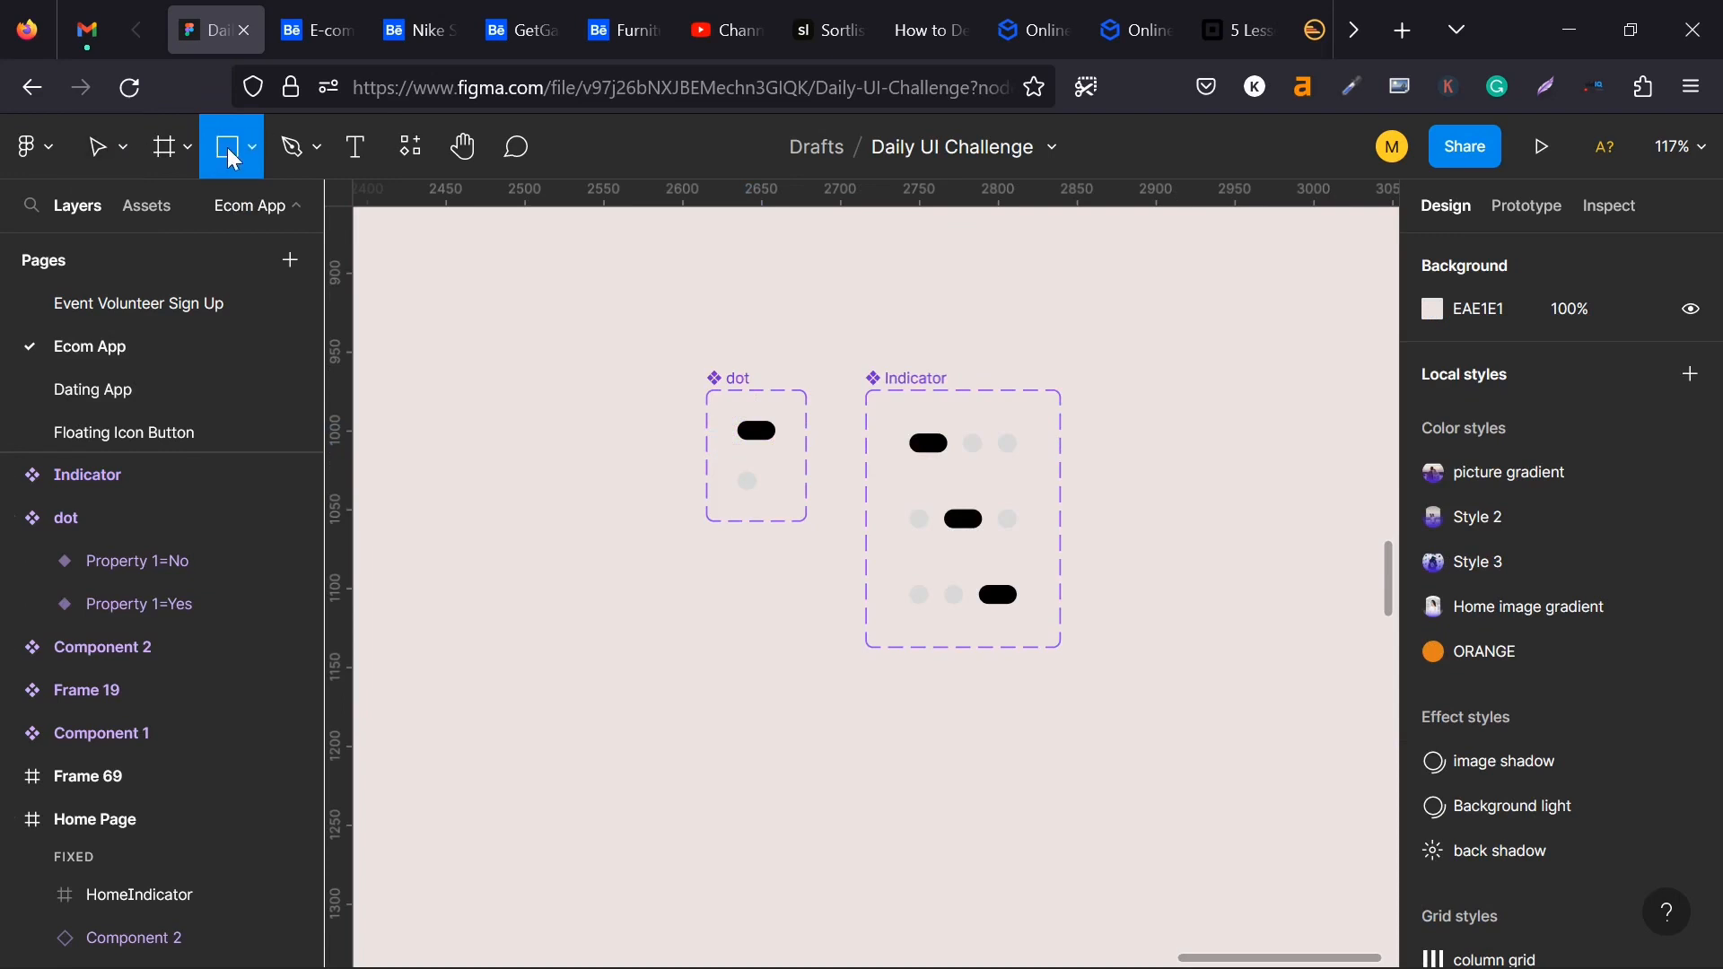
left_click(724, 763)
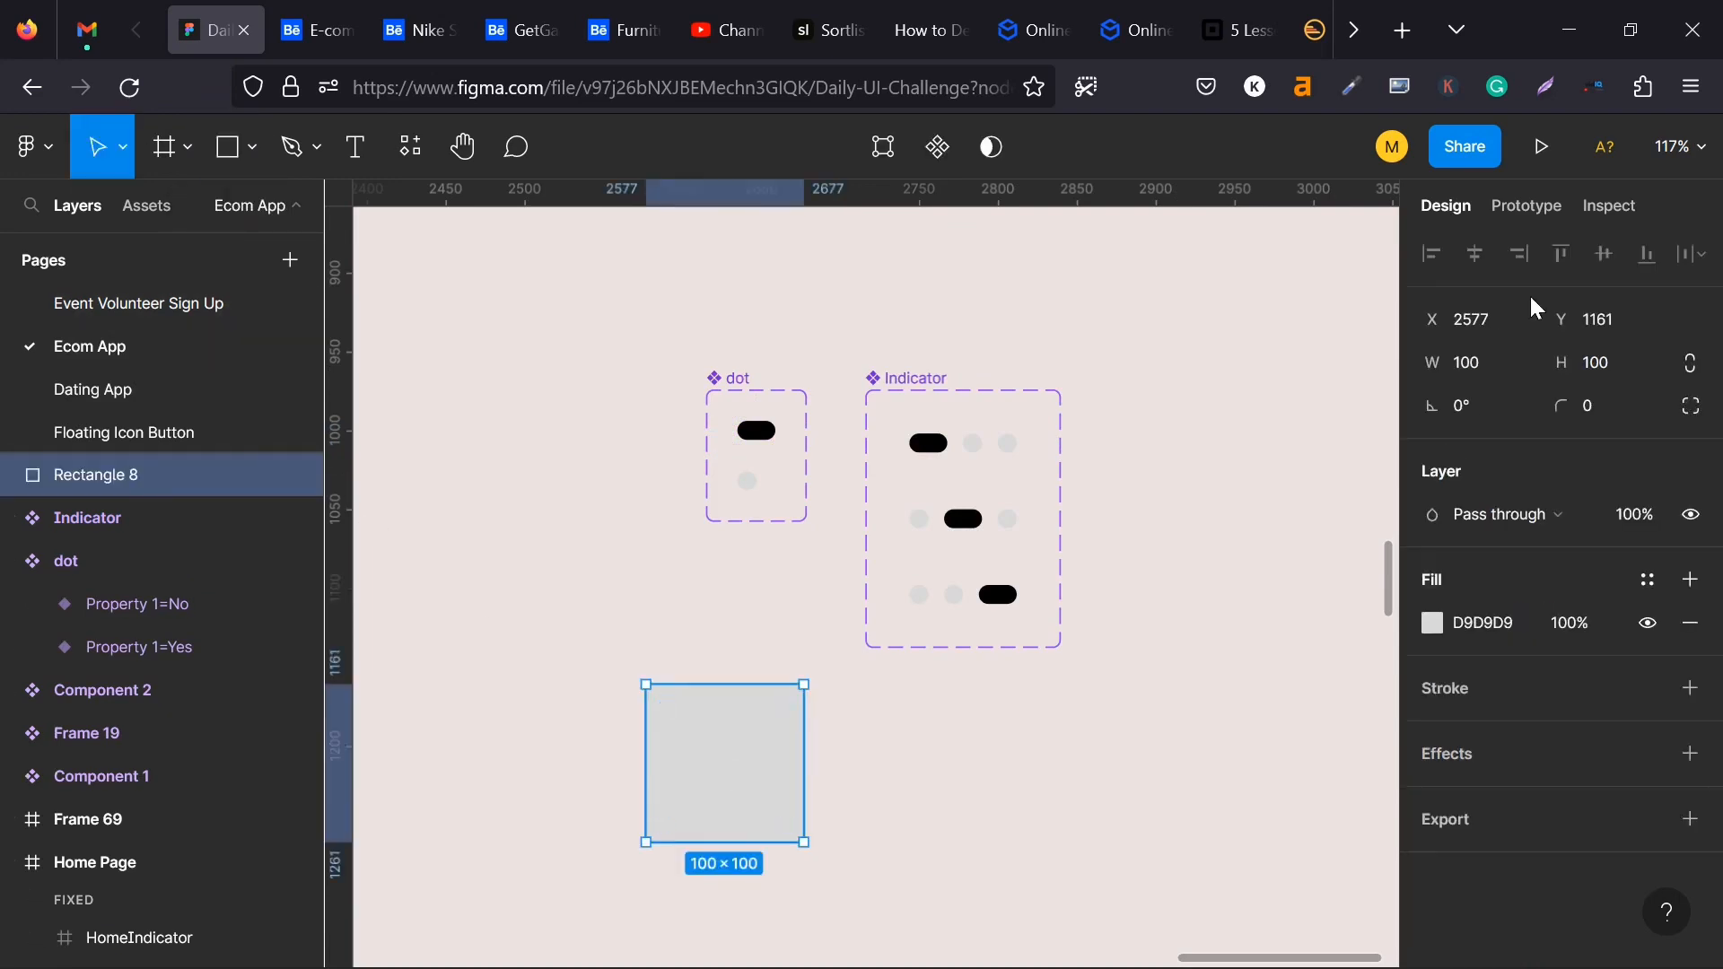
left_click(1494, 370)
left_click(1602, 364)
type("12")
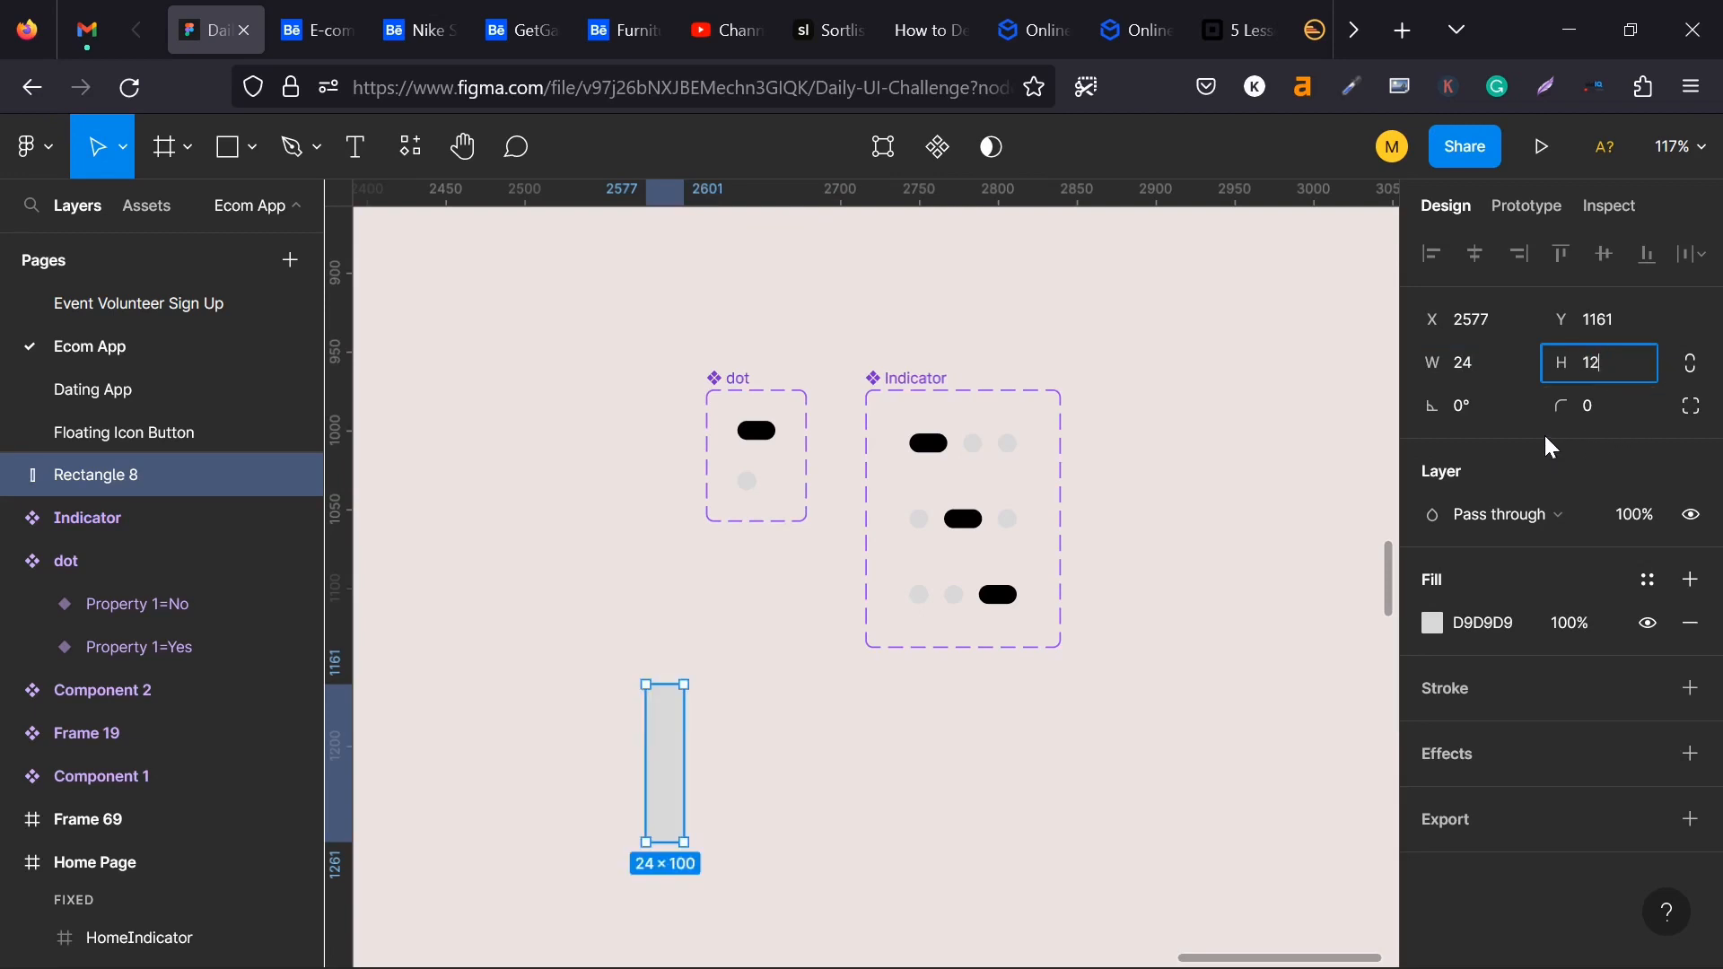
key("Return")
- Give the small rectangle a corner radius of 50 and a black fill from the document colors
scroll(671, 726, "up", 2)
scroll(671, 725, "up", 3)
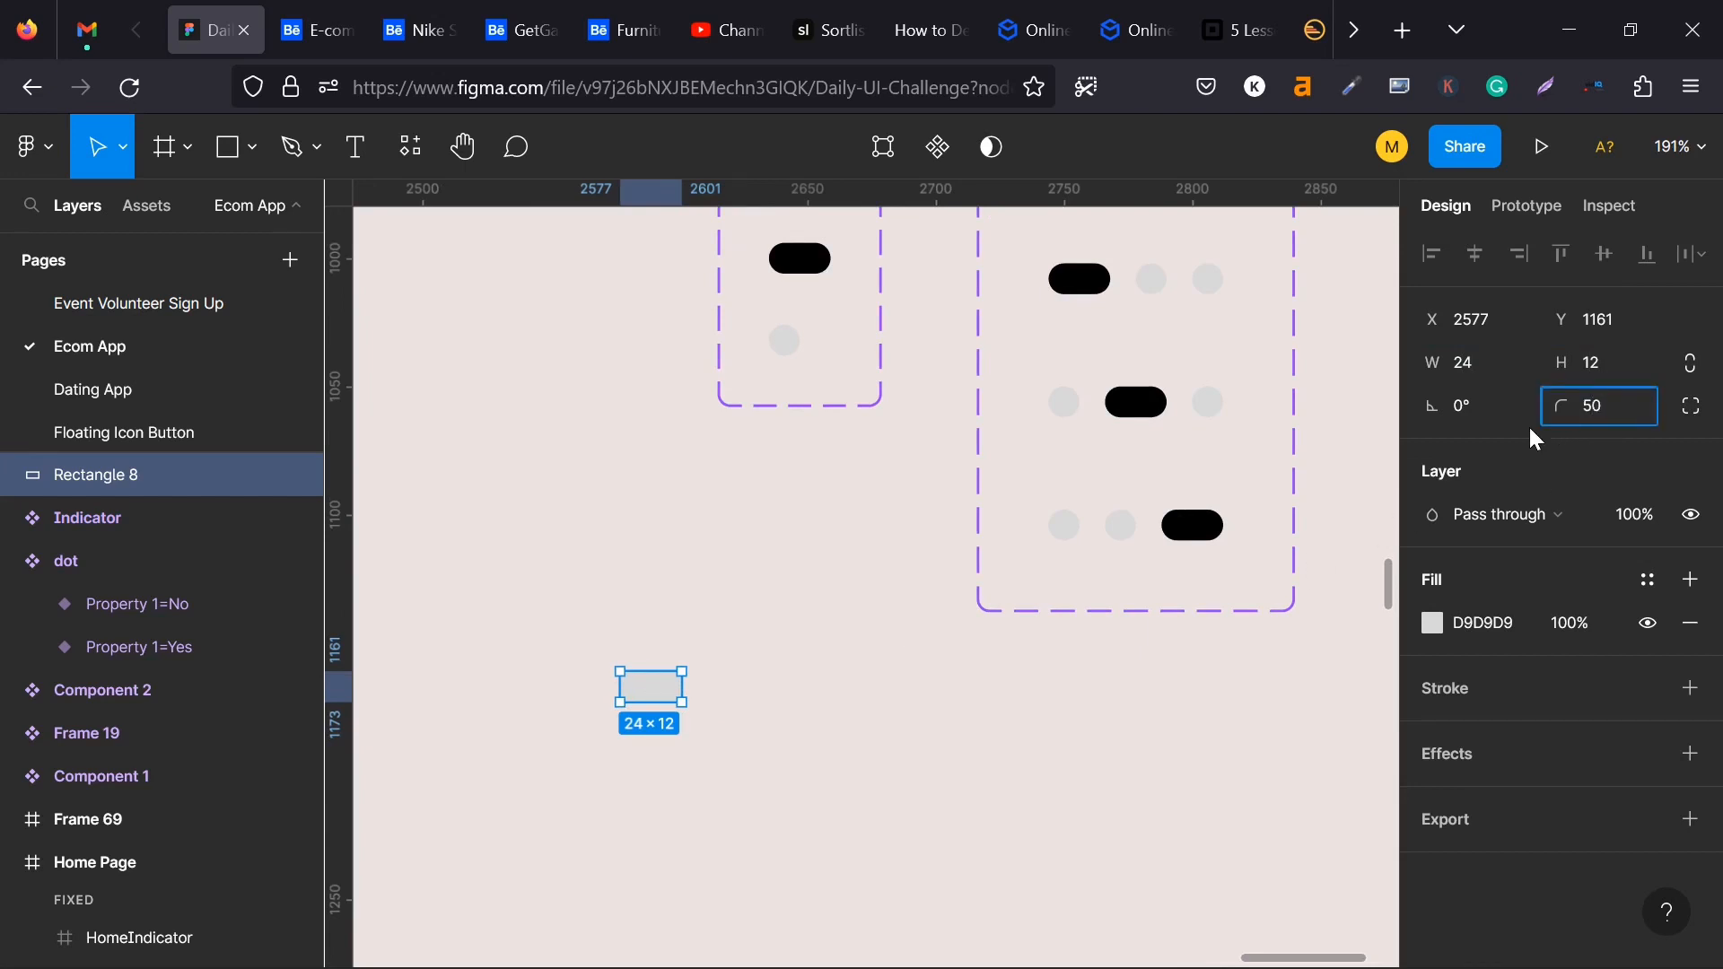
type("50")
key("Return")
left_click(1436, 622)
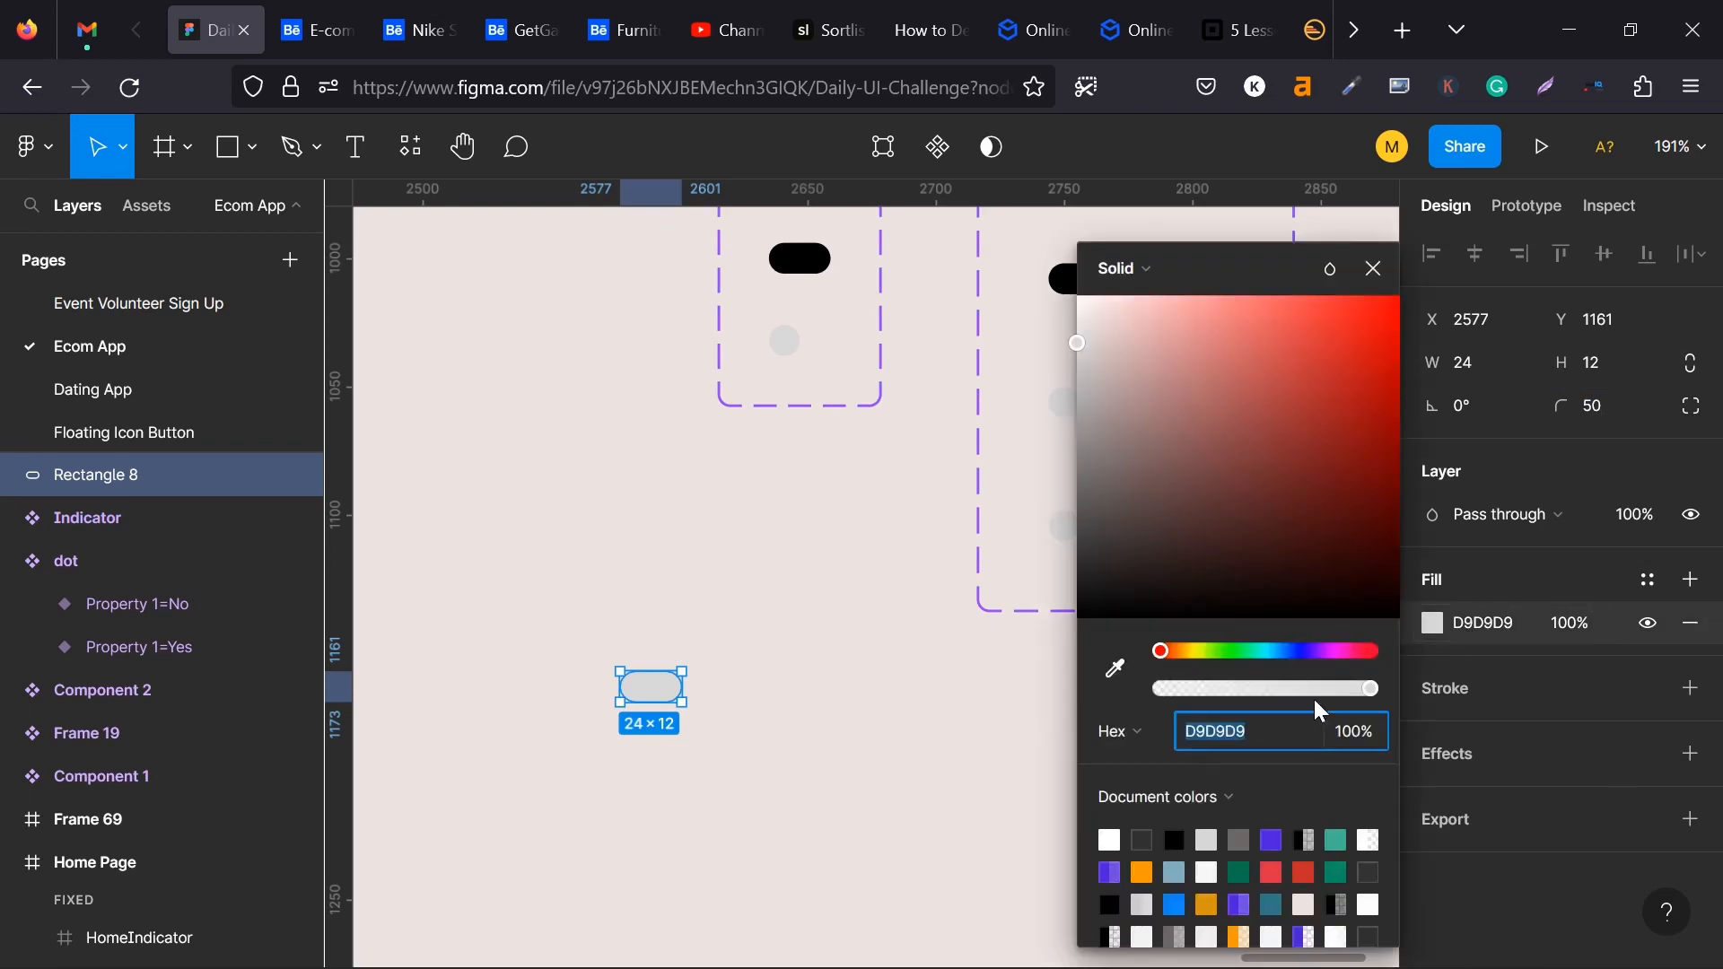
left_click(1175, 838)
left_click(743, 635)
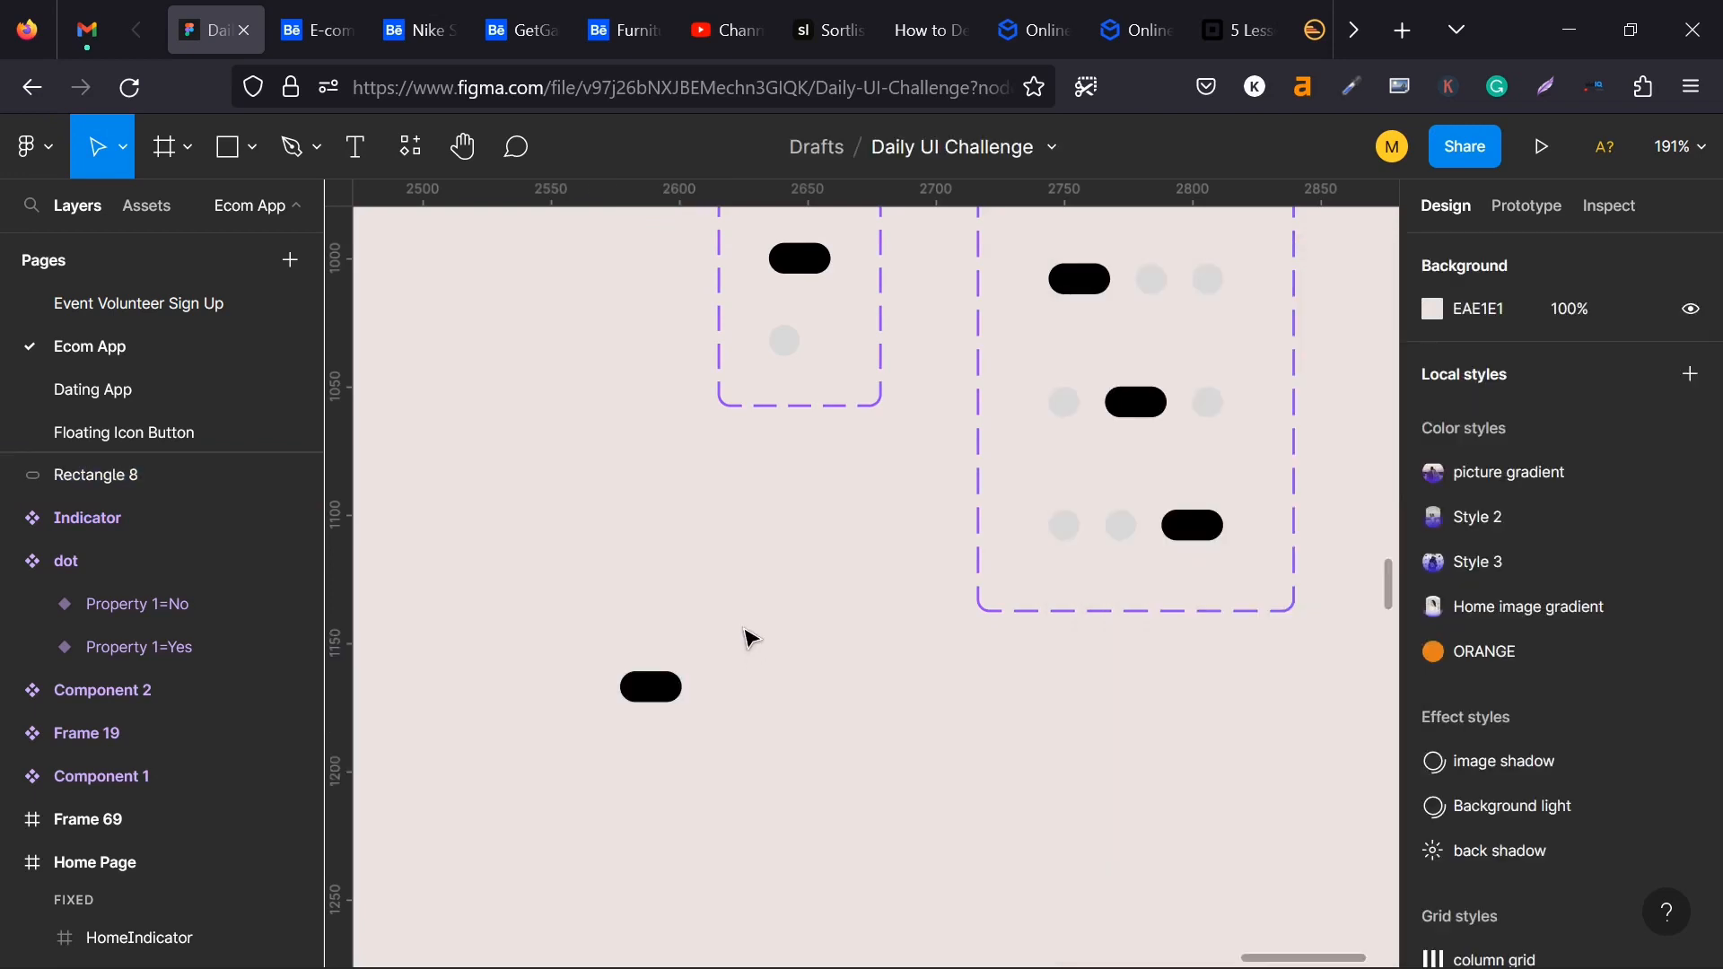
- Inspect the layers inside the dot component's Property 1=Yes variant as a reference for the new pill
left_click(669, 677)
scroll(718, 628, "up", 2)
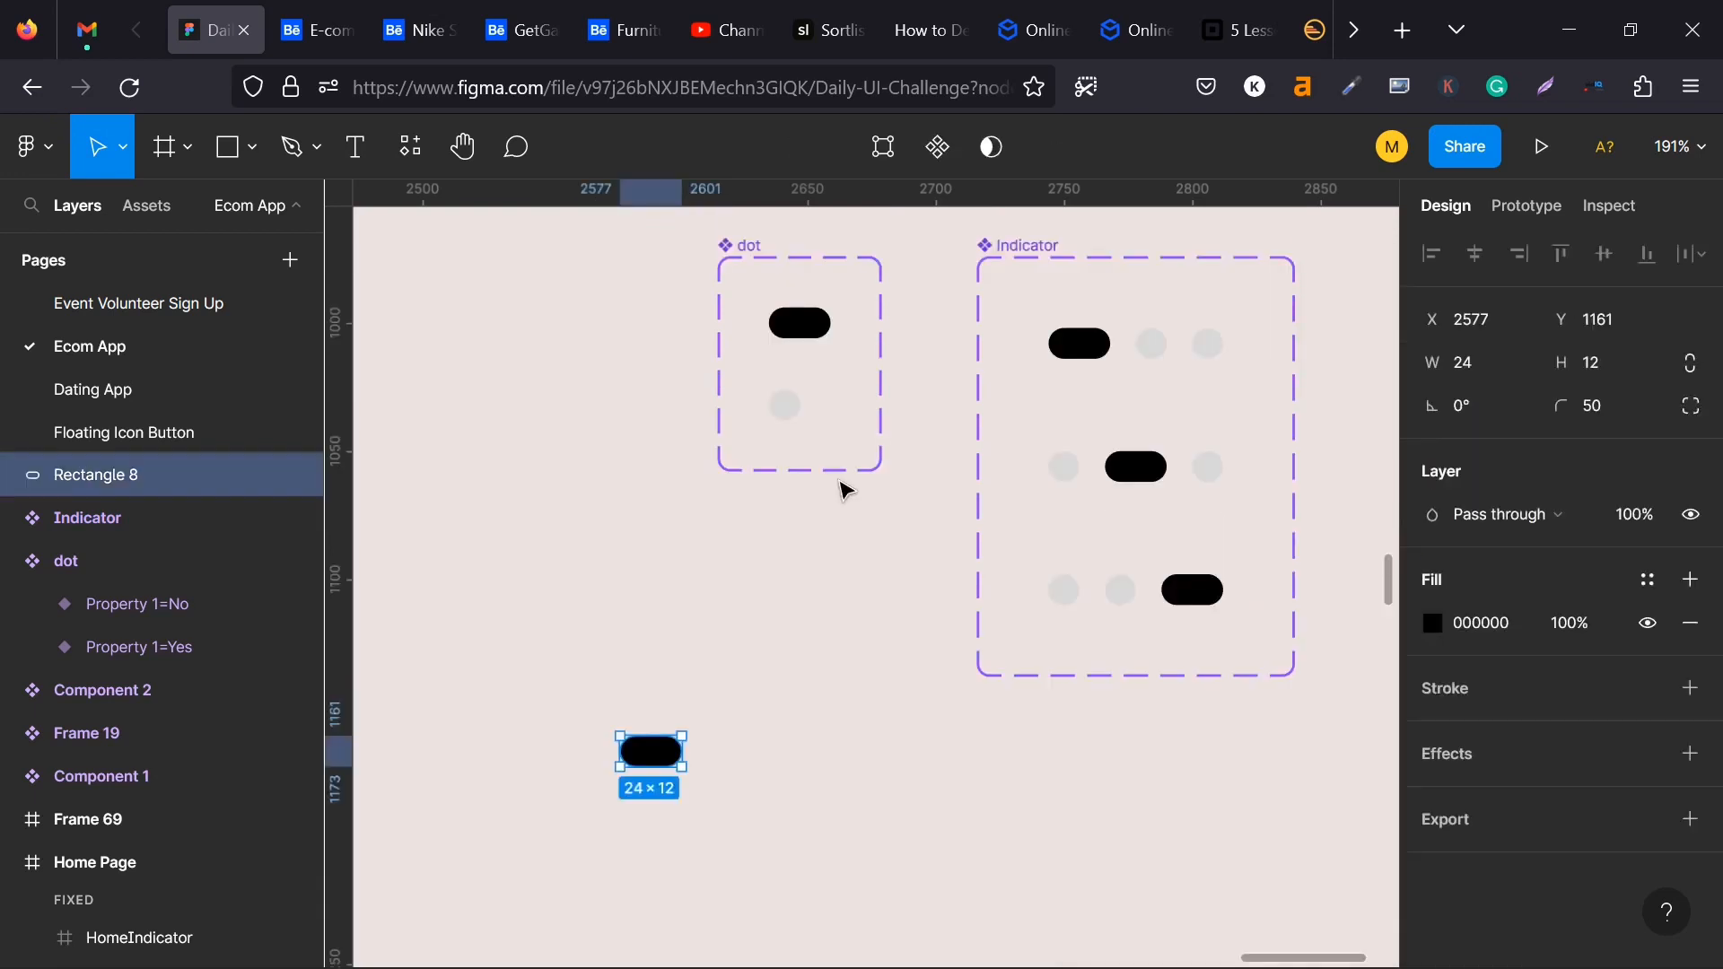
left_click(813, 332)
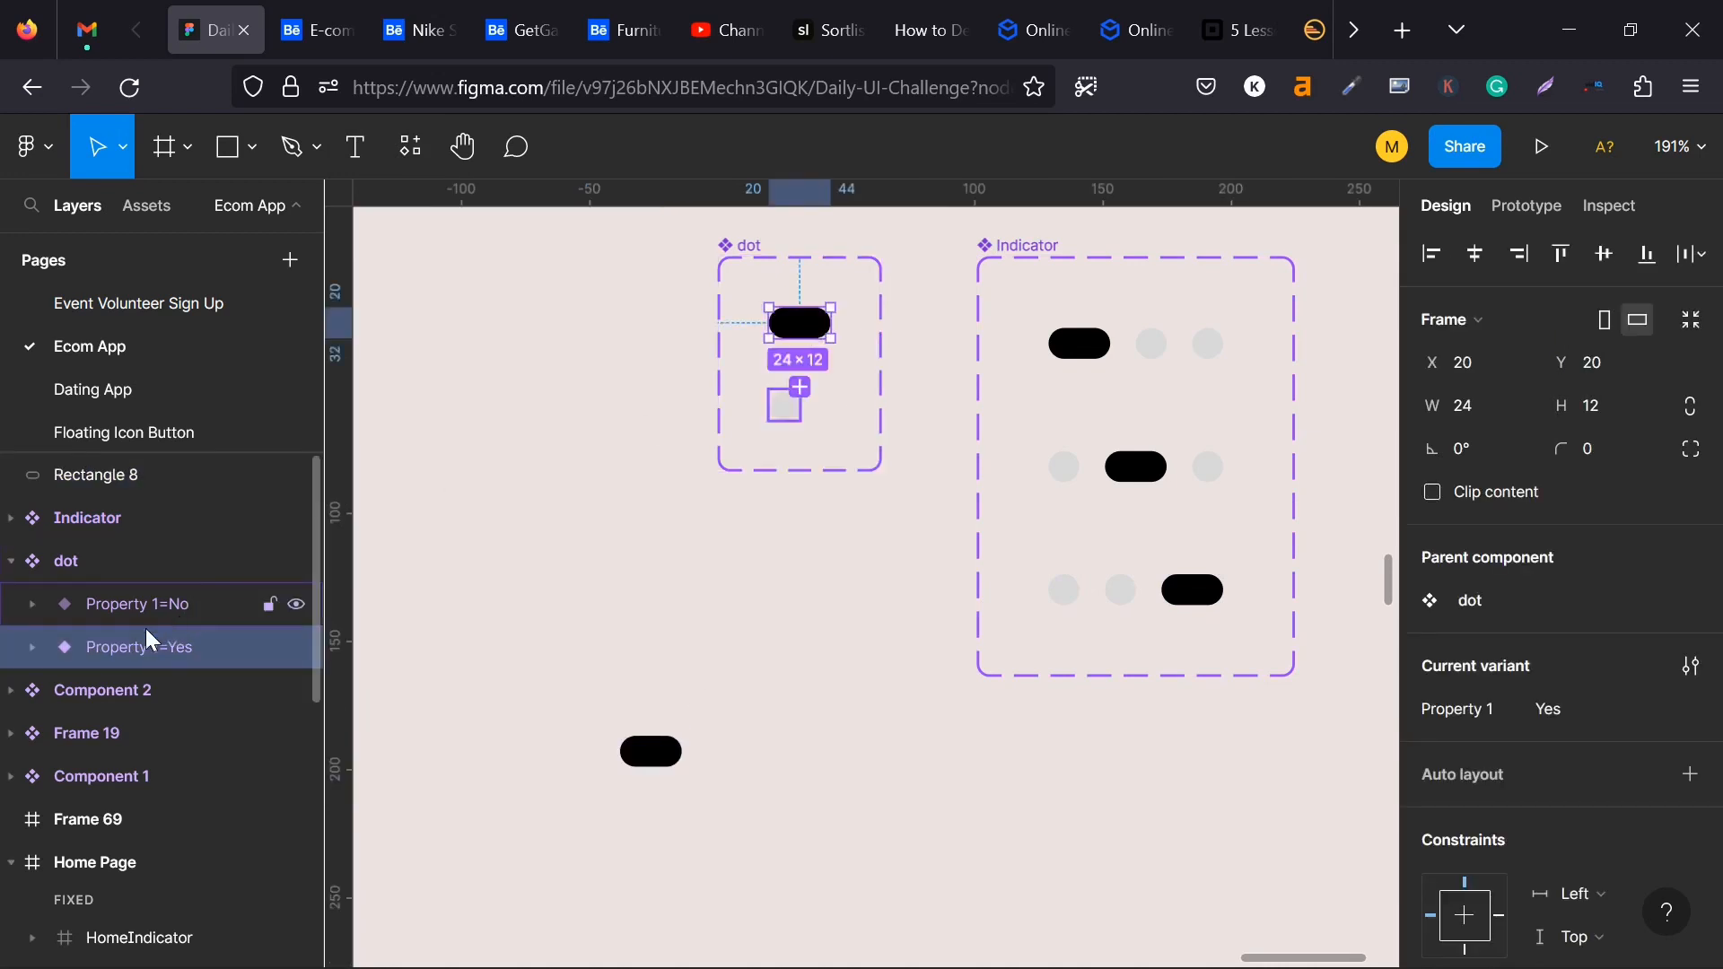
left_click(32, 647)
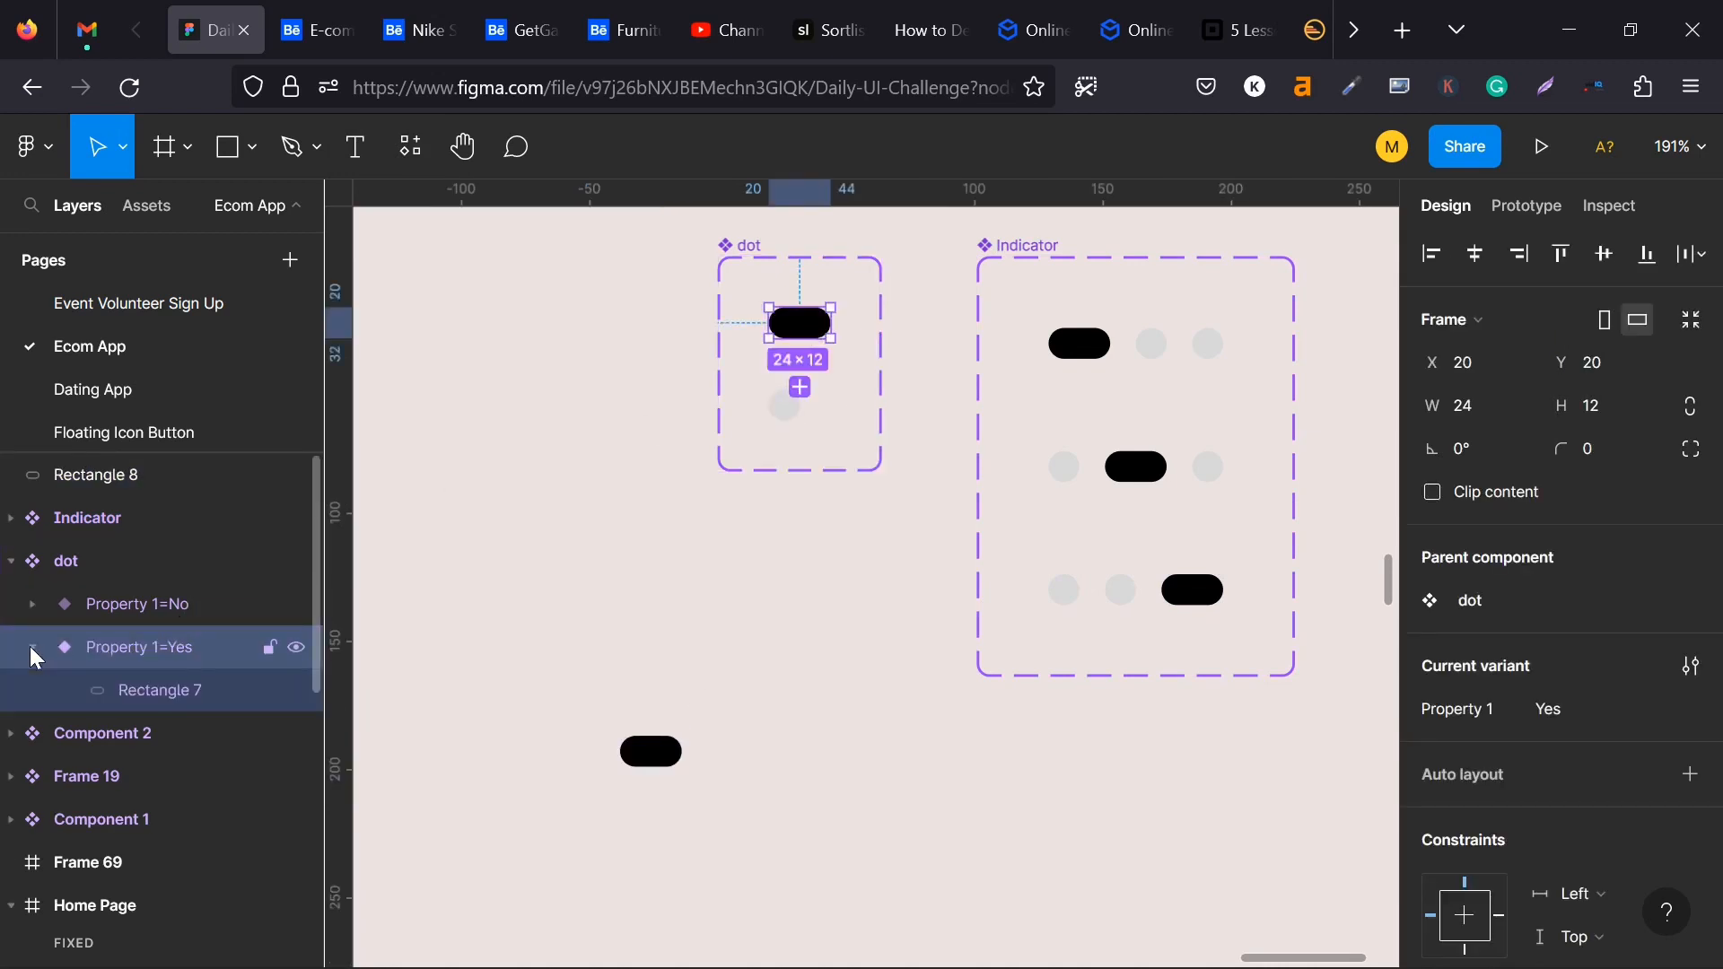
left_click(31, 647)
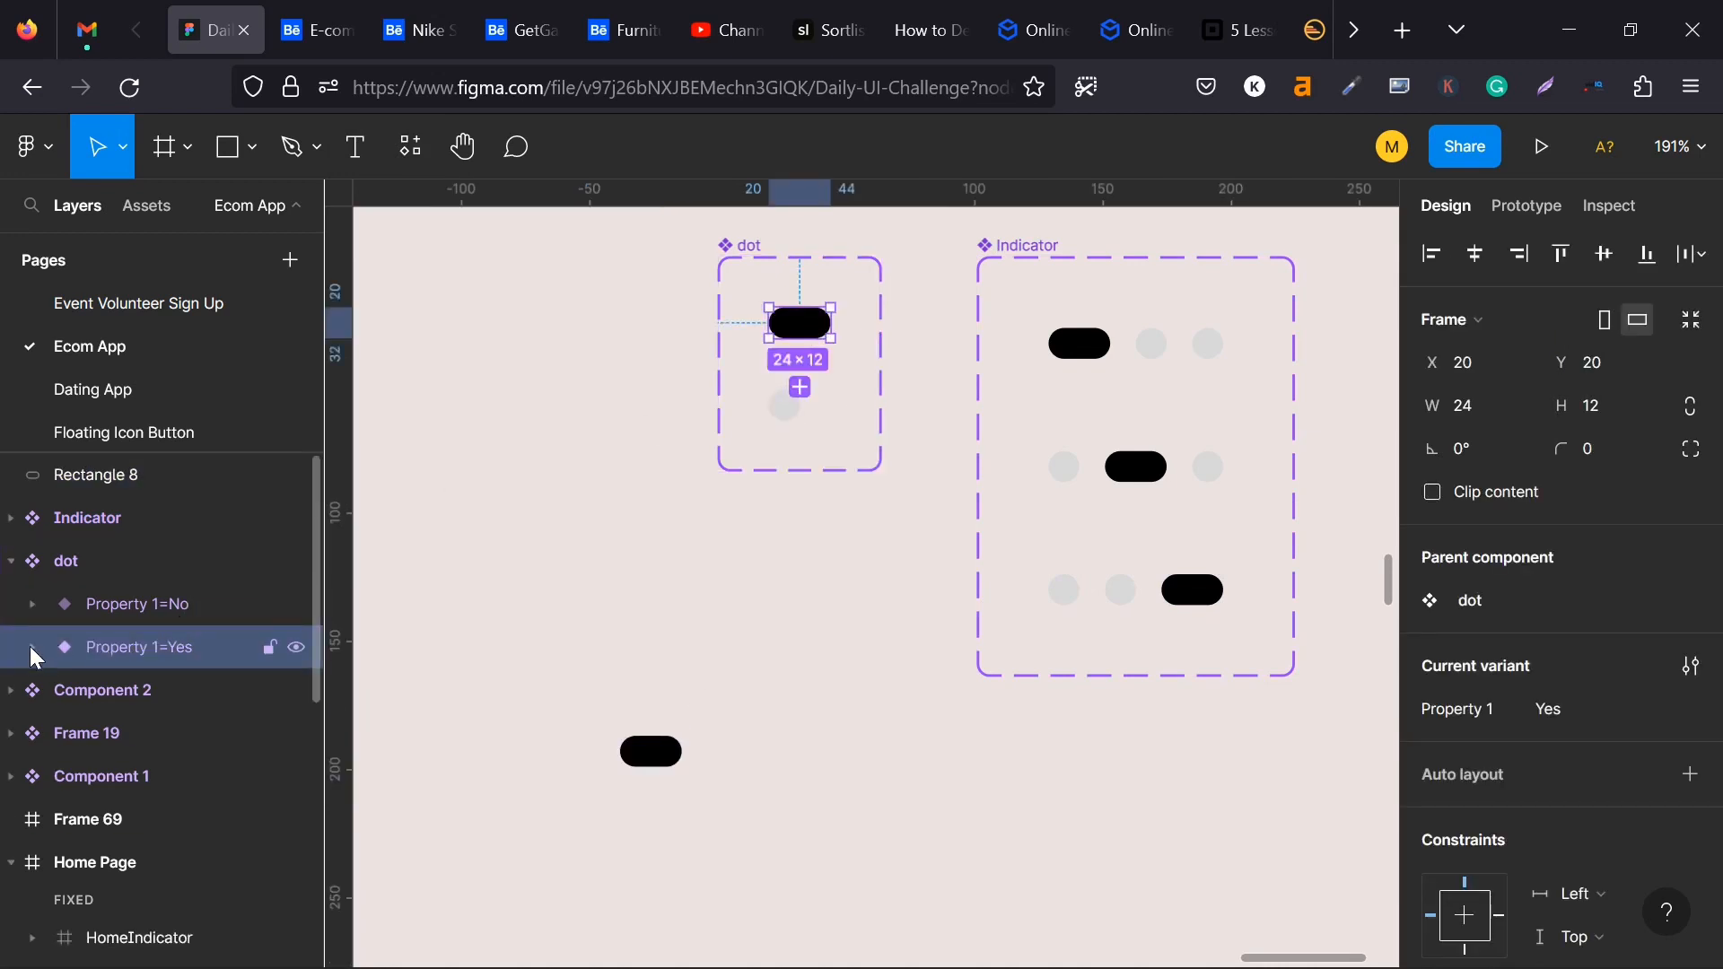
- Convert the new black pill into a component and add a variant property to it
left_click(673, 750)
key("Return")
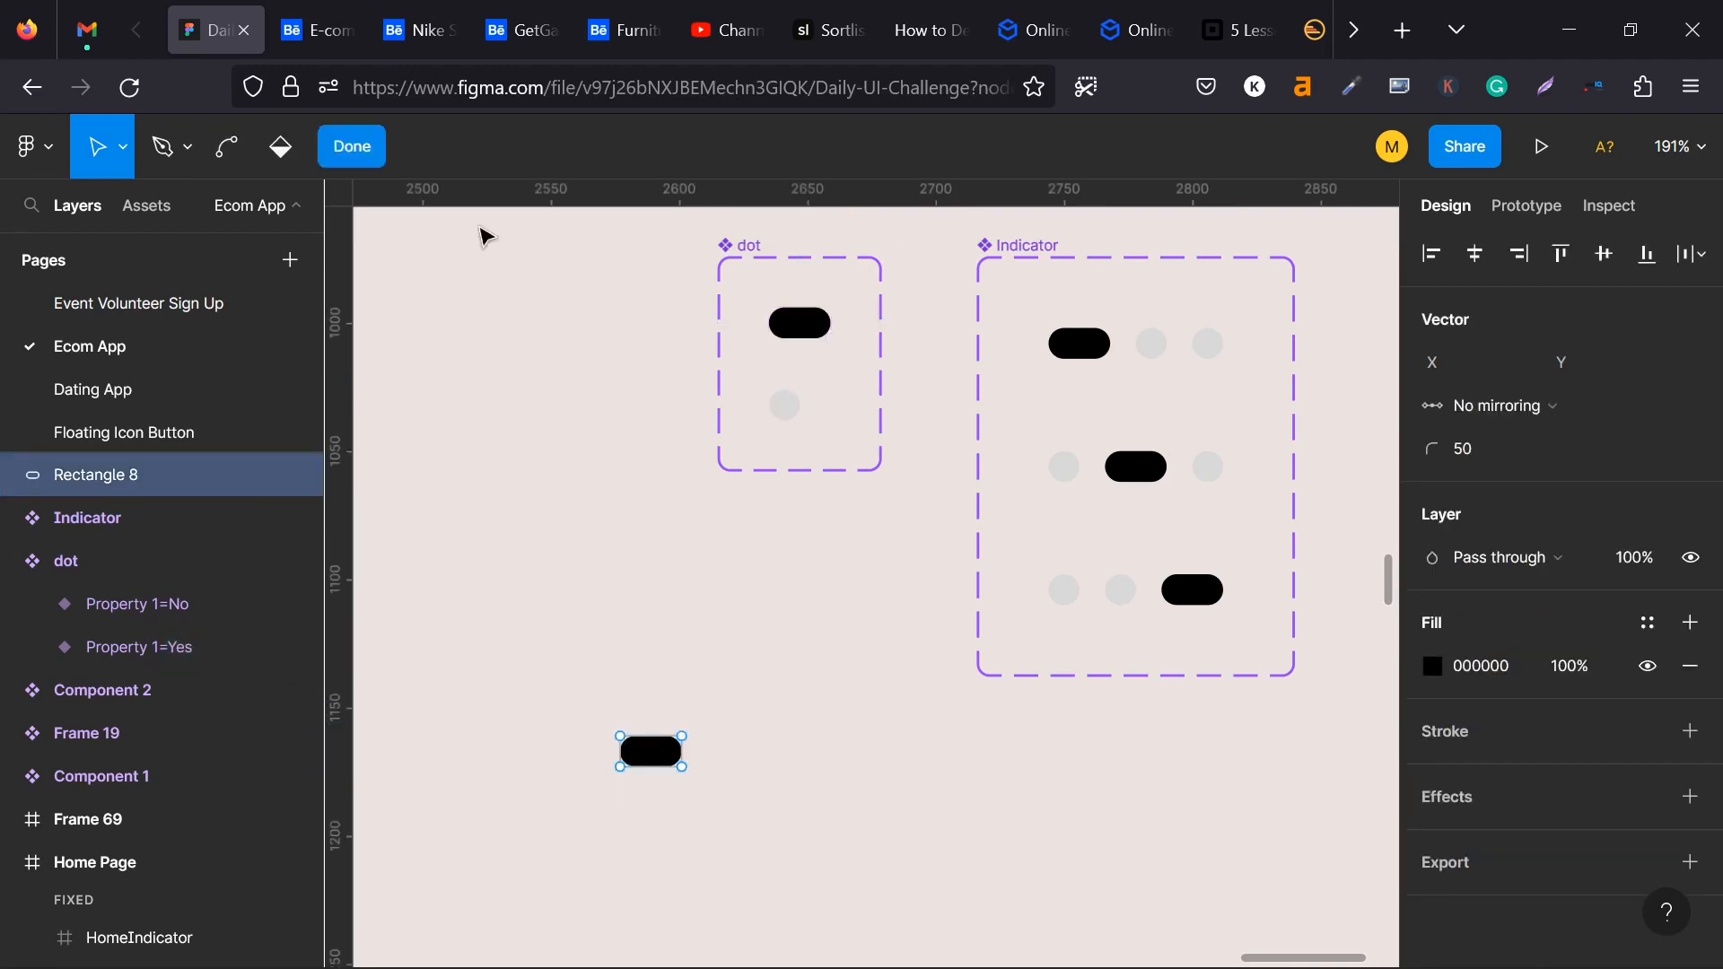
left_click(352, 148)
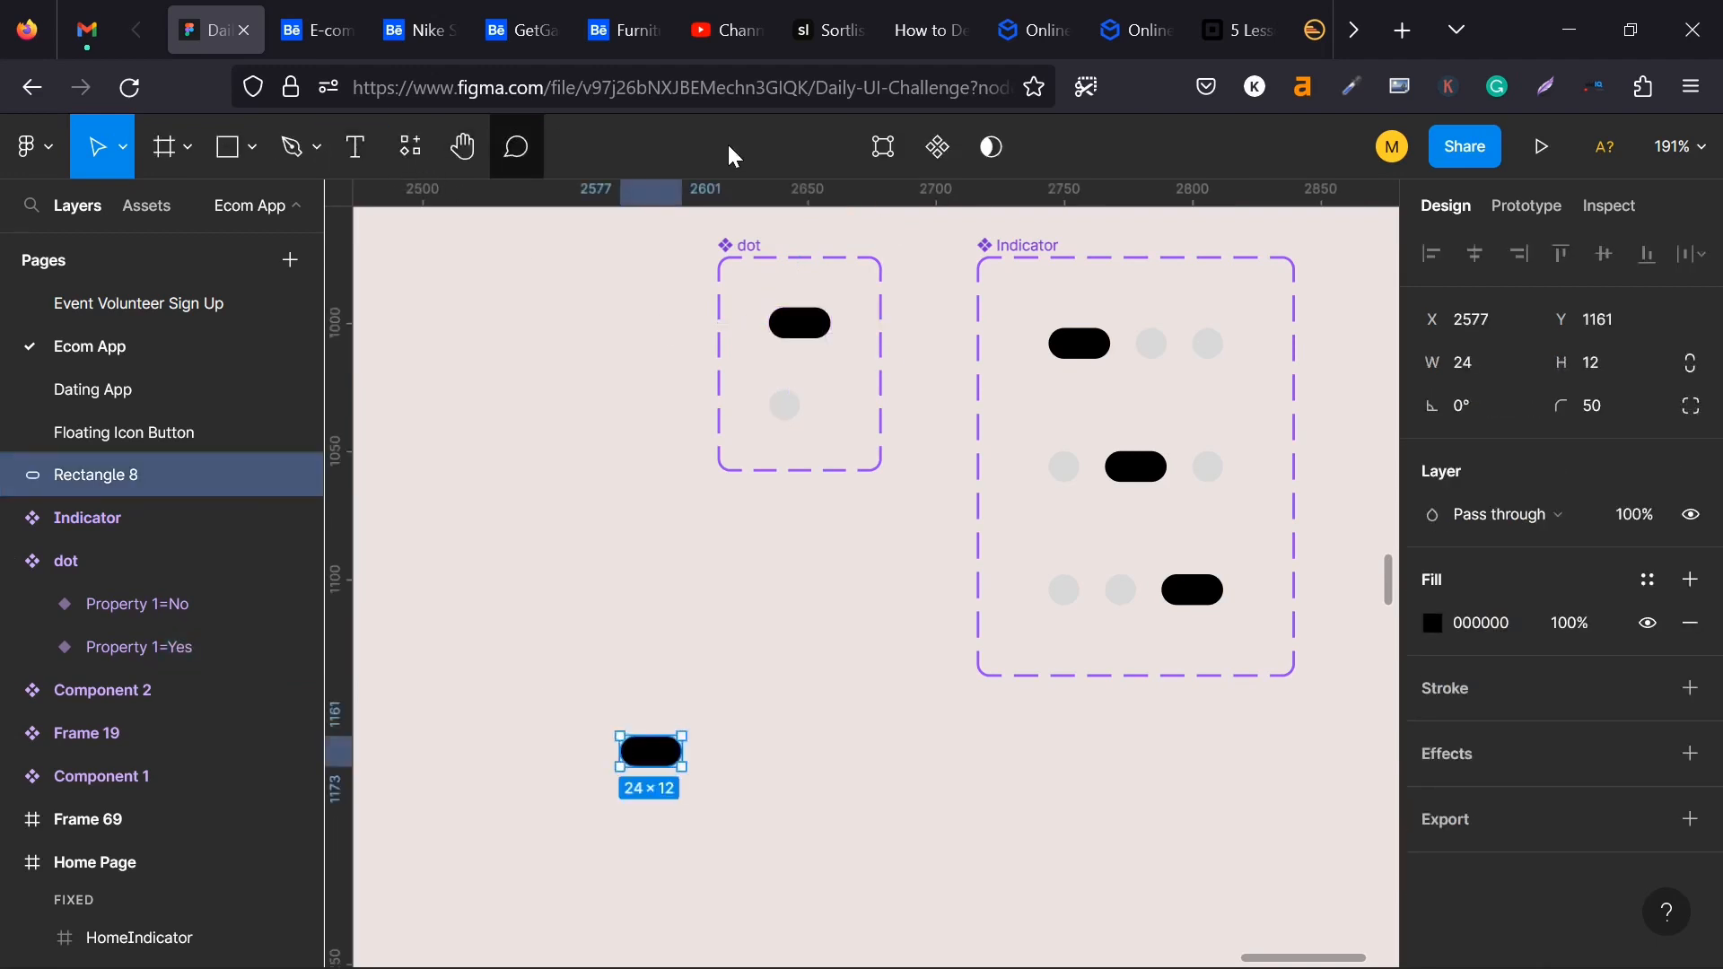
left_click(937, 148)
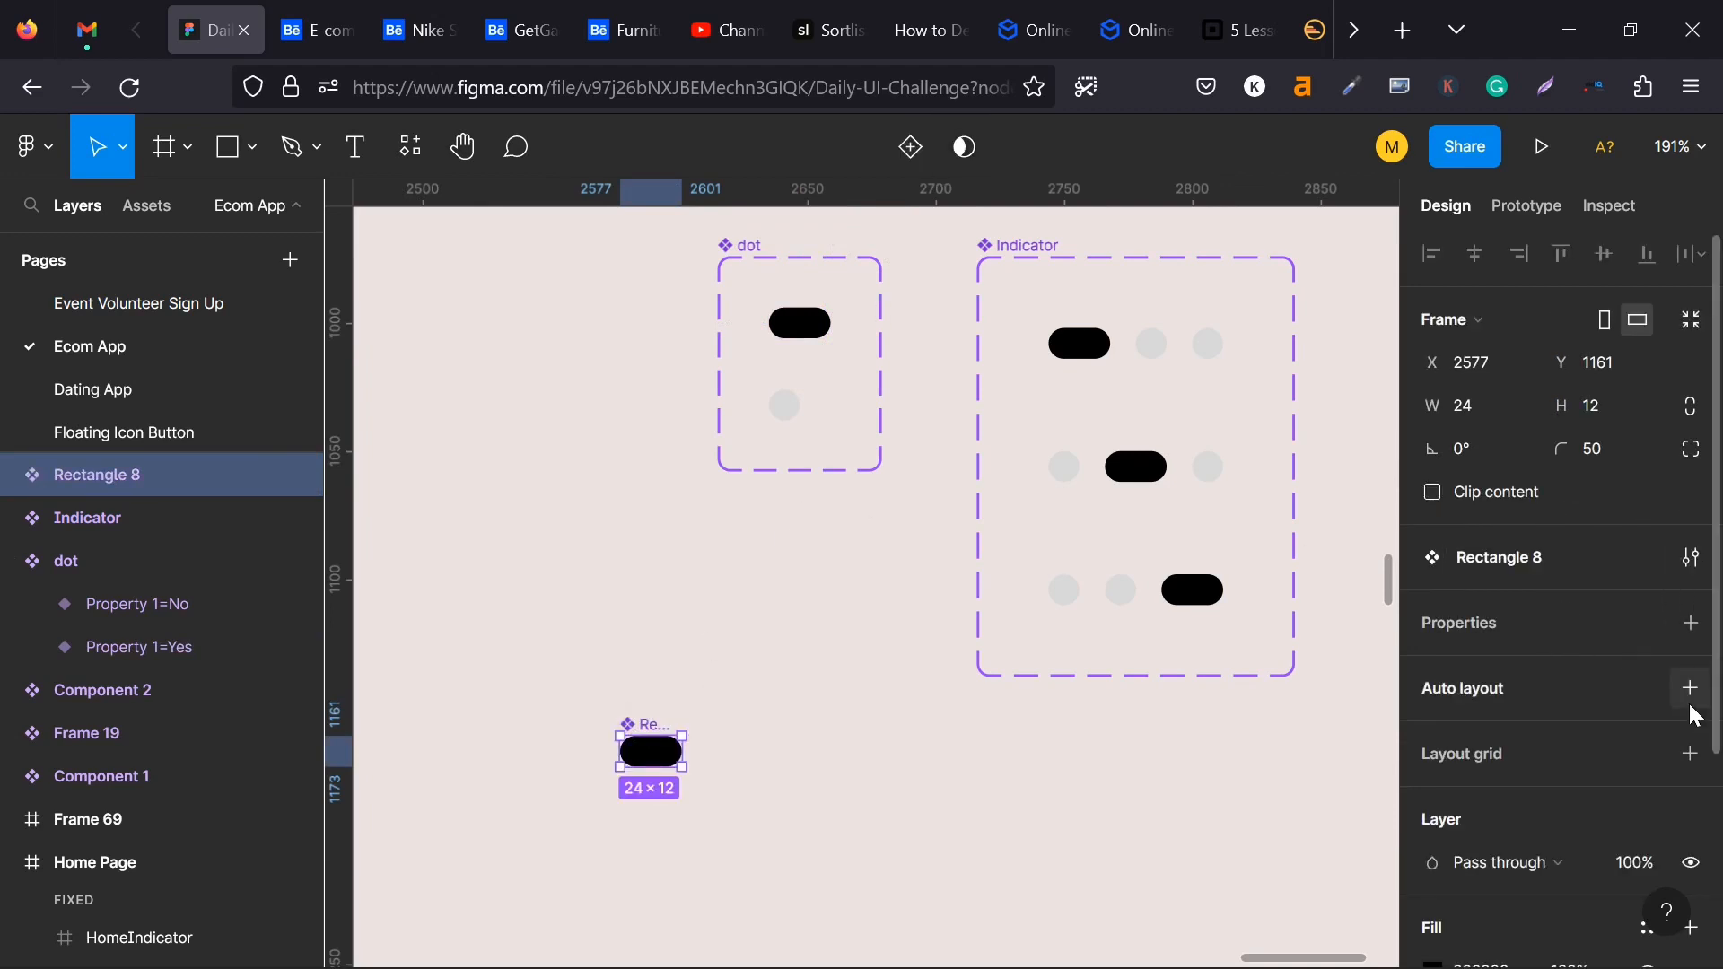
left_click(1683, 630)
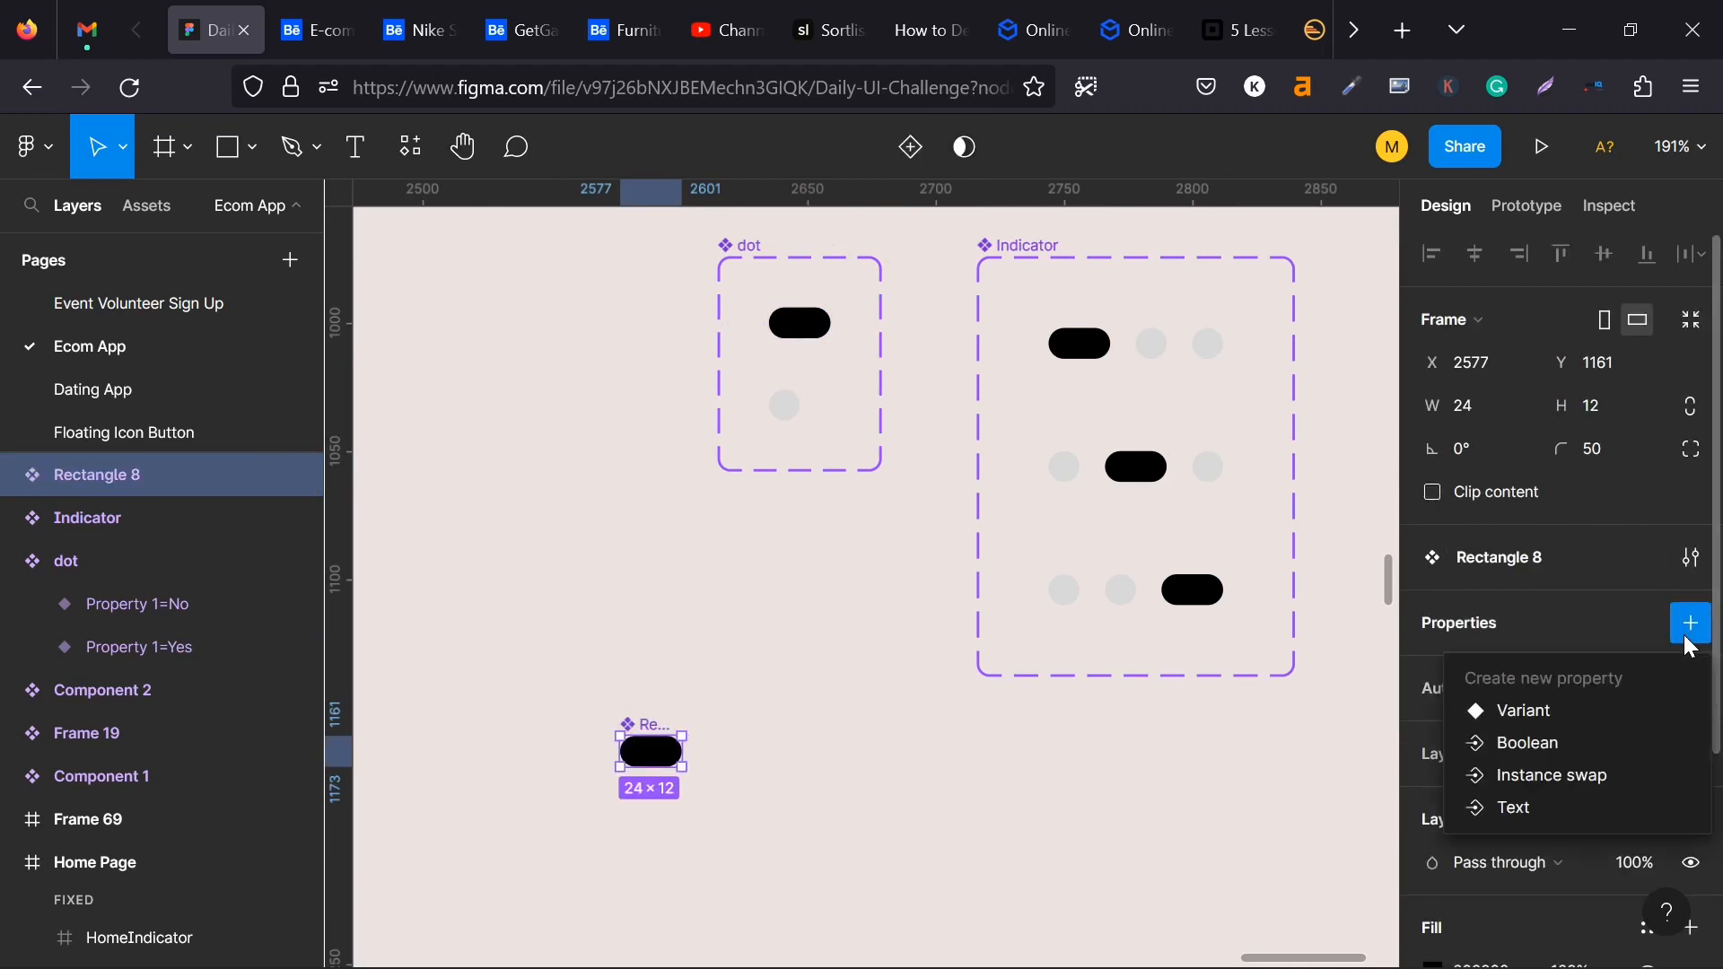
left_click(1550, 718)
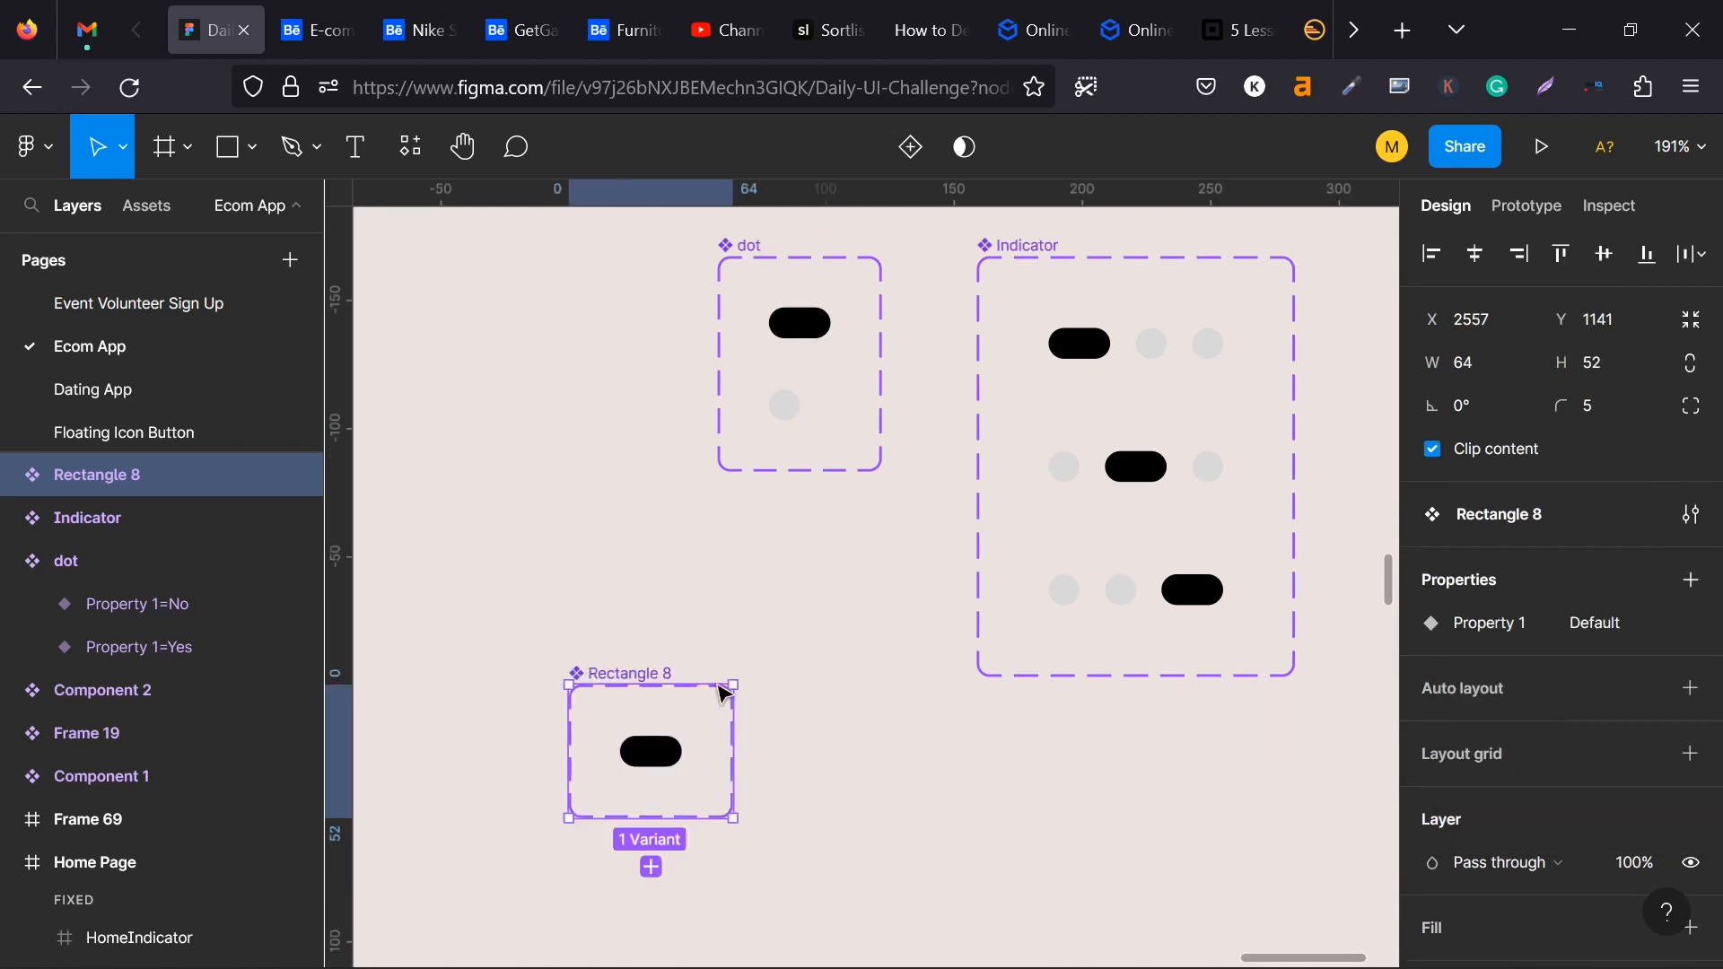
- Add a second variant to the new pill's component set
left_click(774, 644)
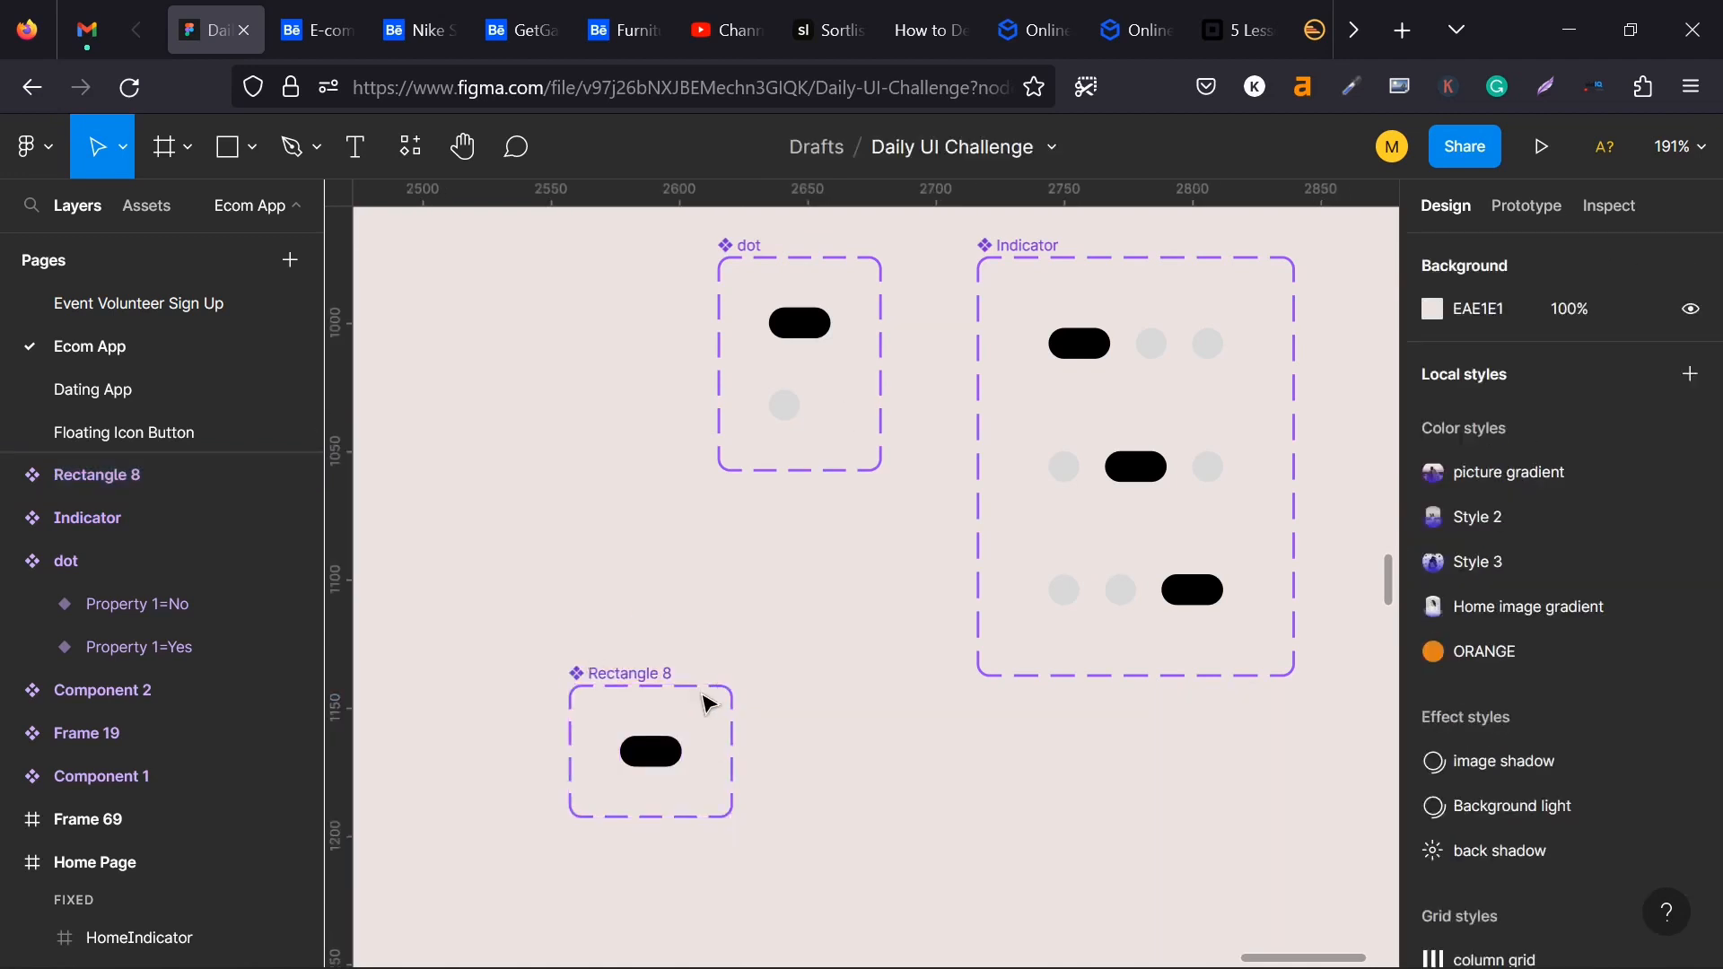
left_click(643, 677)
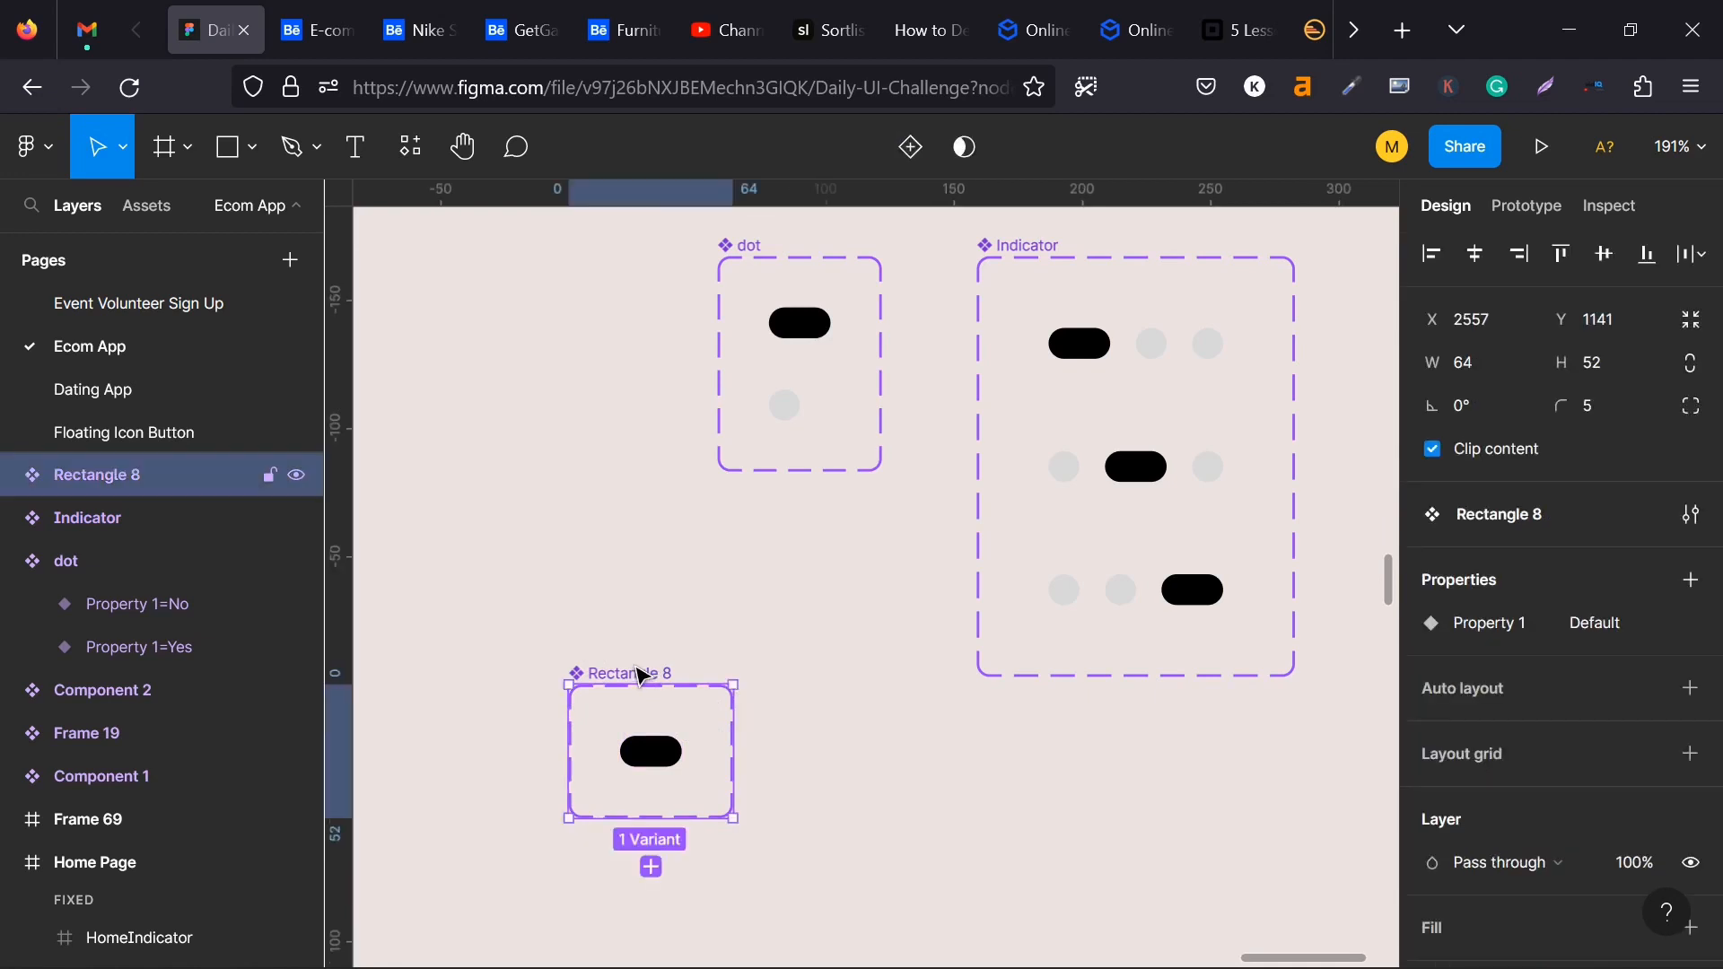
left_click(651, 864)
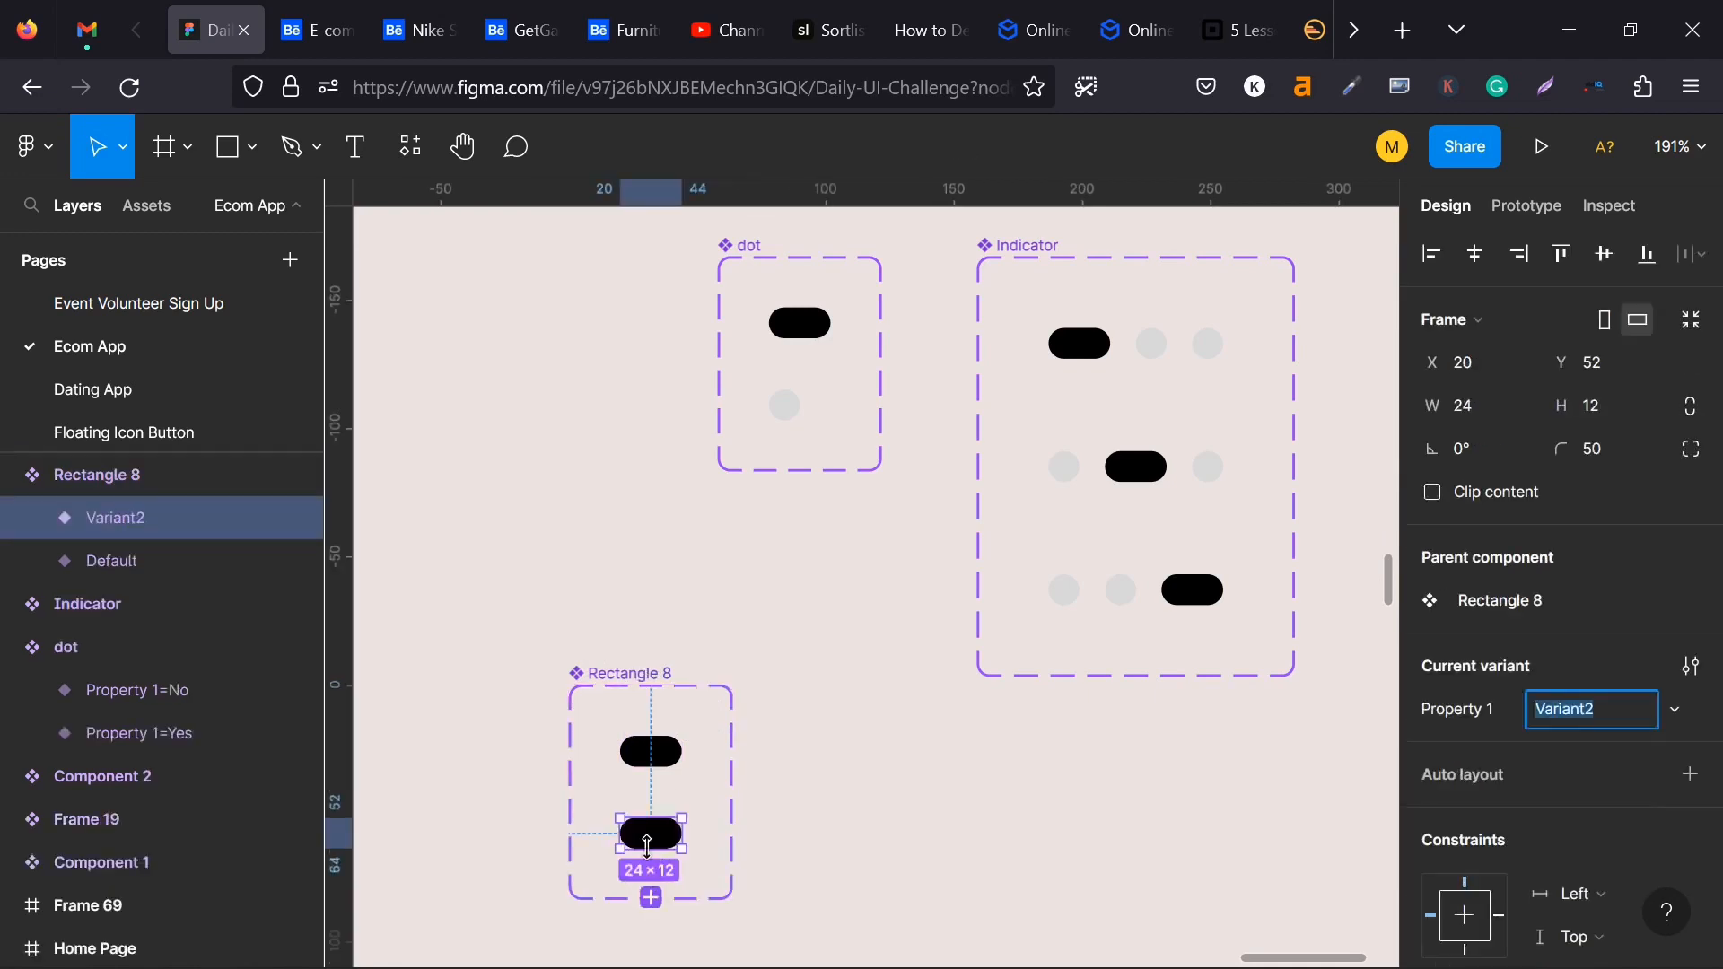
- Rename the new pill's component set as Dot
double_click(628, 673)
type("Dot")
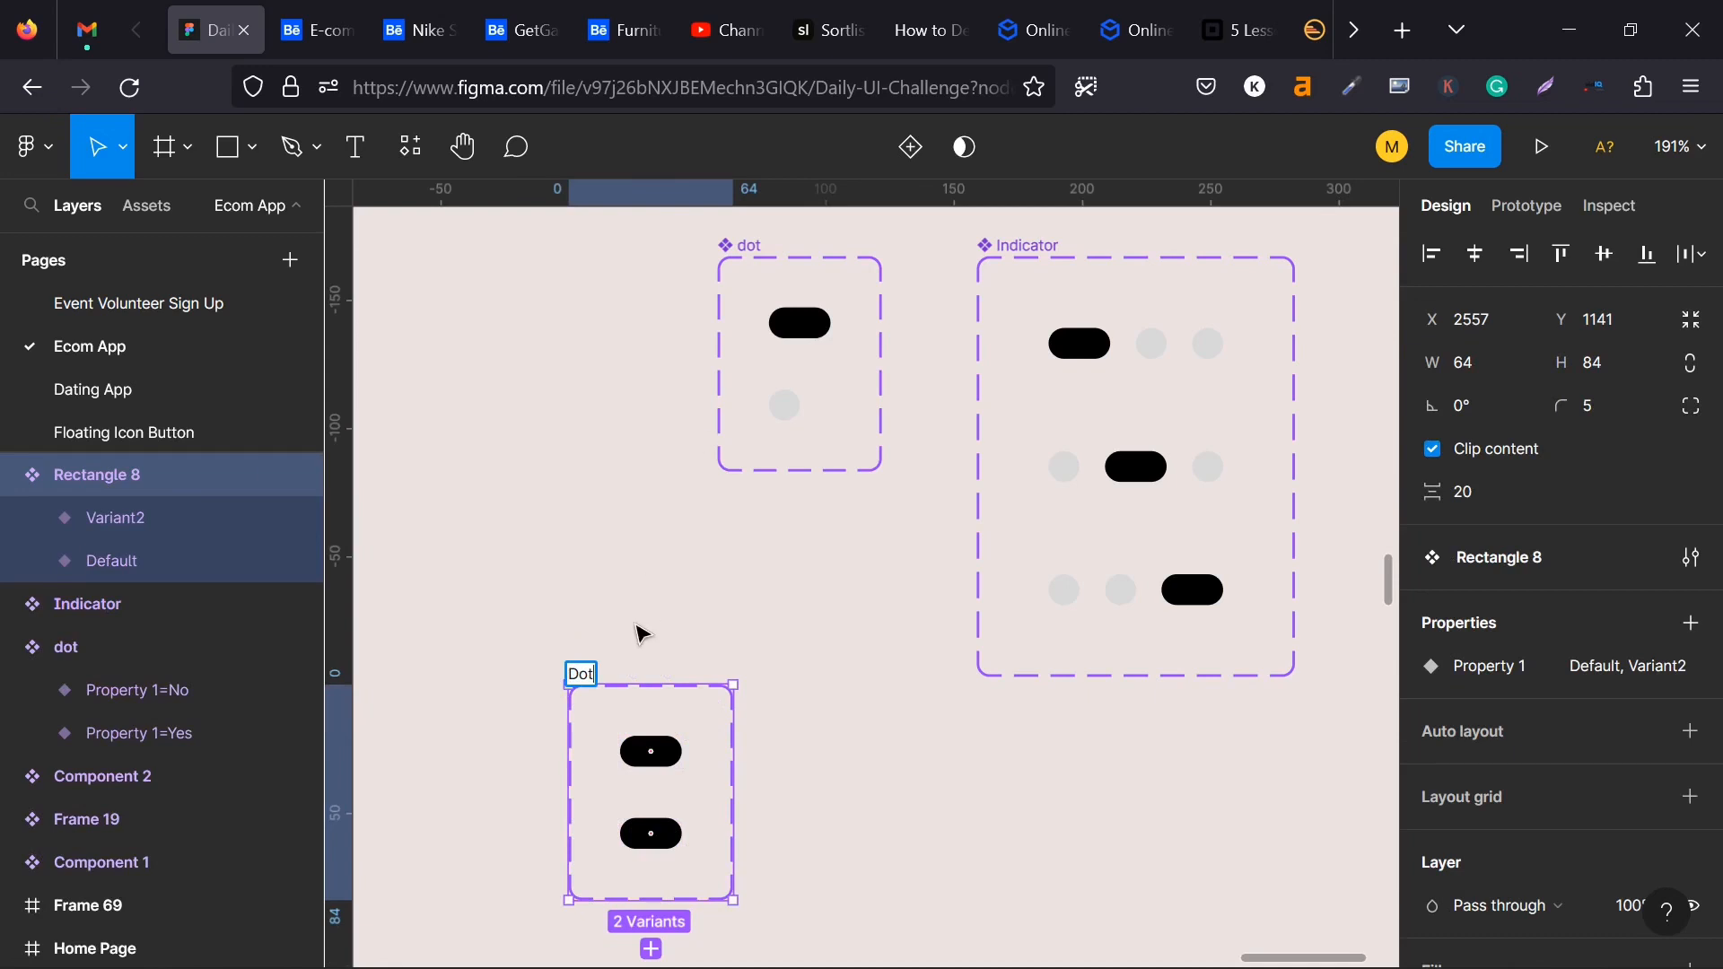
left_click(638, 631)
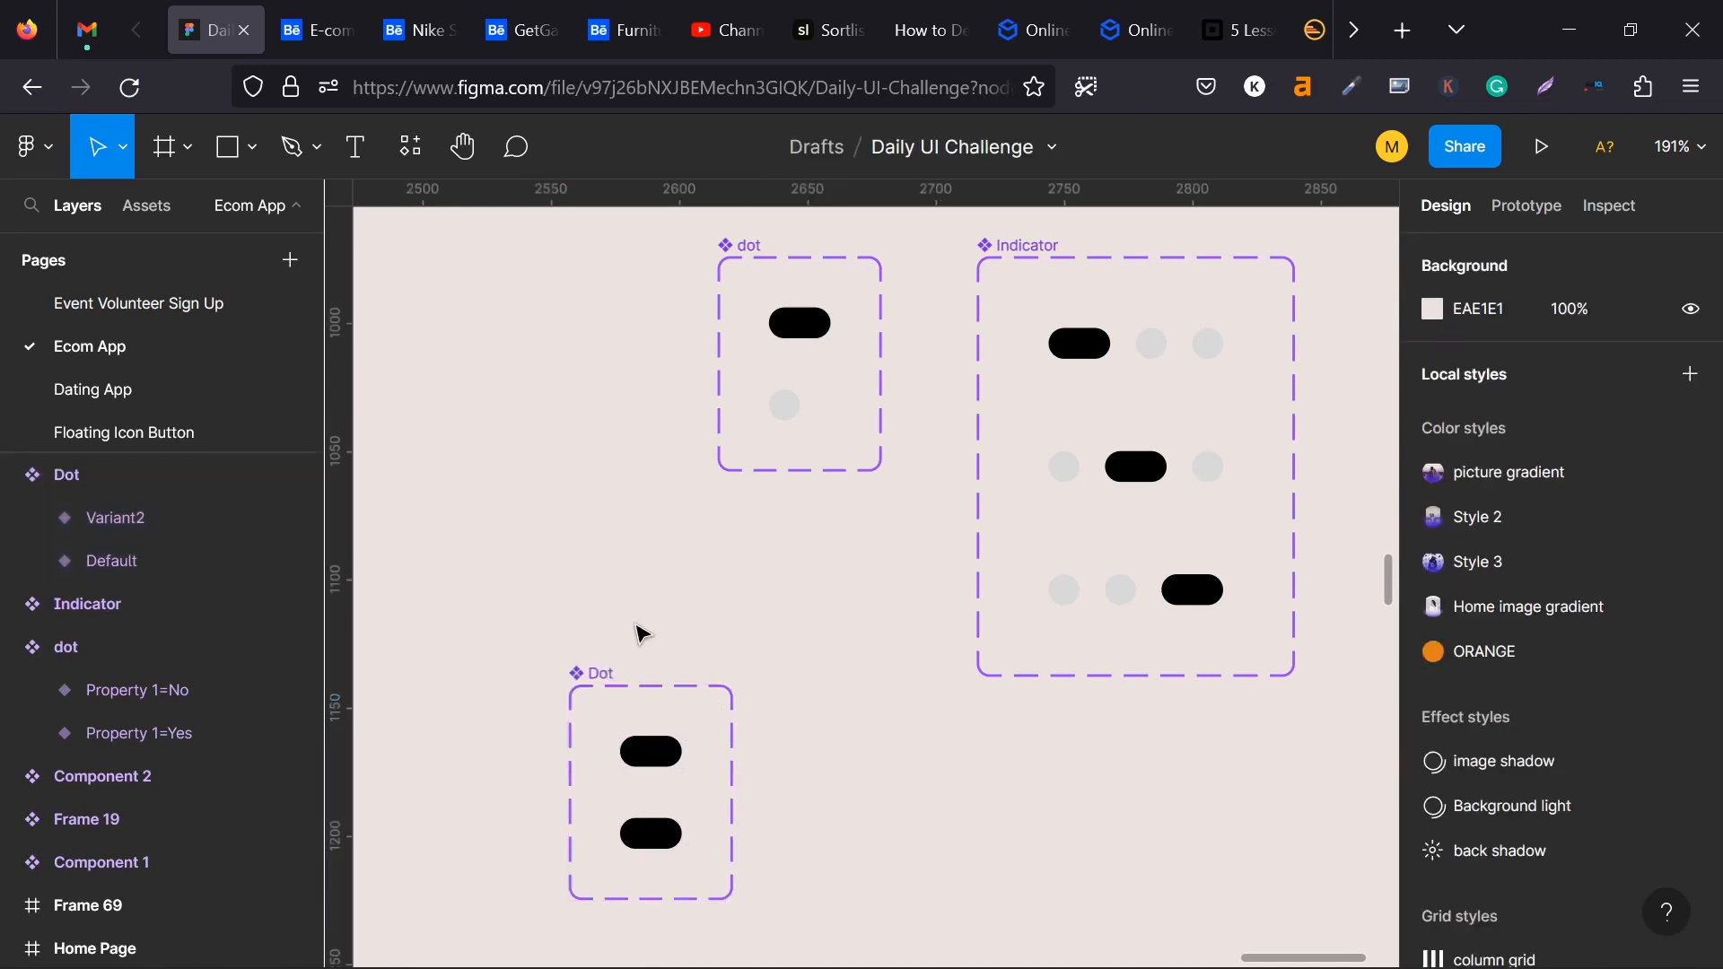
- Set the width of the new component's second variant to 12 so it forms a circle
left_click(652, 848)
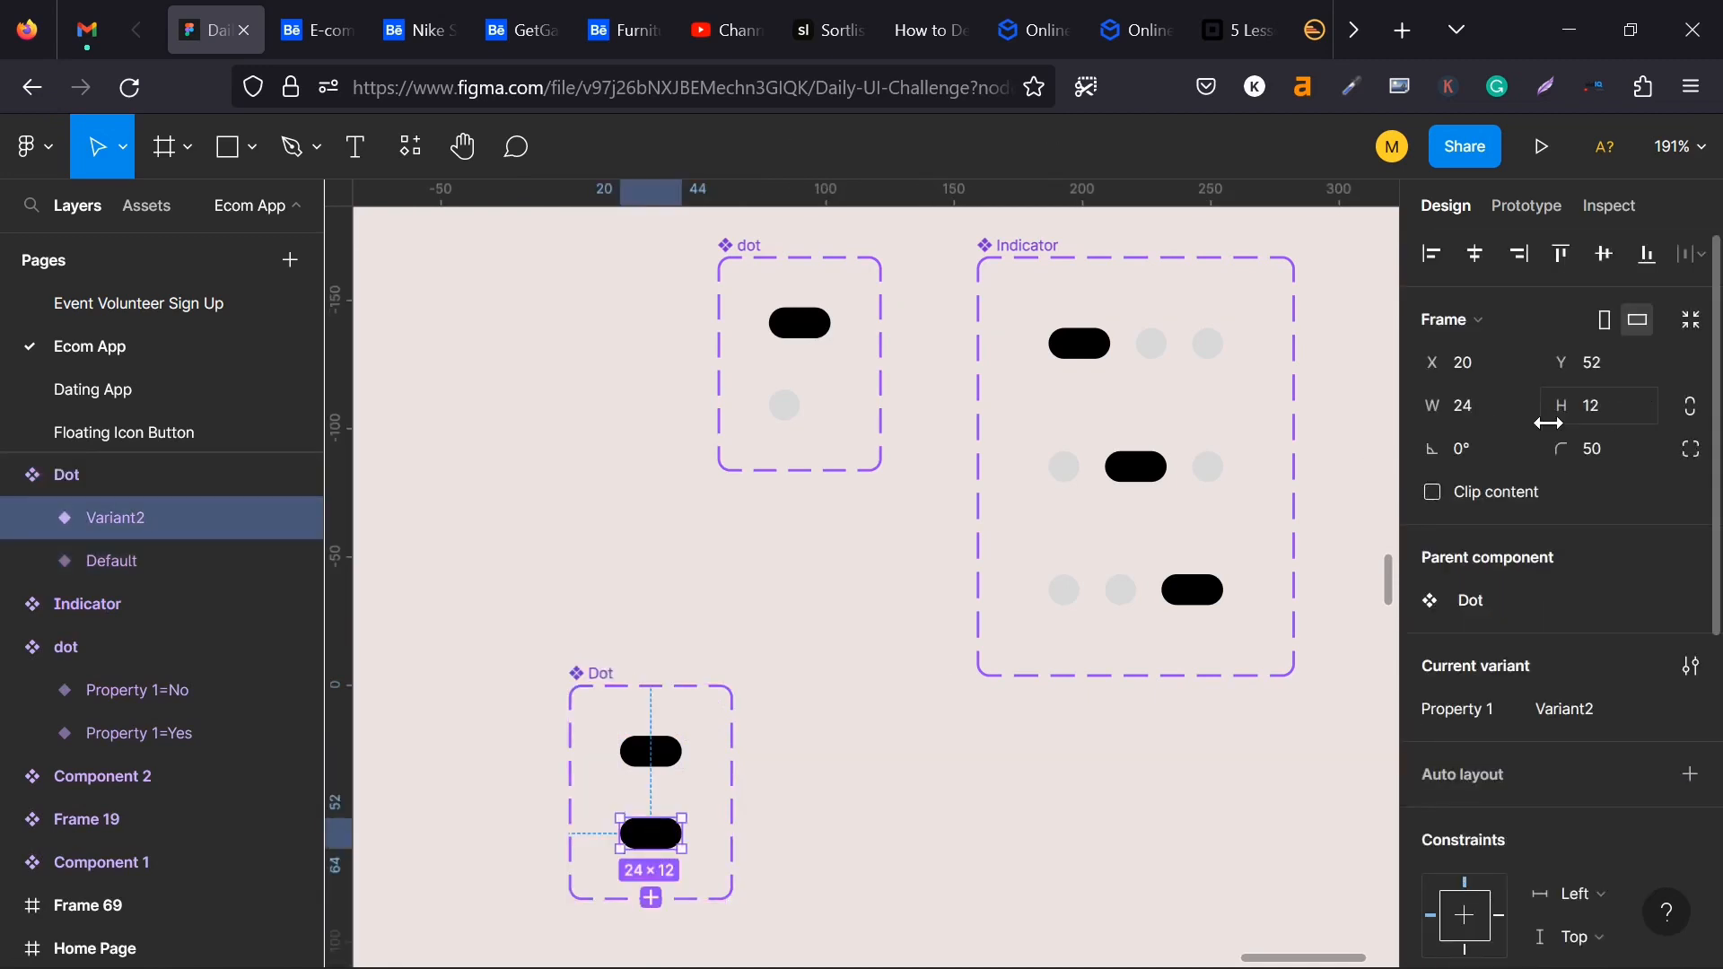
type("12")
key("Return")
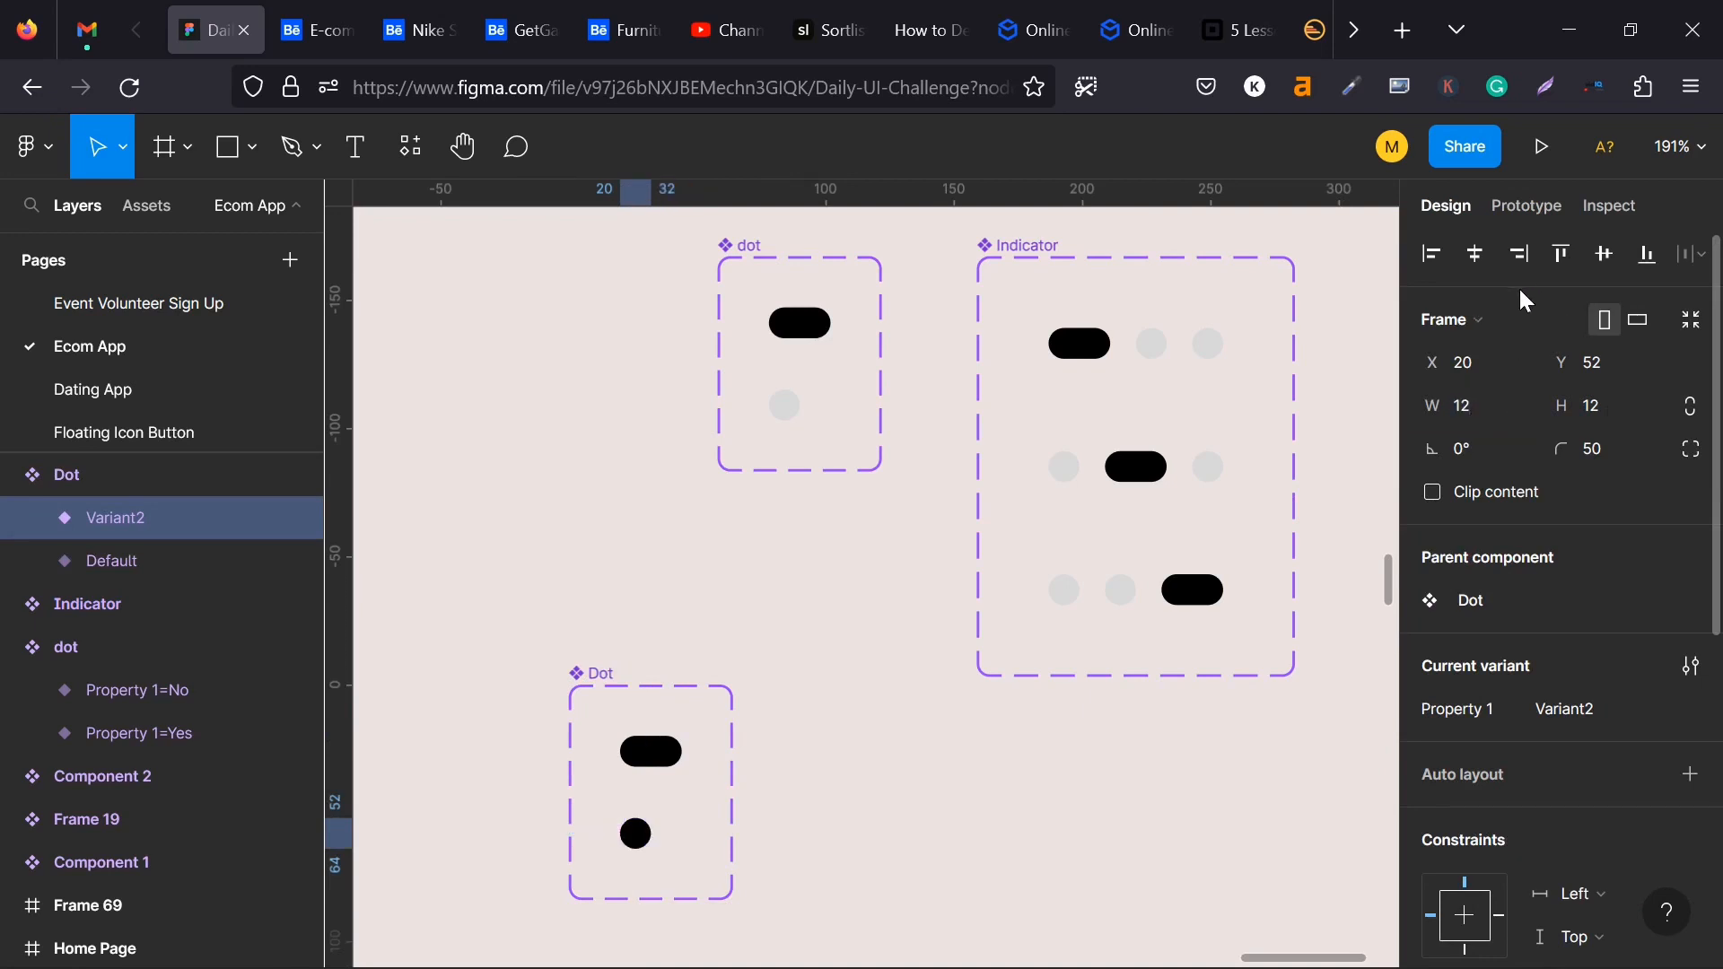
- Fill the circle variant with the dark grey 6C6767 from the document colors
scroll(1451, 761, "down", 3)
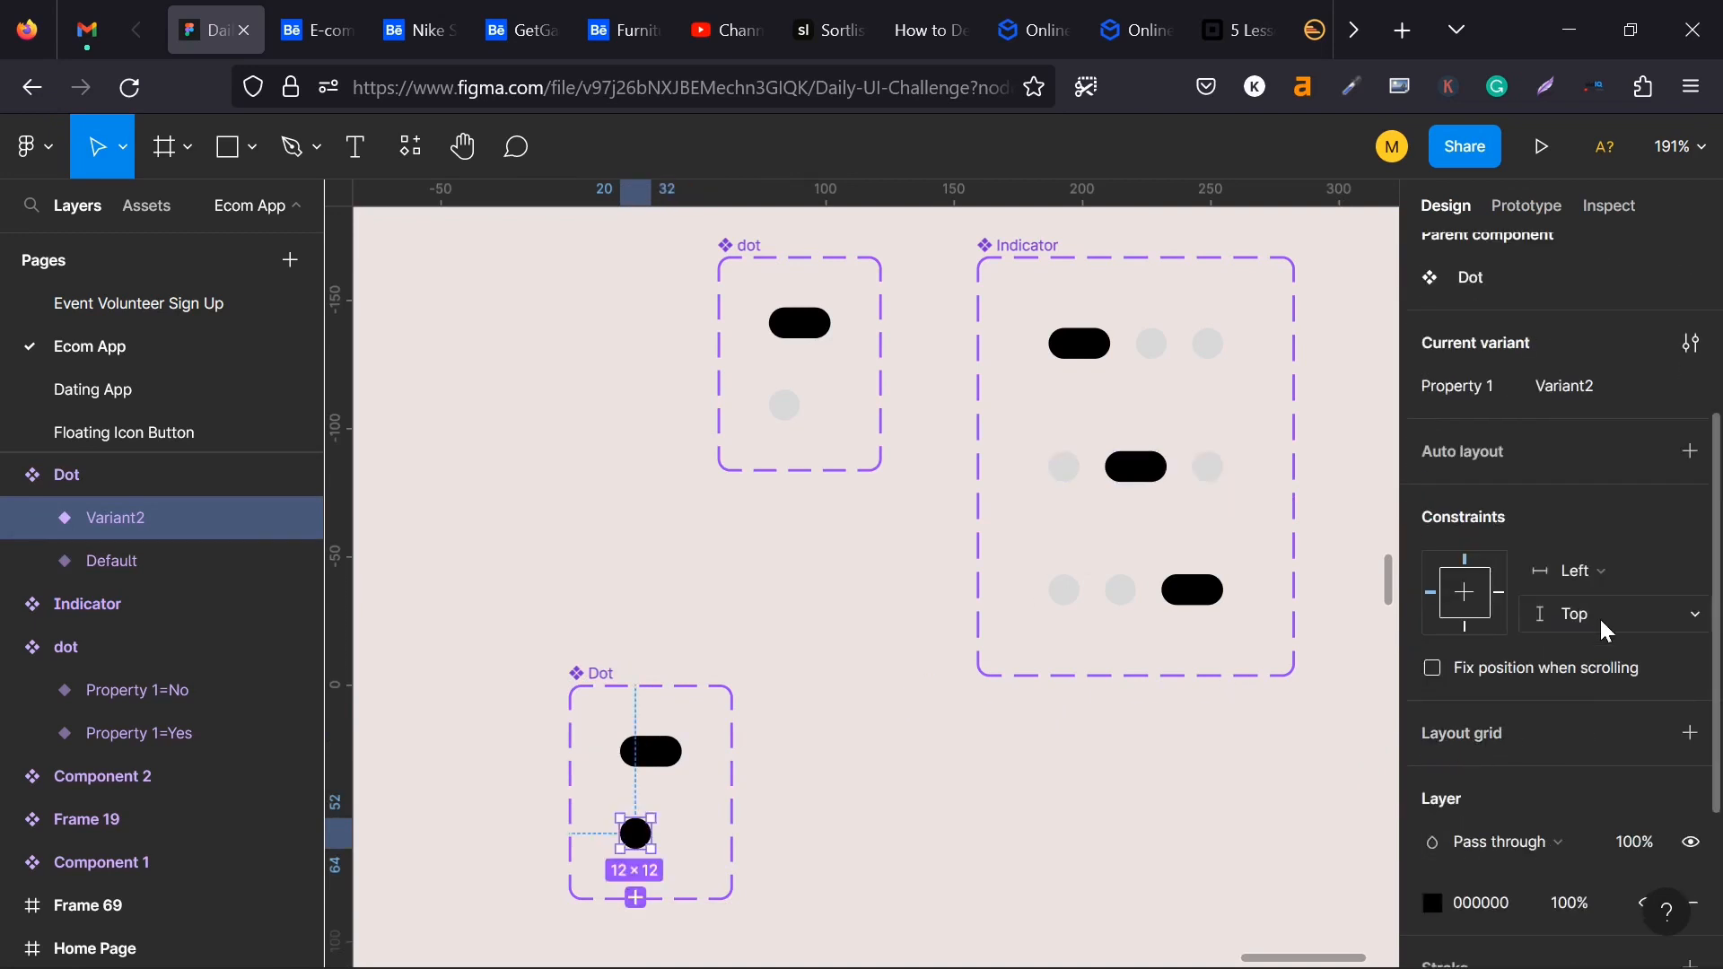
scroll(1455, 681, "down", 3)
left_click(1433, 671)
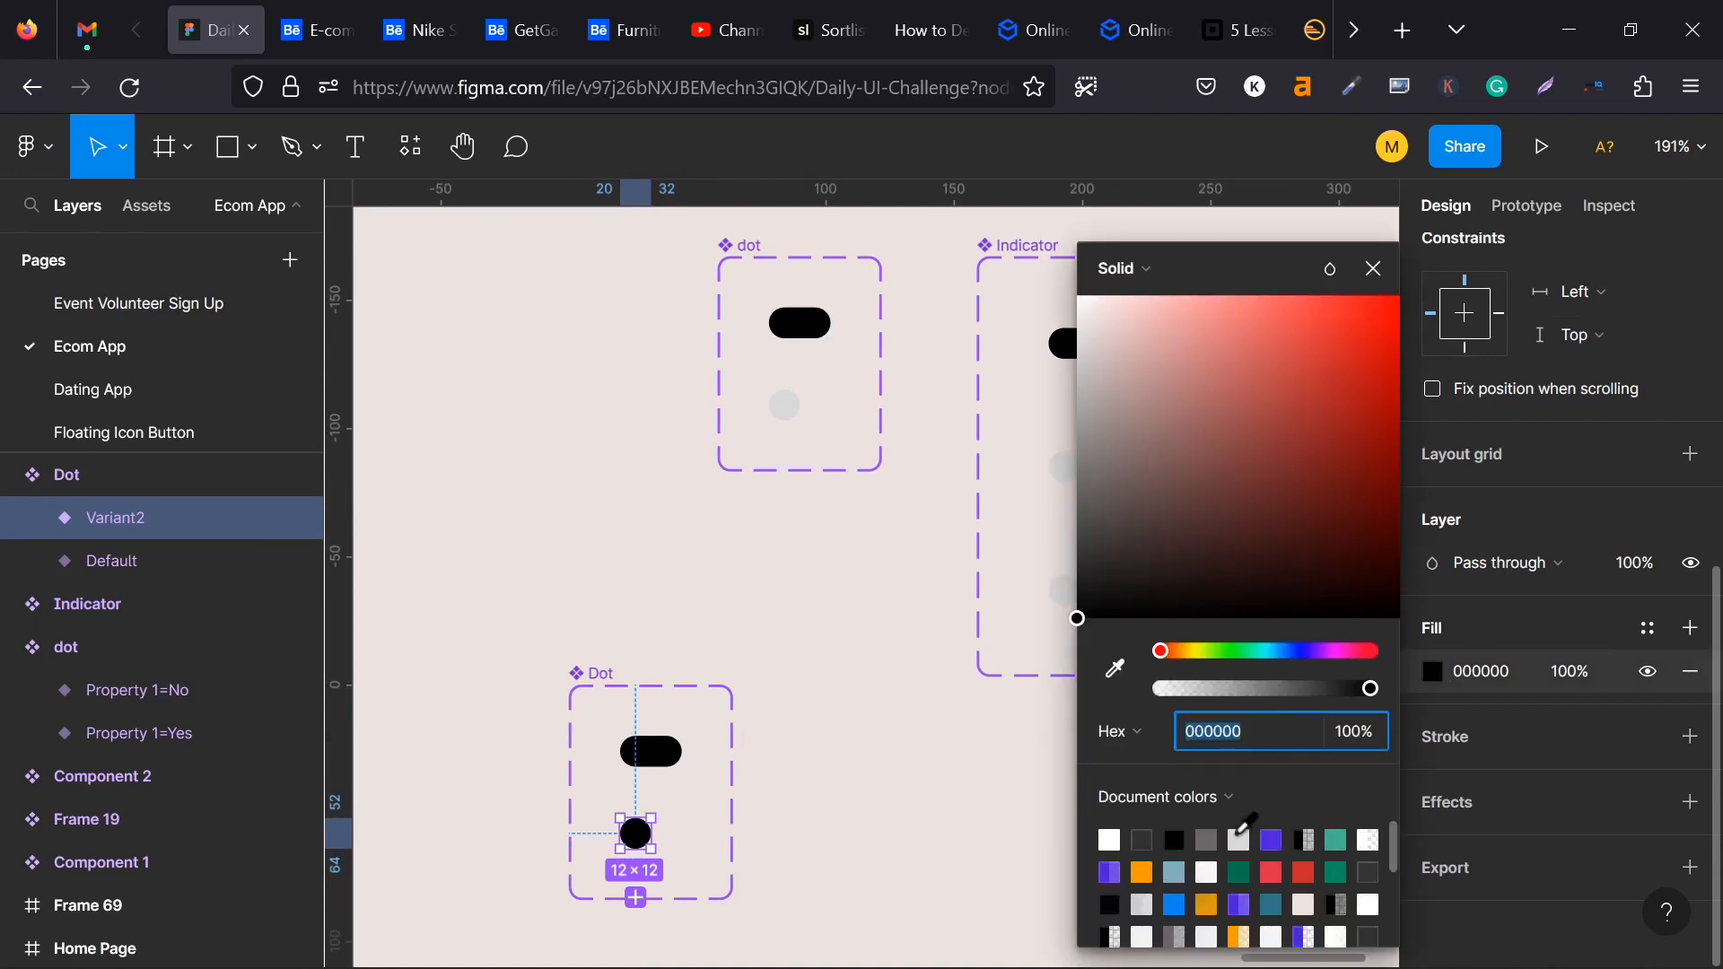
left_click(1206, 839)
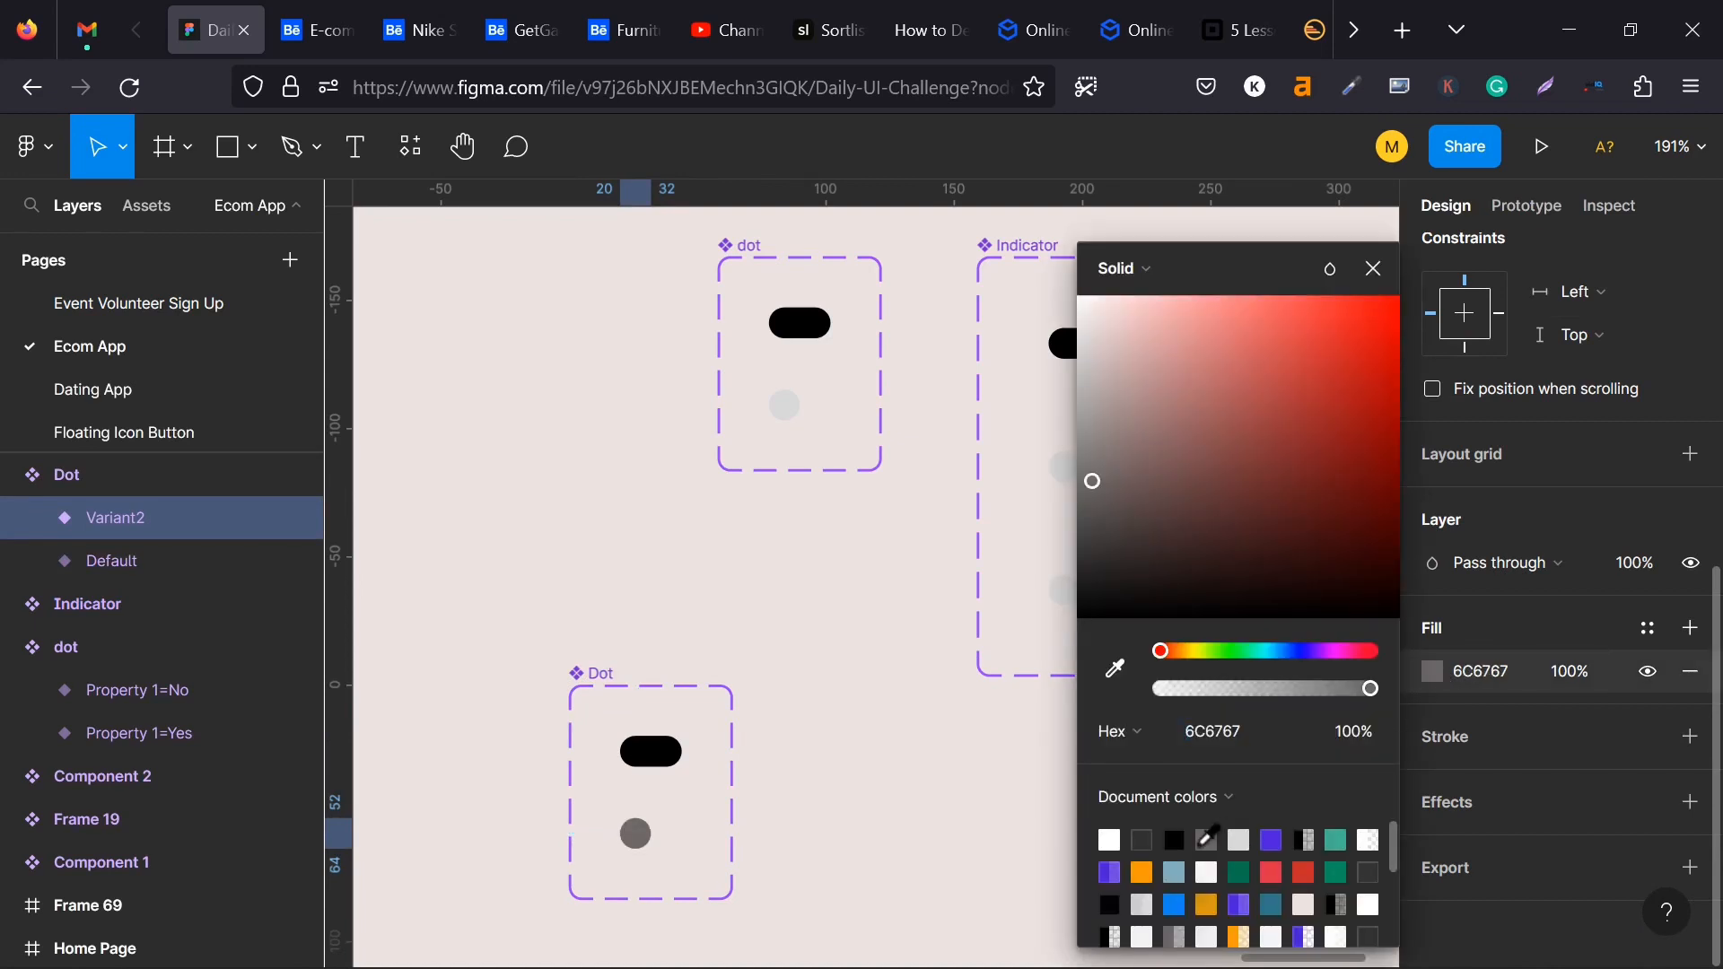
left_click(791, 590)
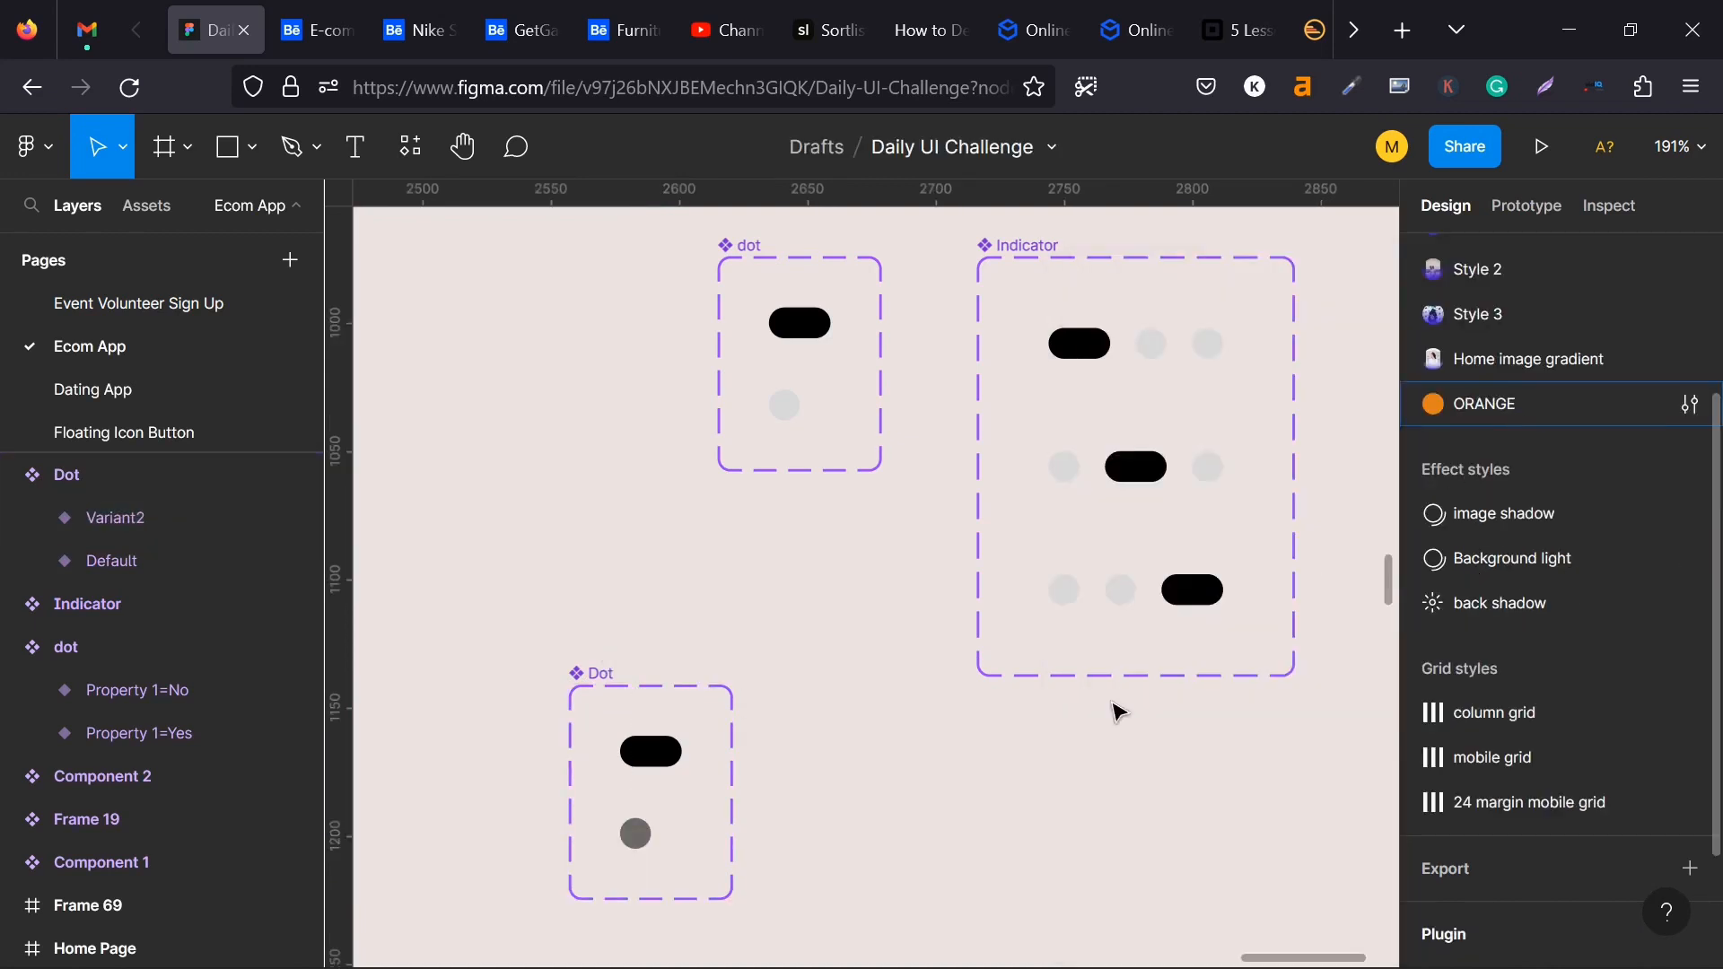
- Set the circle variant's fill to the lighter grey 9B9393 from the document colors
left_click(635, 833)
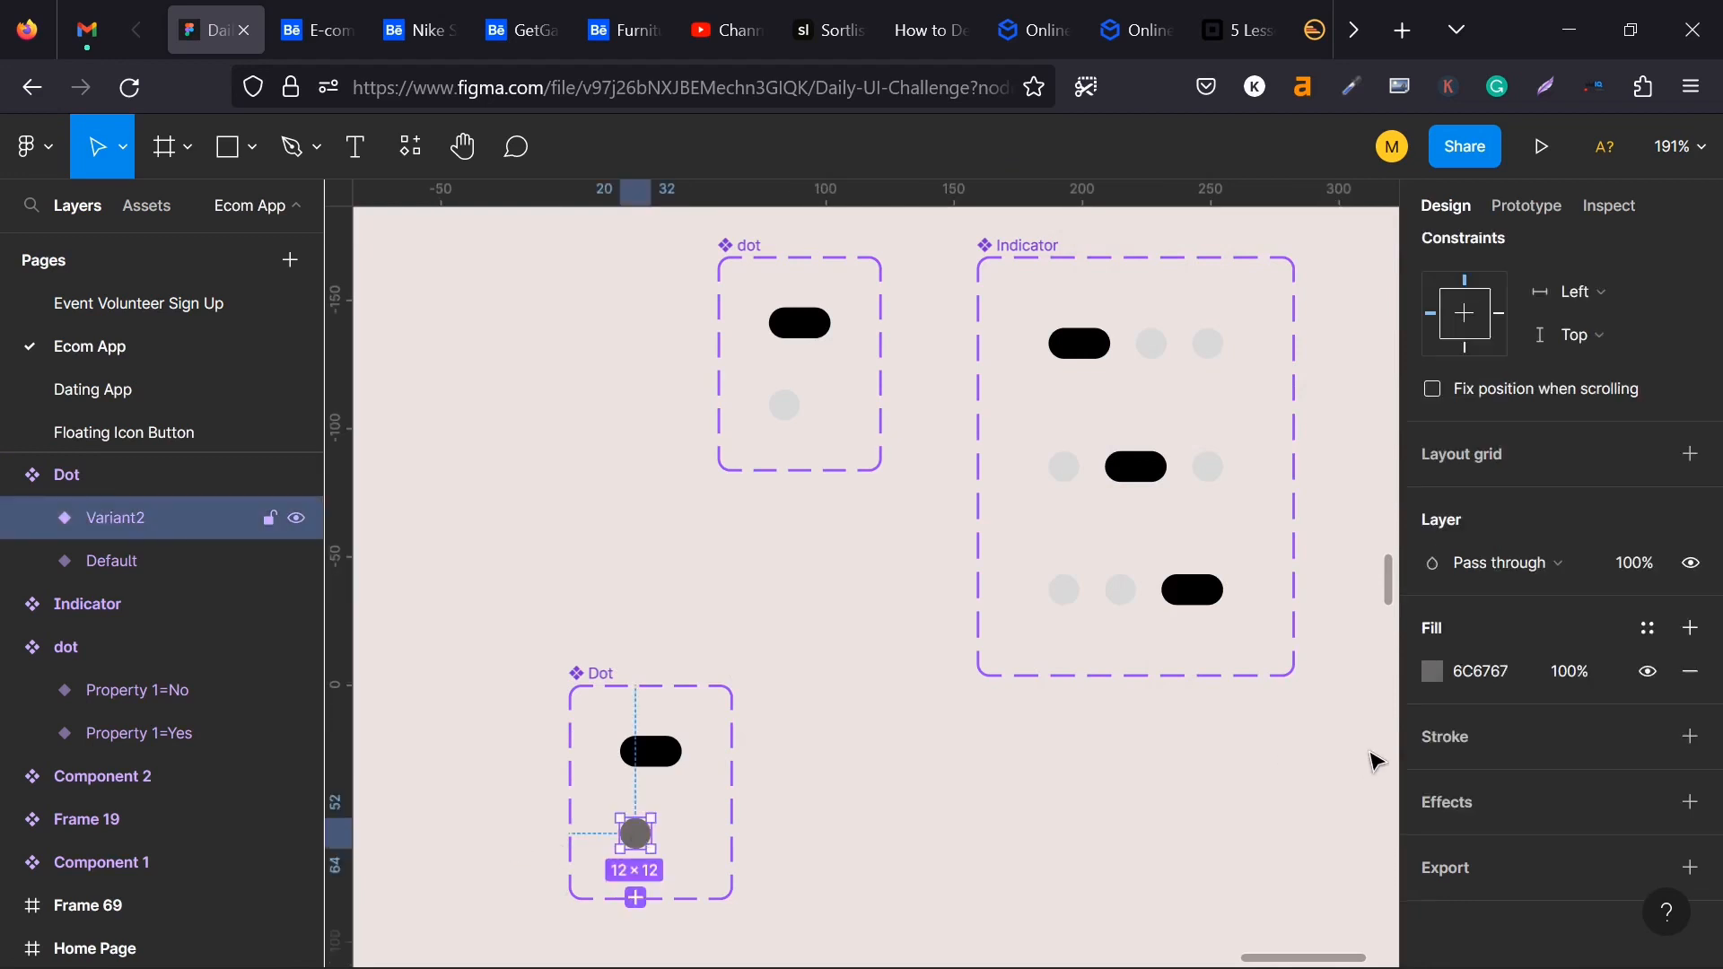
left_click(1433, 672)
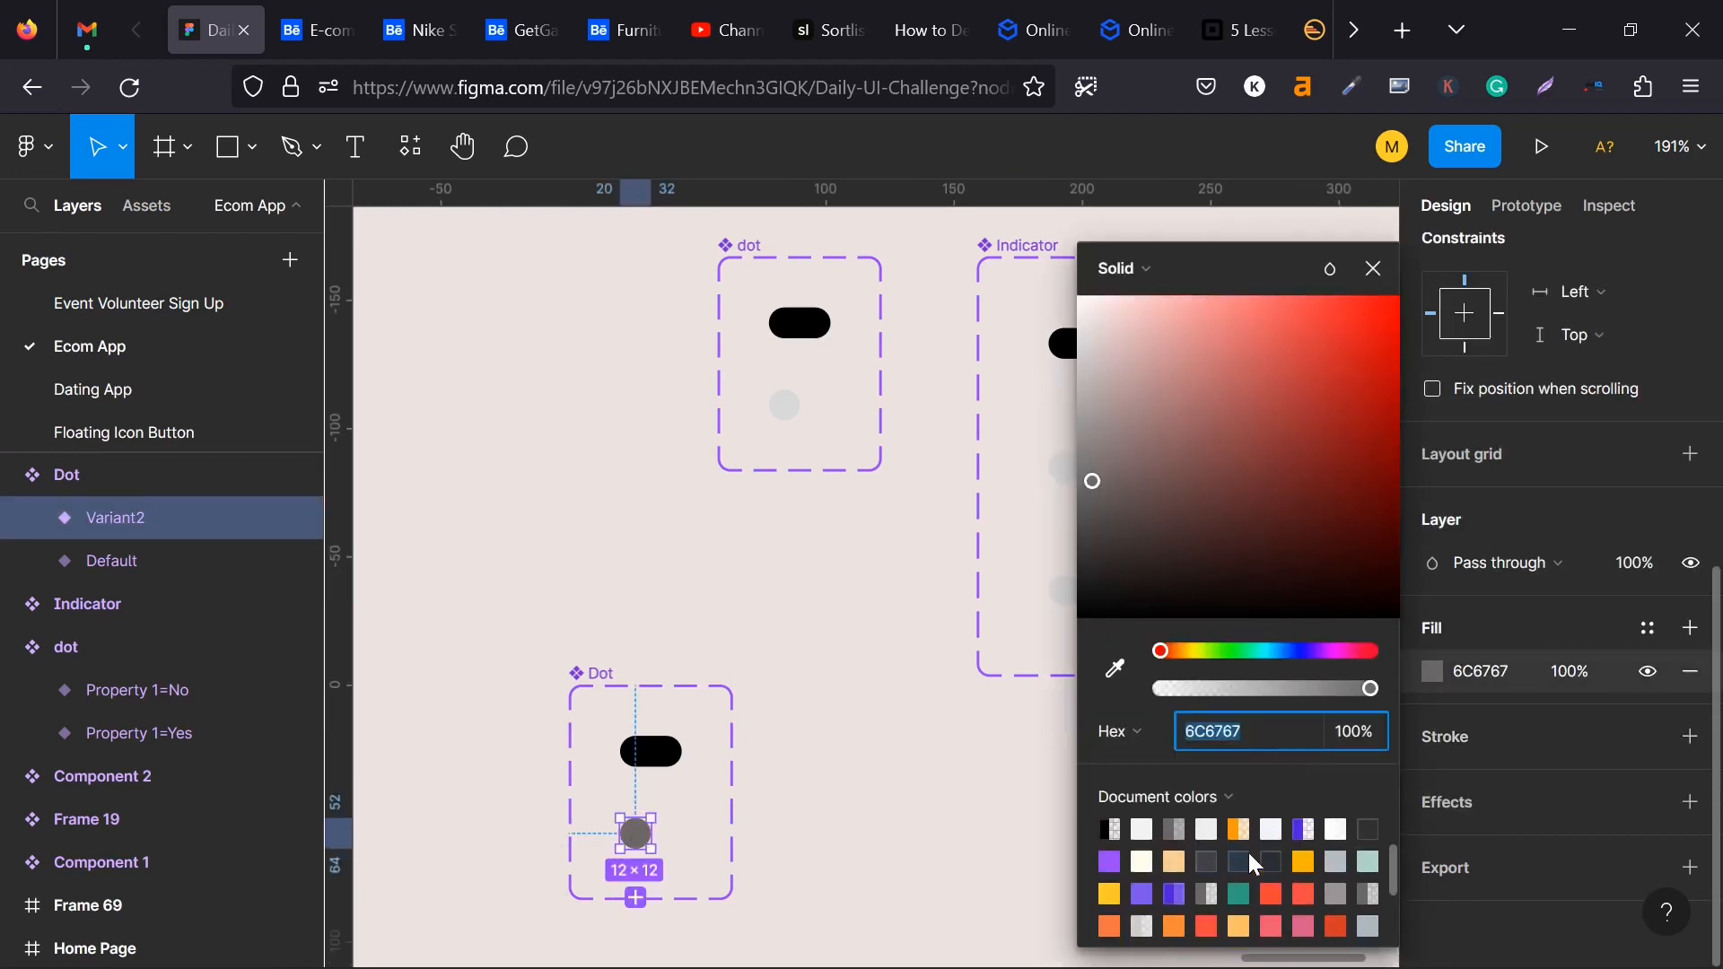
left_click(1339, 892)
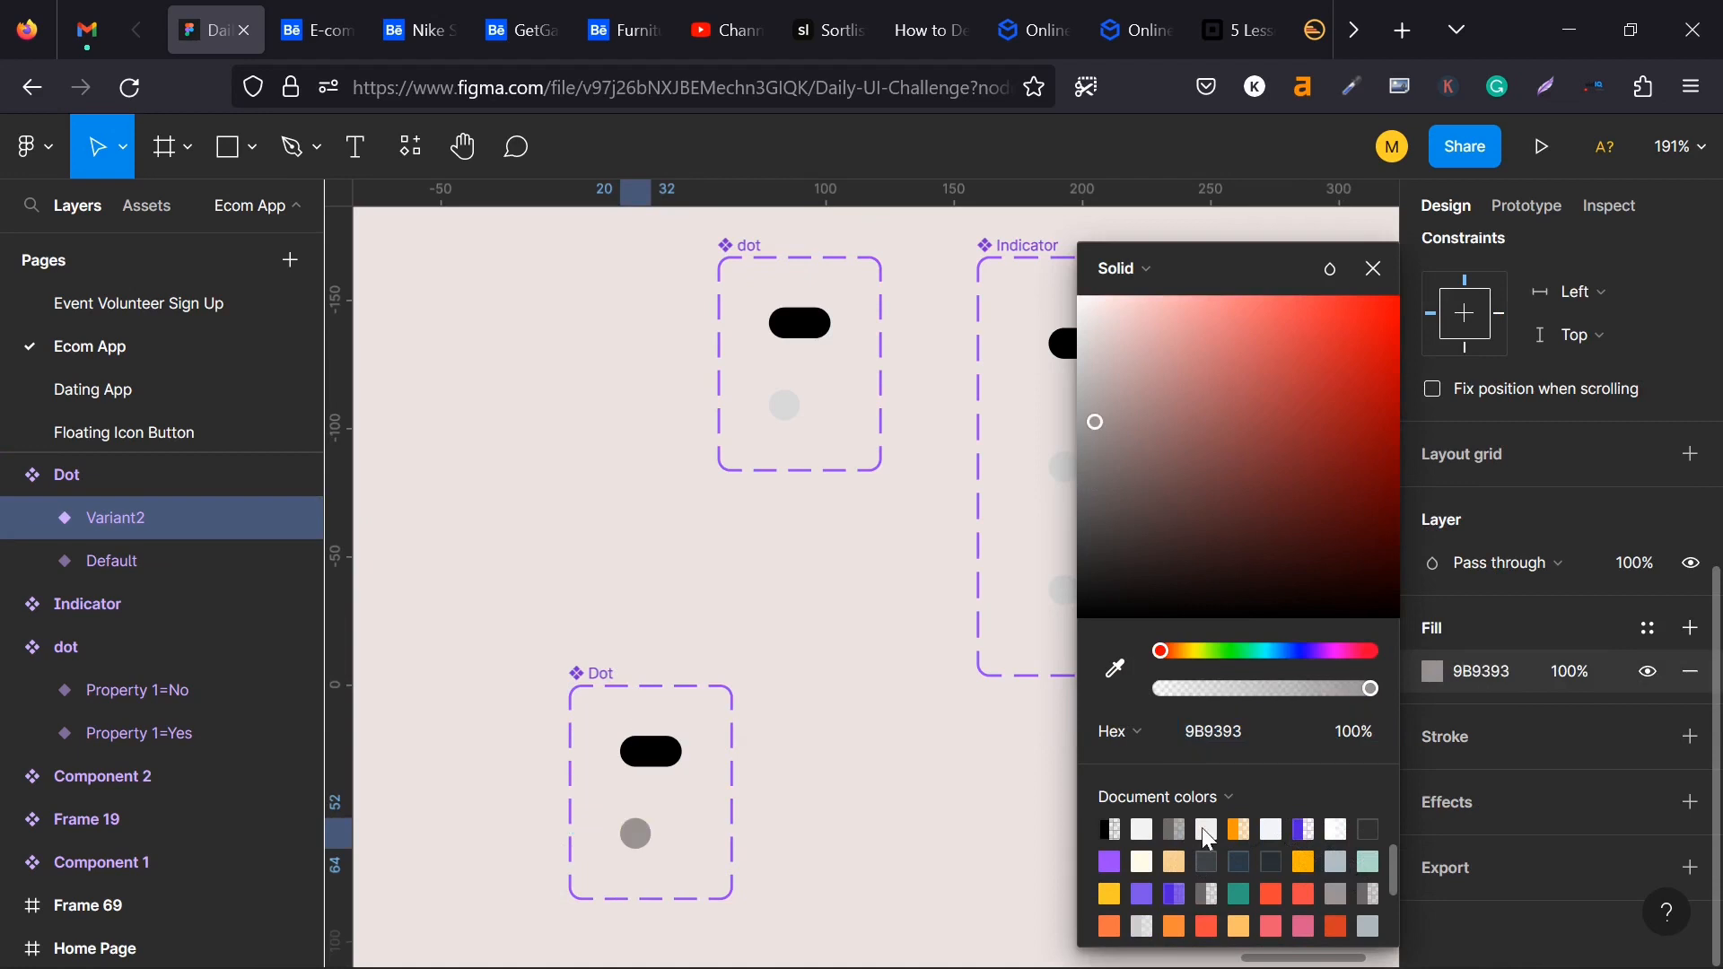
left_click(812, 635)
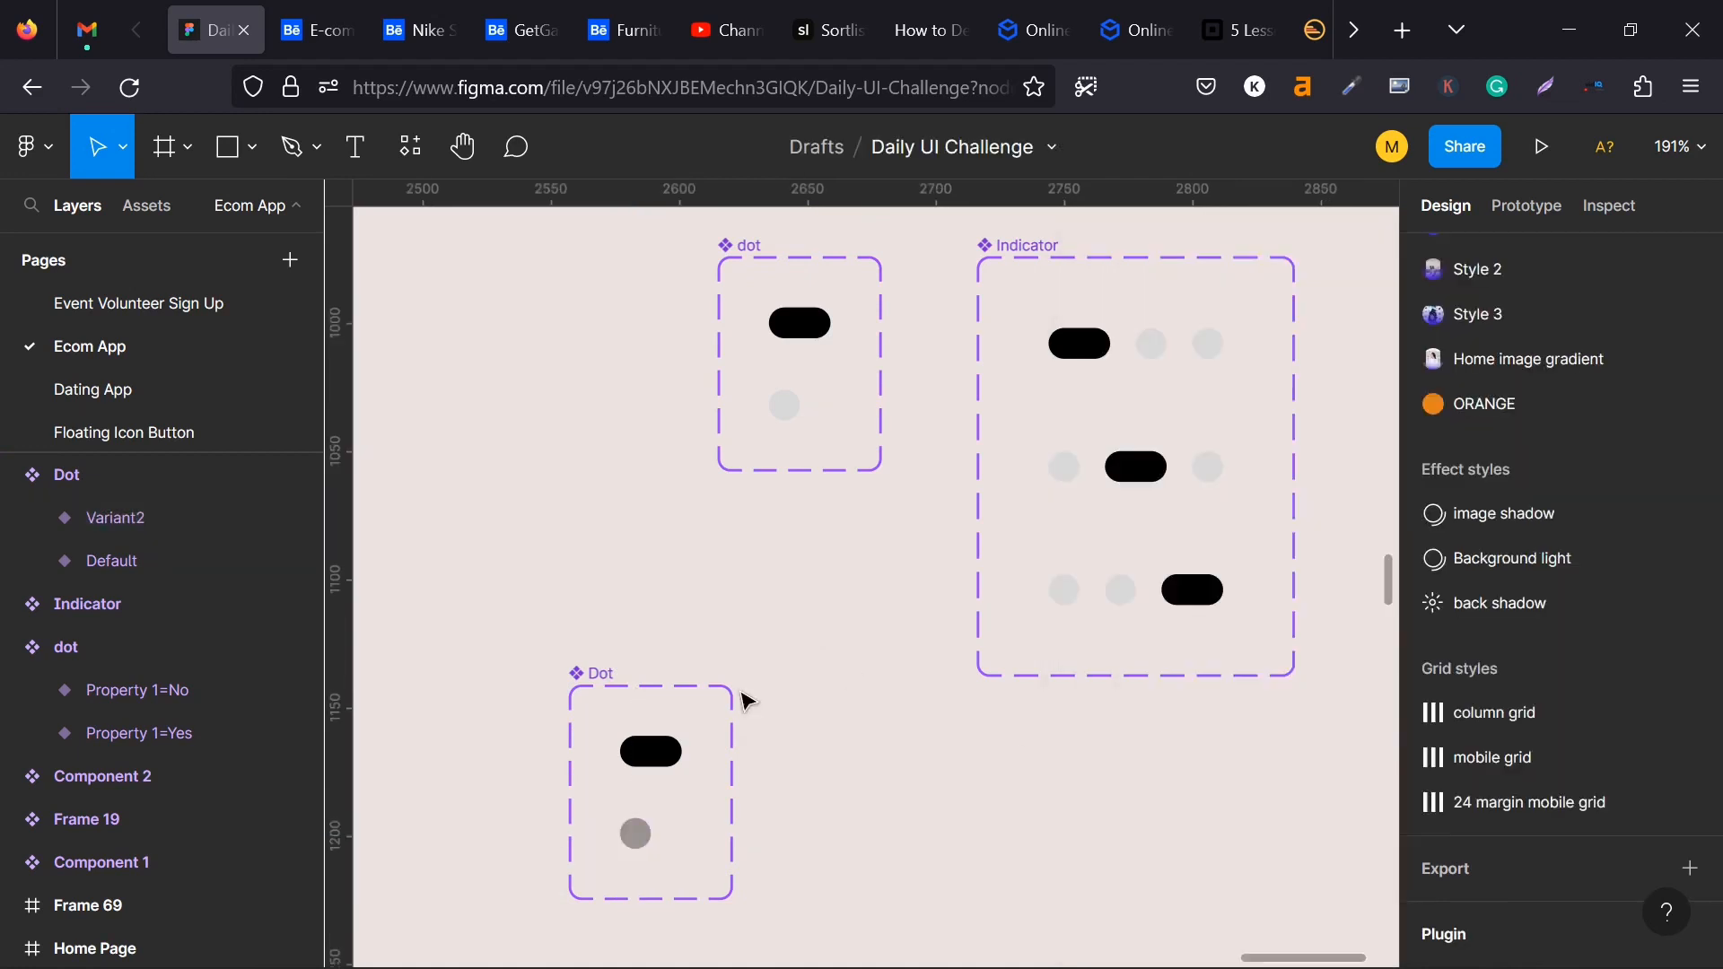
left_click(671, 758)
scroll(1558, 462, "up", 5)
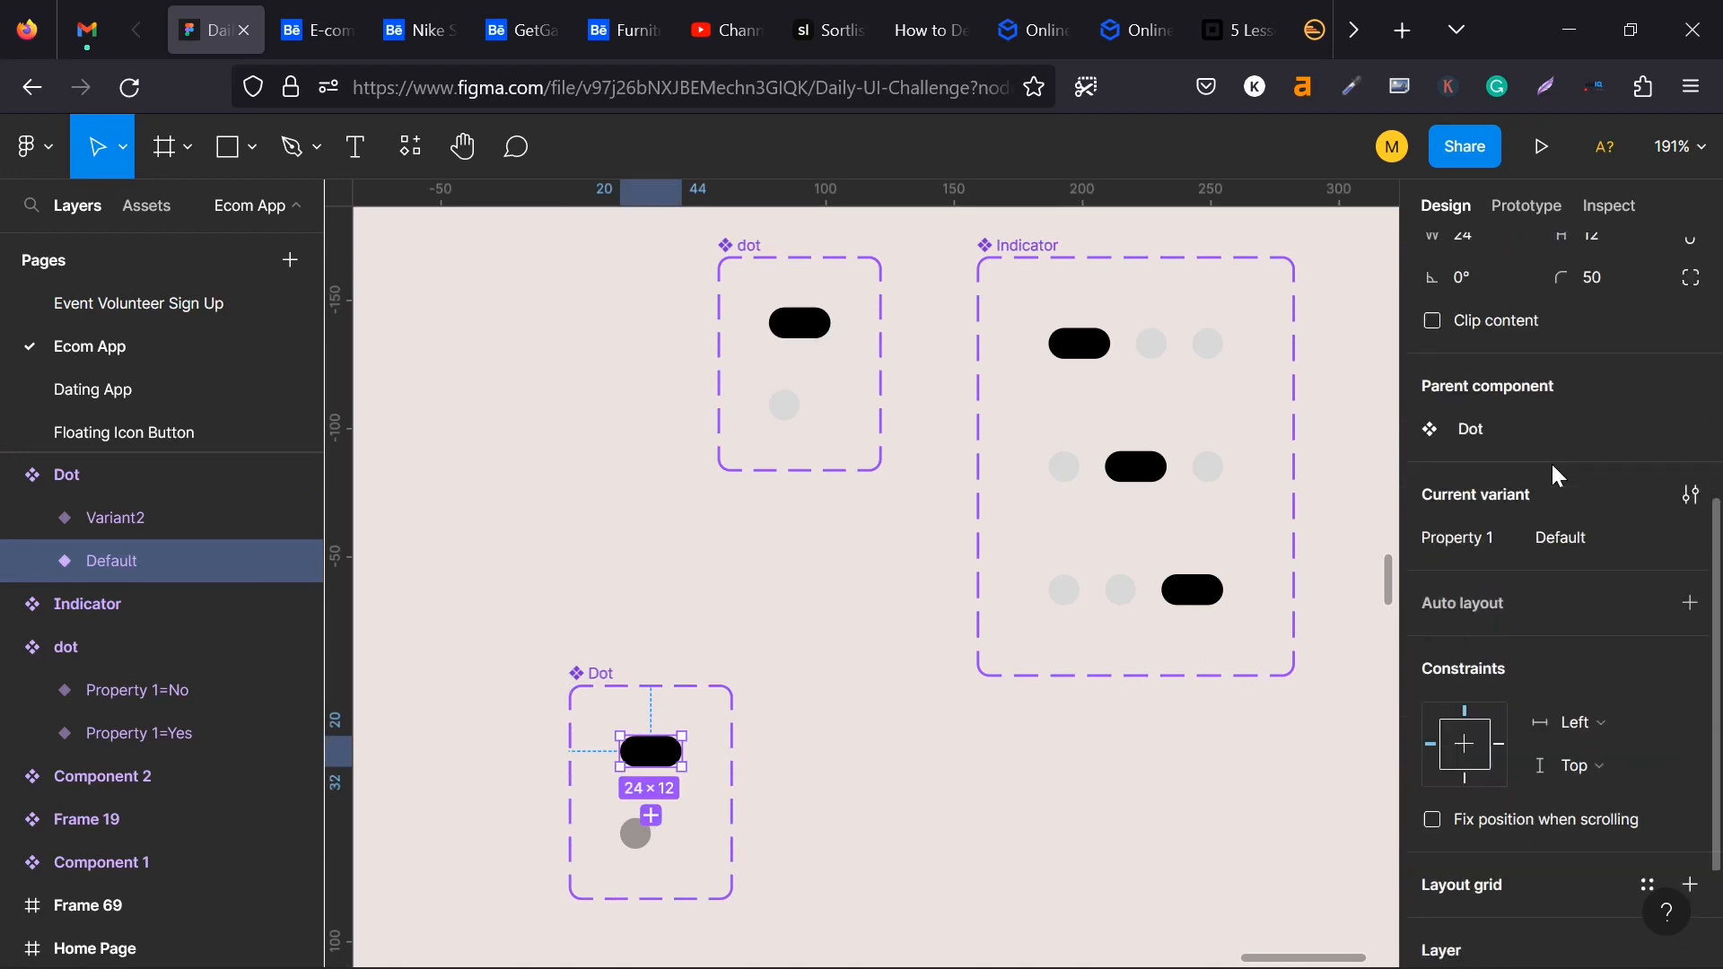
scroll(1550, 462, "up", 3)
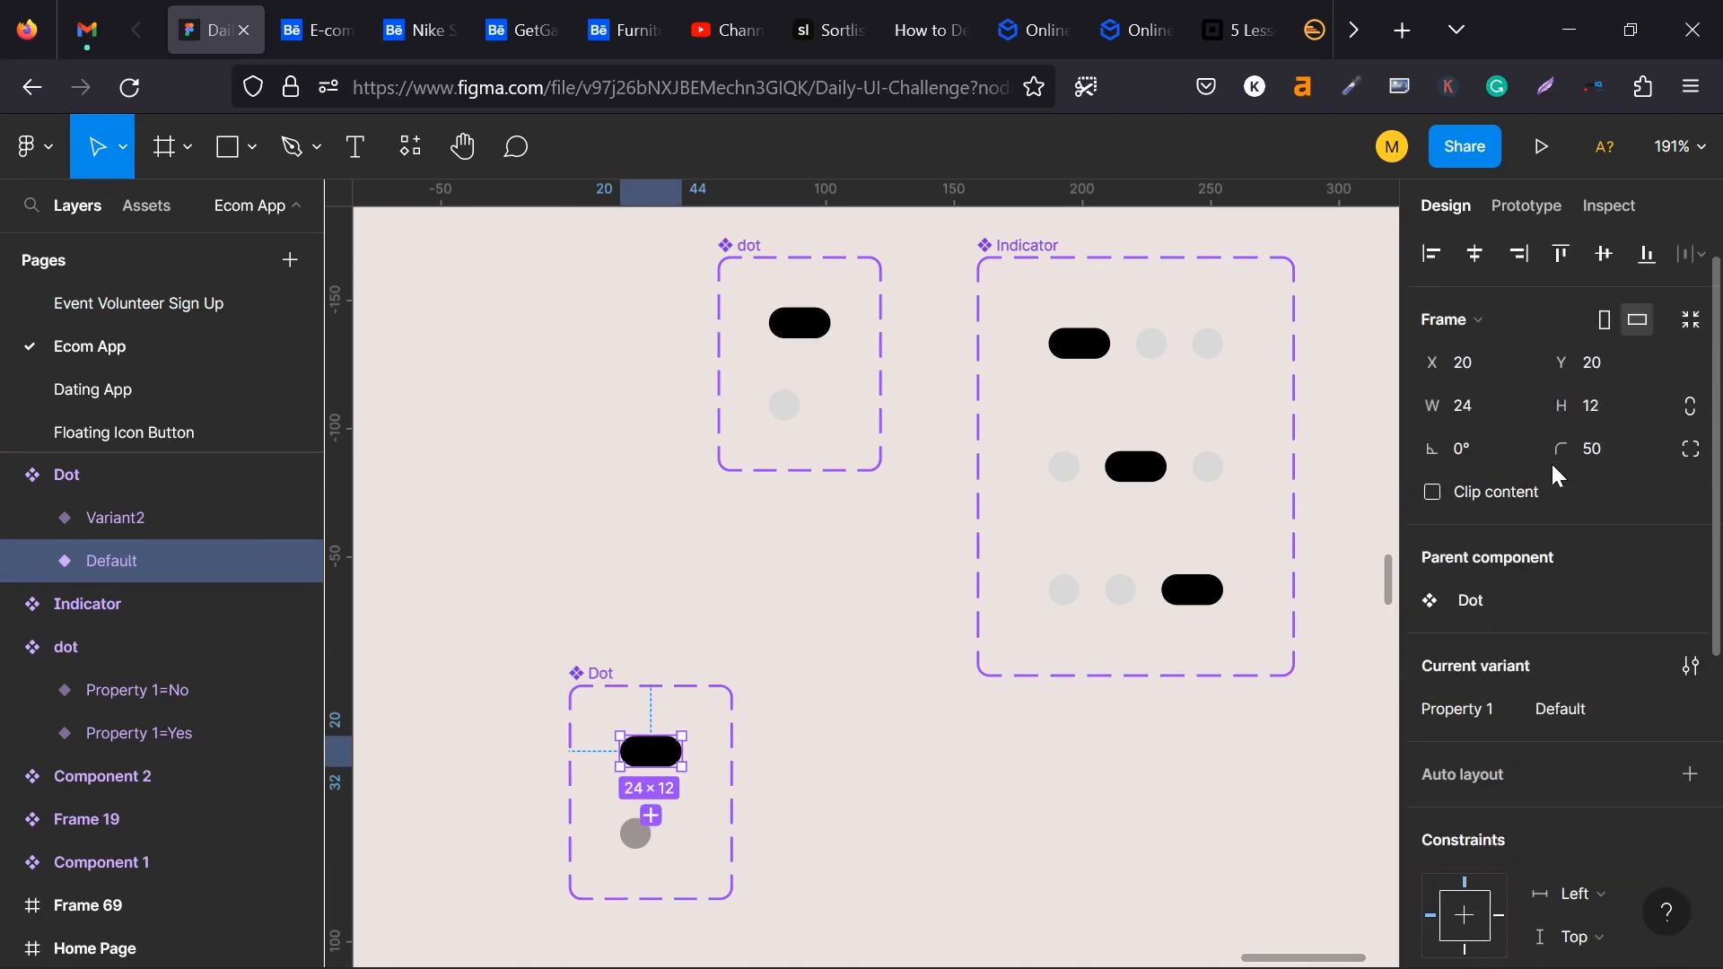
left_click(1571, 709)
mouse_move(1615, 592)
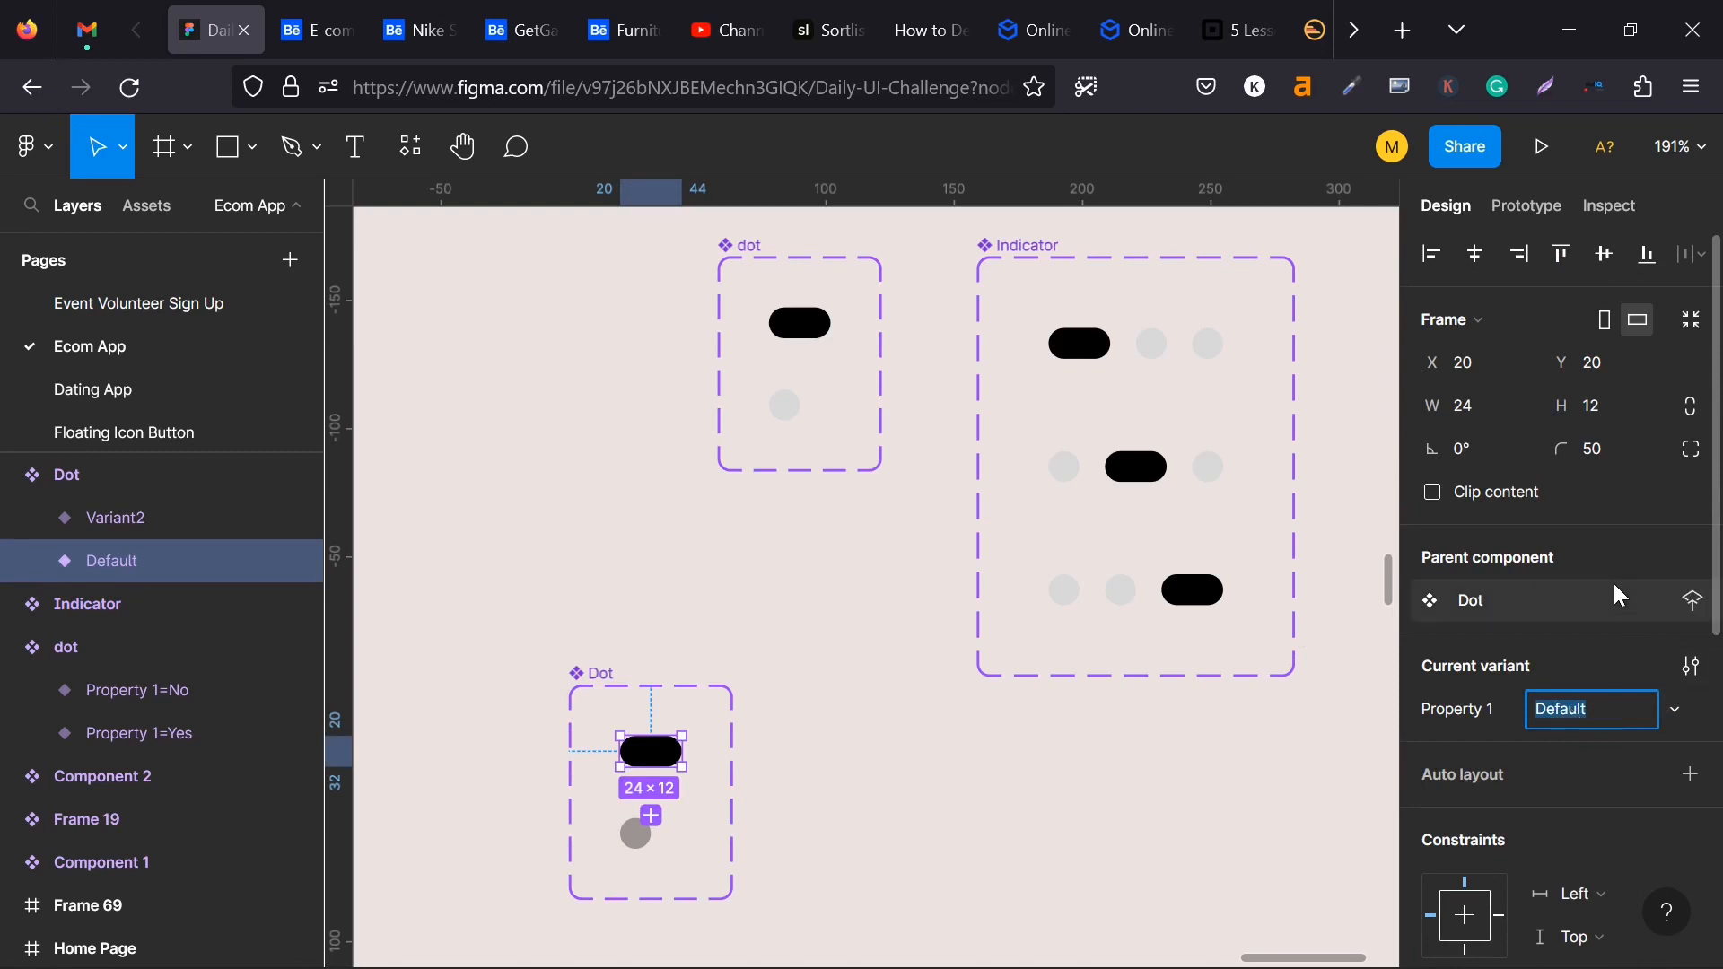
left_click(1699, 601)
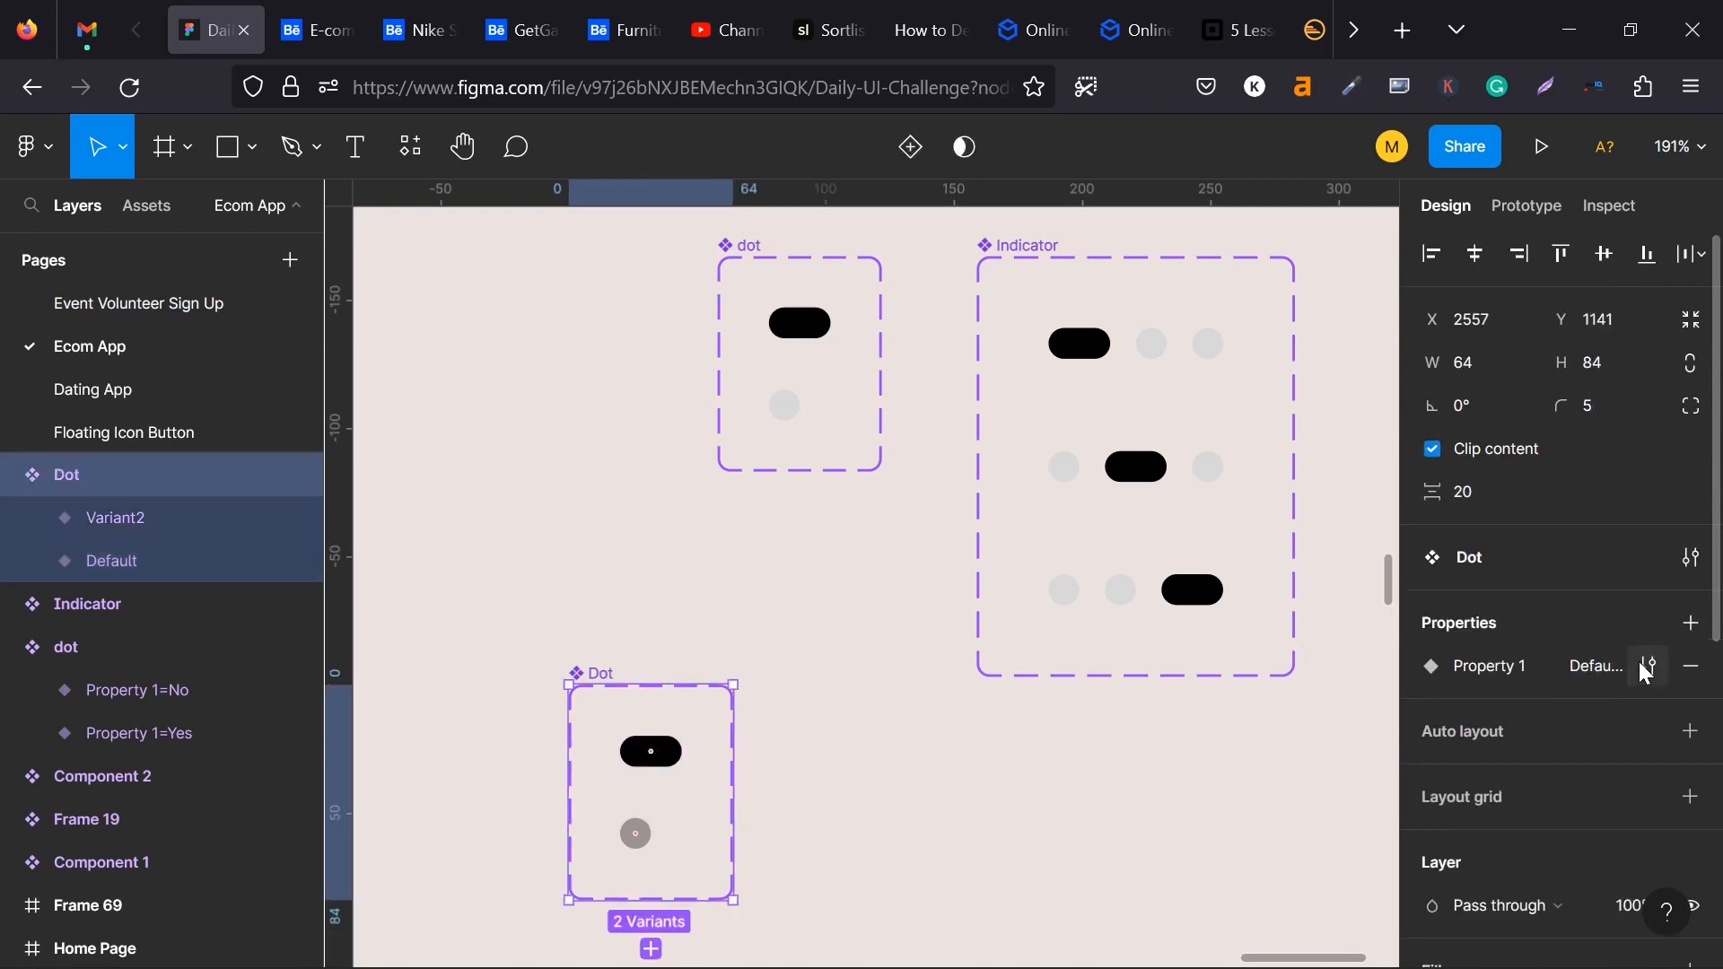
left_click(1326, 618)
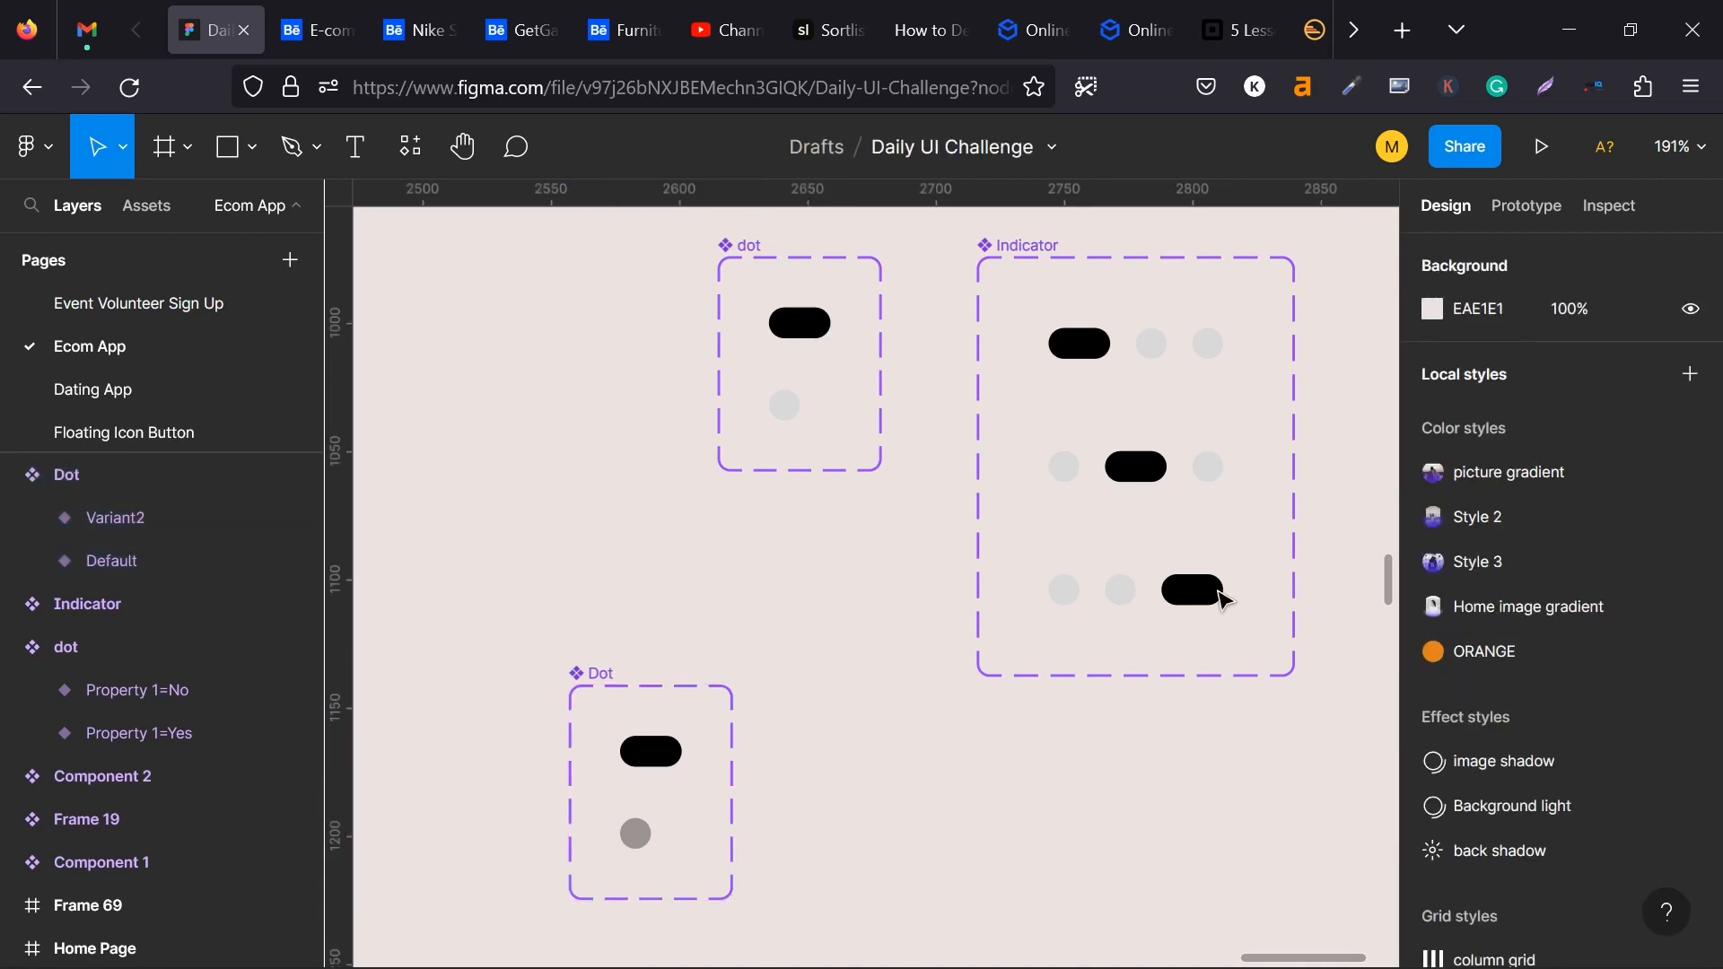
- Set the Property 1 value to Active for the pill variant and Incative for the circle variant
left_click(652, 752)
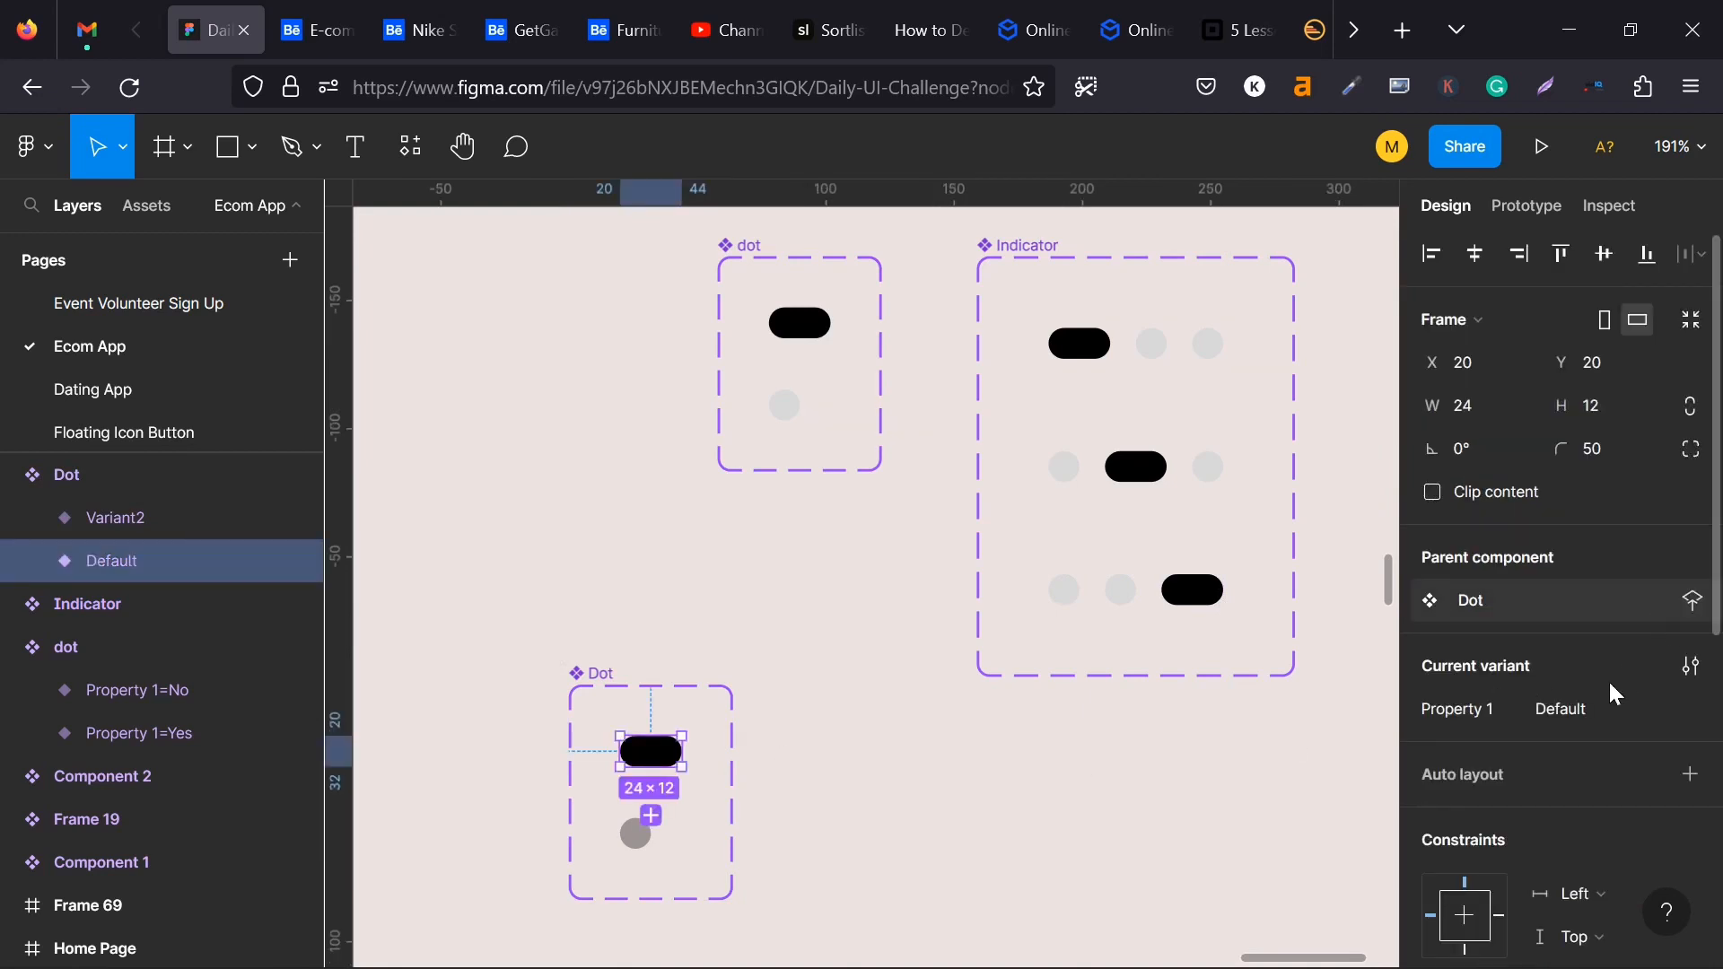
left_click(1565, 708)
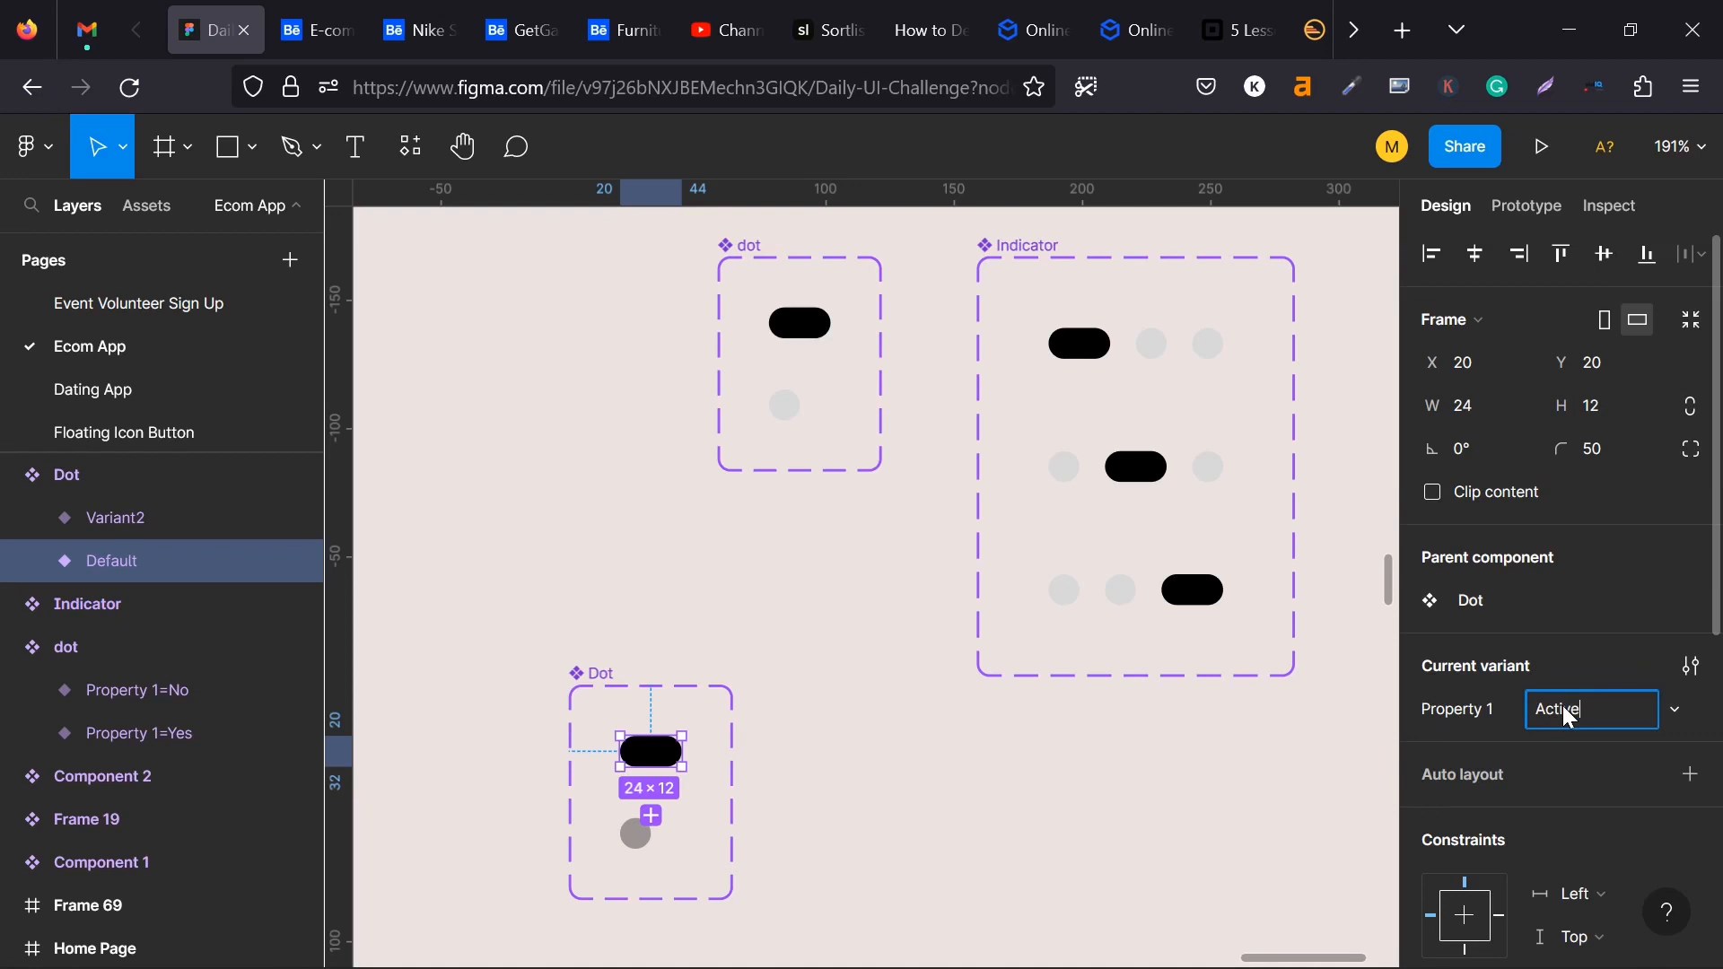
key("Return")
left_click(643, 838)
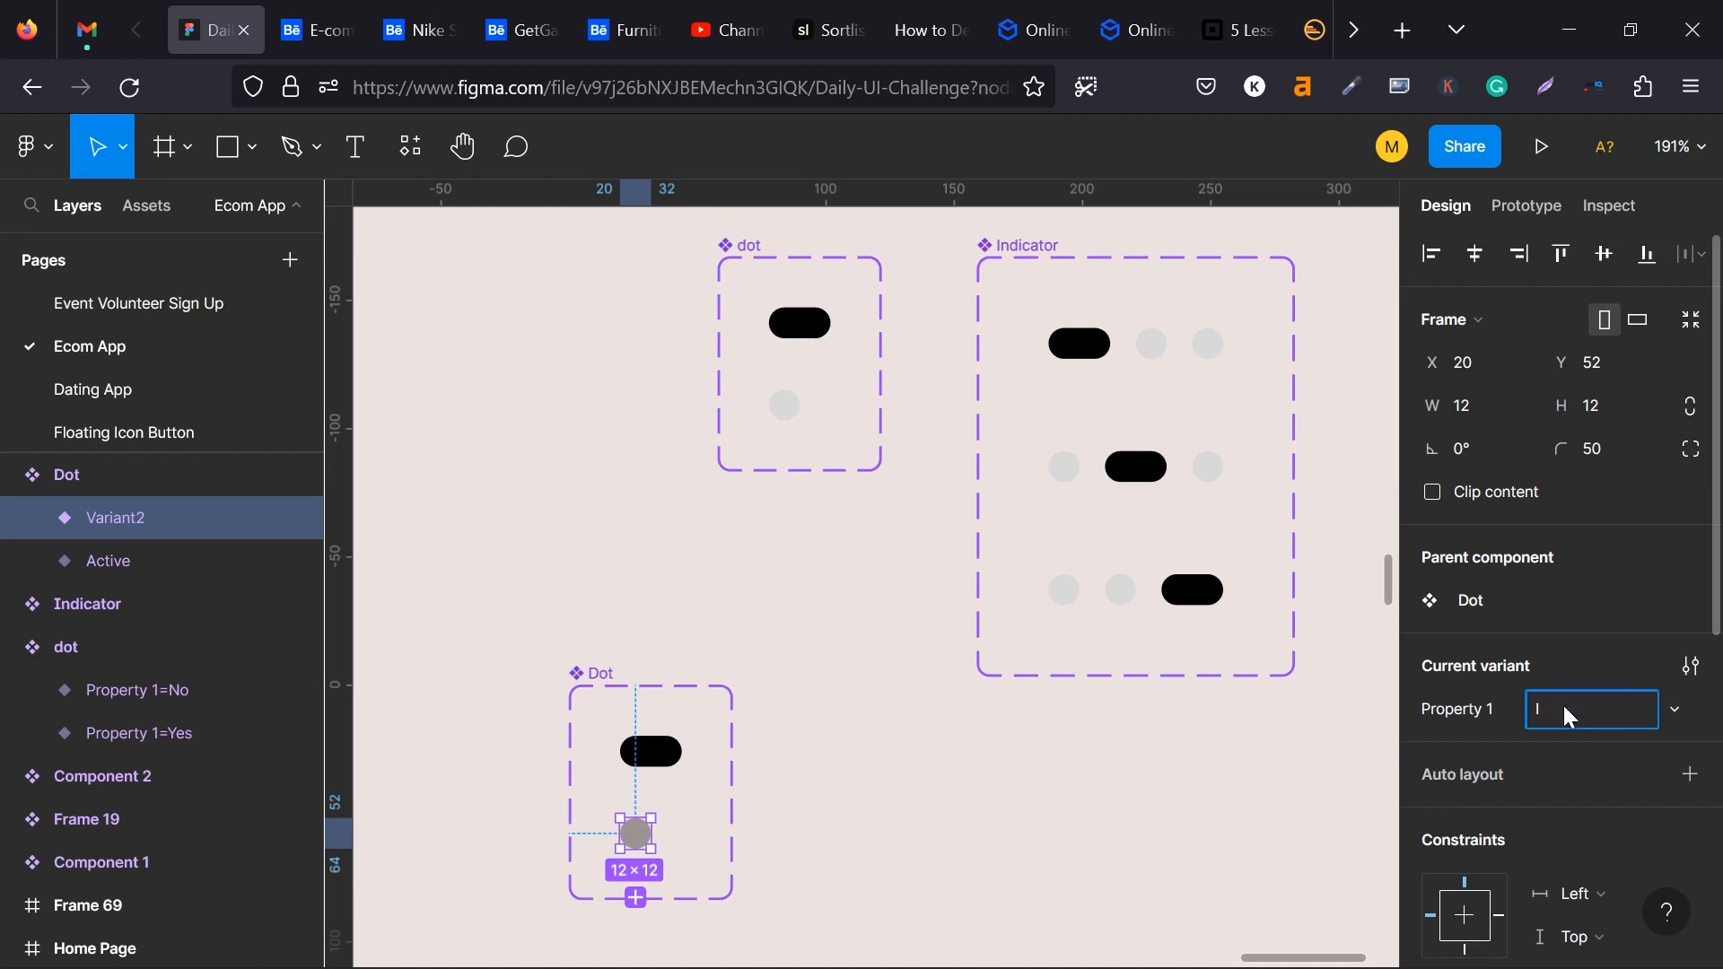
left_click(1265, 808)
- Edit the new Dot component's variant property values to Yes for the pill and No for the circle
left_click(628, 750)
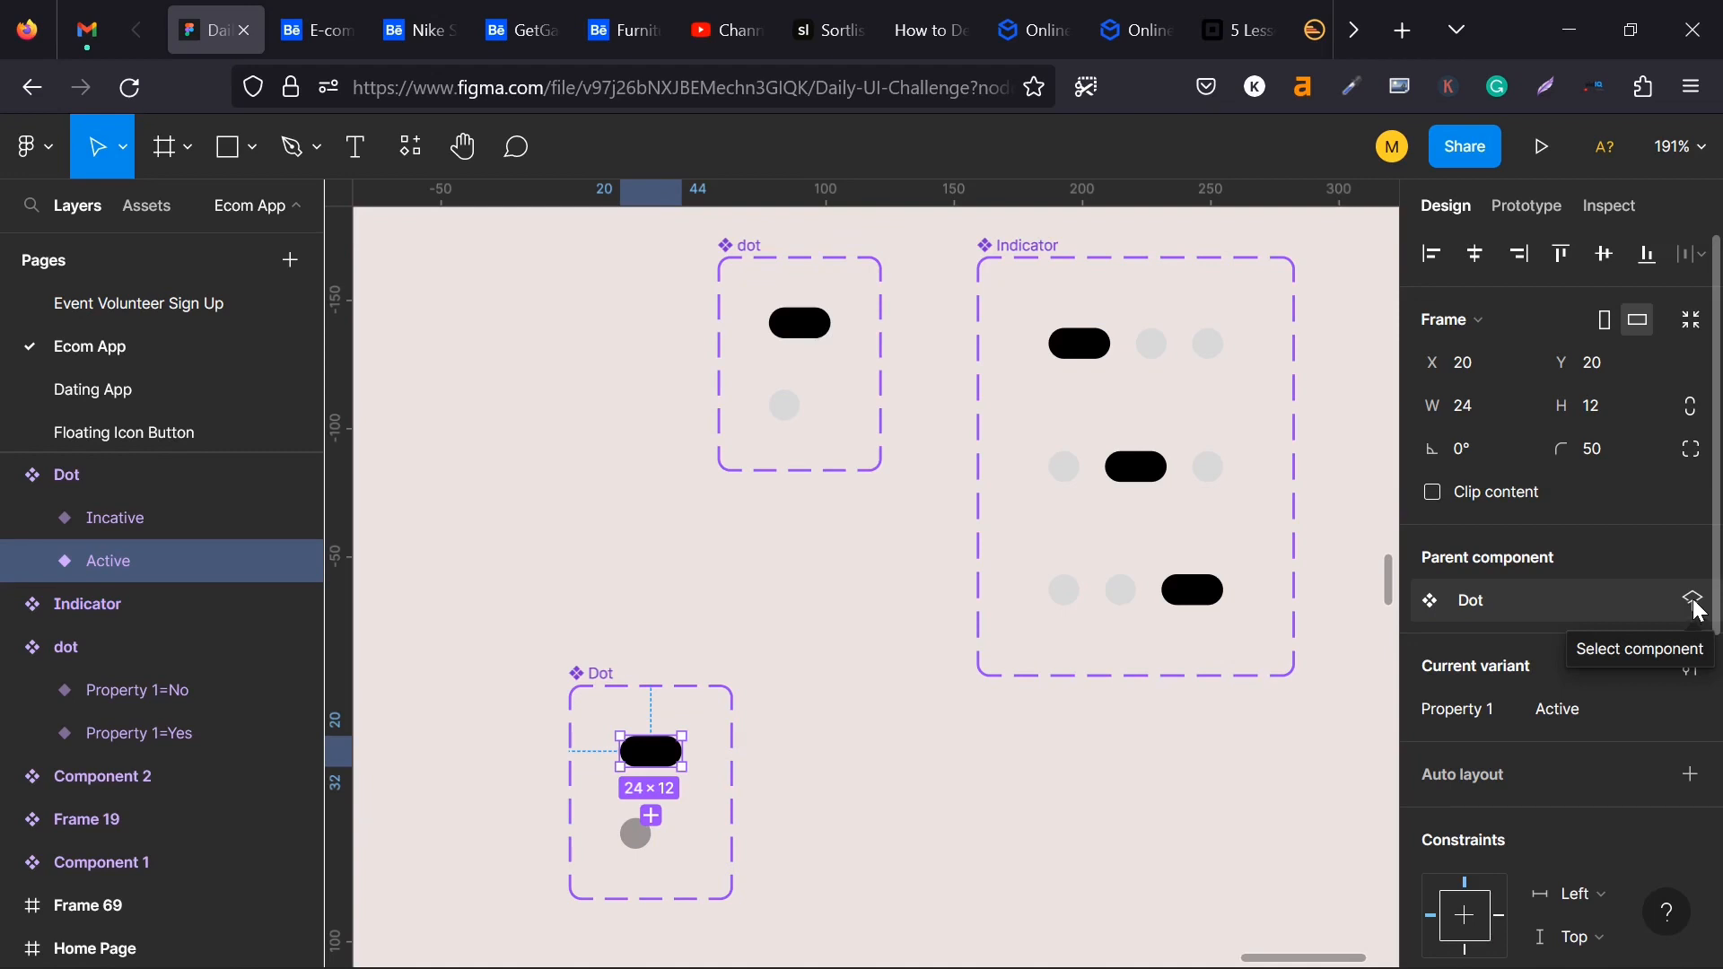
left_click(1694, 602)
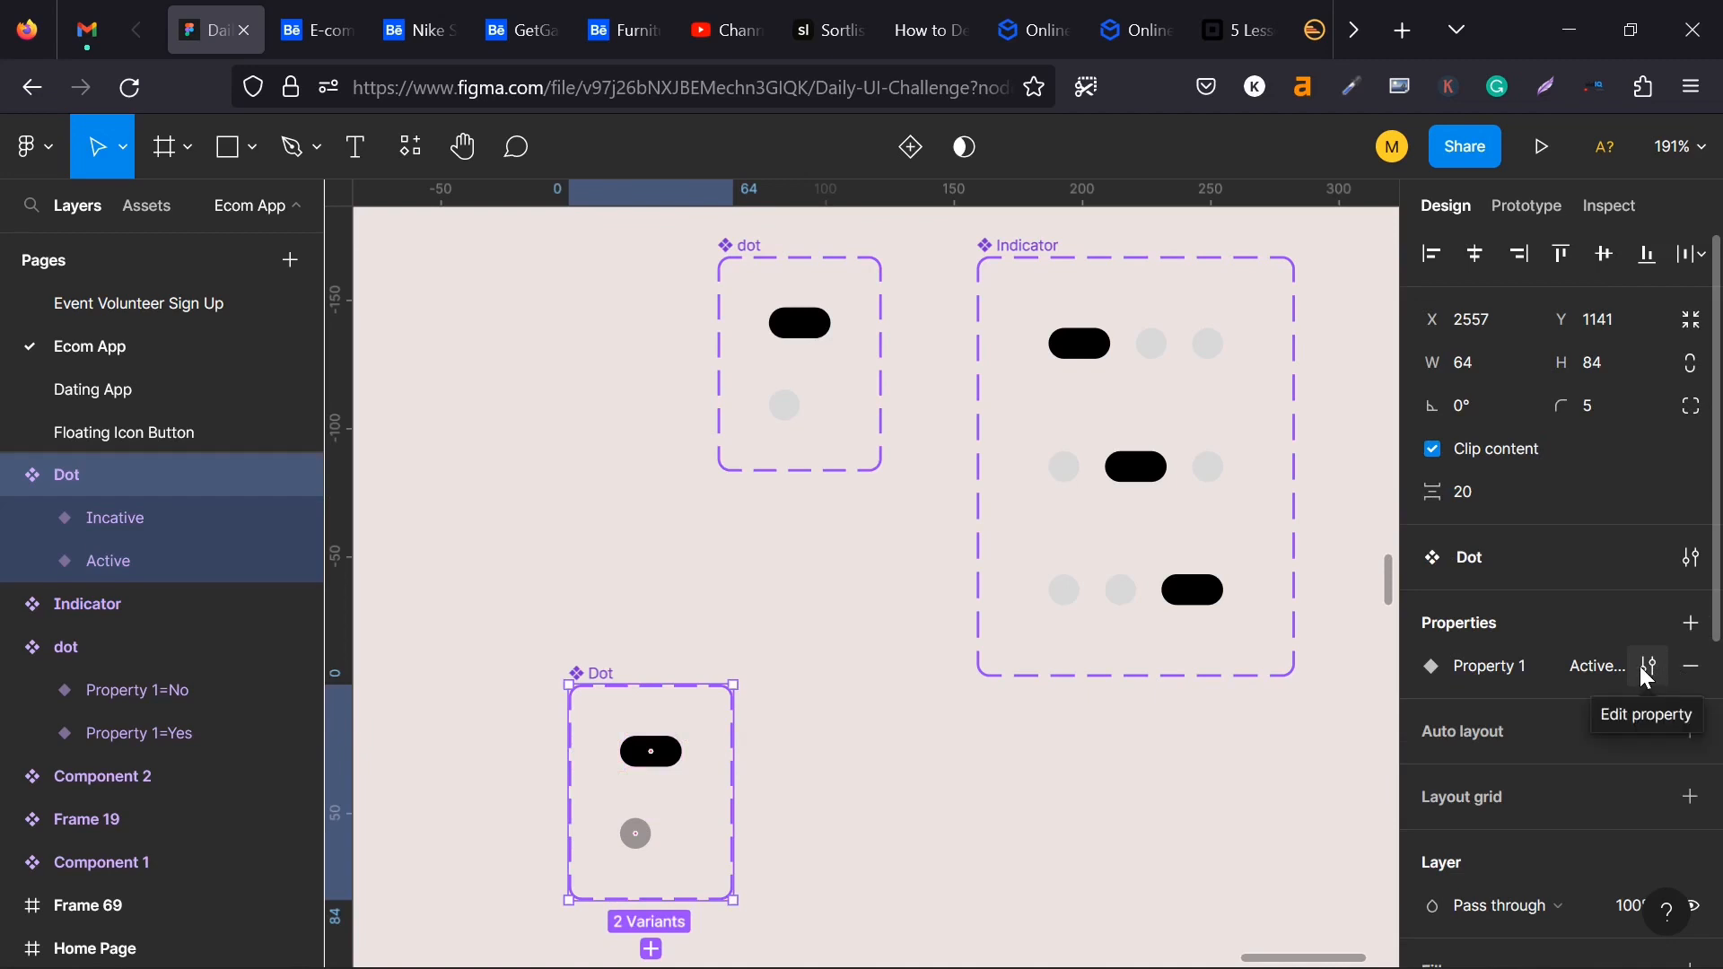
left_click(1640, 669)
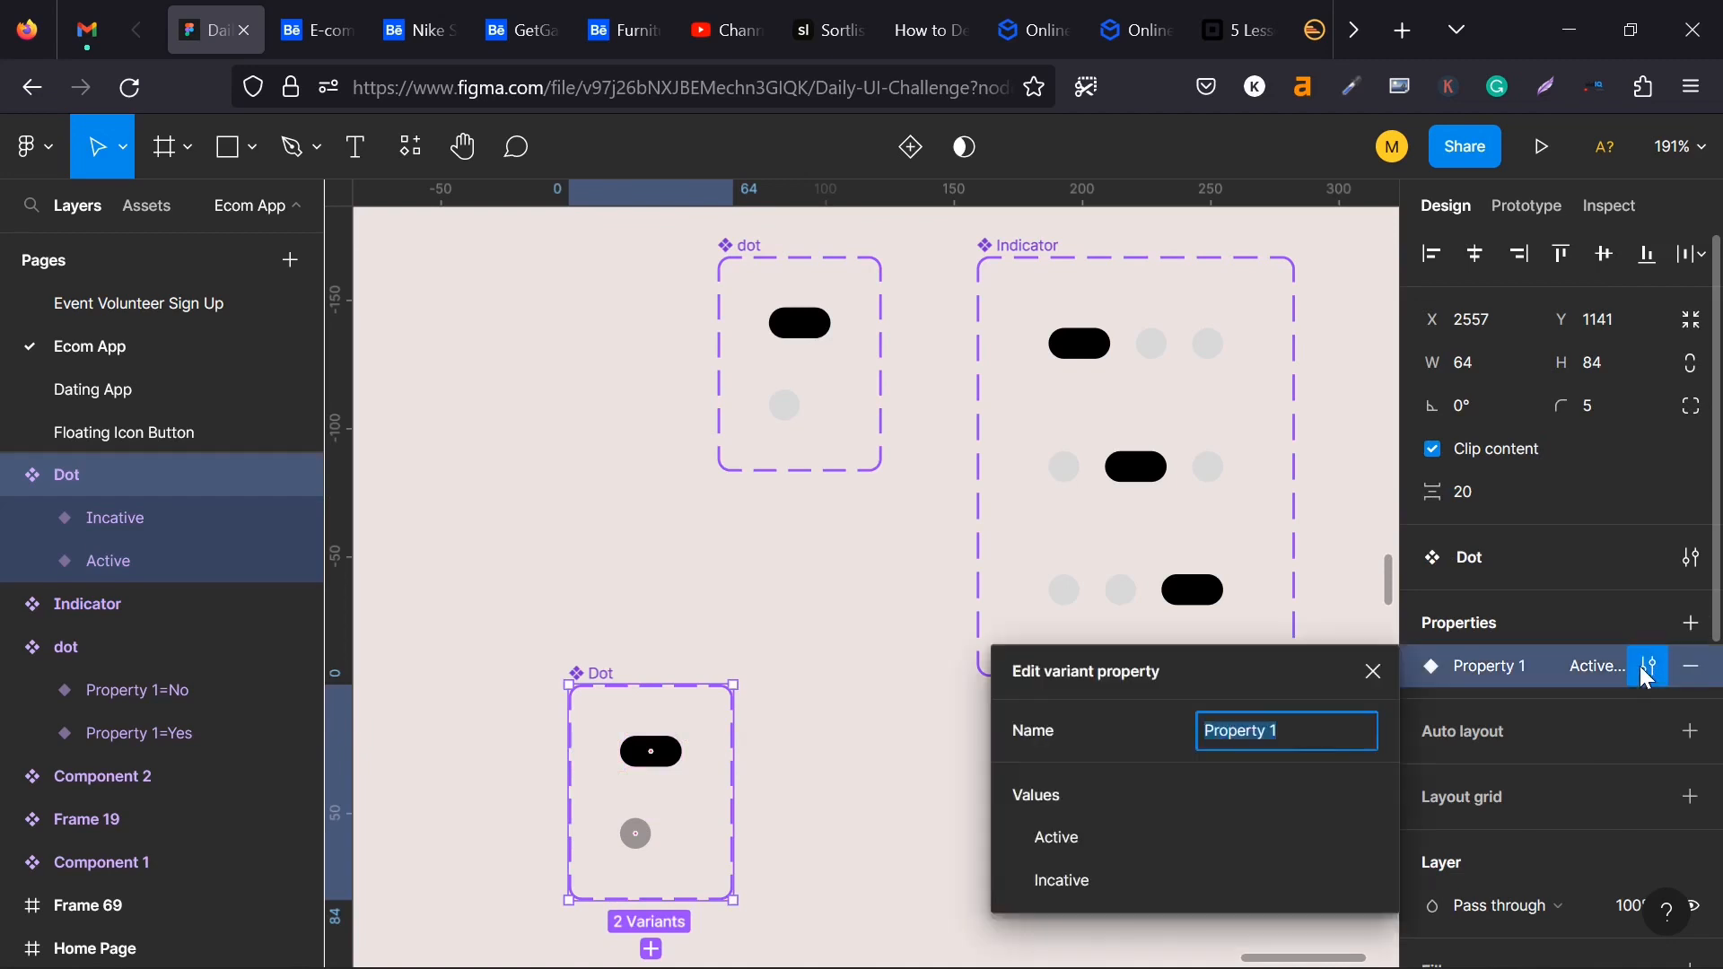
double_click(1064, 842)
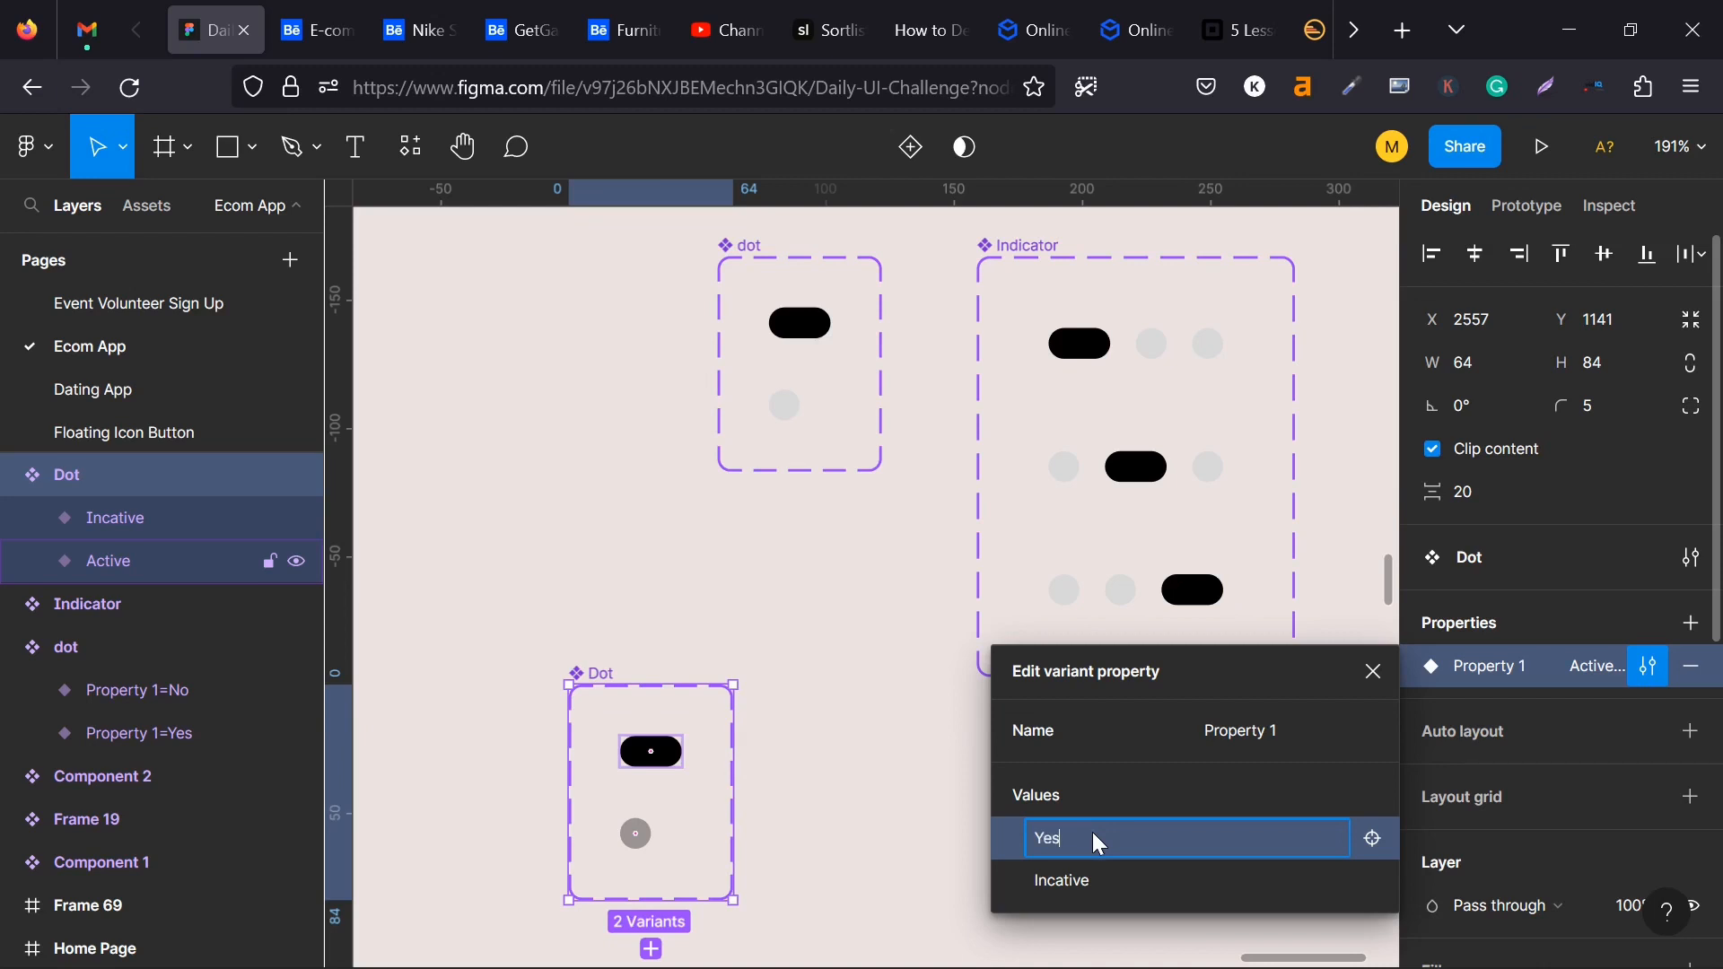
double_click(1084, 877)
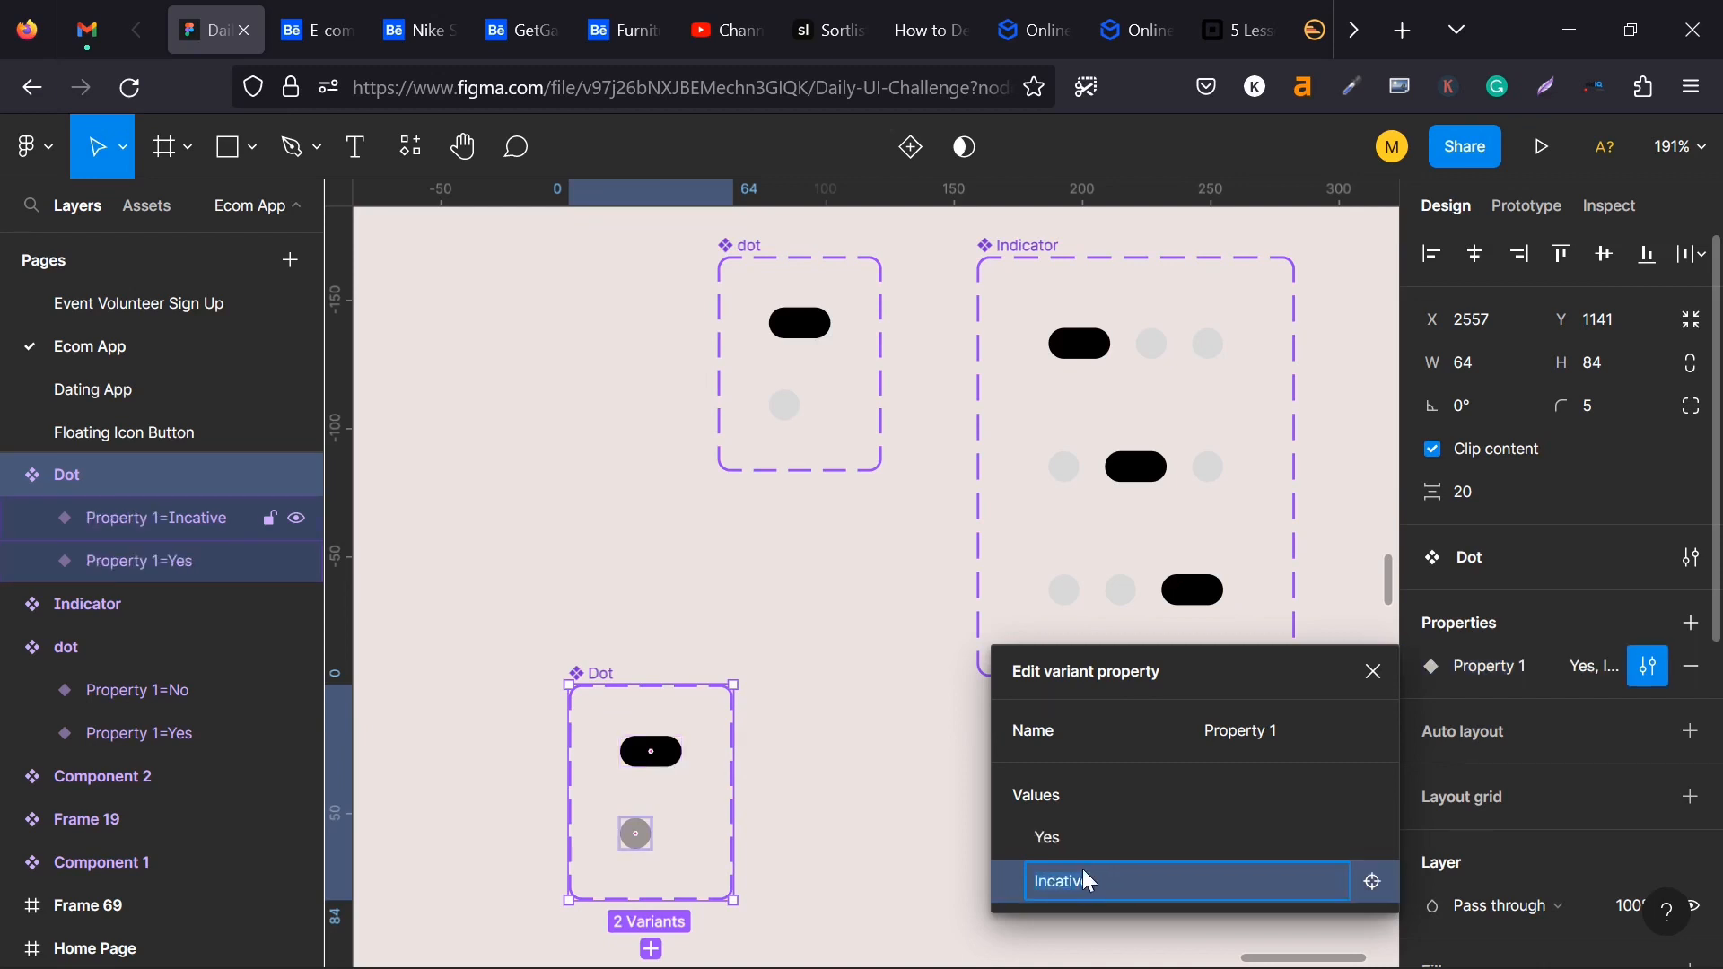
key("Return")
left_click(750, 723)
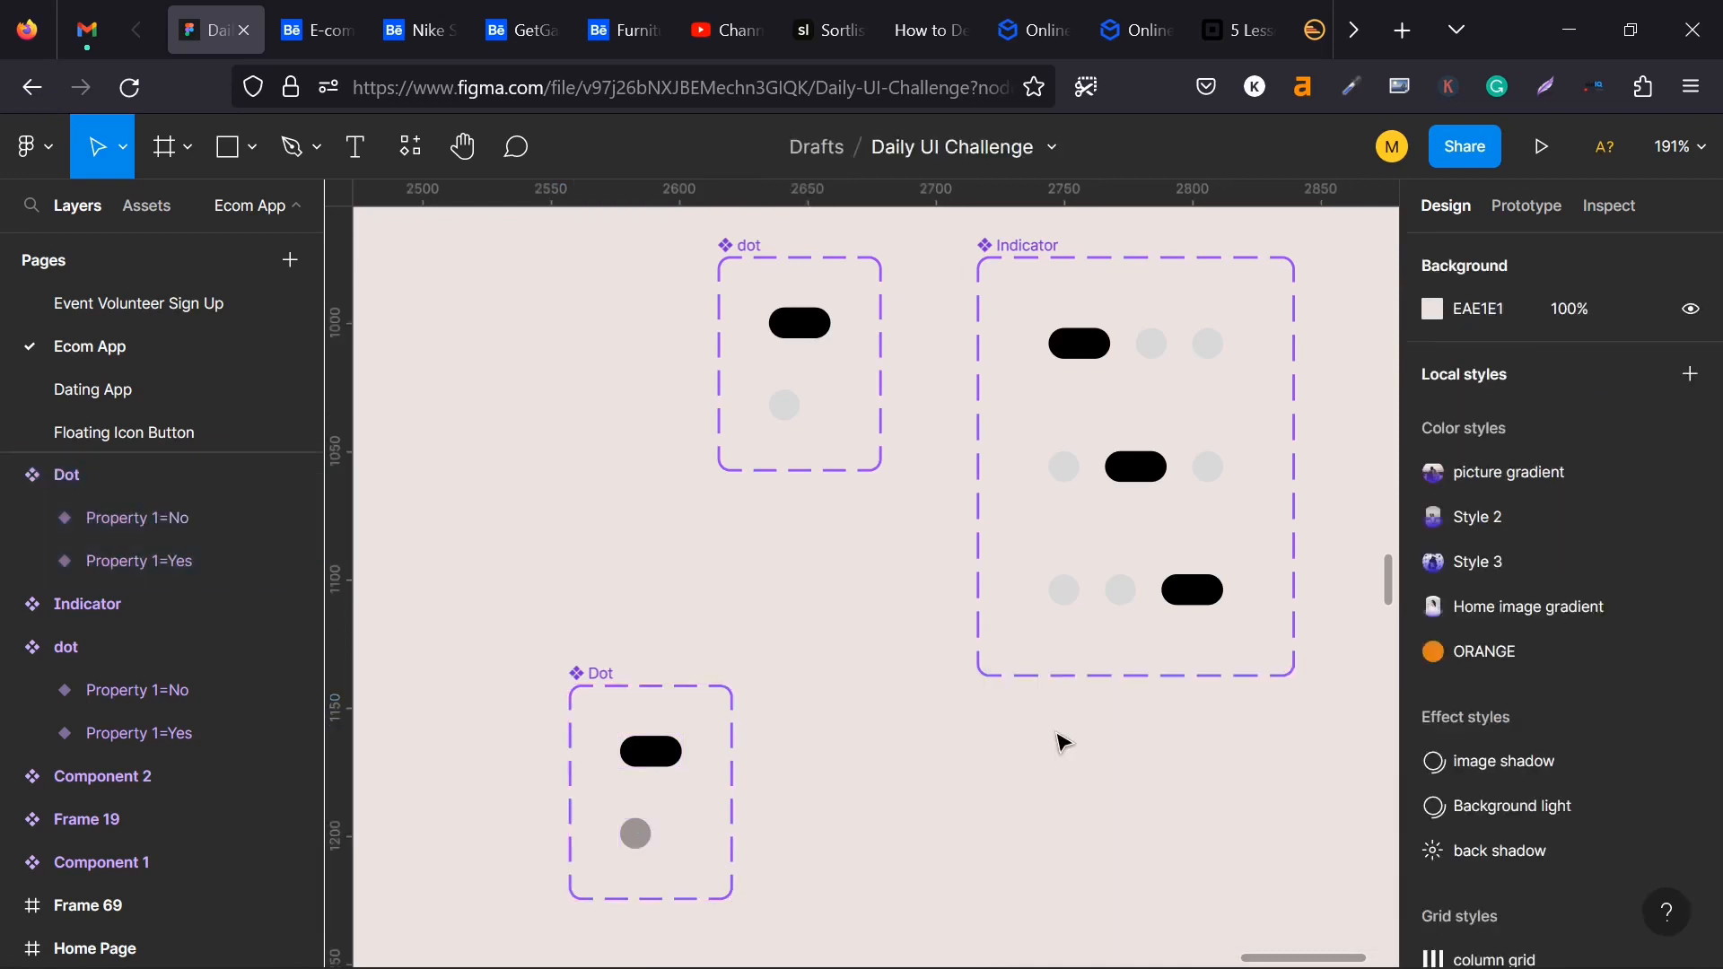
left_click(796, 325)
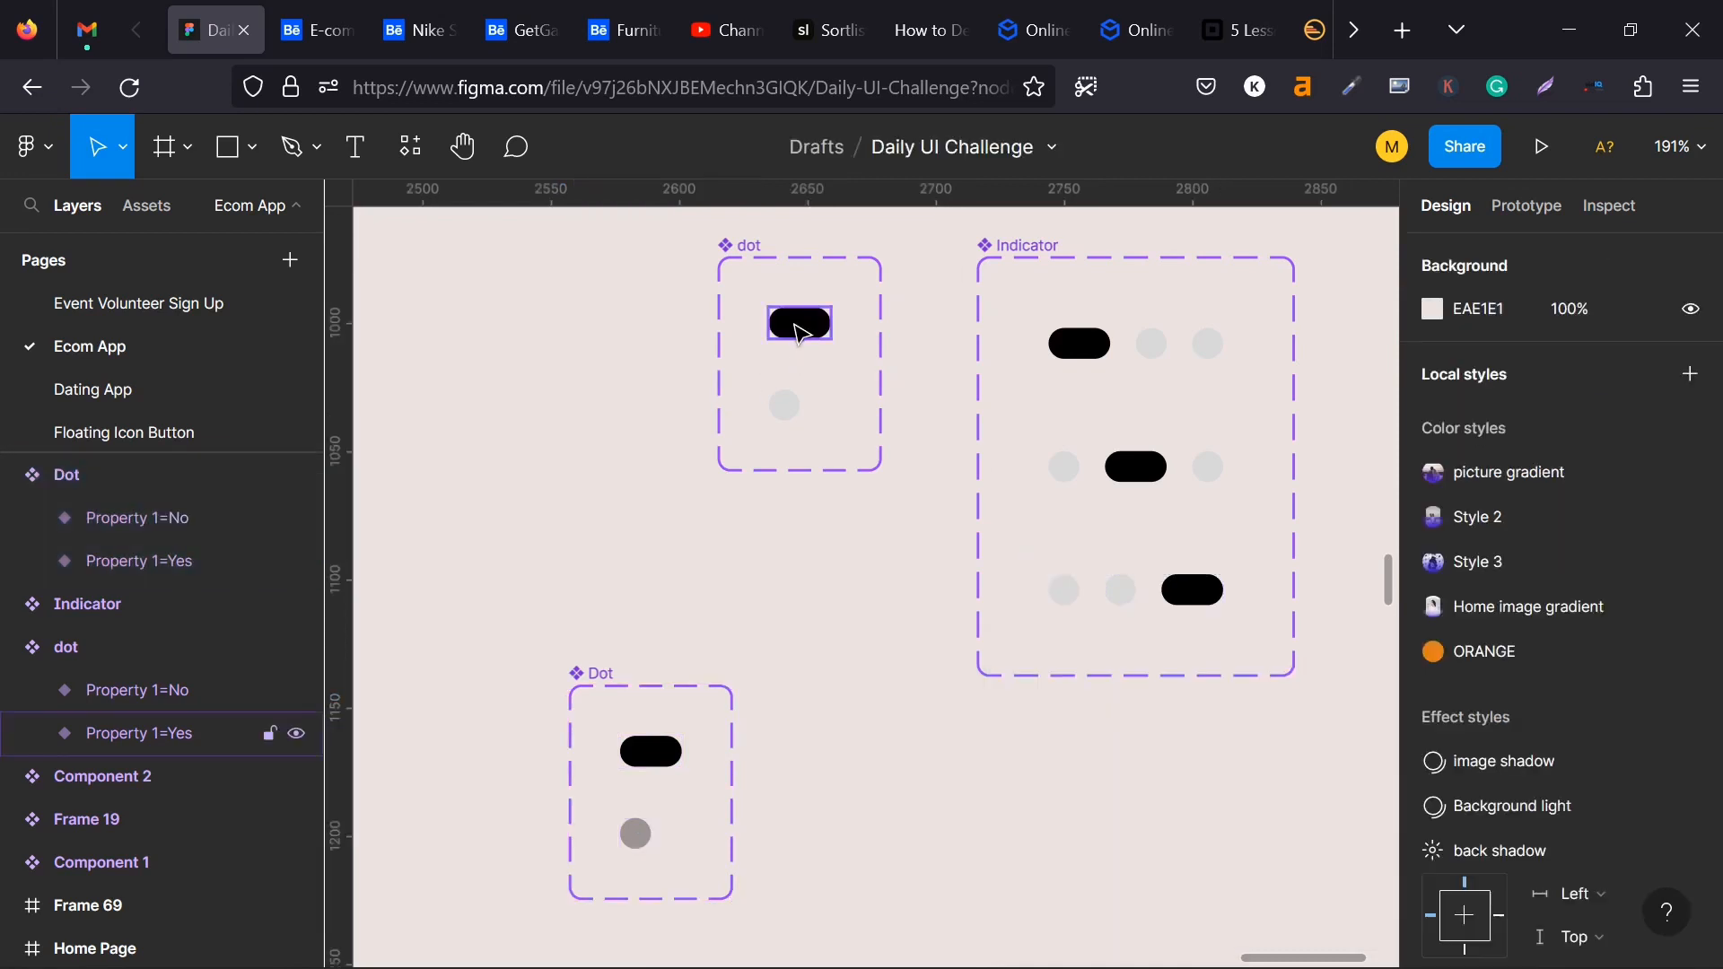
left_click(799, 751)
left_click(643, 759)
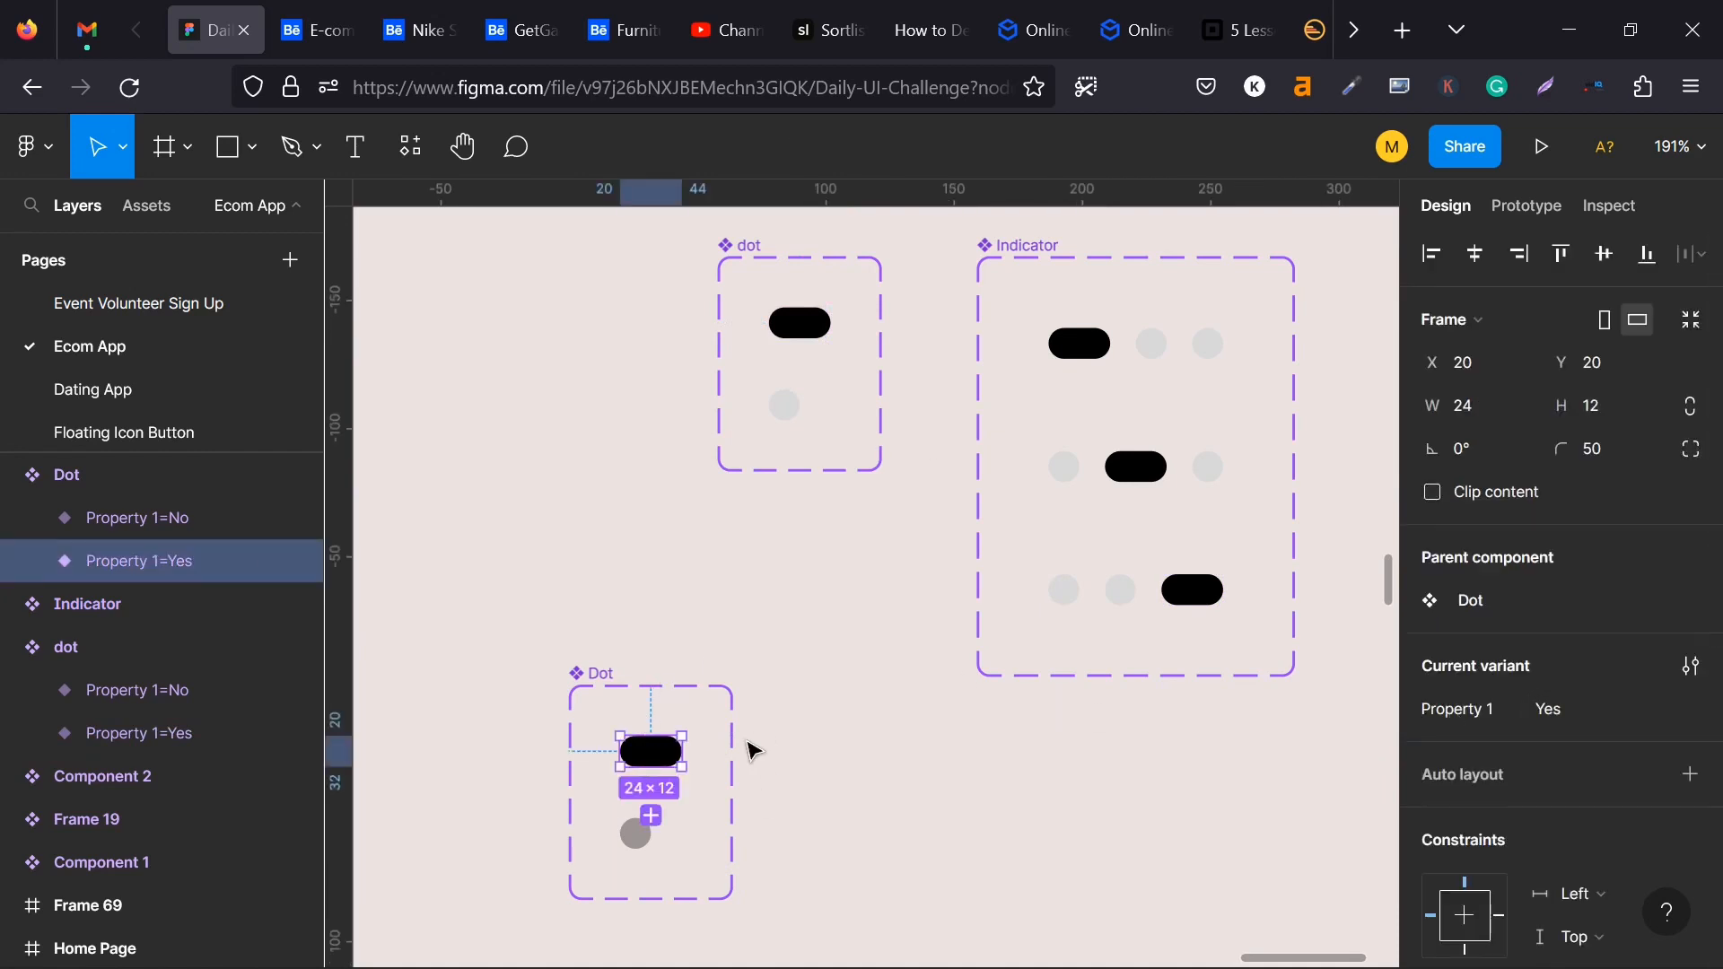
- Move the new Dot component set to about X 2551, Y 1154
left_click_drag(600, 675, 588, 720)
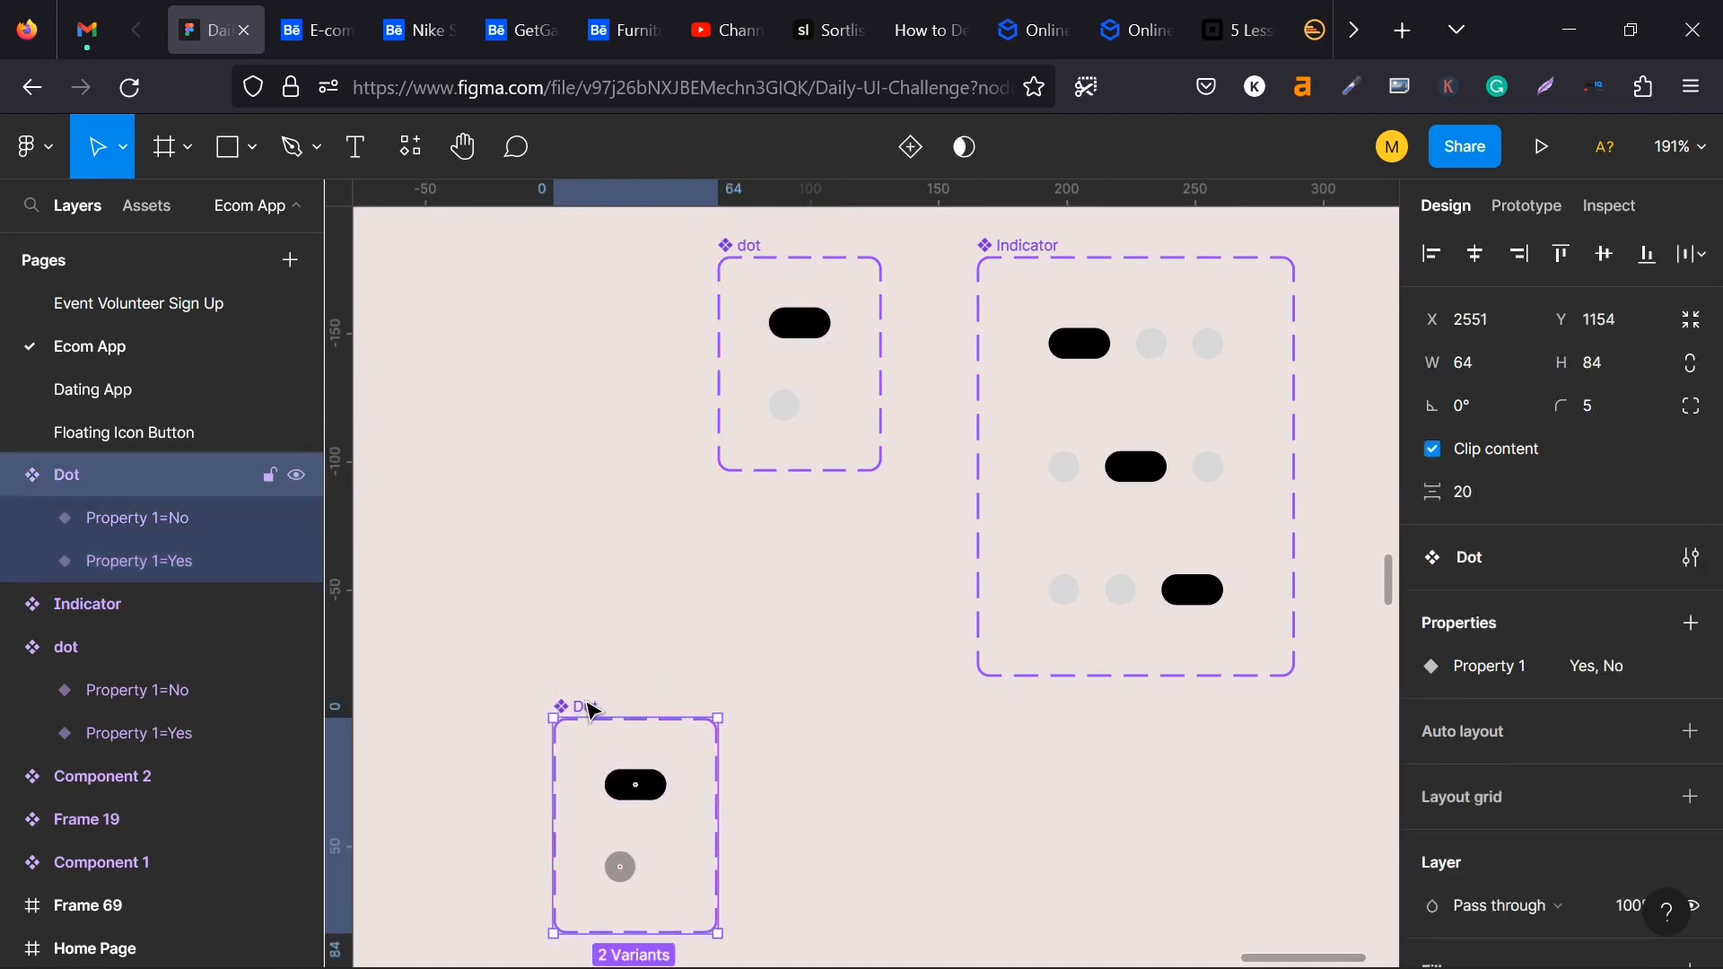
scroll(588, 720, "down", 3)
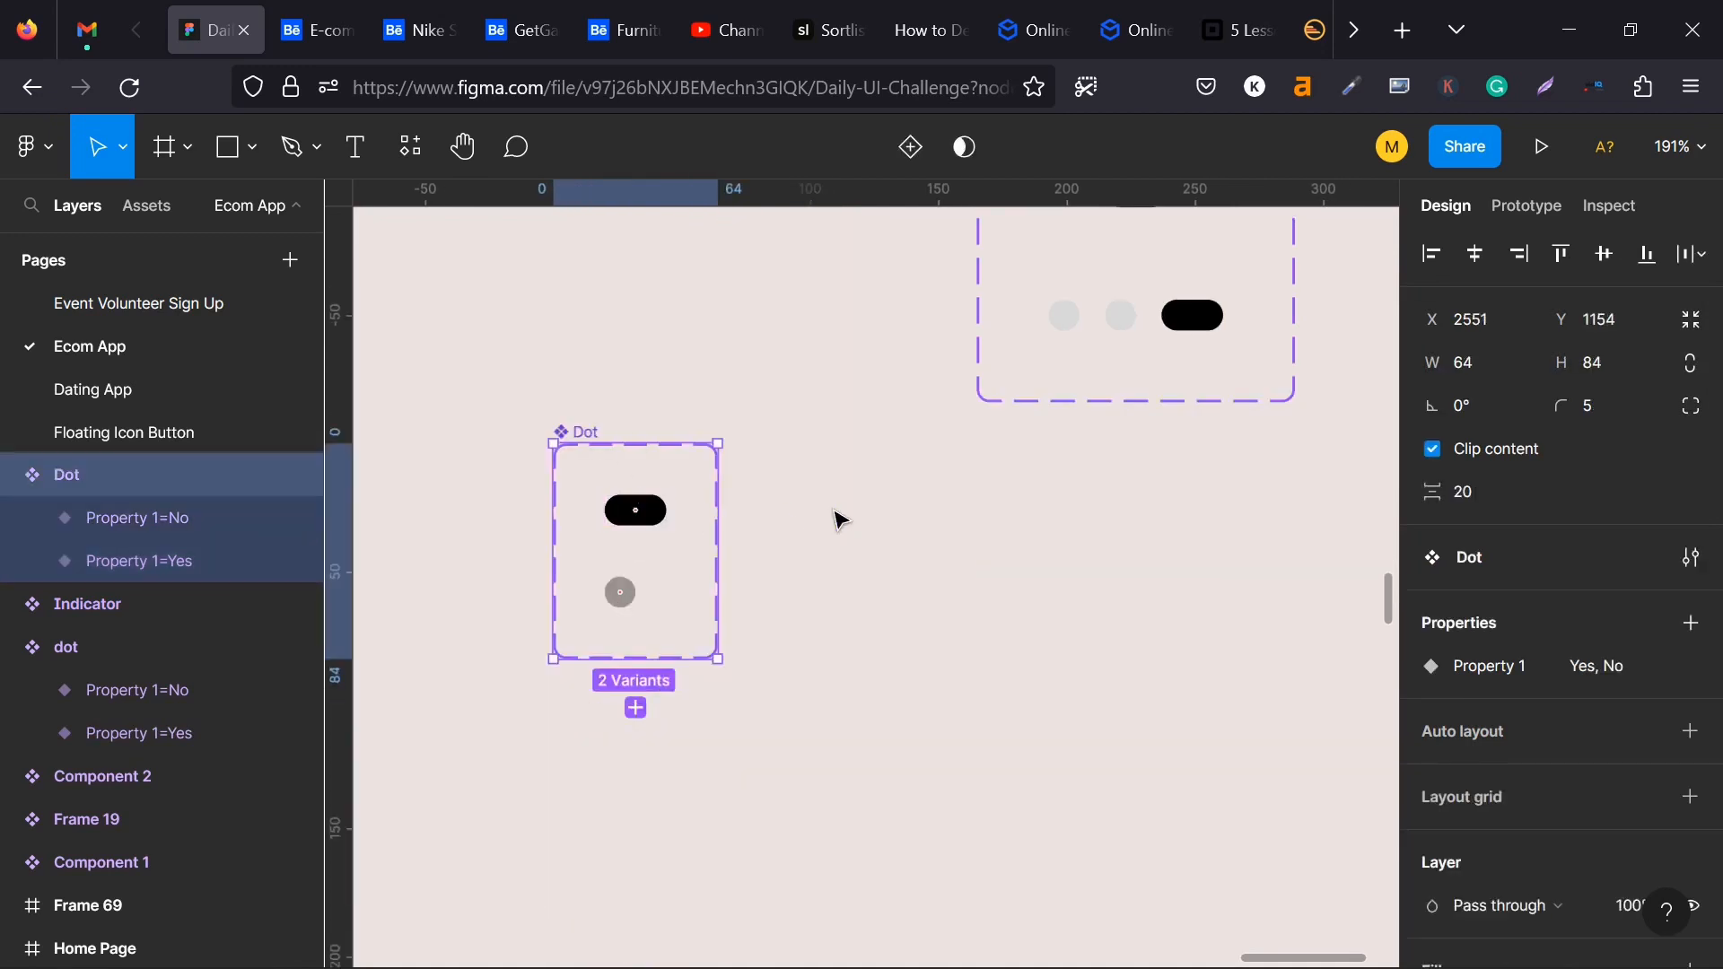
left_click(798, 515)
- Place an instance of the new Dot's pill variant beside the component set and duplicate it twice into an evenly spaced row of three
left_click(627, 509)
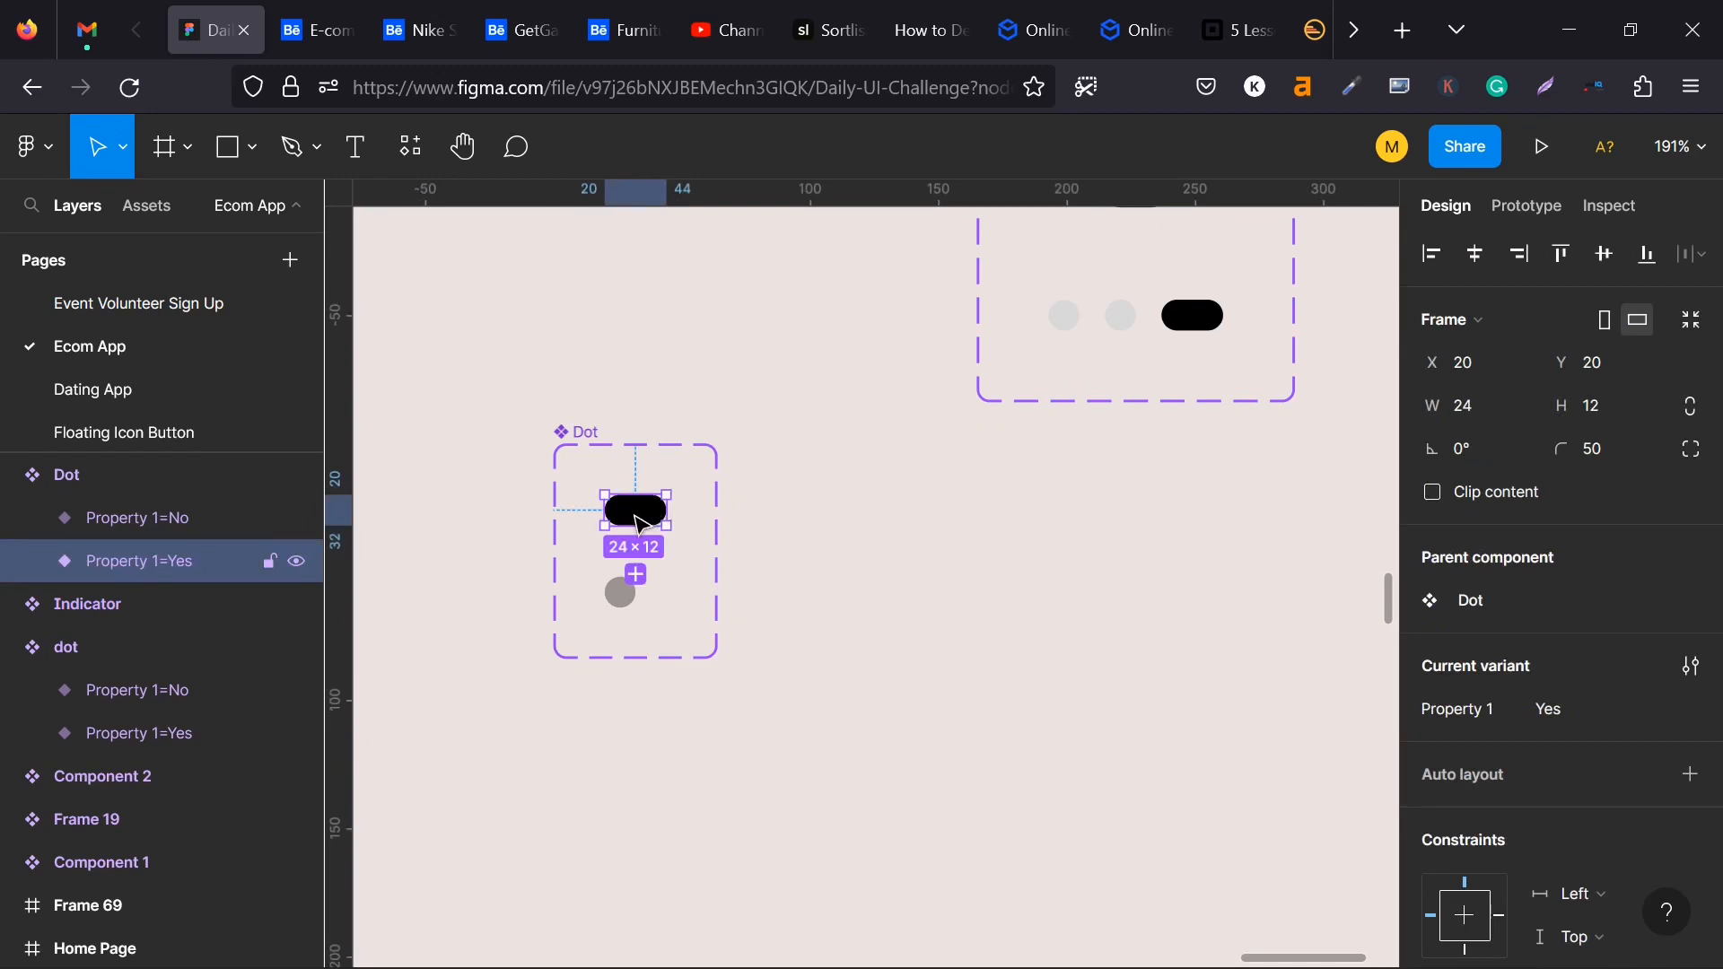
scroll(619, 628, "up", 3)
left_click(589, 757)
left_click(648, 734)
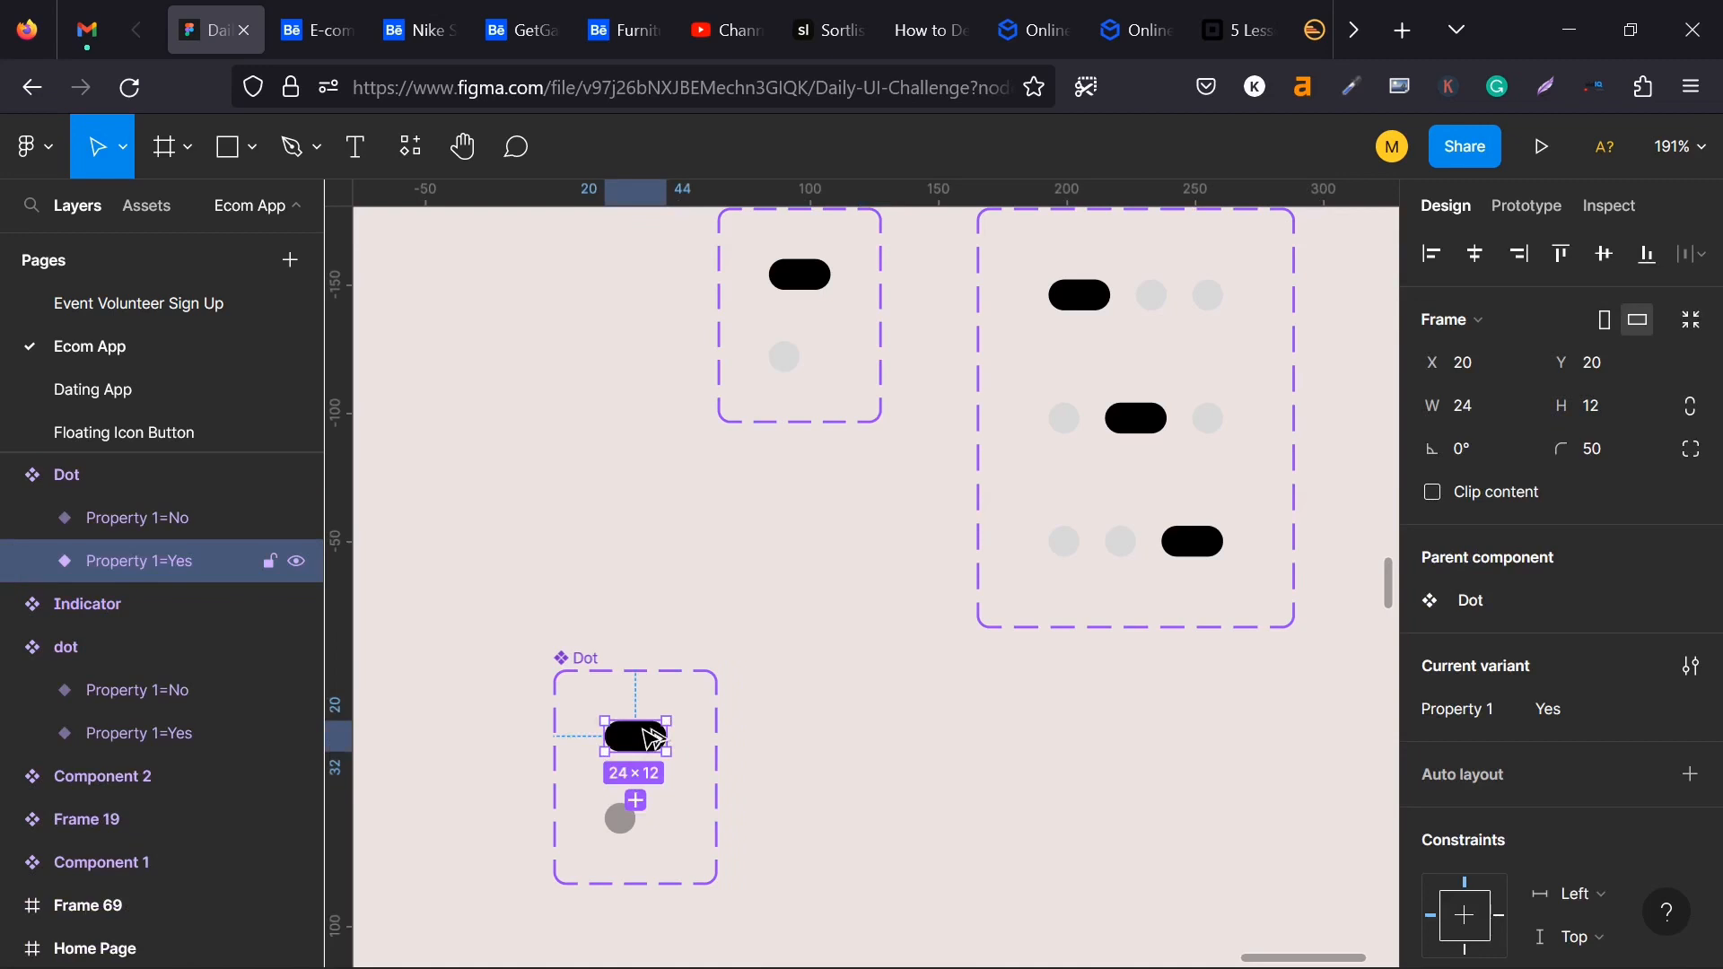
left_click_drag(653, 738, 1007, 763)
key("ctrl+d")
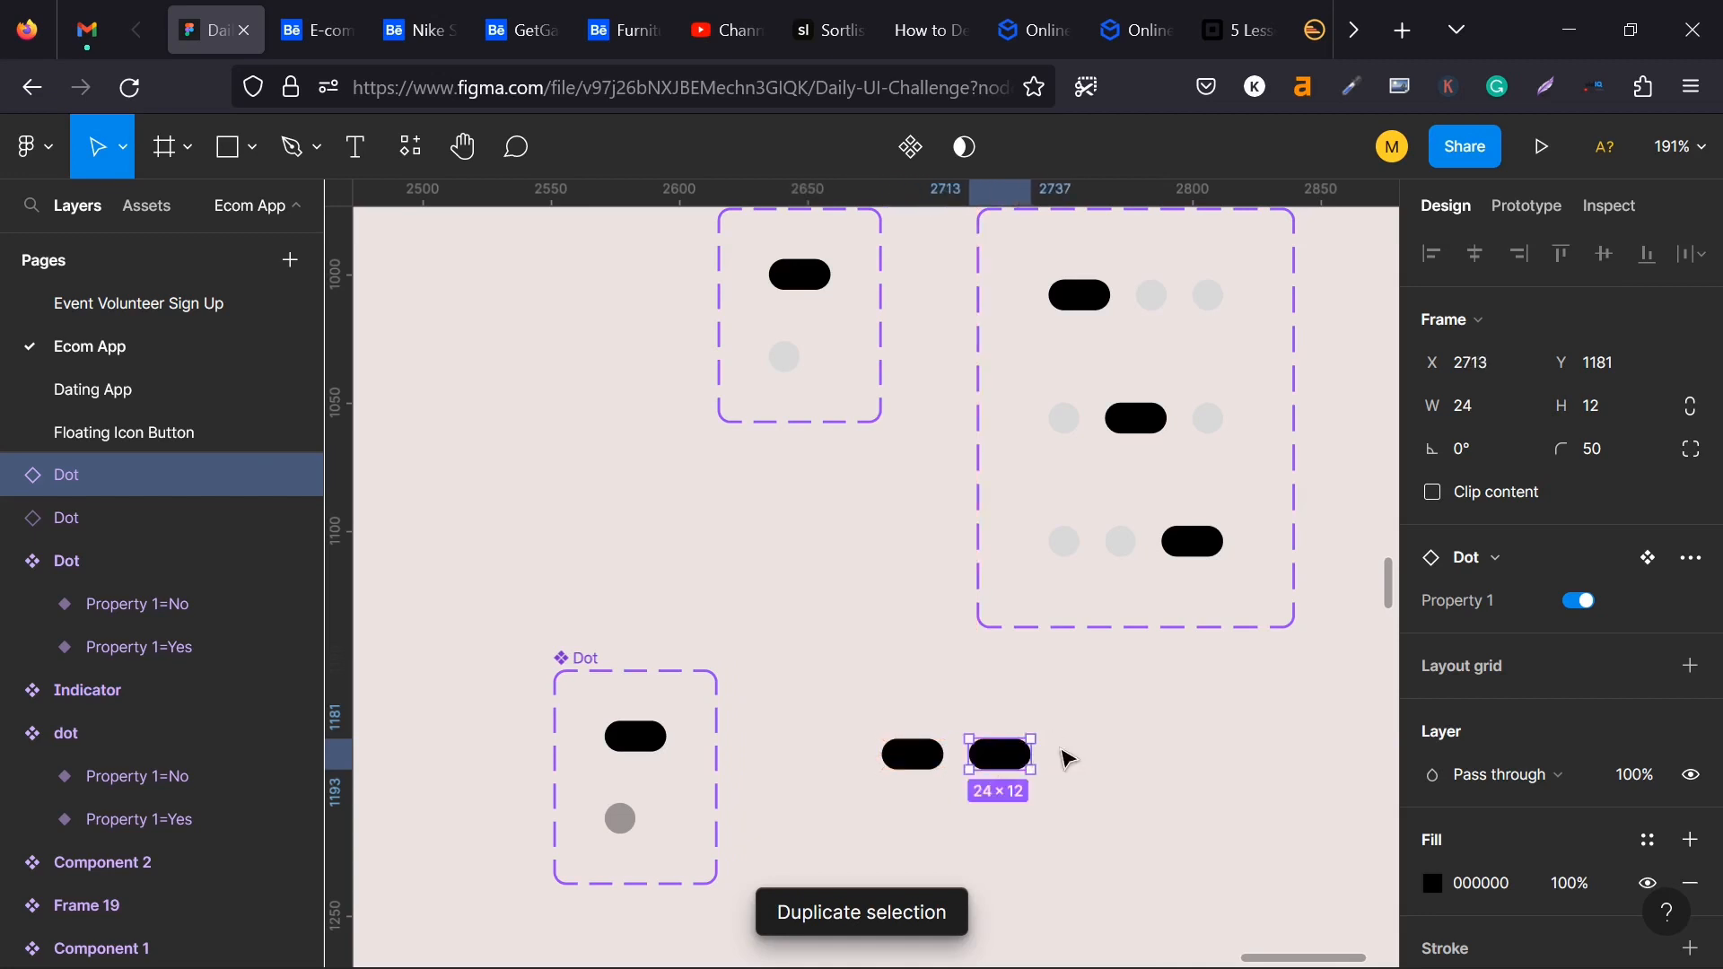
key("ctrl+d")
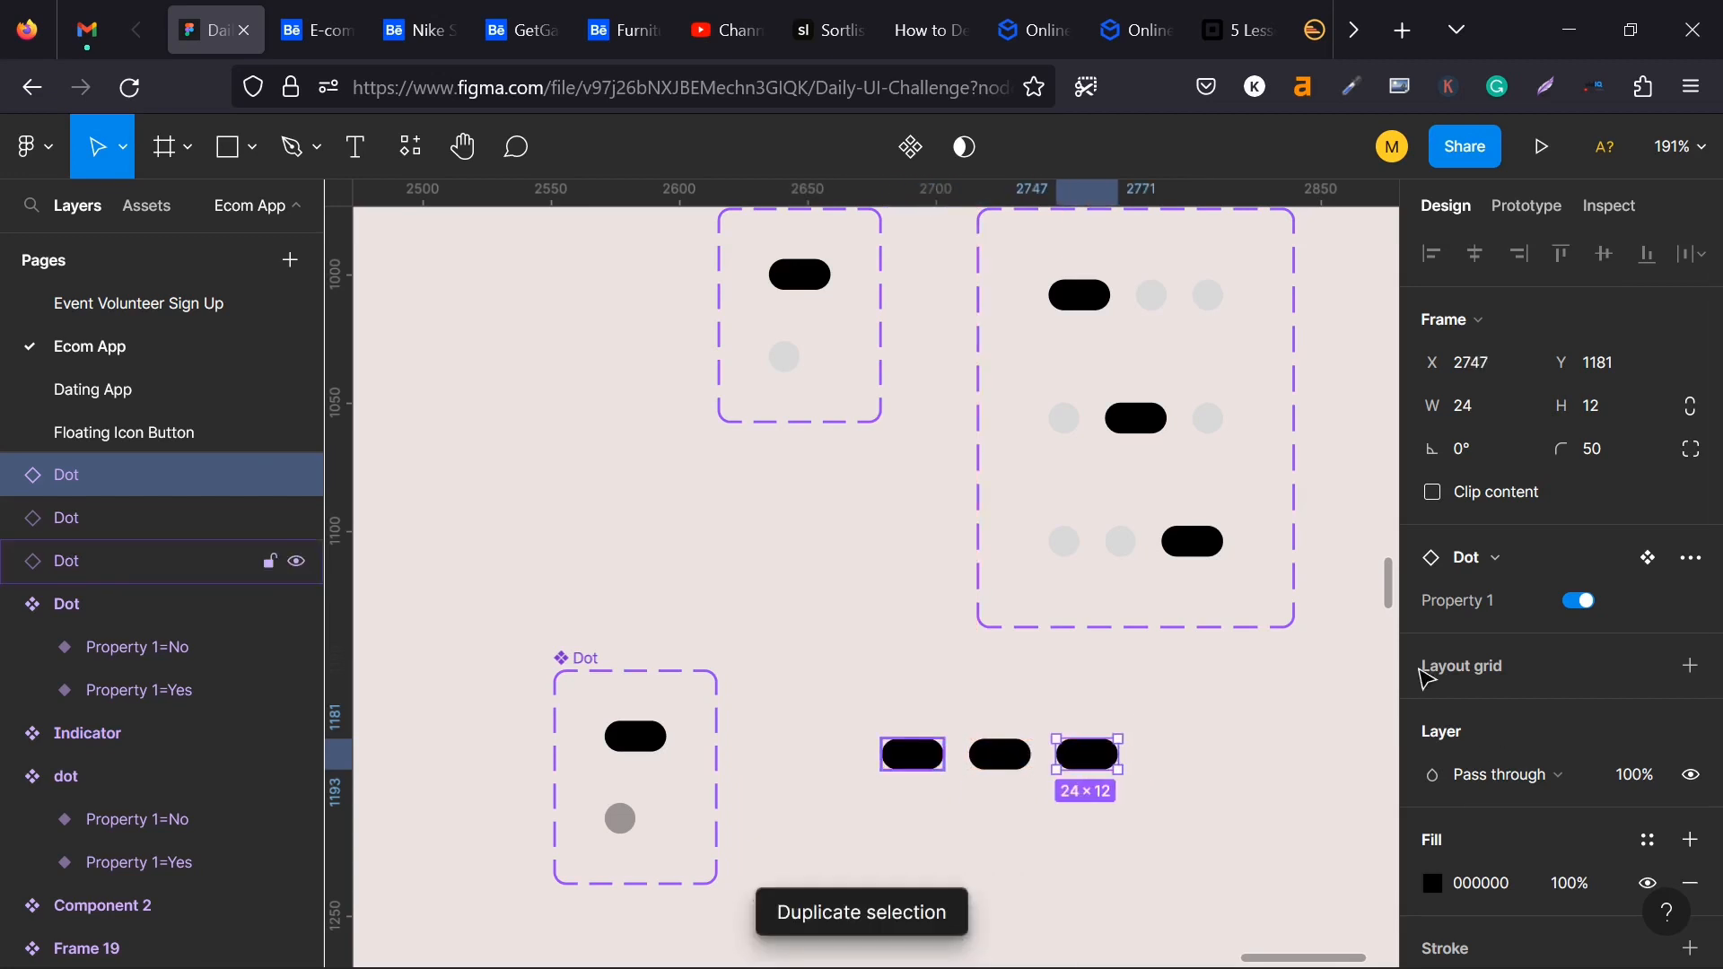
left_click(1589, 602)
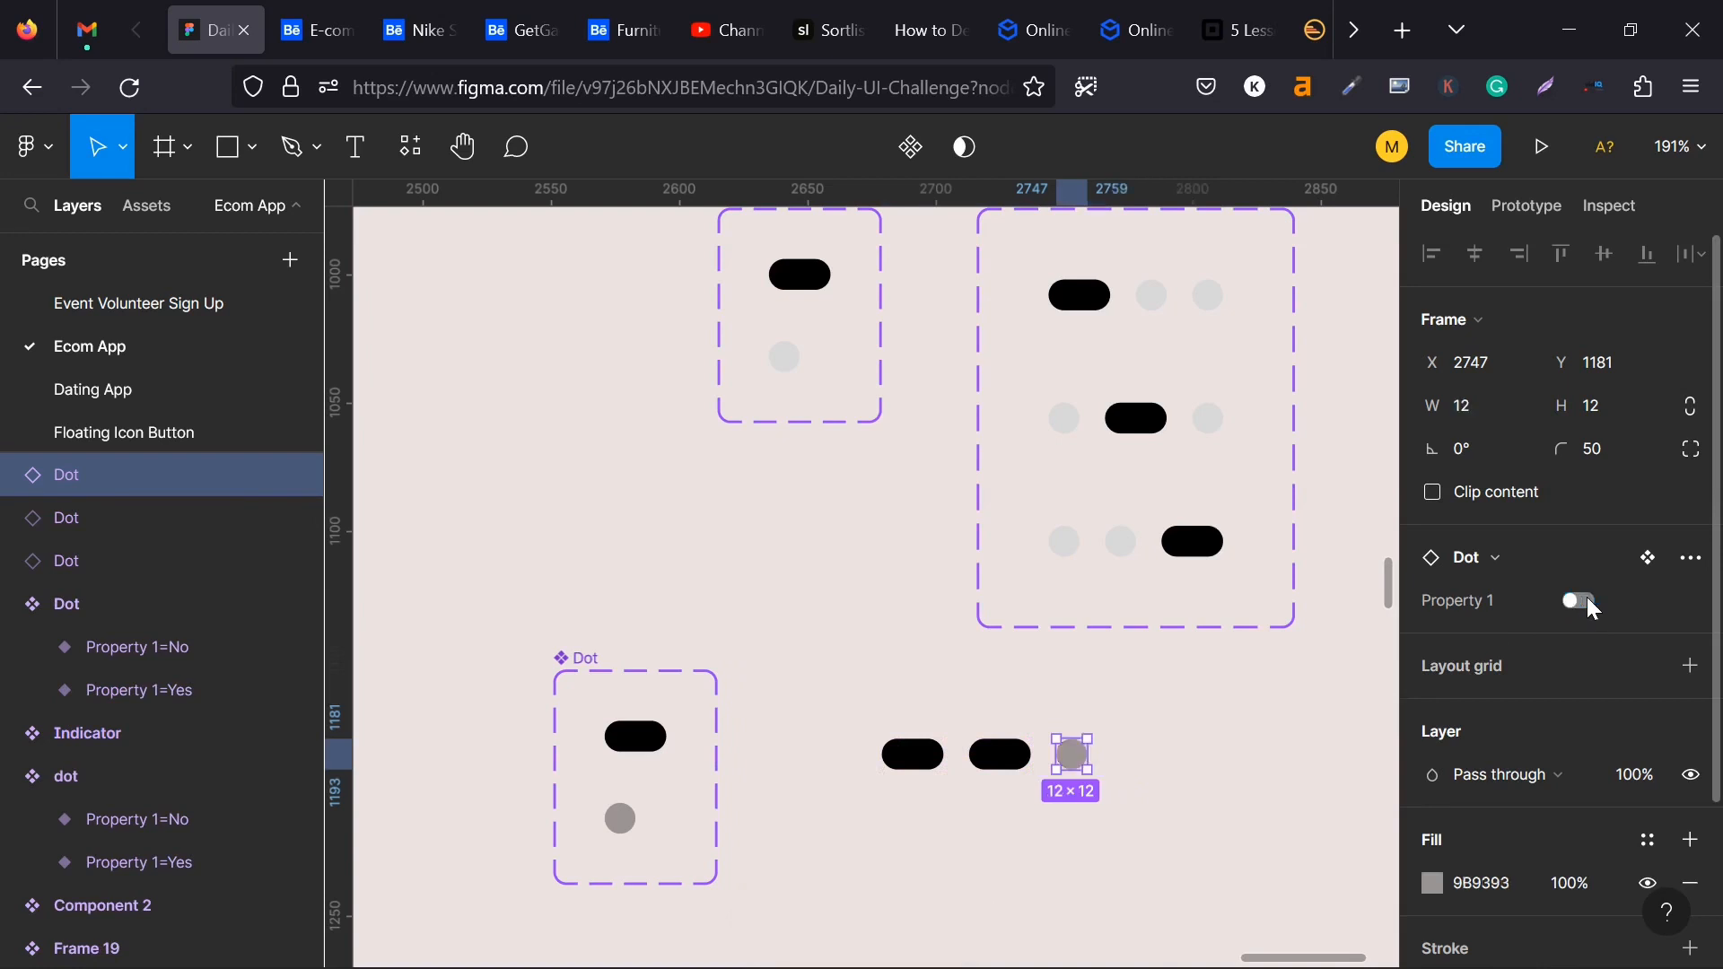
left_click(1589, 602)
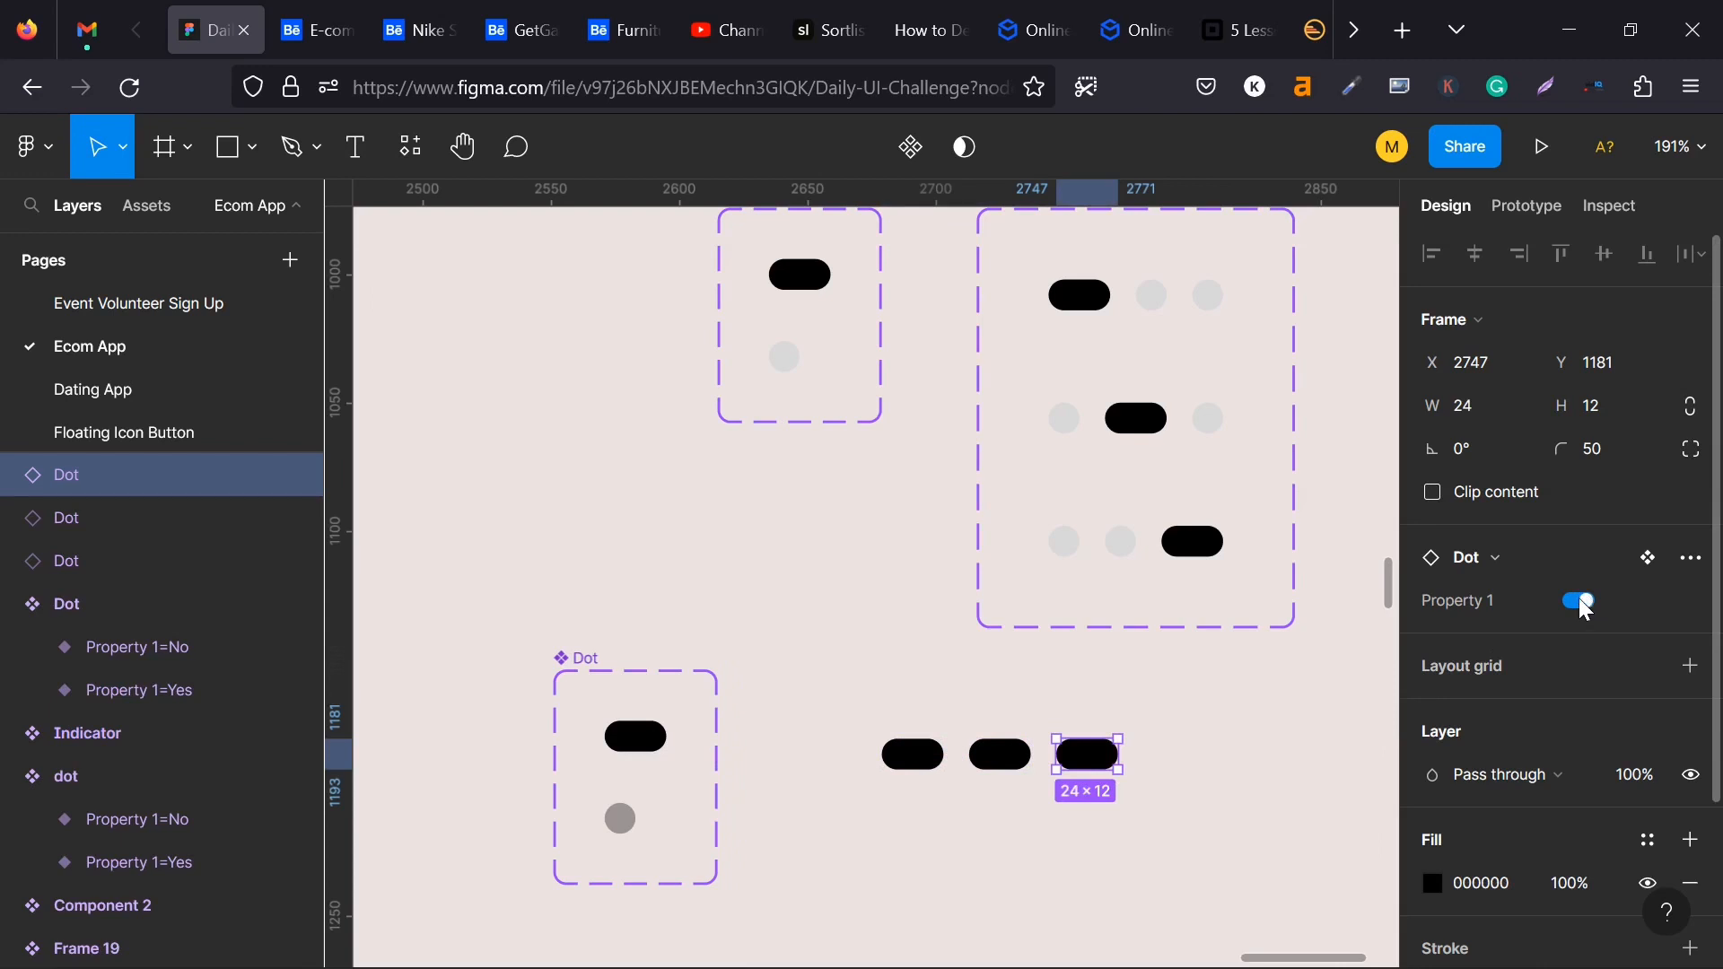
left_click(628, 745)
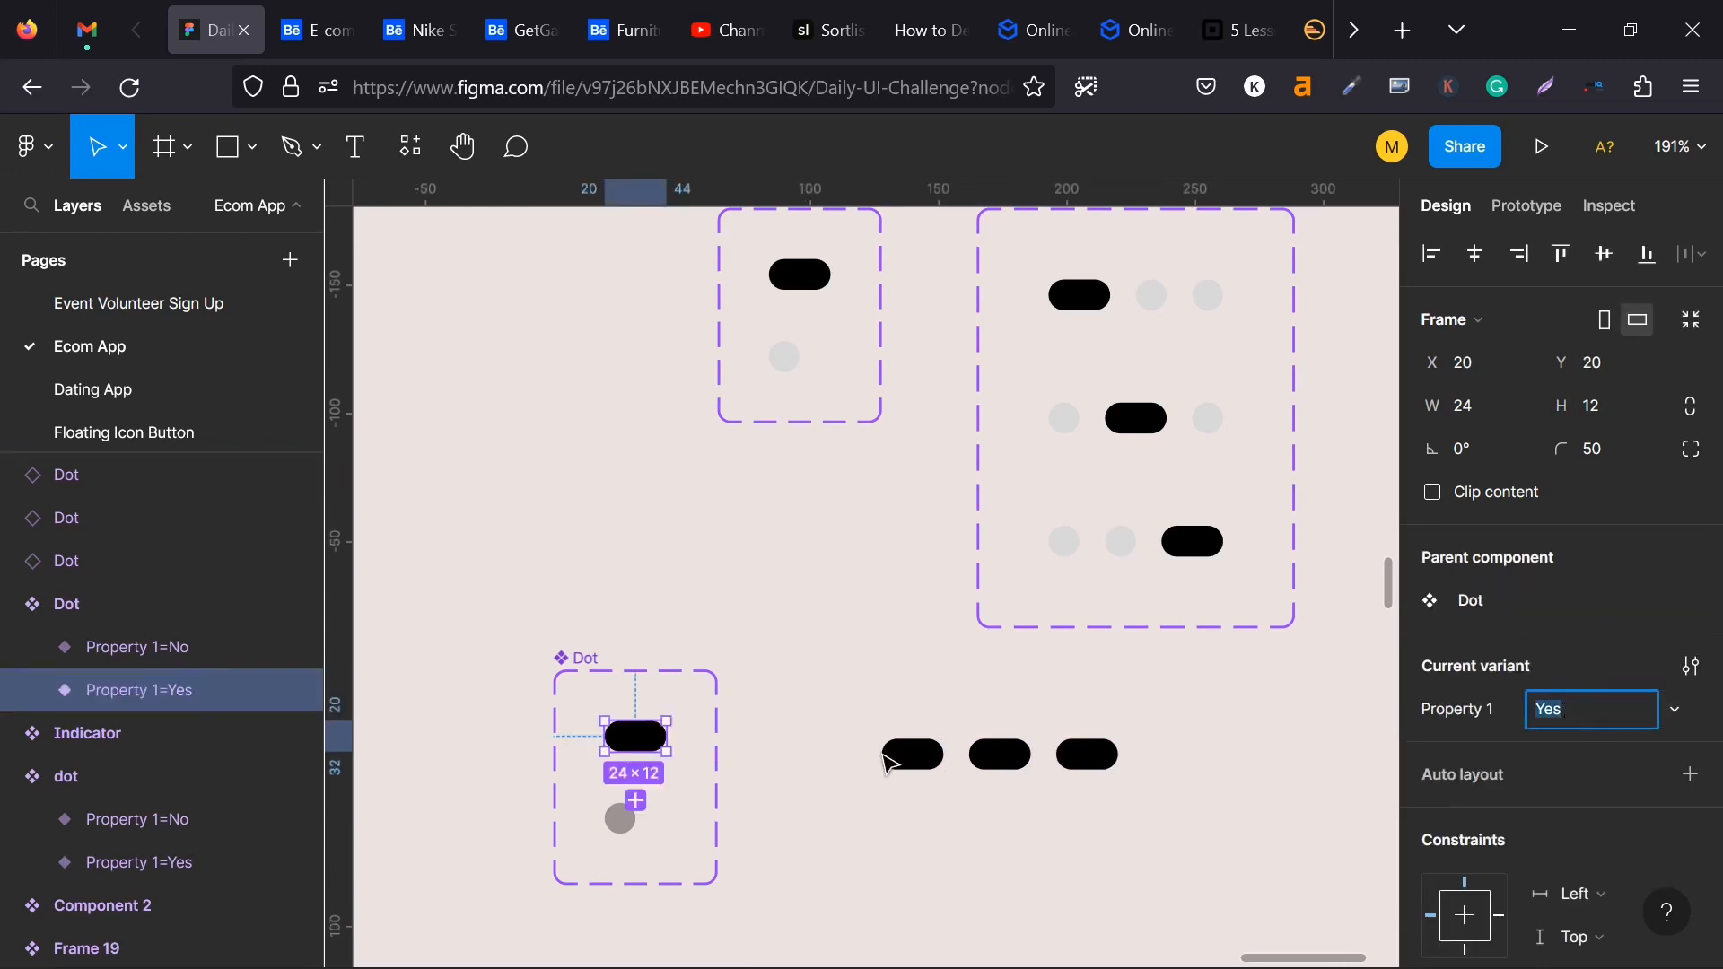
- Switch Property 1 off for the second and third Dot instances in the row, making them grey circles
left_click(985, 761)
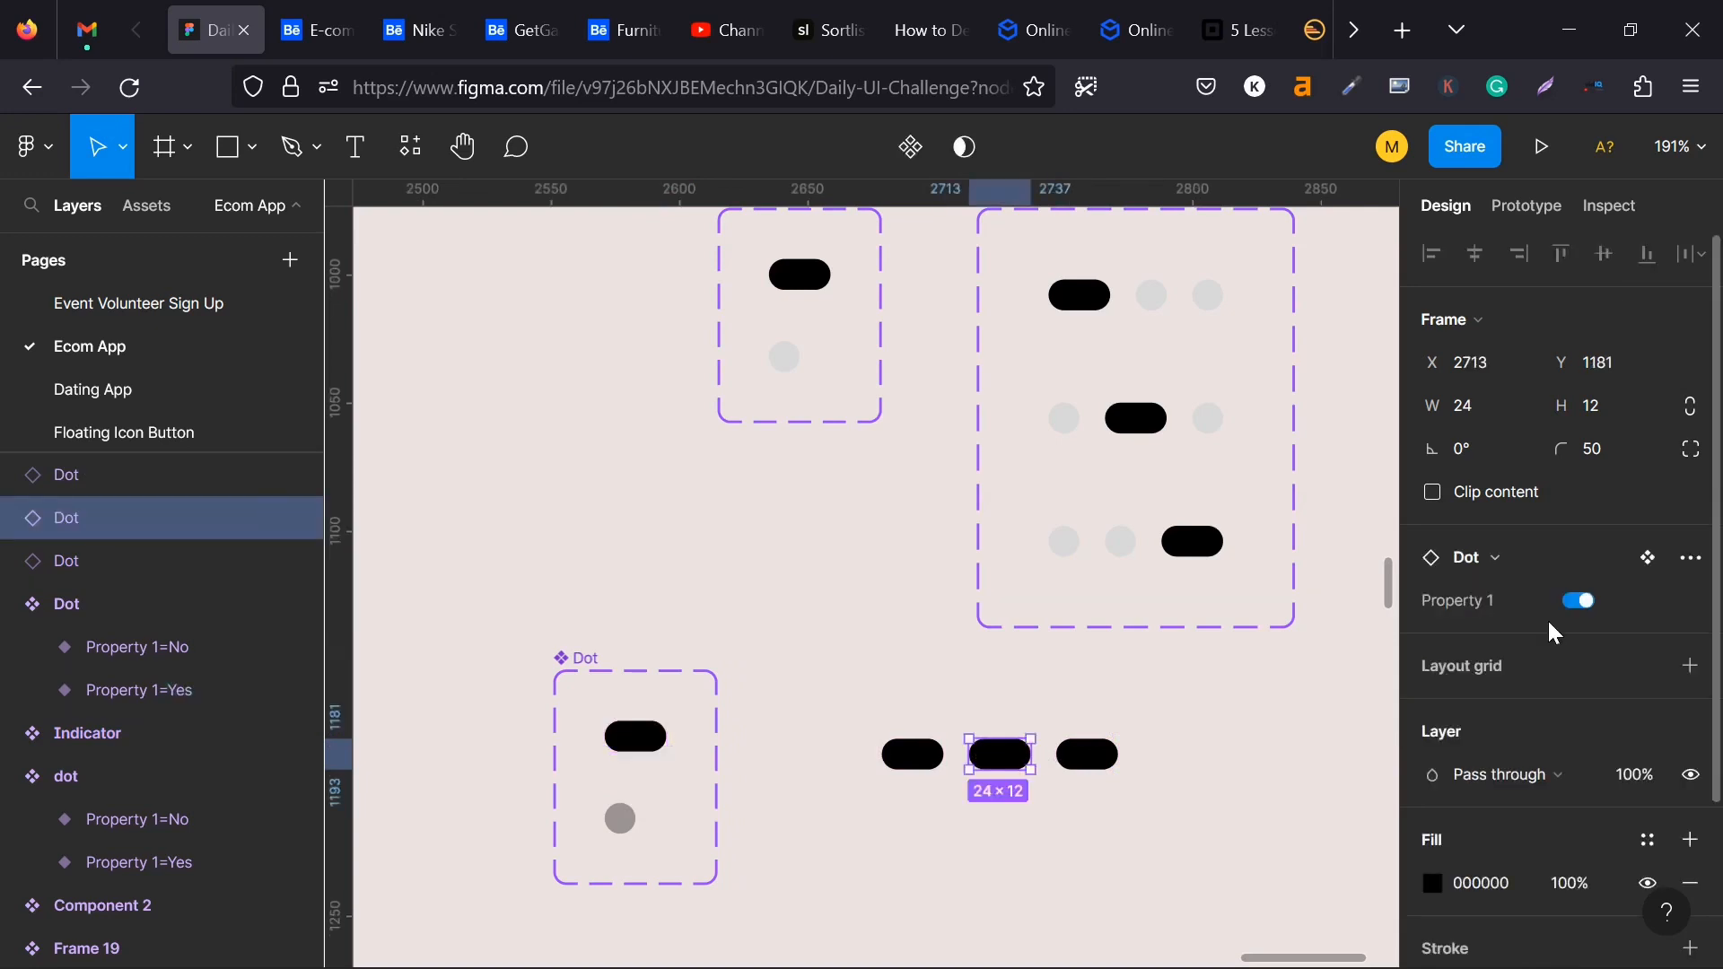
left_click(635, 738)
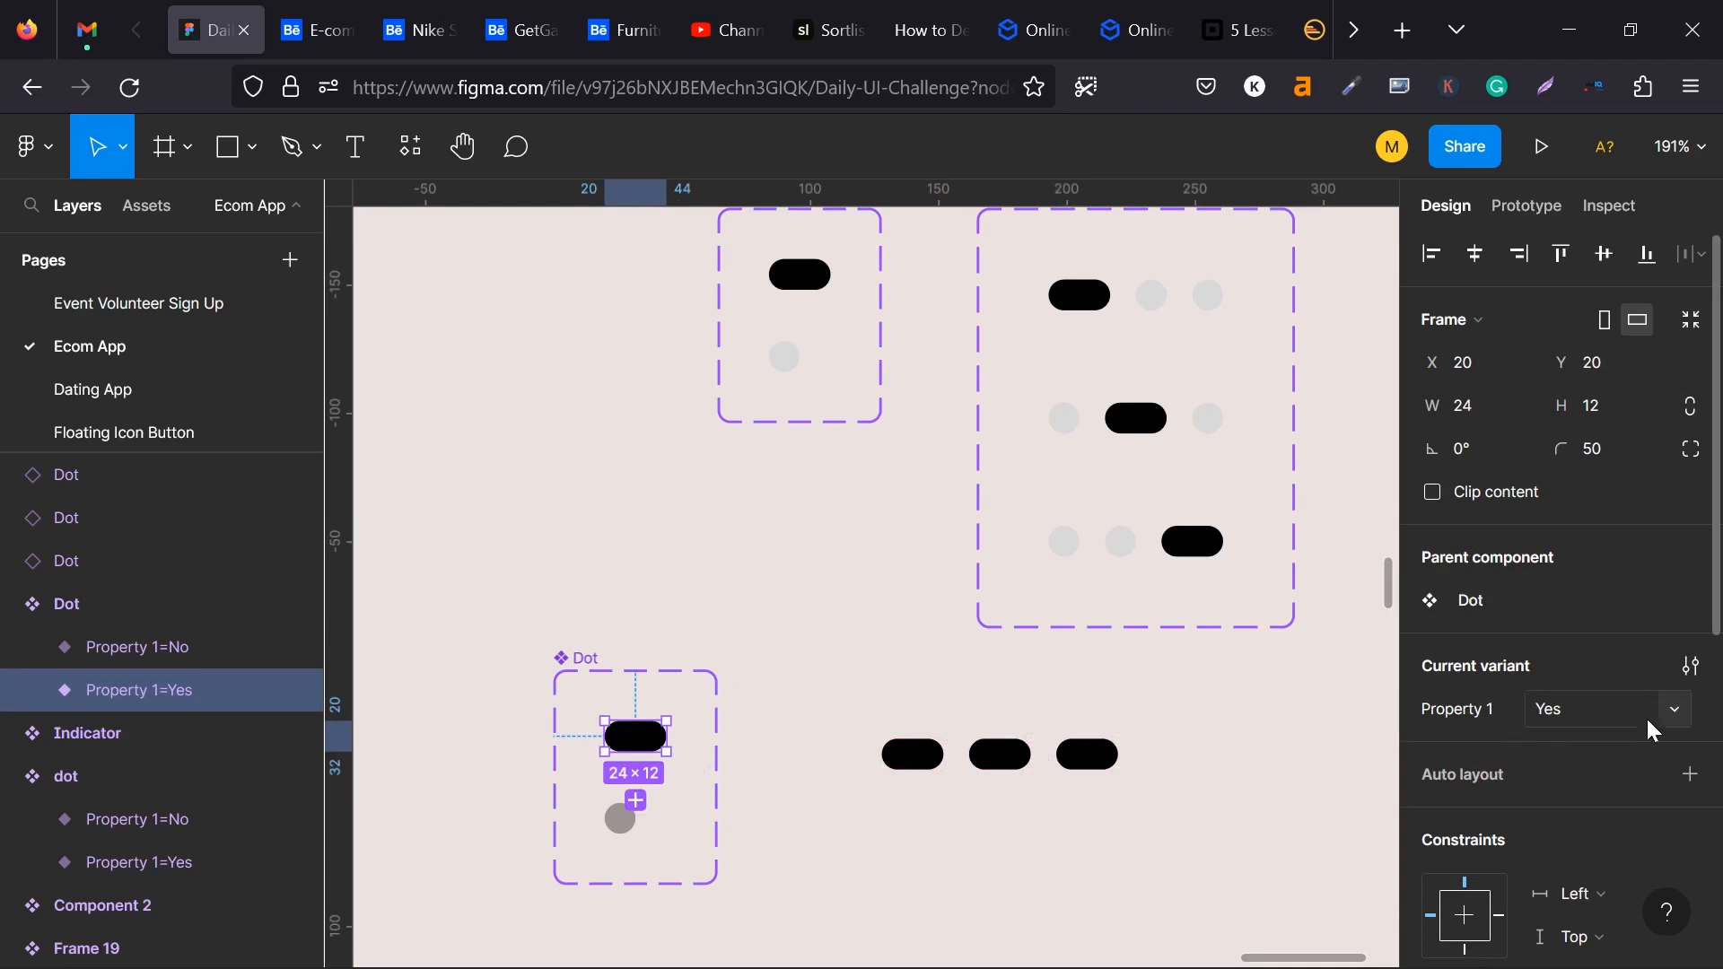
left_click(1671, 711)
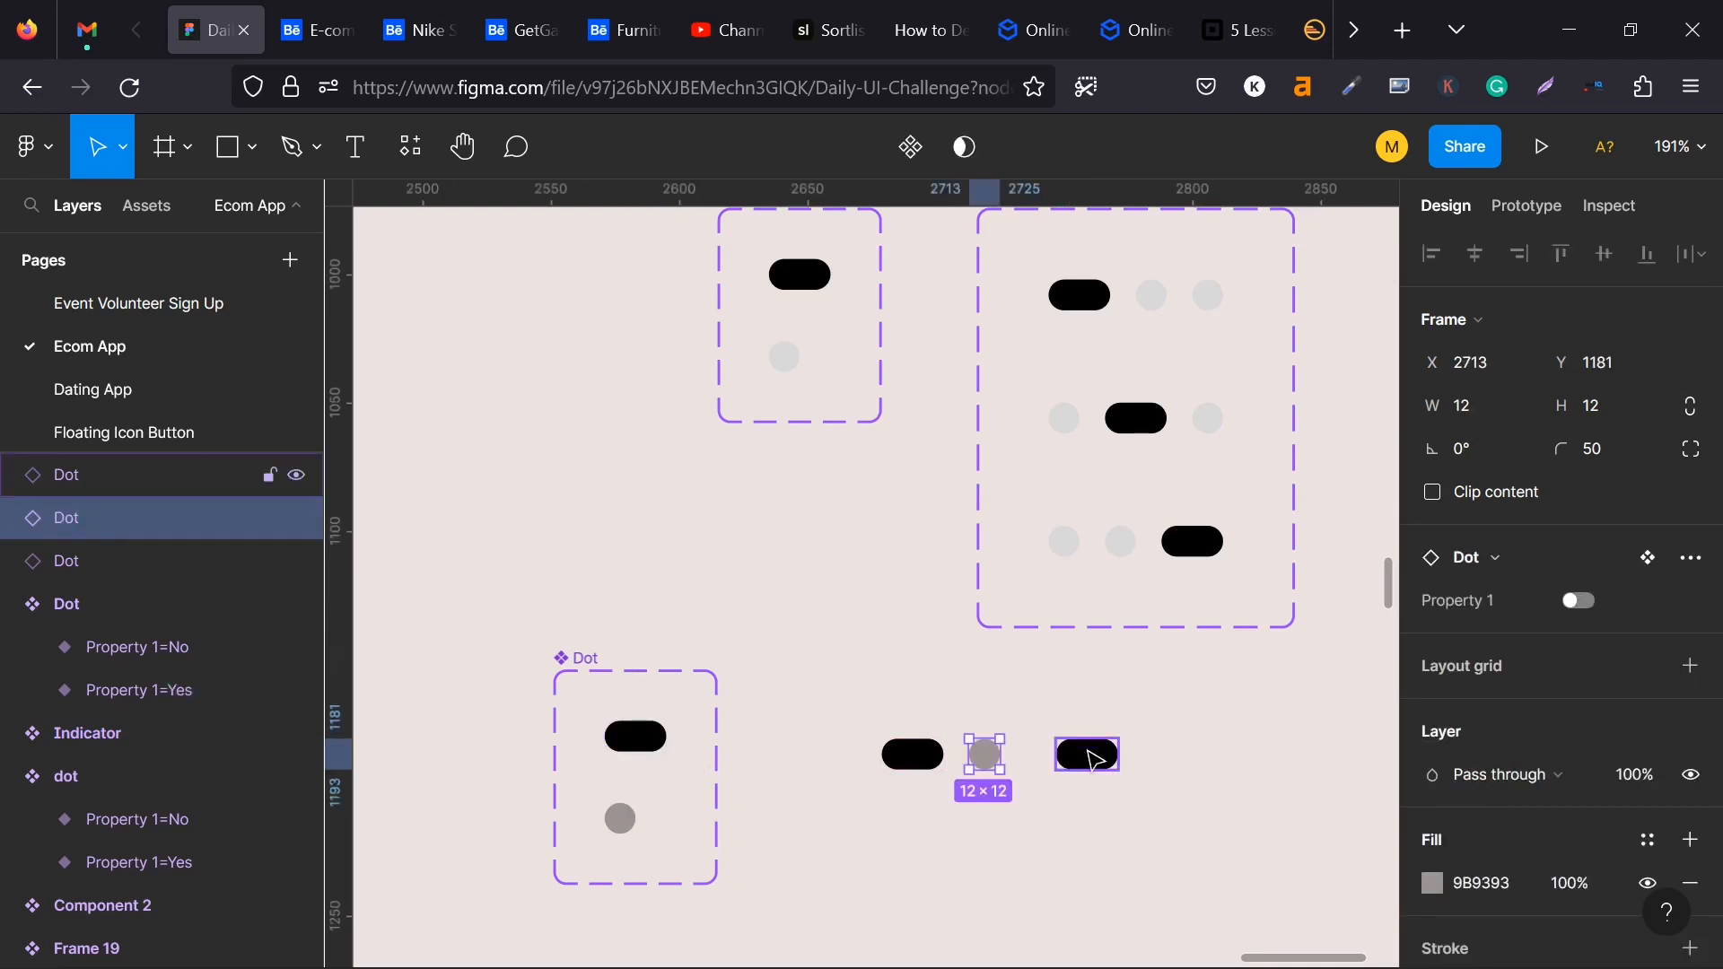
left_click(1095, 761)
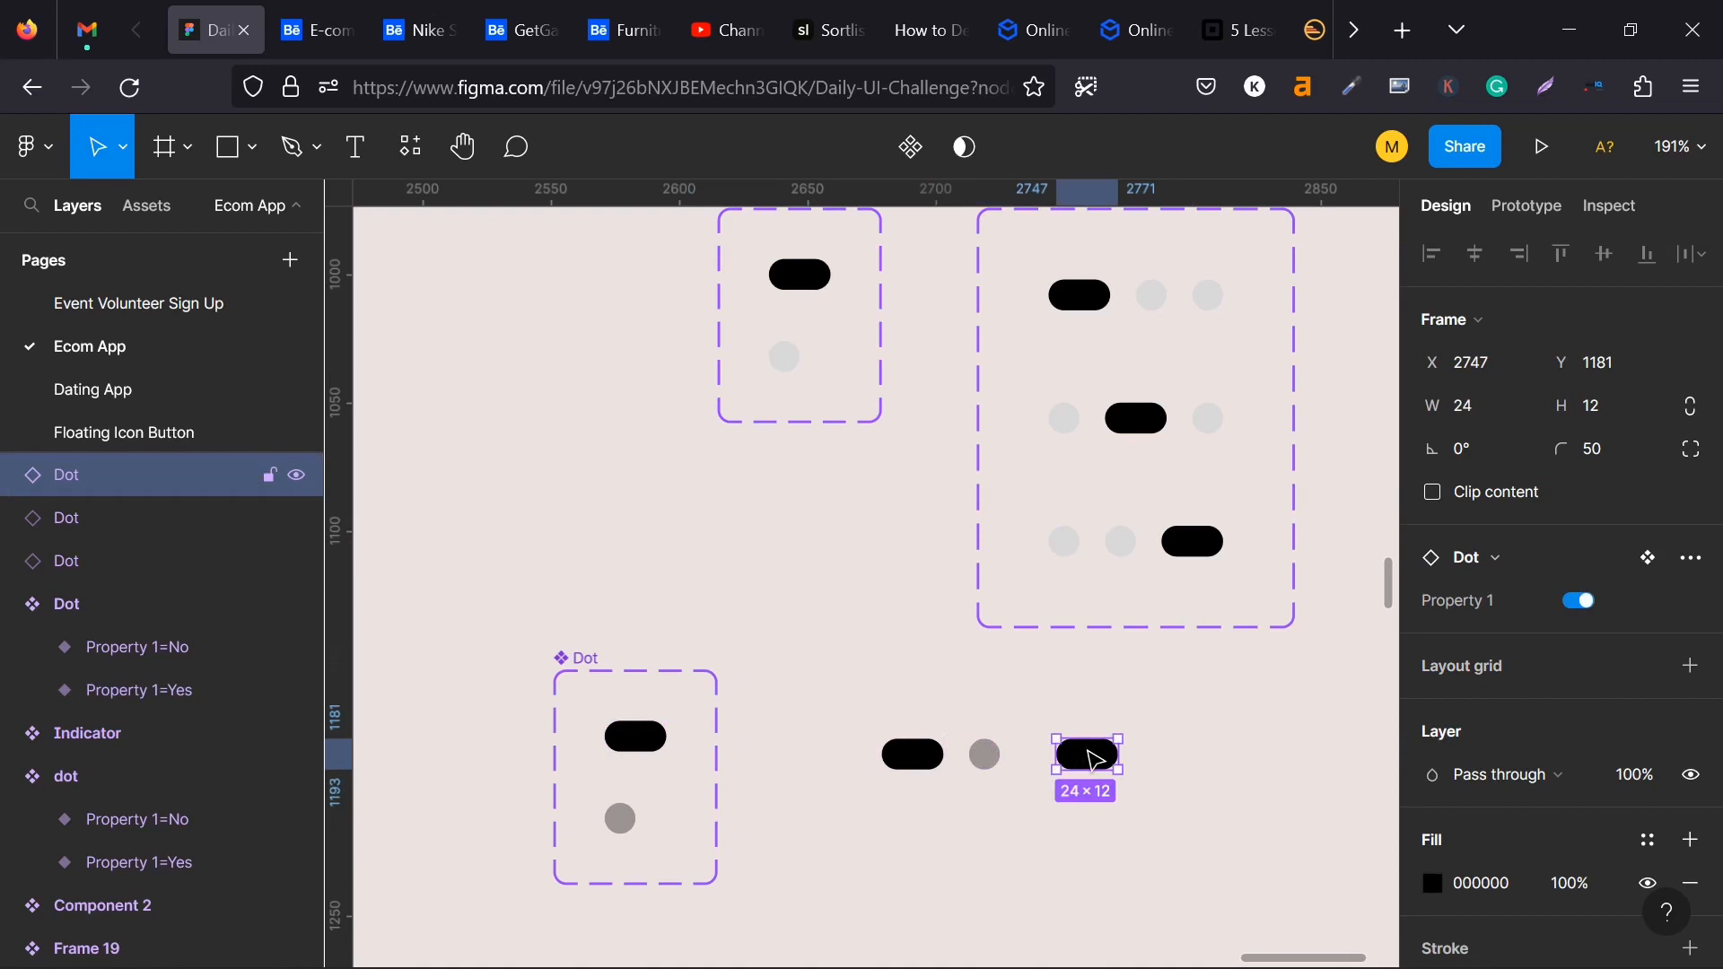
left_click(1578, 600)
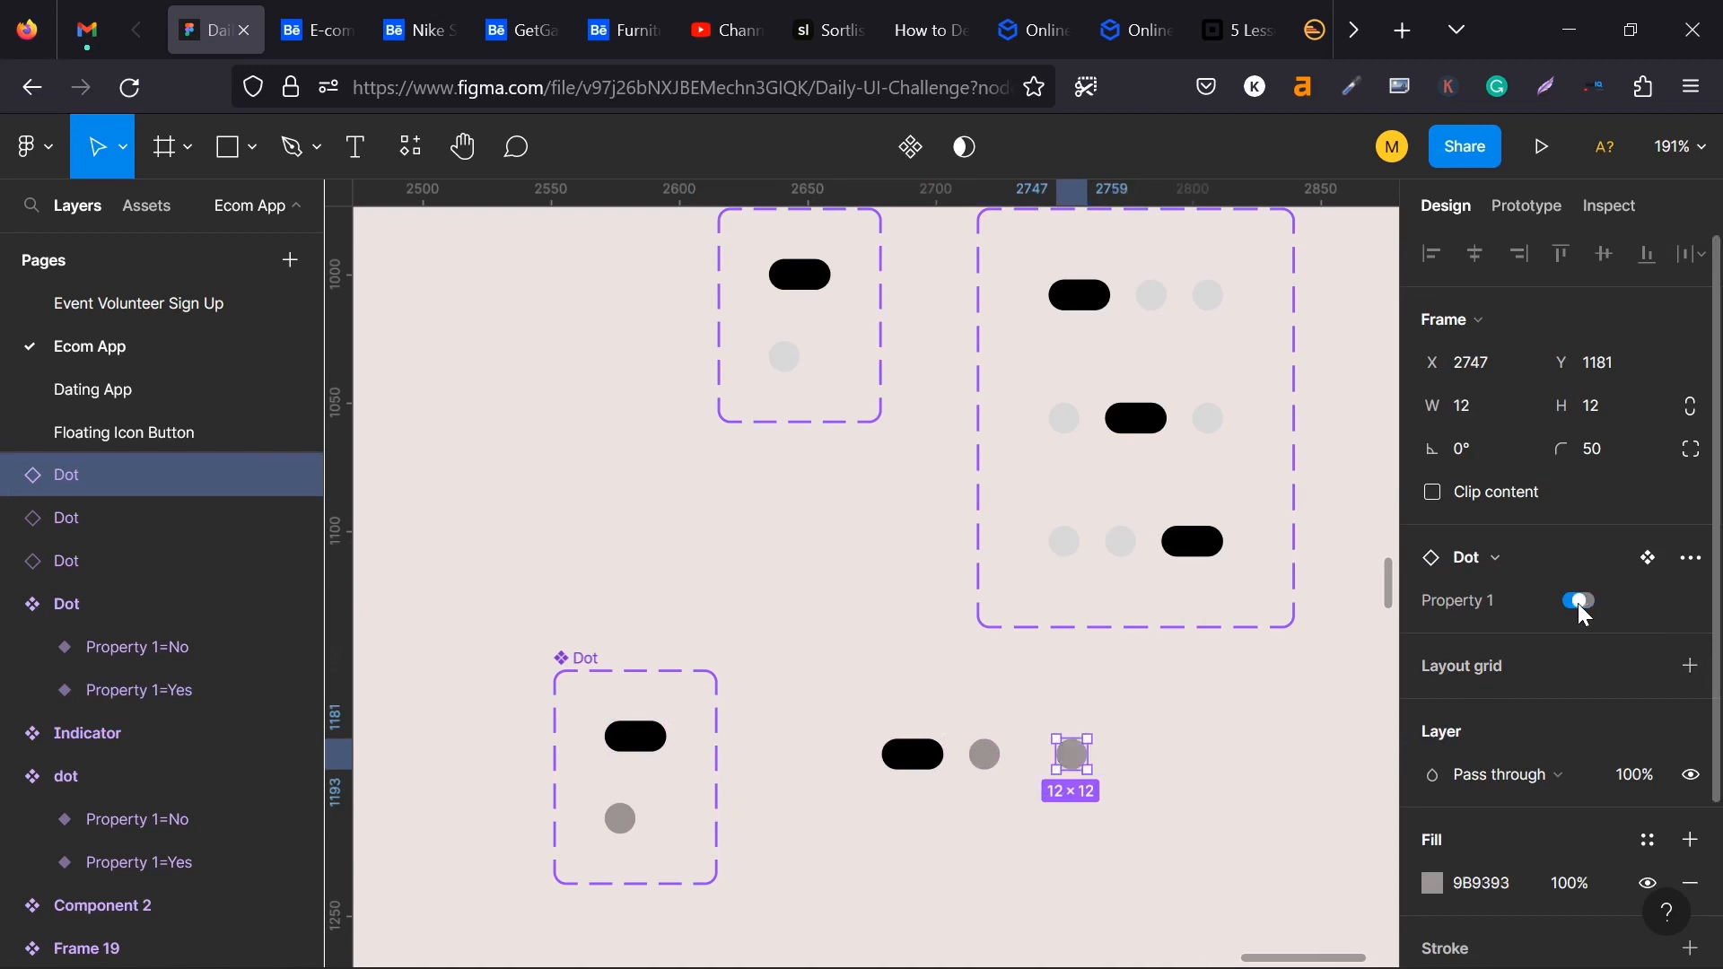
- Frame the three Dot instances together and apply horizontal auto layout with a spacing of 4 between items
left_click(844, 721)
left_click_drag(832, 708, 1122, 799)
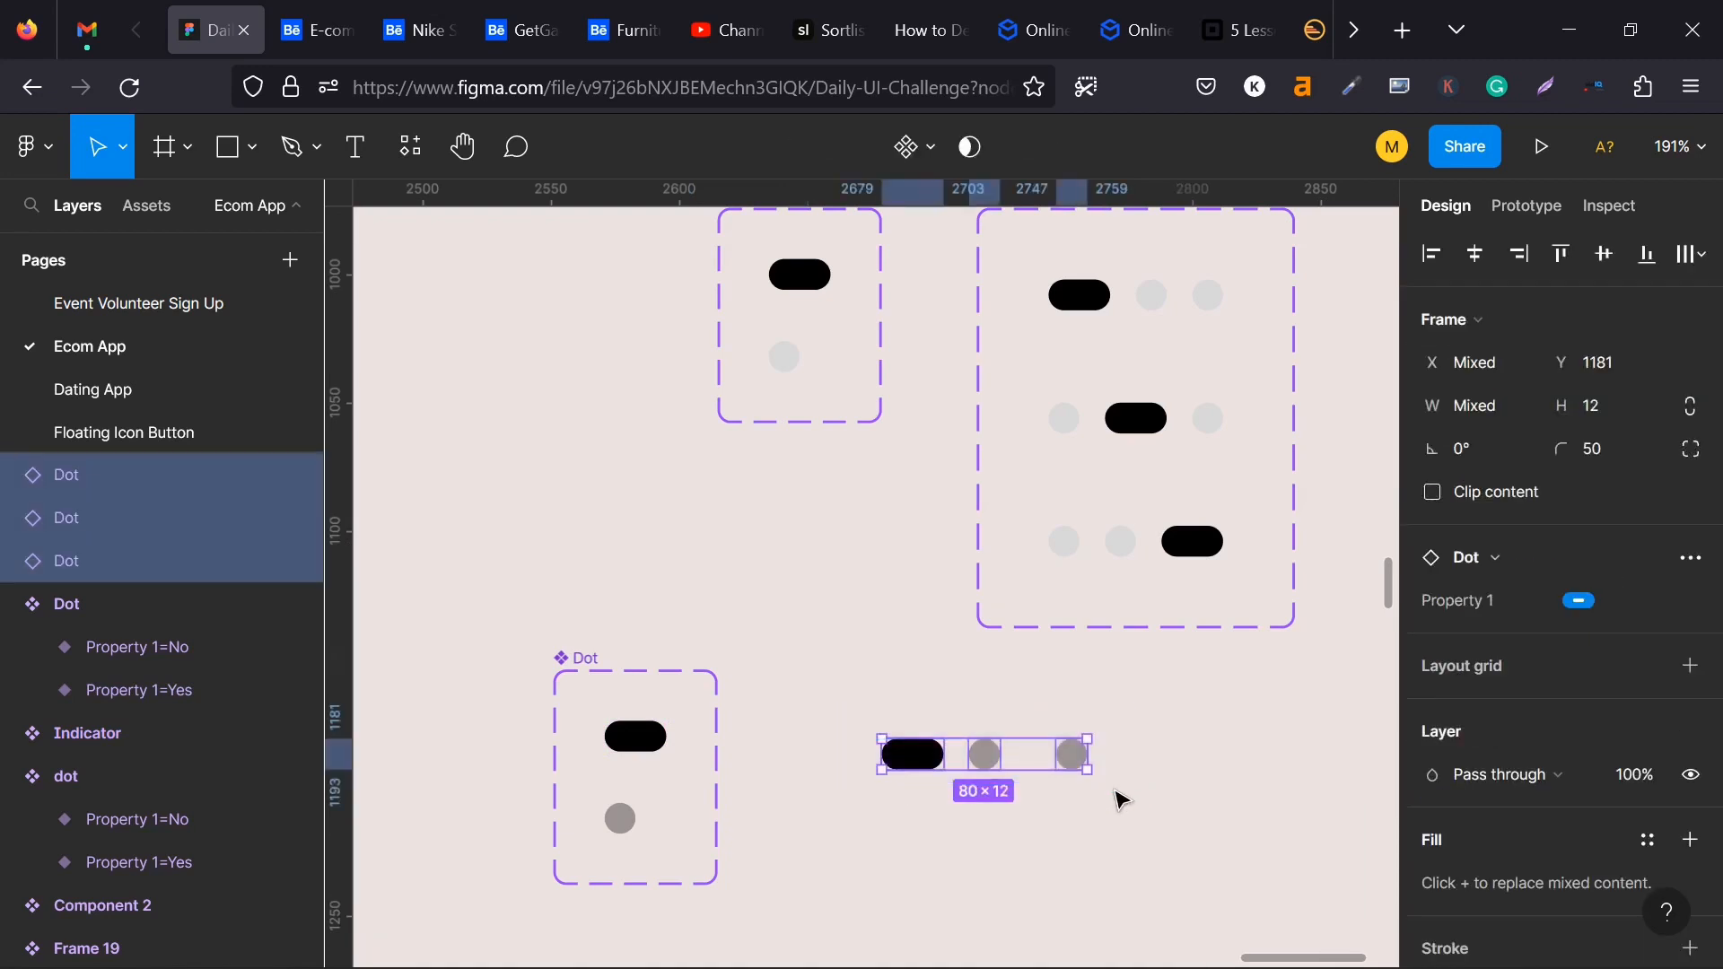
key("ctrl+alt+g")
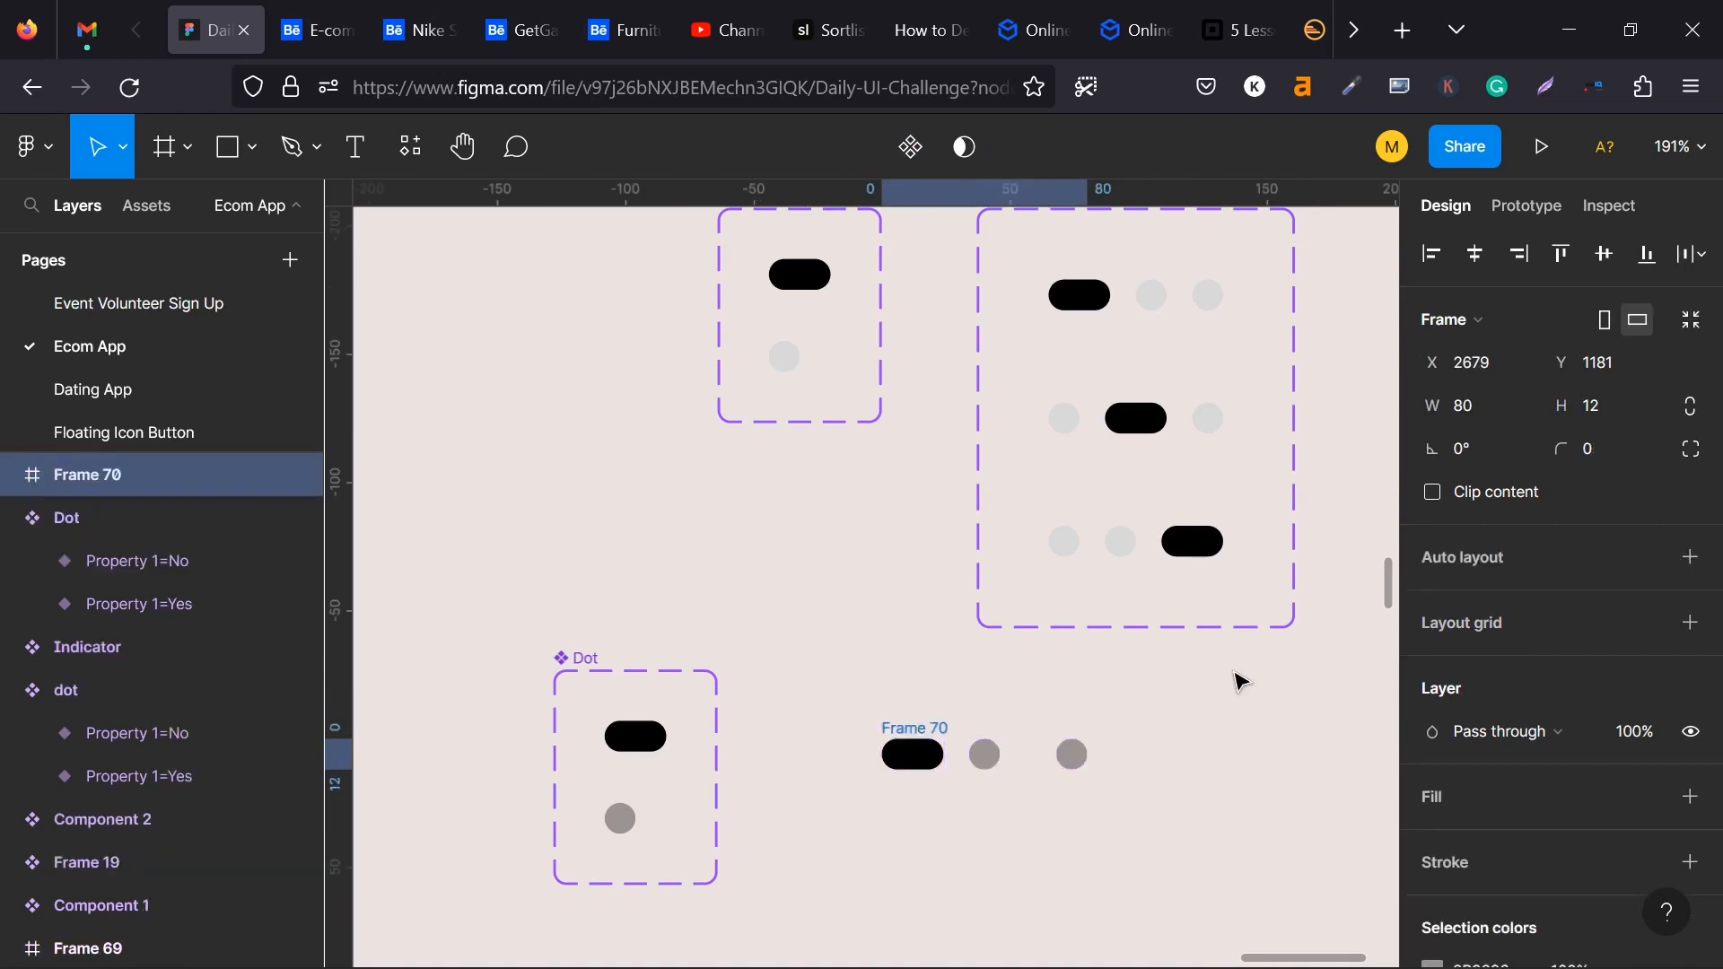
left_click(1691, 559)
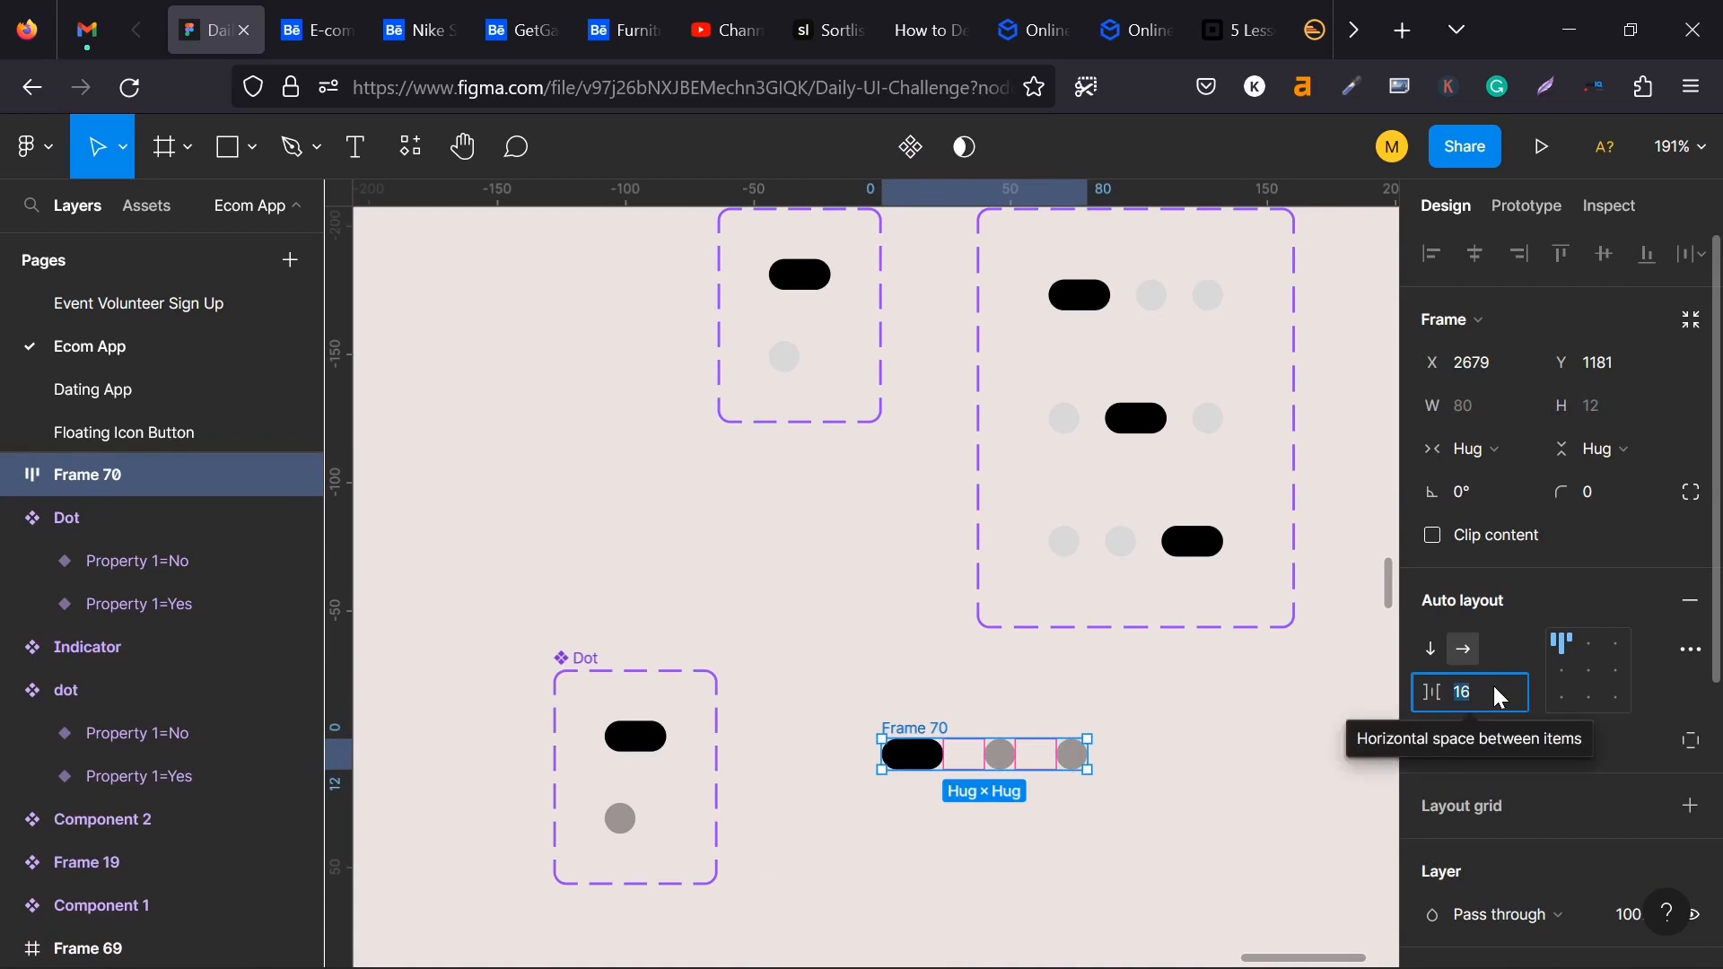
type("4")
key("Return")
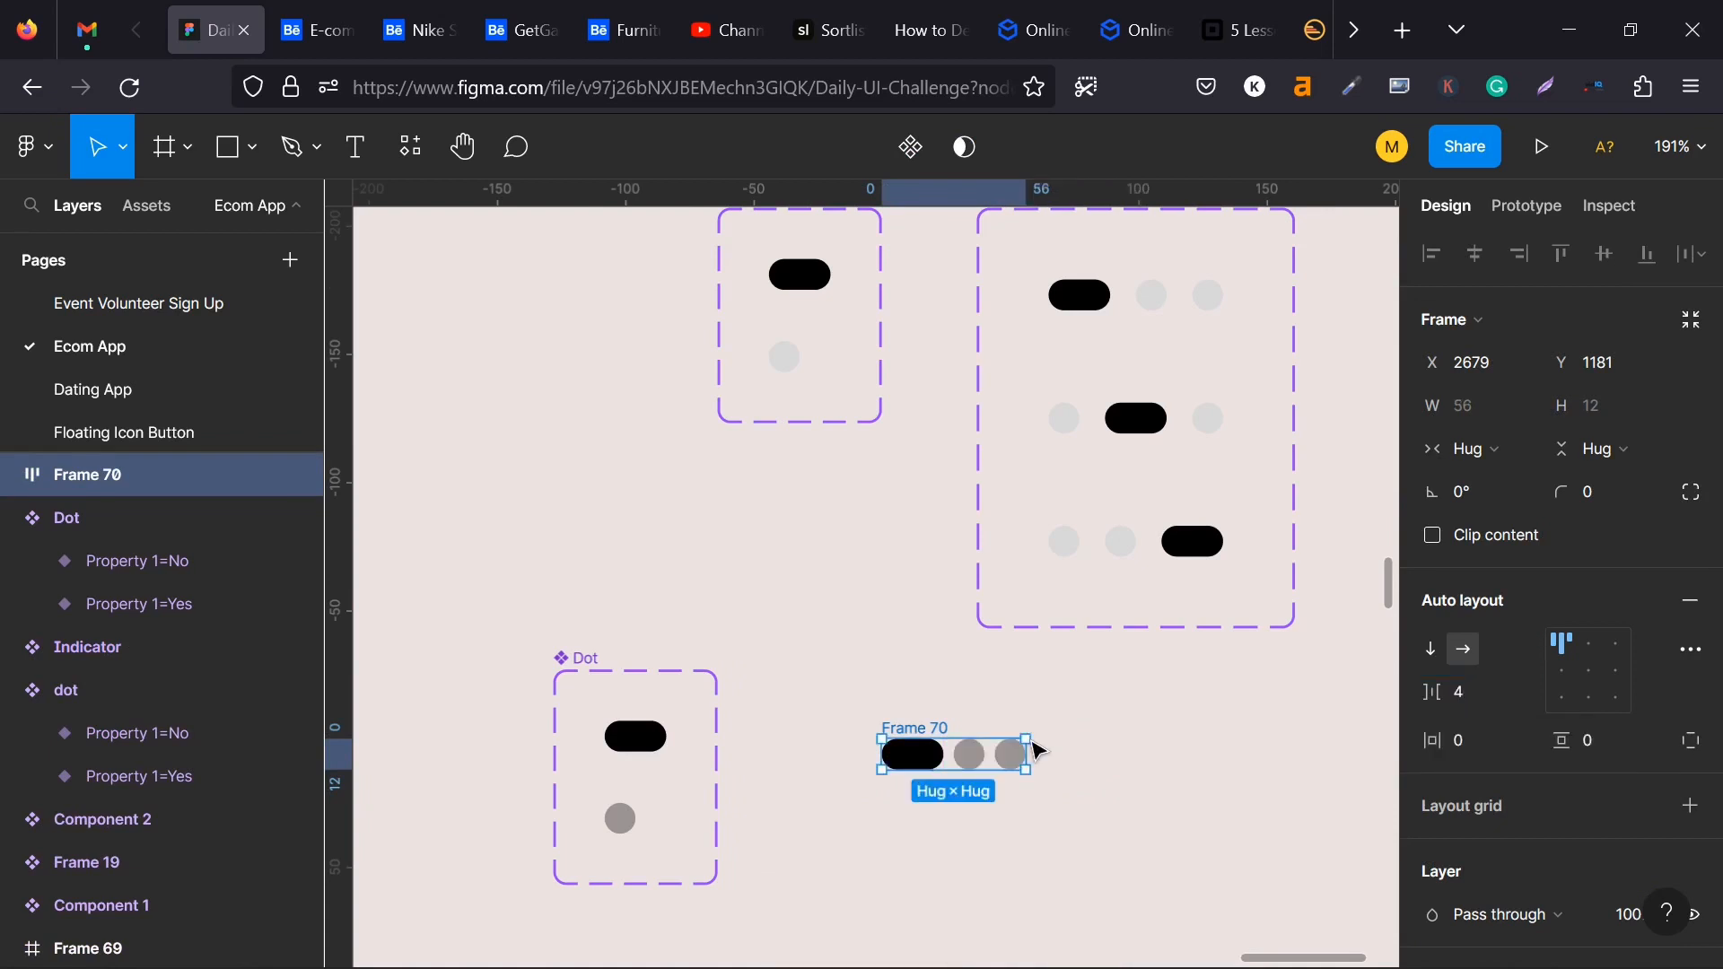
- Turn the three-dot frame into a component and add two more variants to it
scroll(899, 796, "down", 2)
scroll(884, 777, "down", 1)
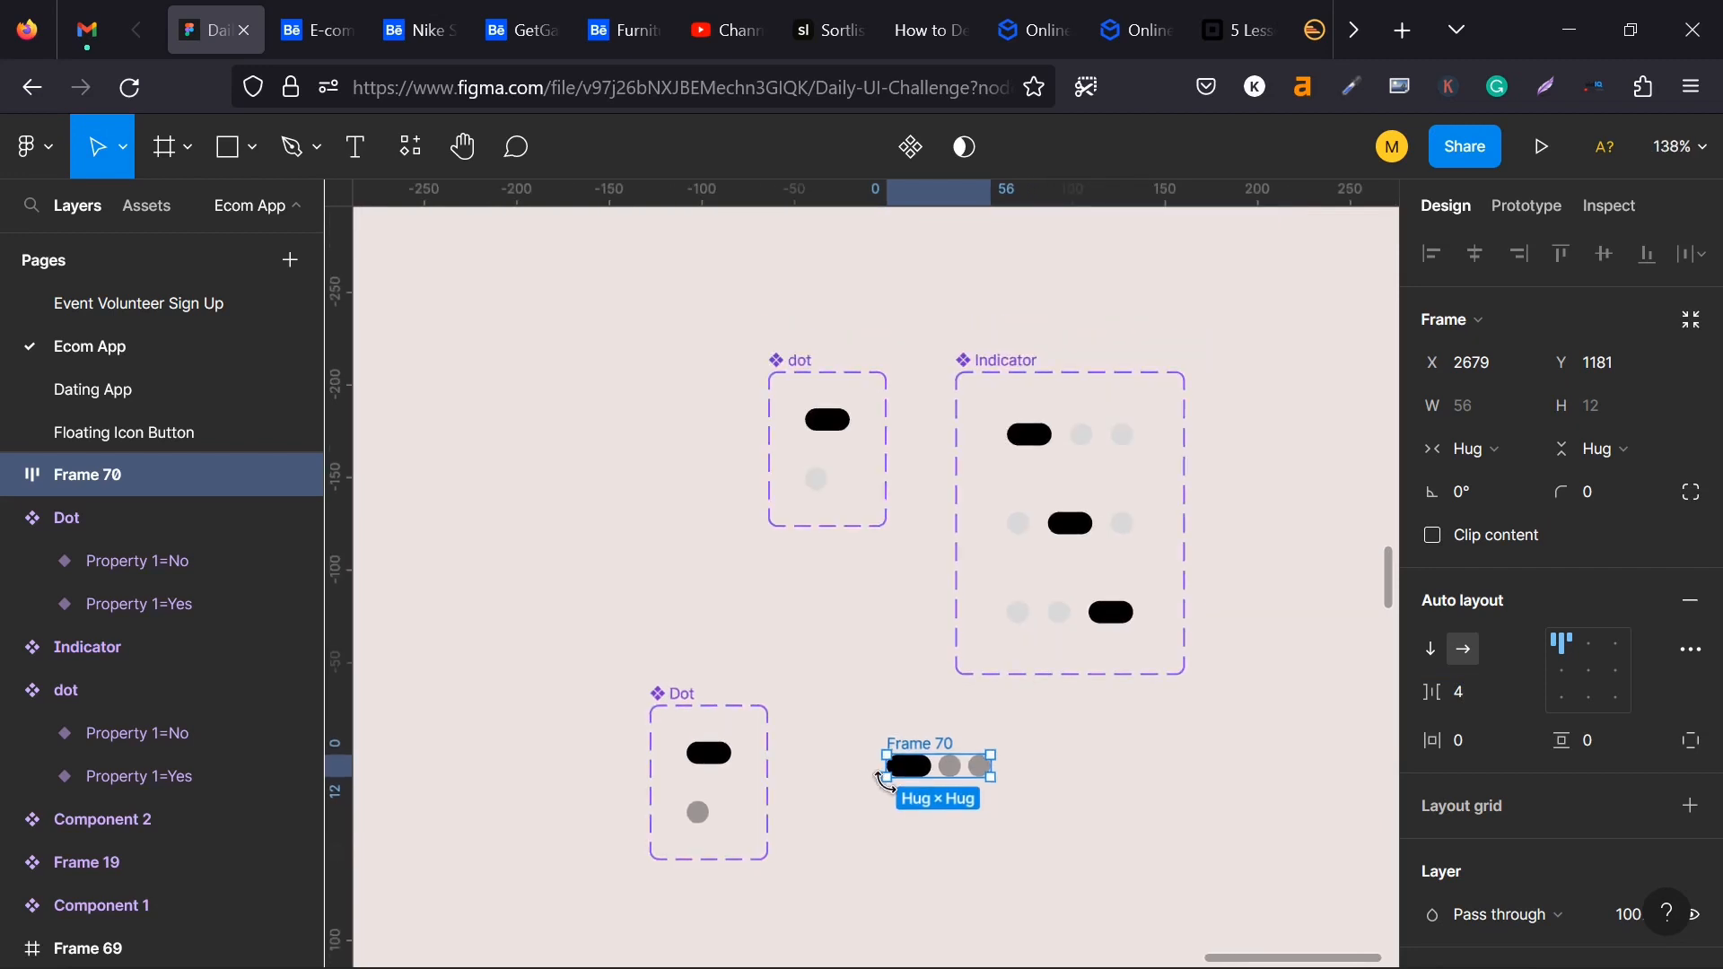
left_click(914, 160)
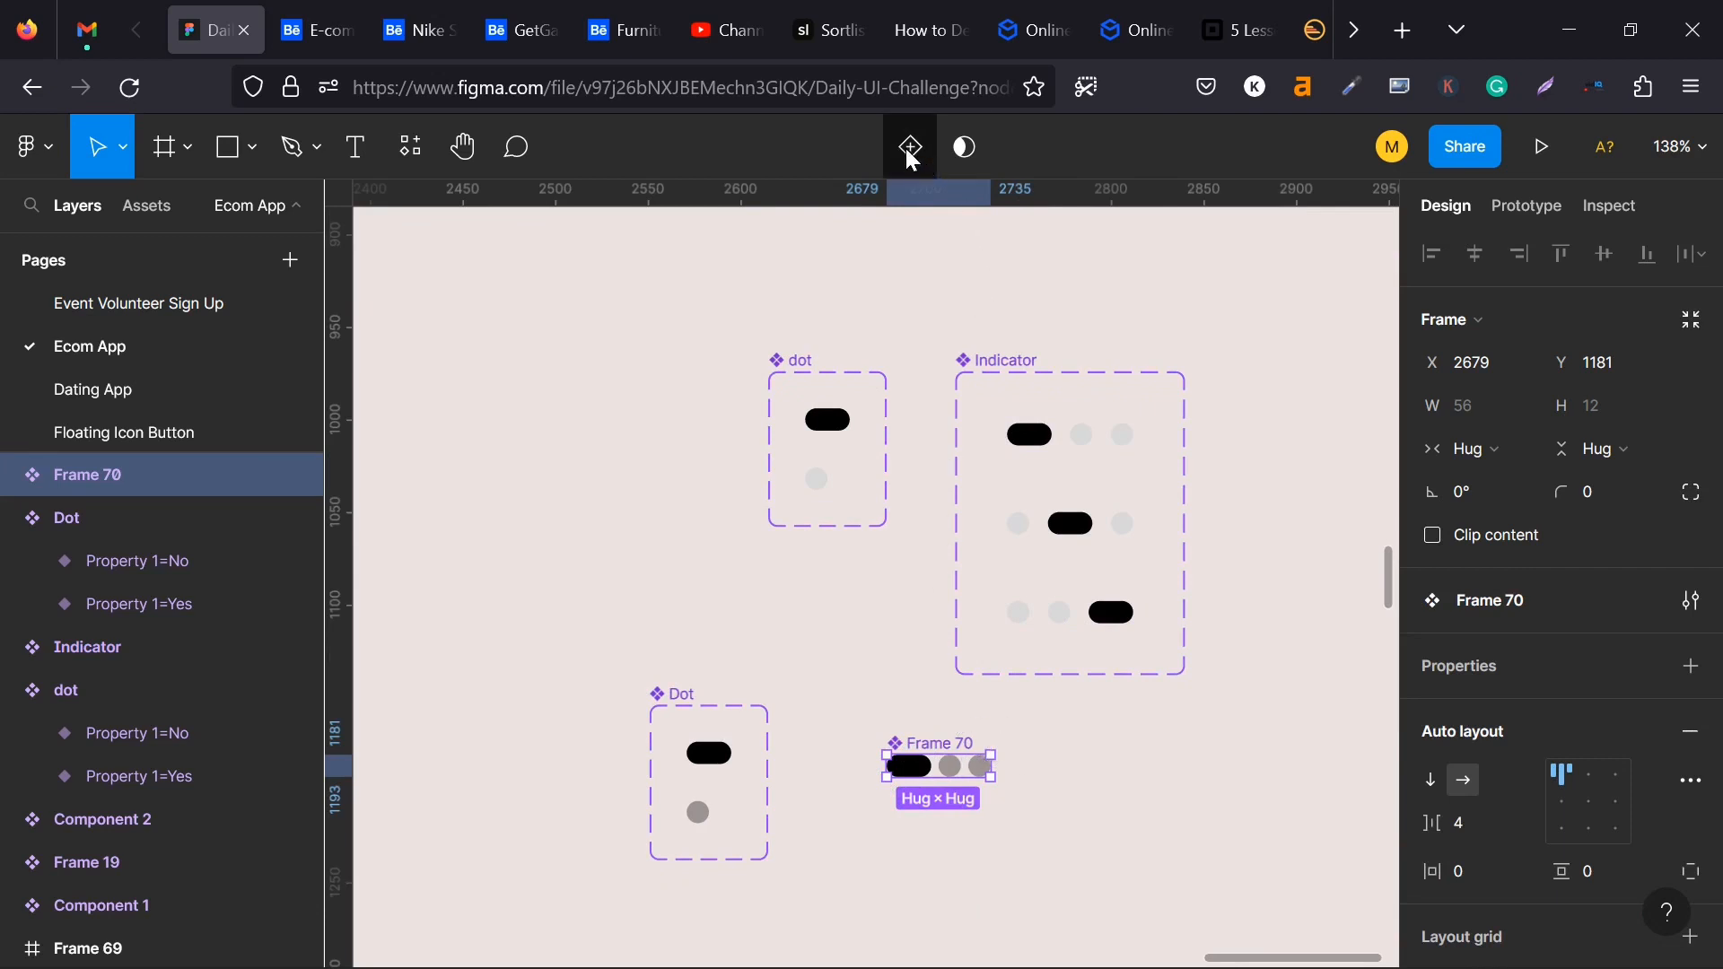
left_click(912, 155)
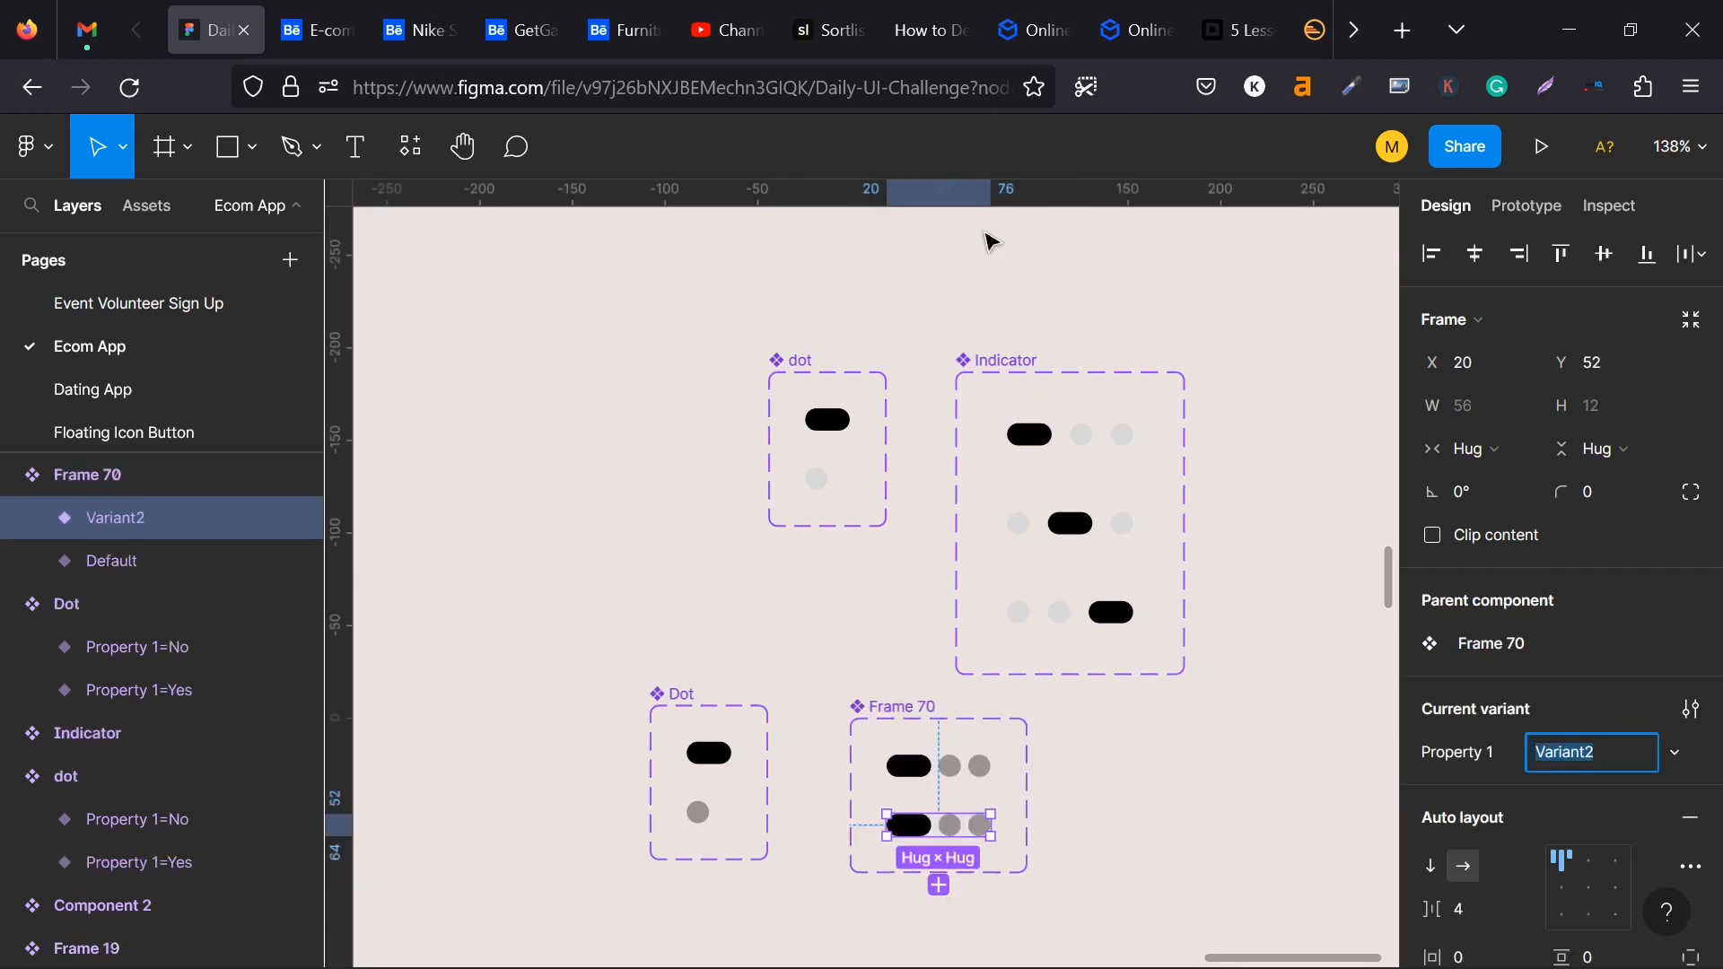
left_click(939, 887)
scroll(1062, 735, "down", 2)
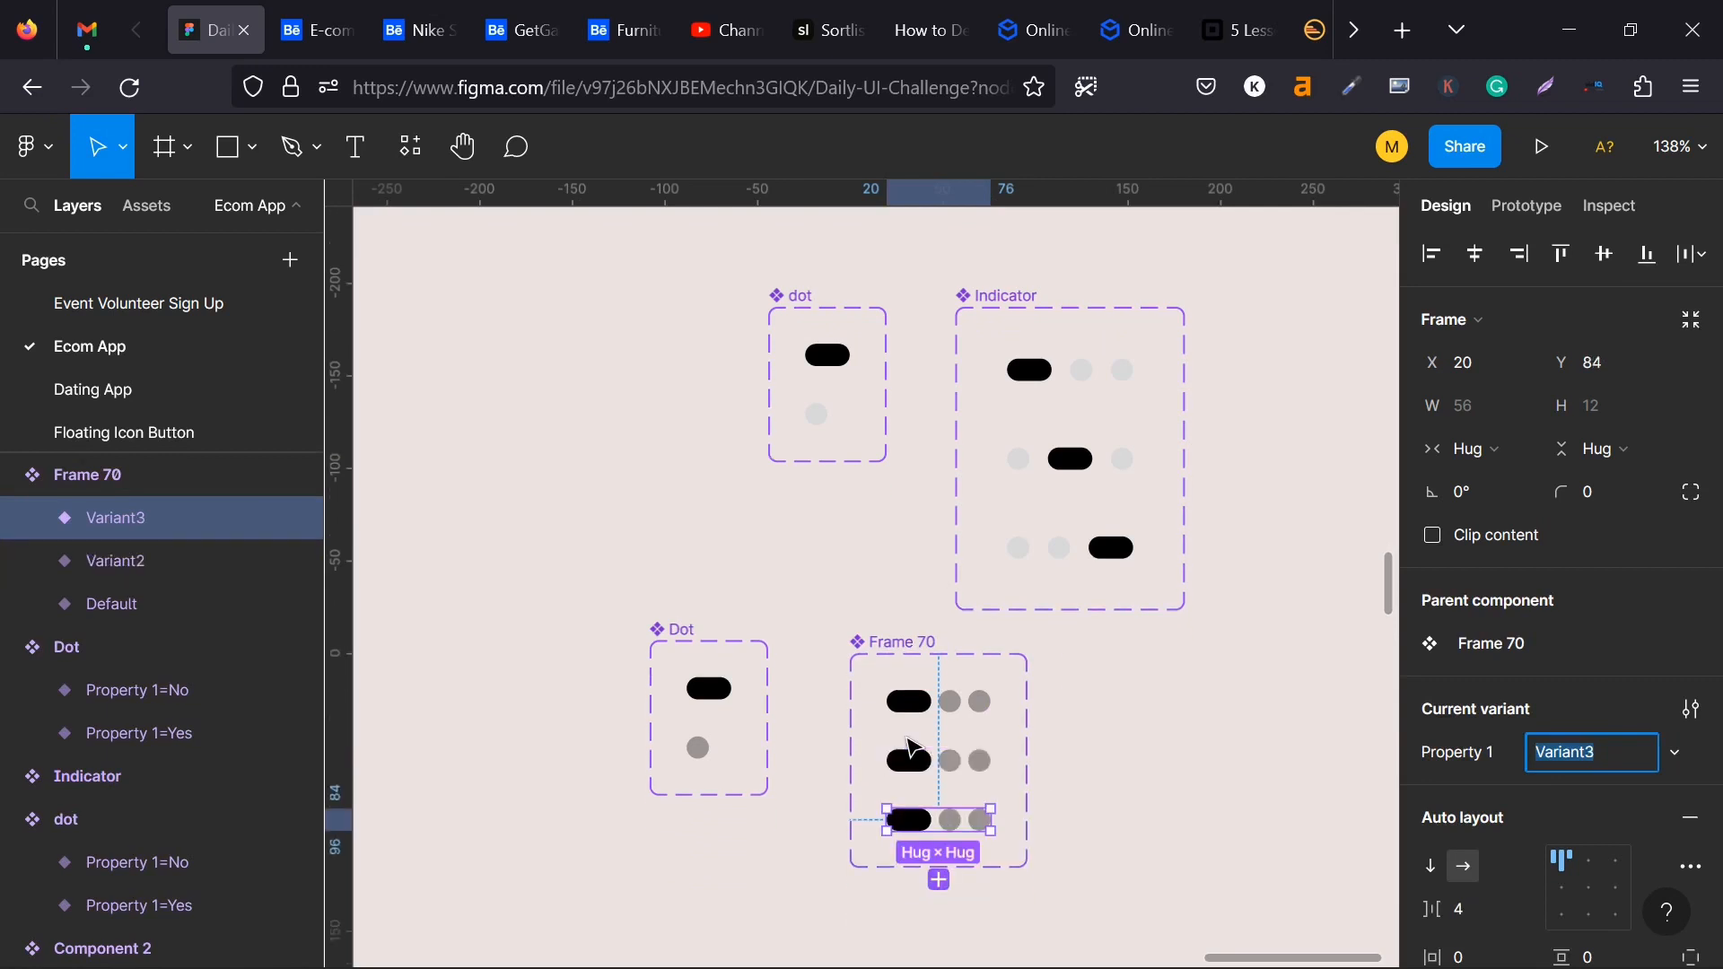
- In Variant2 of the three-dot component, switch the first dot to the circle and the middle dot to the pill
left_click(933, 775)
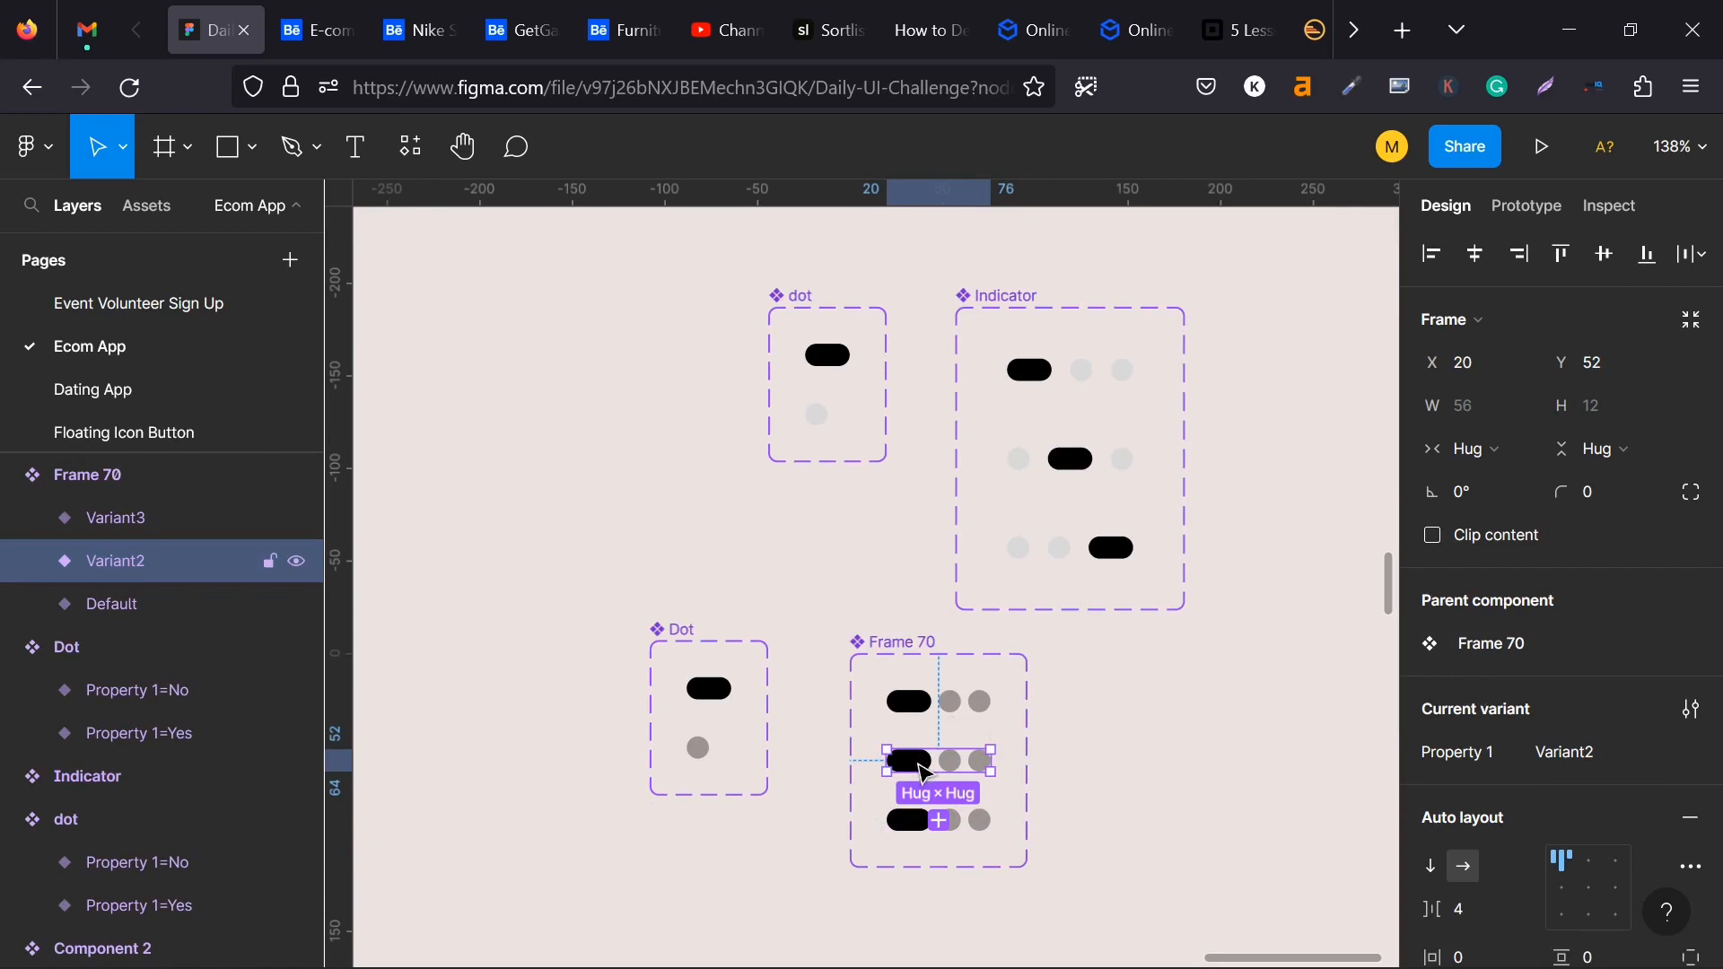
double_click(924, 770)
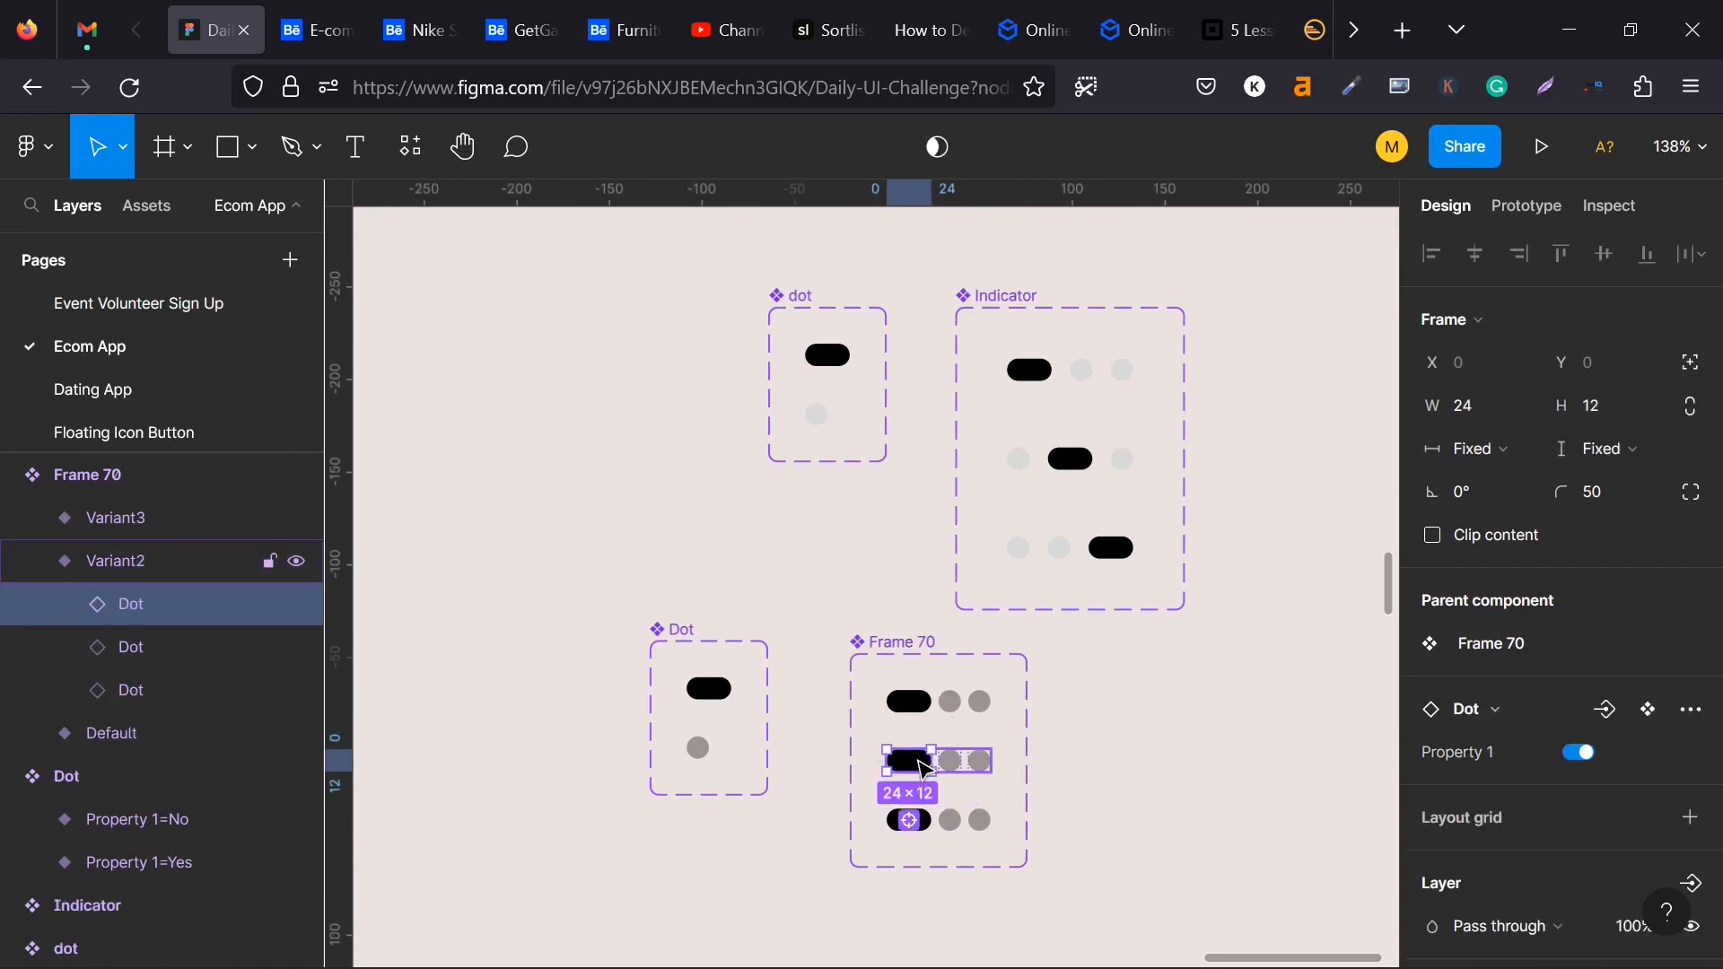
left_click(1581, 753)
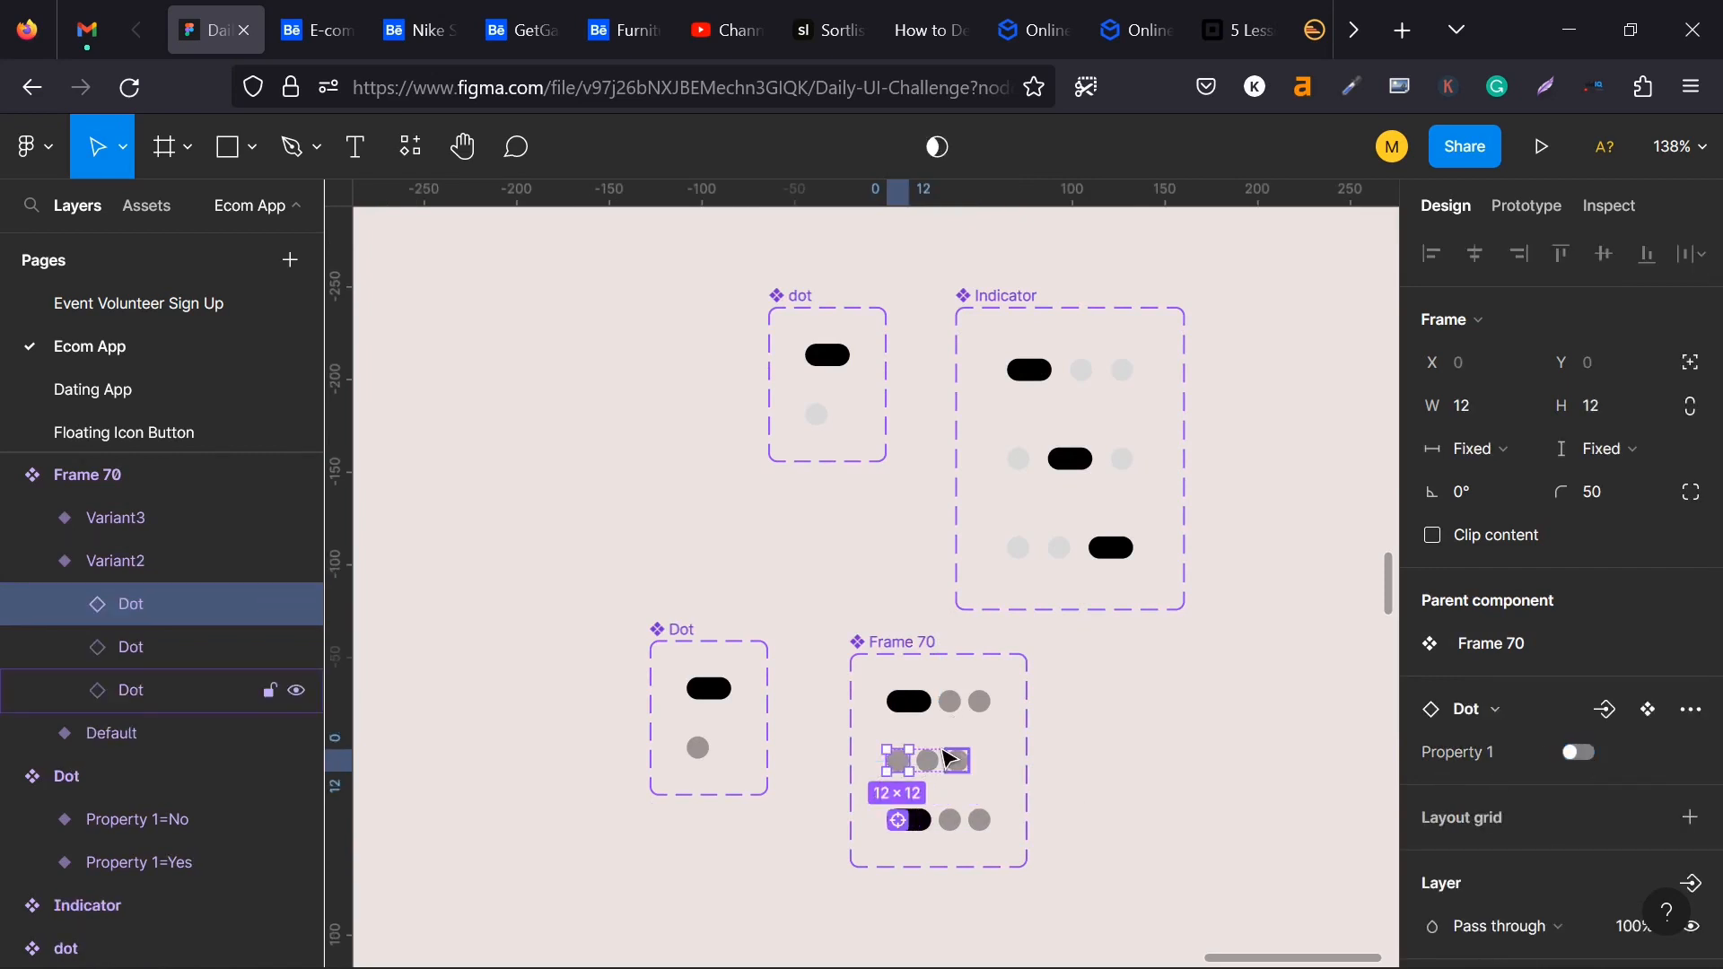
left_click(928, 761)
left_click(1581, 753)
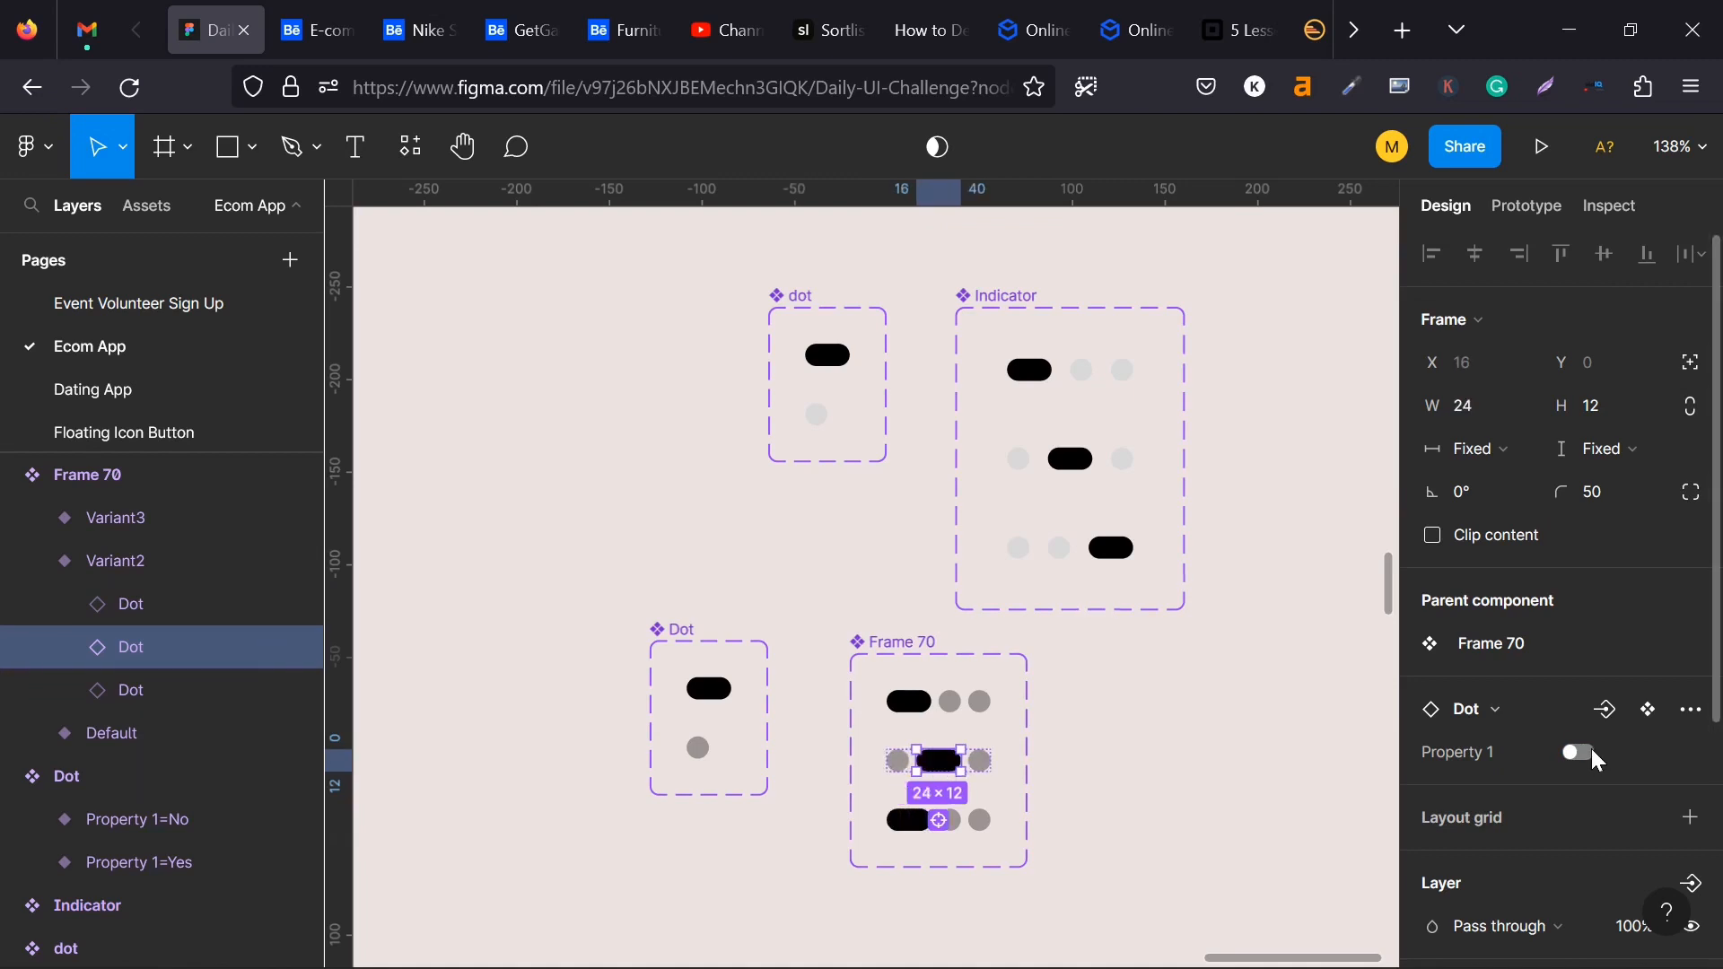
- In Variant3 of the three-dot component, switch the first dot to the circle and the last dot to the pill
double_click(910, 823)
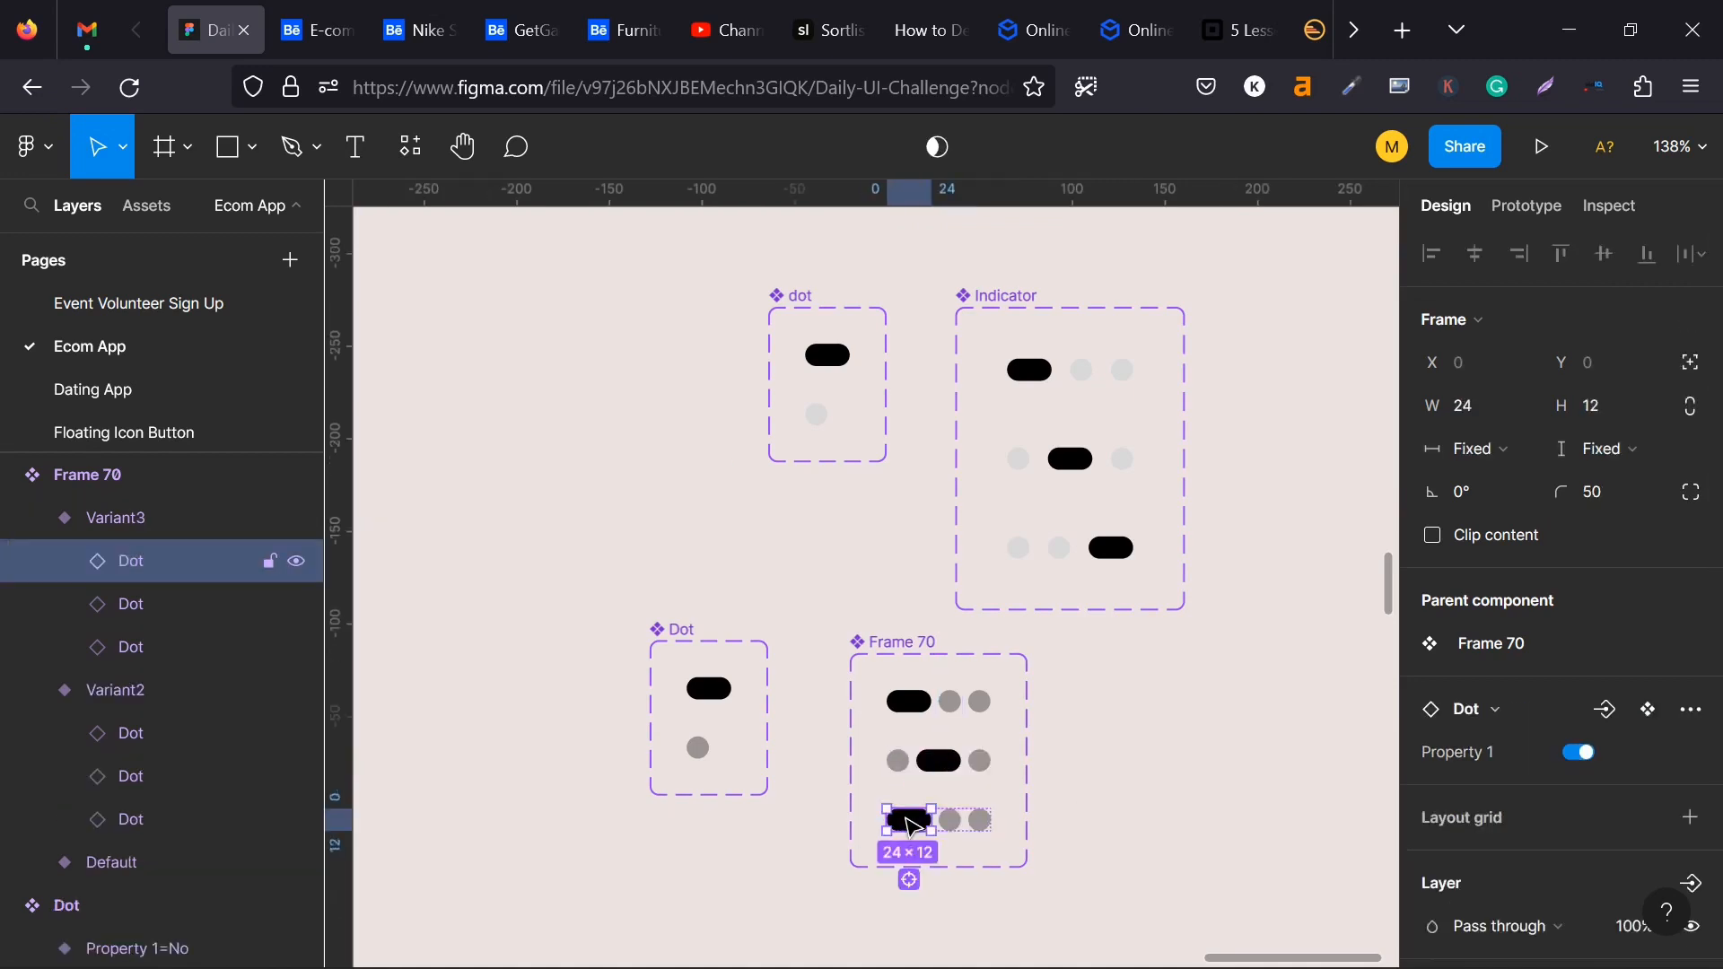
left_click(1580, 753)
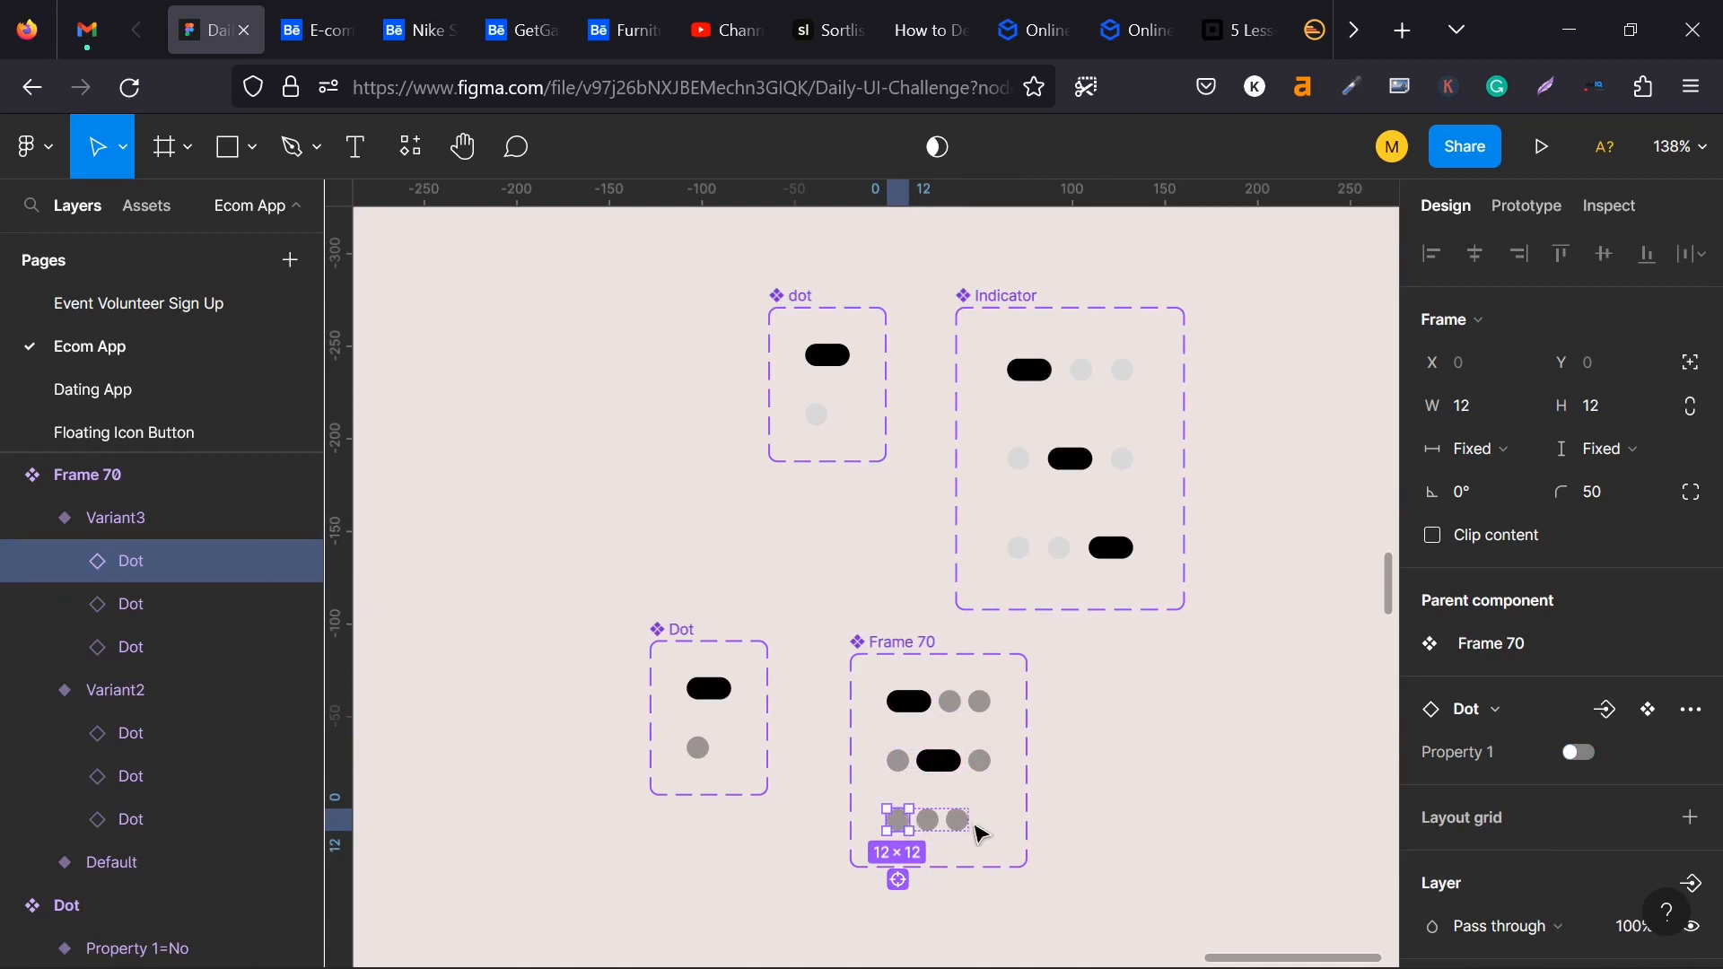
left_click(957, 820)
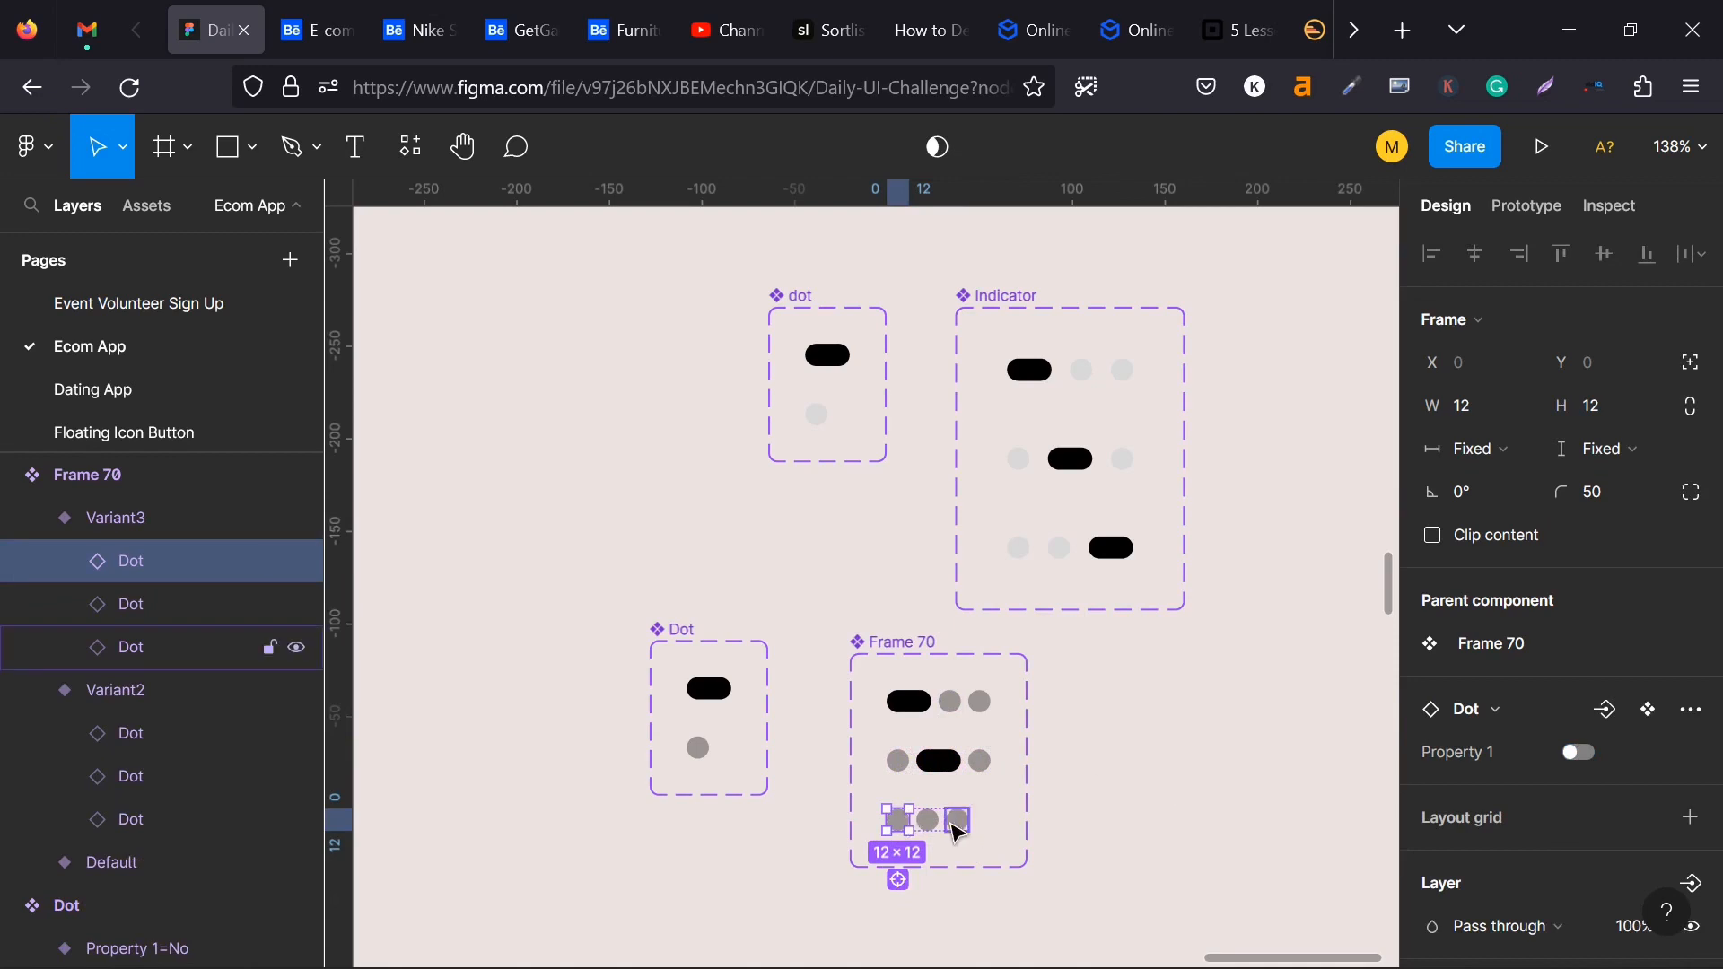
left_click(1587, 758)
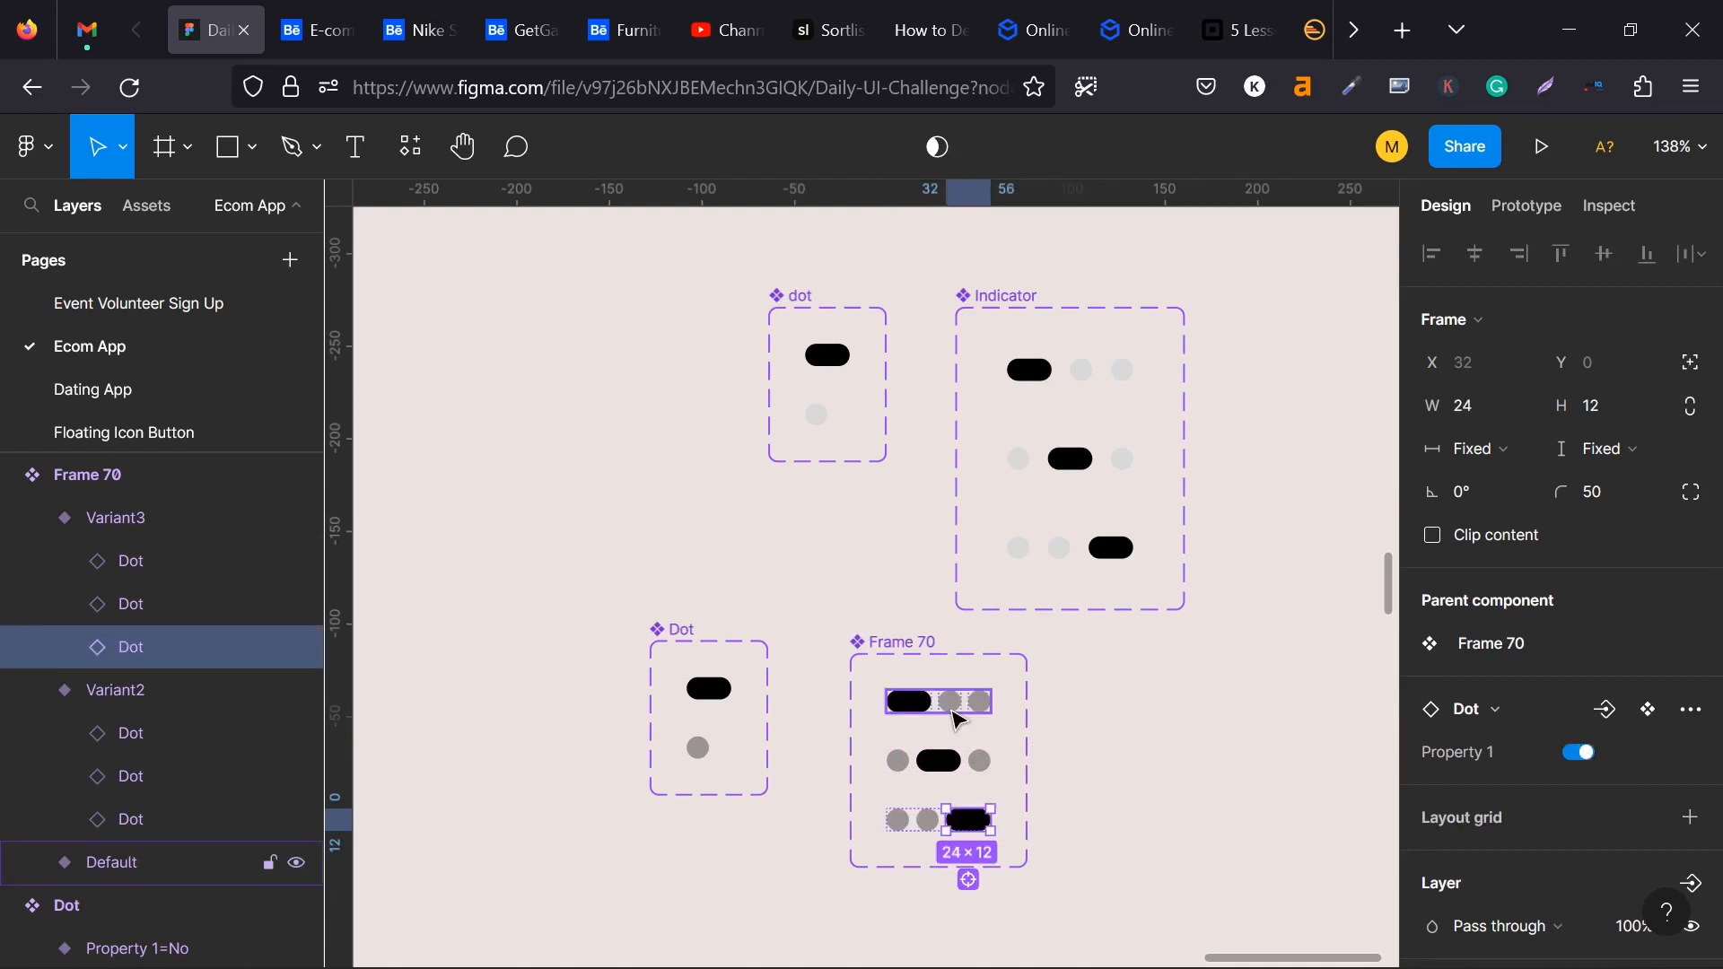
left_click(887, 639)
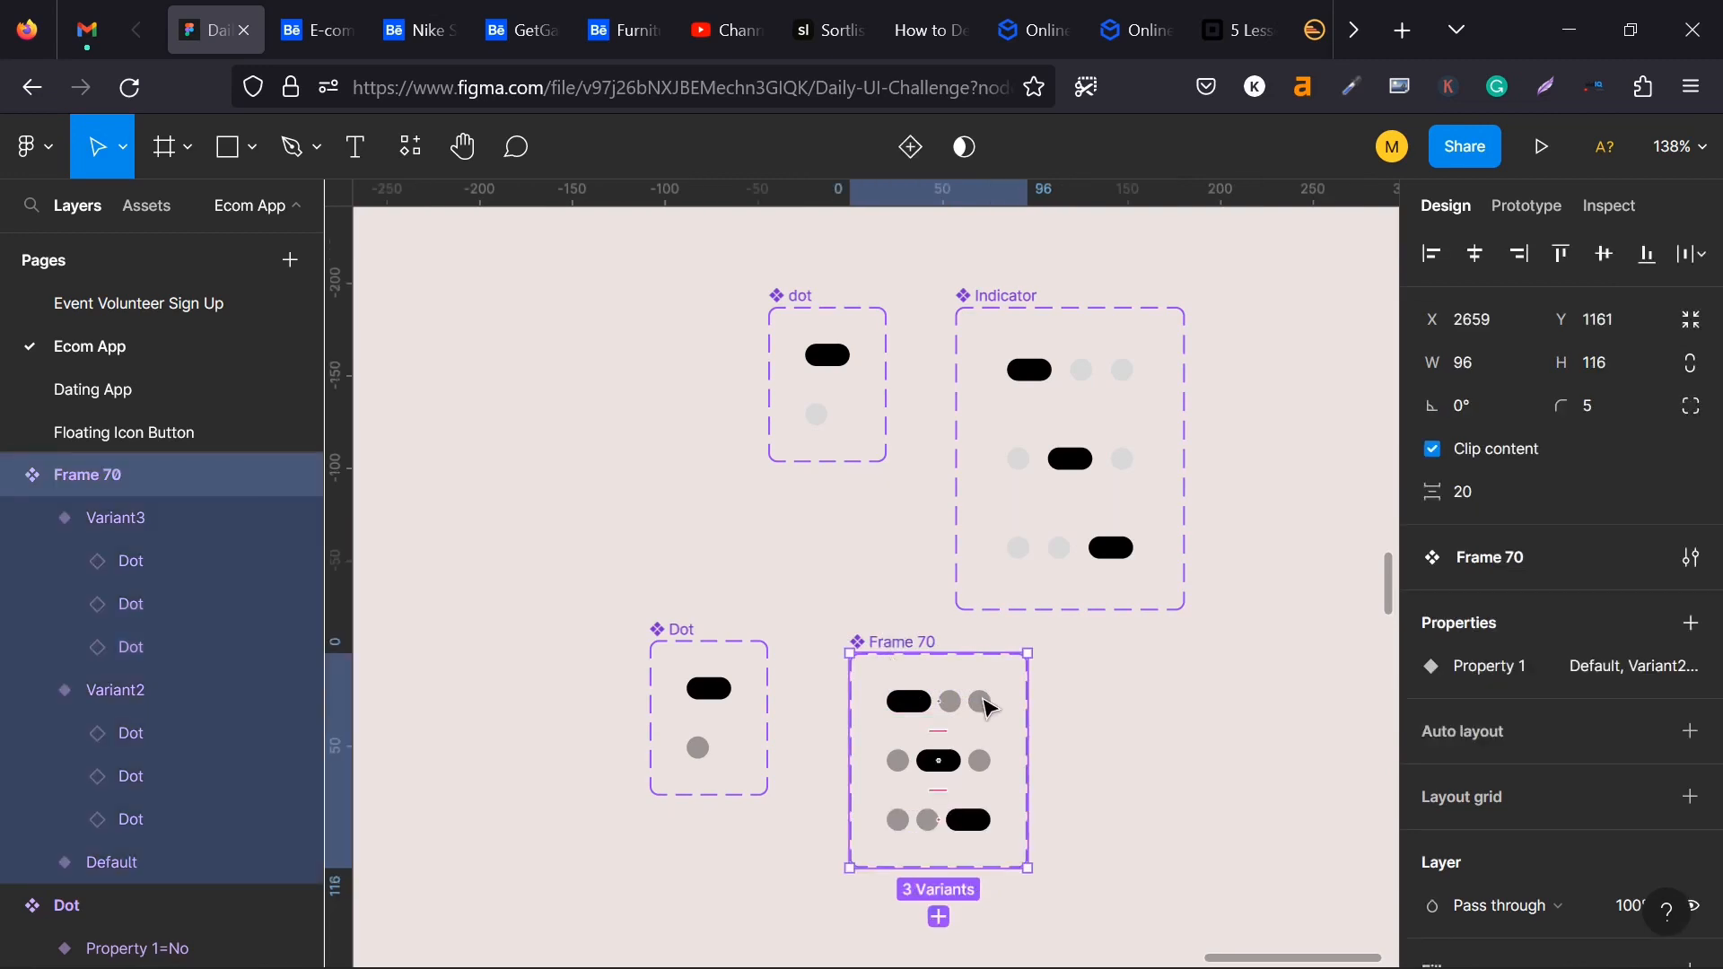
scroll(985, 711, "down", 2)
scroll(984, 714, "down", 1, "ctrl")
double_click(963, 756)
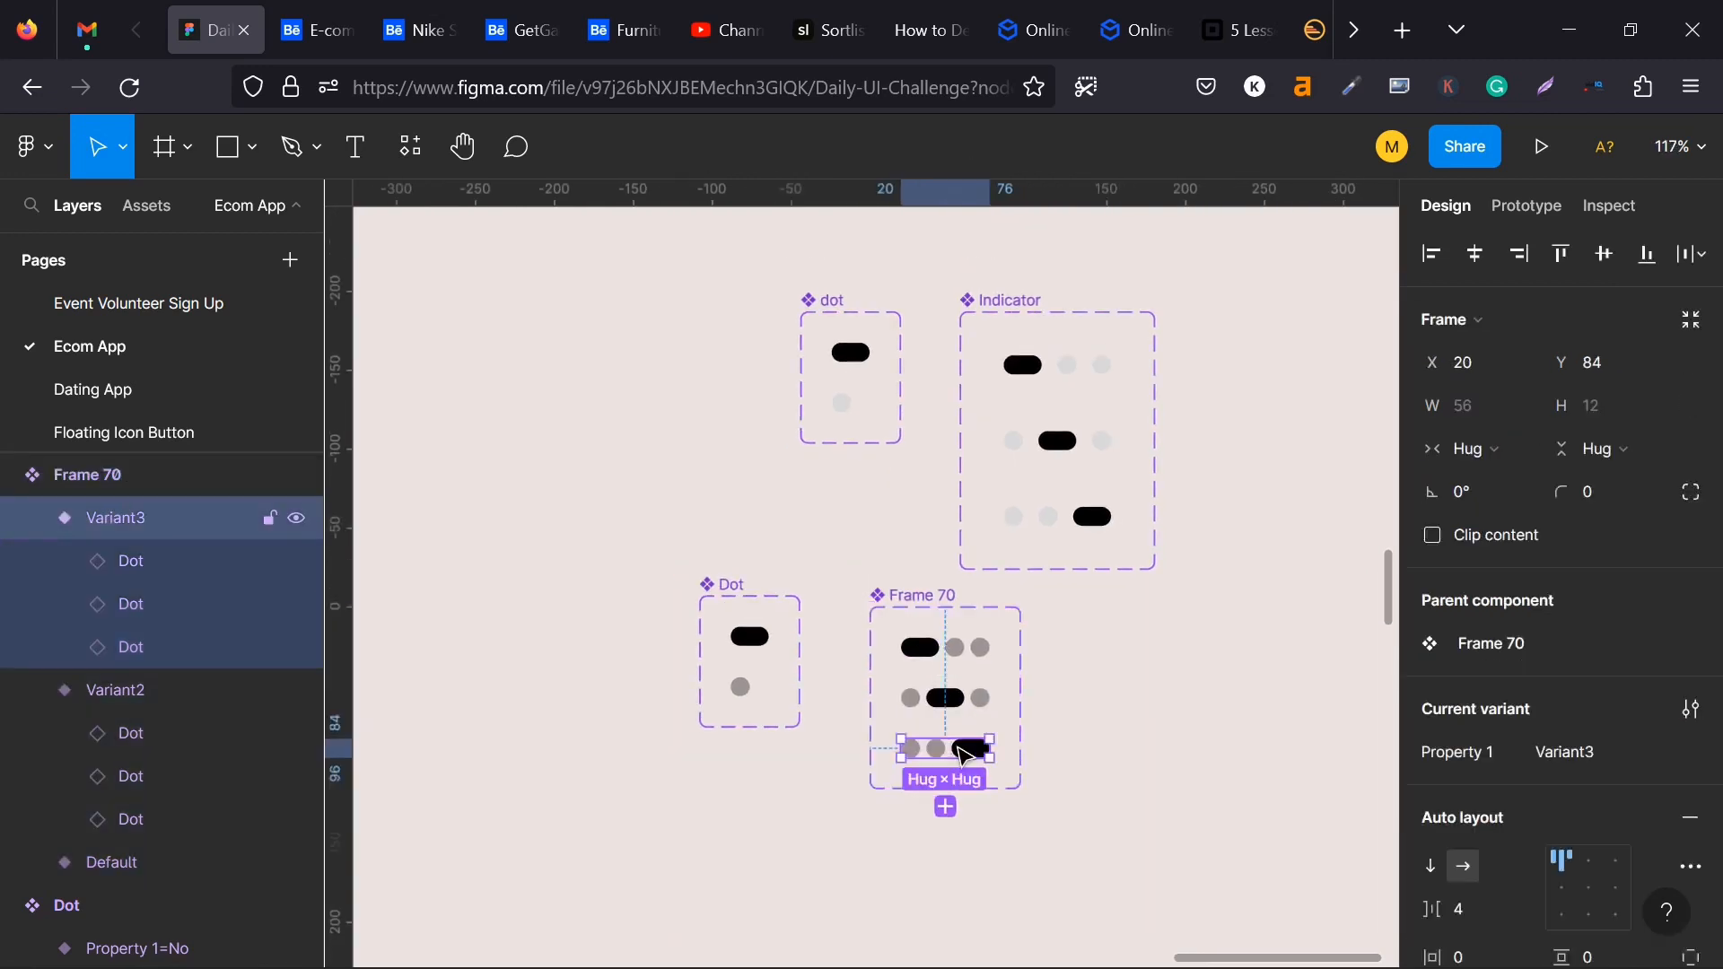
left_click(1457, 407)
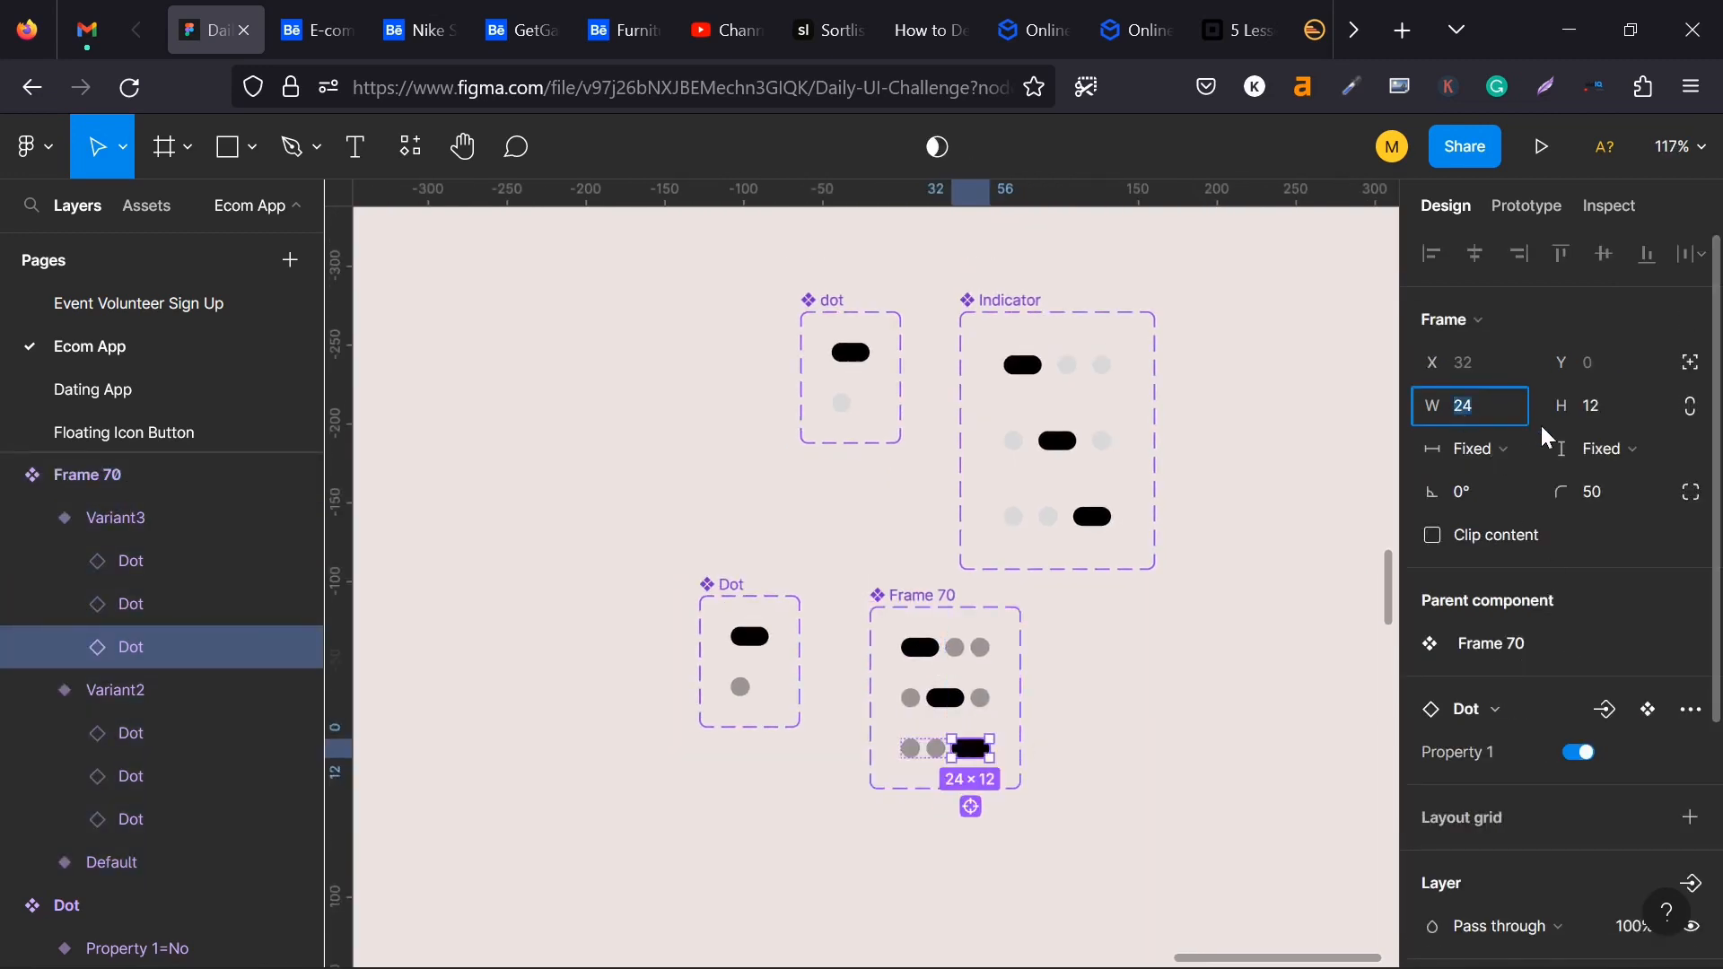
left_click(1204, 678)
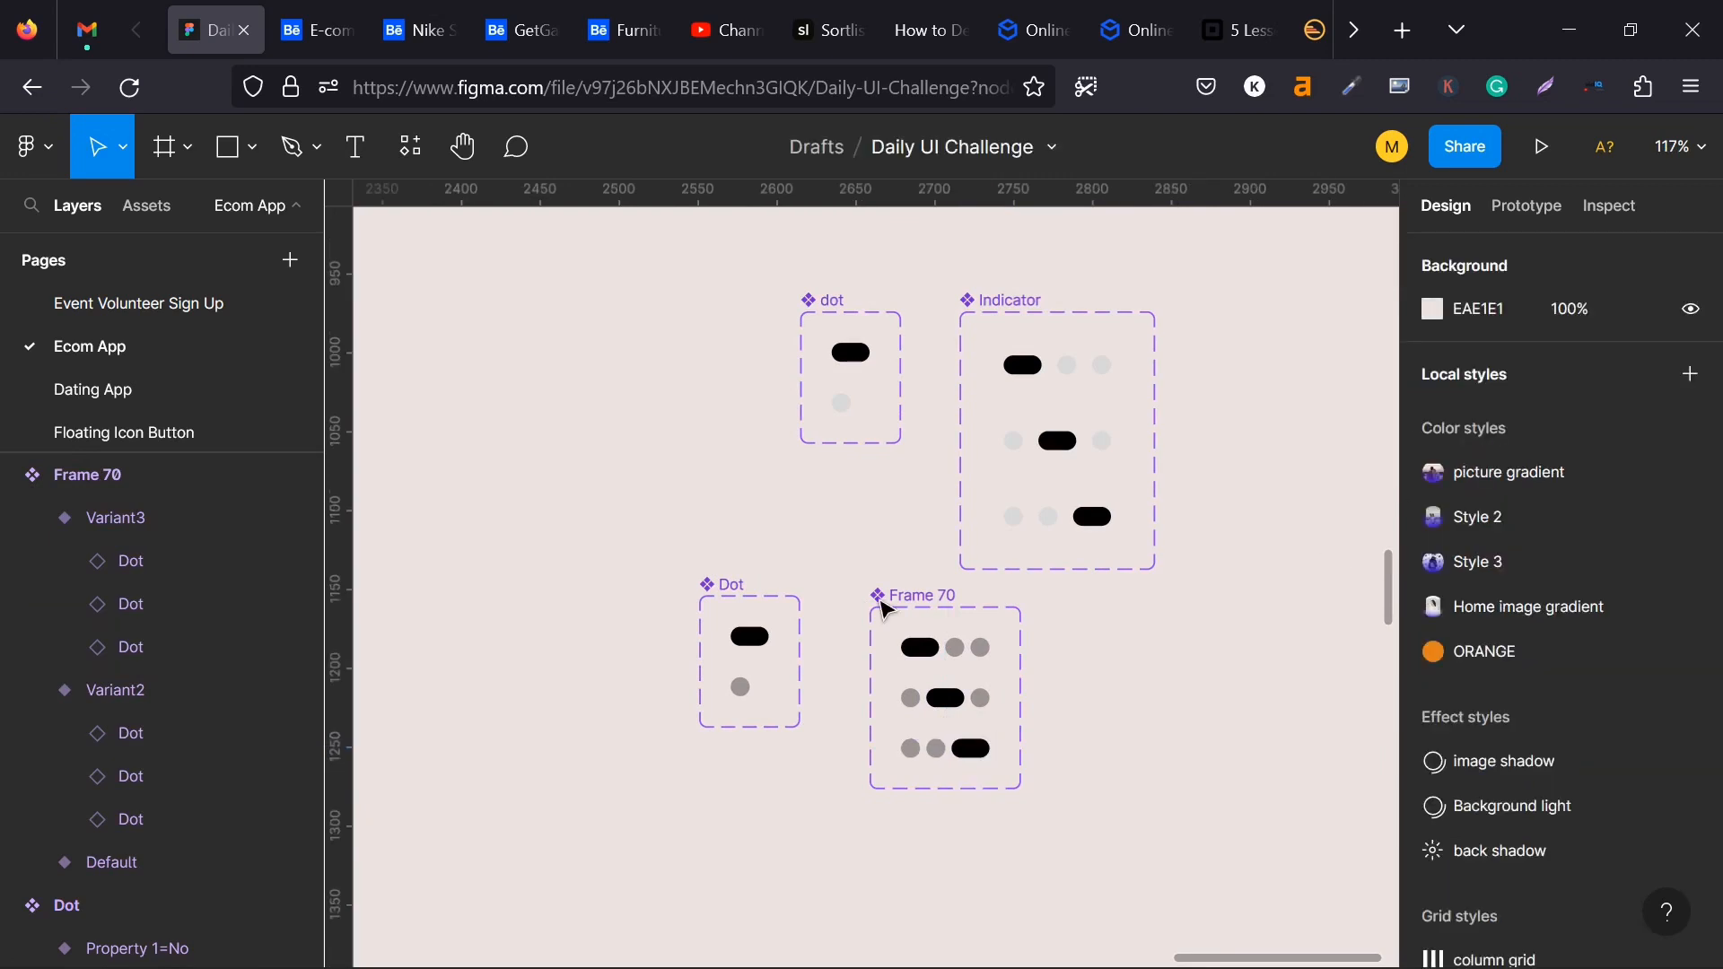
- Duplicate the purple card frame Frame 69 and place the copy above it at about X 2615, Y 1348
scroll(981, 704, "down", 1, "ctrl")
scroll(980, 704, "down", 3, "ctrl")
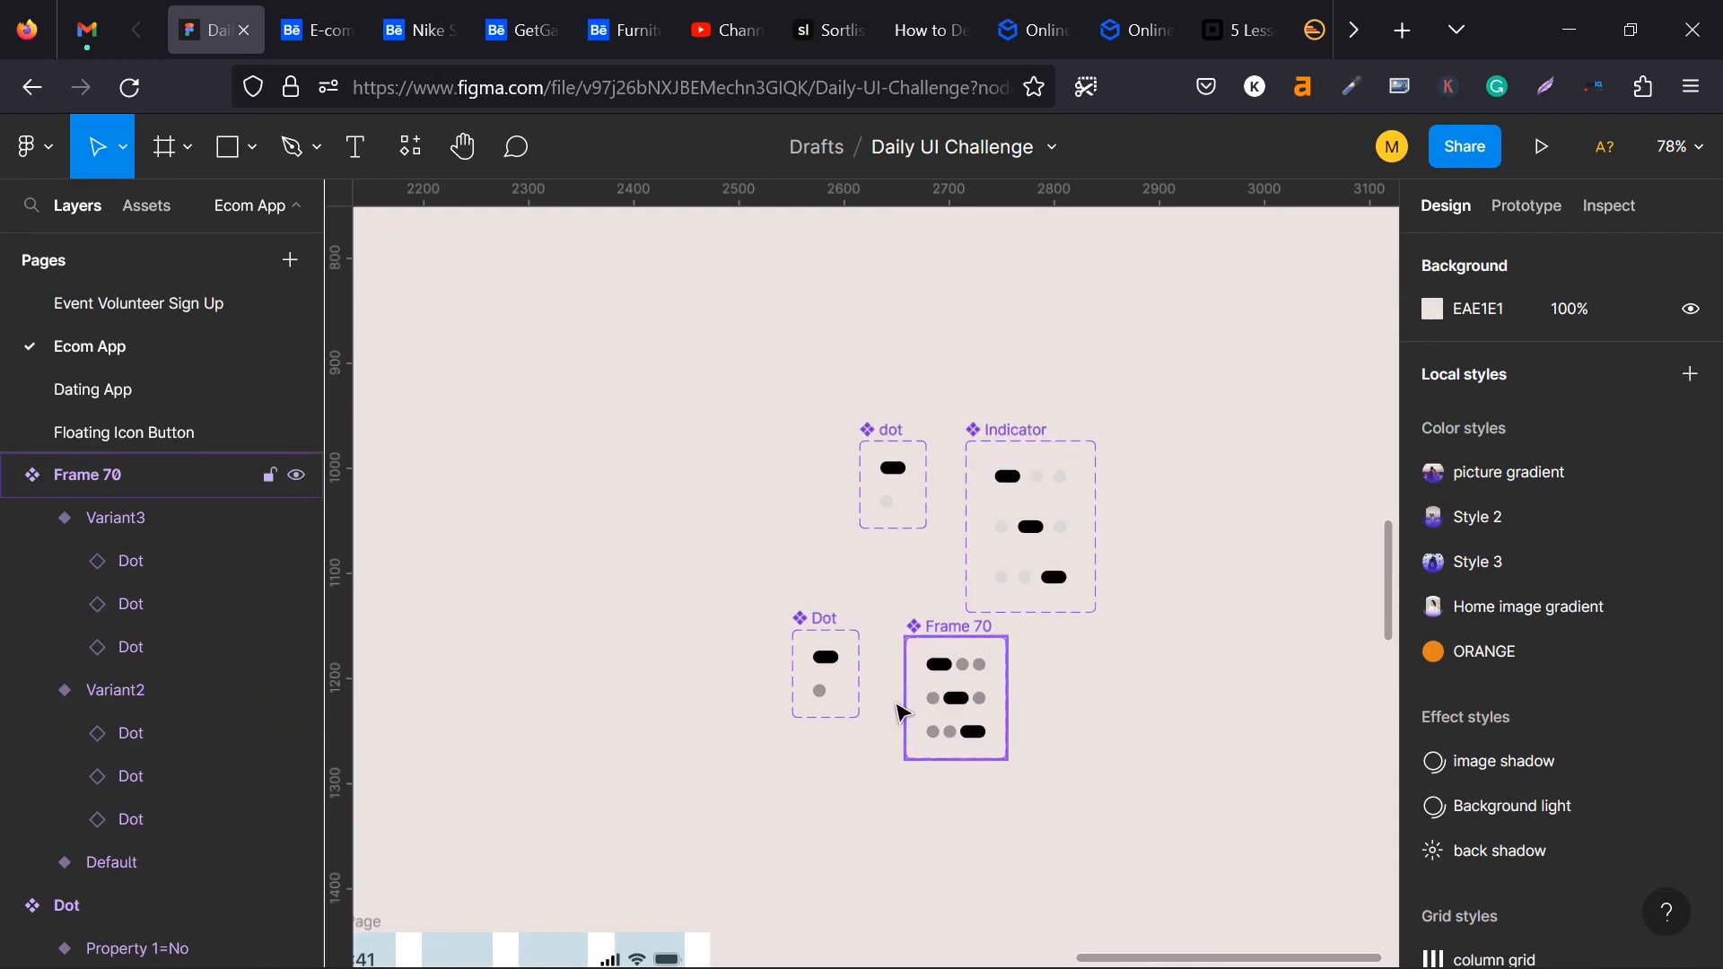
scroll(937, 725, "down", 5)
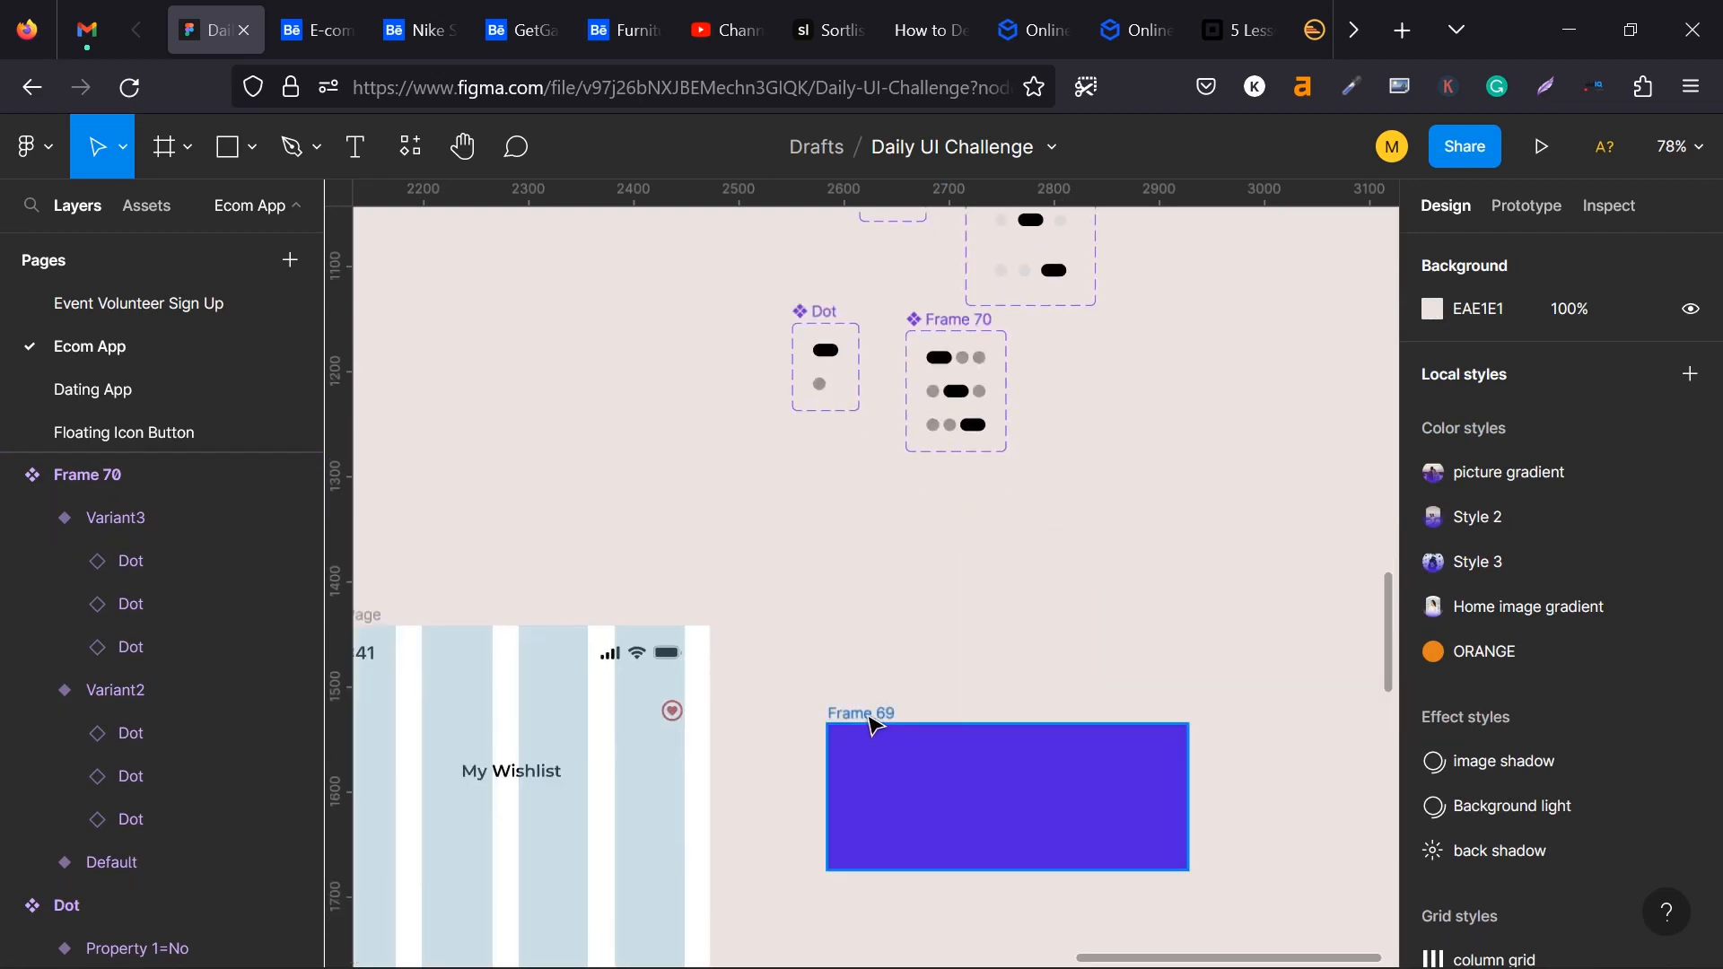
left_click(875, 725)
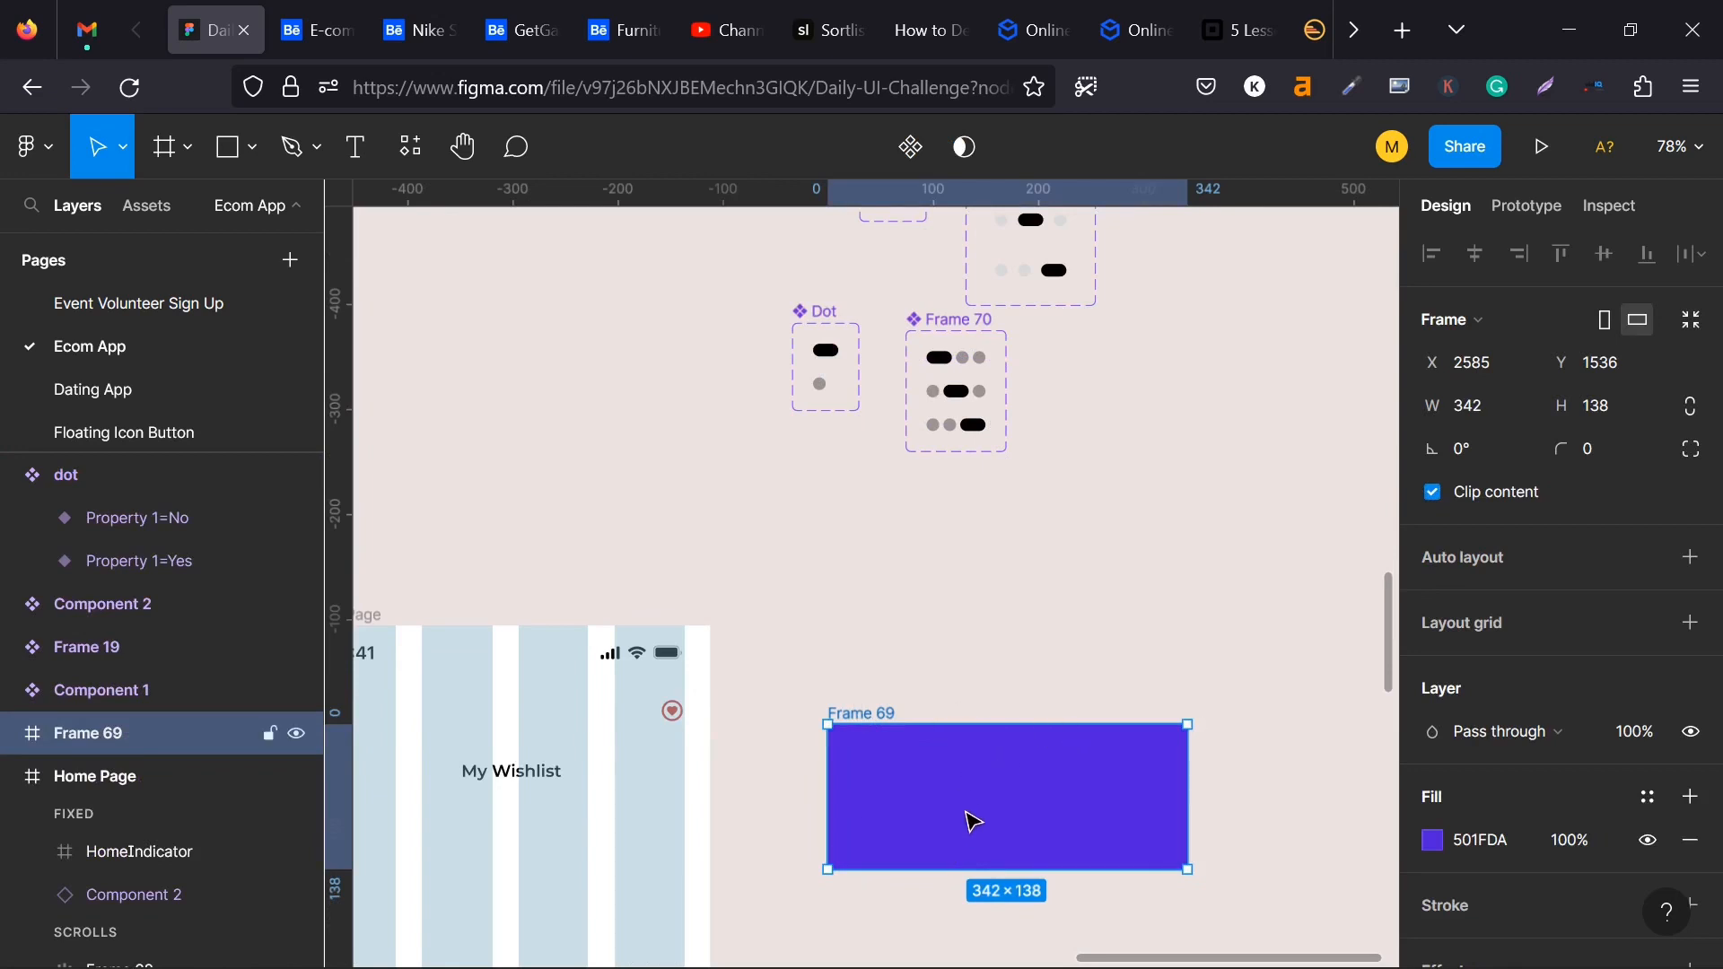
left_click_drag(964, 821, 999, 623, "alt")
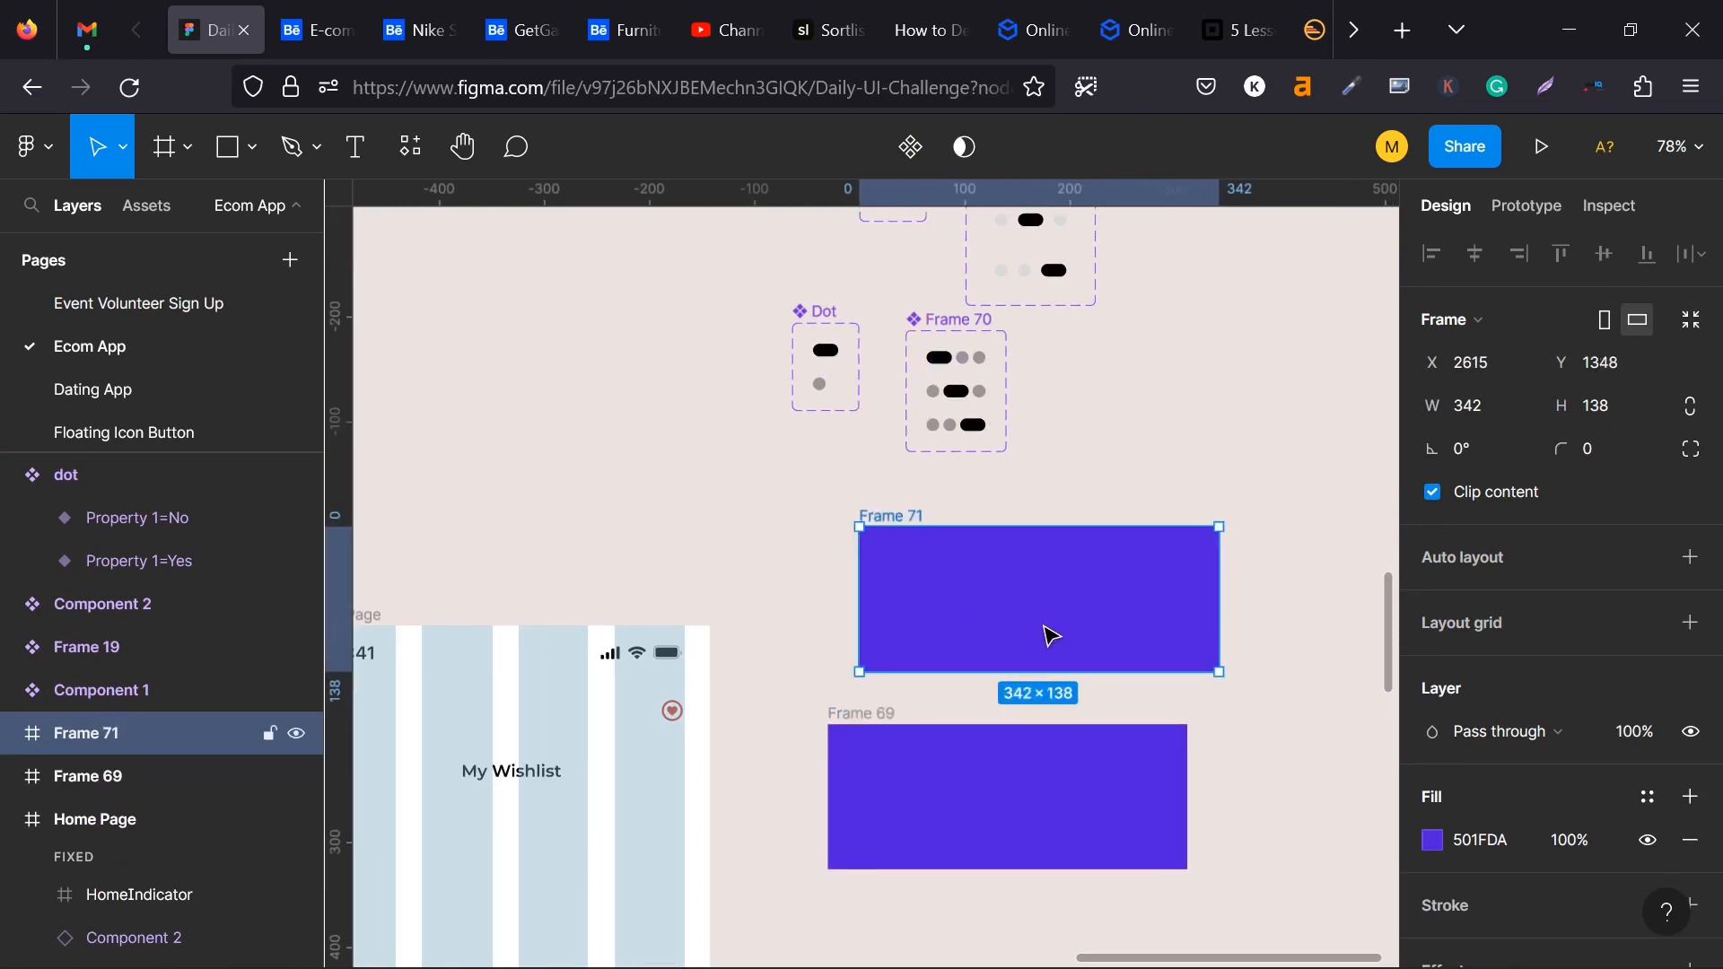
- Change the duplicated card frame's fill to white, FFFFFF
scroll(1468, 763, "down", 2)
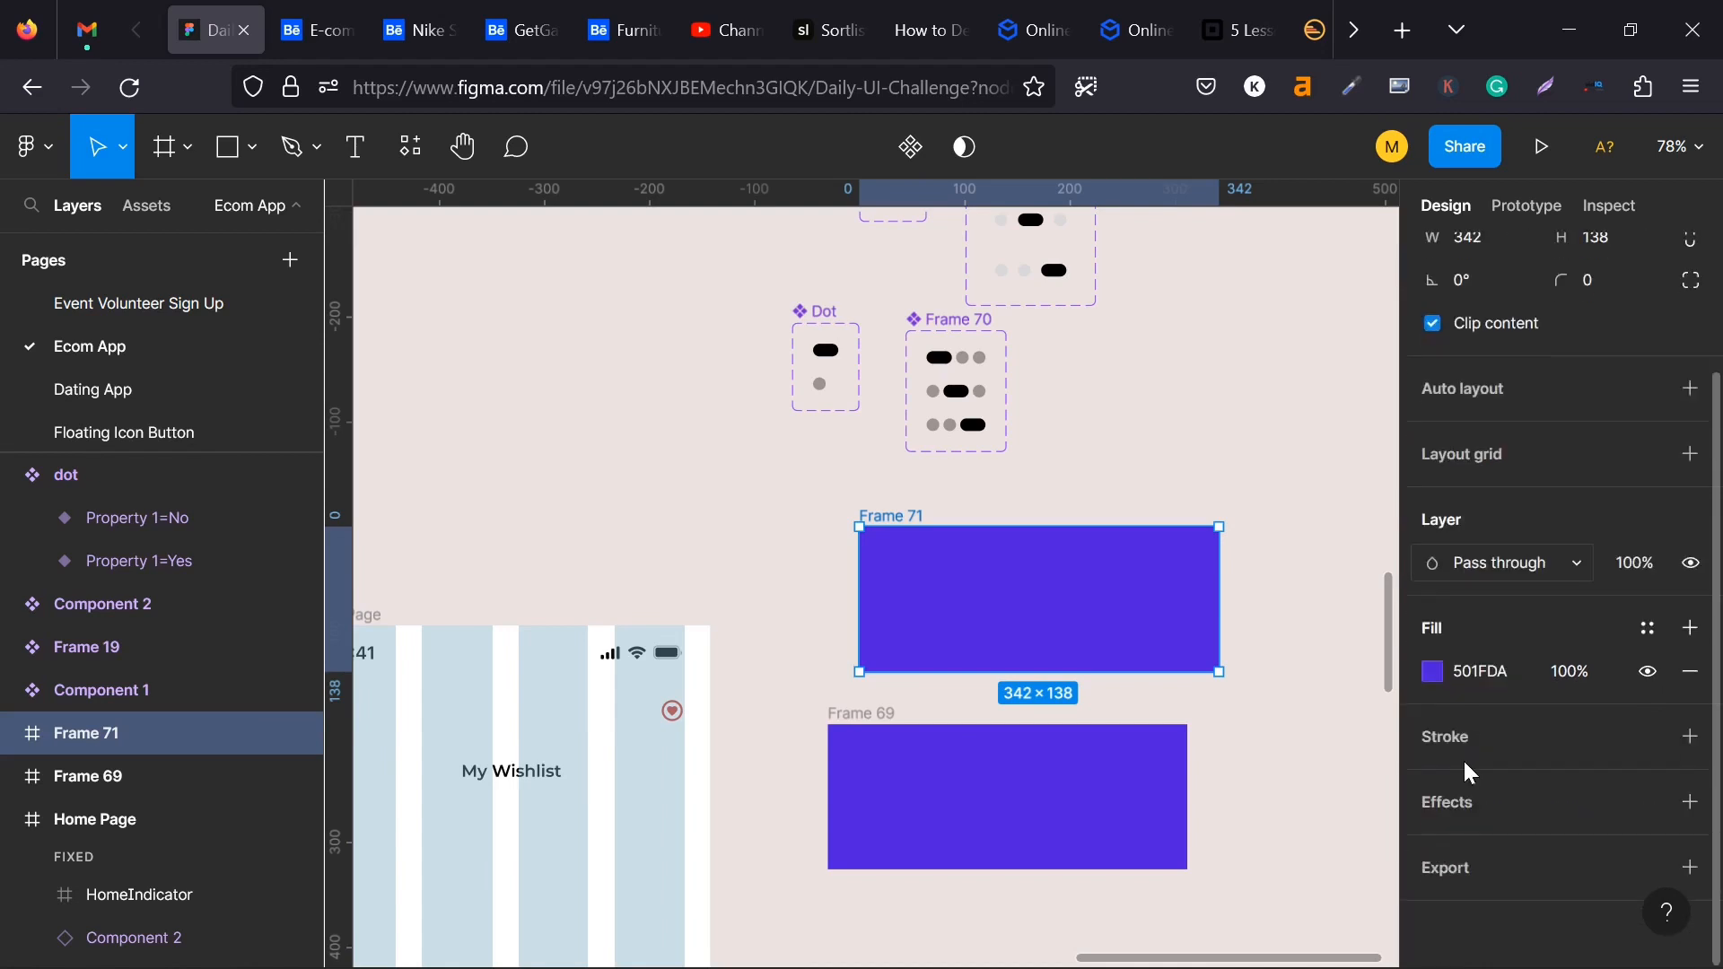
left_click(1433, 673)
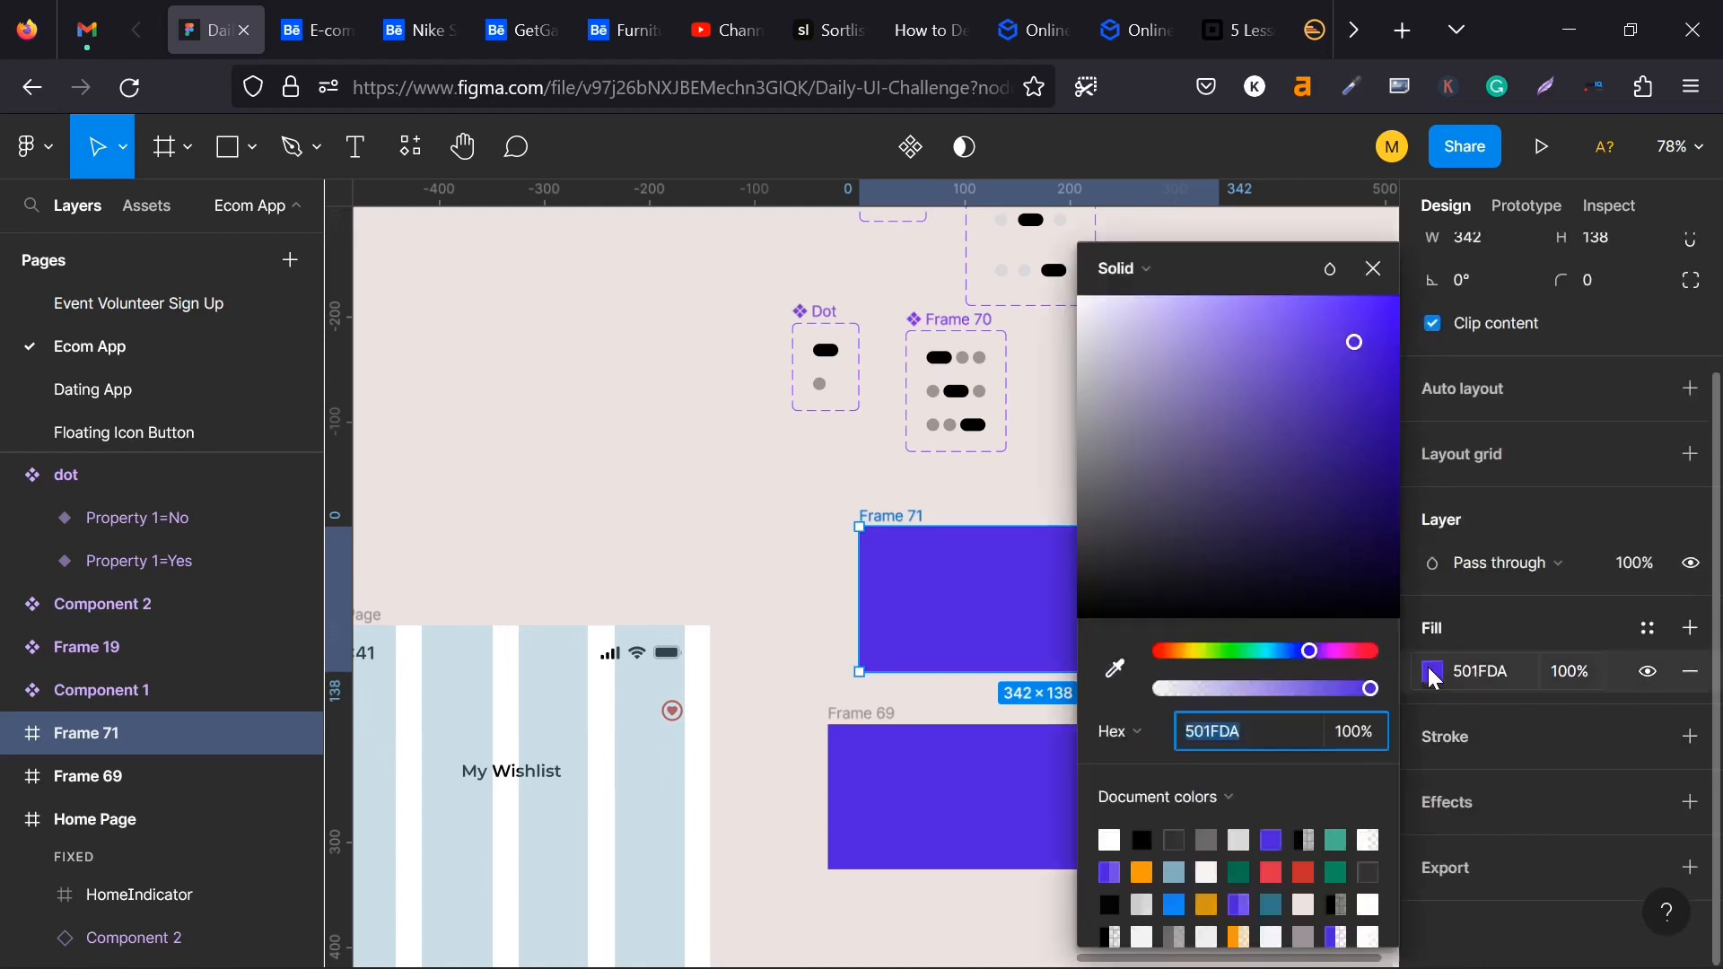
left_click(1109, 840)
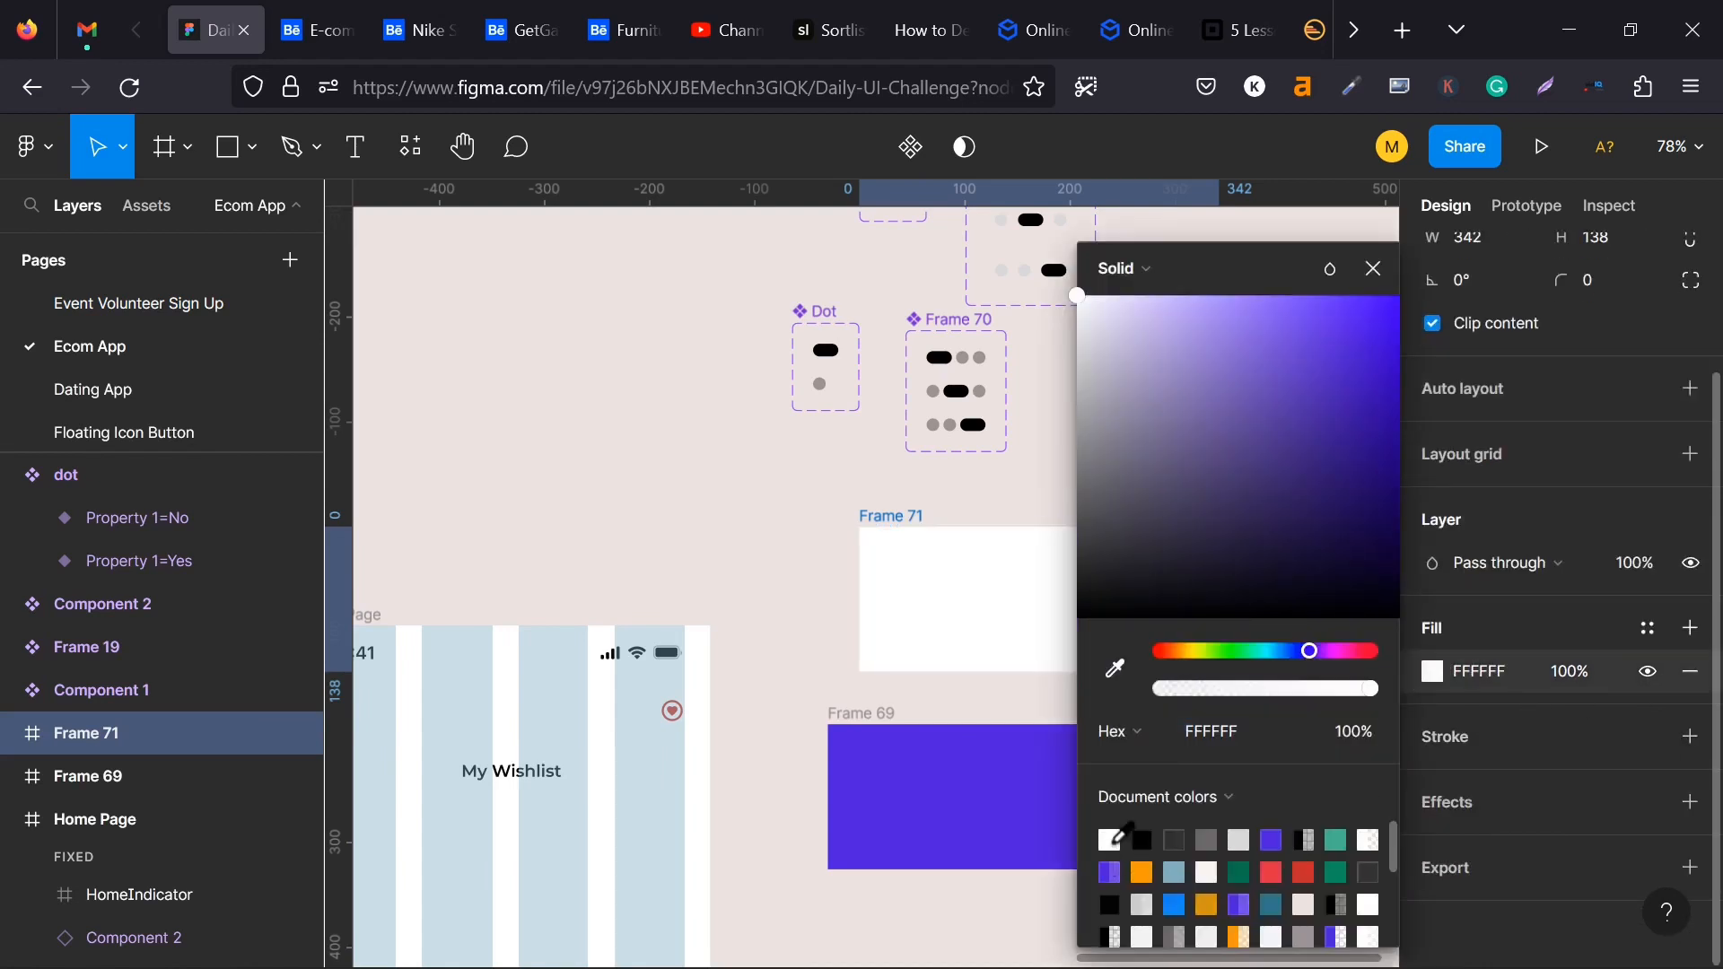
- Move the purple card frame Frame 69 straight down to about X 2583, Y 1614, widening the gap below the white card
left_click(802, 579)
left_click(1032, 639)
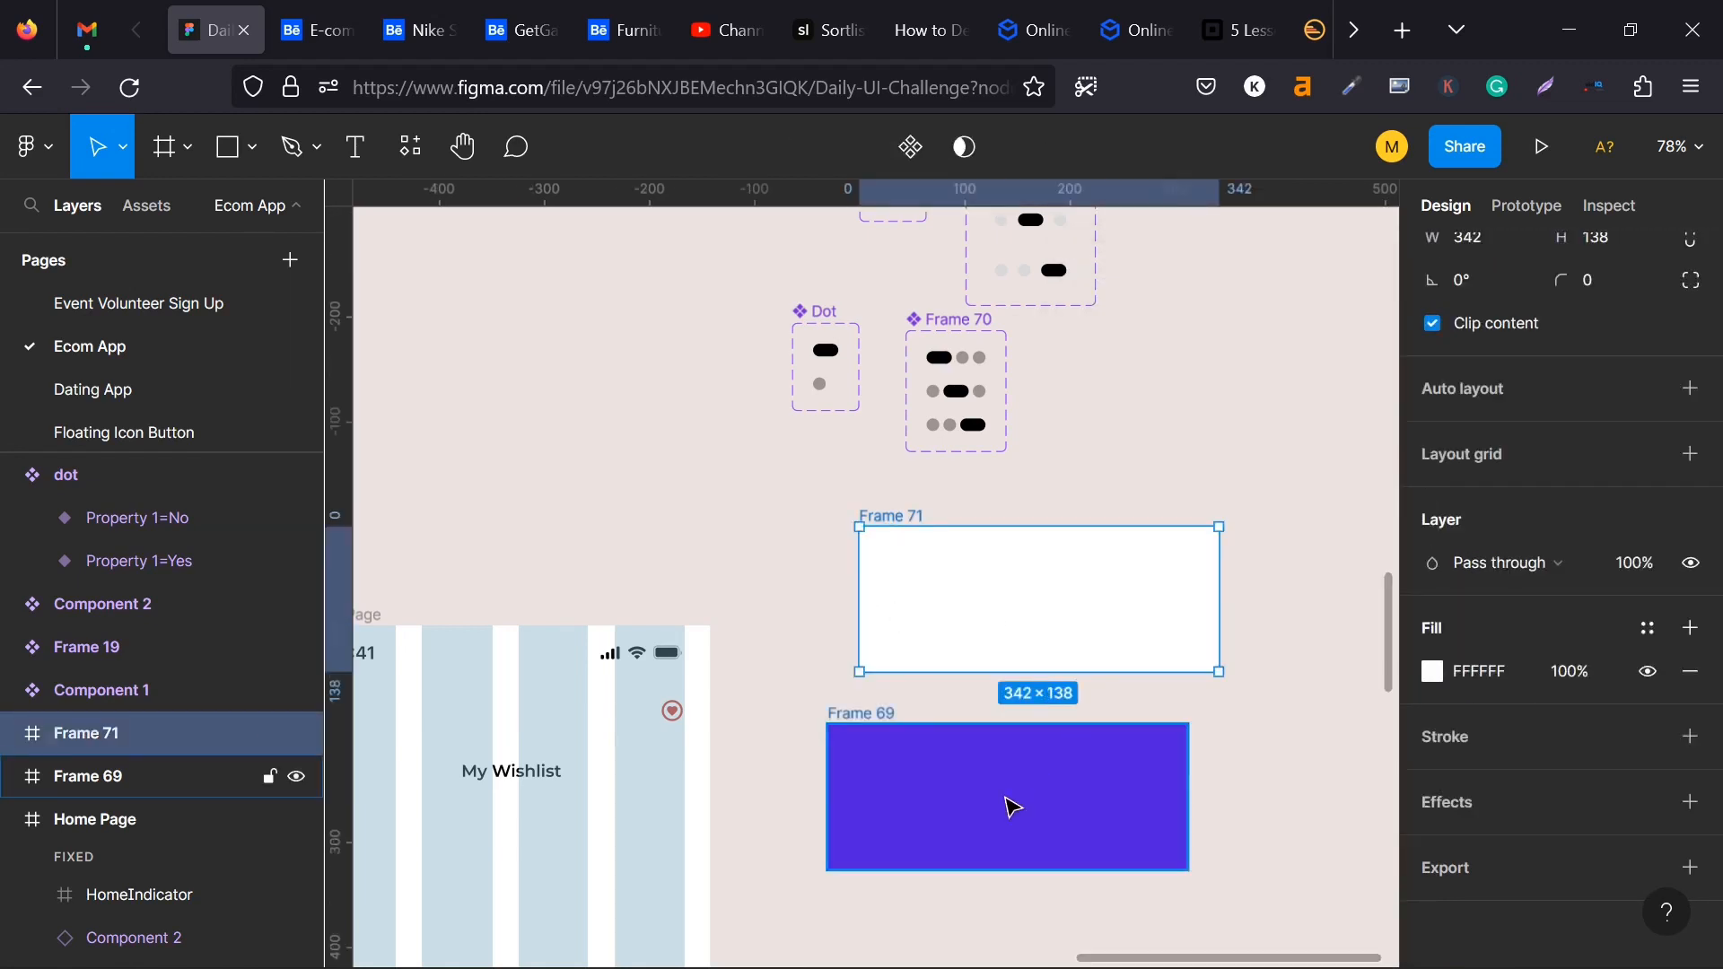
left_click(882, 728)
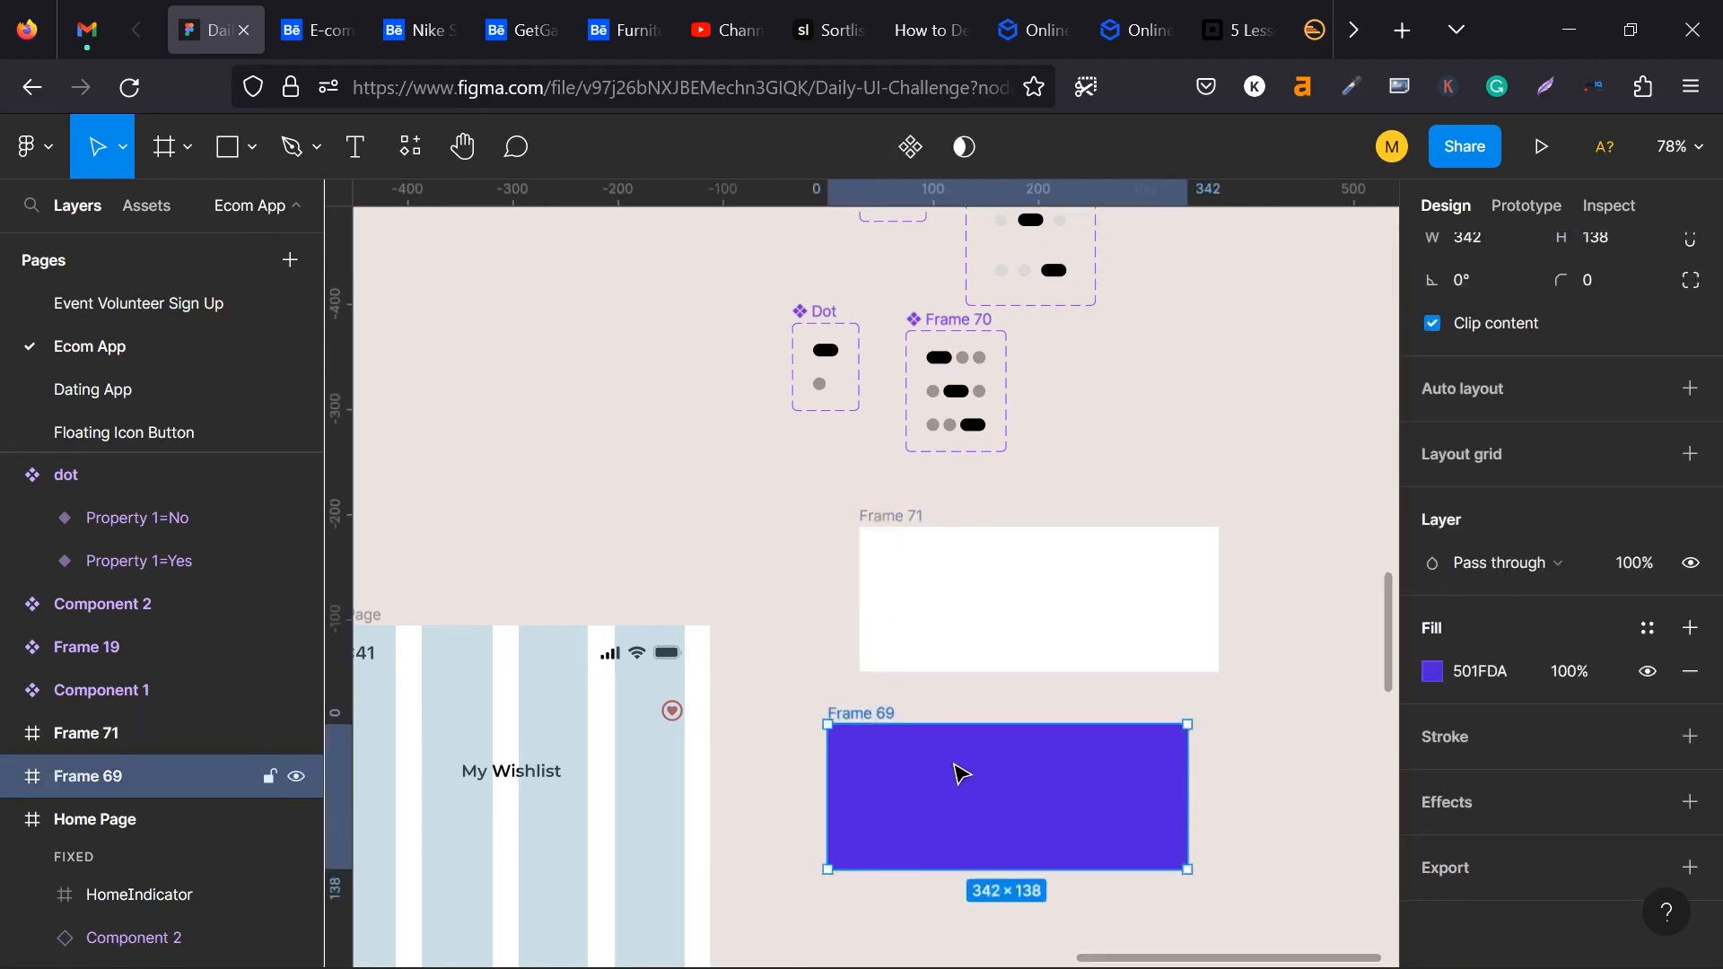
left_click_drag(953, 774, 952, 855)
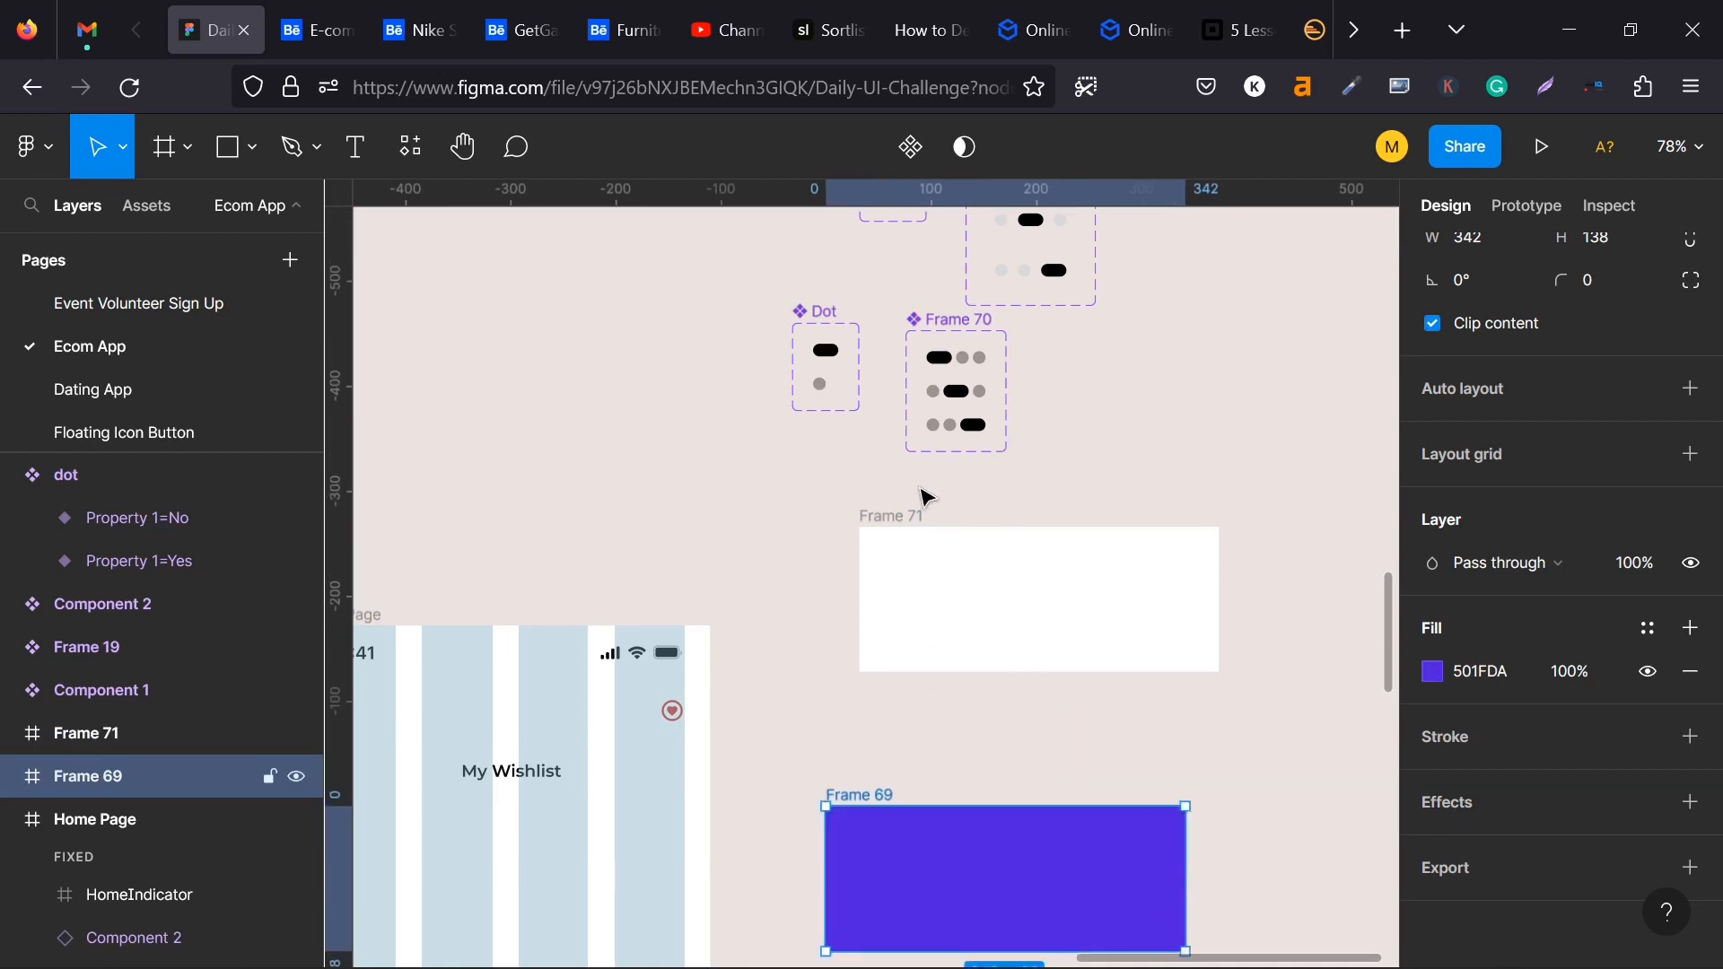
- Place a copy of the three-dot component's Default variant in the white card, aligned to its horizontal centre and bottom edge
left_click(958, 362)
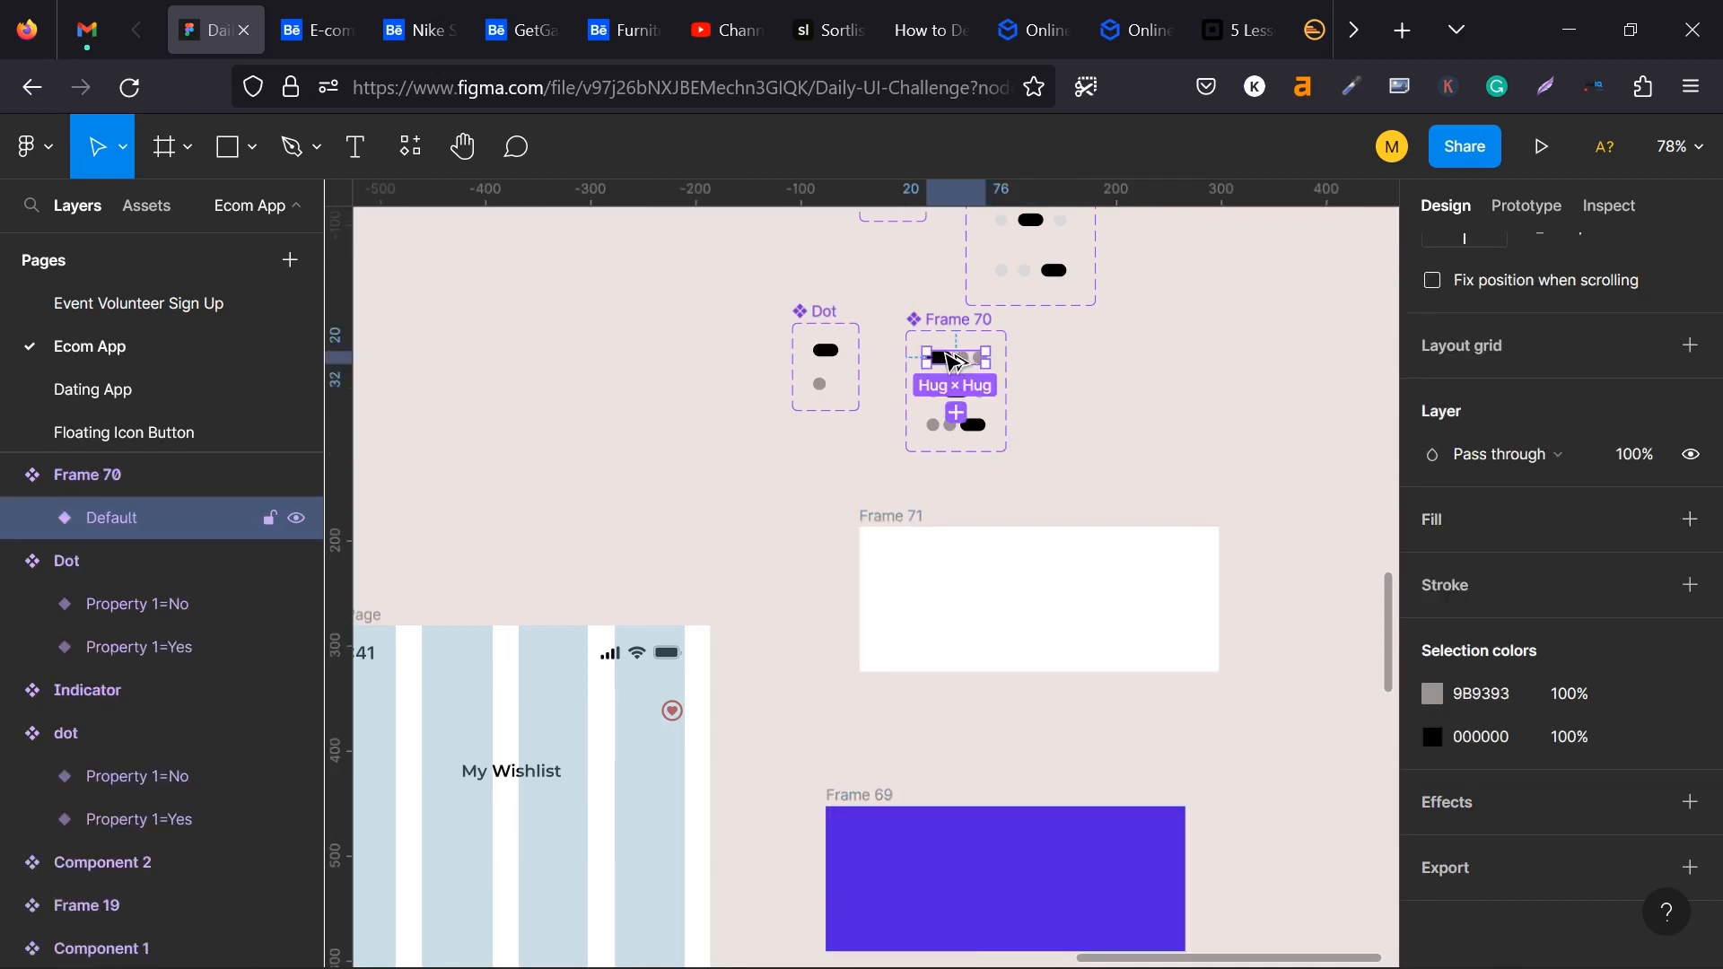
left_click_drag(953, 359, 1032, 652)
scroll(1122, 615, "up", 3)
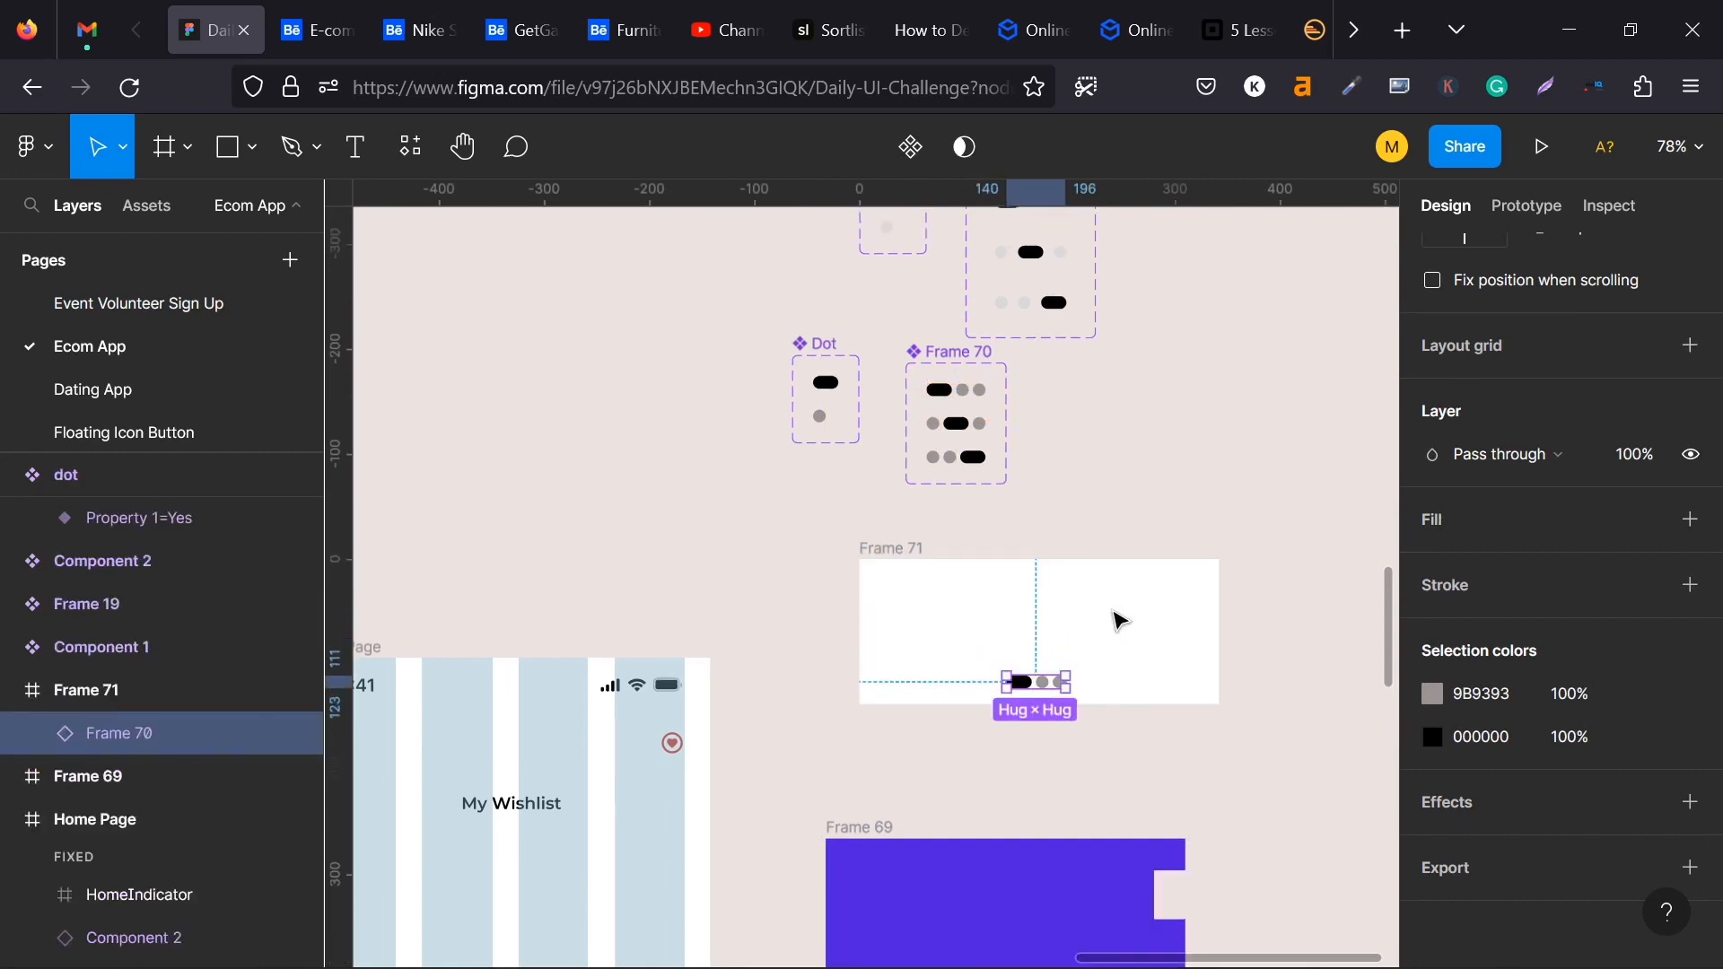
scroll(1599, 364, "up", 5)
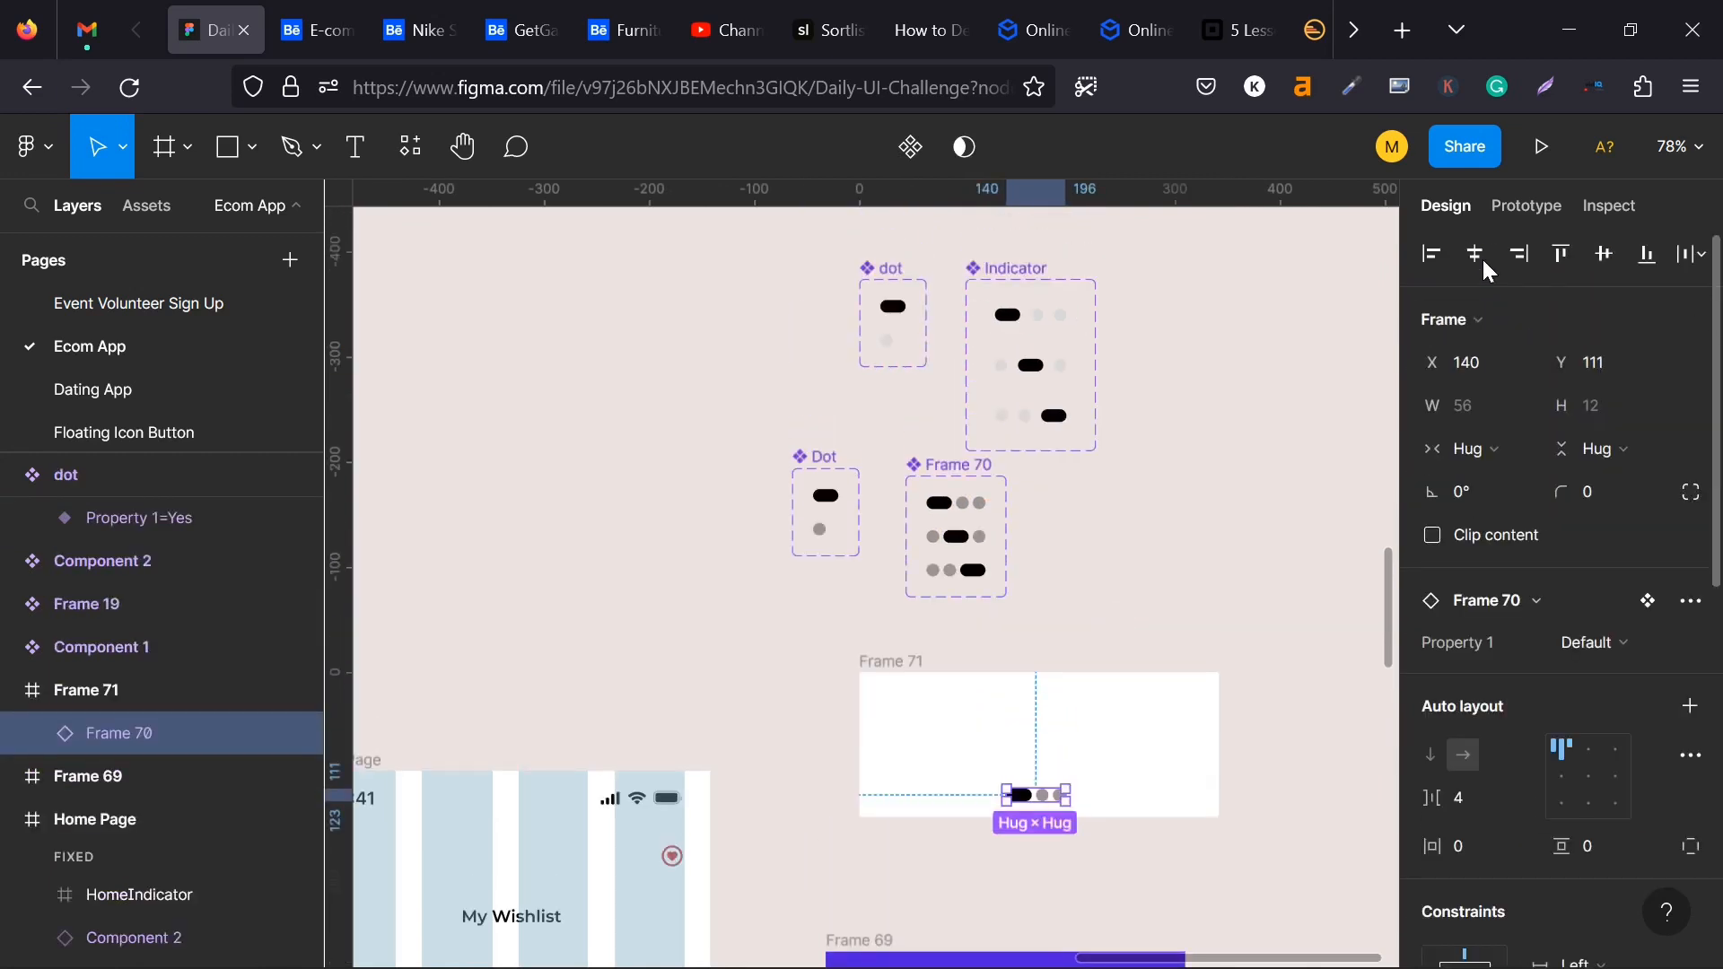
left_click(1476, 255)
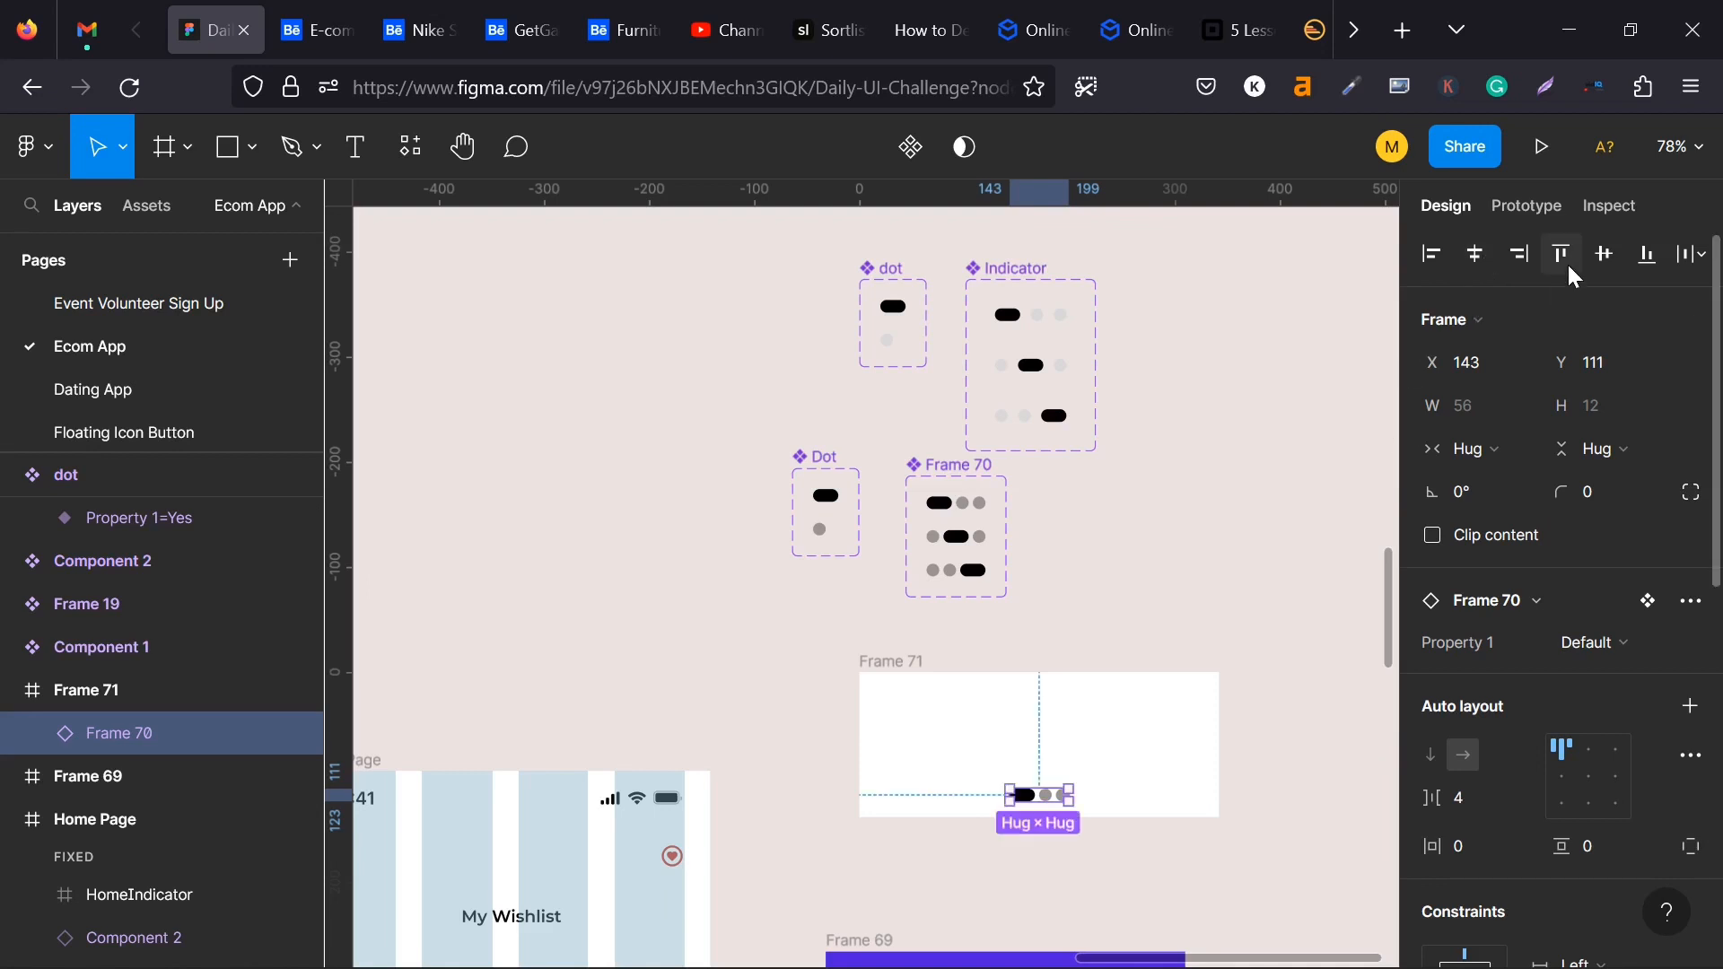
left_click(1642, 255)
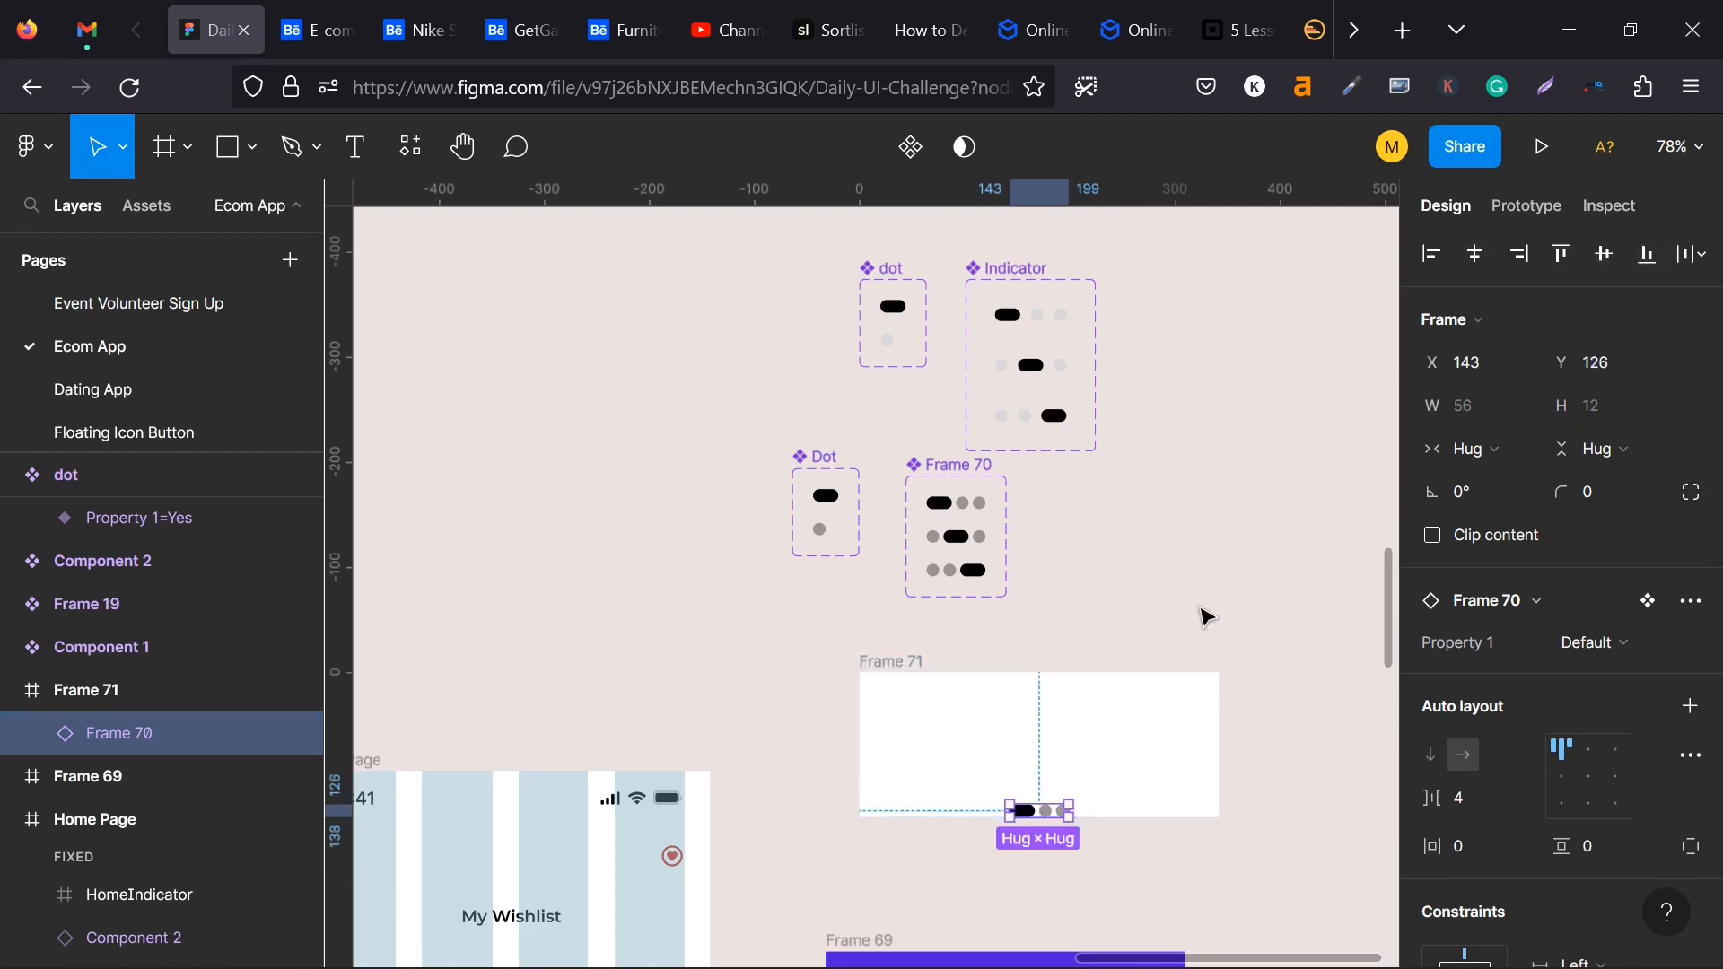
- Nudge the dot indicator in the white card upward to Y 110, keeping it horizontally centred
left_click(1201, 604)
left_click(1046, 811)
scroll(1055, 814, "up", 3)
scroll(1055, 814, "up", 5)
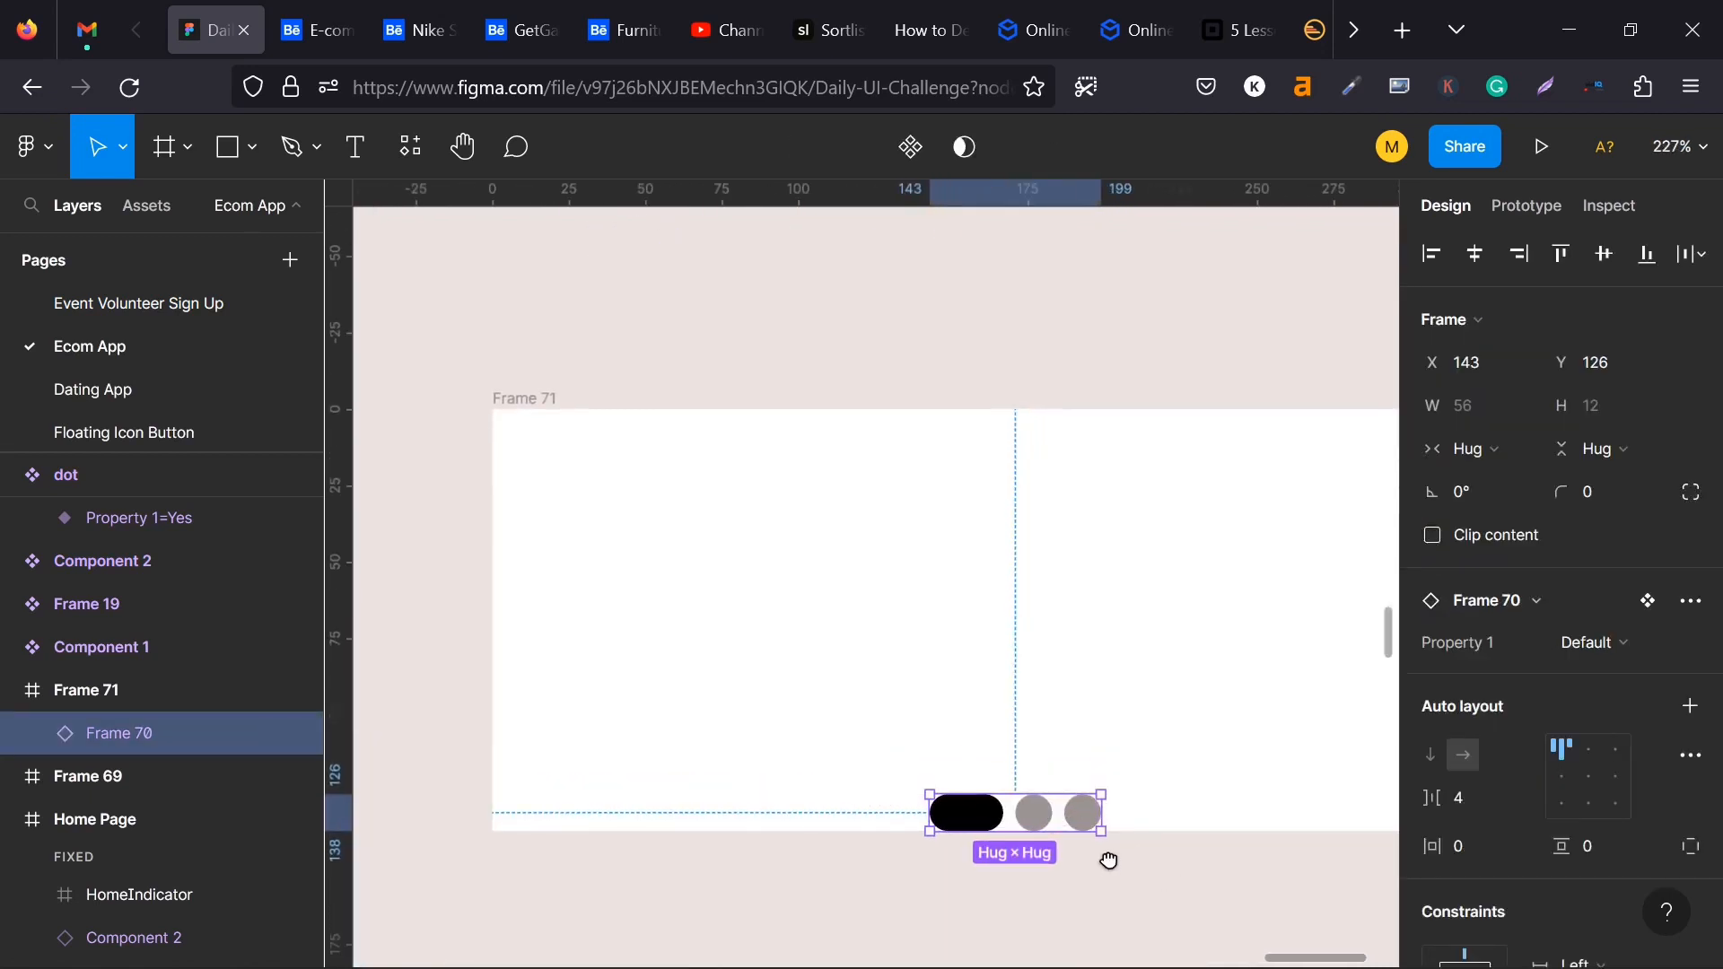
left_click_drag(1107, 858, 1023, 752)
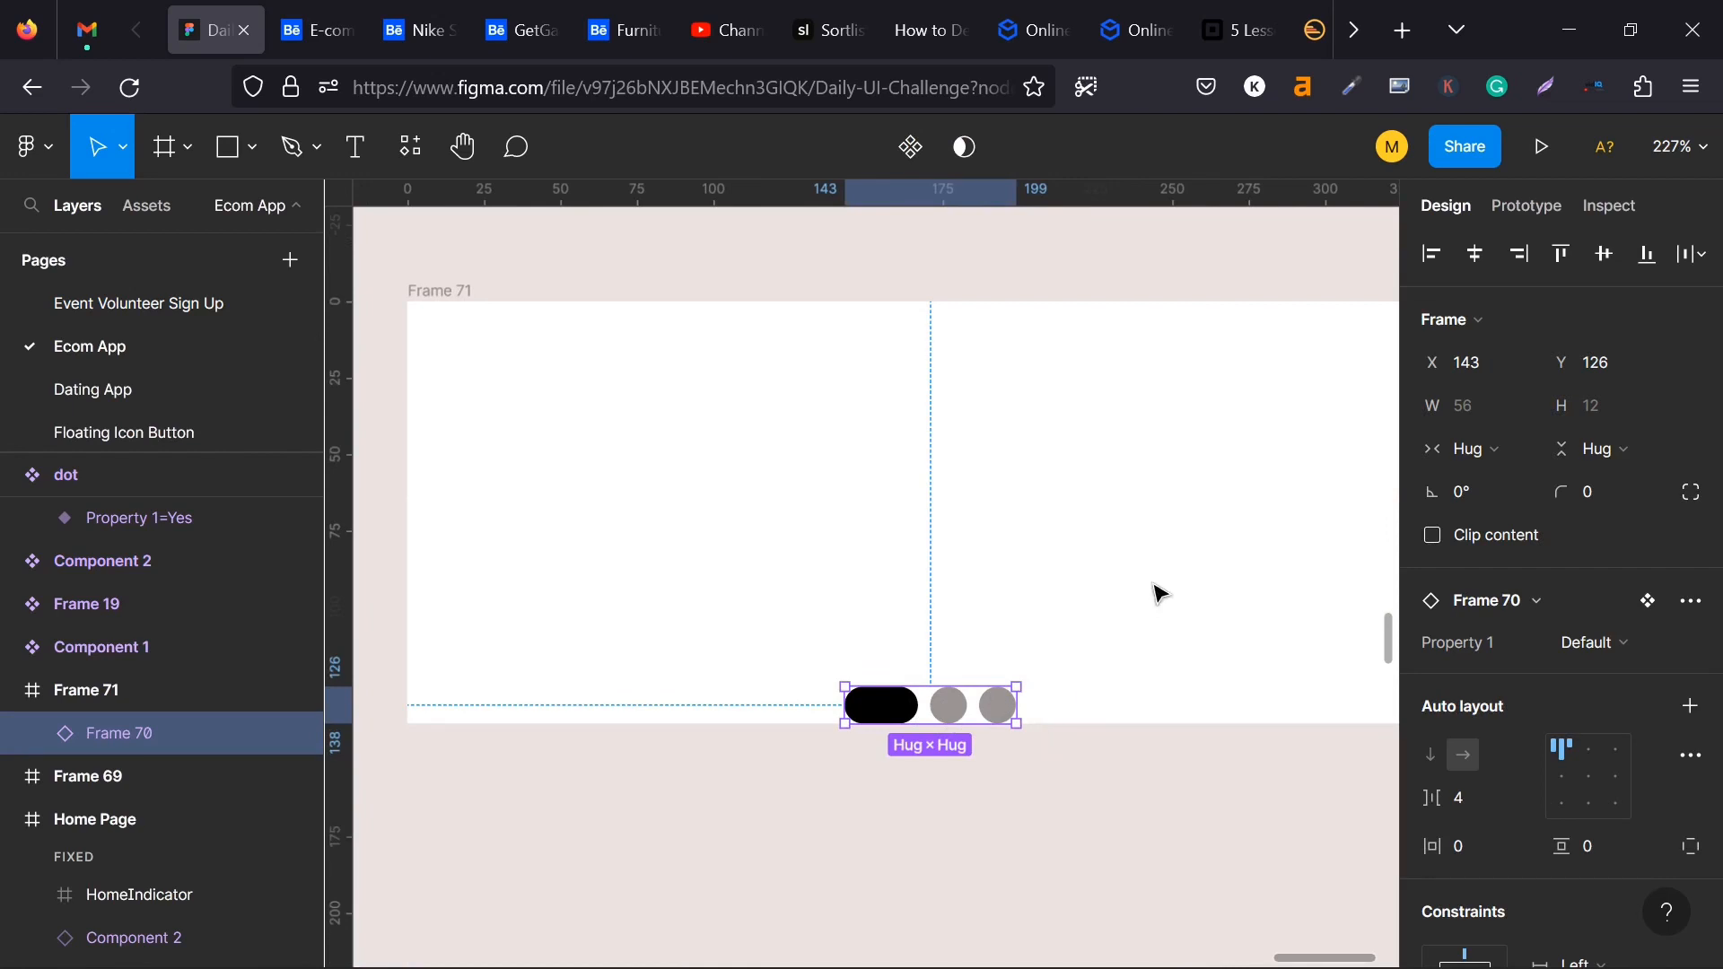
key("alt")
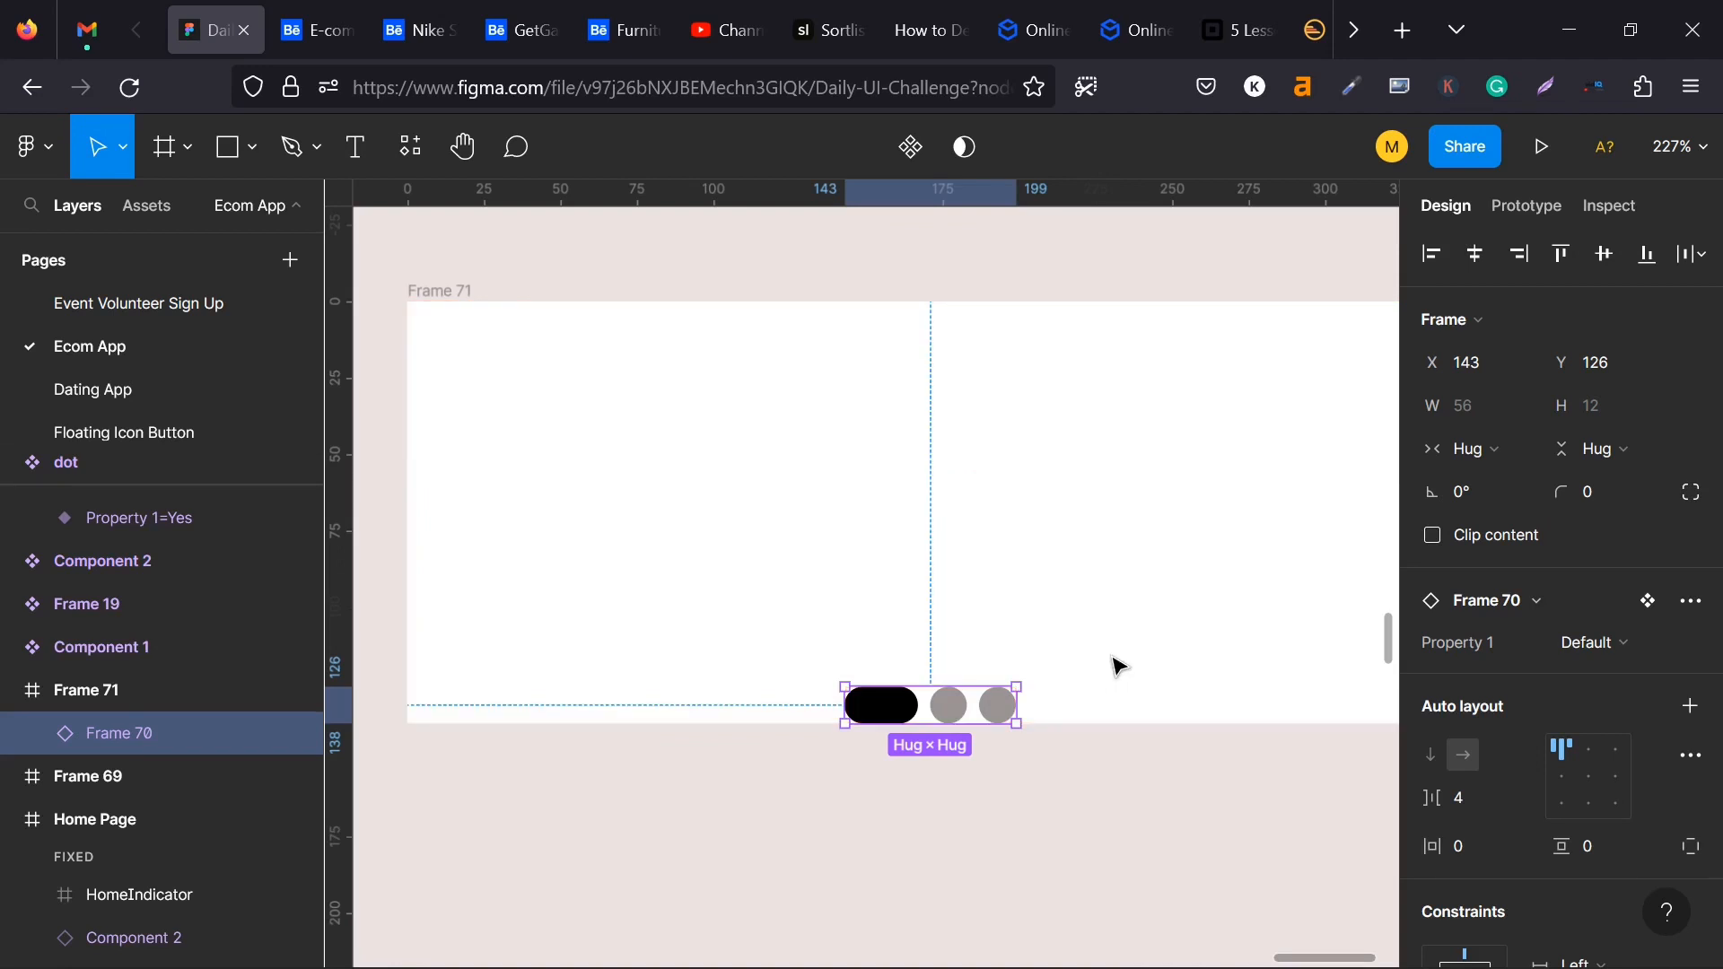
key("alt")
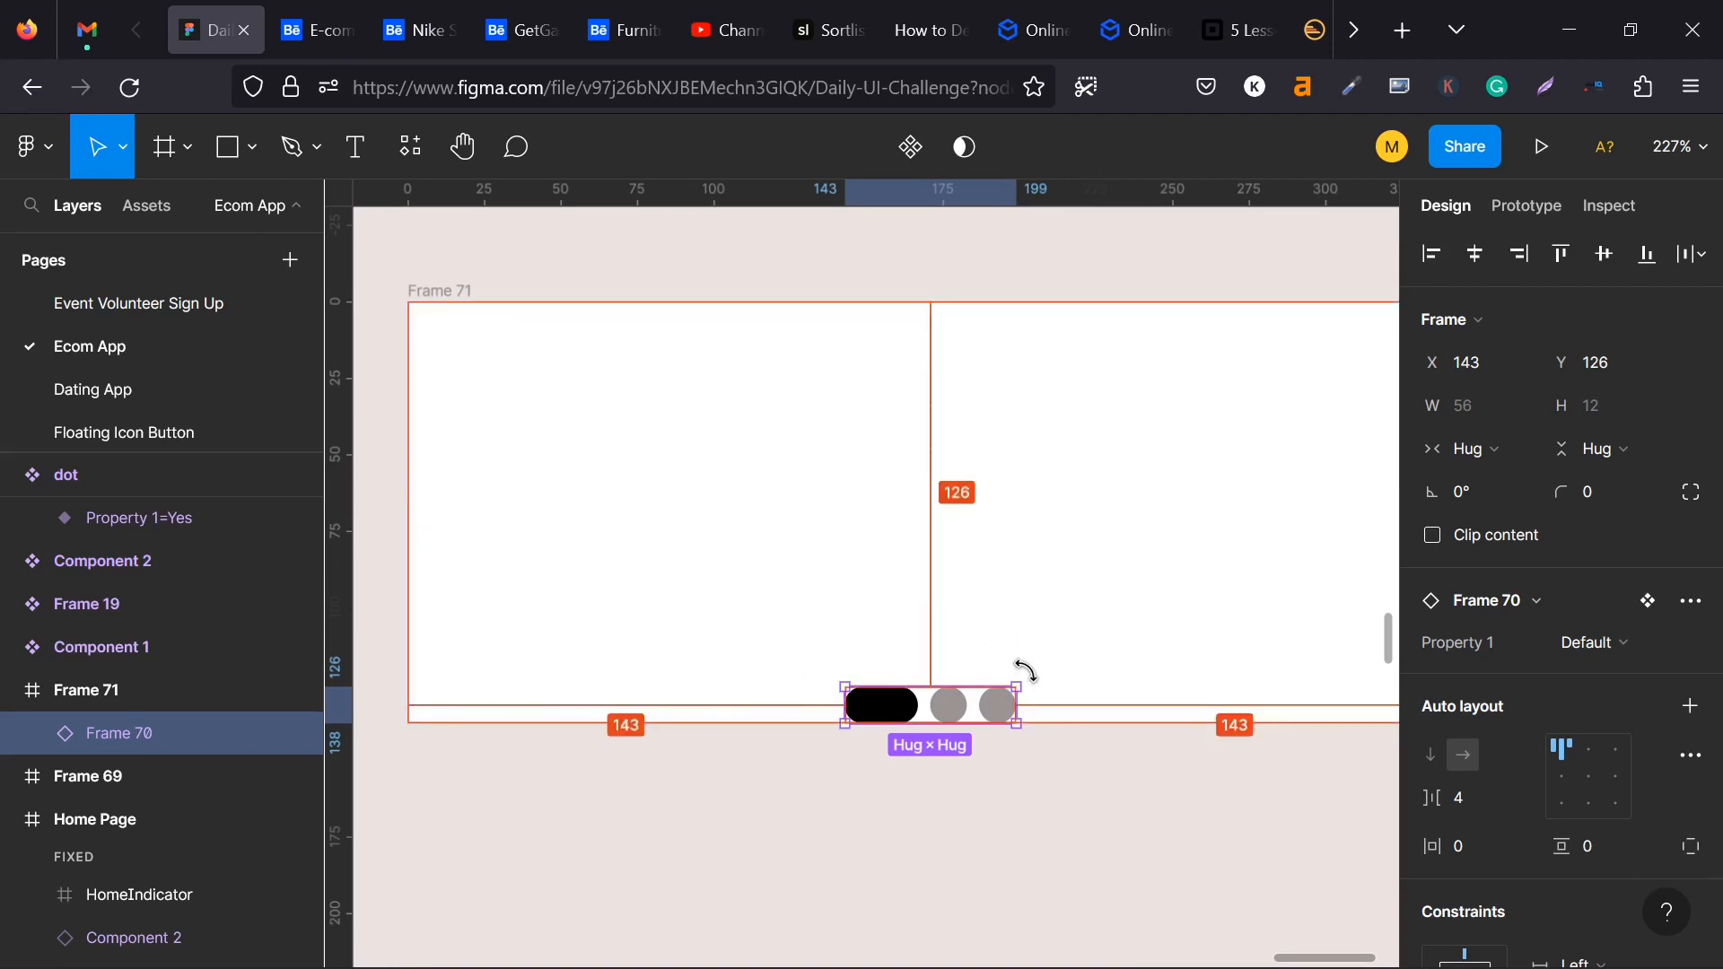
key("Up")
key("Up")
key("Up")
key("Up")
key("Up")
key("Up")
key("Up")
key("Up")
key("Up")
key("Up")
key("Up")
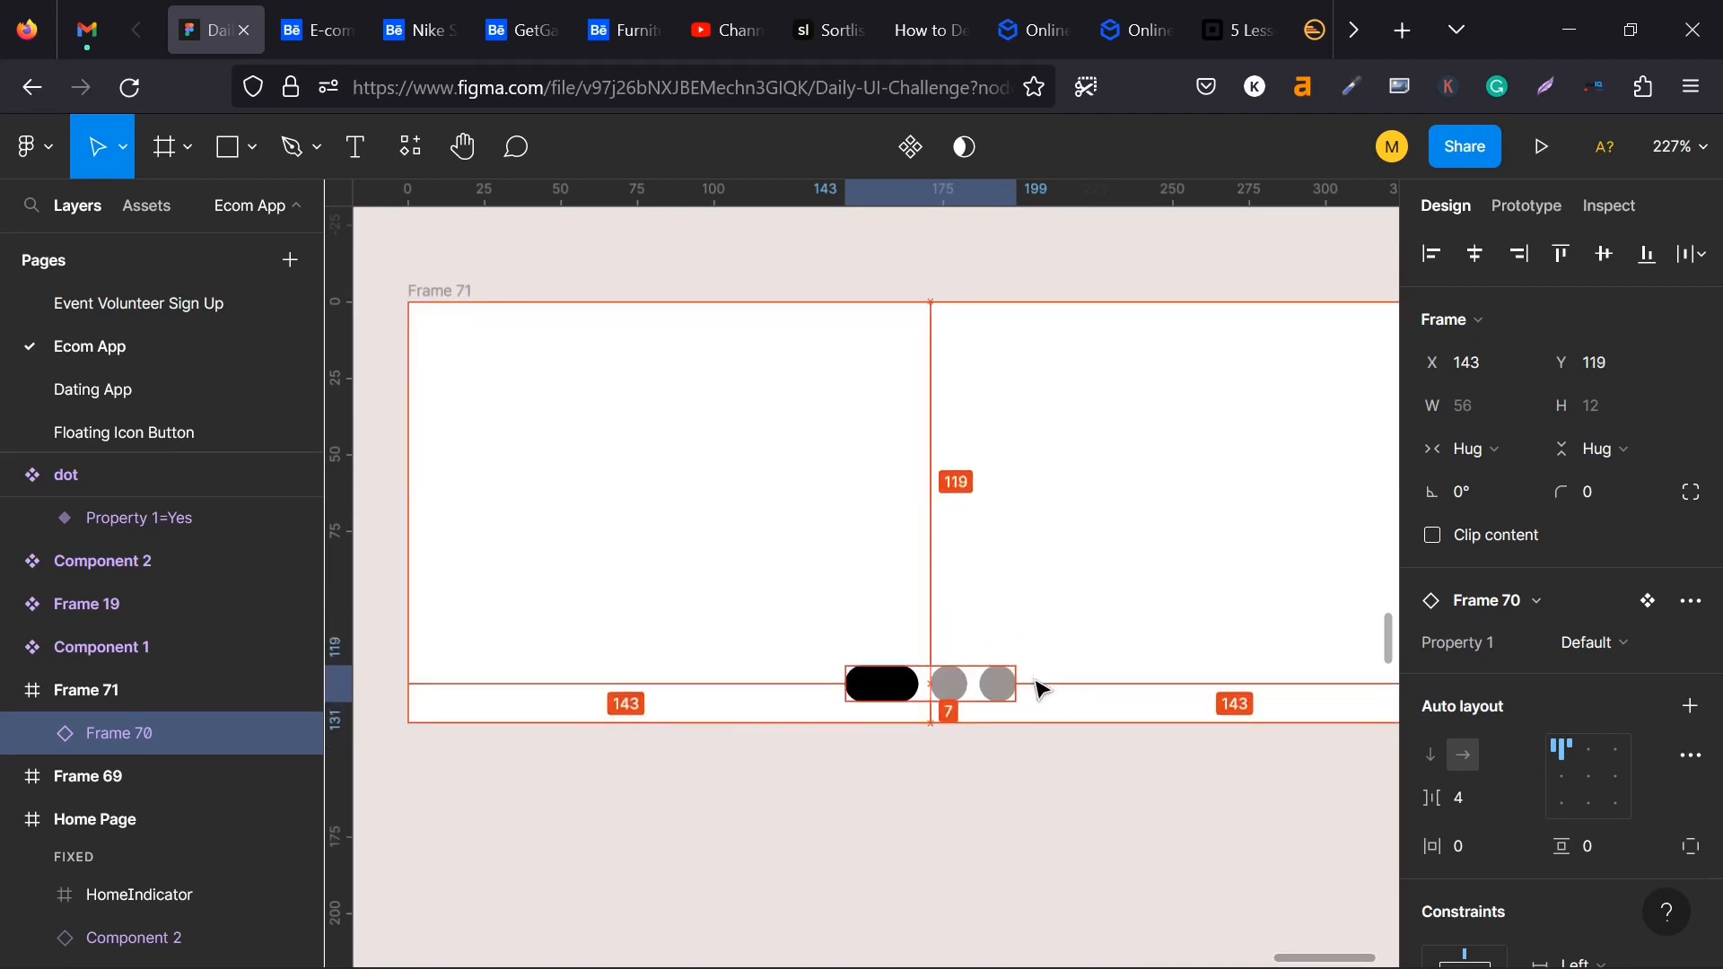
key("Up")
key("Up")
key("Up")
key("Up")
key("Up")
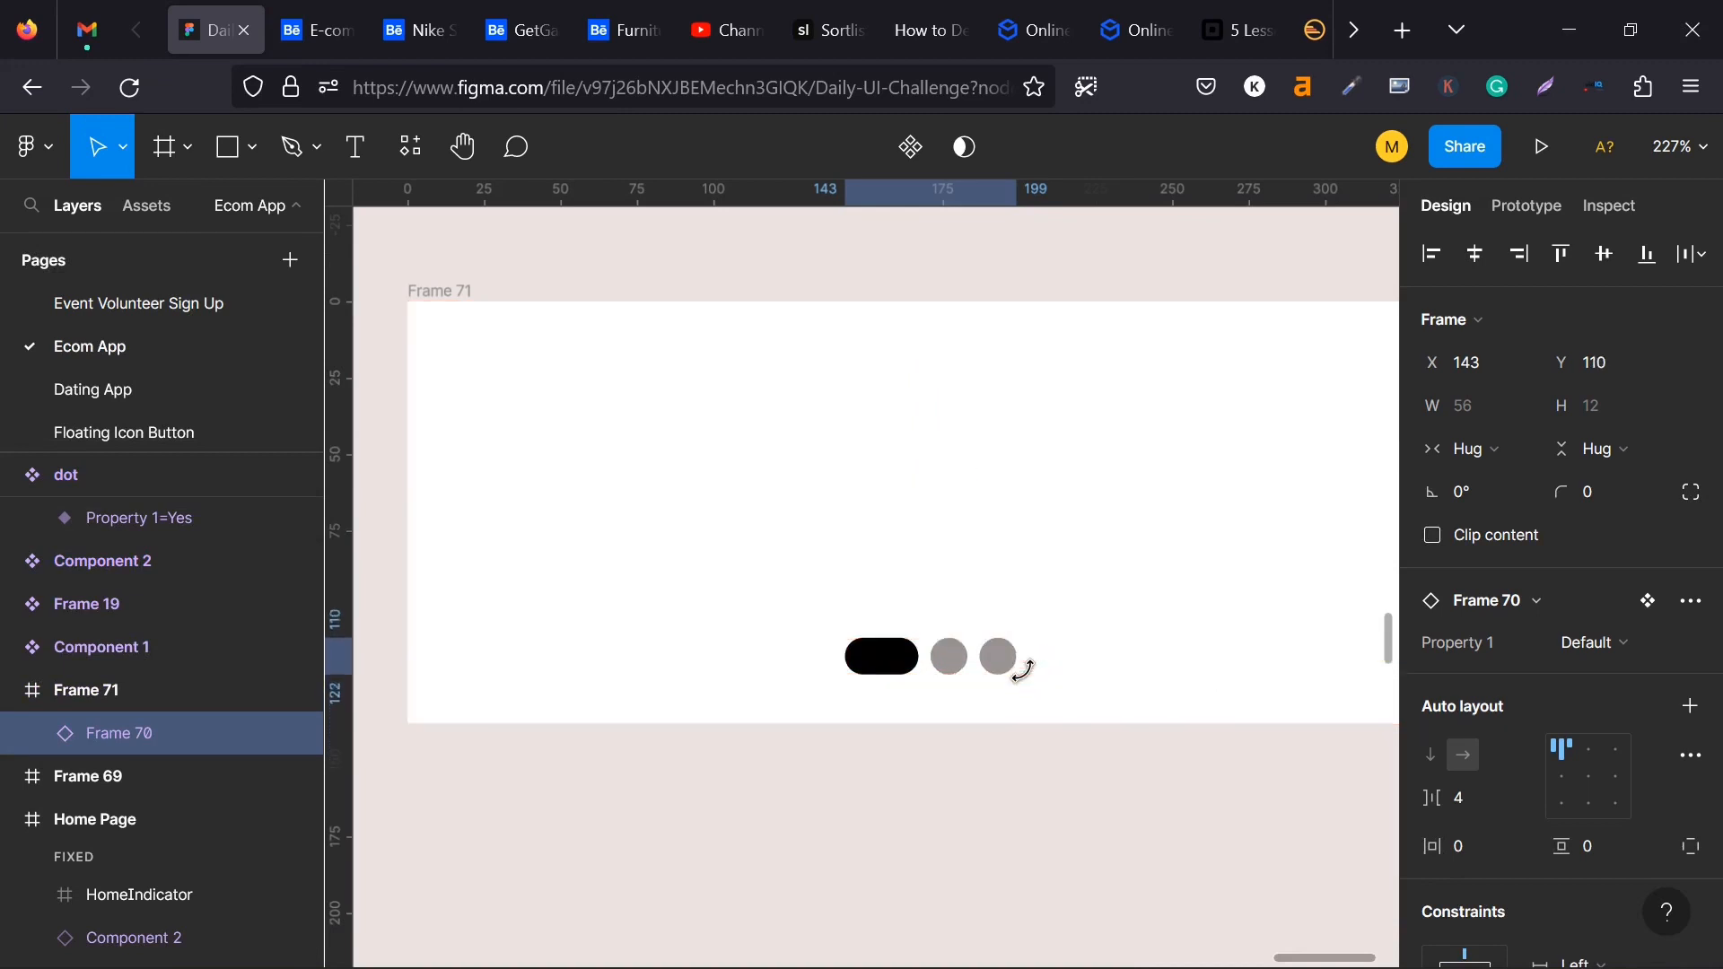
- Duplicate the purple card frame Frame 69 twice, placing the copies in a row at X 2965 and X 3347, Y 1614
scroll(757, 727, "down", 3)
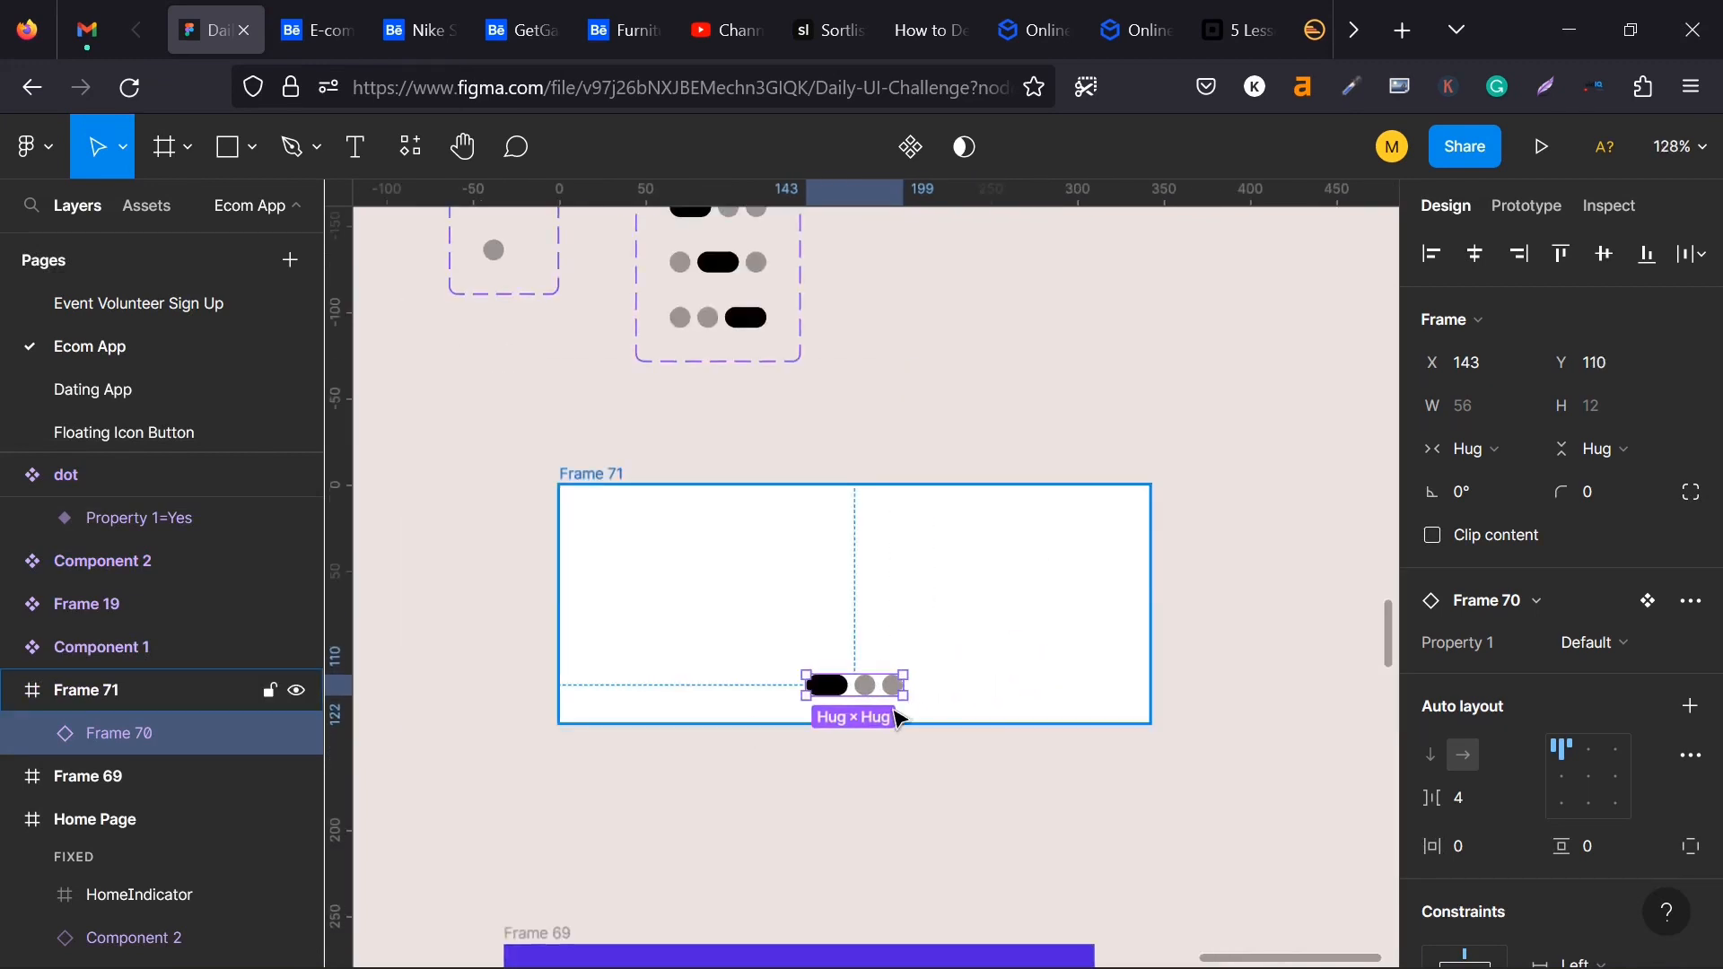
scroll(892, 712, "down", 1)
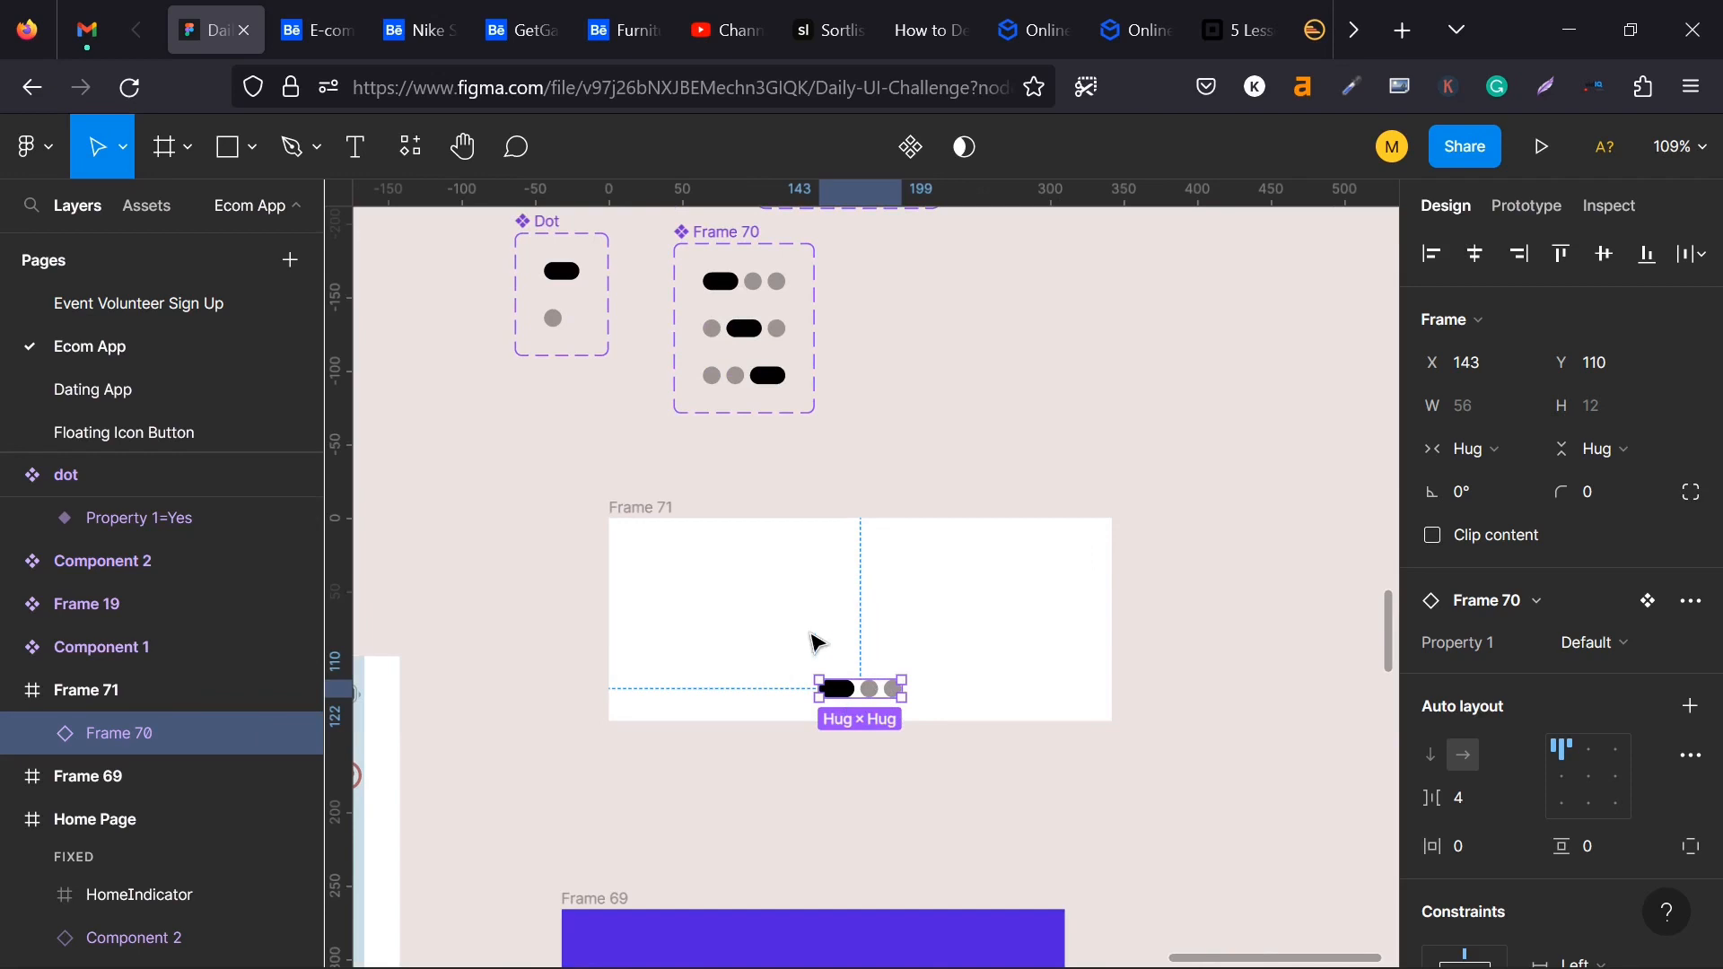
scroll(813, 643, "down", 3)
left_click(626, 393)
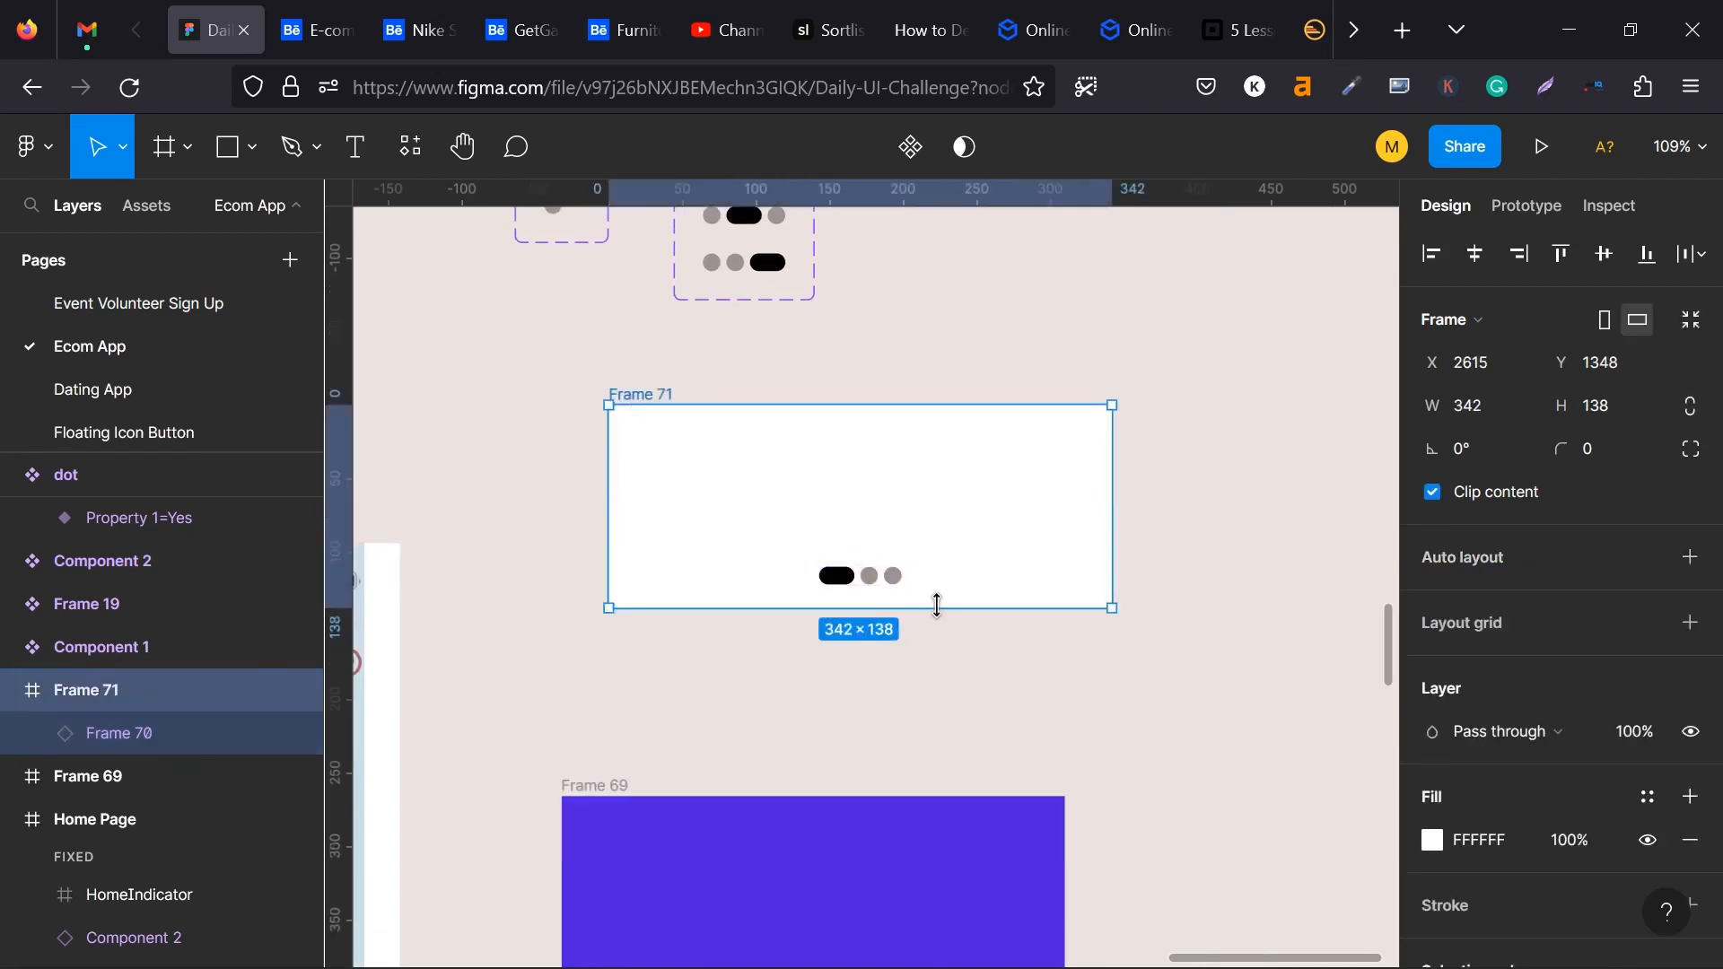
scroll(854, 791, "down", 3)
scroll(854, 792, "down", 1)
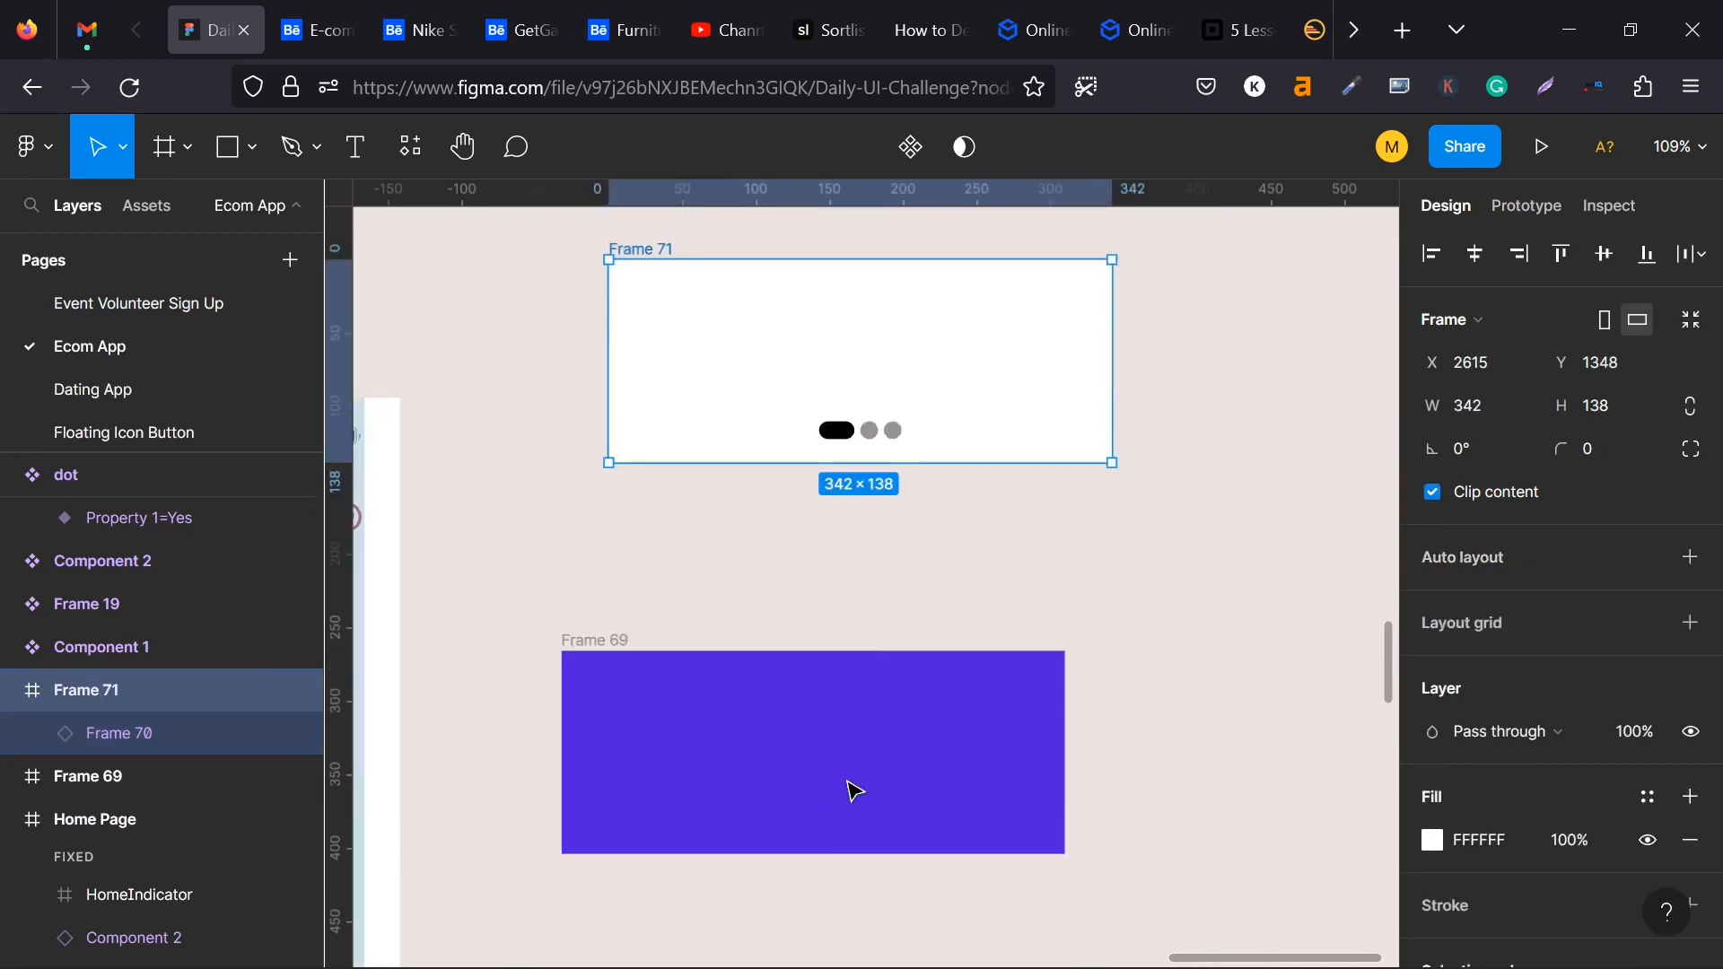
scroll(855, 791, "down", 4)
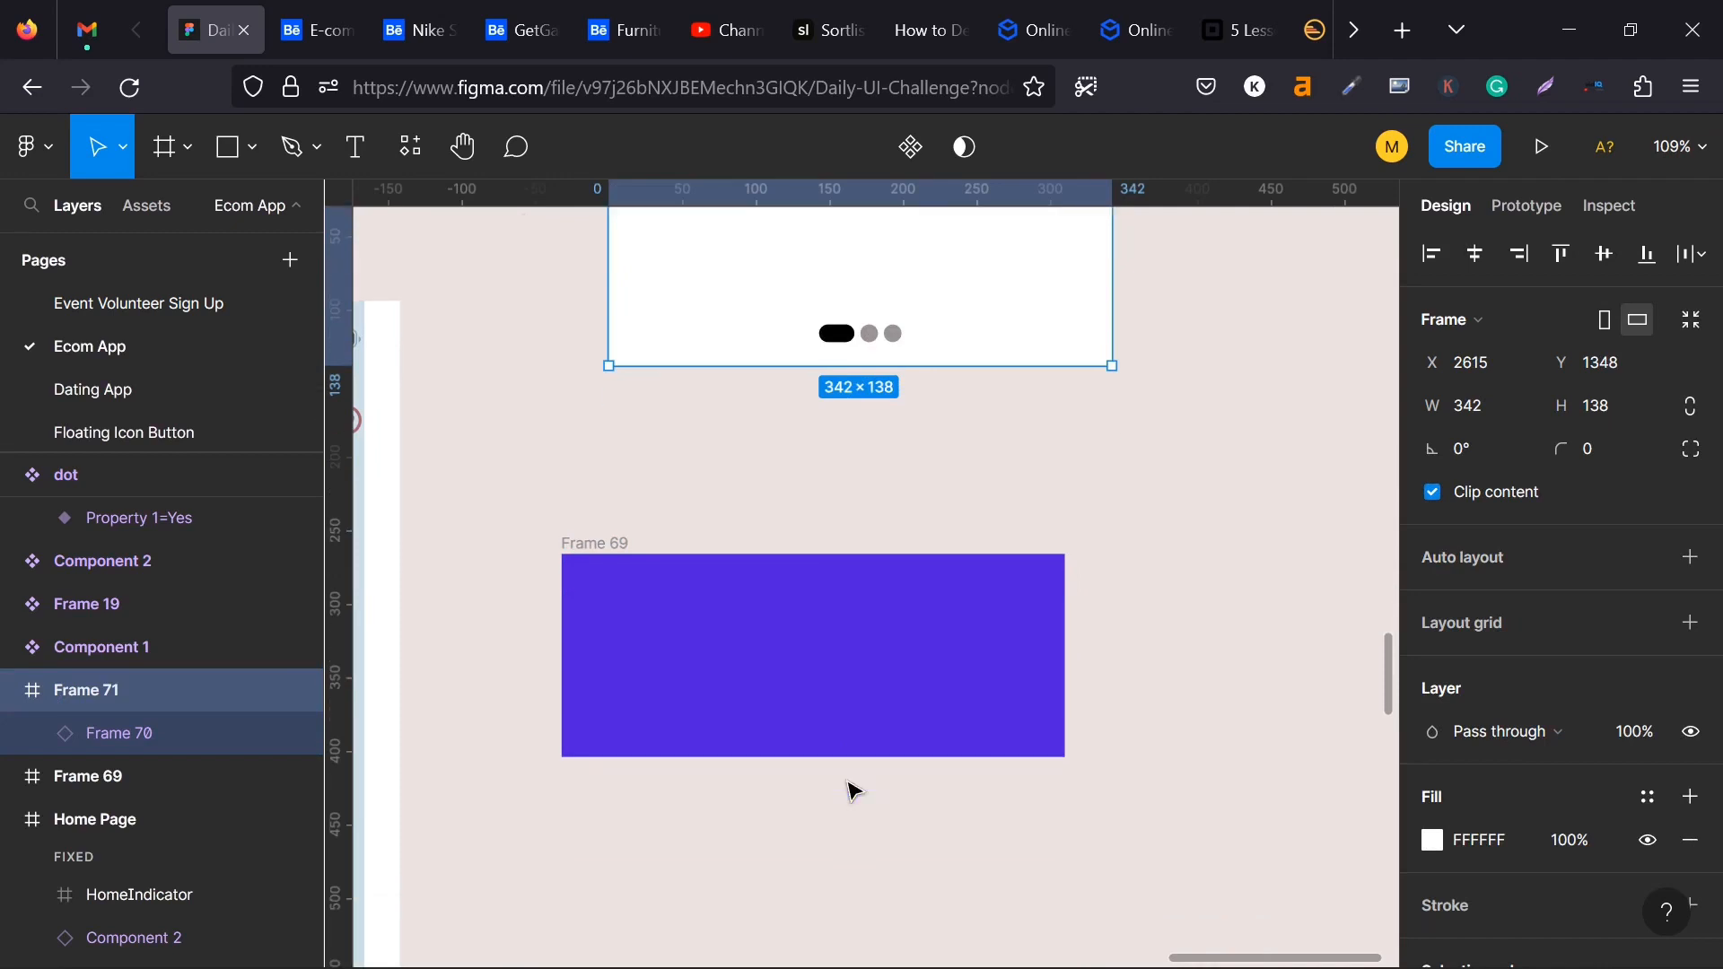
scroll(854, 791, "up", 2)
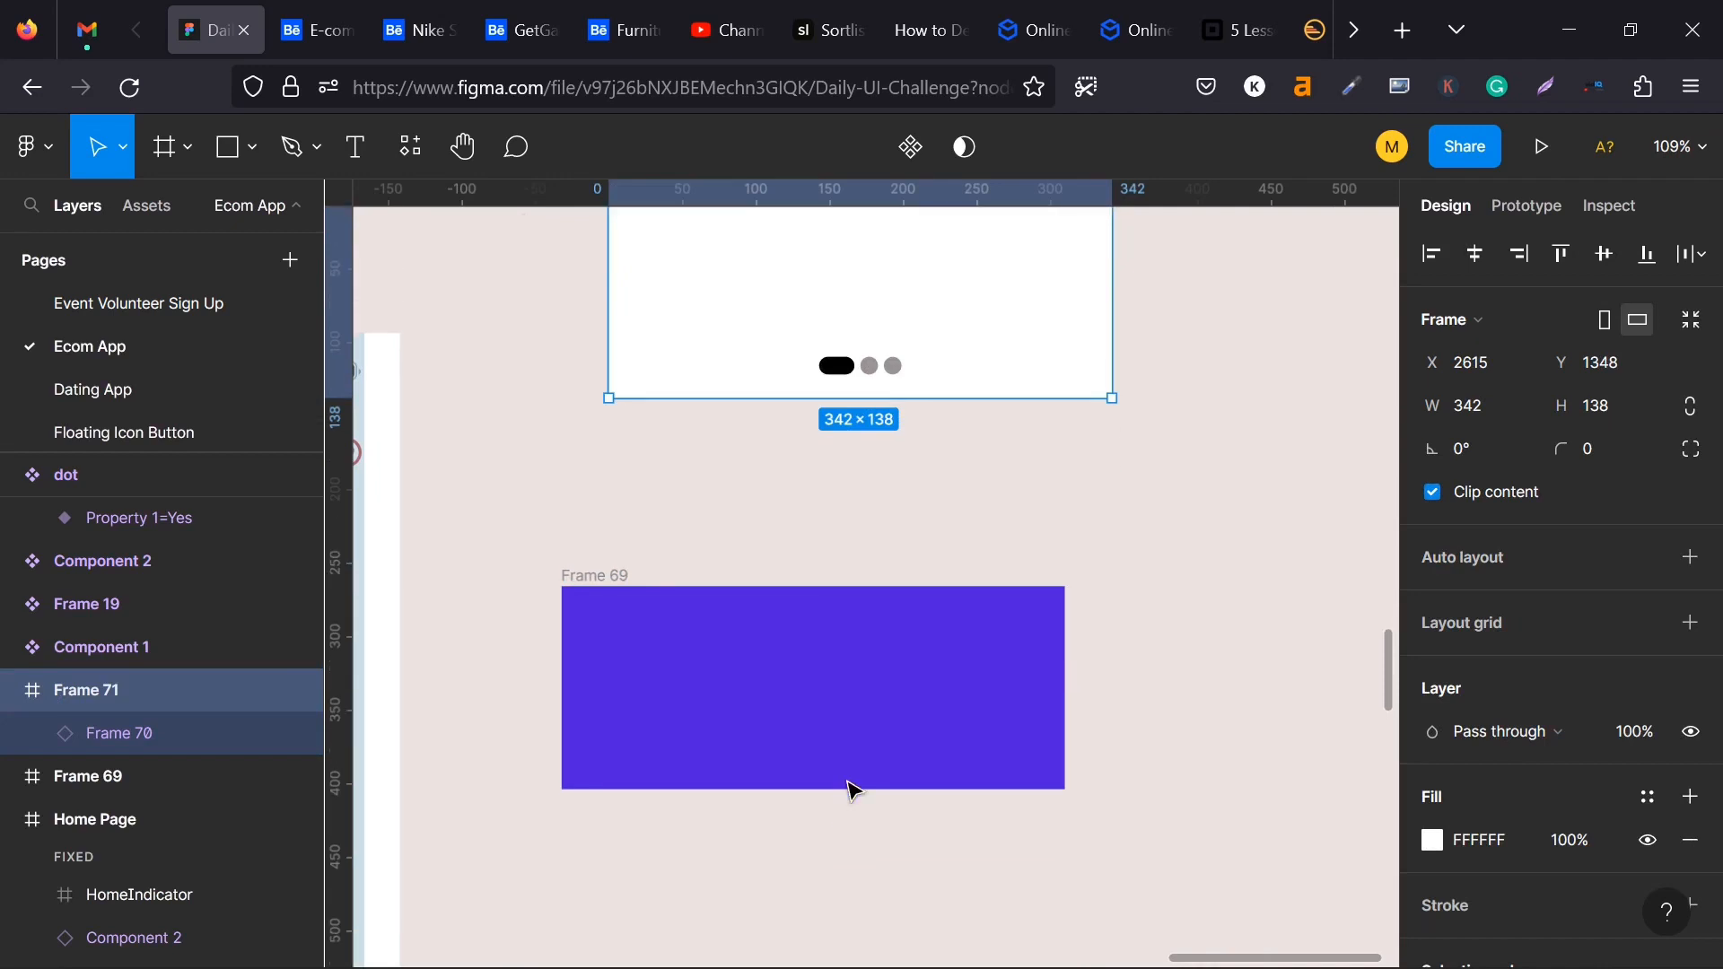
left_click(585, 577)
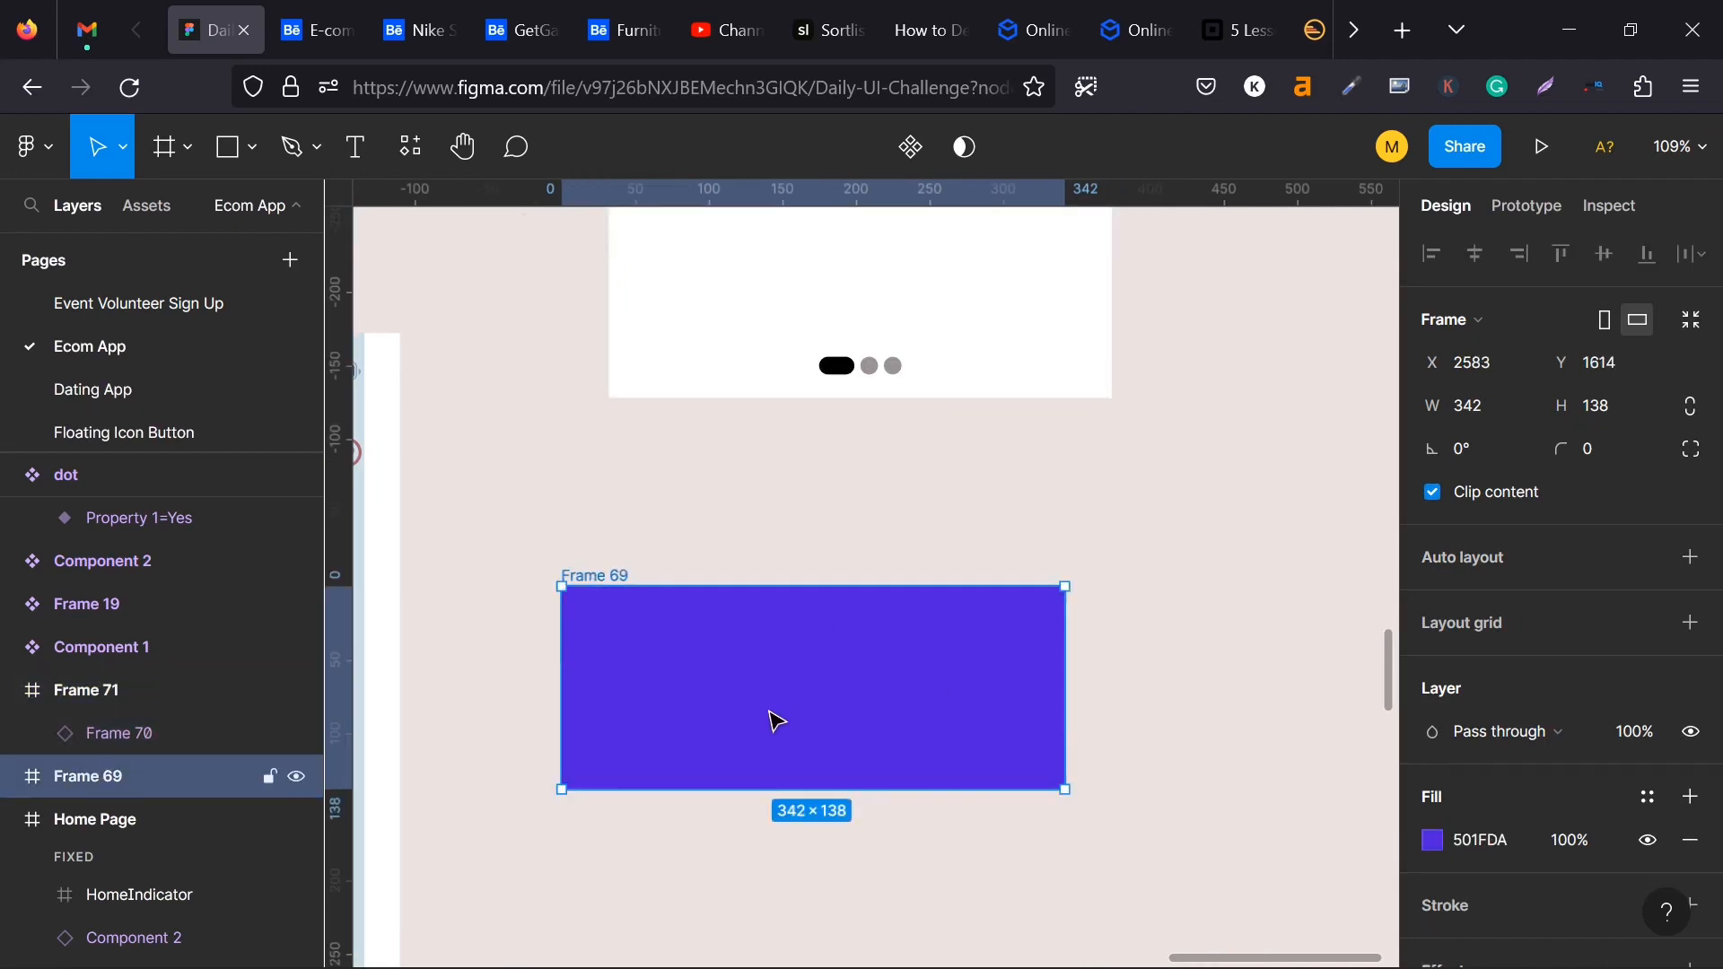
key("ctrl+d")
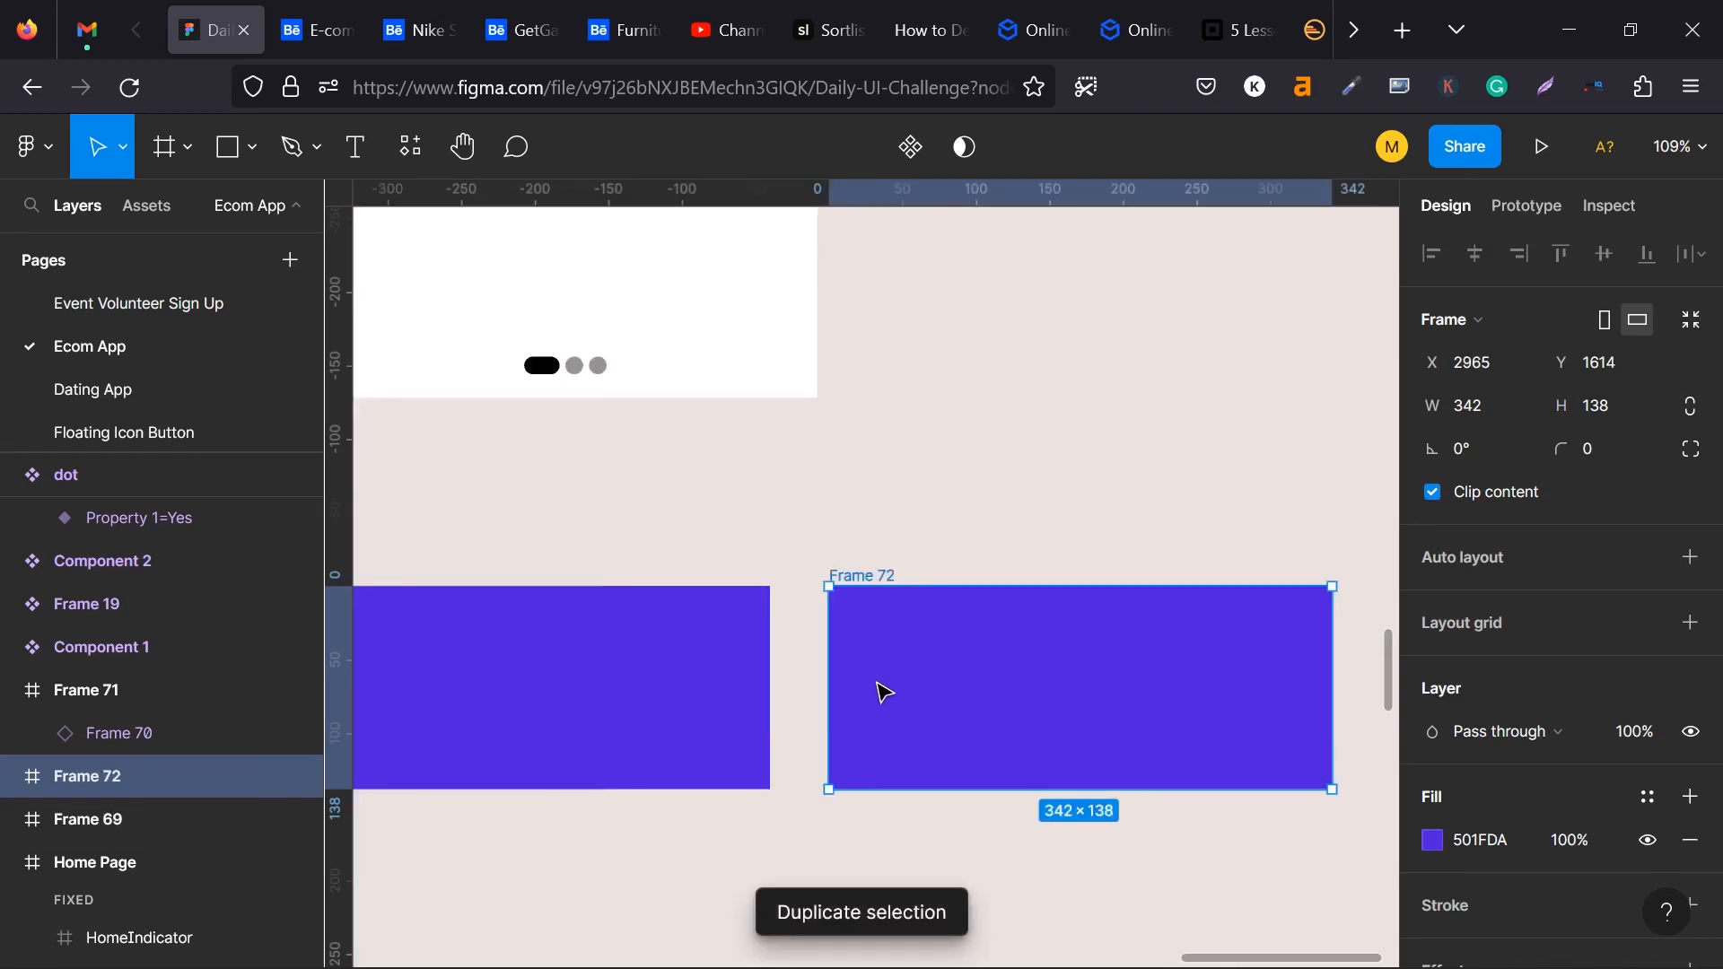
key("ctrl+d")
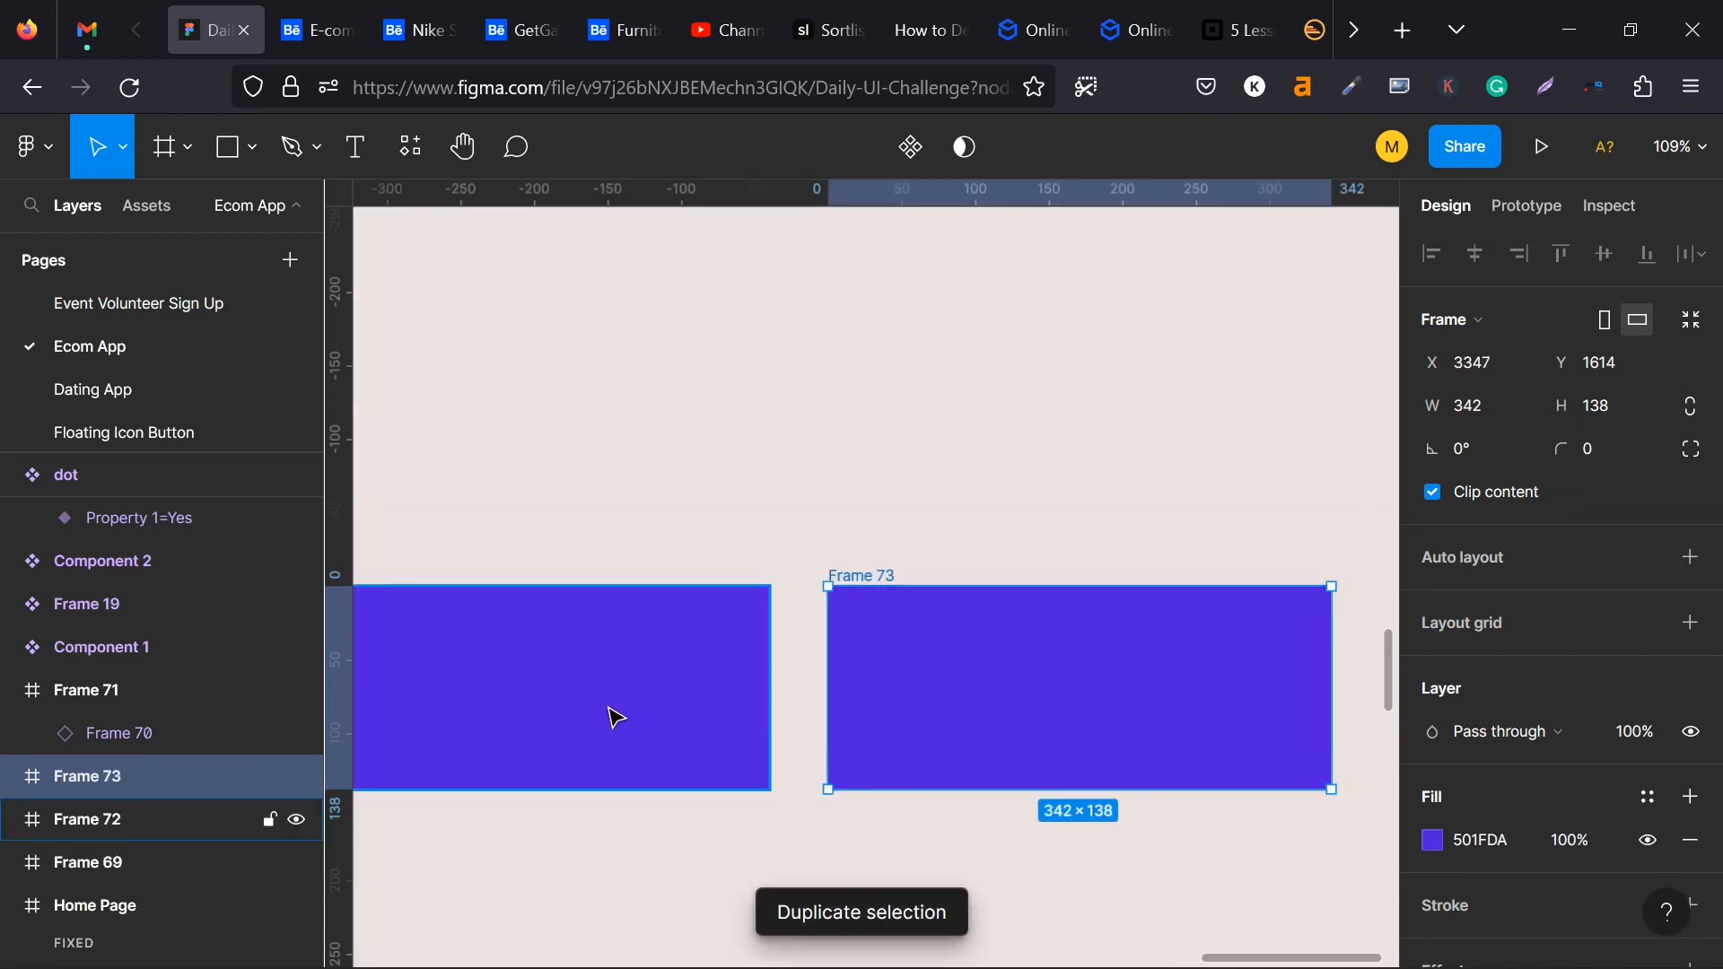
- Run the Unsplash plugin on Frame 69 and search it for animal photos
scroll(567, 668, "down", 4)
scroll(733, 565, "left", 5)
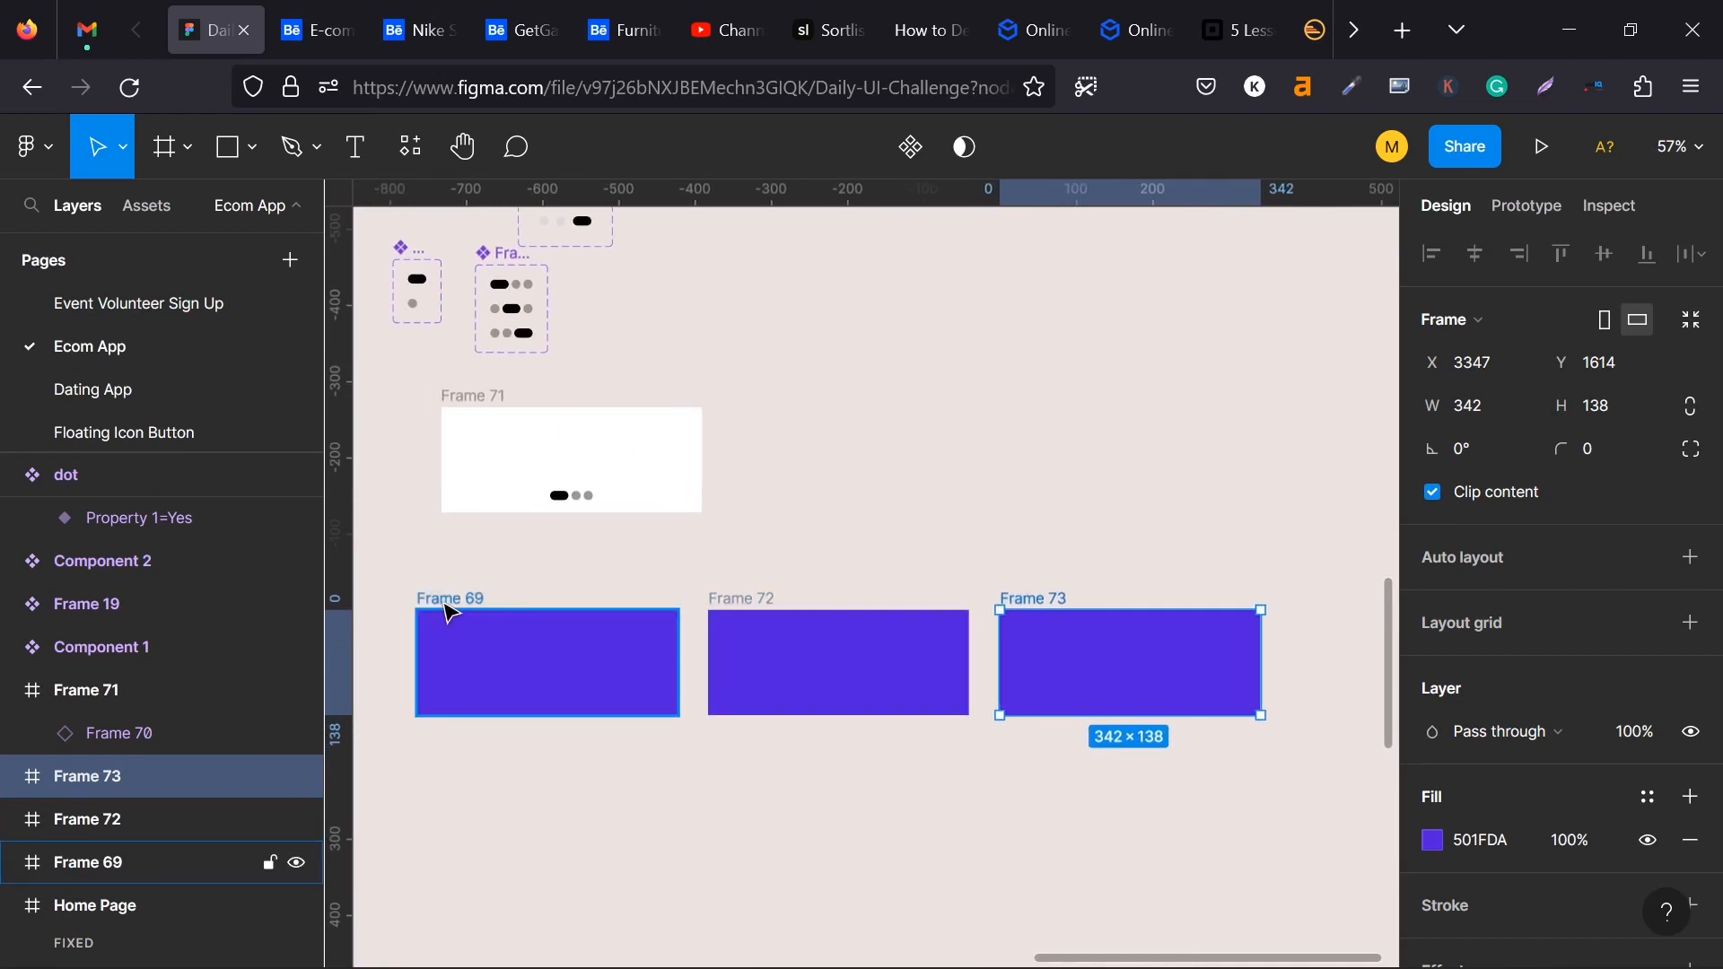
left_click(615, 666)
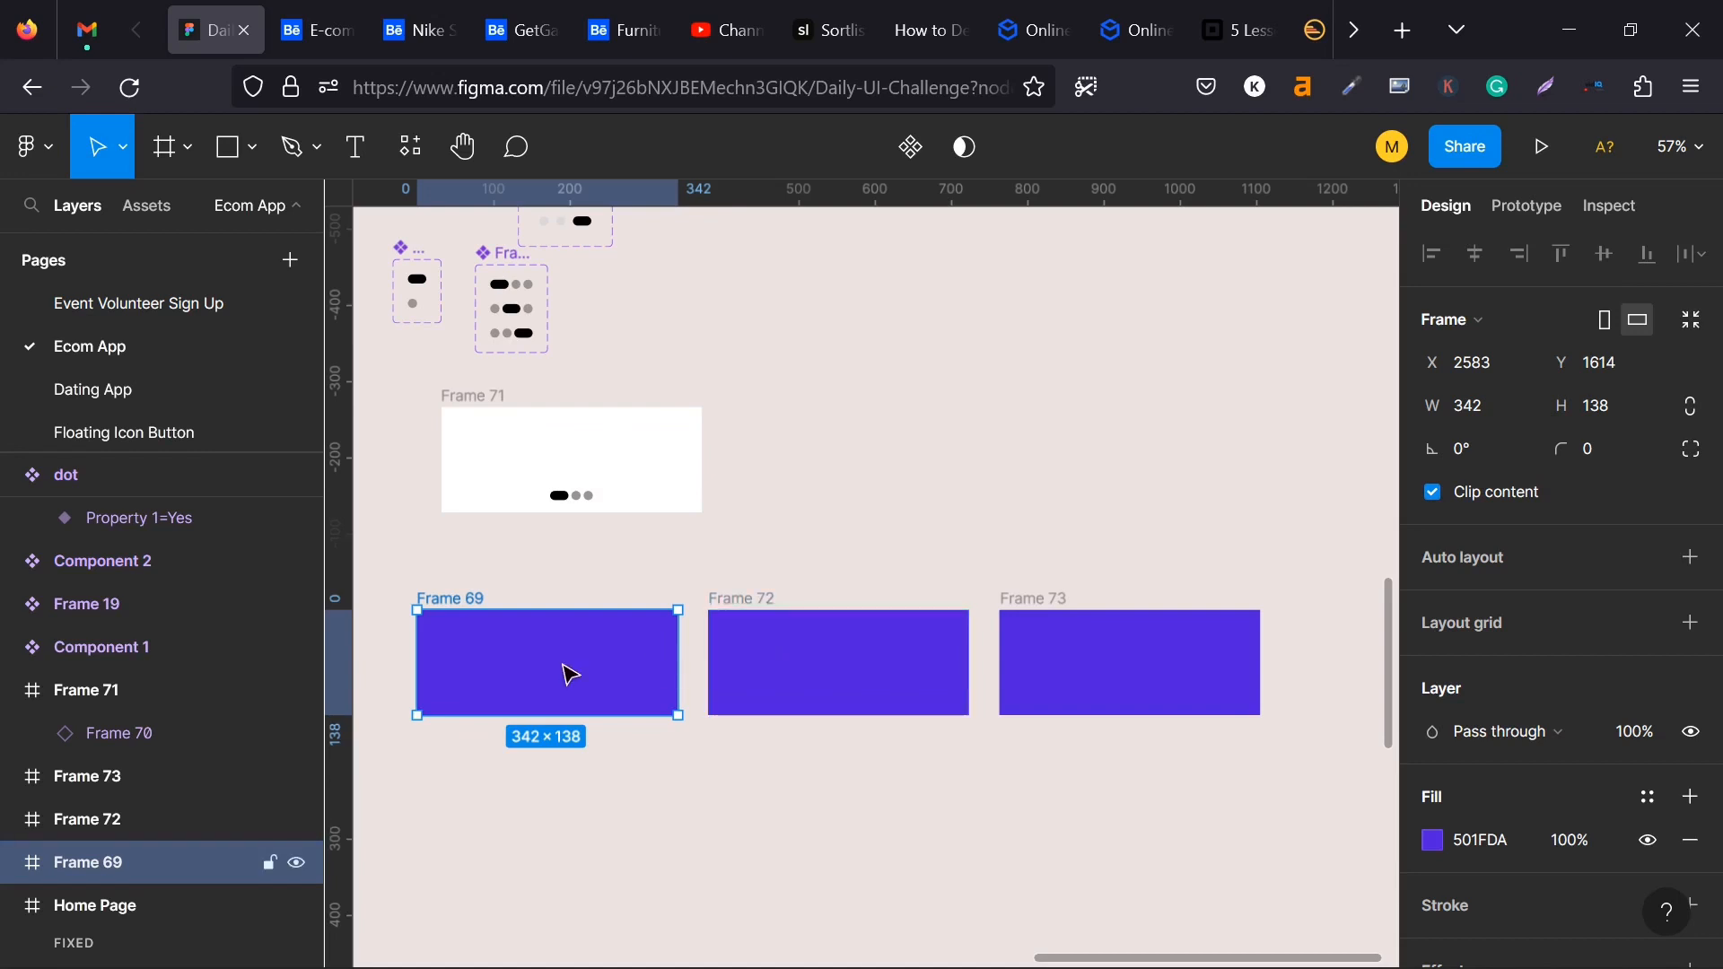
right_click(570, 675)
mouse_move(778, 728)
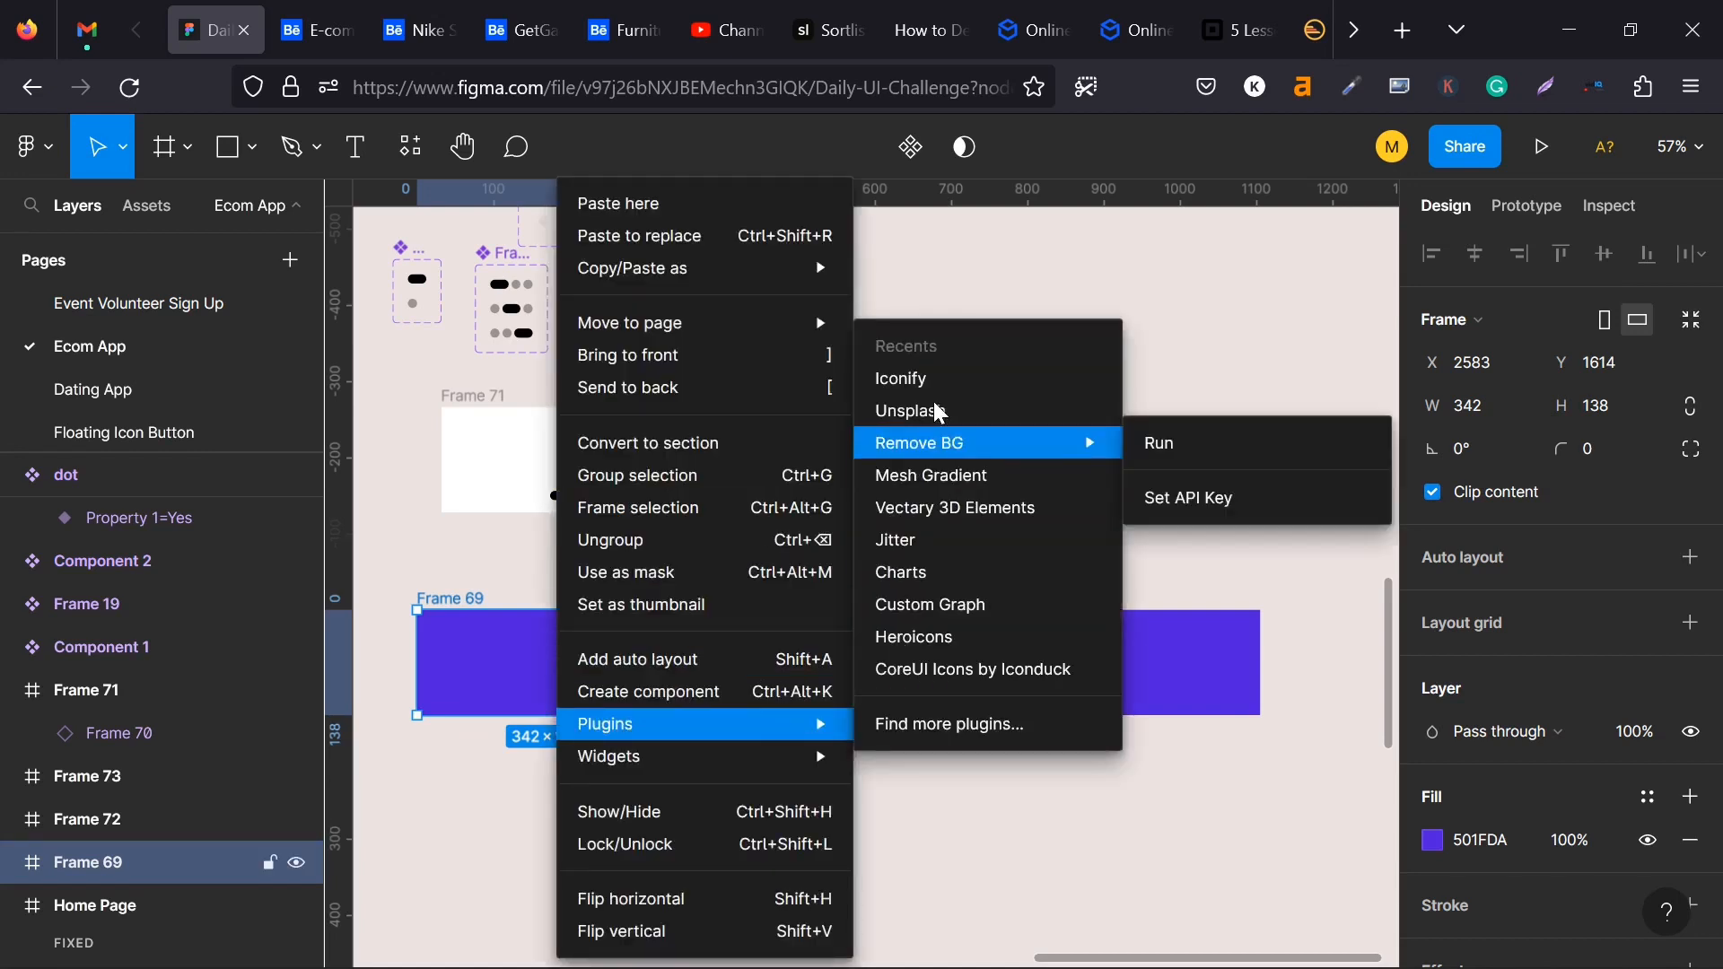
key("Escape")
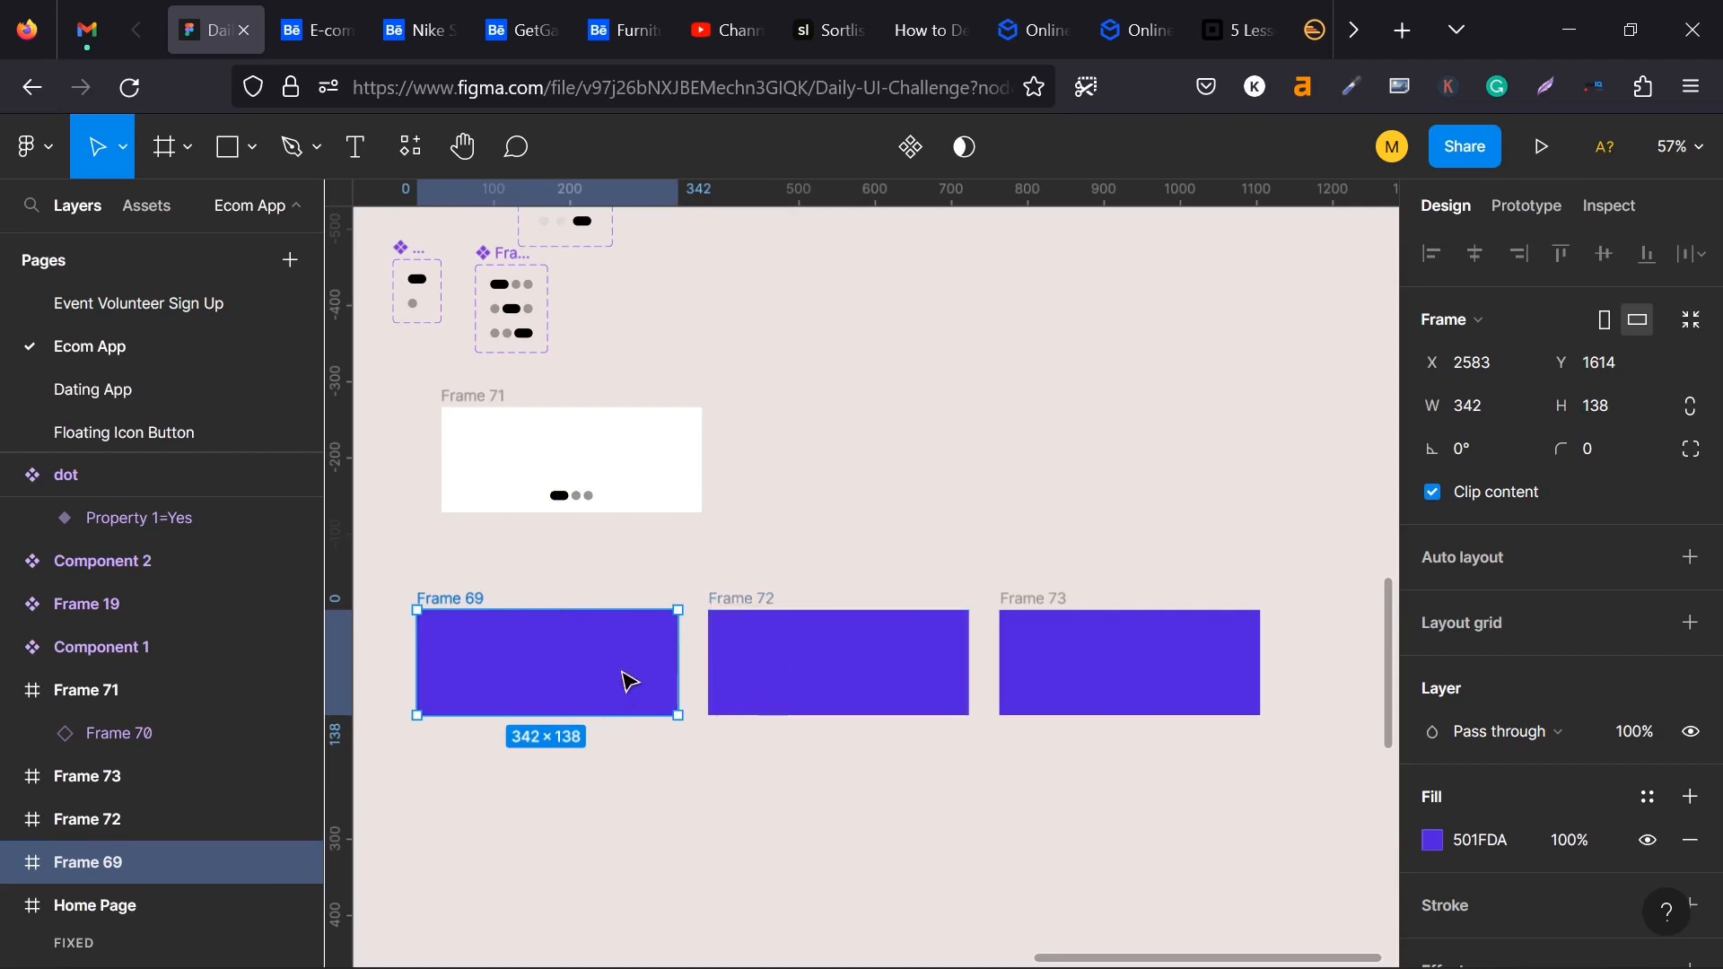
scroll(775, 756, "down", 1)
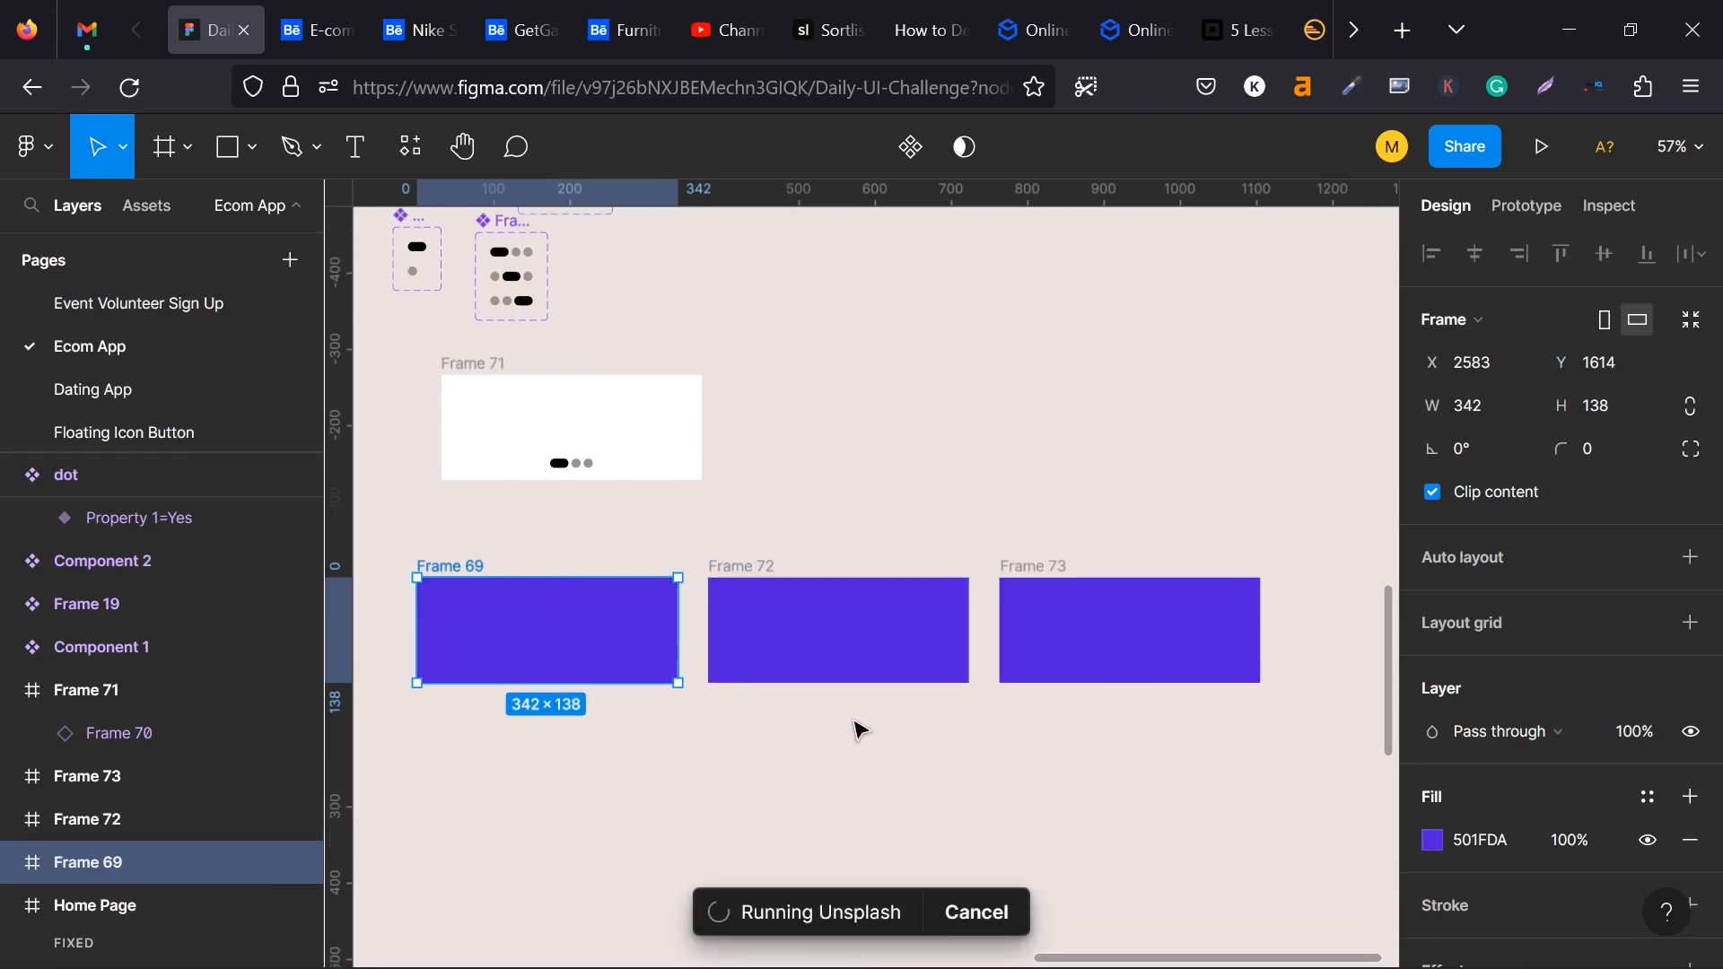
scroll(855, 727, "down", 1)
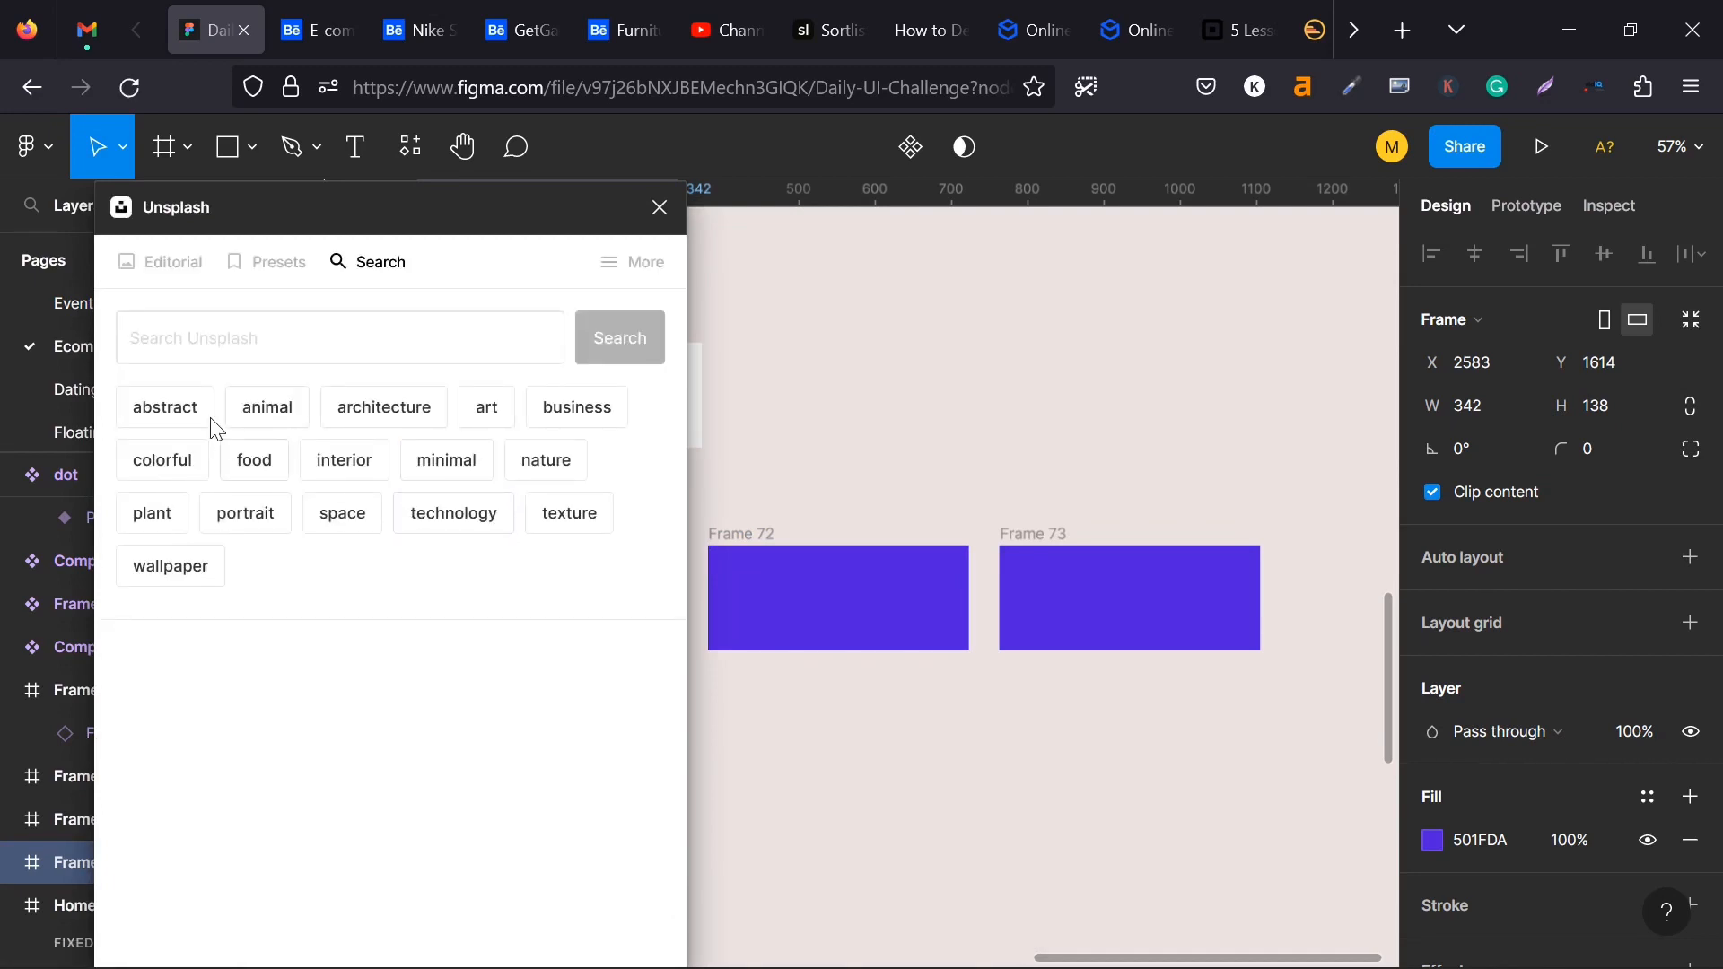
left_click(303, 416)
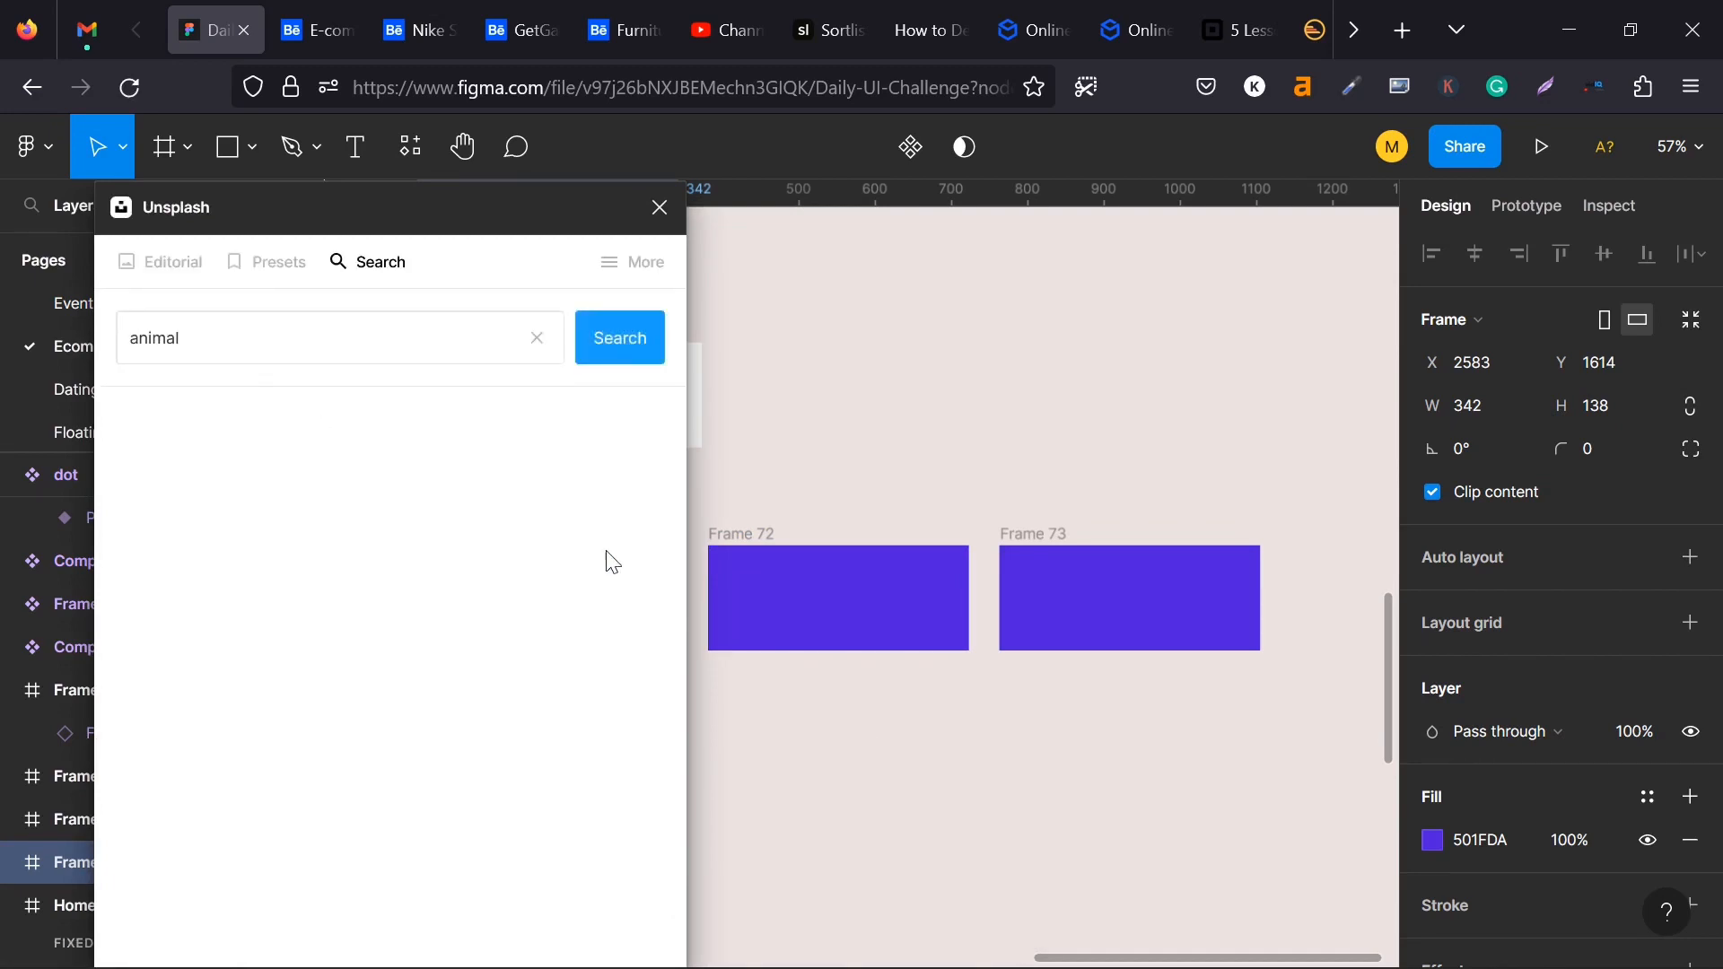
- Try the standing fox photo from Unsplash as Frame 69's fill, and undo the image fill
left_click_drag(344, 233, 1071, 358)
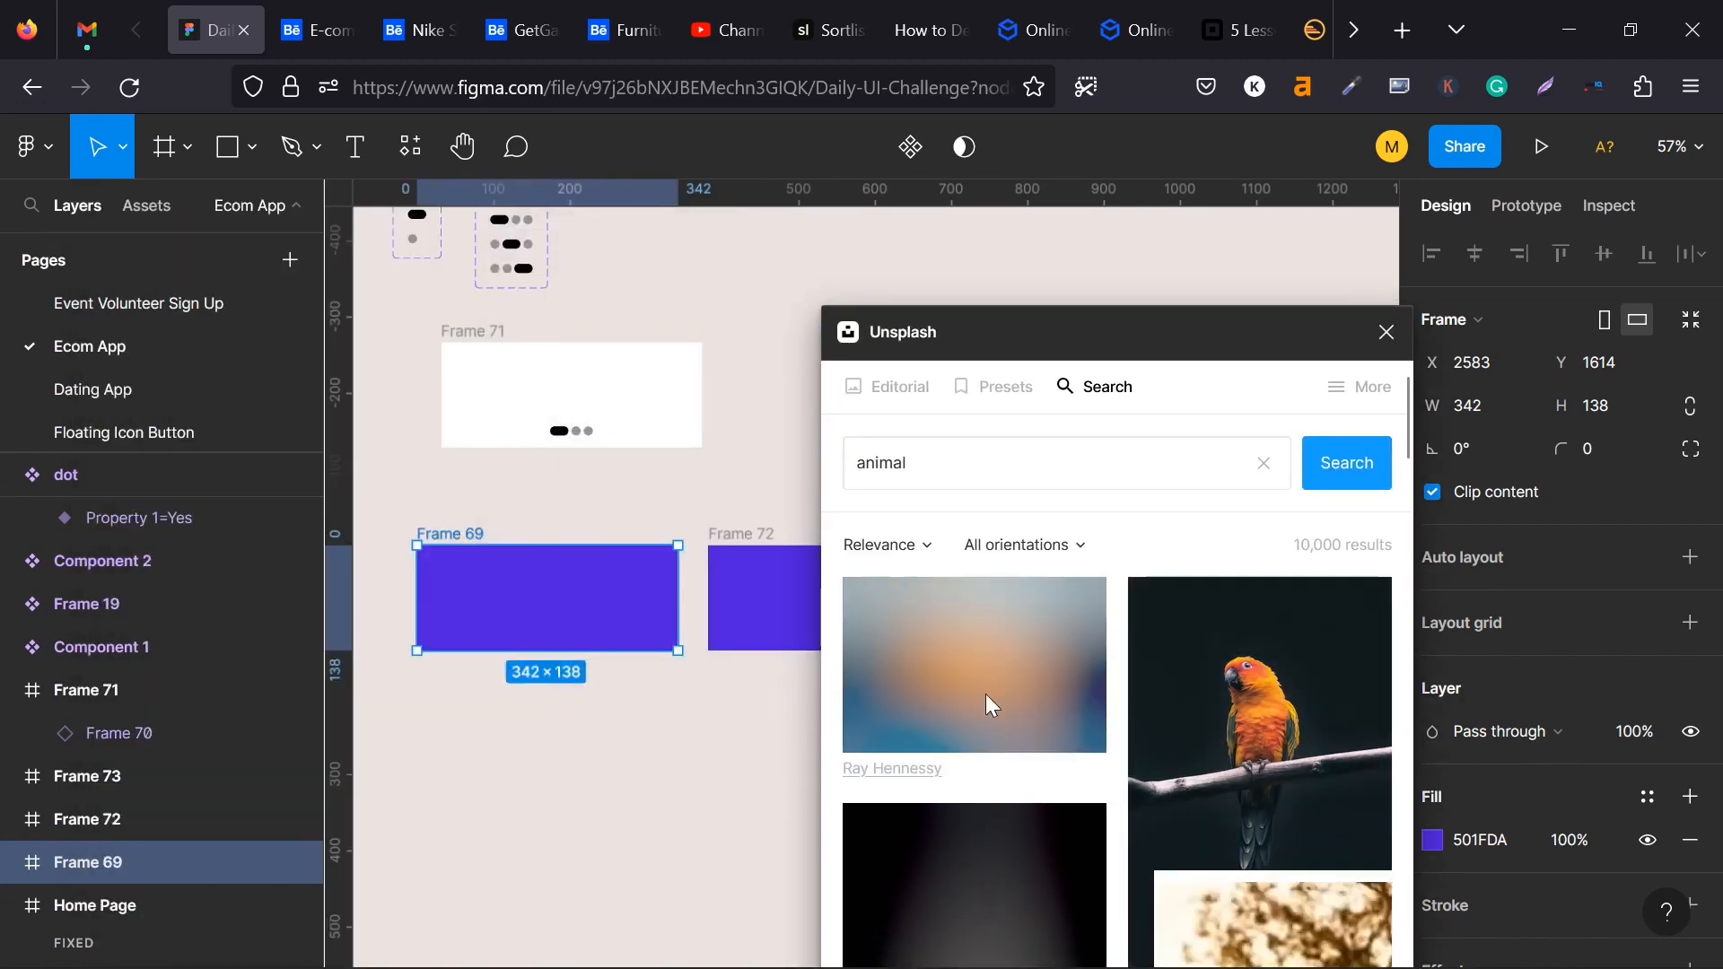
scroll(986, 692, "down", 2)
left_click(973, 550)
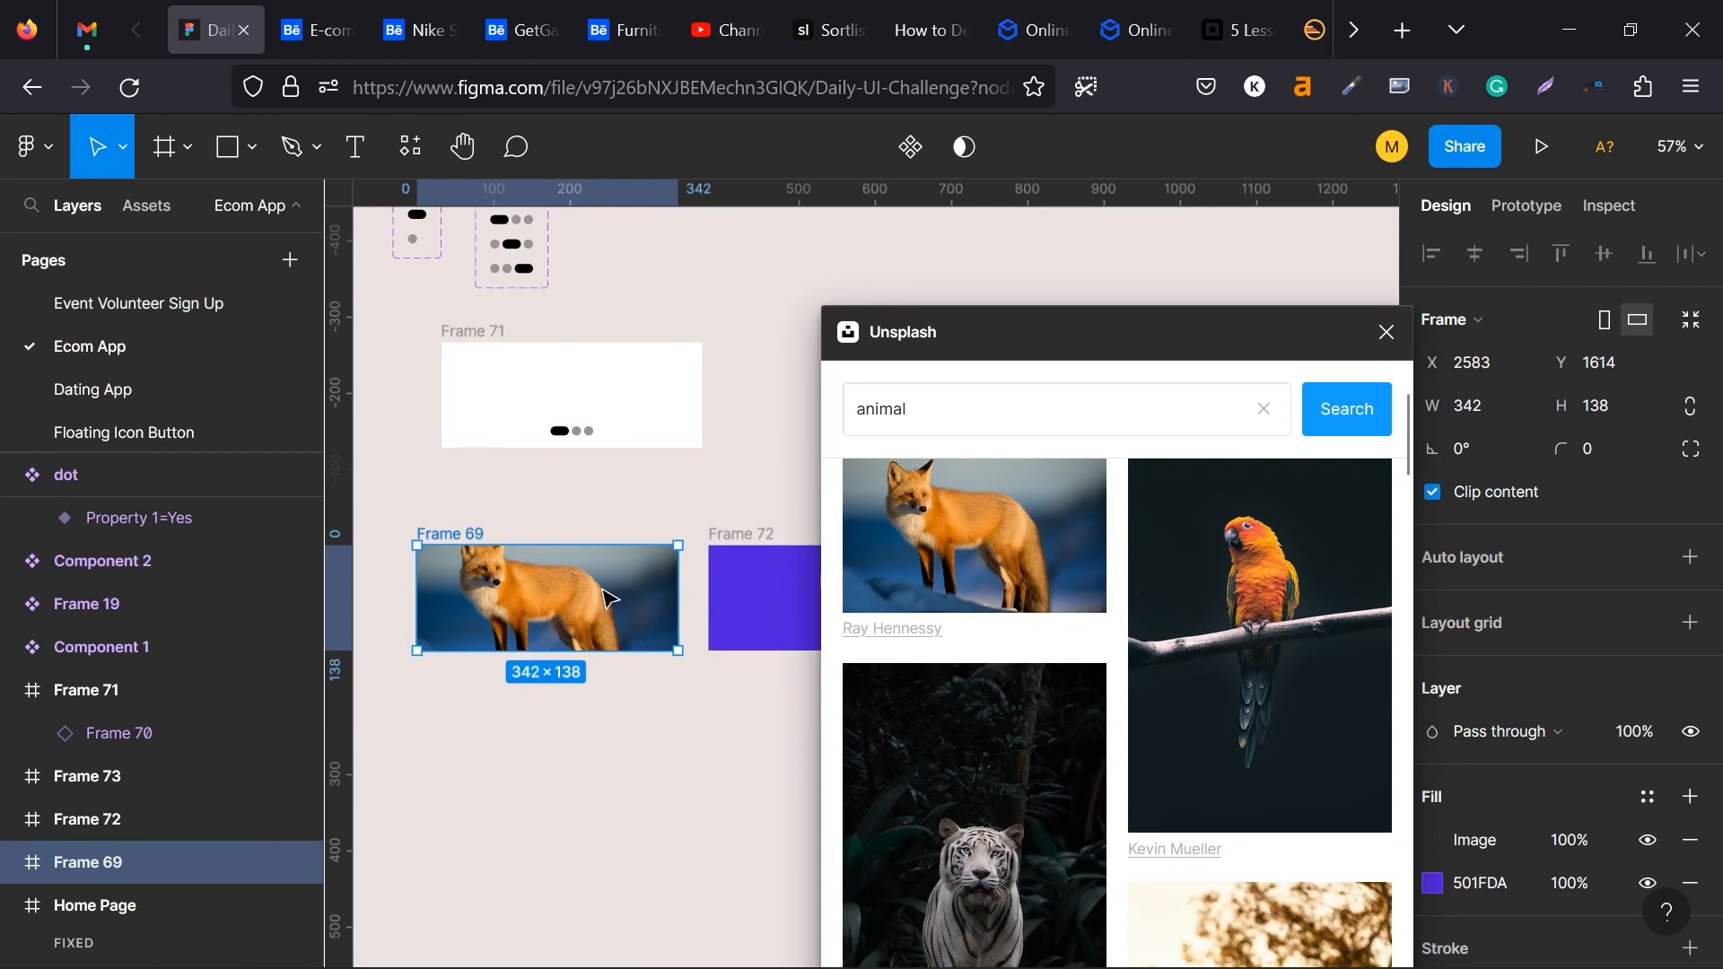
left_click(1387, 332)
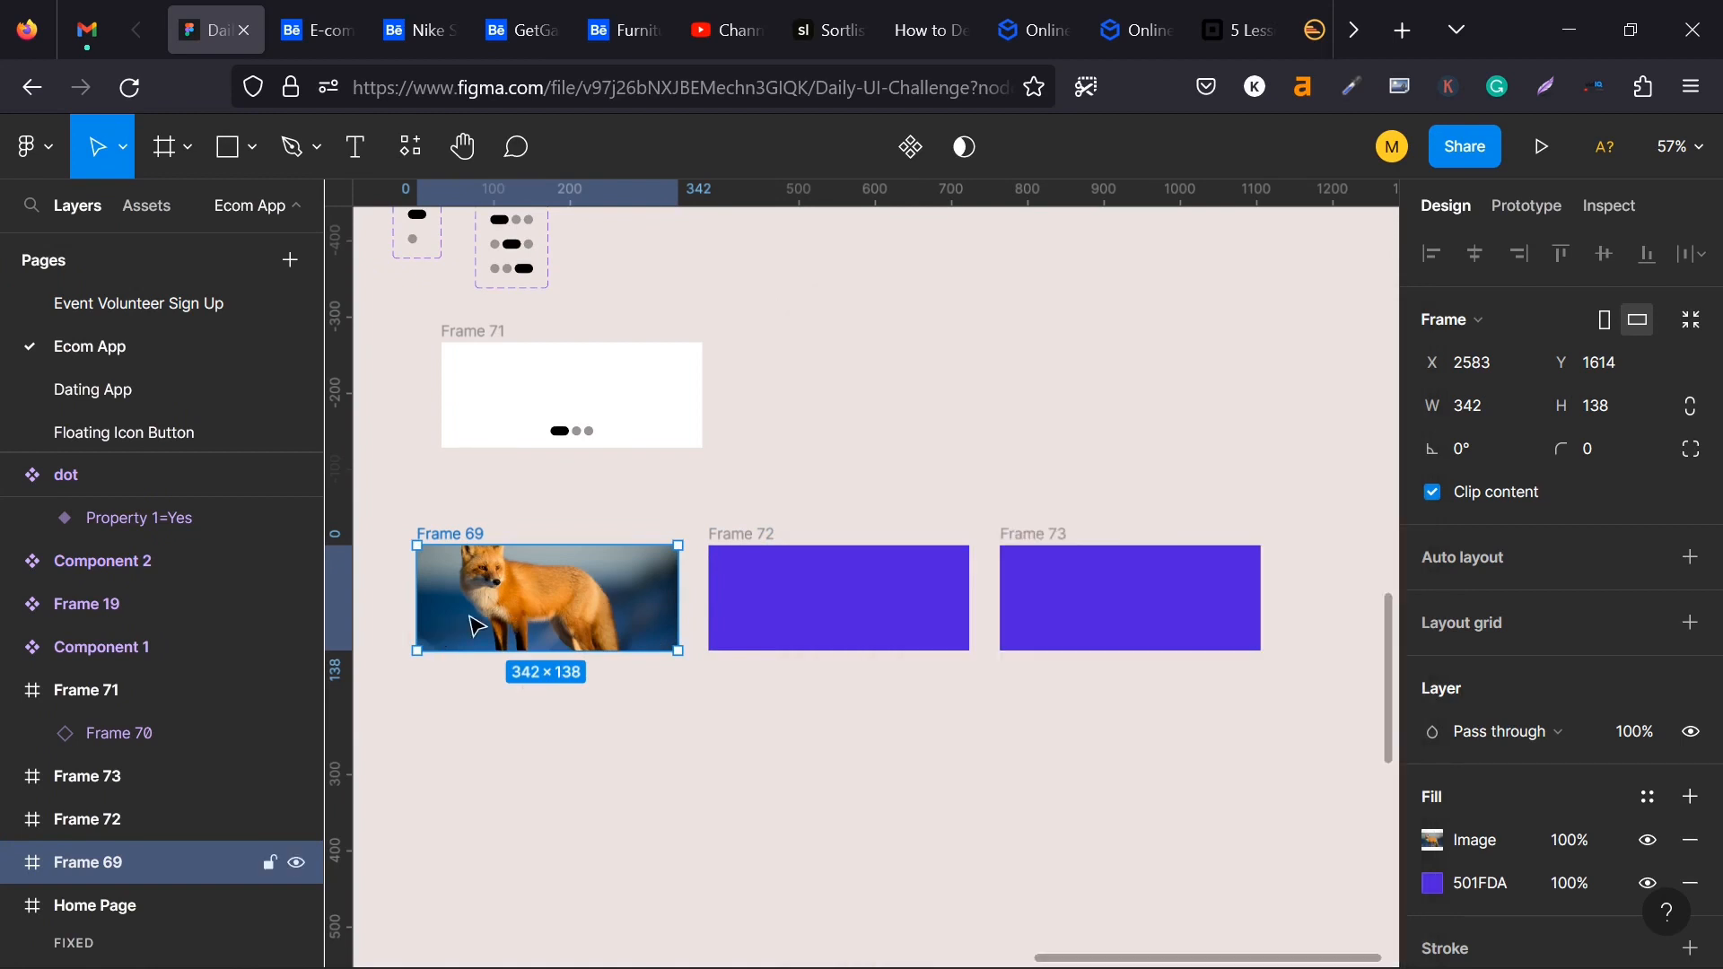
key("ctrl+z")
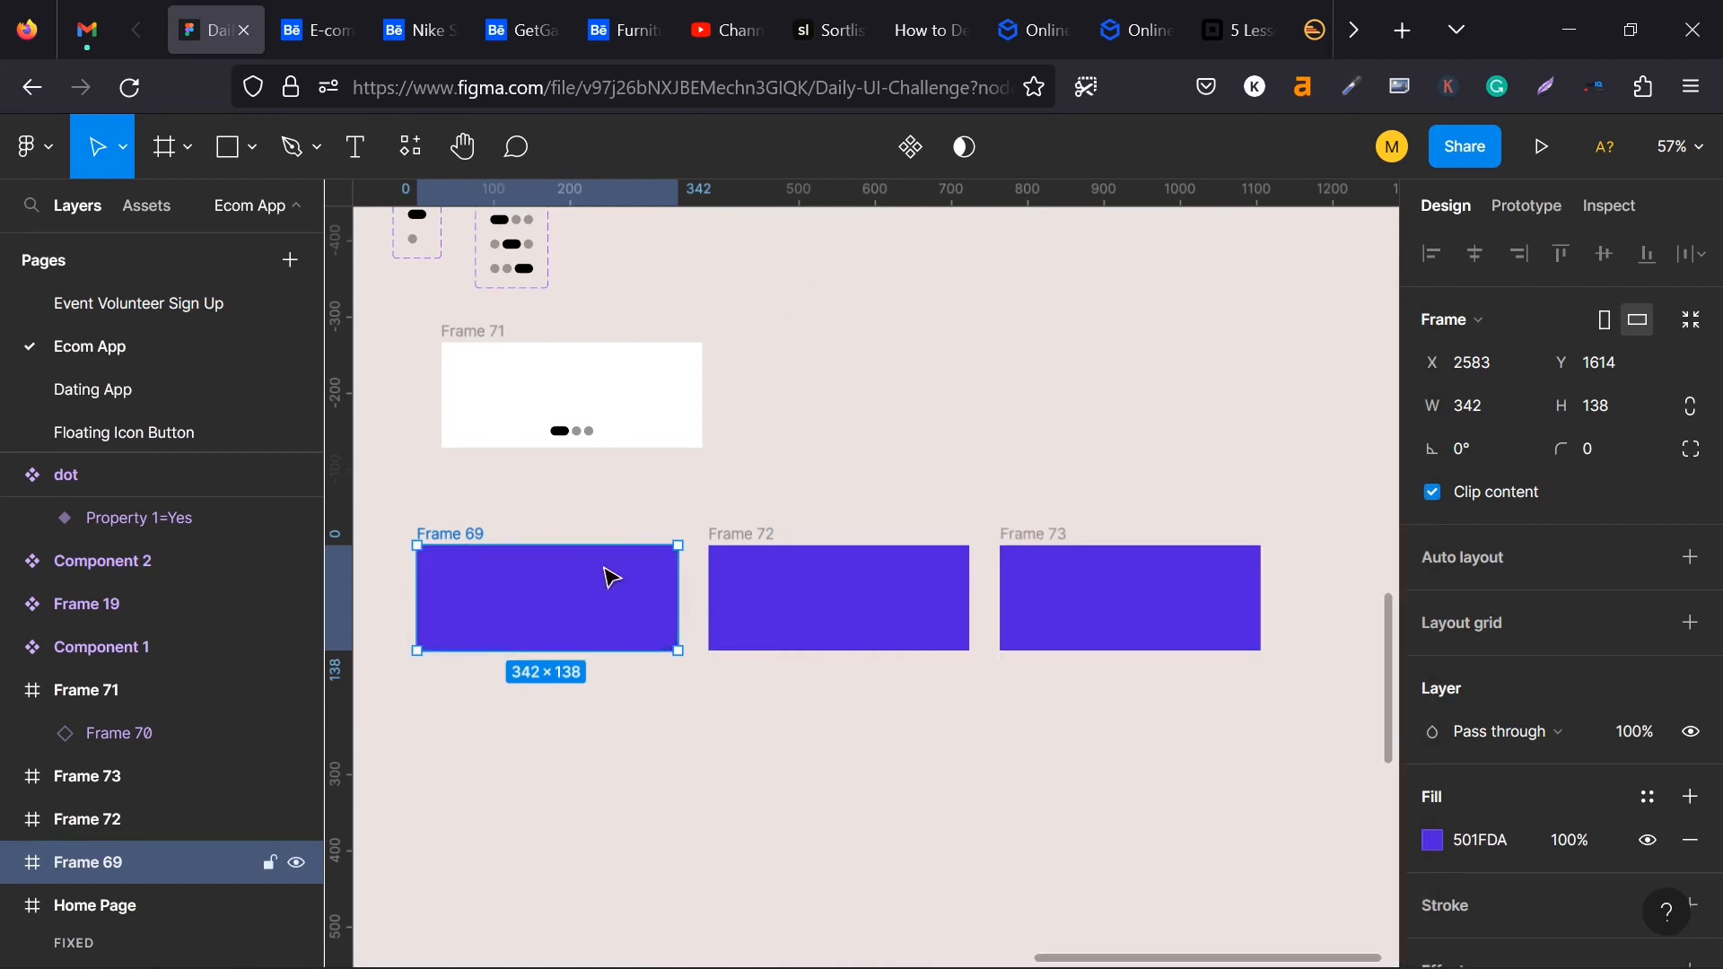
- Change the fill of the middle card, Frame 72, to the red document colour C62828
left_click(780, 588)
scroll(1467, 746, "down", 2)
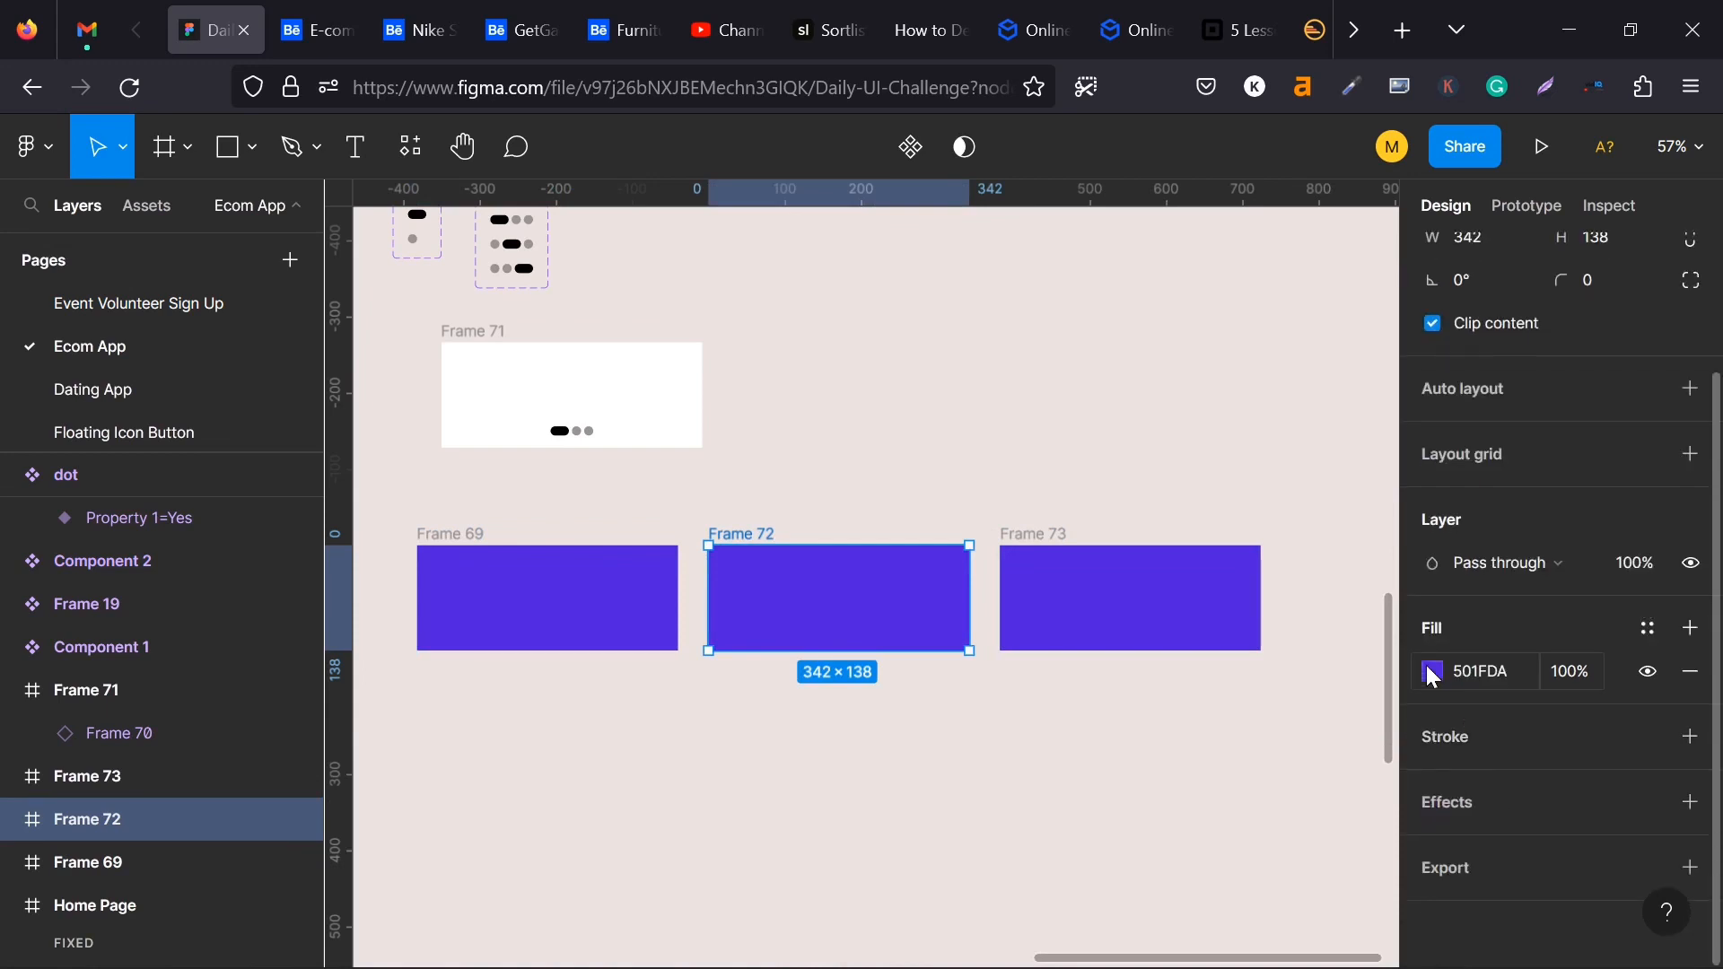
left_click(1433, 673)
left_click(1293, 874)
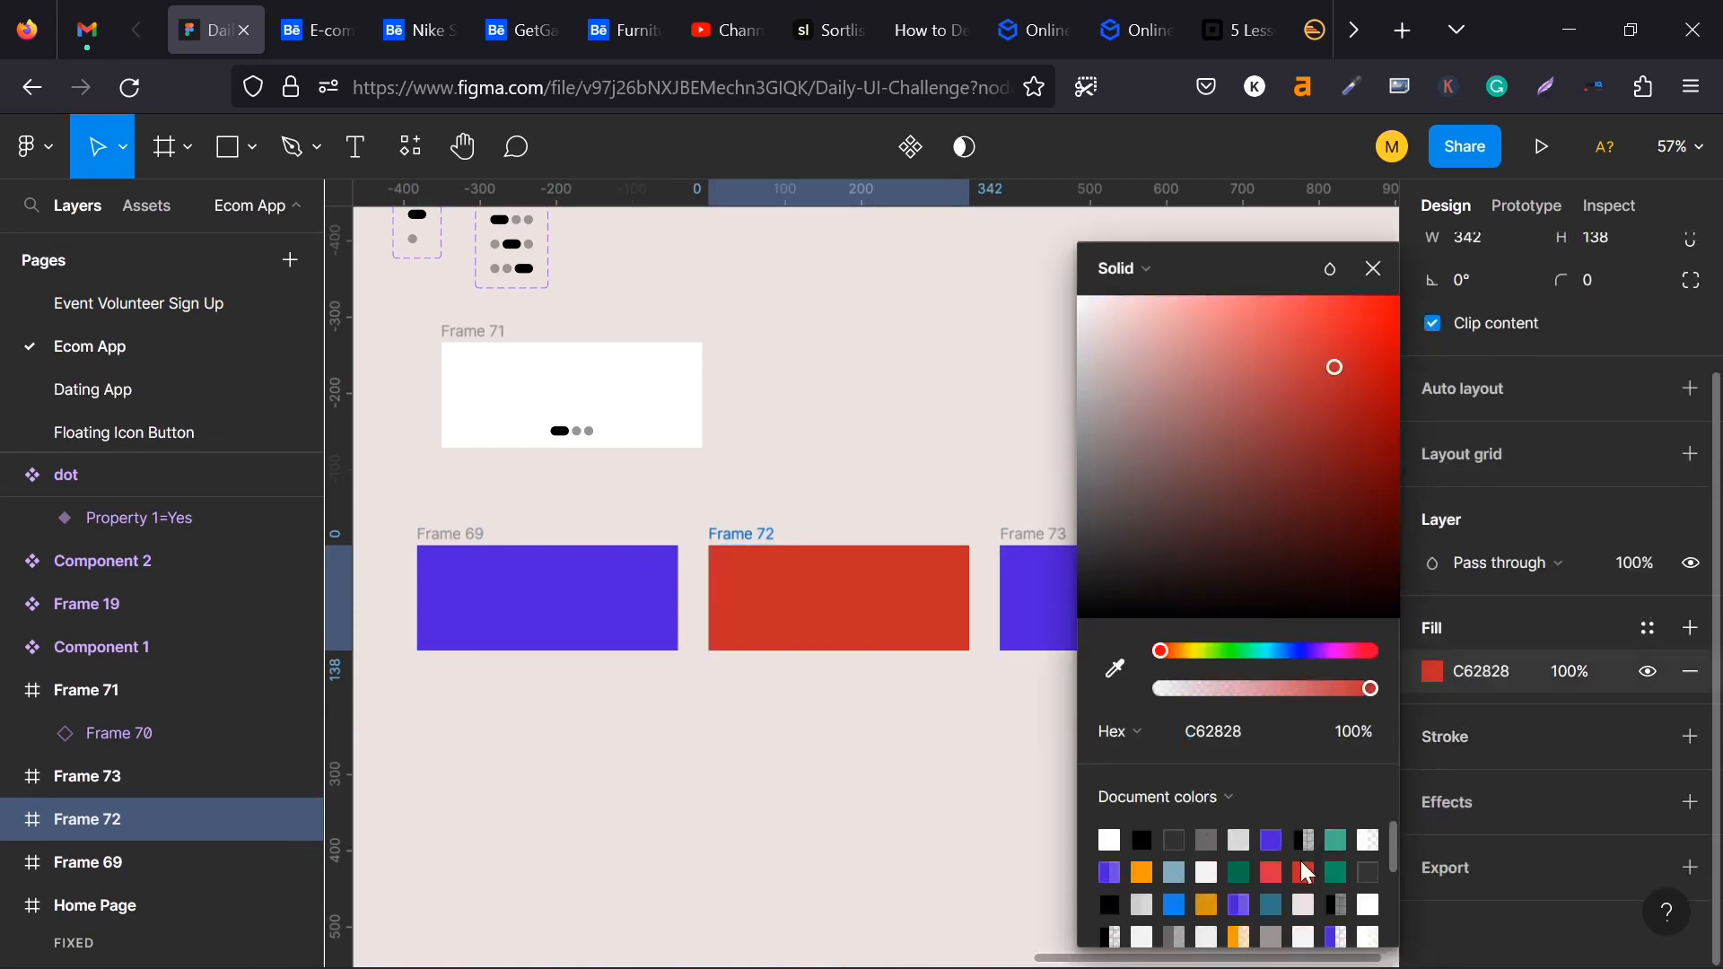
- Change the fill of the third card, Frame 73, to the orange document colour FF9800
left_click(1004, 588)
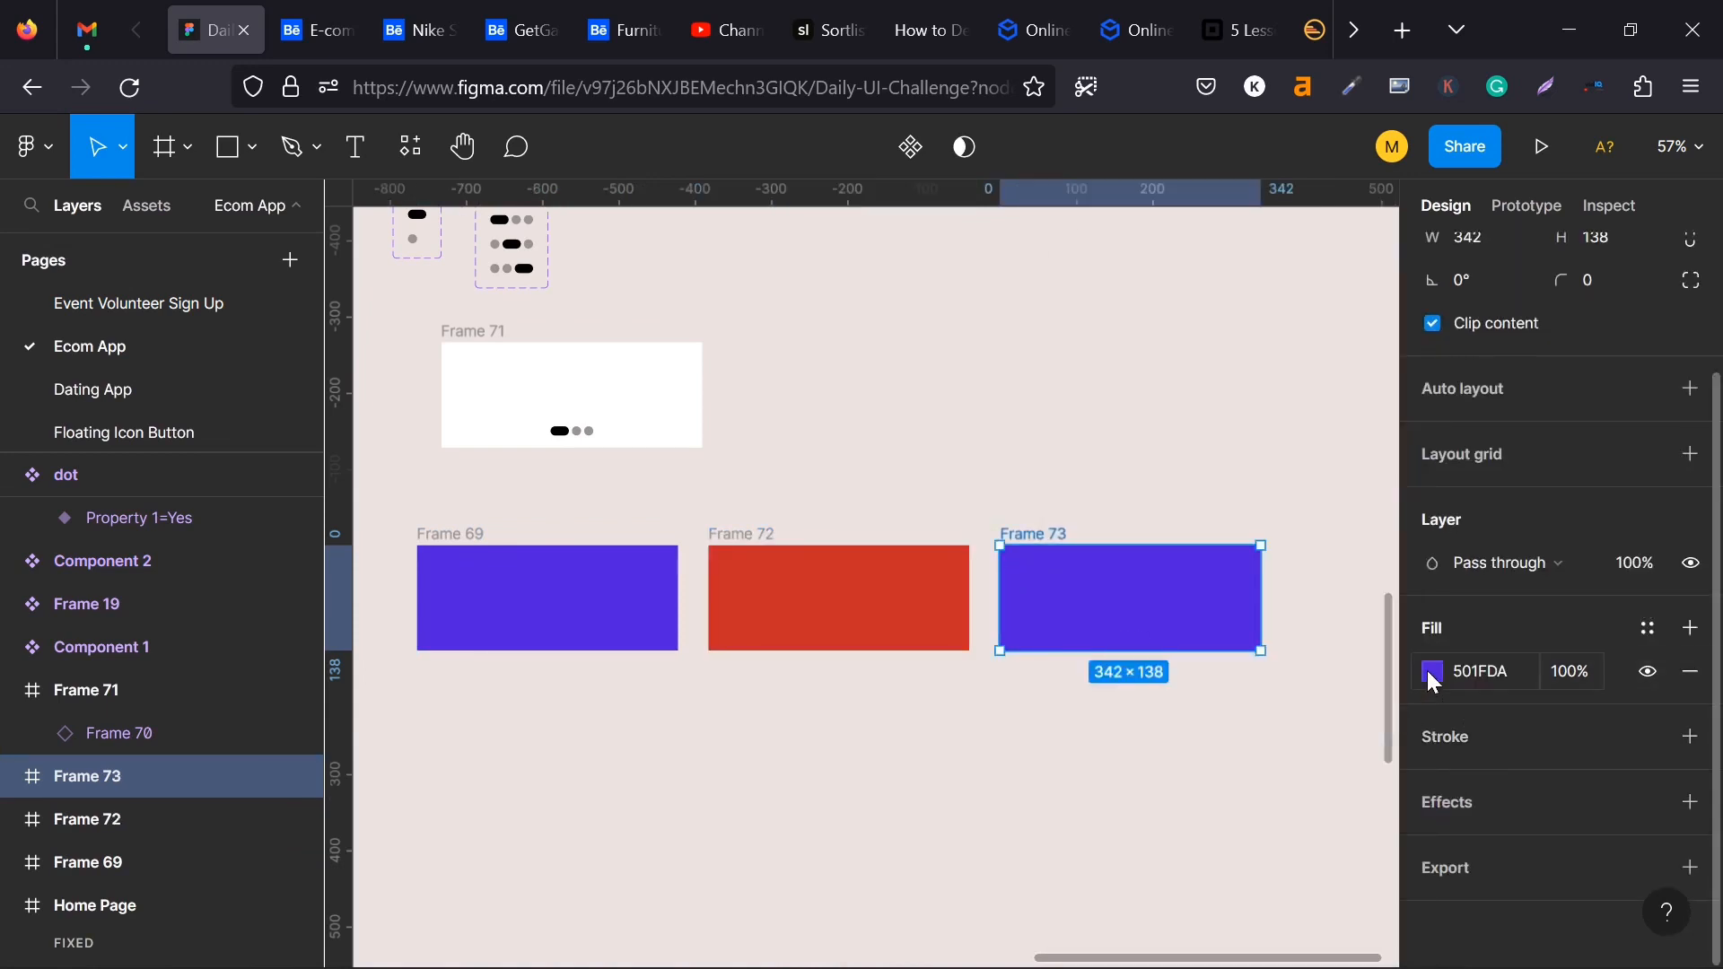
left_click(1433, 675)
left_click(1141, 873)
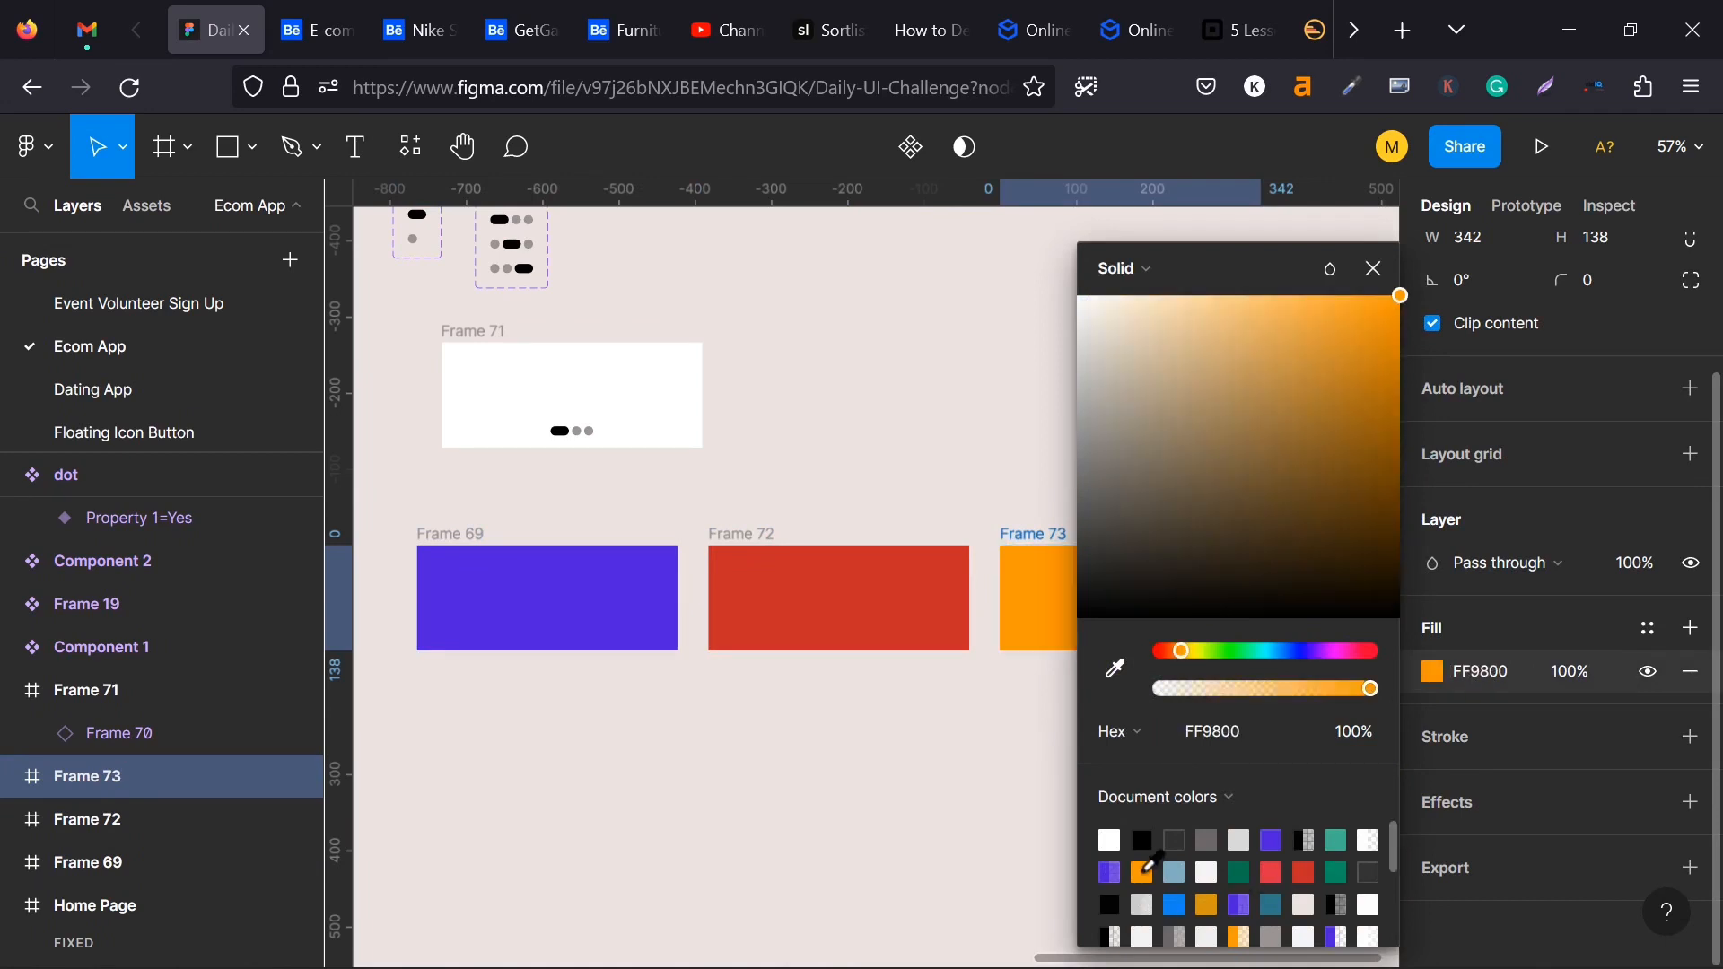
left_click(765, 728)
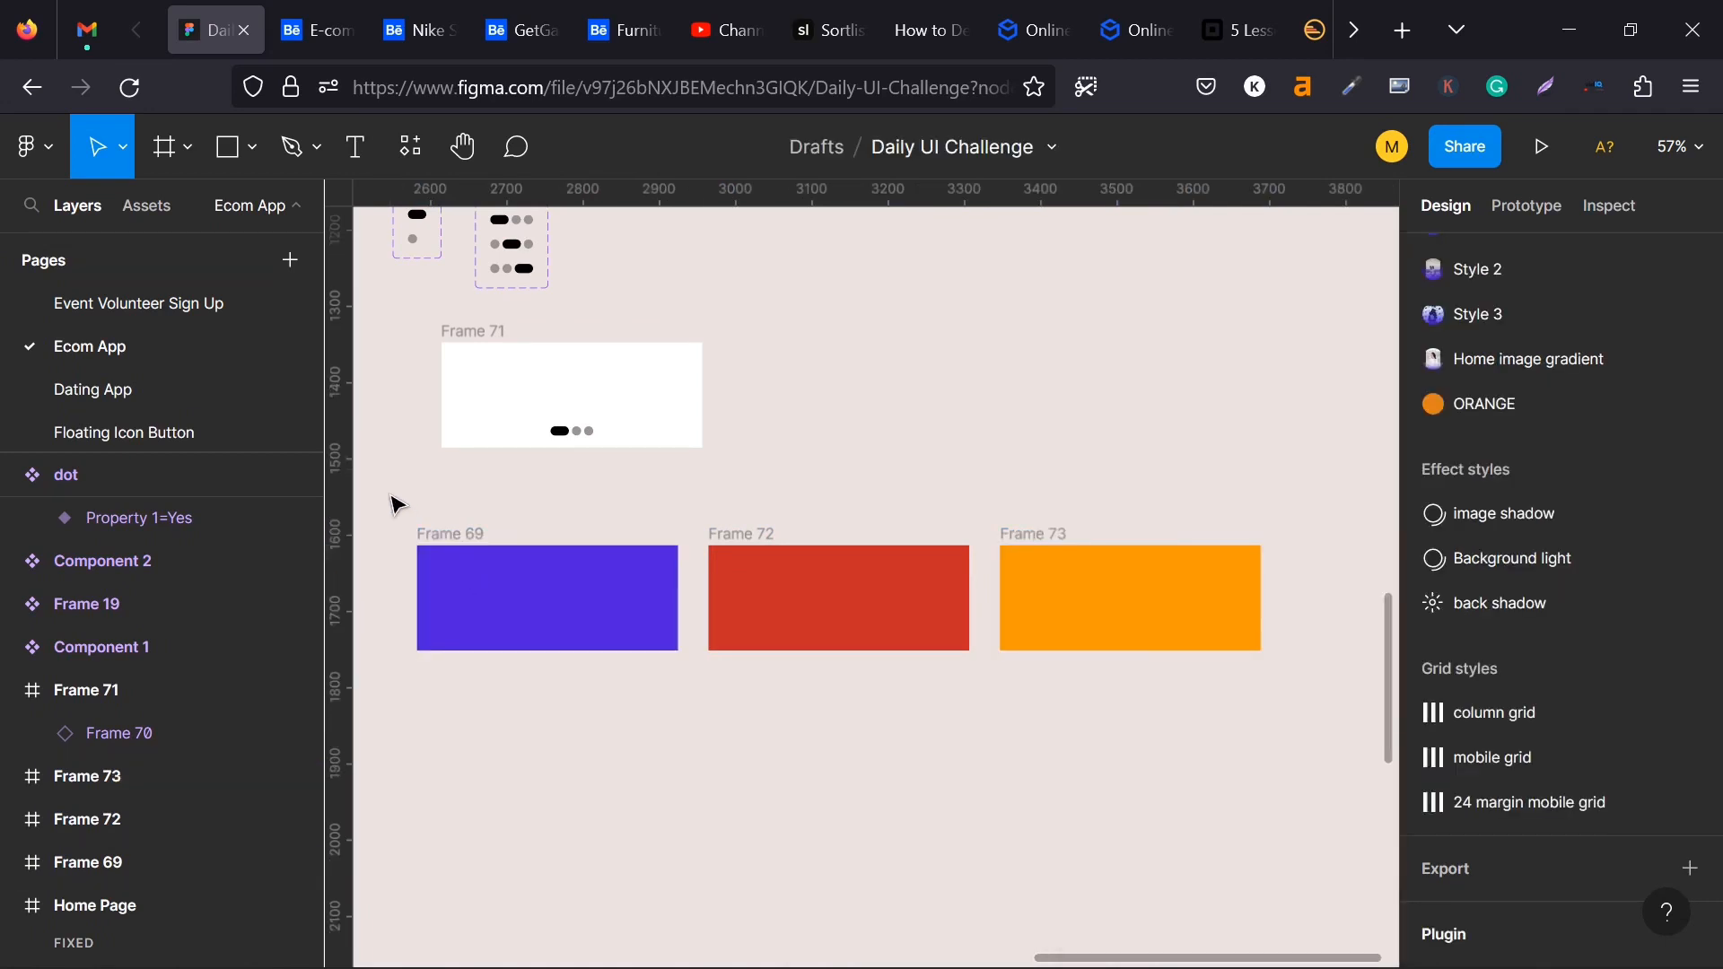
- Rename the white frame holding the dot indicator, Frame 71, as Carousel
double_click(462, 331)
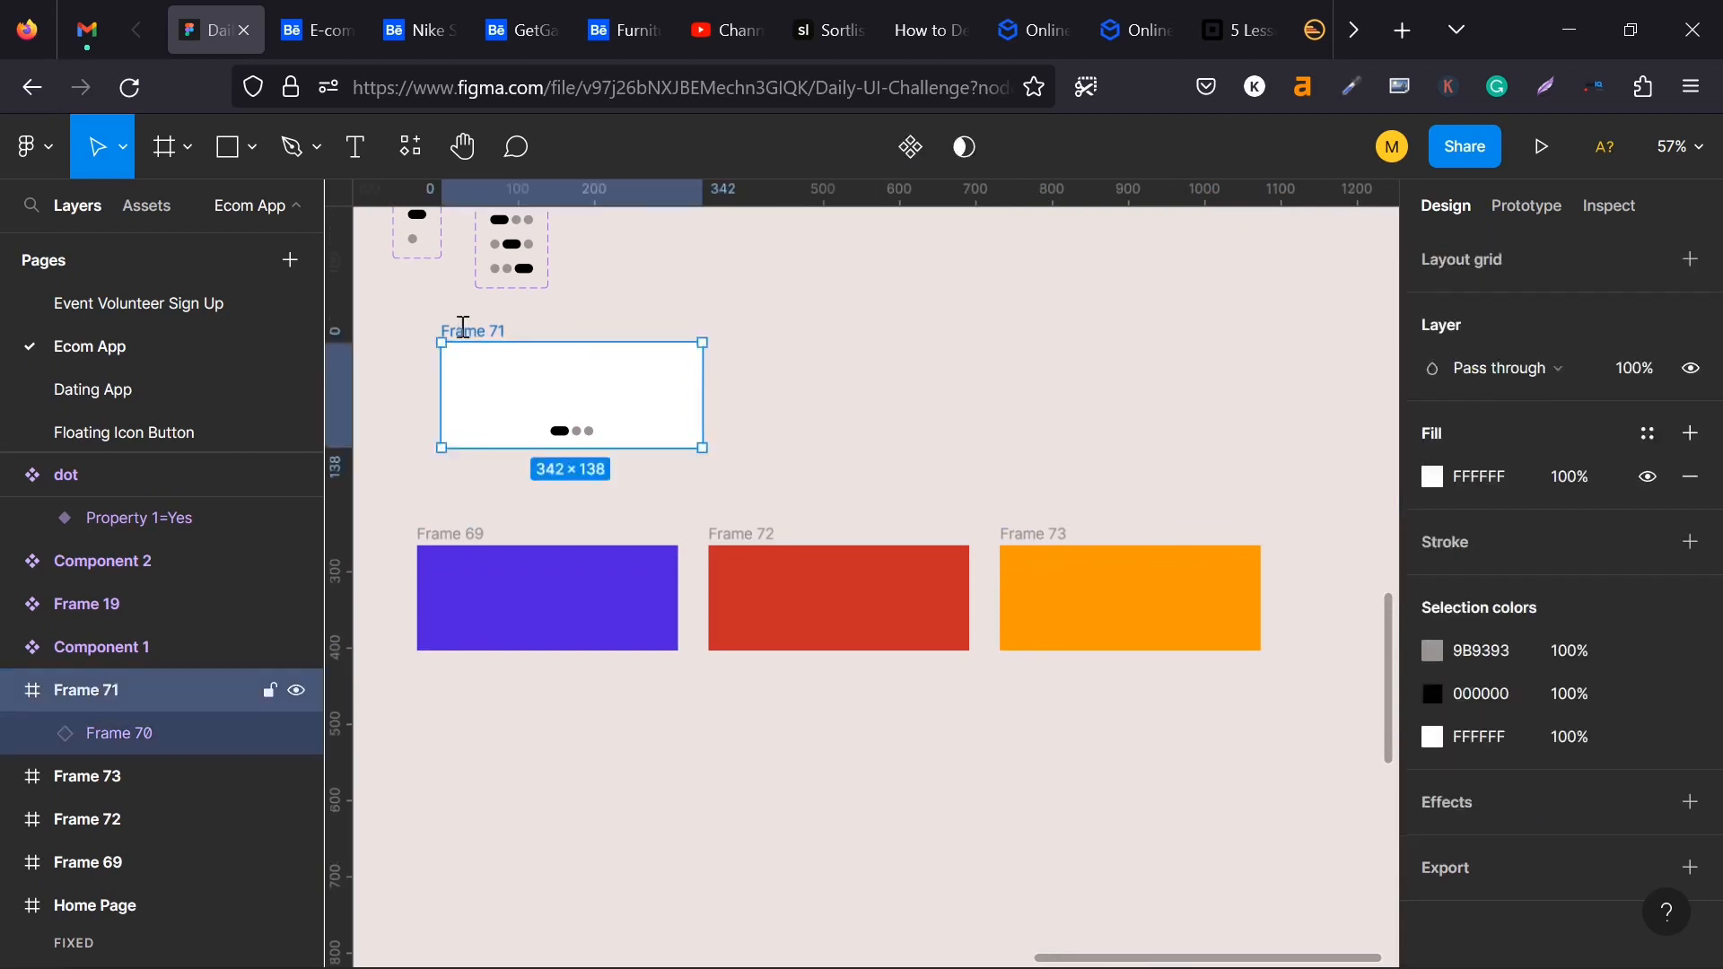
type("Caro")
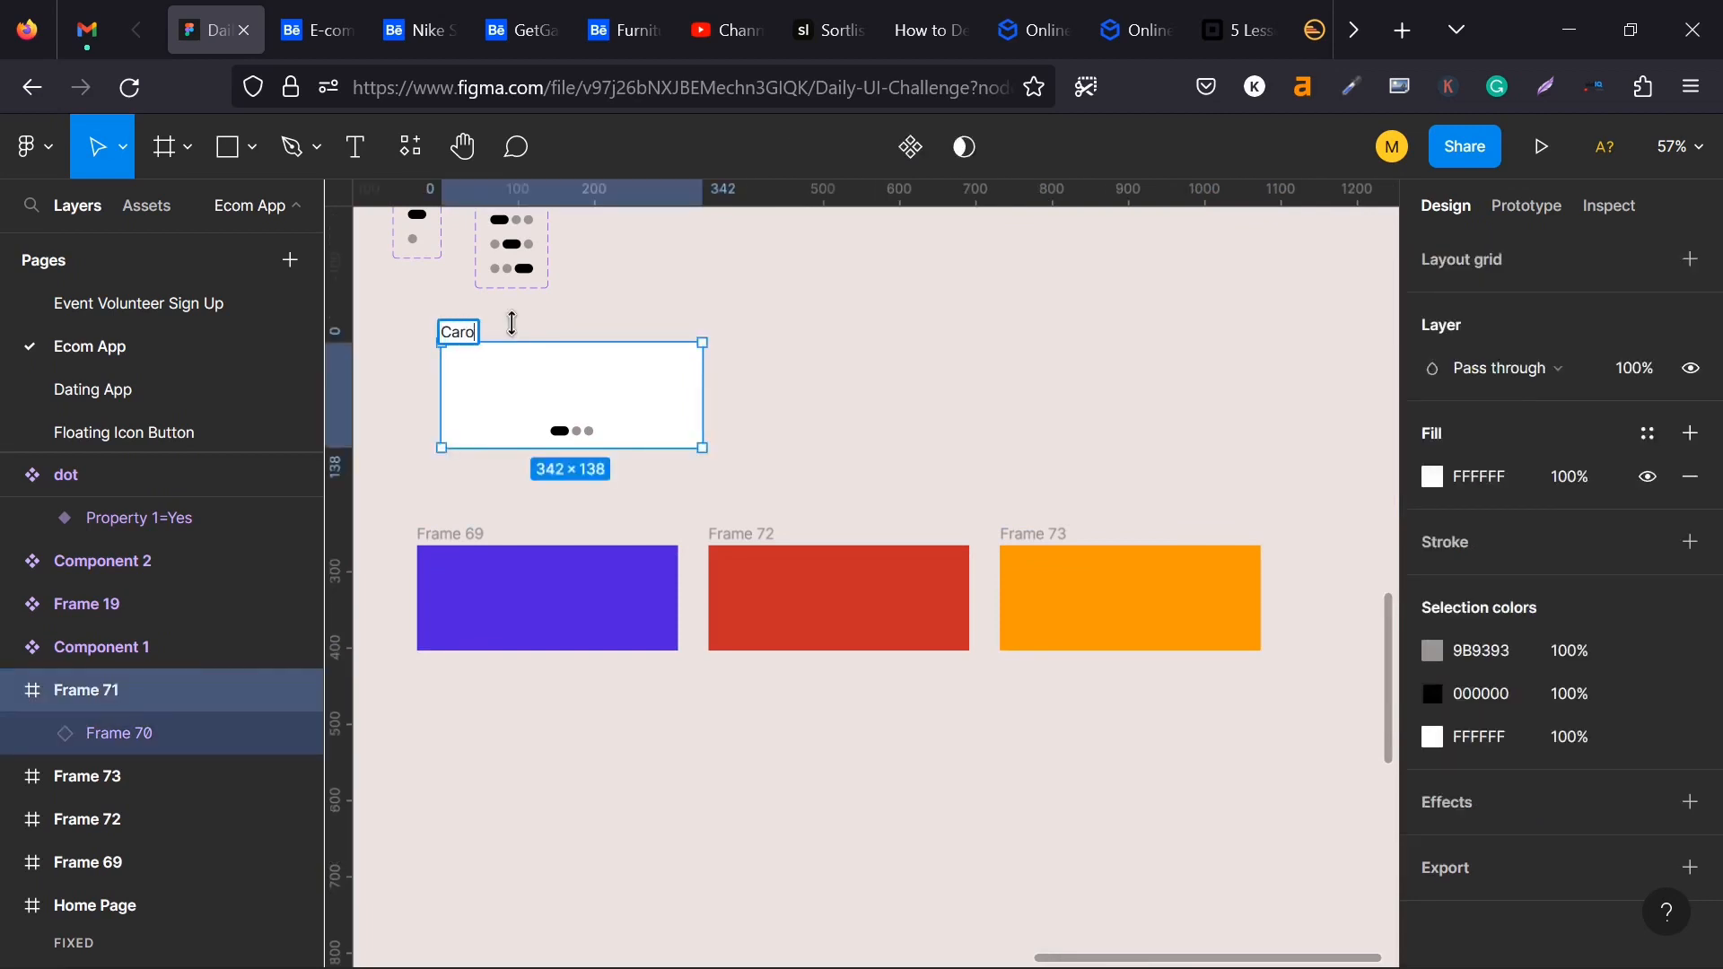
type("usel")
left_click(1040, 356)
- Wrap the purple, red and orange card frames together in one horizontal auto layout frame
scroll(556, 449, "down", 3, "ctrl")
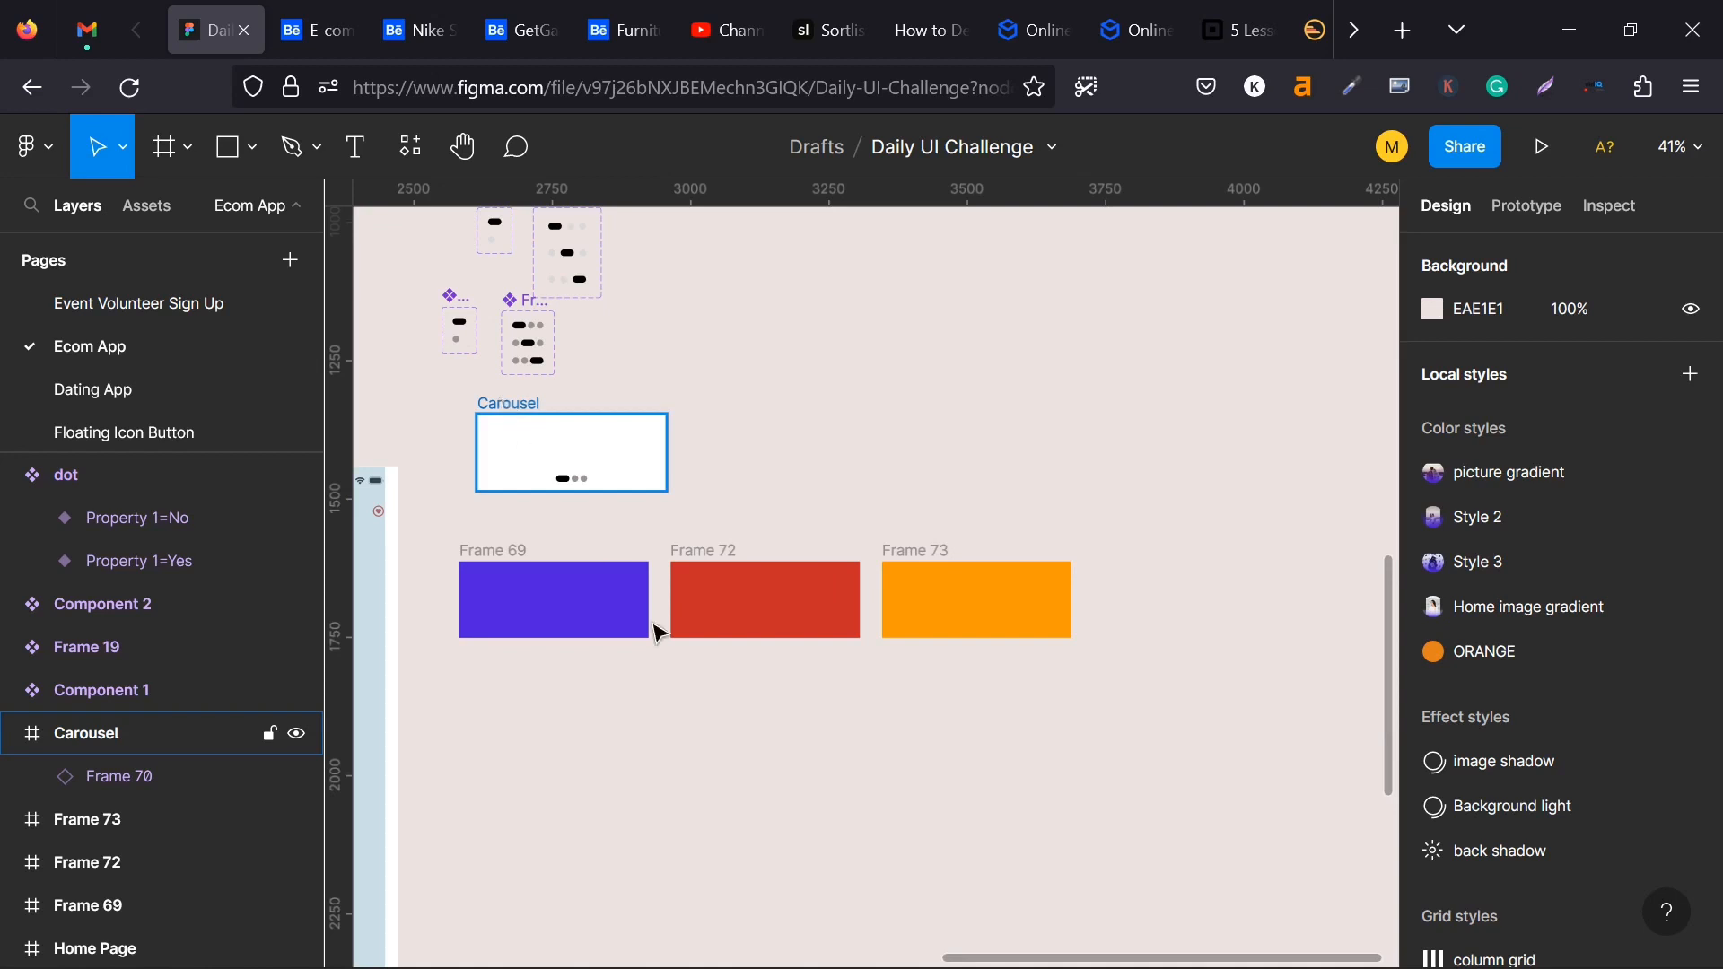
left_click(568, 577)
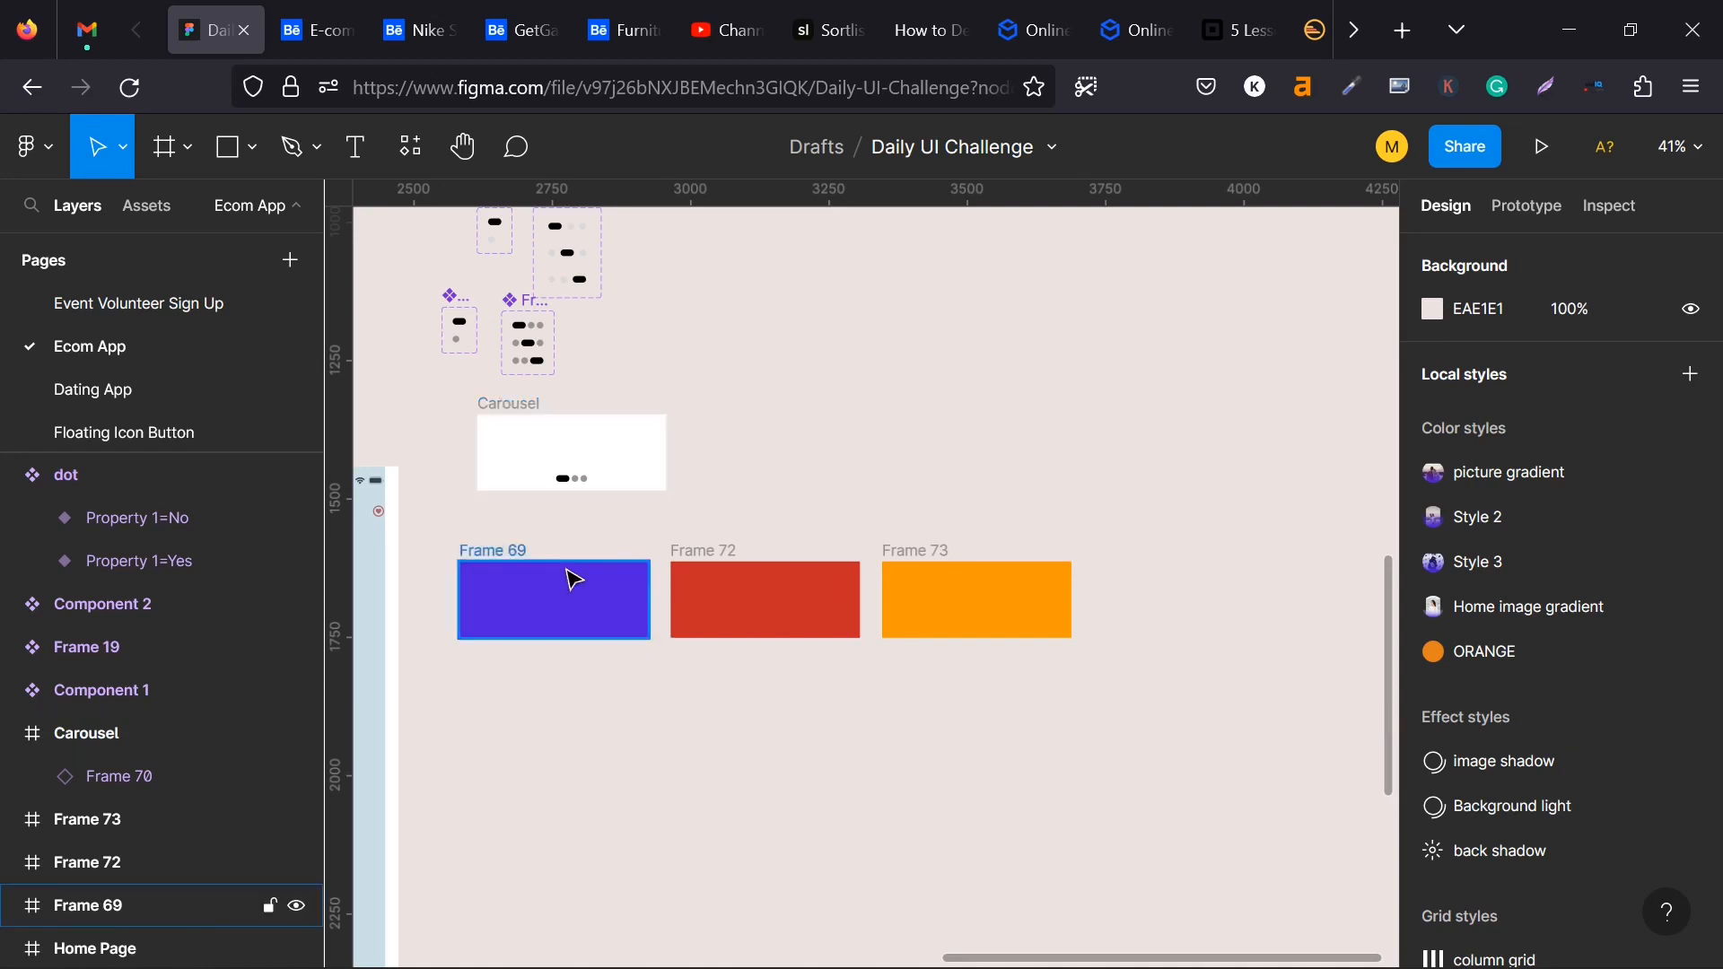
left_click(729, 560, "shift")
left_click(924, 549, "shift")
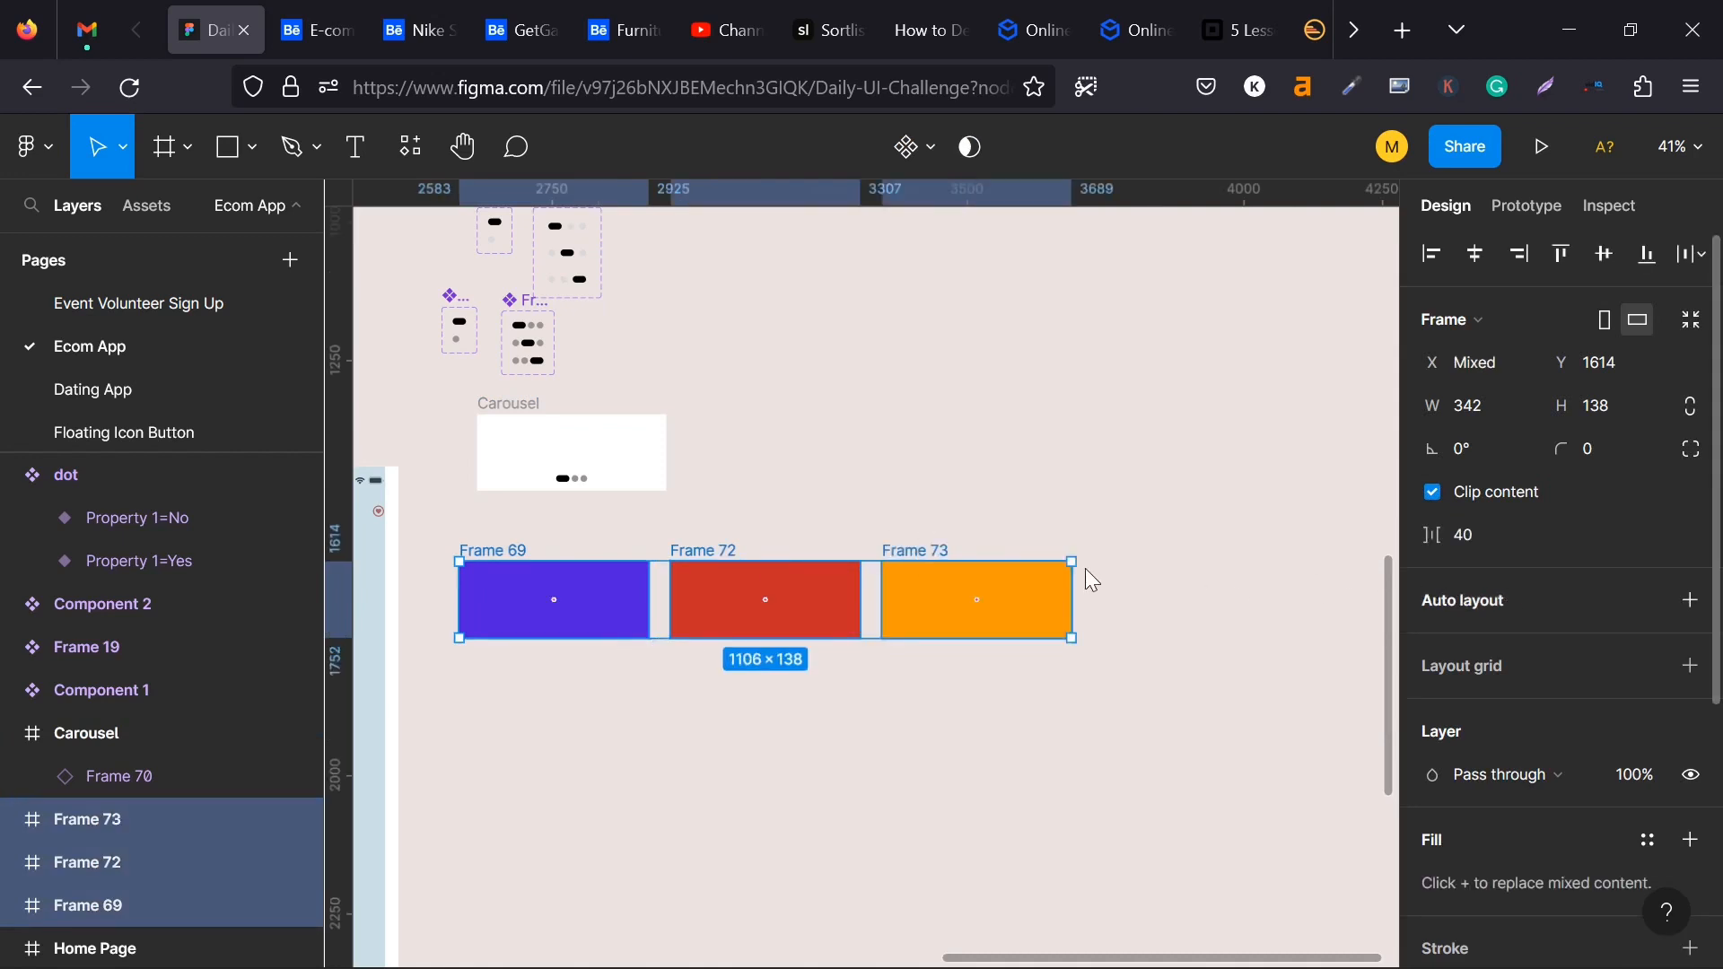
key("shift+a")
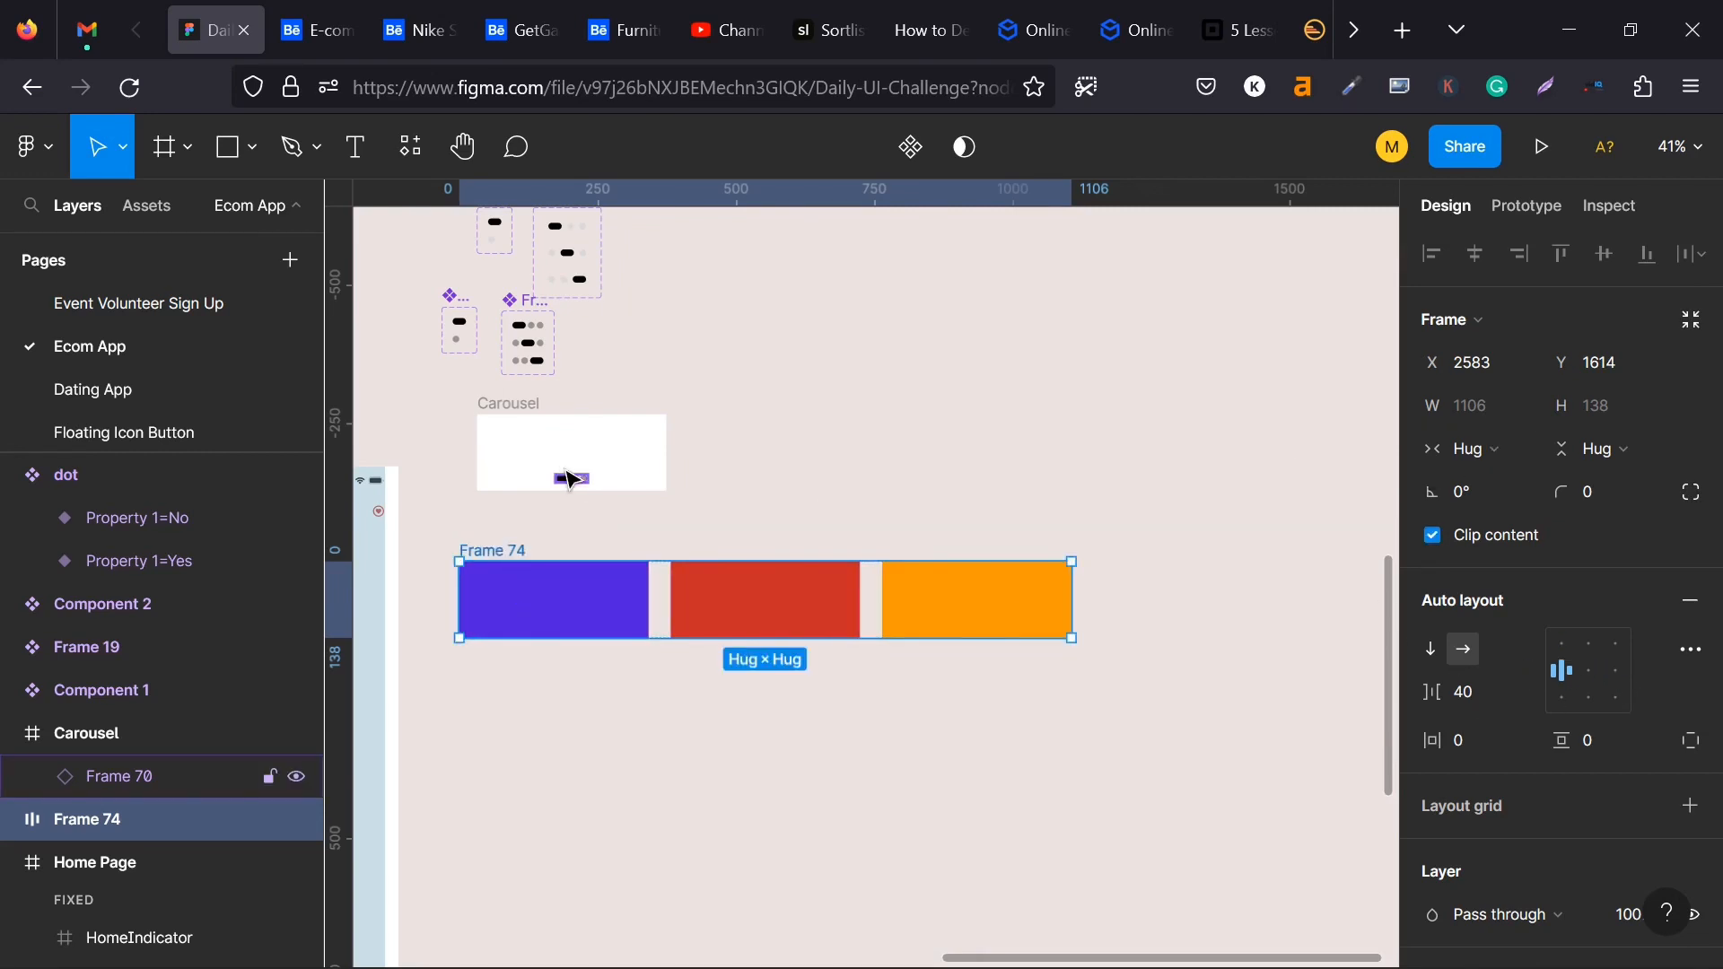
- Set the constraints of the dot indicator in the Carousel frame to Center horizontally and Bottom vertically
left_click(572, 482)
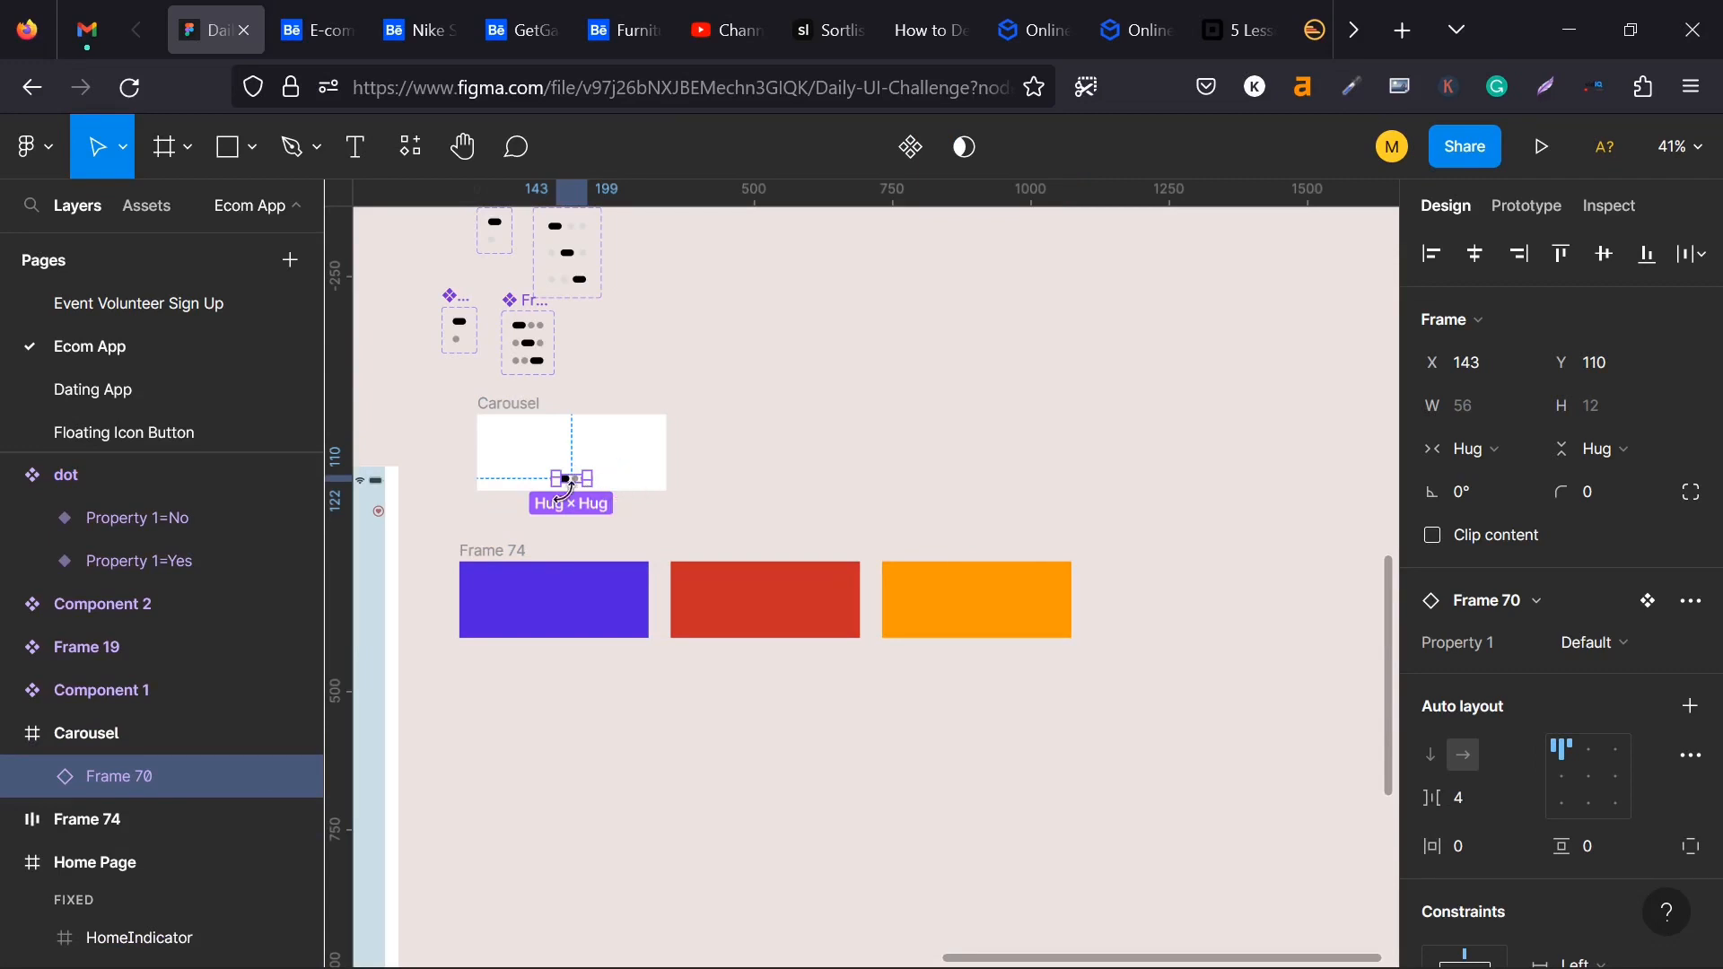
scroll(1570, 681, "down", 5)
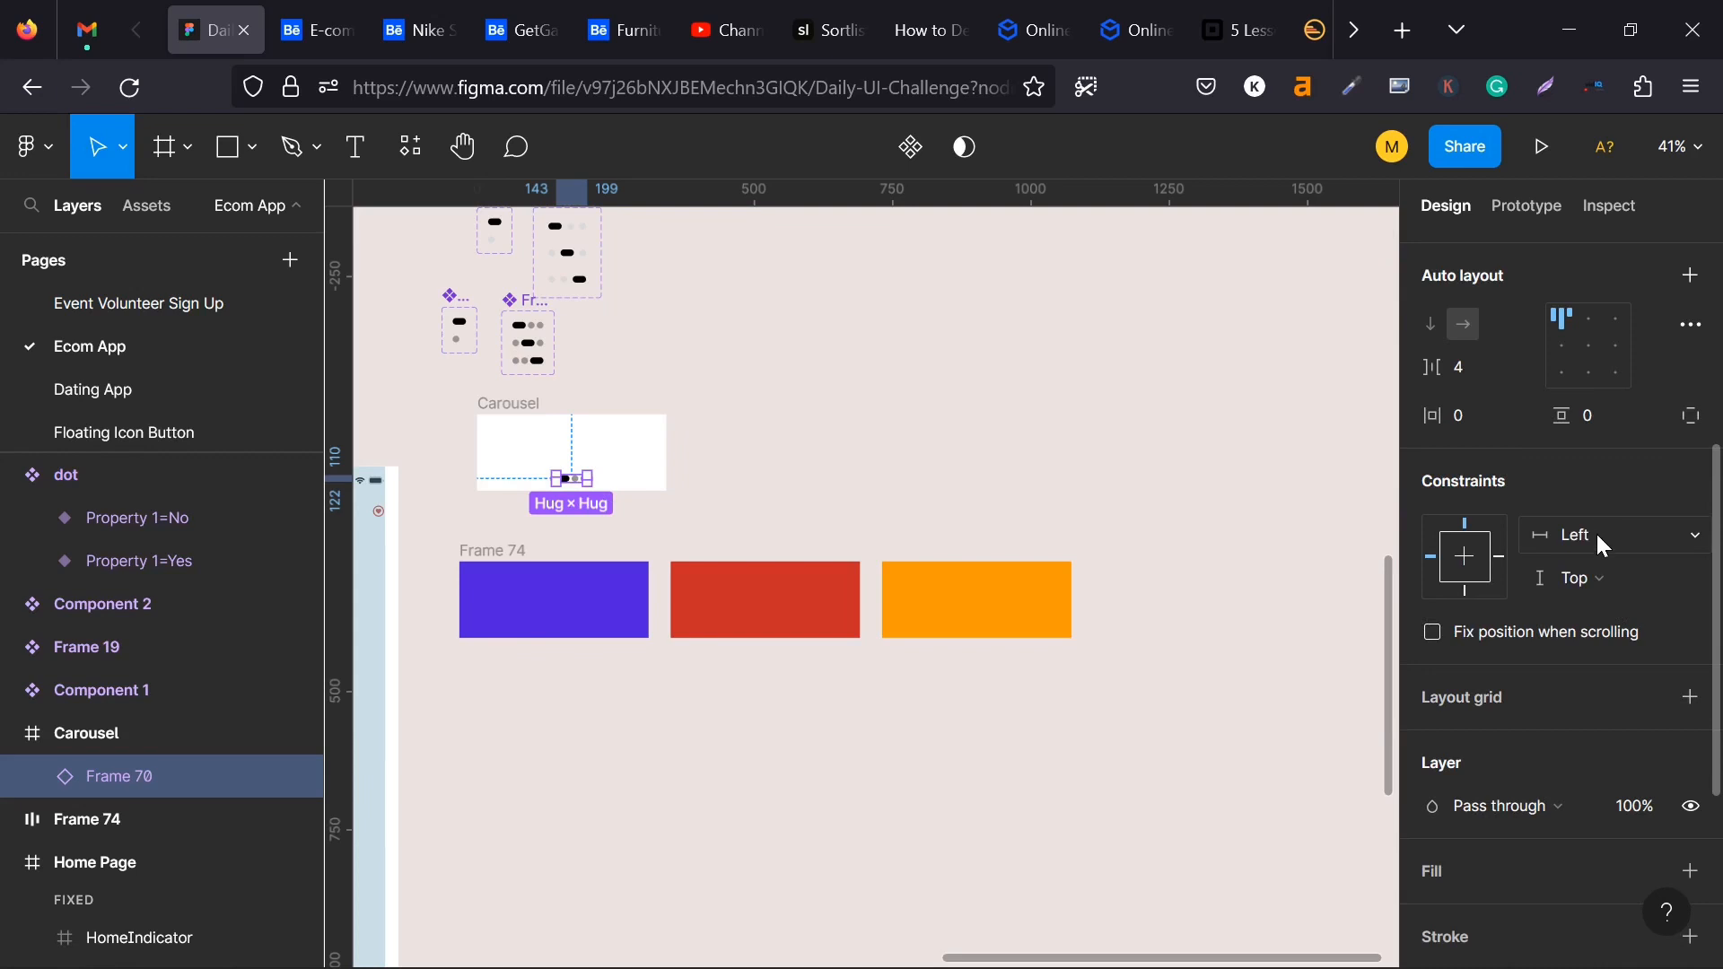
left_click(1606, 533)
left_click(1610, 631)
left_click(1605, 599)
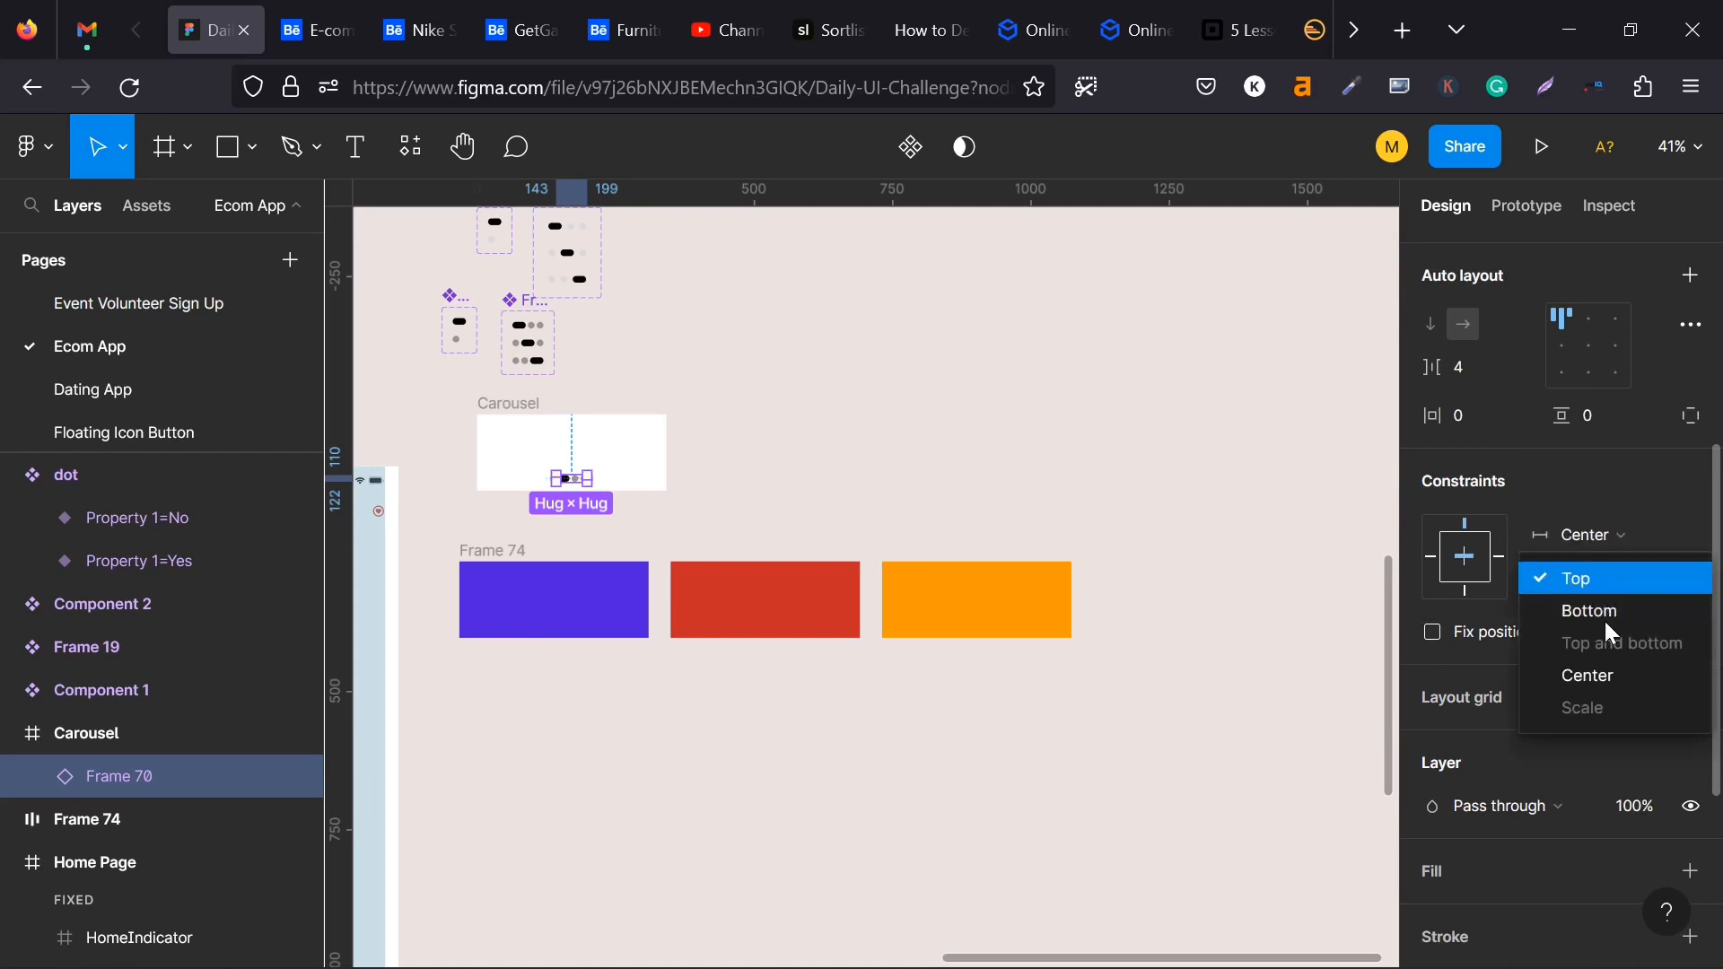
left_click(1607, 612)
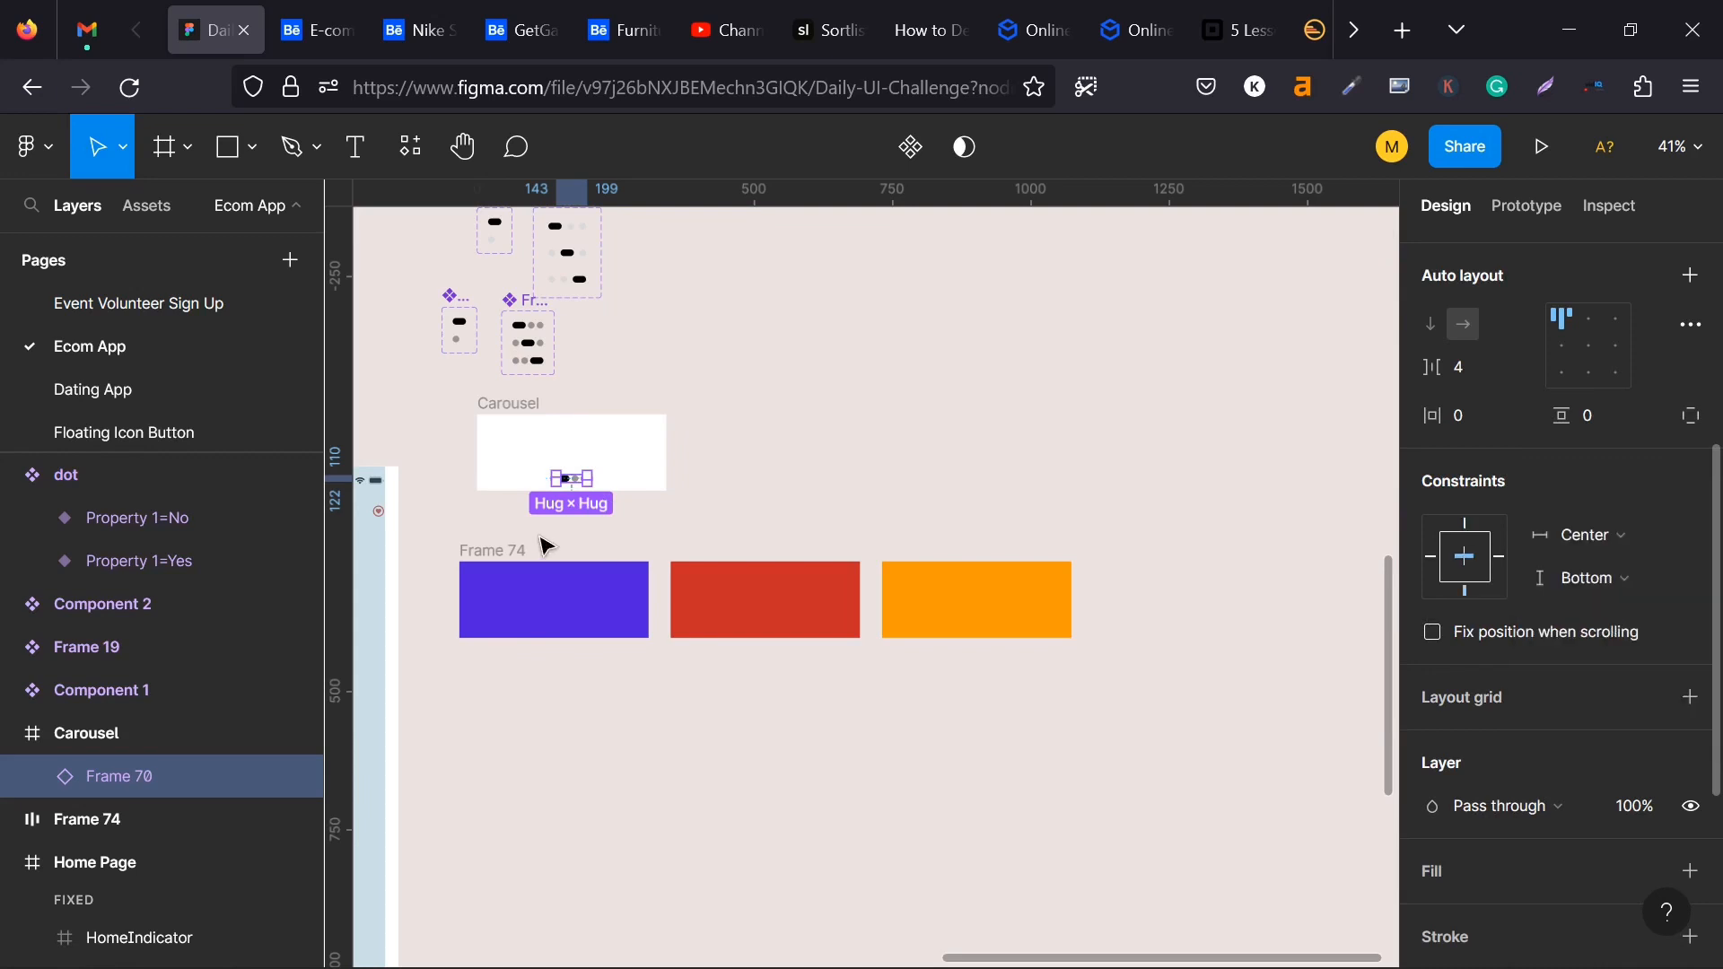
- Move the three-card row Frame 74 into the Carousel frame, behind the dot indicator and aligned to the frame's left edge
left_click(500, 561)
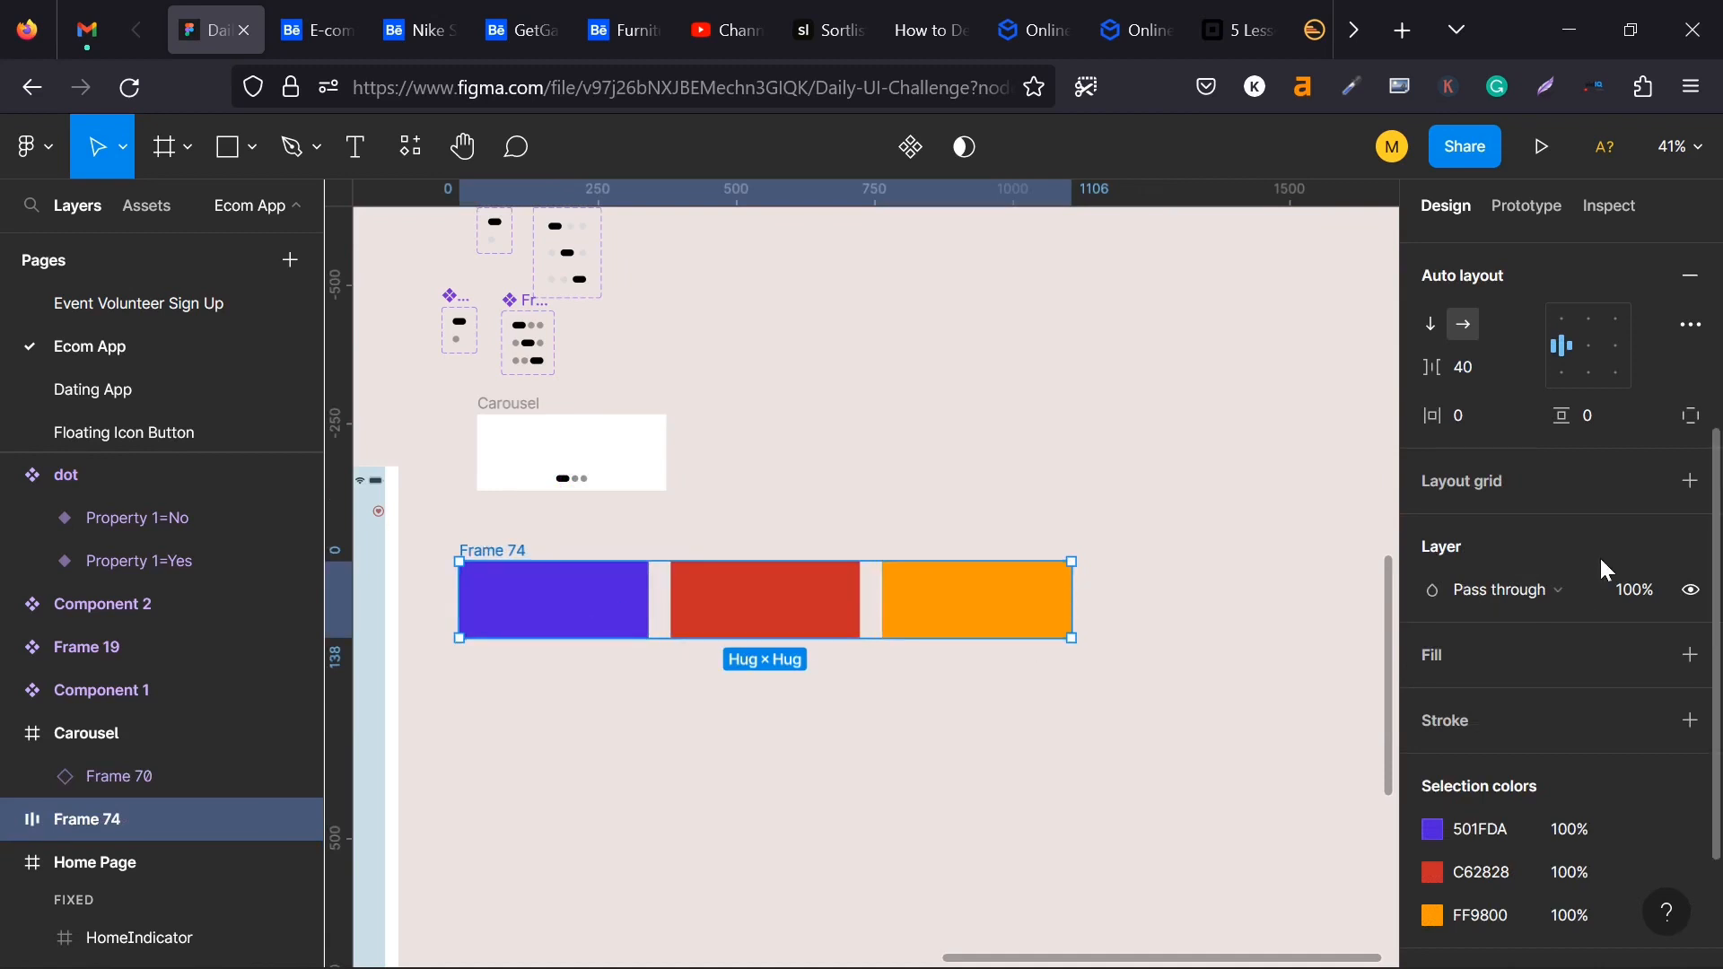
scroll(1494, 684, "up", 4)
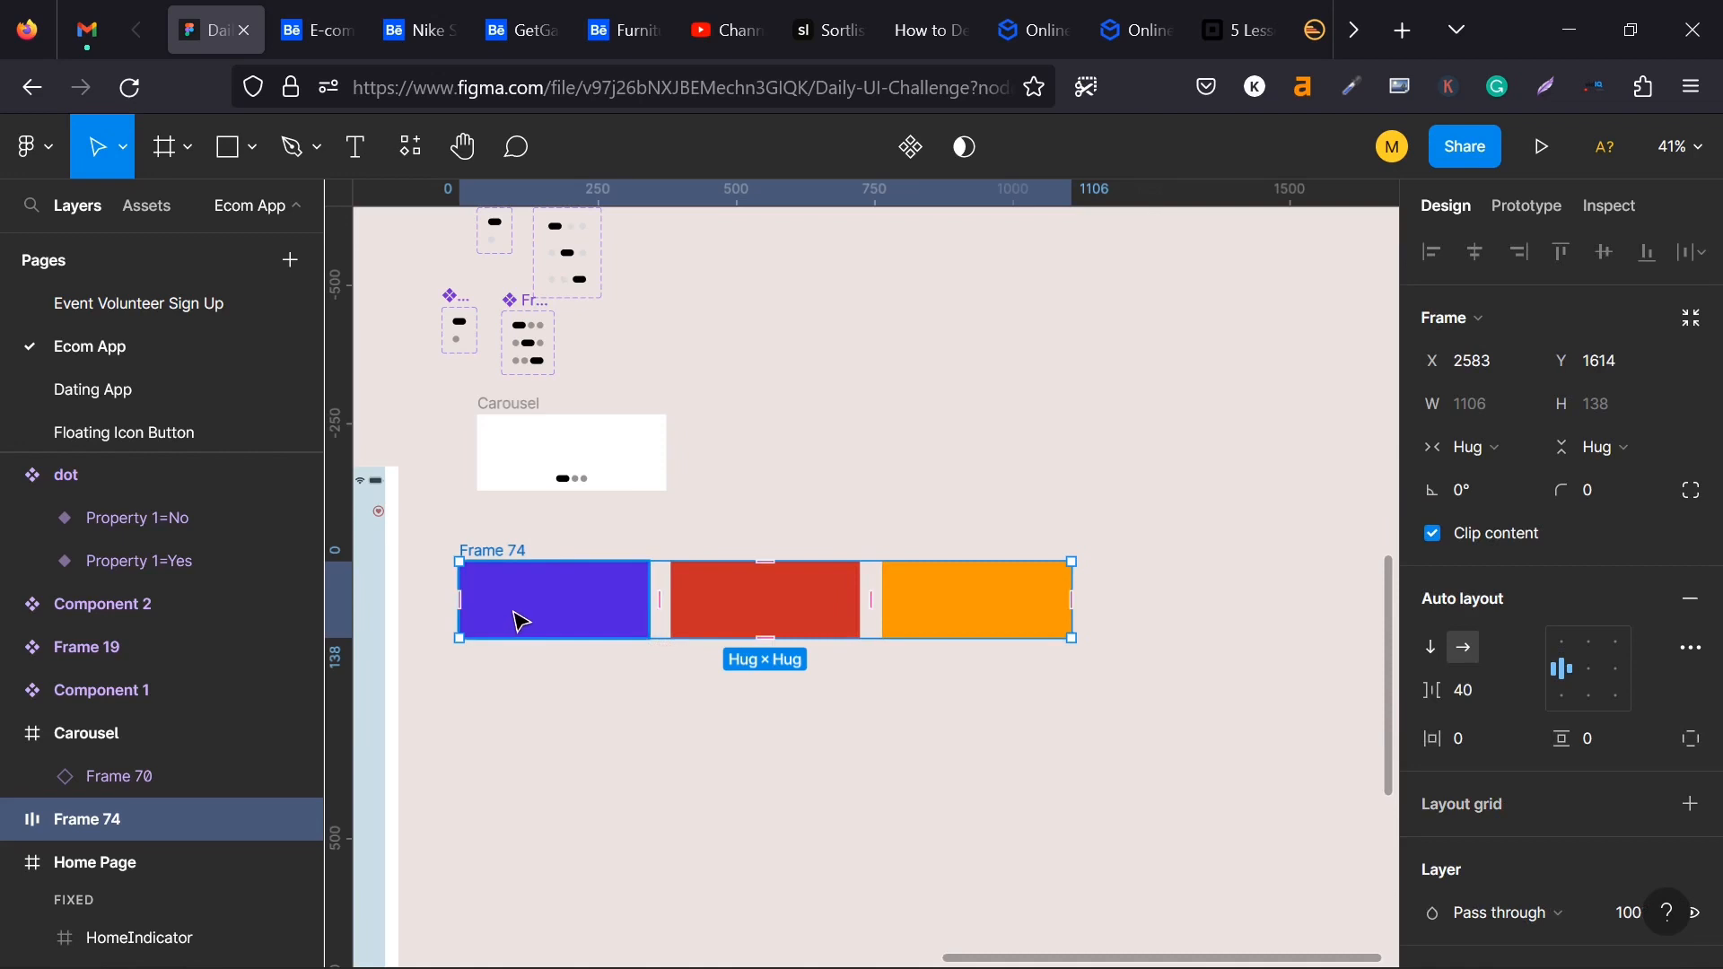
key("Delete")
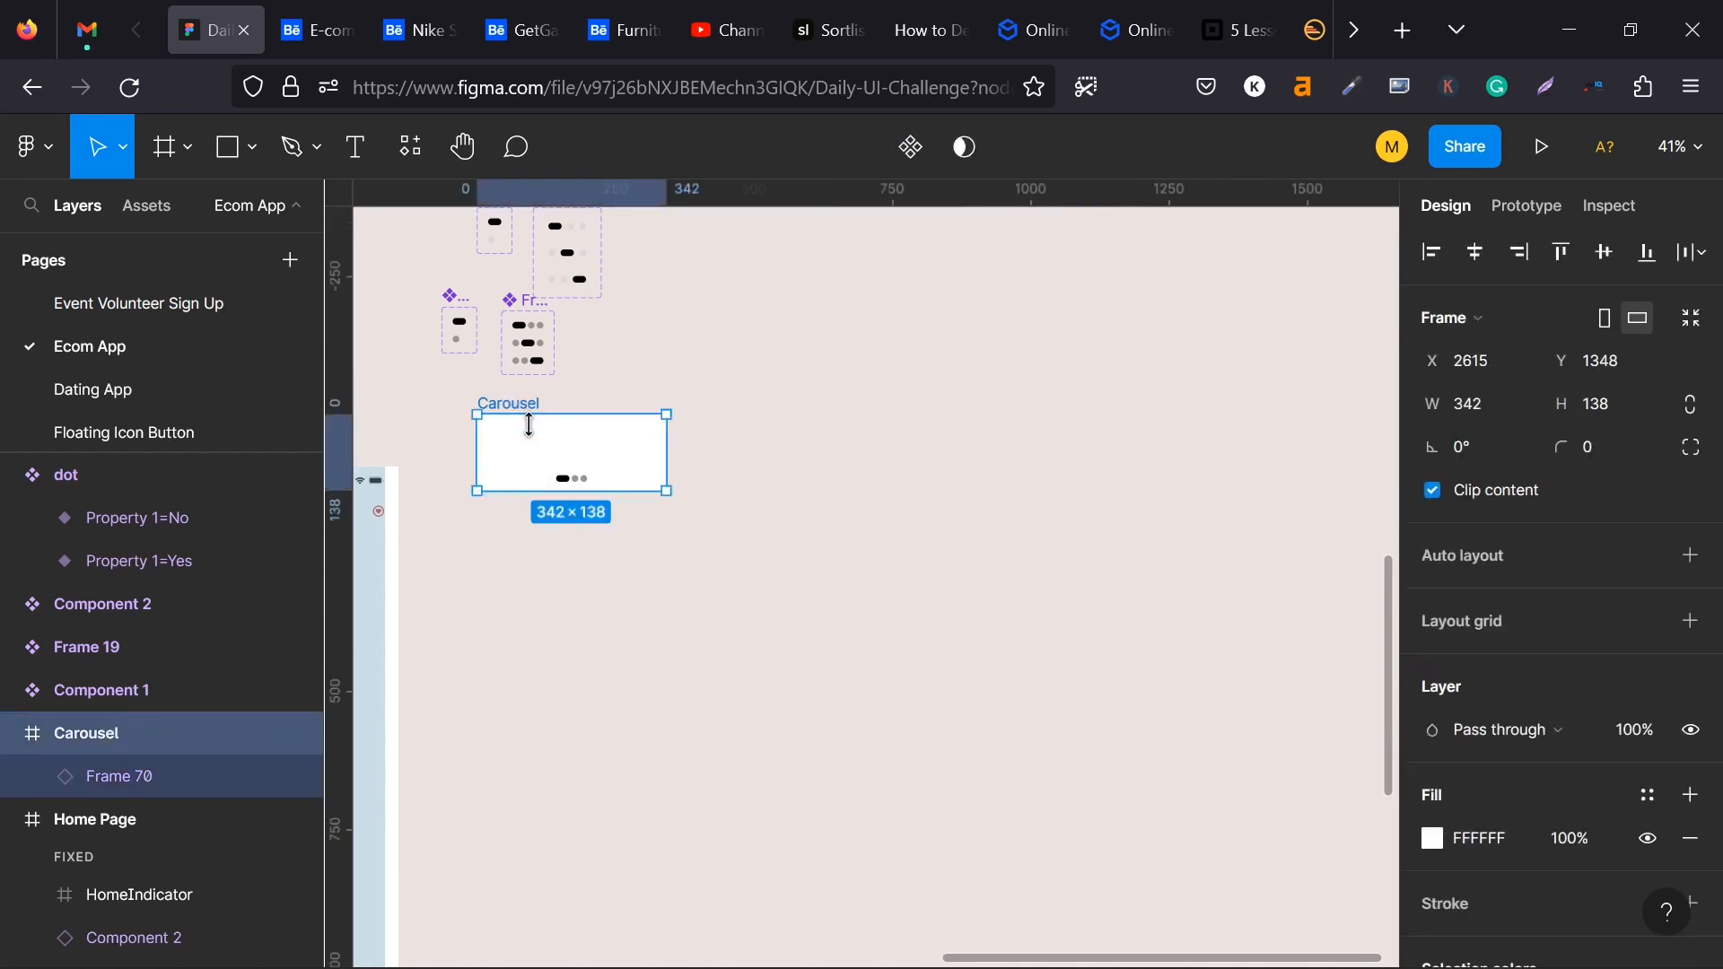
left_click(527, 406)
key("ctrl+z")
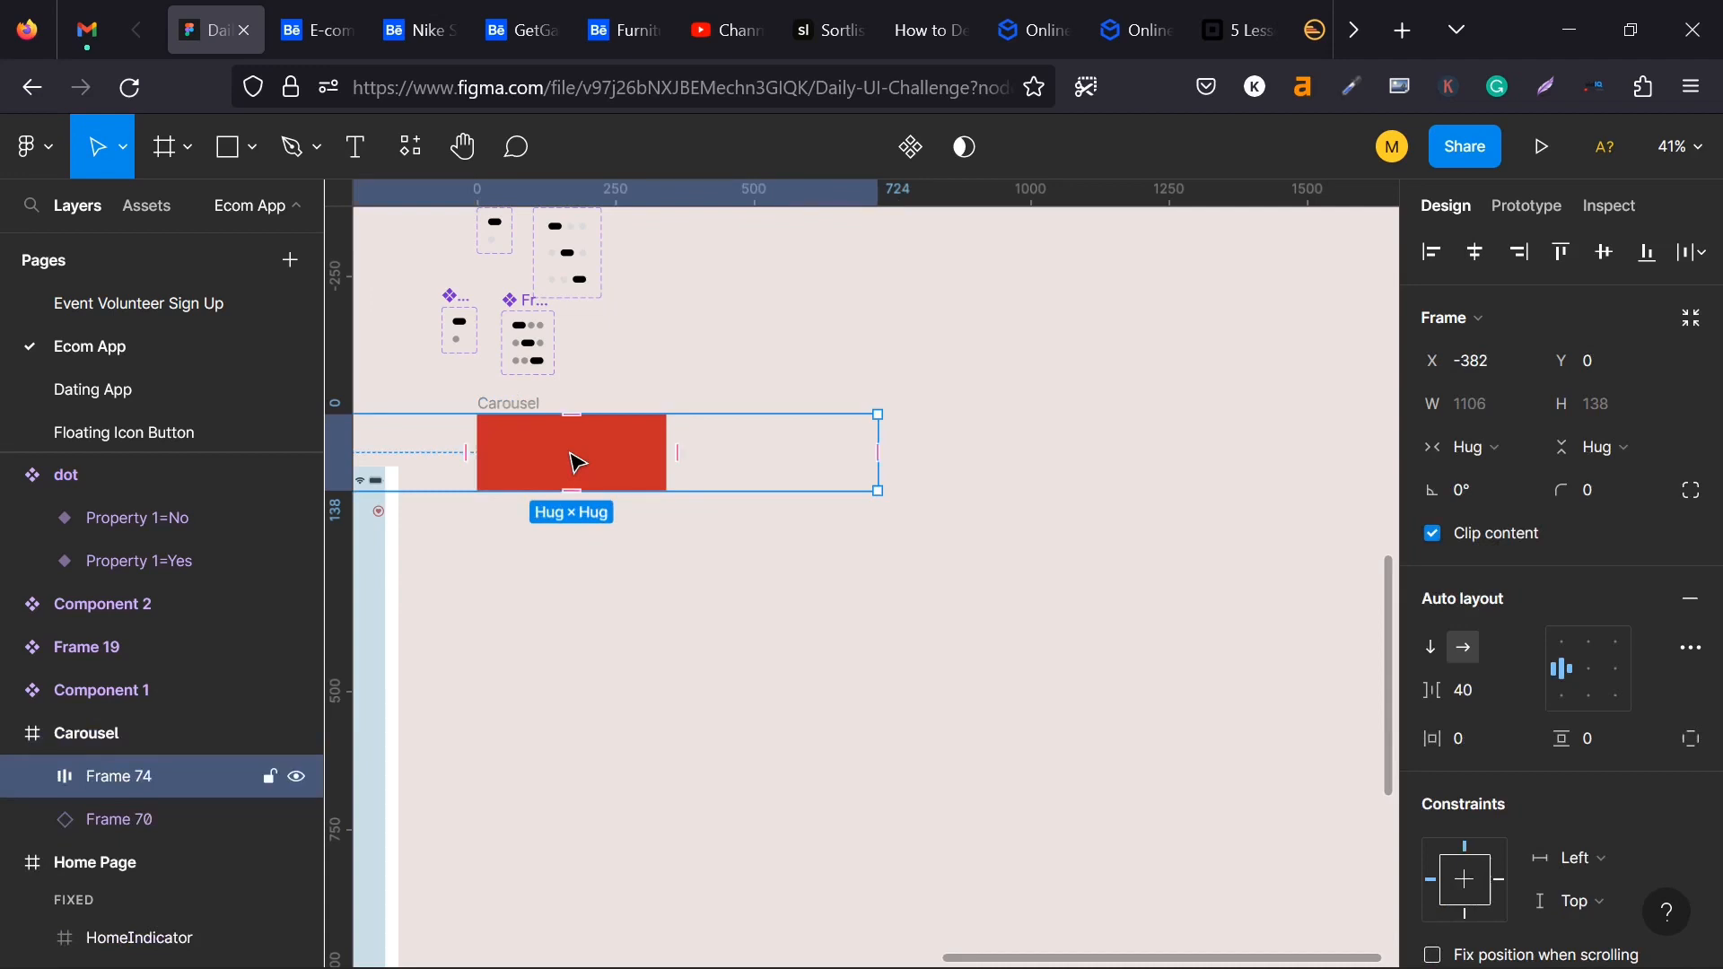
key("ctrl+[")
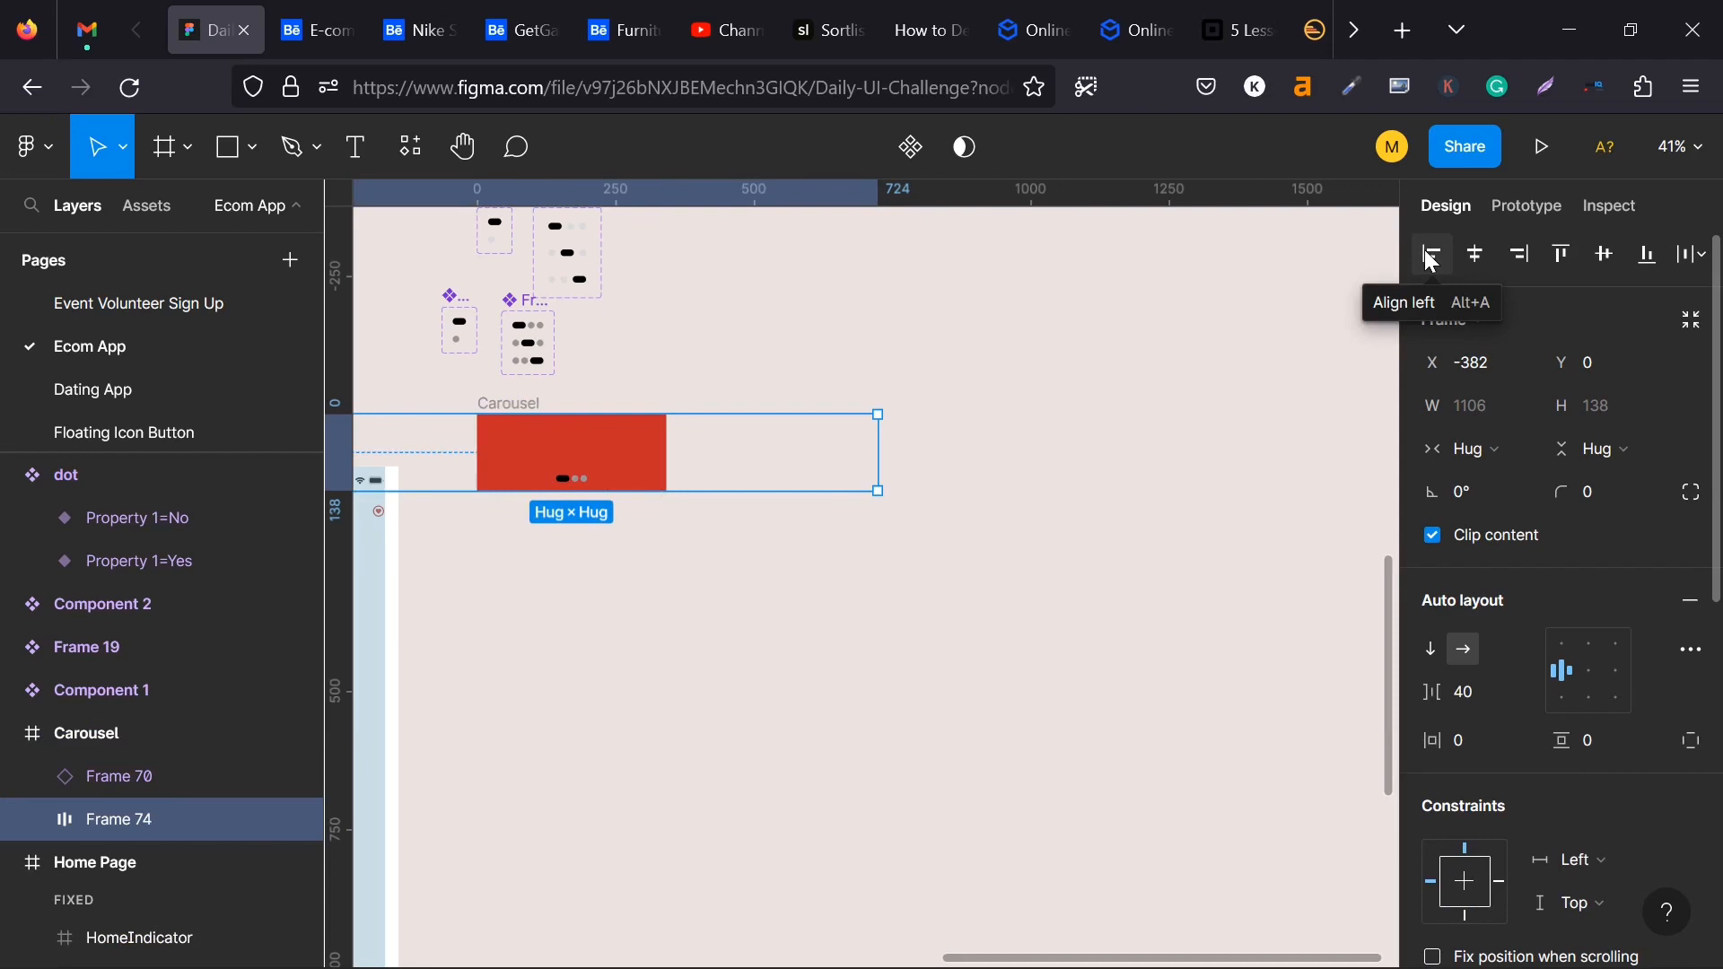
left_click(1432, 256)
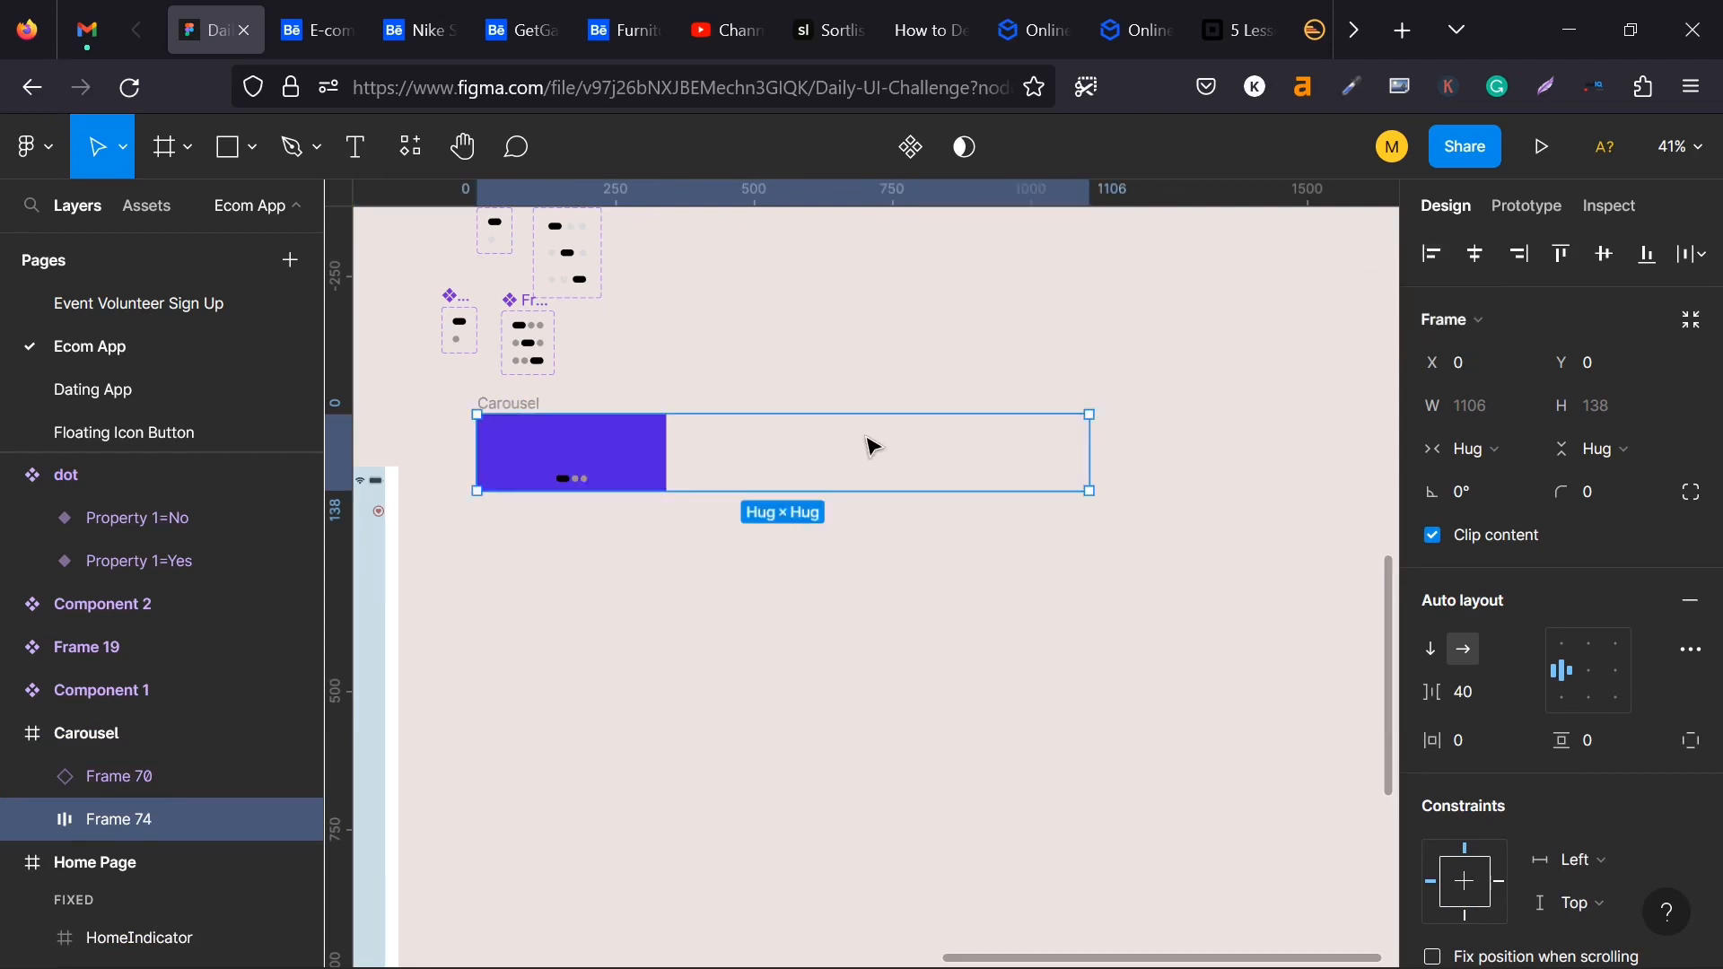
- Turn the Carousel frame into a component and add two variants to it, making three in total
left_click(538, 405)
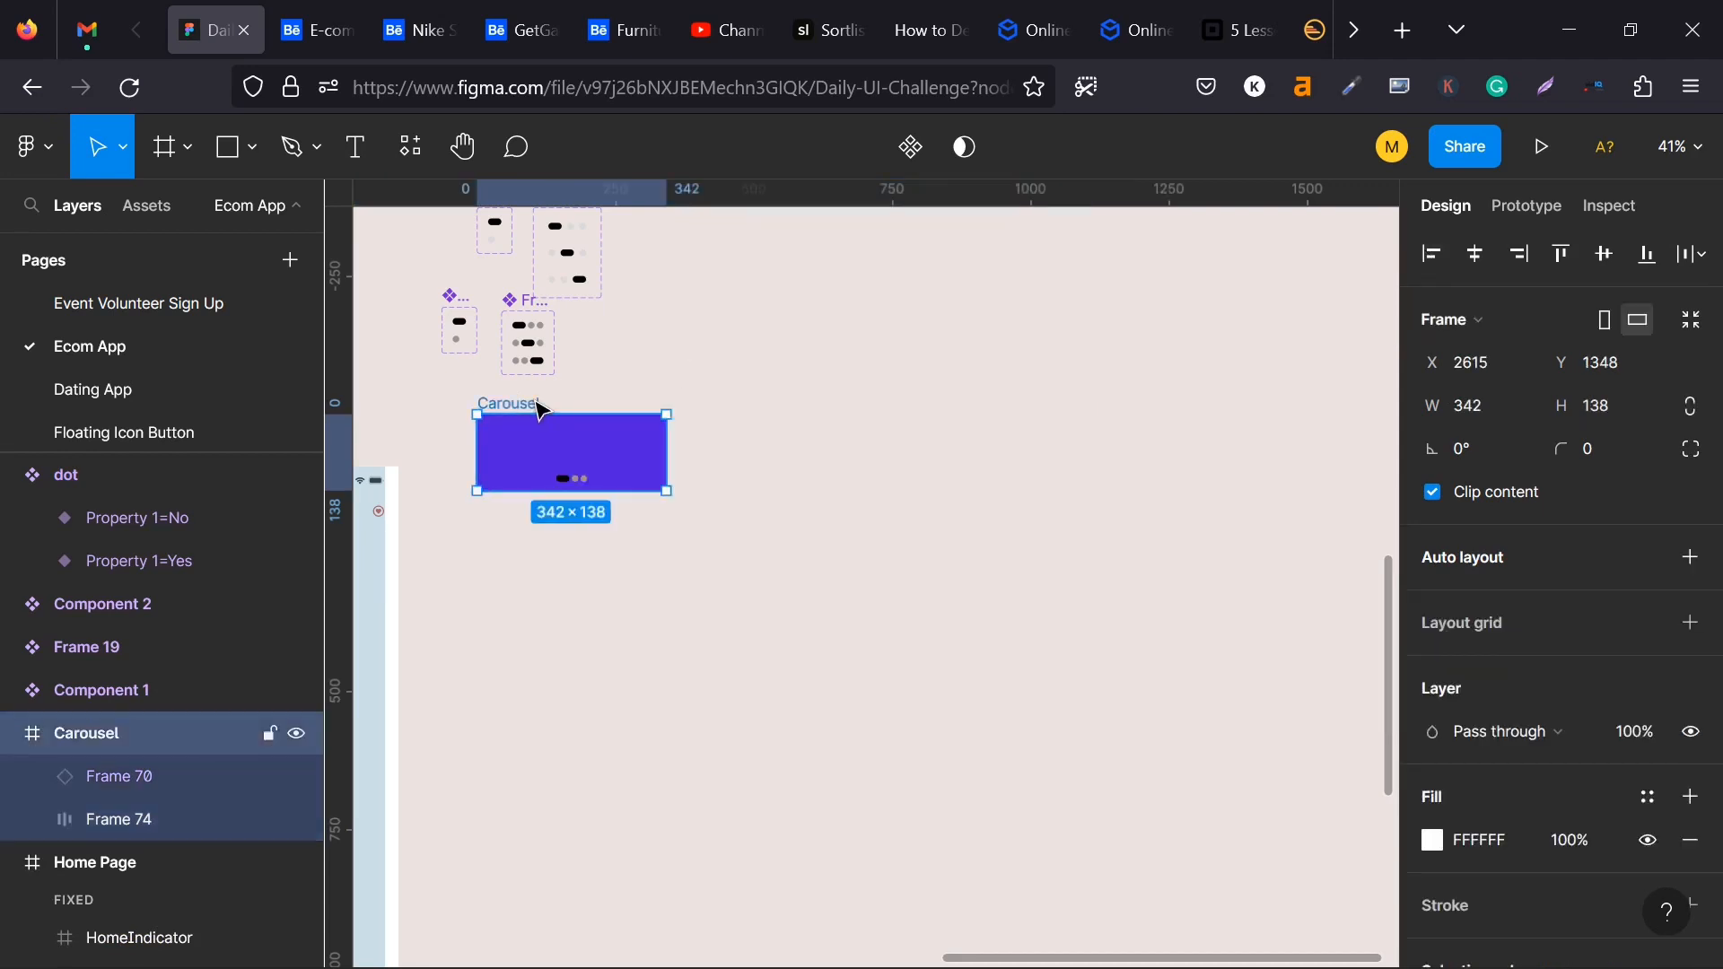
left_click(922, 148)
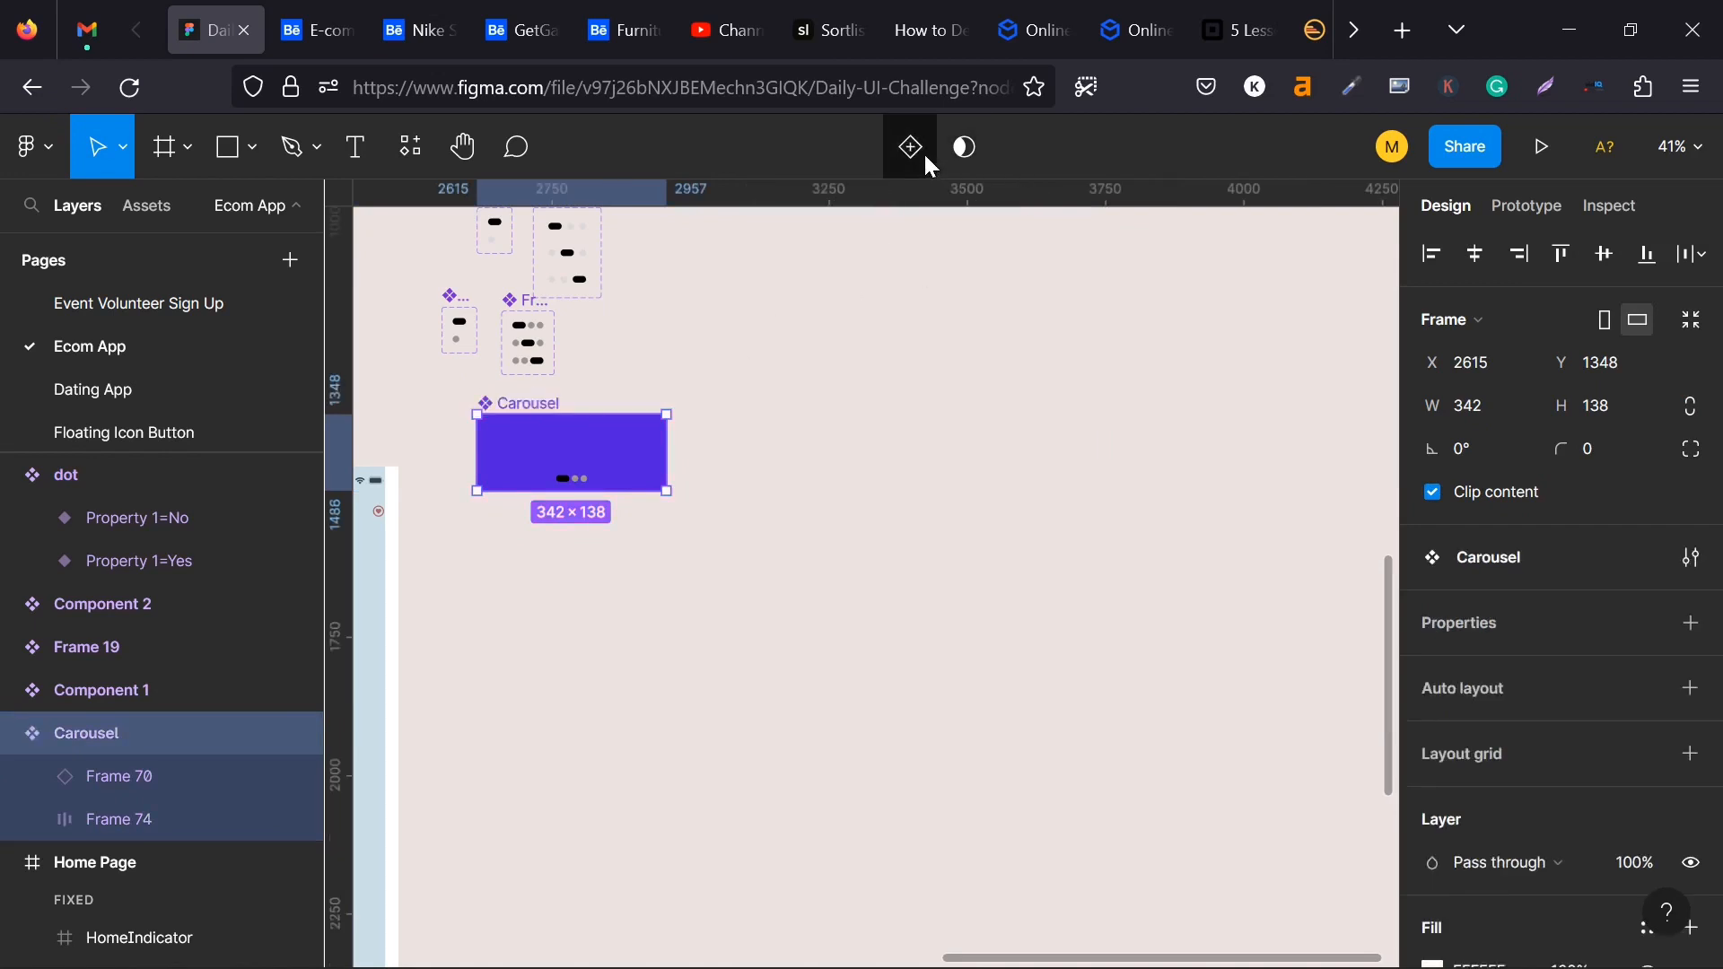
left_click(928, 163)
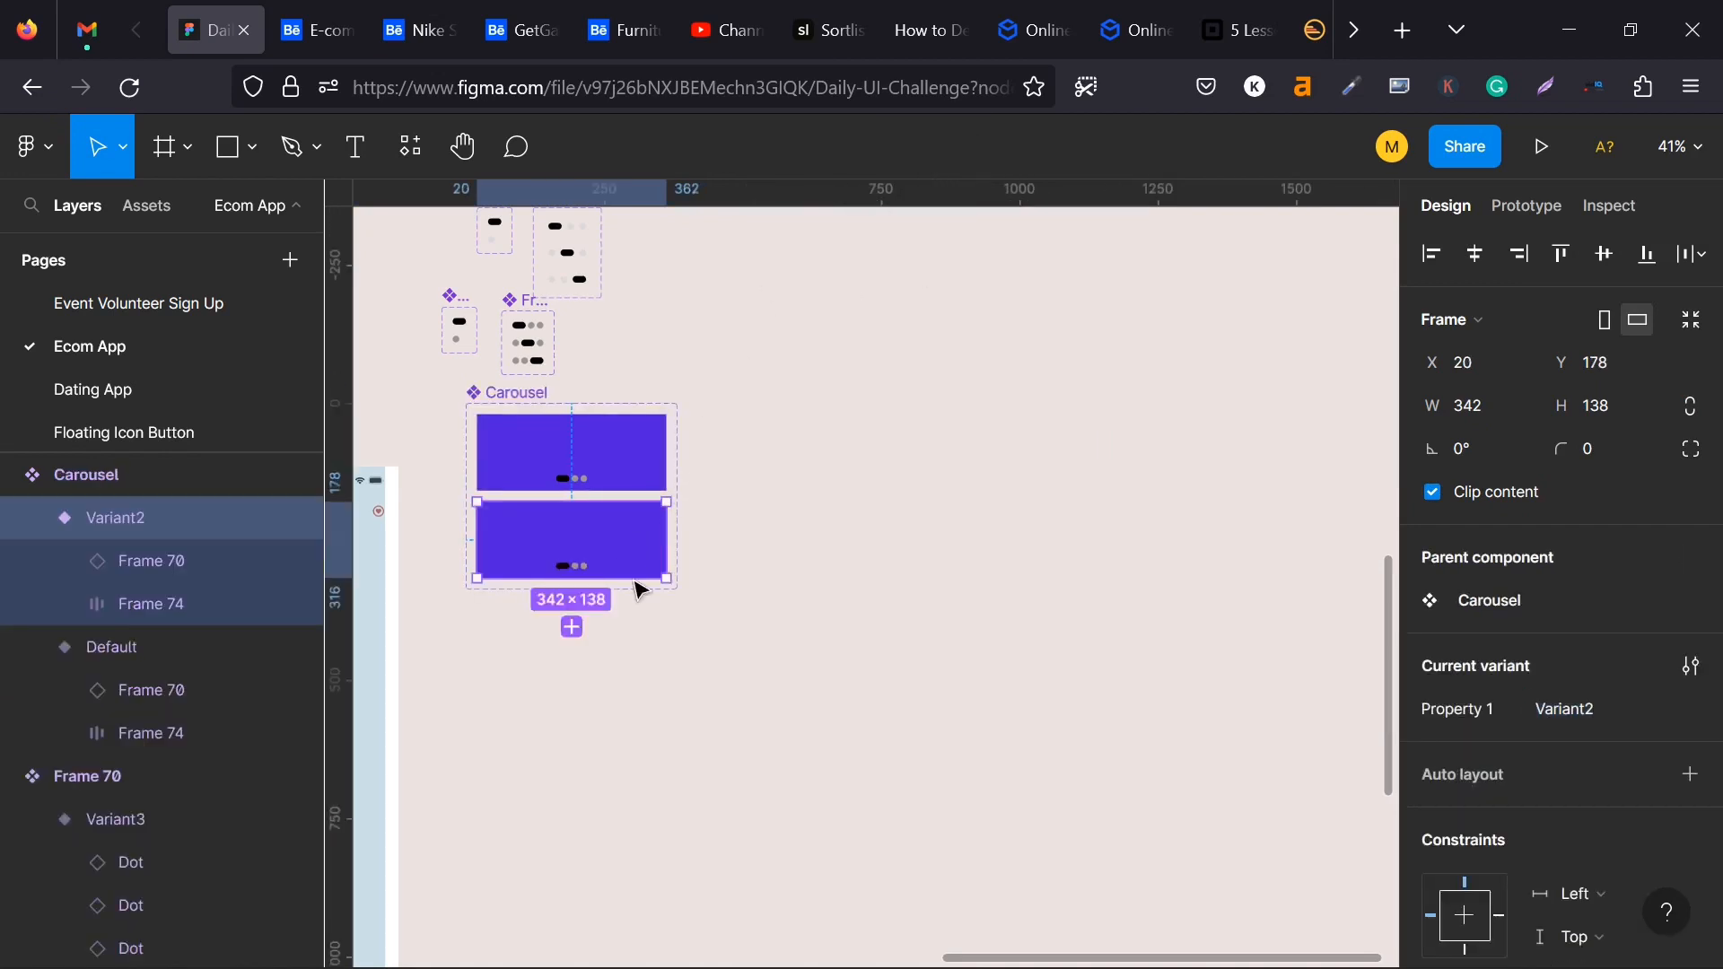
left_click(579, 632)
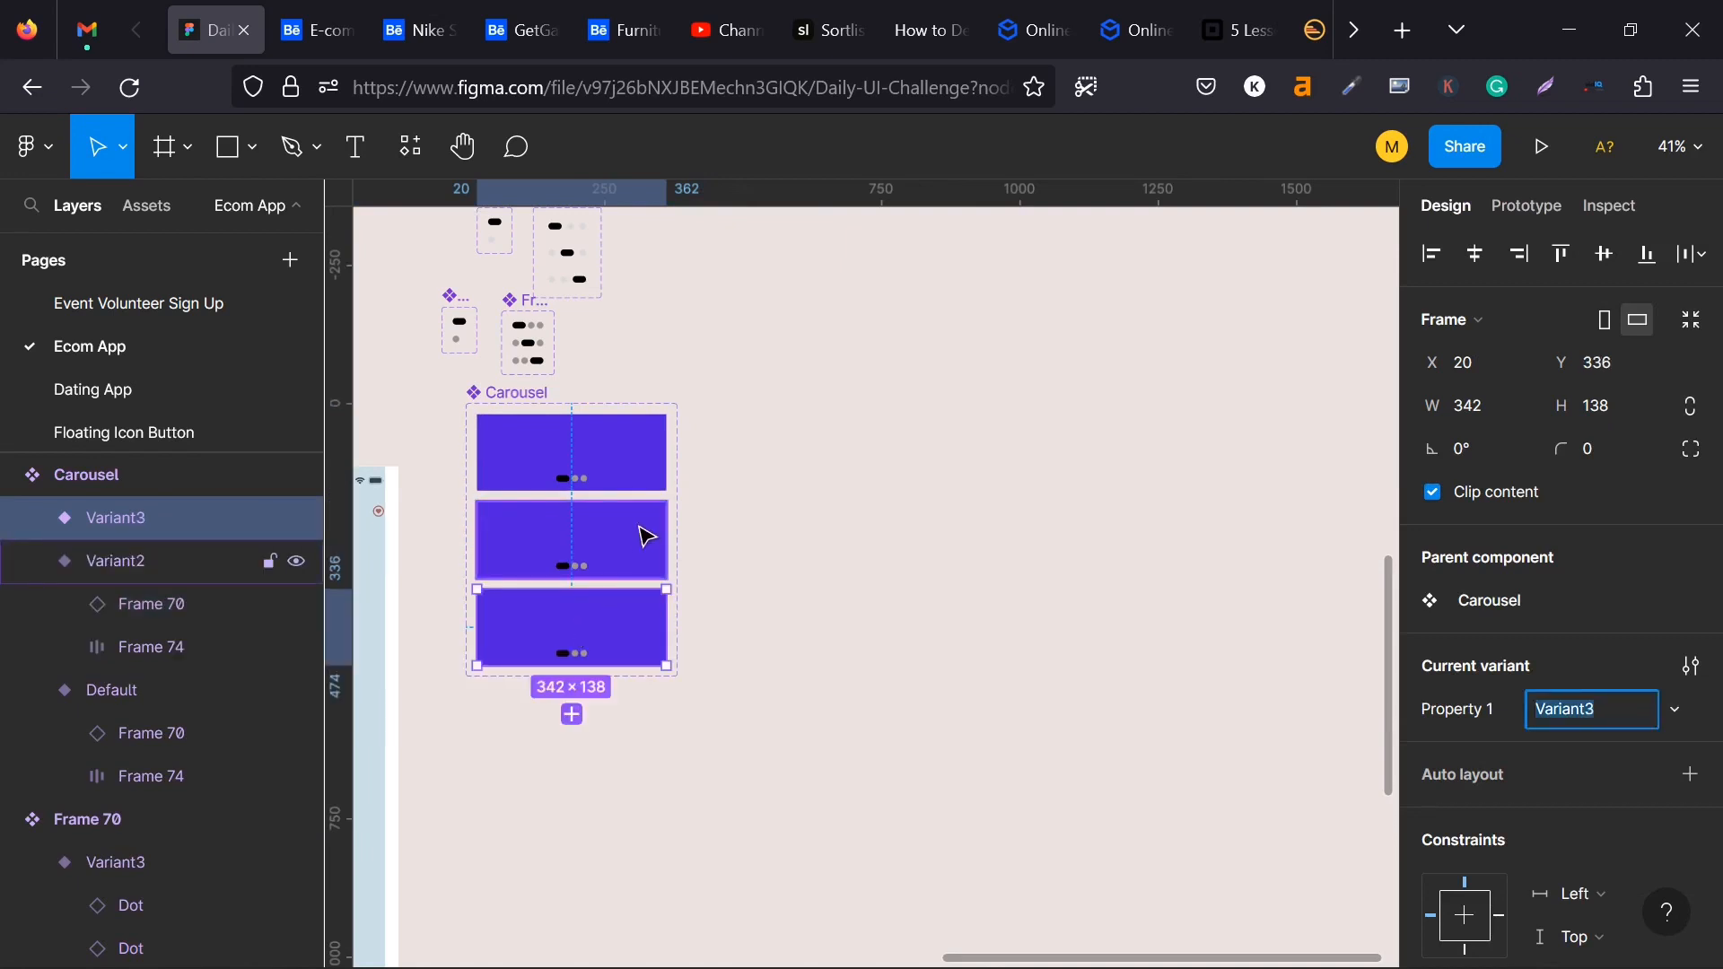
- Turn off content clipping for the Carousel component set and each of its three variants
left_click(628, 442)
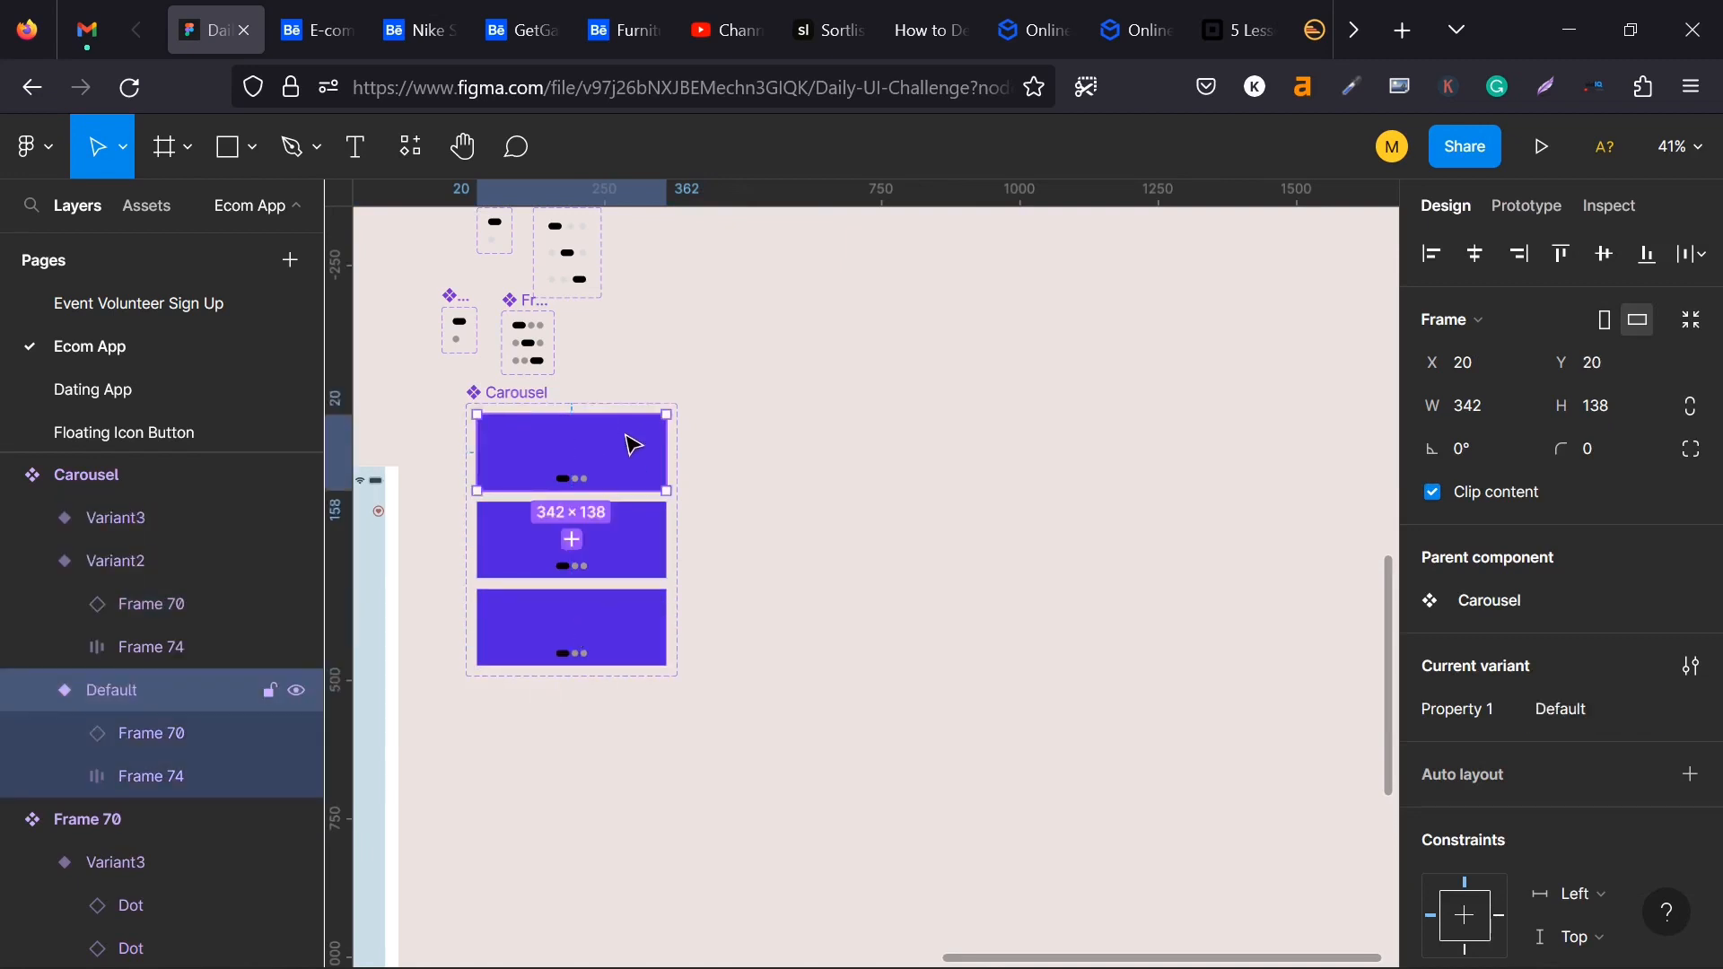
left_click(1430, 493)
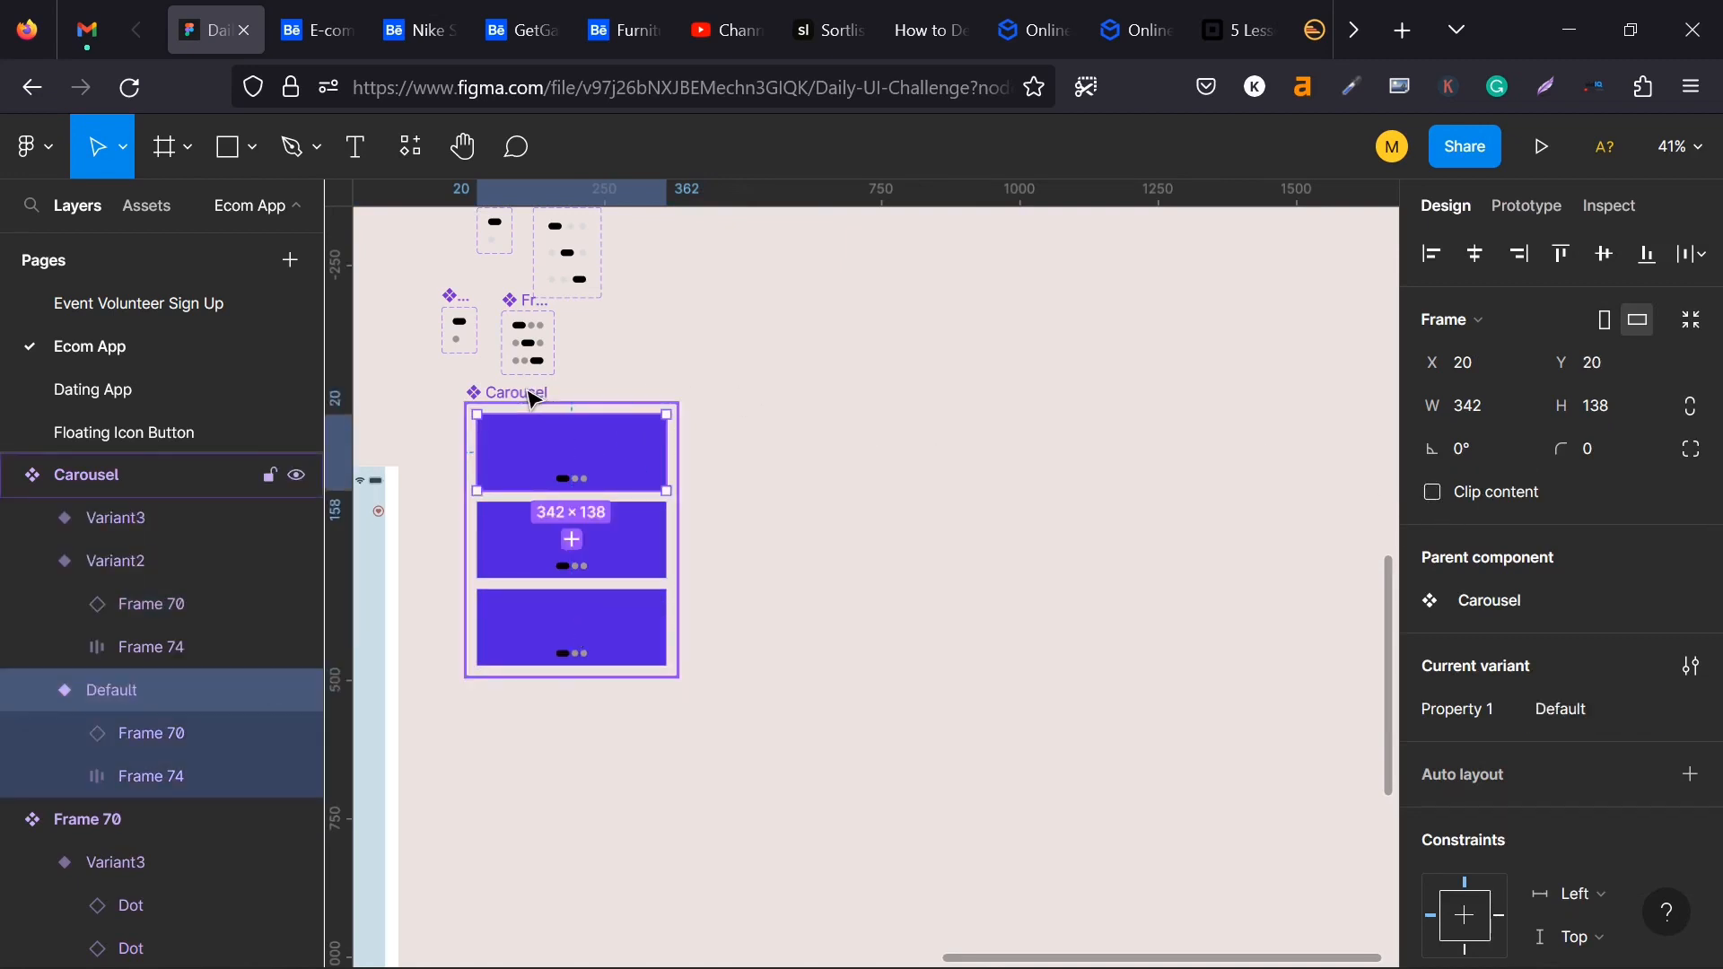
left_click(533, 398)
left_click(1434, 451)
left_click(1434, 451)
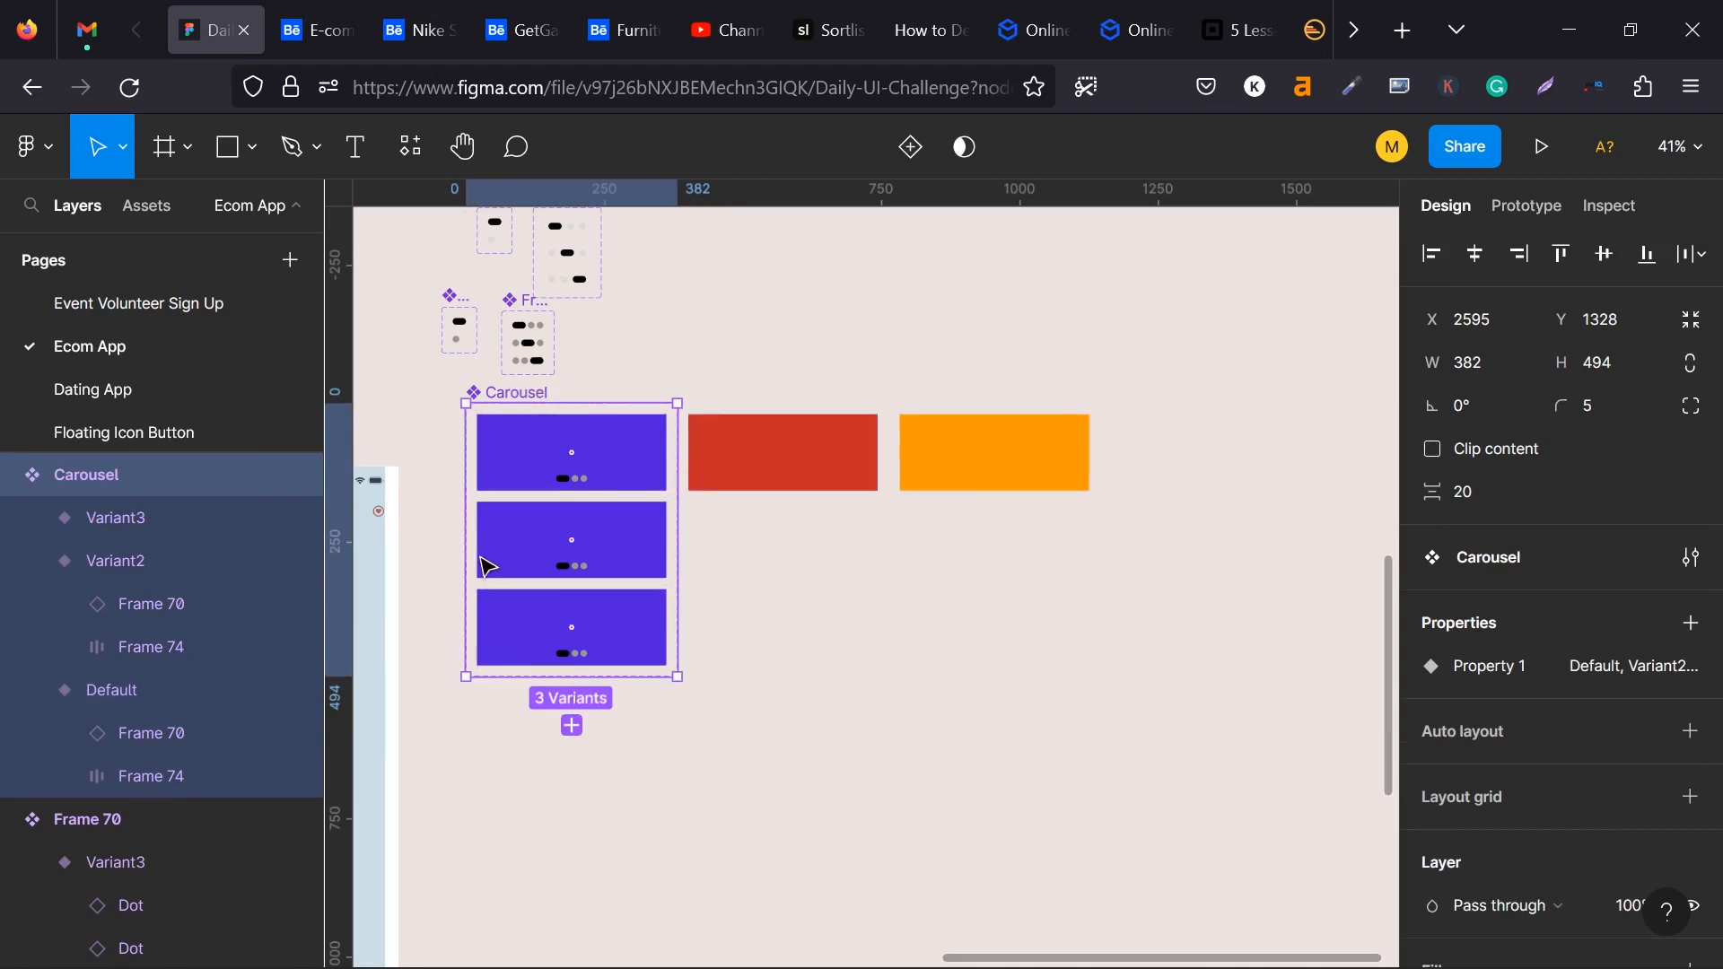
left_click(588, 533)
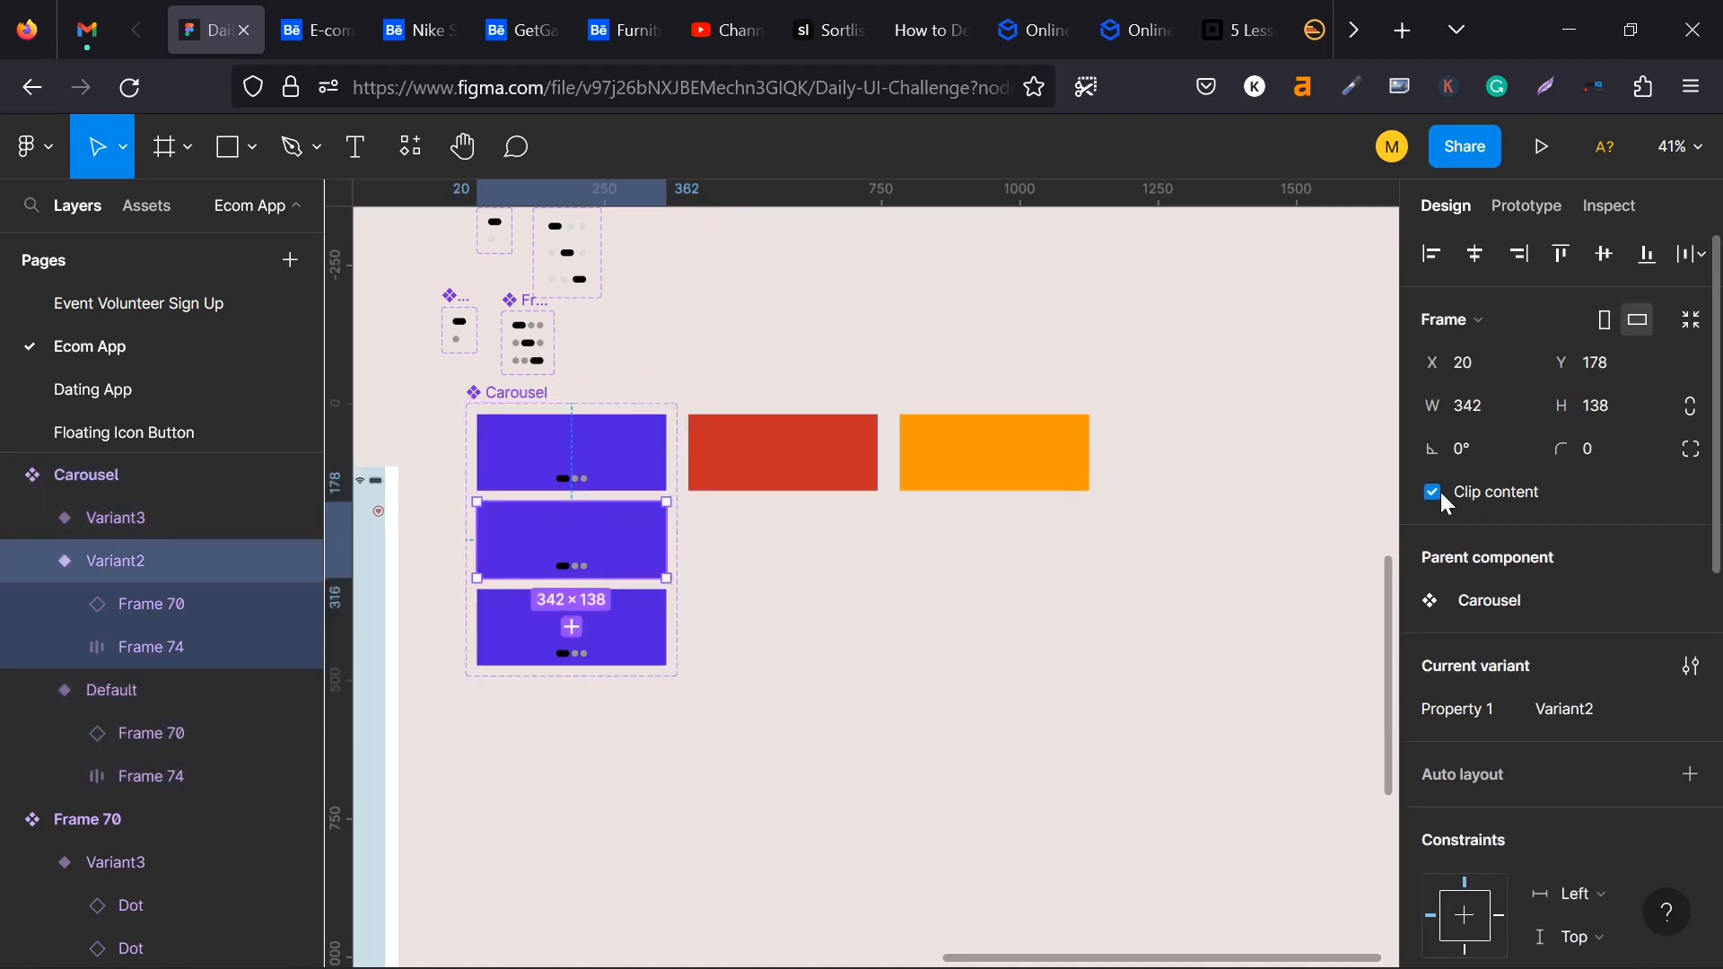
left_click(1435, 494)
left_click(634, 623)
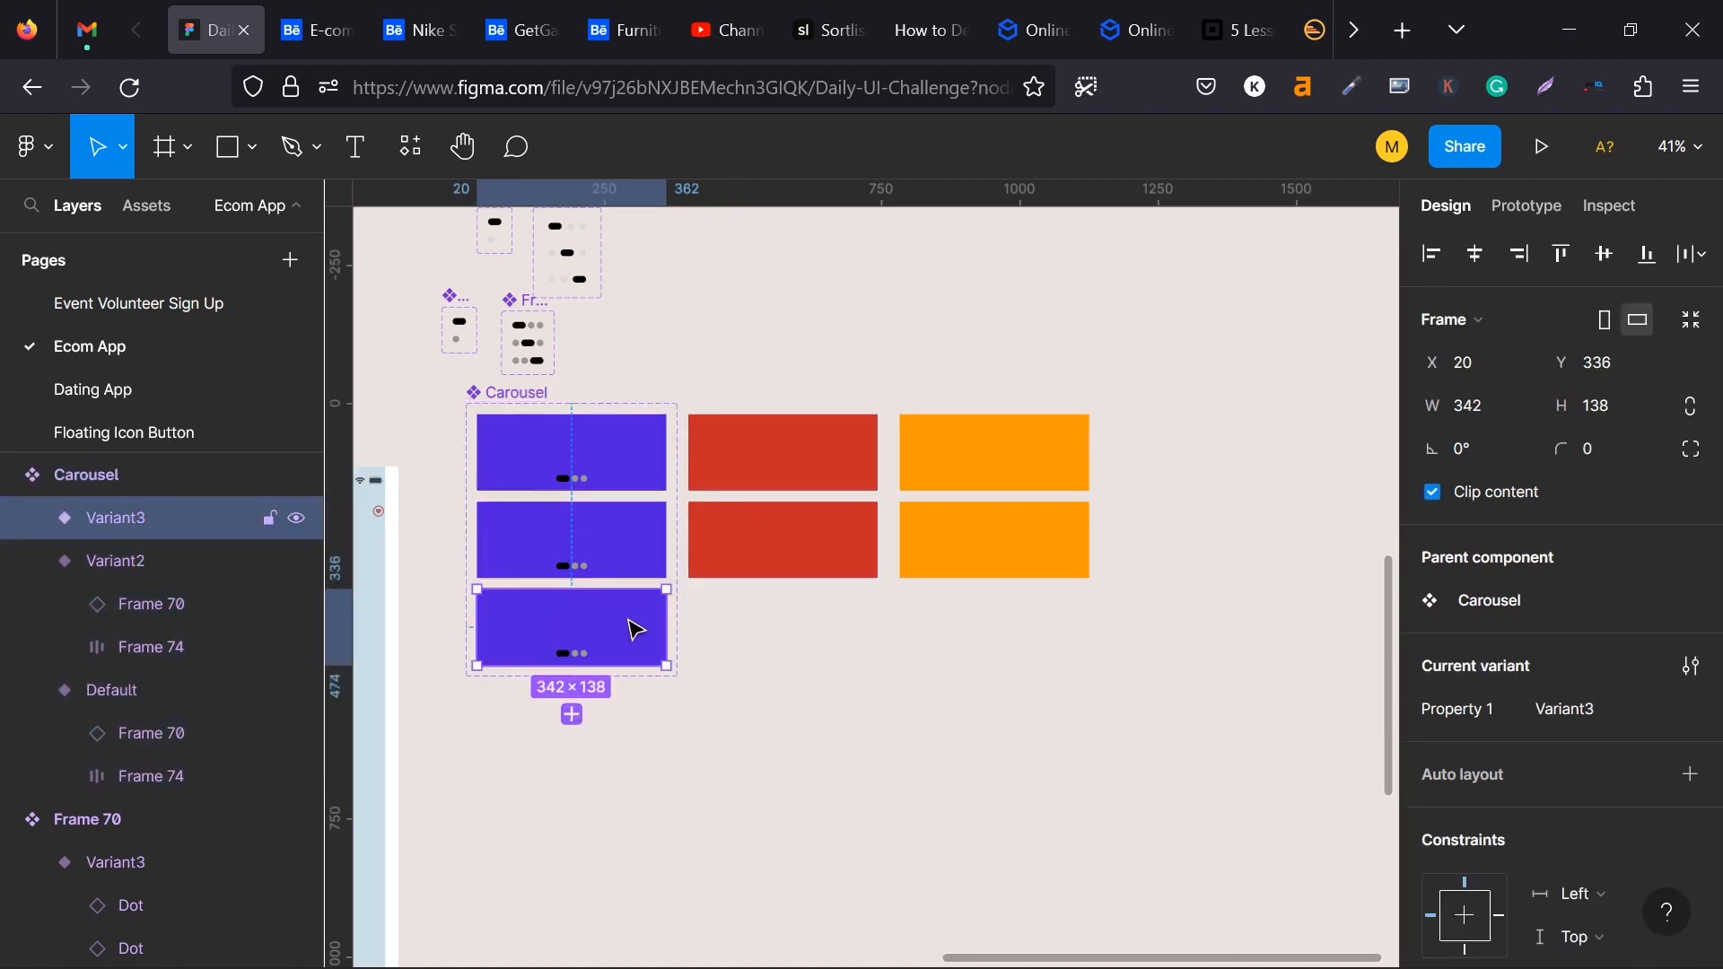
left_click(1434, 494)
- Move the Carousel component set away from the phone screens to X 3023, Y 1362
left_click(508, 392)
left_click_drag(508, 392, 898, 415)
- Align the card row in Carousel's Variant2 to the horizontal centre so the red card fills the variant
scroll(808, 560, "down", 1)
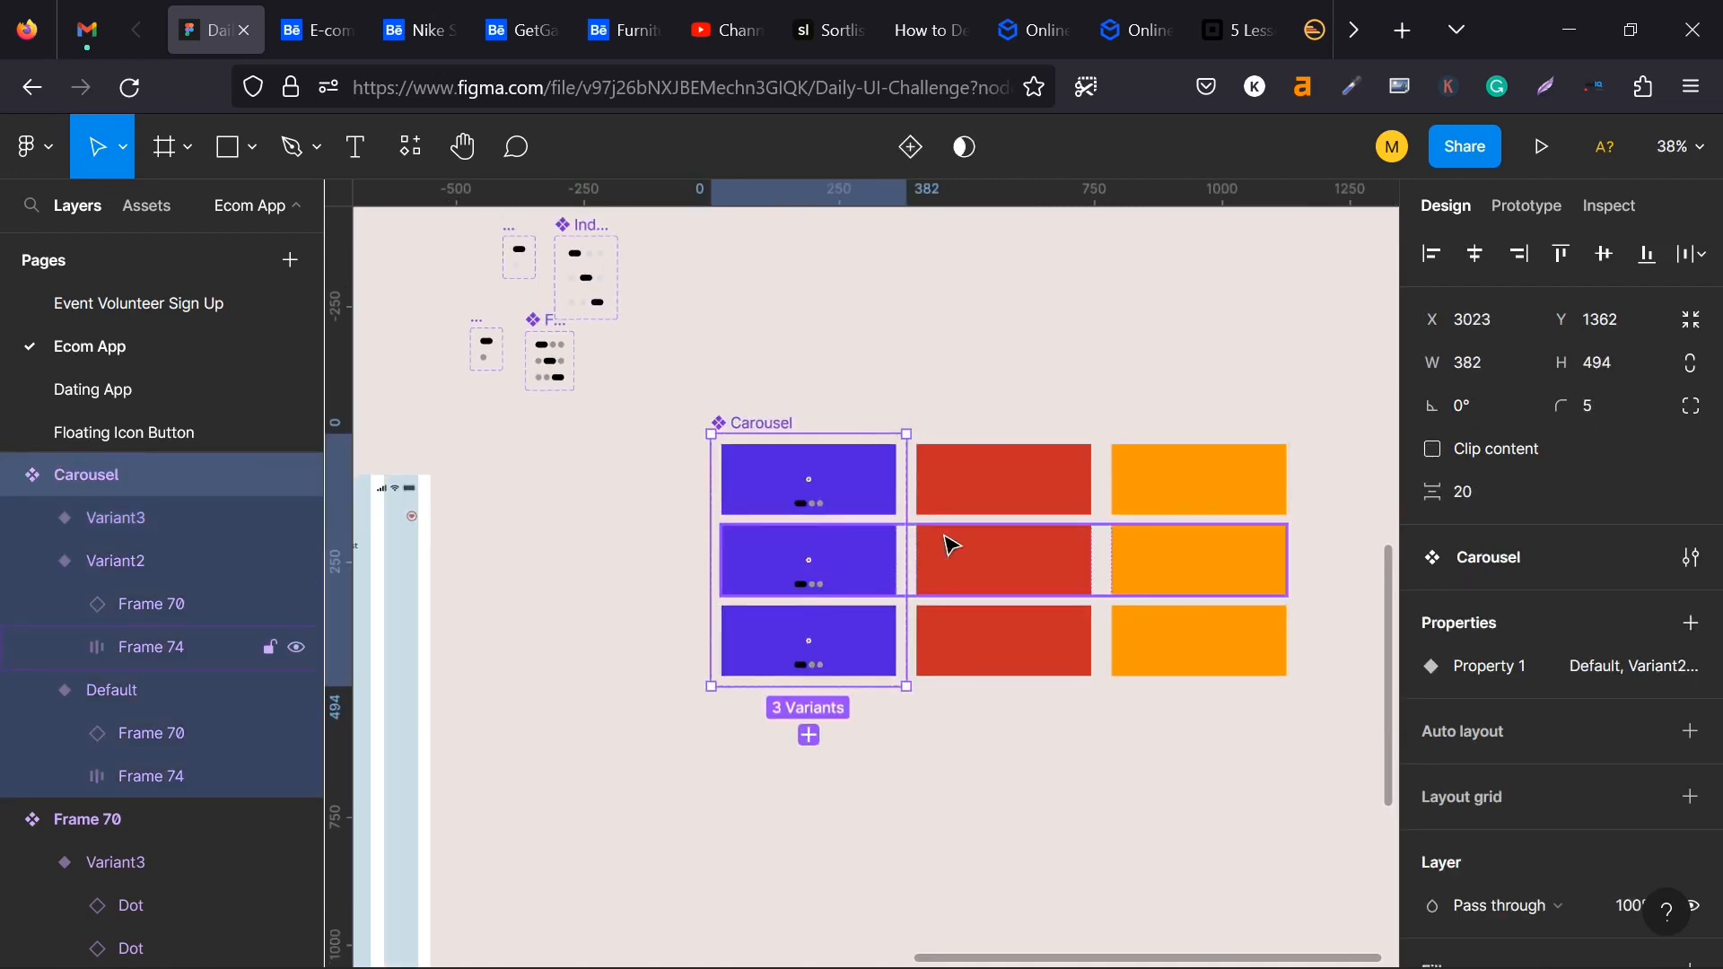
double_click(960, 549)
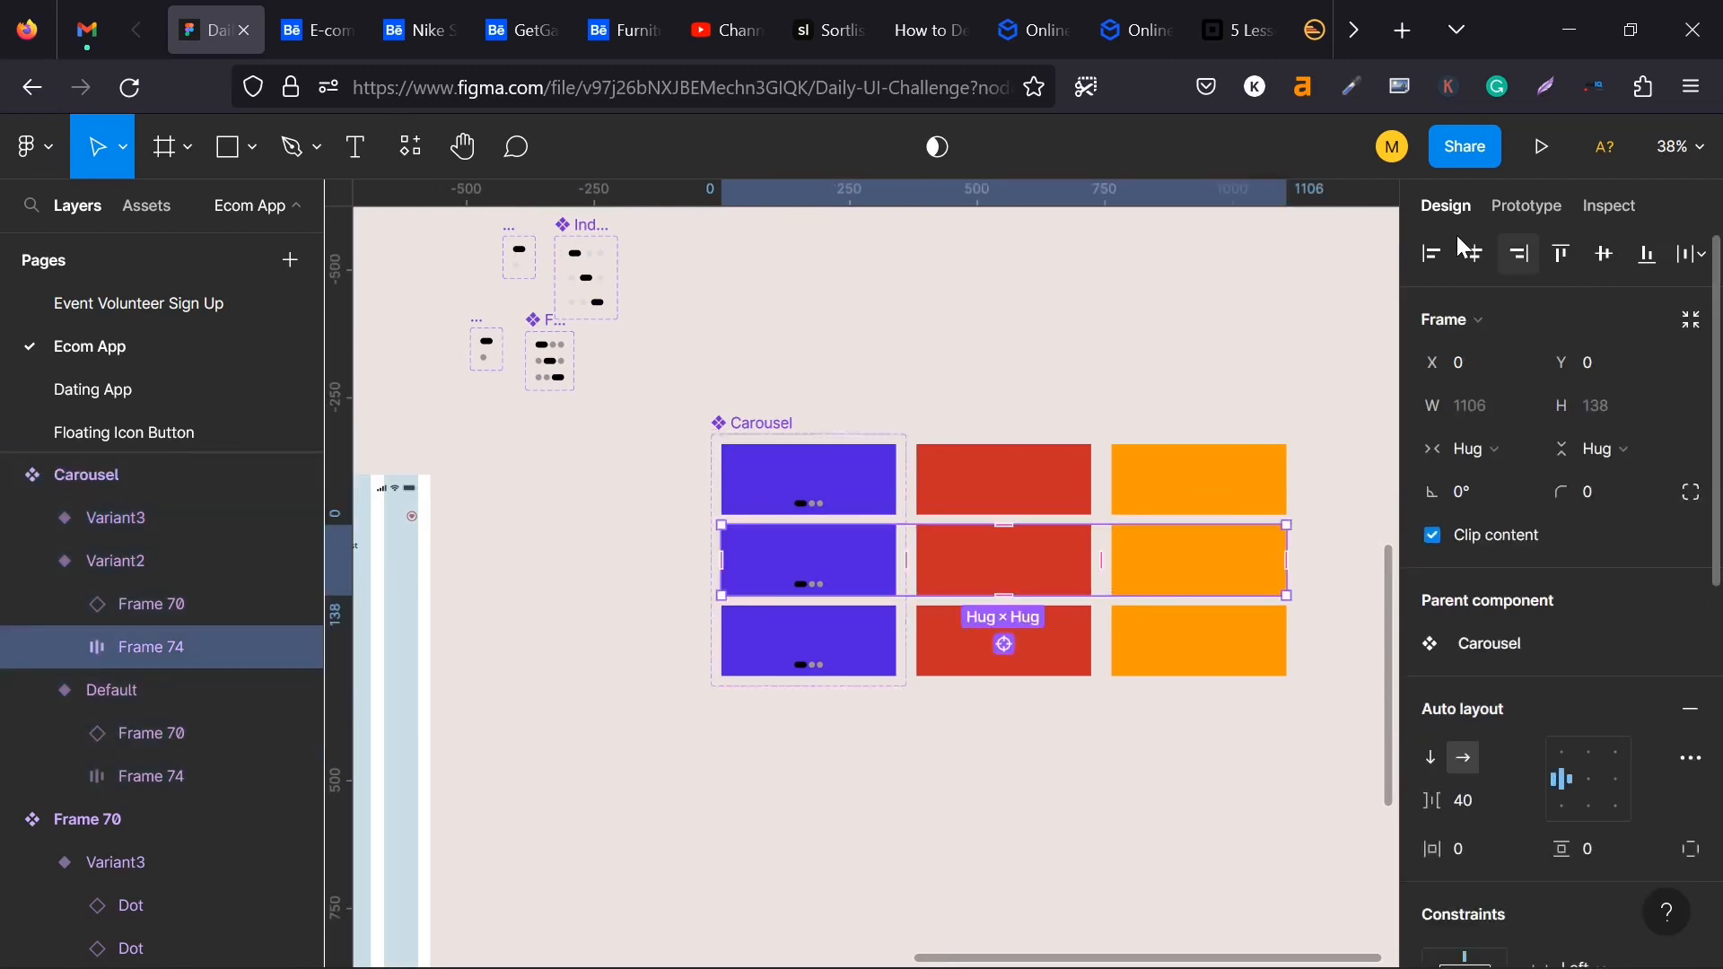
left_click(1473, 254)
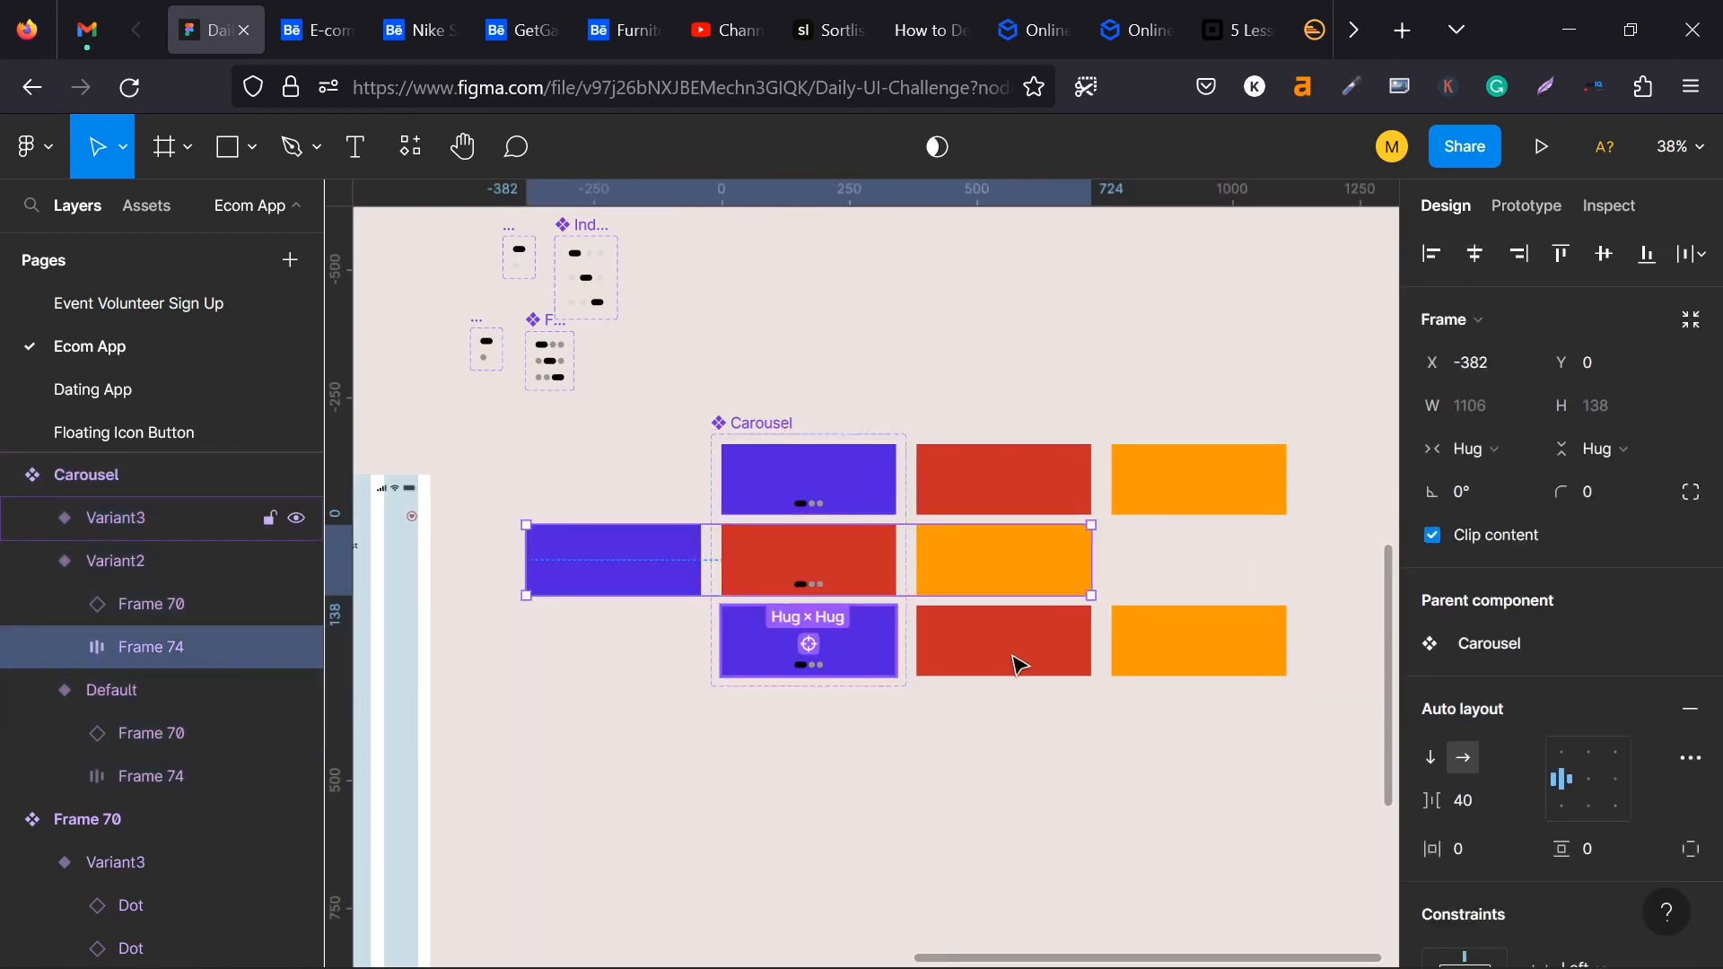
- Align the card row in Carousel's Variant3 to the right edge and turn on content clipping for the Carousel component set
left_click(896, 631)
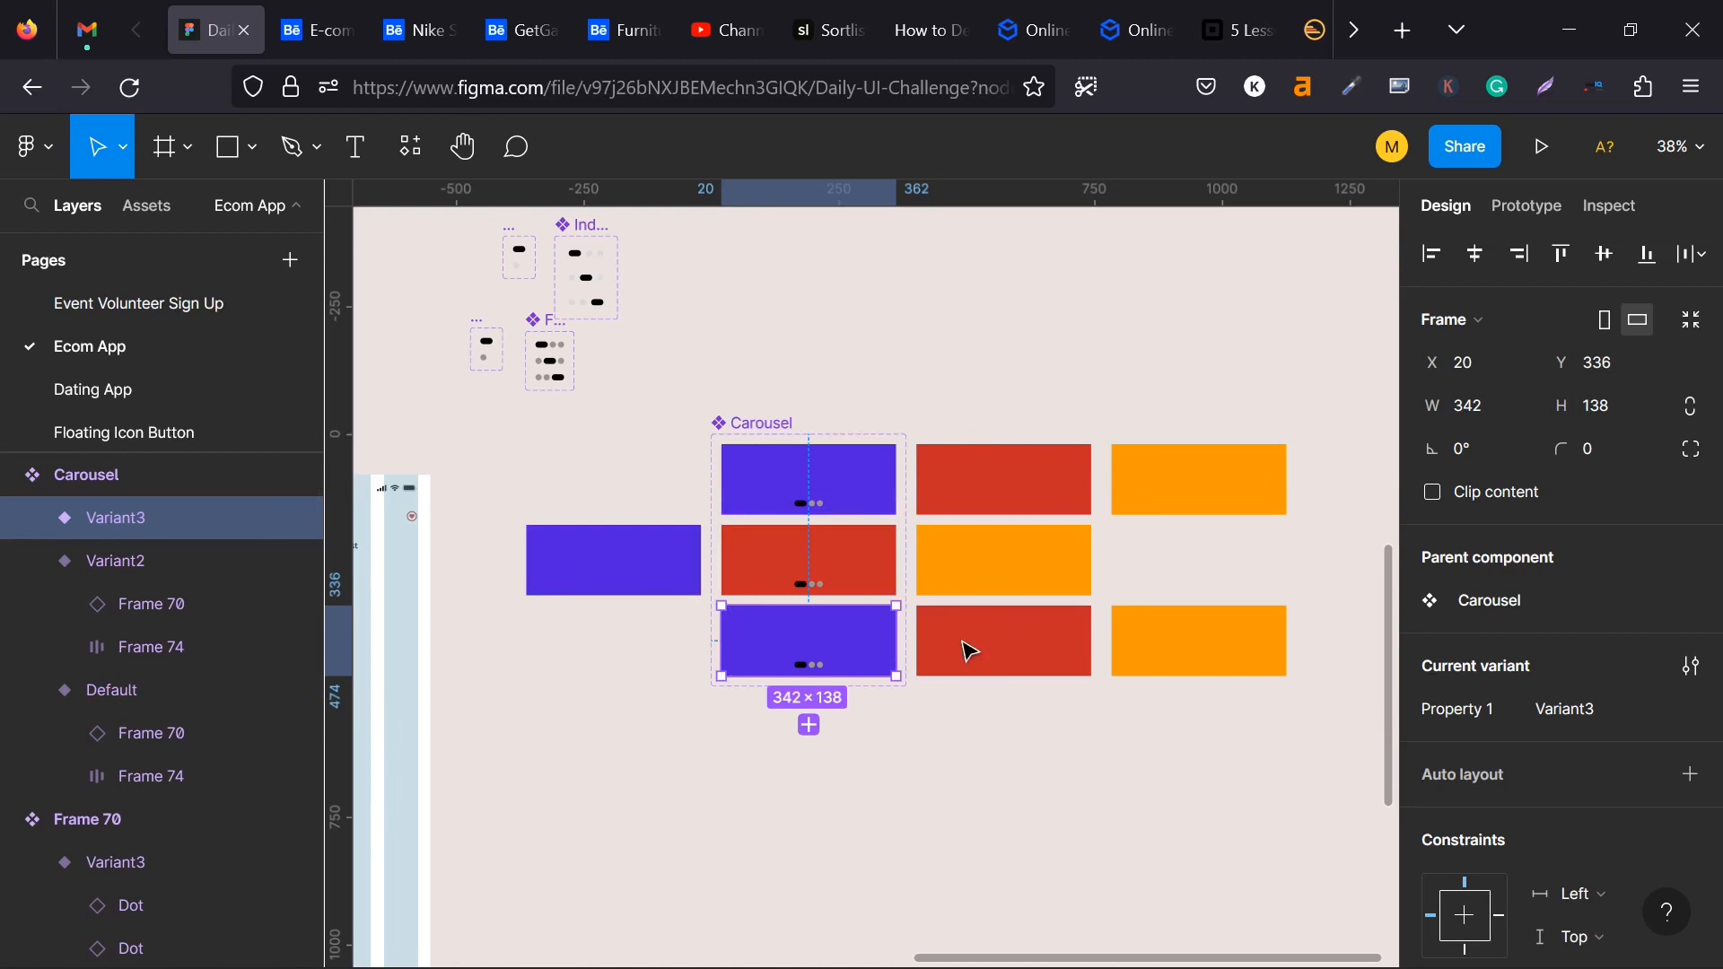
left_click(1005, 644)
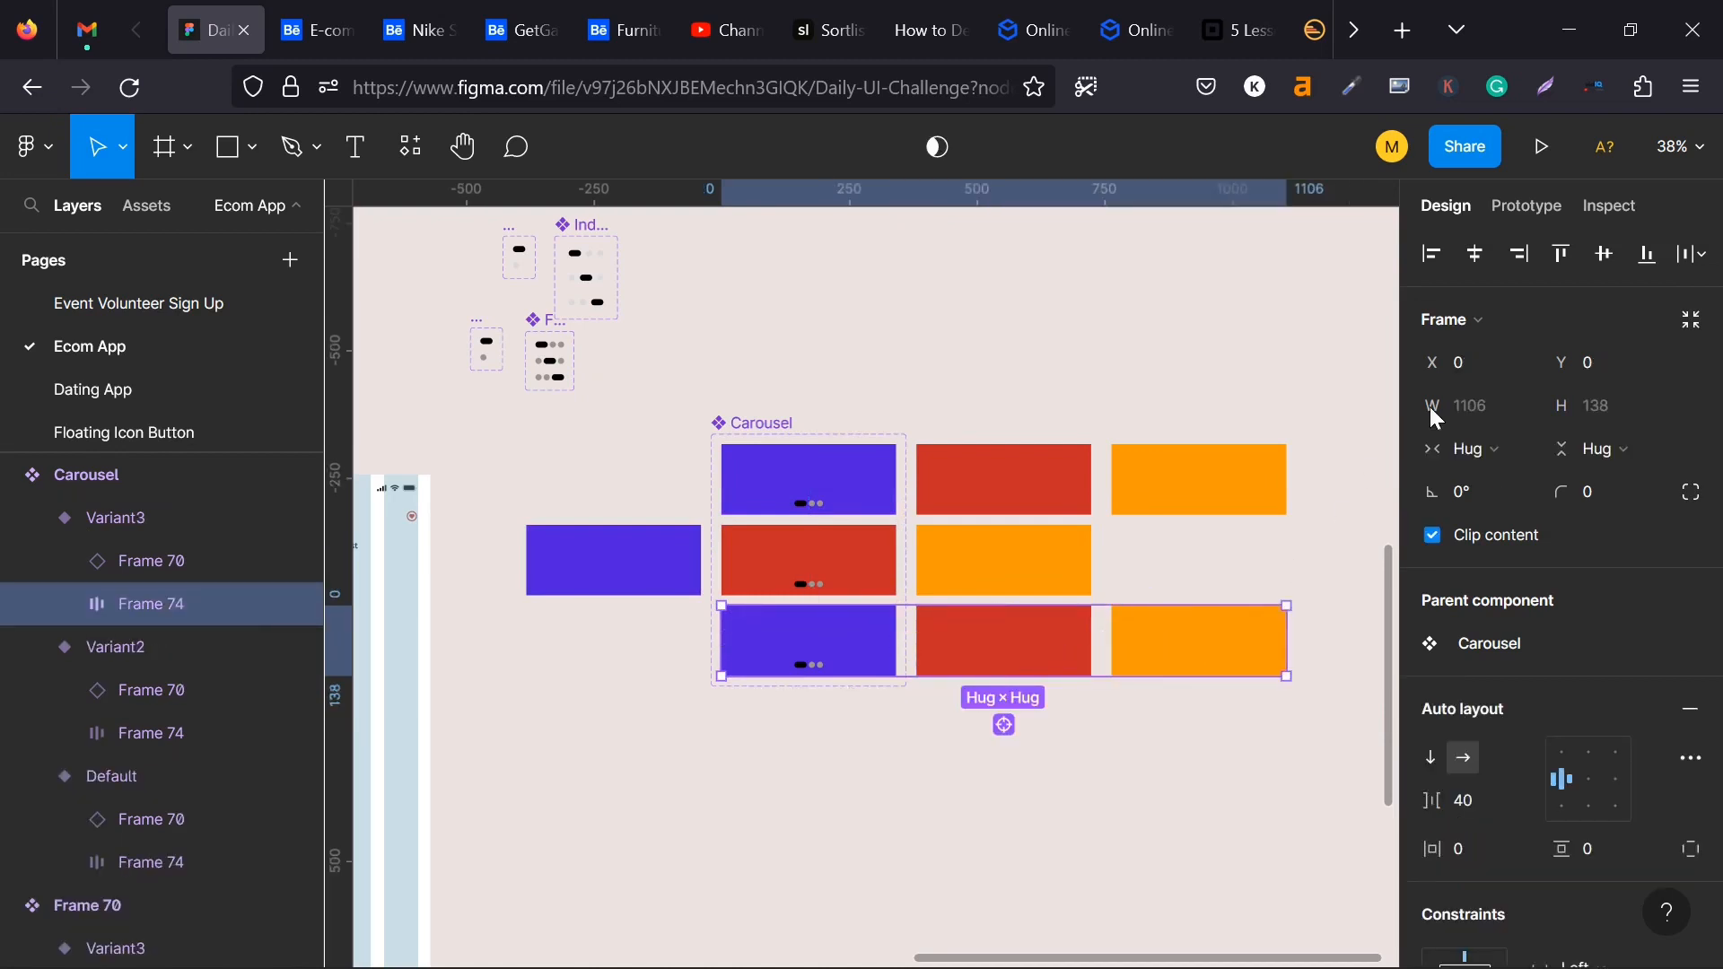
left_click(1520, 257)
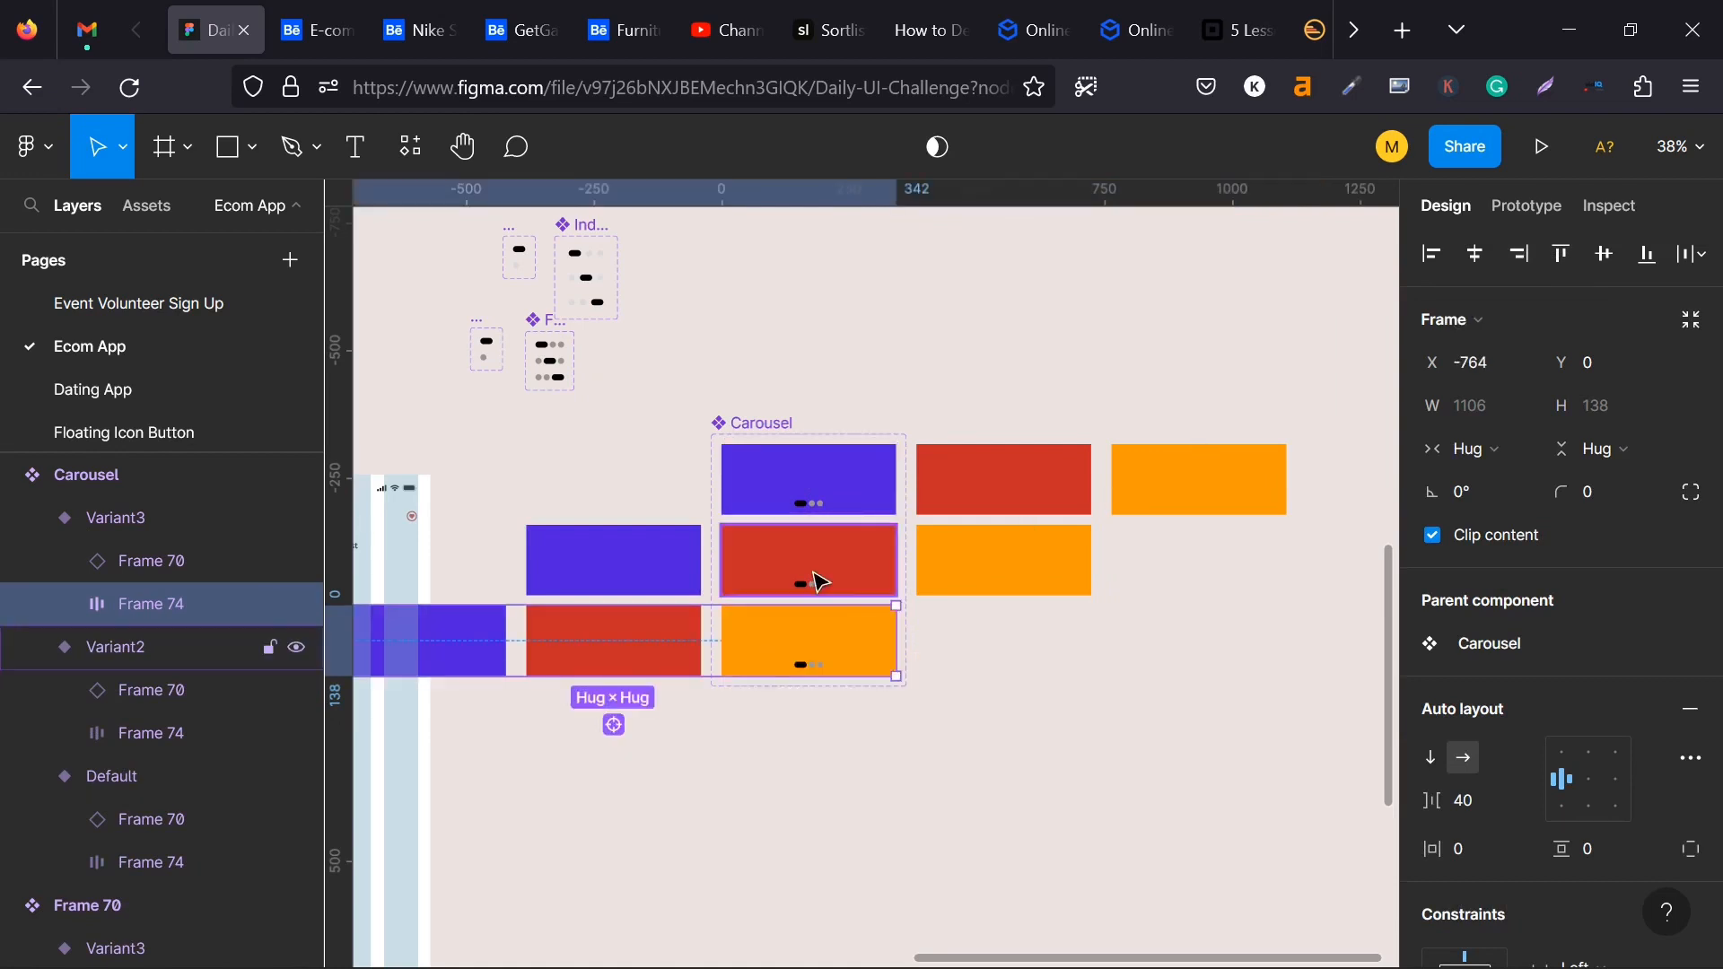
left_click(769, 421)
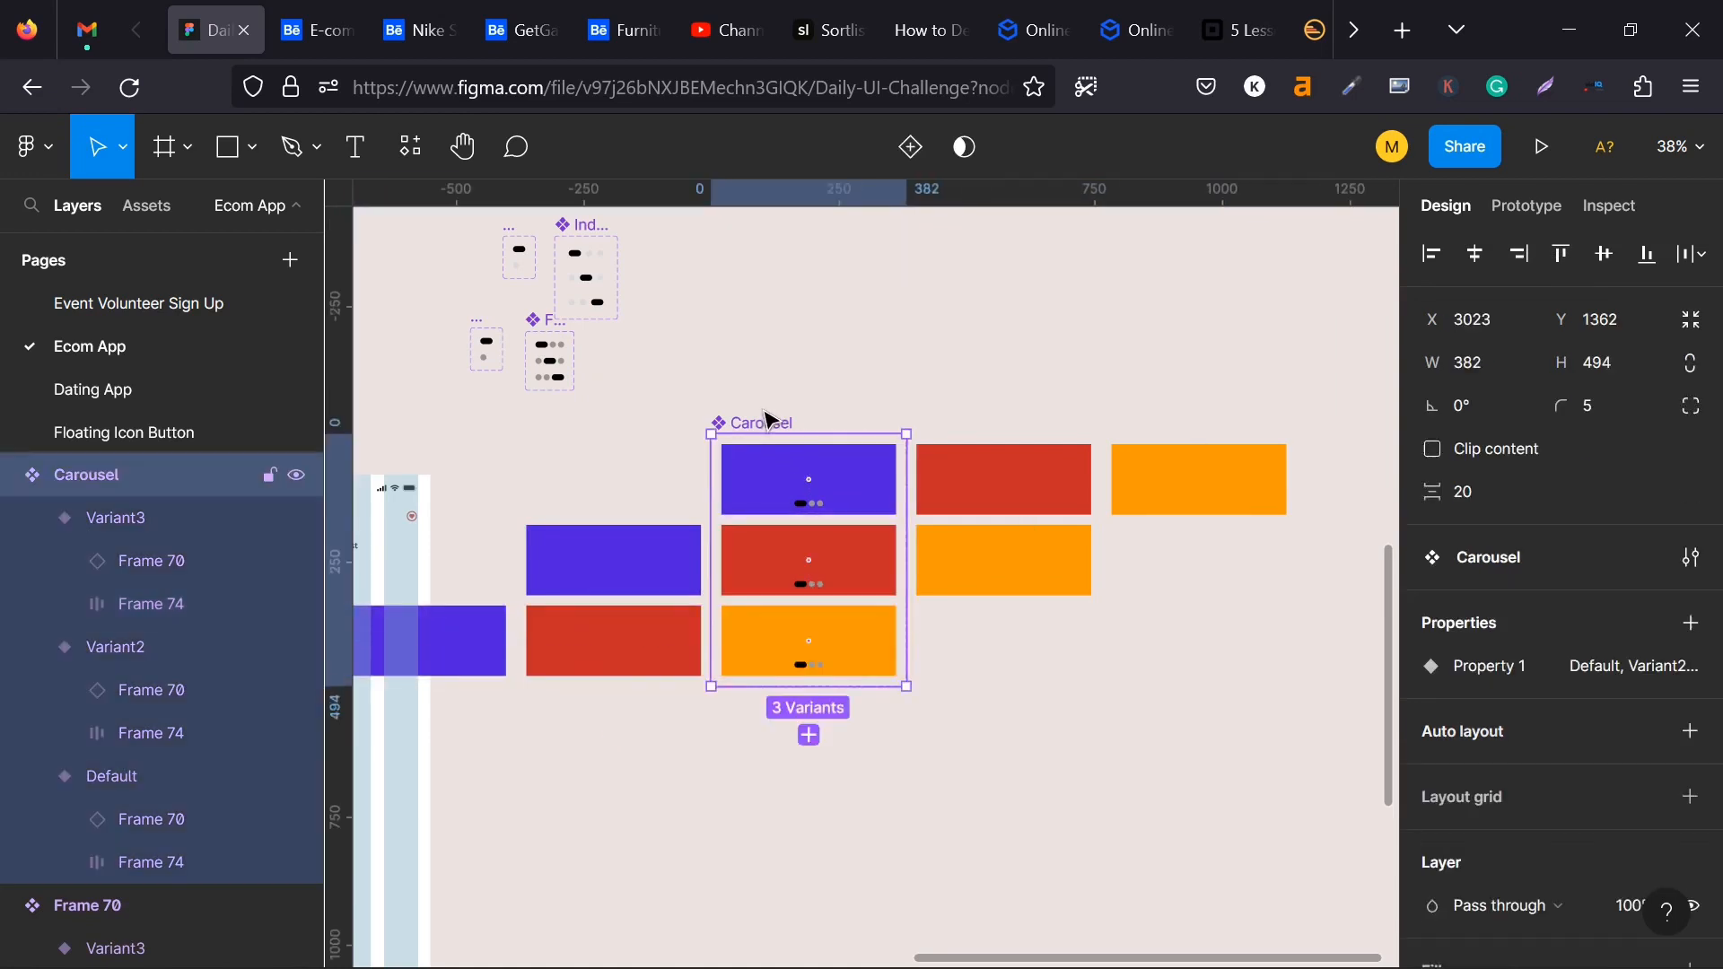
left_click(1434, 452)
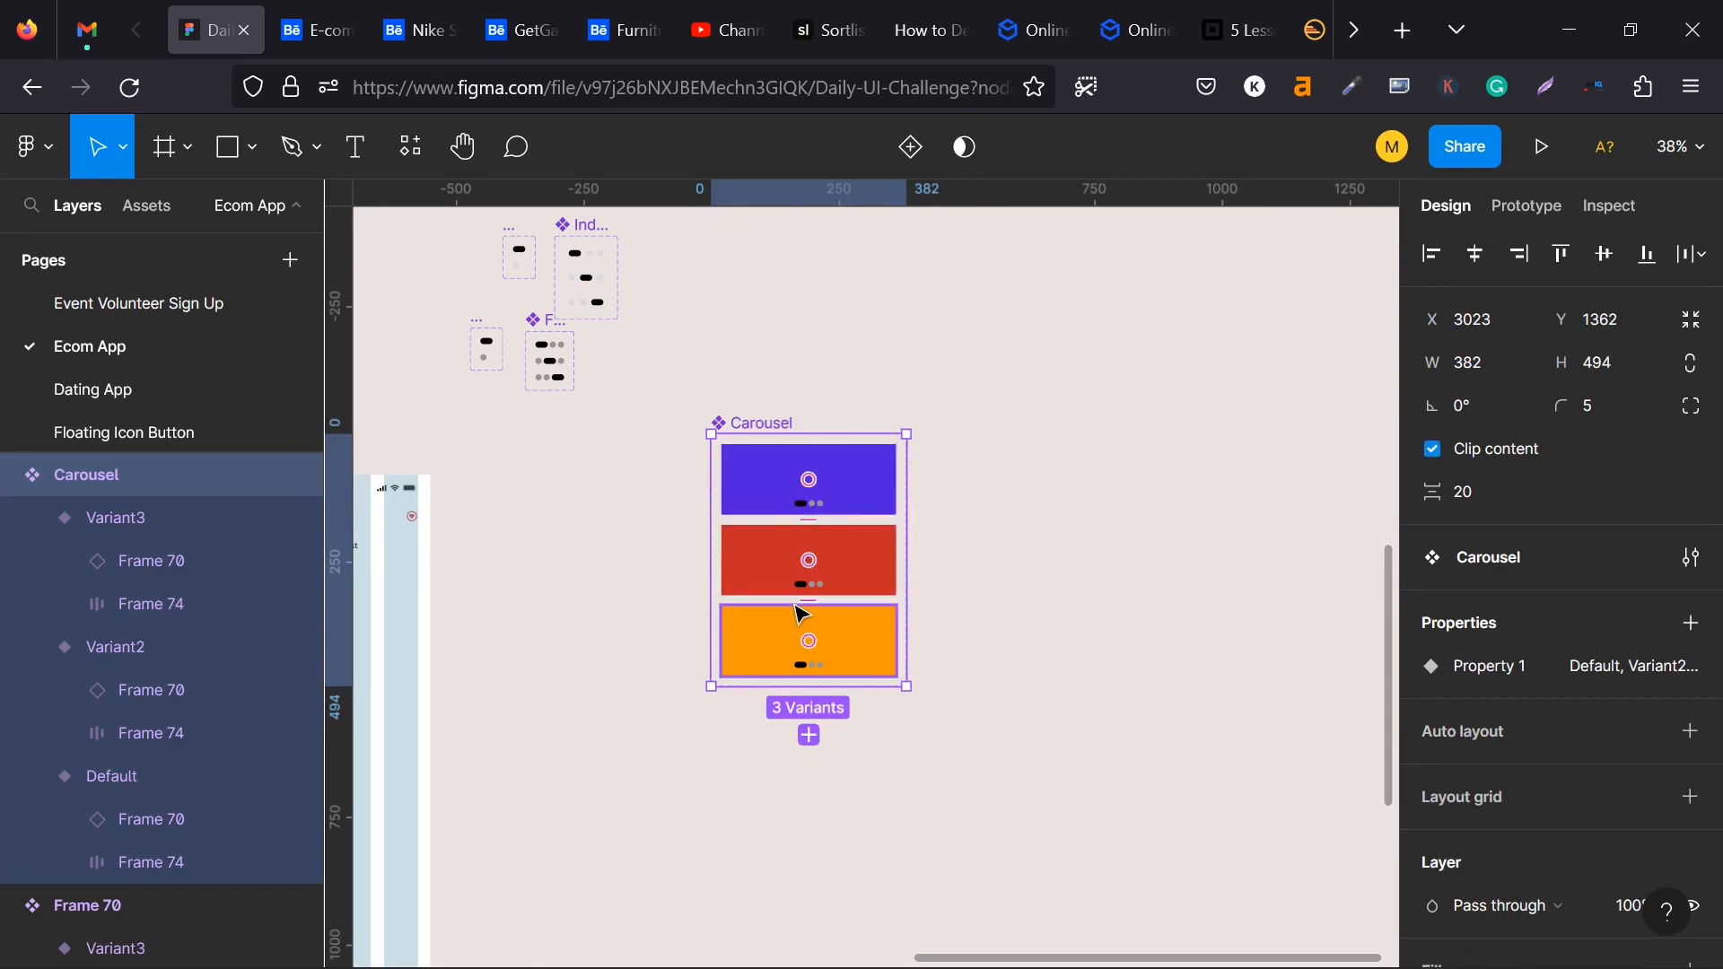
- Set the dot indicator on the red card in Carousel's Variant2 to its Variant2 state
scroll(821, 498, "up", 6)
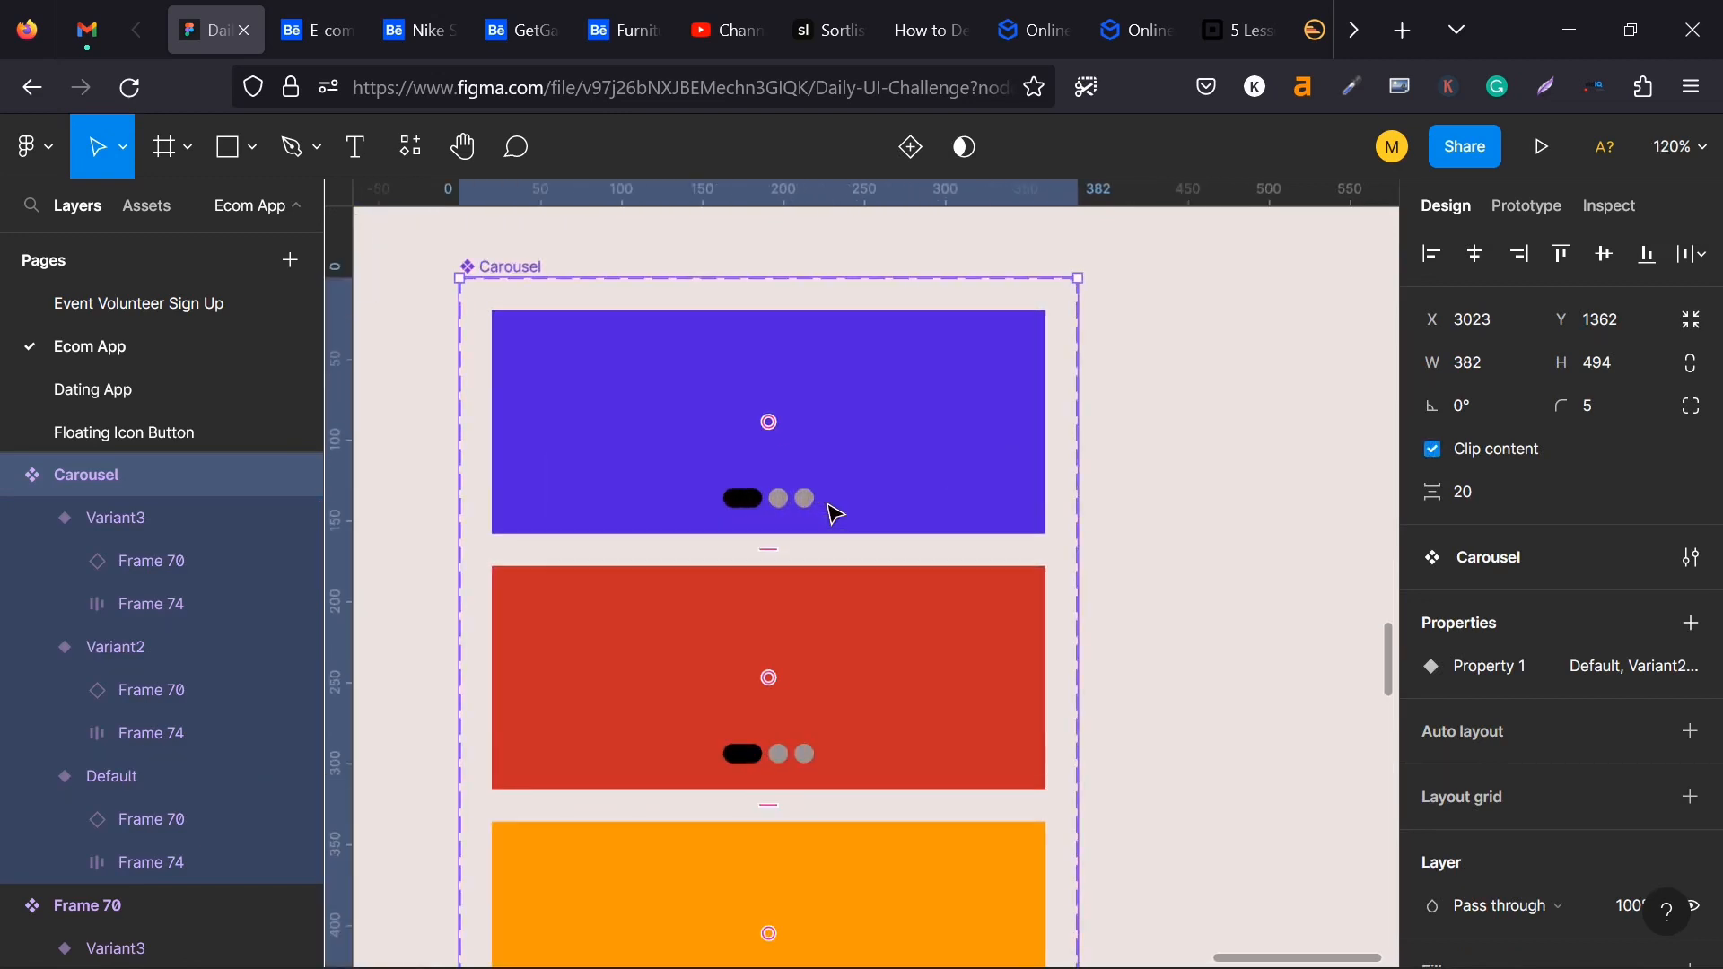
left_click(795, 500)
left_click(795, 499)
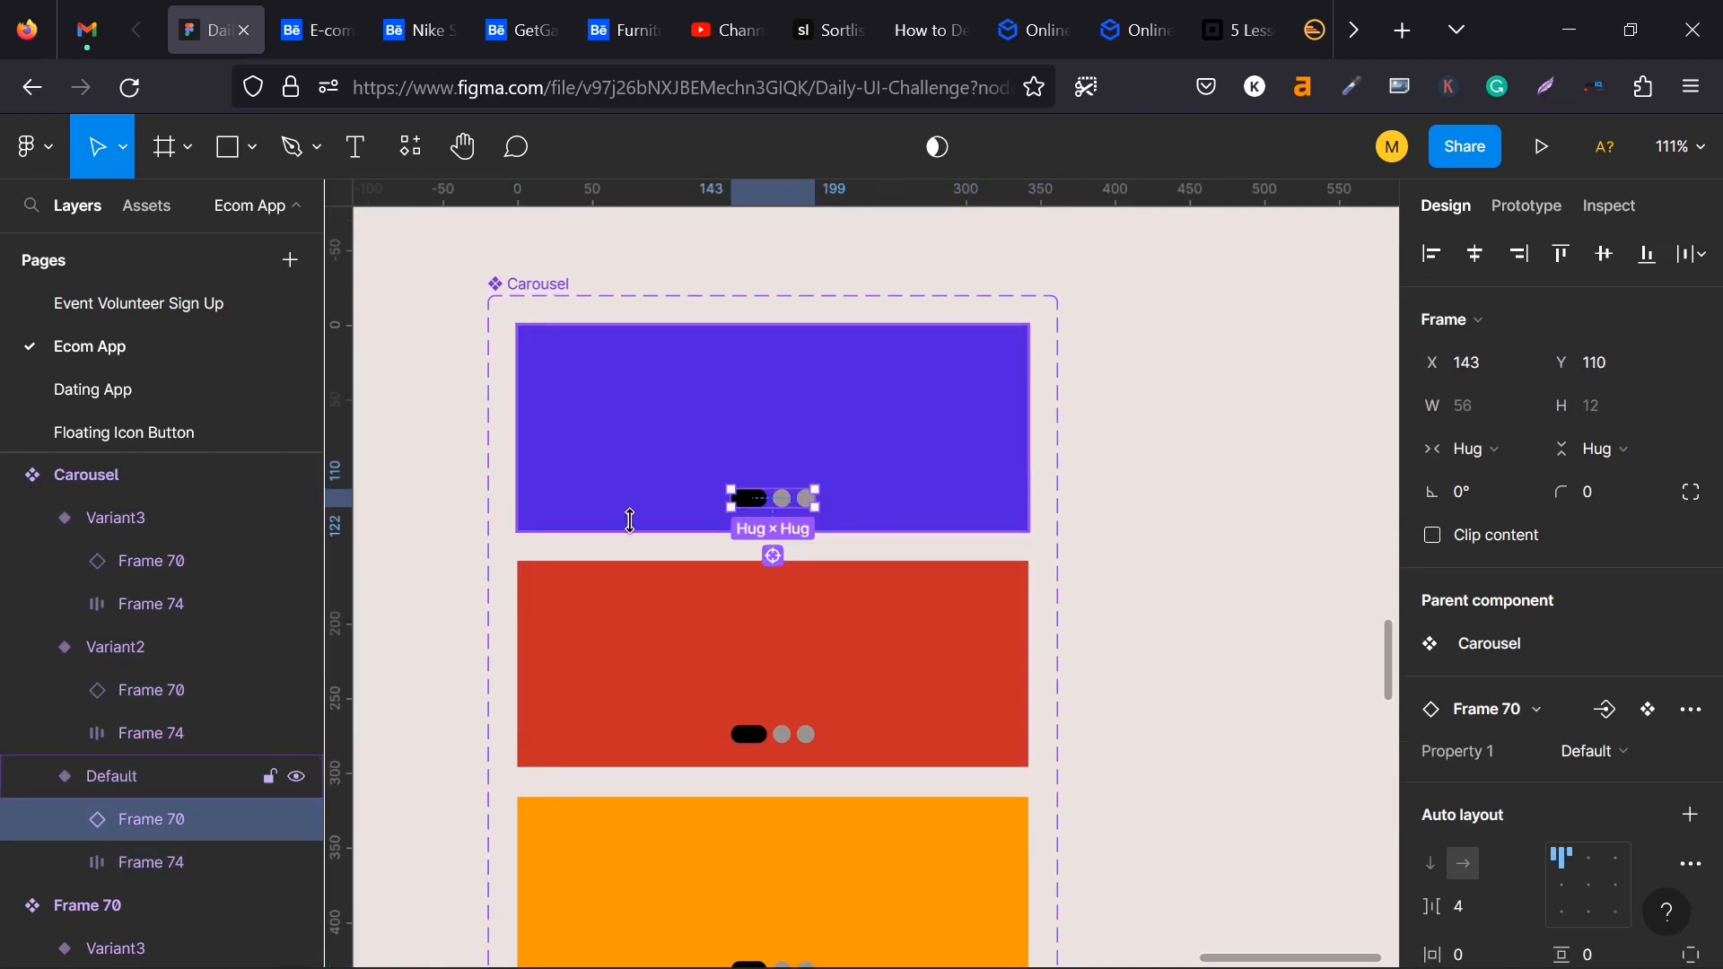
left_click(777, 736)
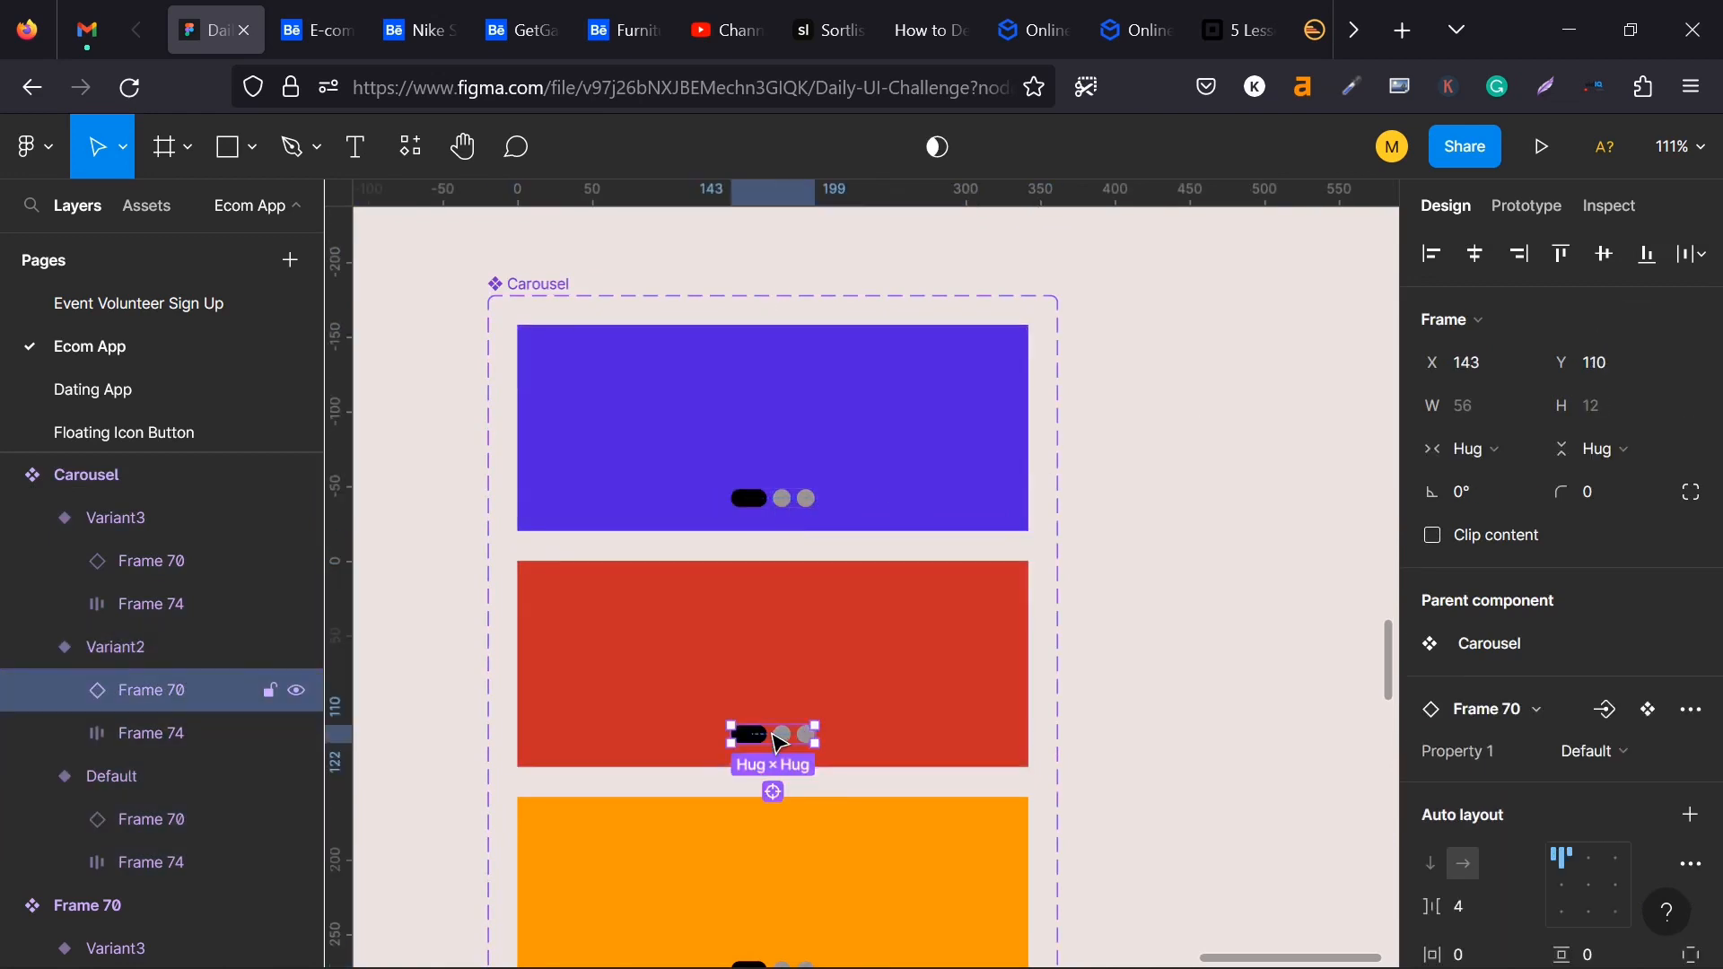
scroll(1465, 709, "down", 3)
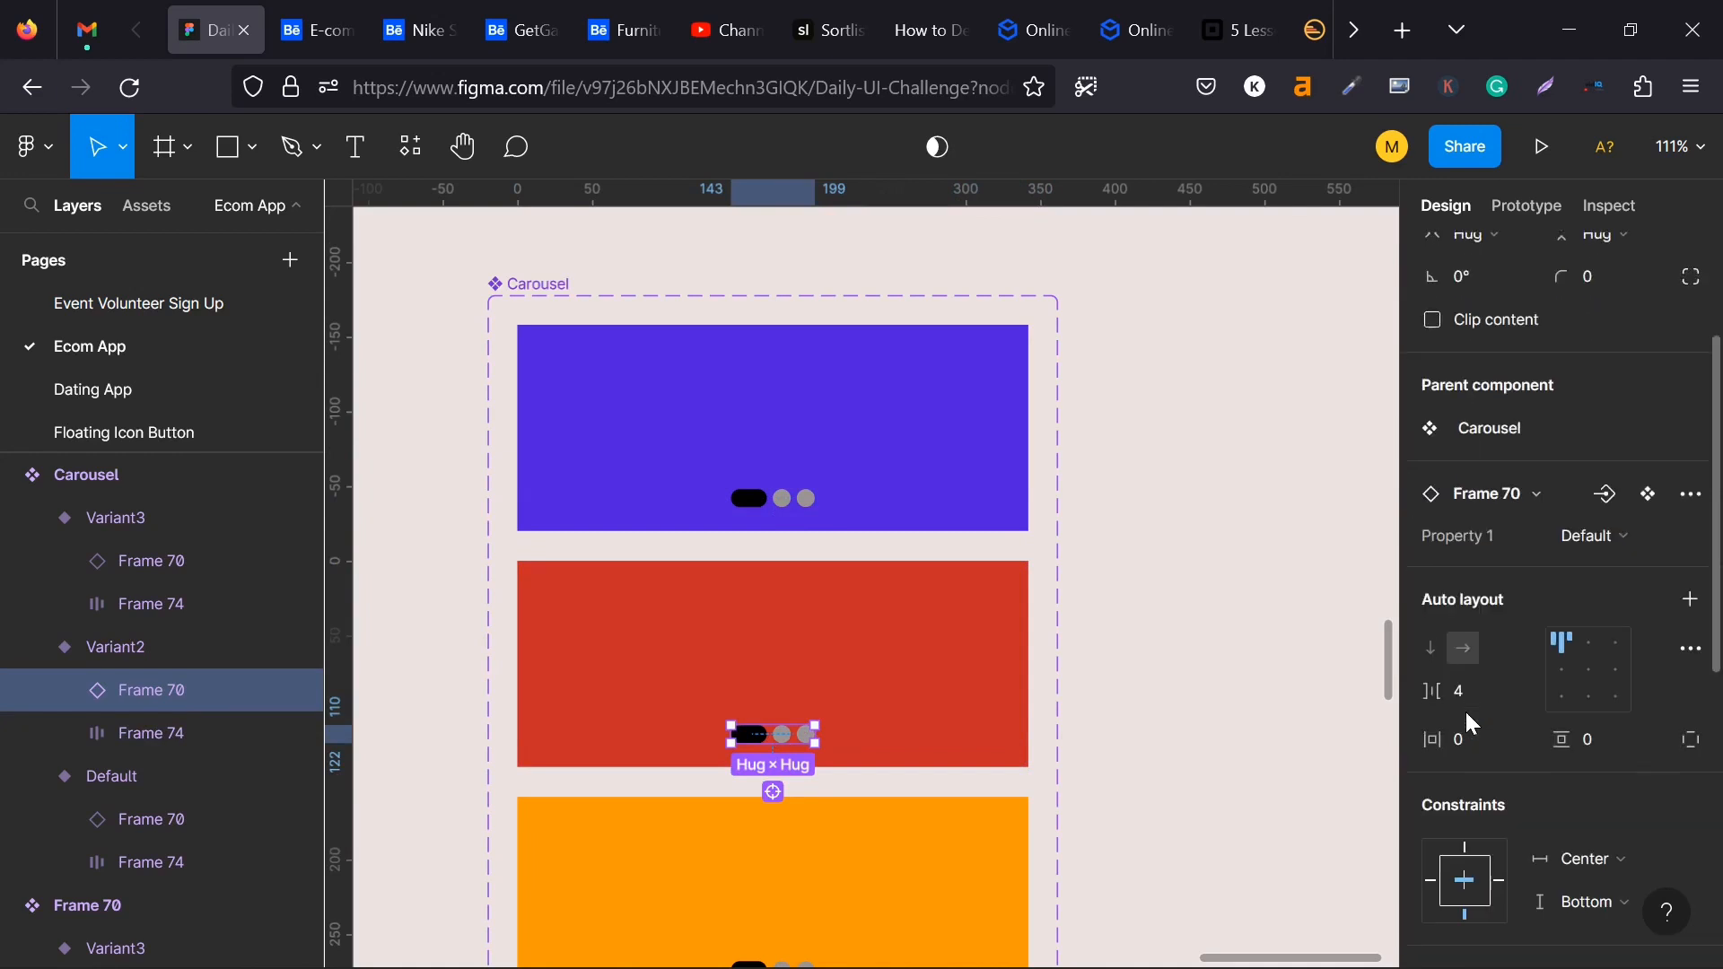
left_click(1640, 537)
left_click(1601, 568)
- Set the dot indicator on the orange card in Carousel's Variant3 to its Variant3 state
scroll(892, 700, "down", 3)
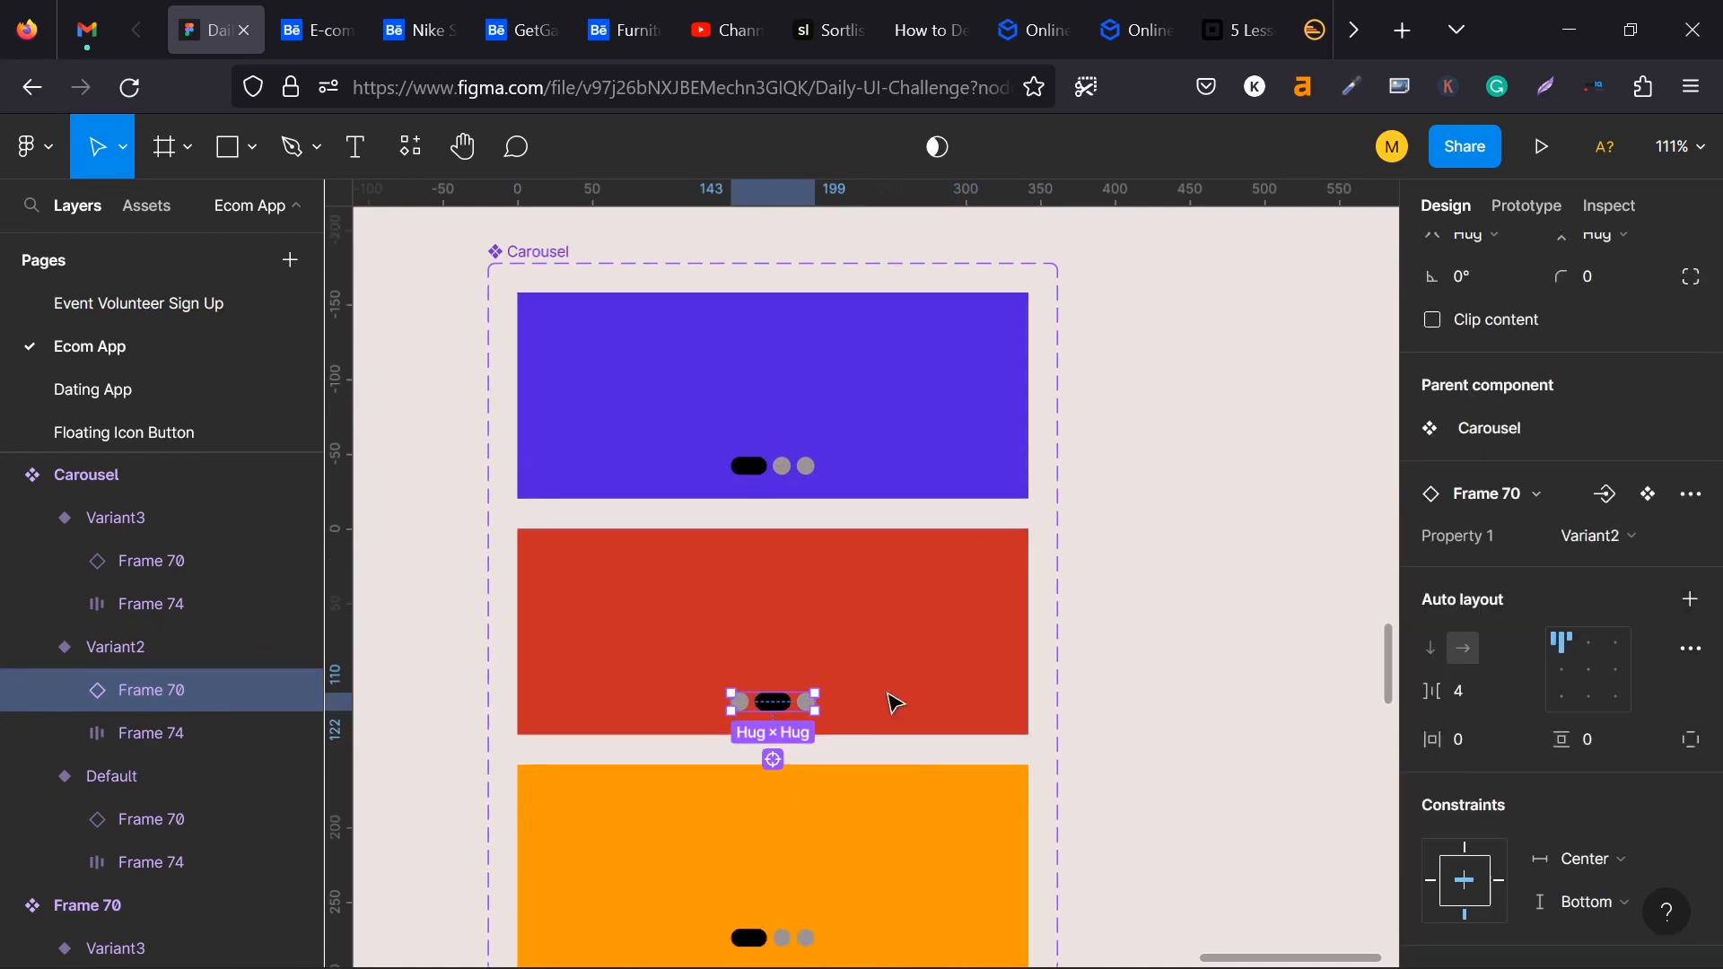
left_click(787, 859)
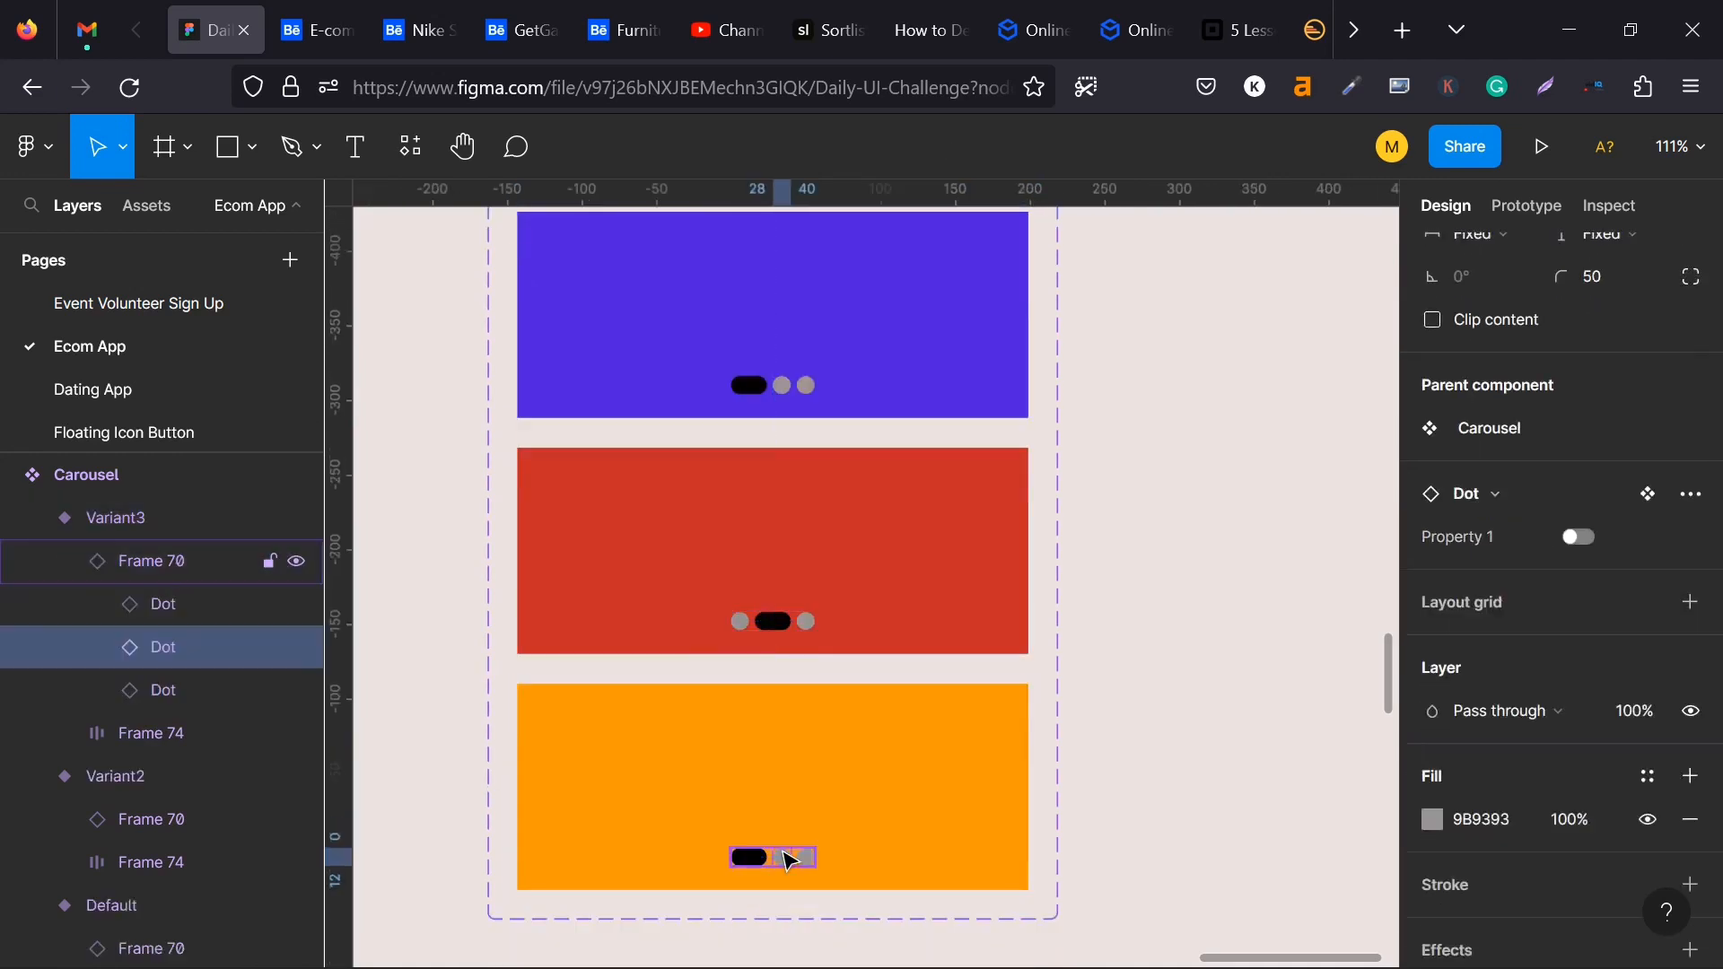
left_click(1089, 742)
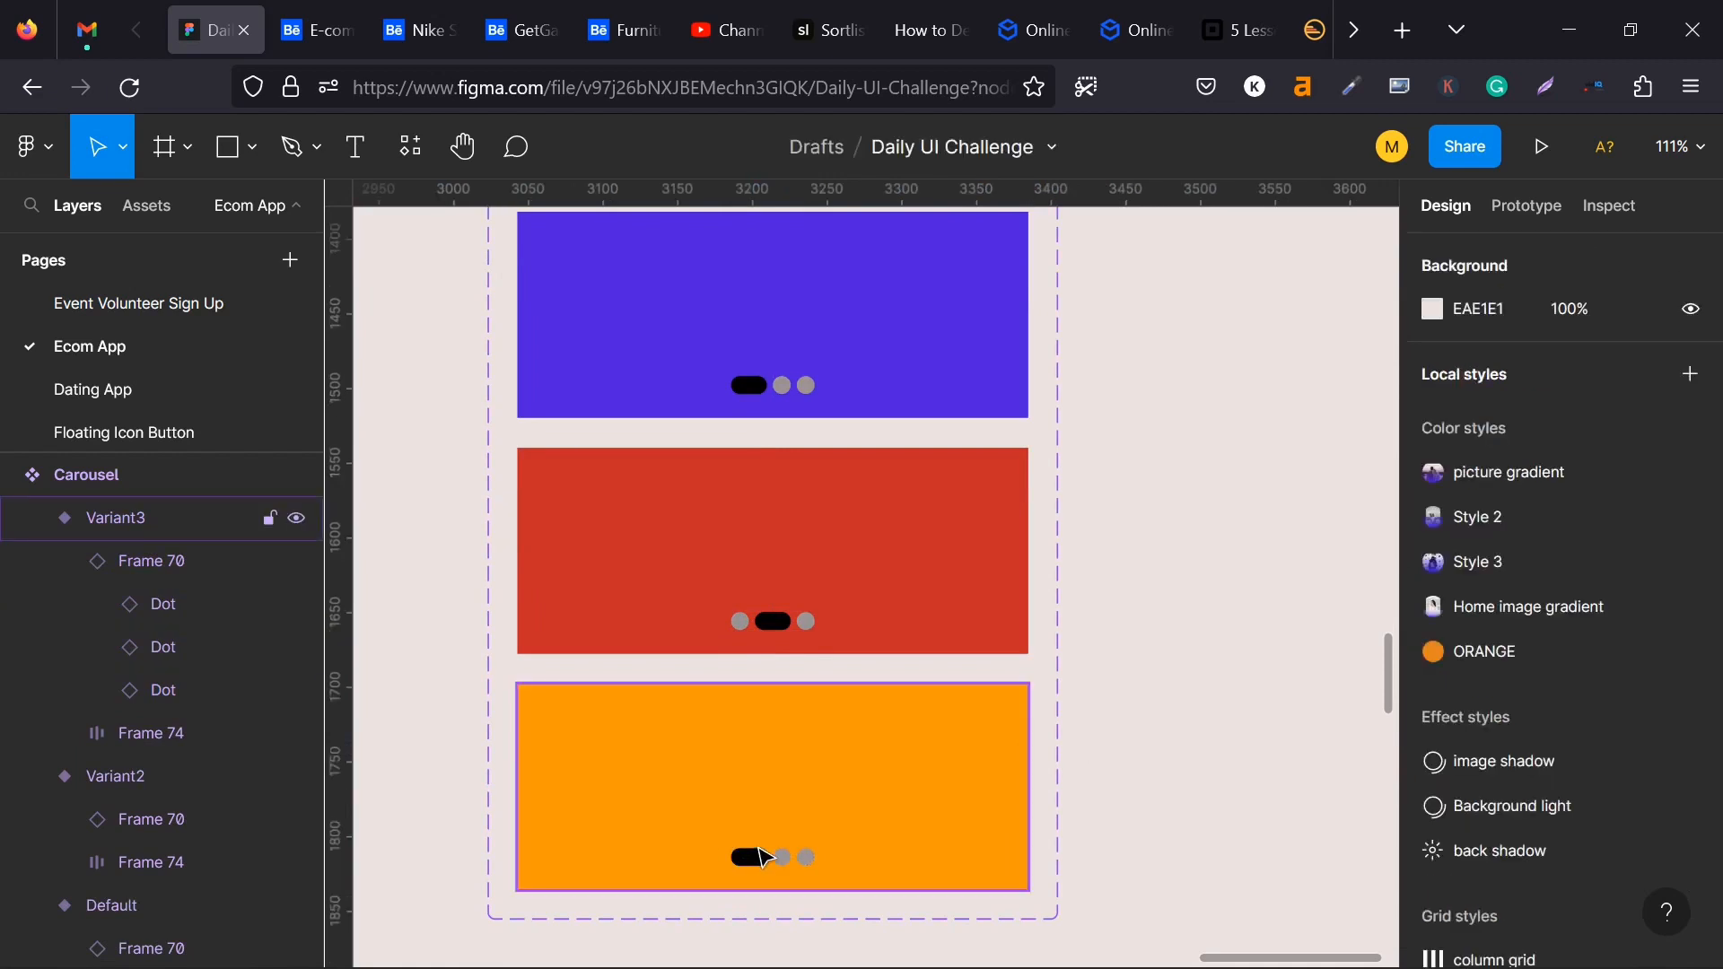
left_click(763, 857)
left_click(751, 848)
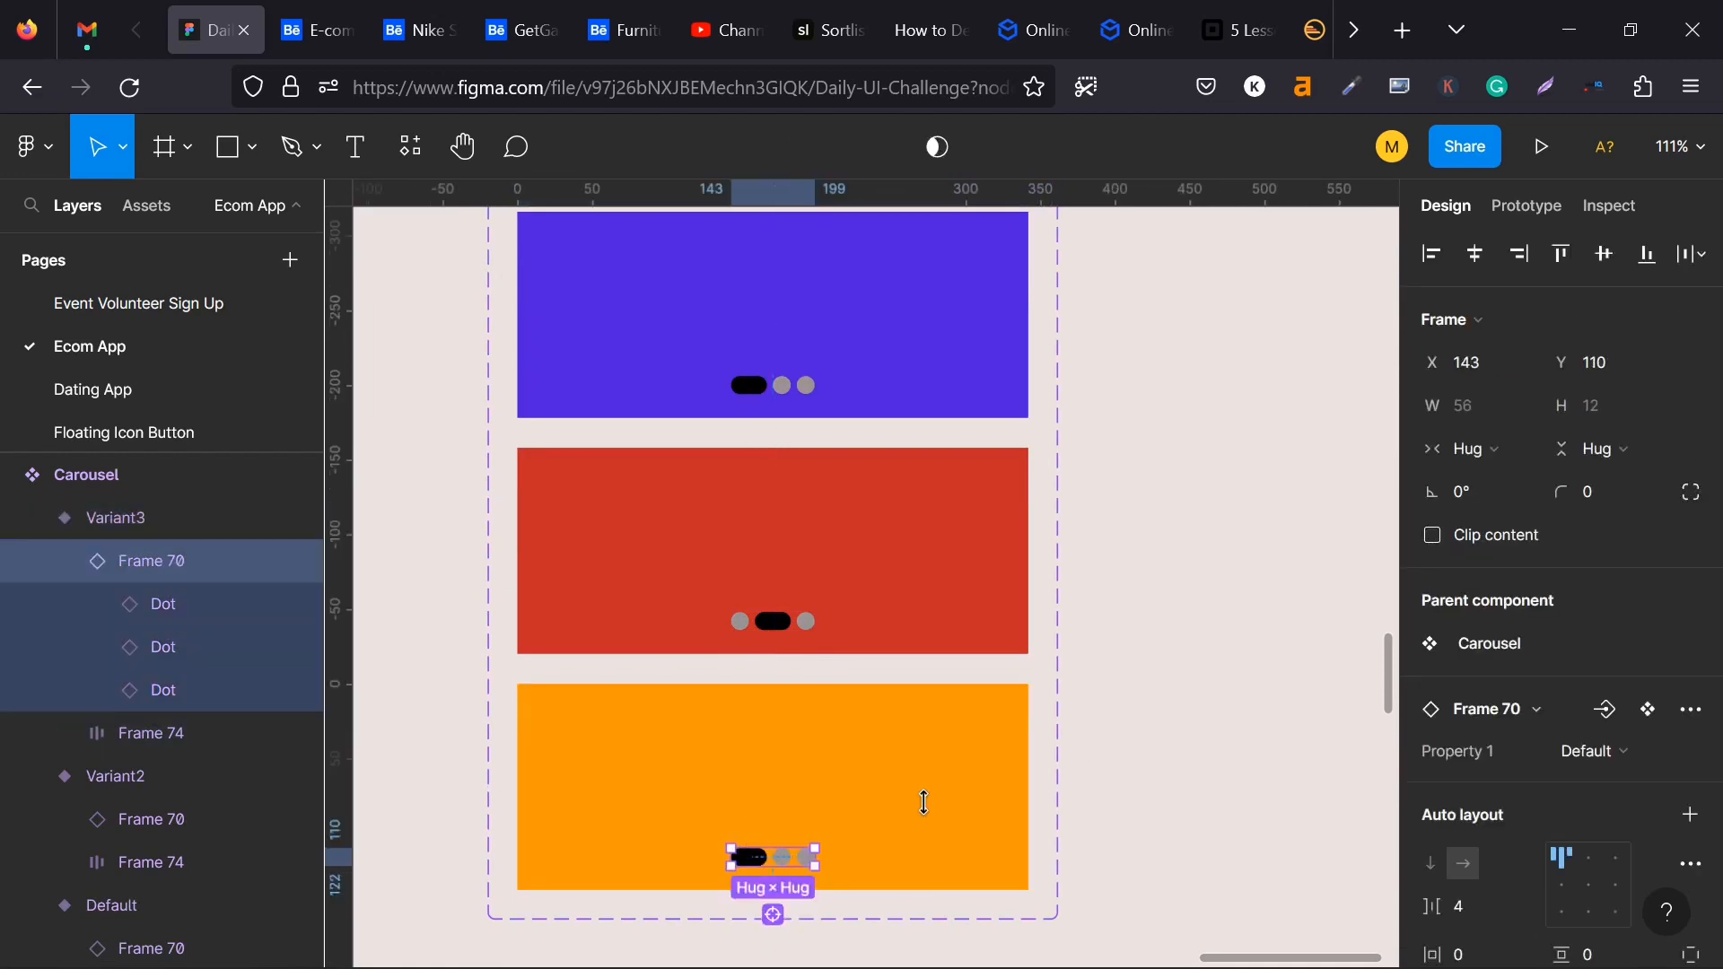
left_click(1605, 752)
left_click(1596, 820)
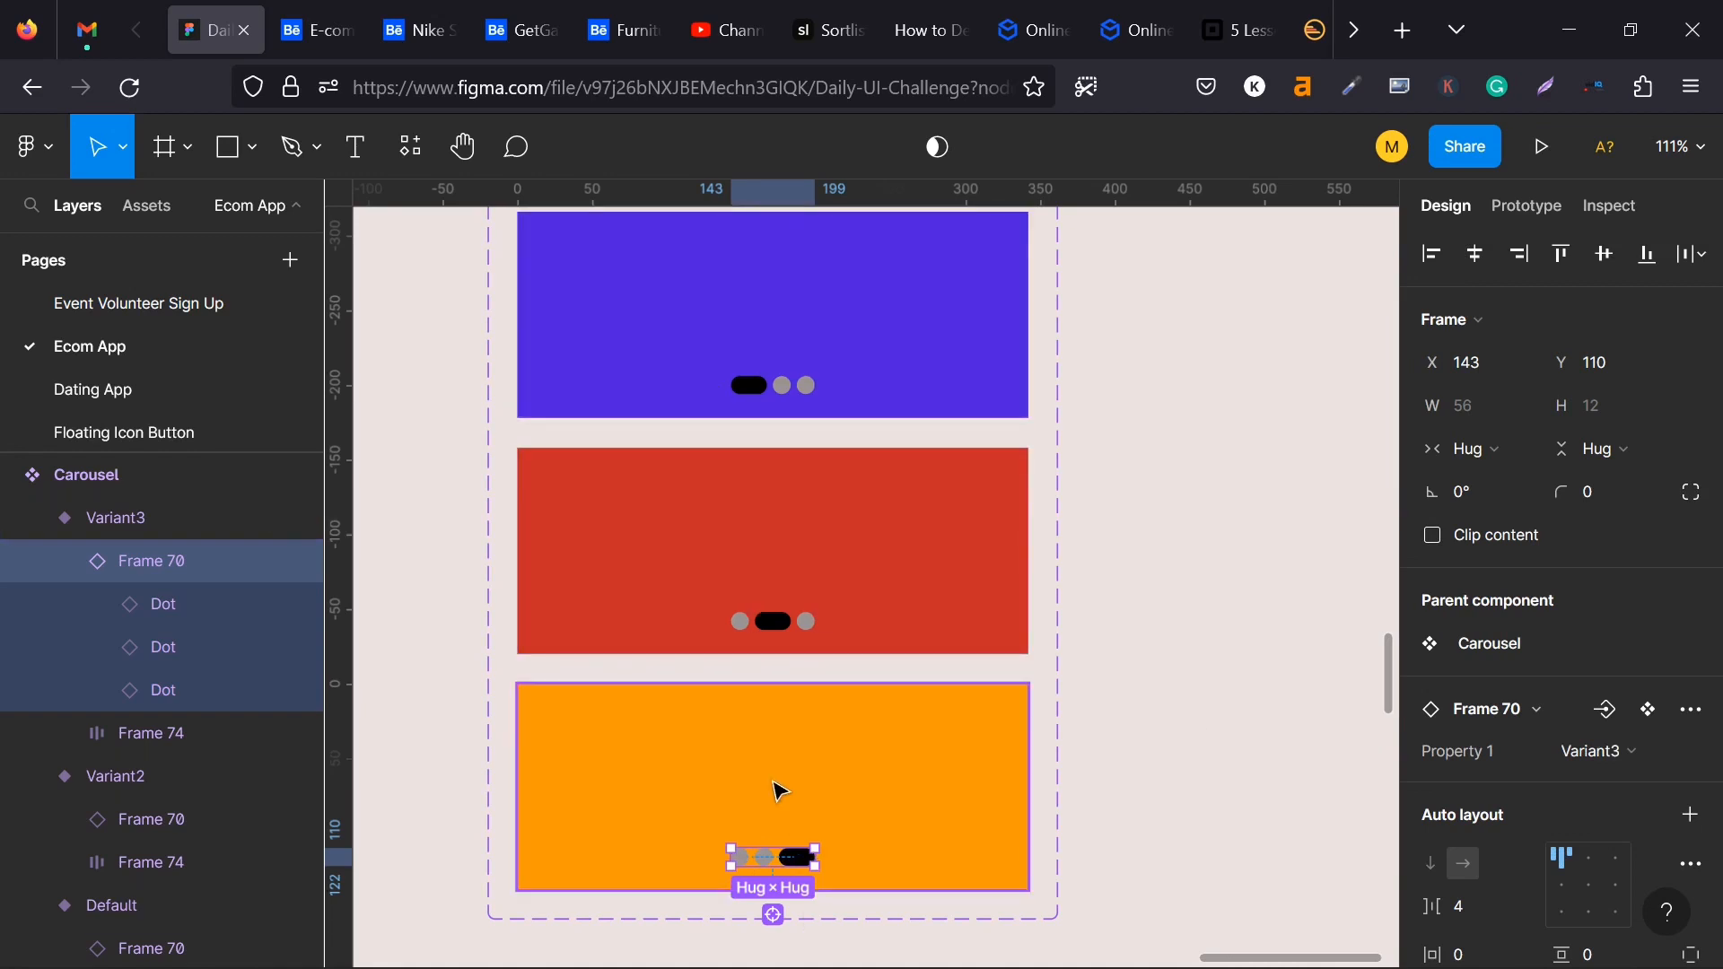
scroll(779, 792, "down", 5)
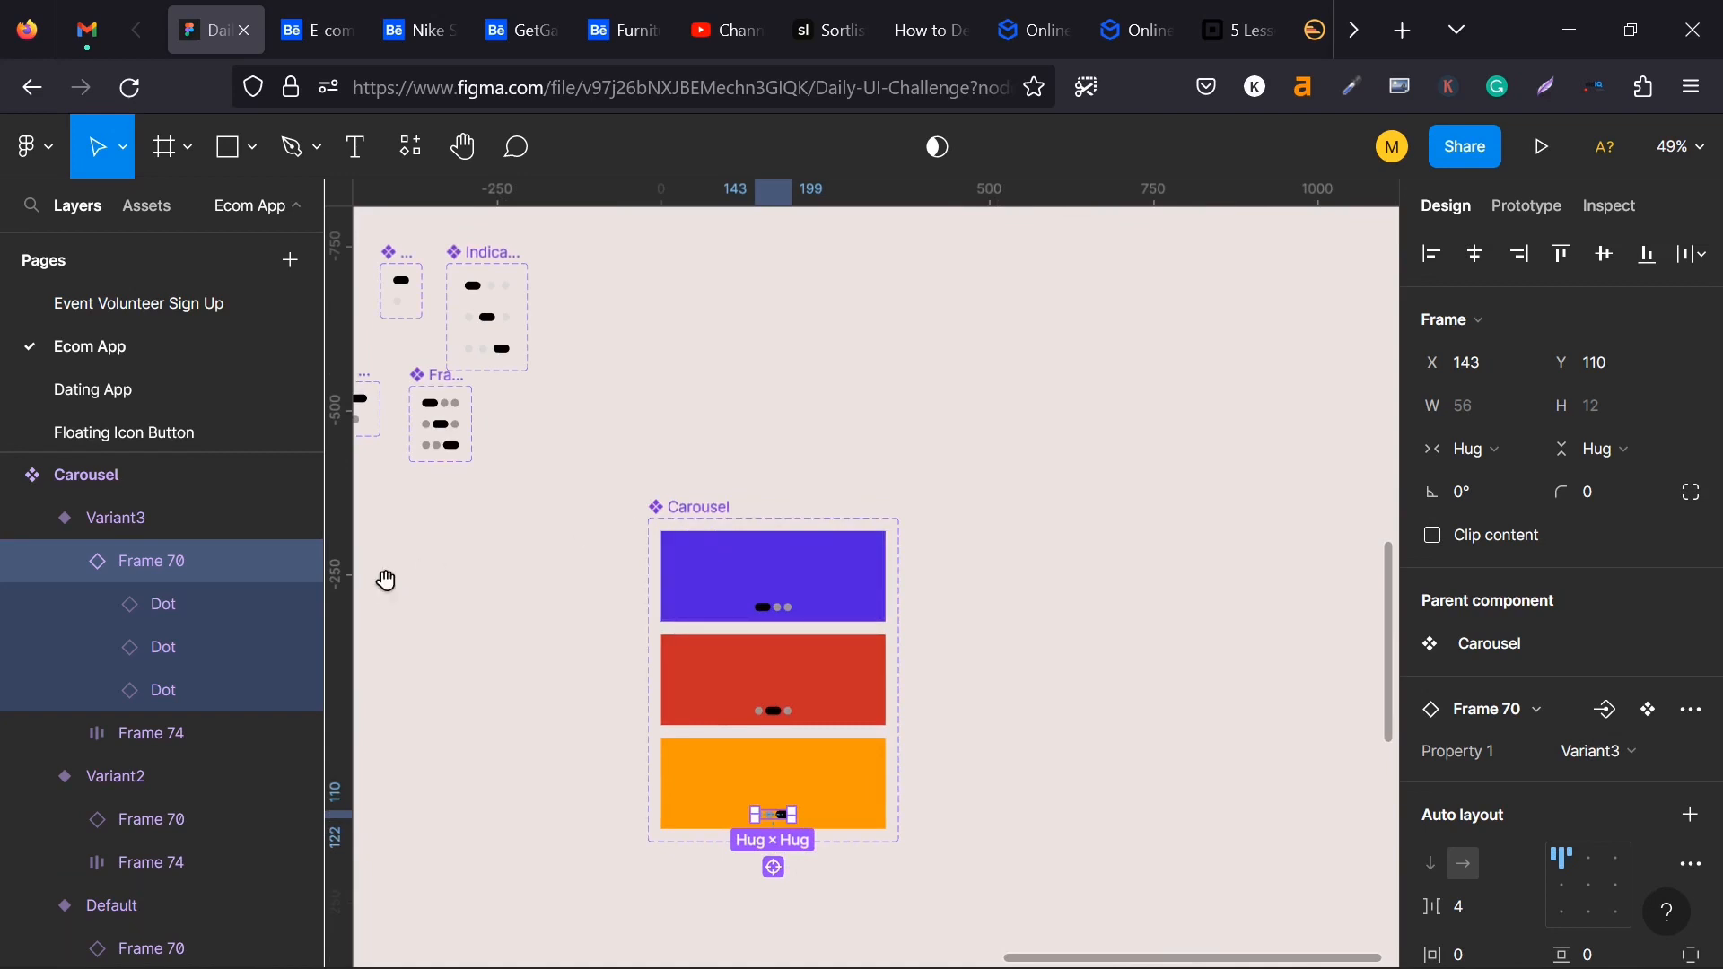
left_click_drag(386, 580, 798, 452)
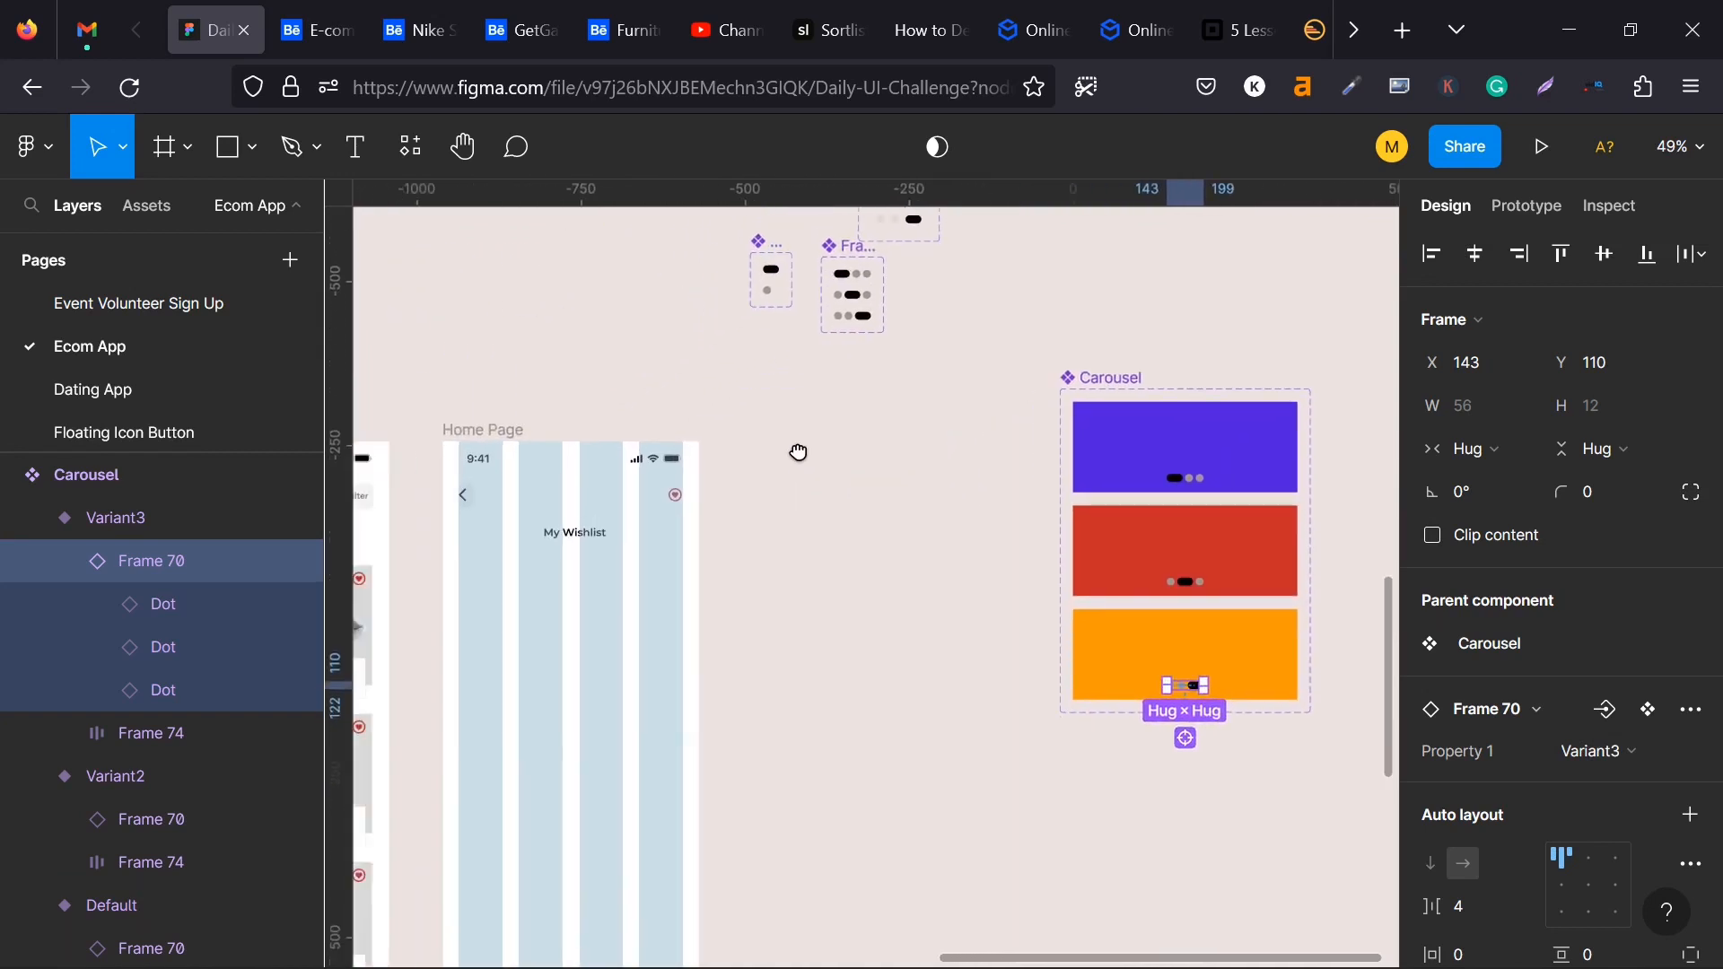
left_click_drag(811, 535, 786, 537)
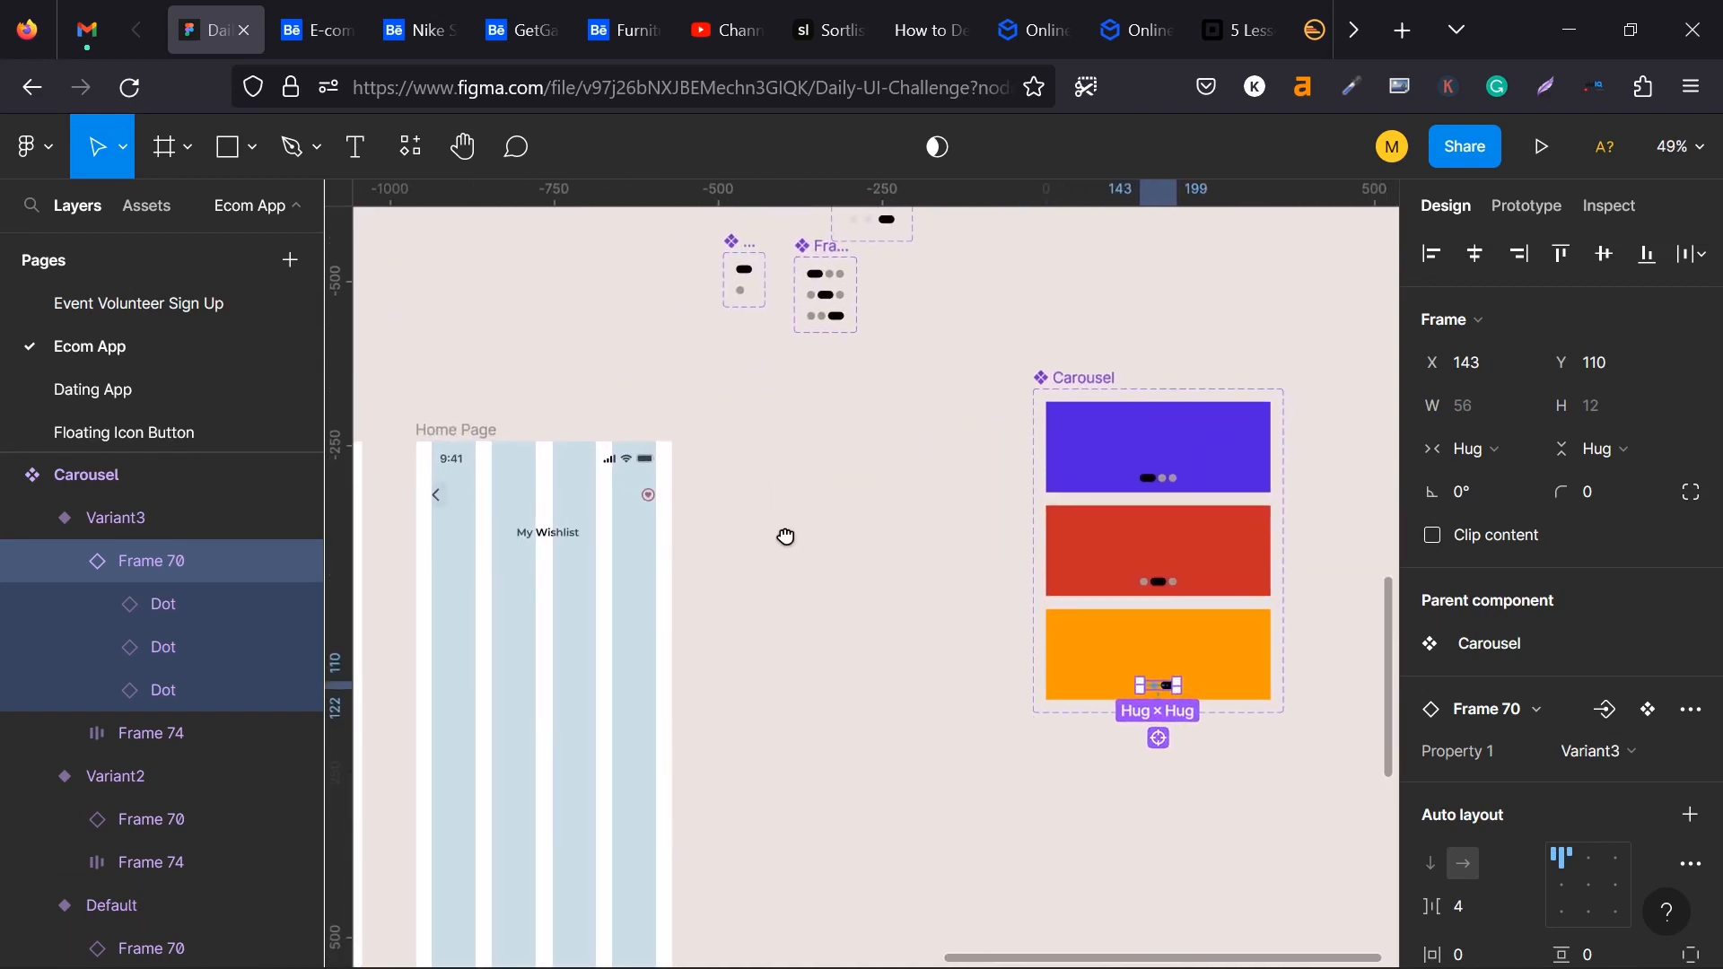
key("alt")
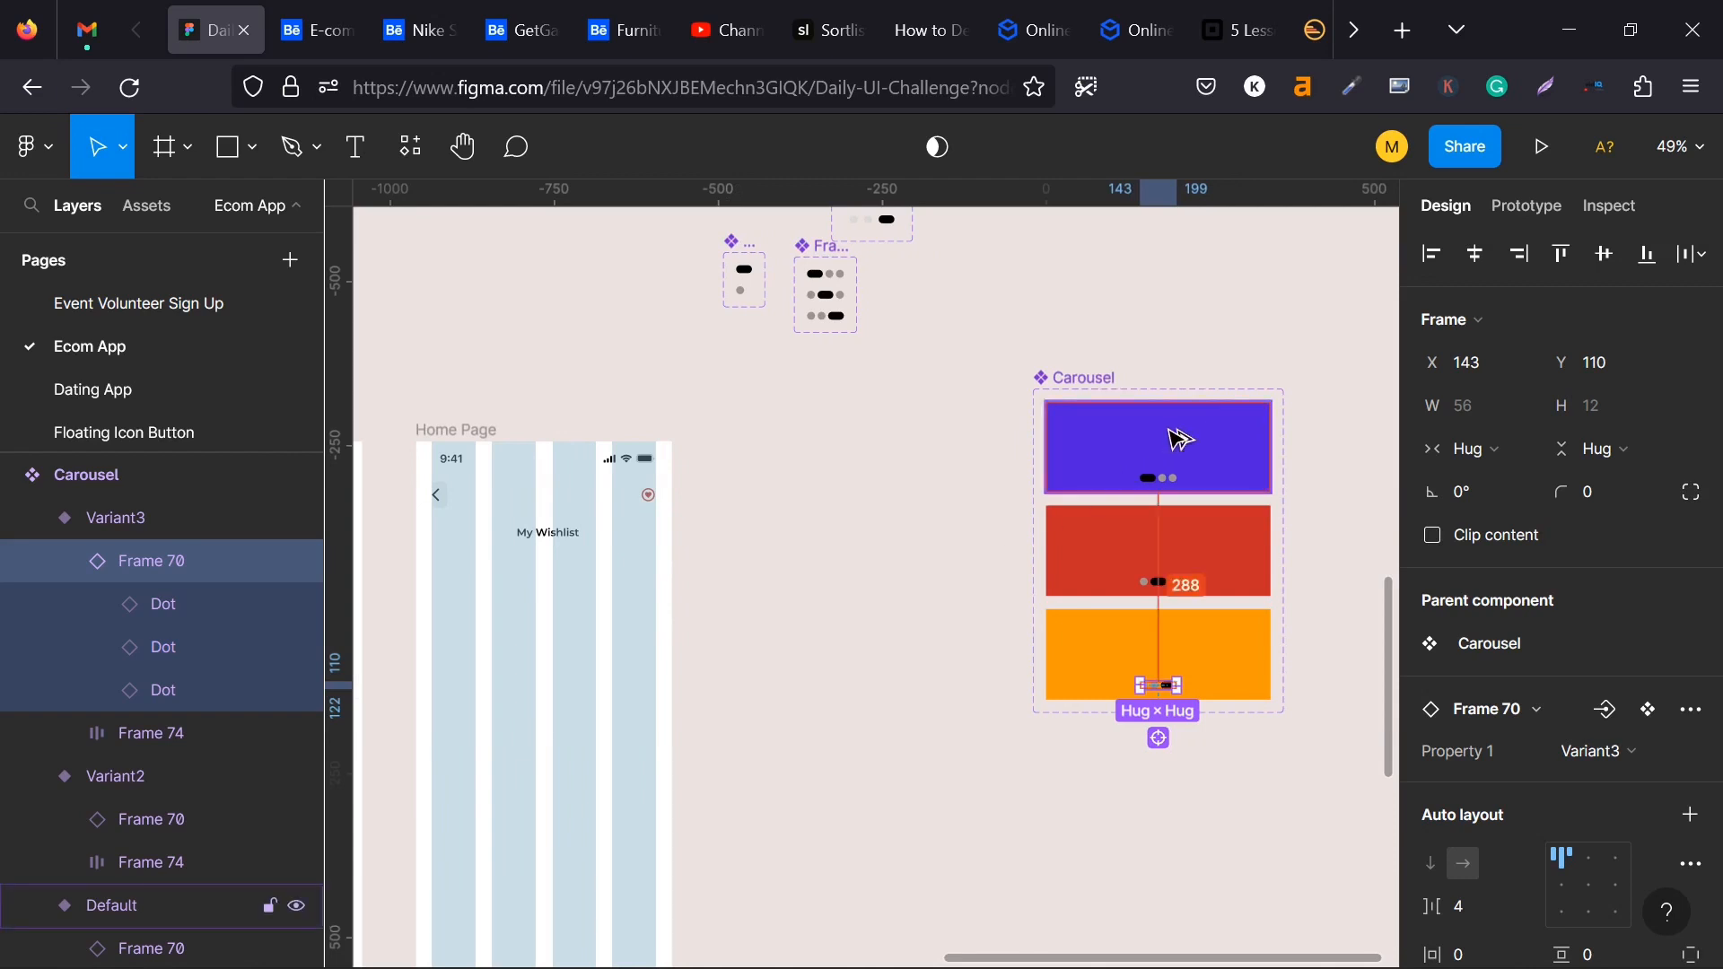
left_click_drag(1178, 438, 773, 525)
key("ctrl+z")
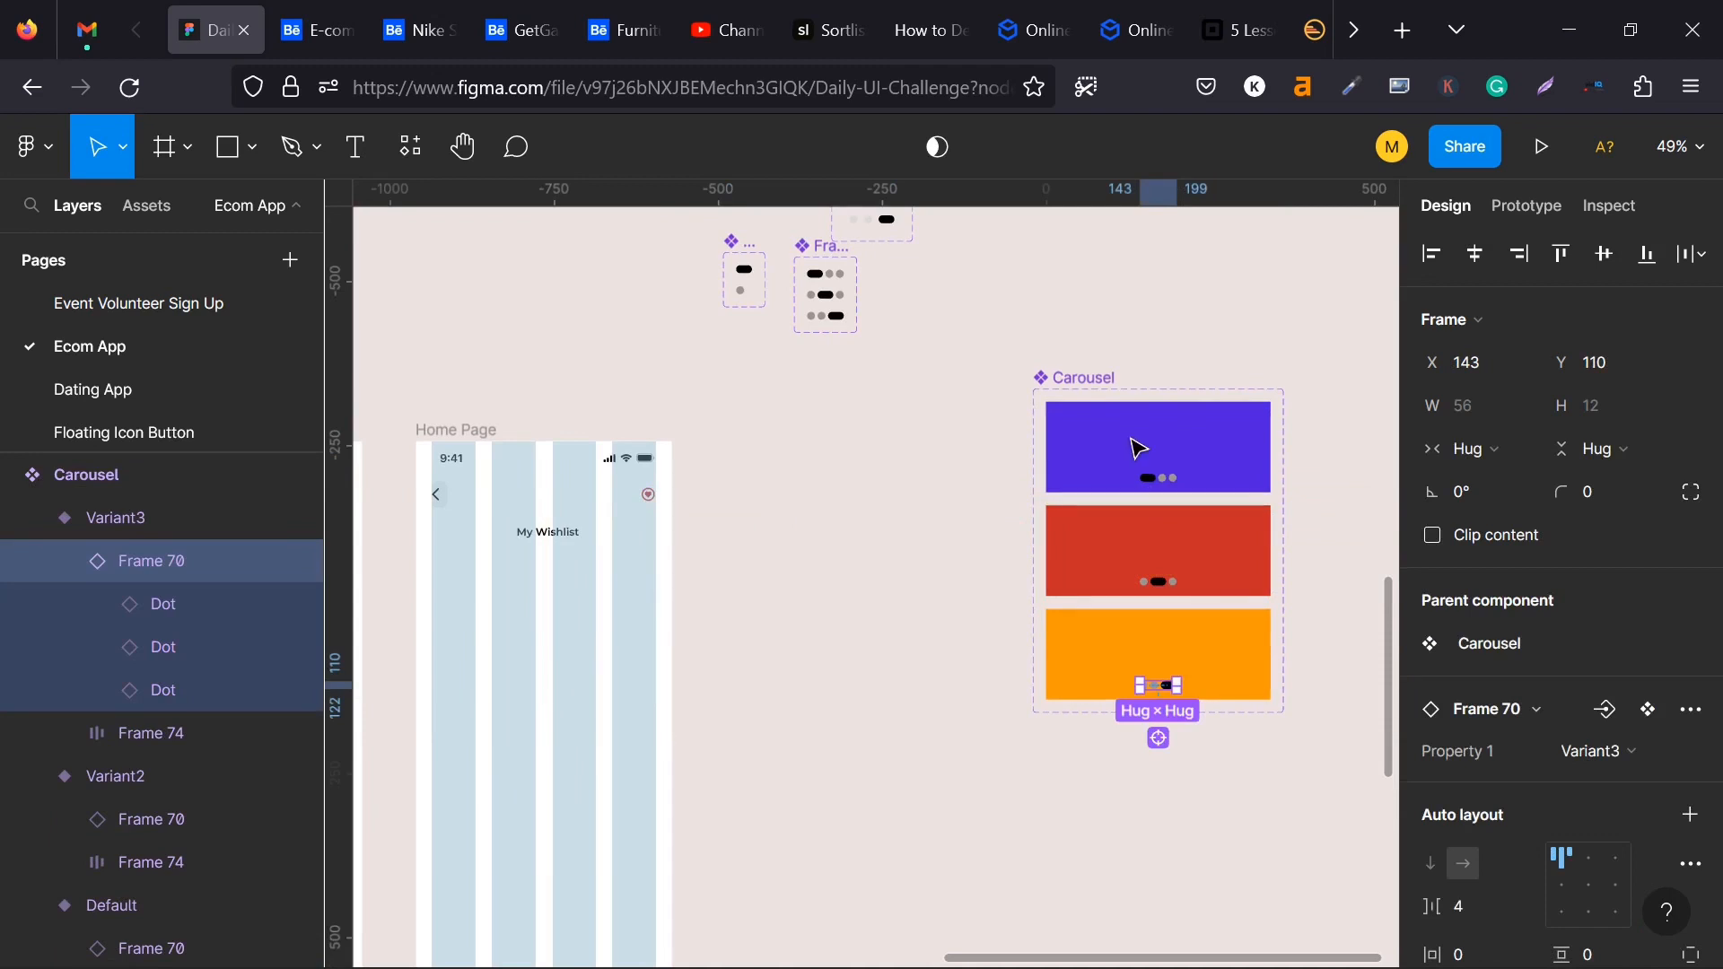
- Turn off content clipping for the Carousel component set so the full card rows can be reached
left_click(1538, 207)
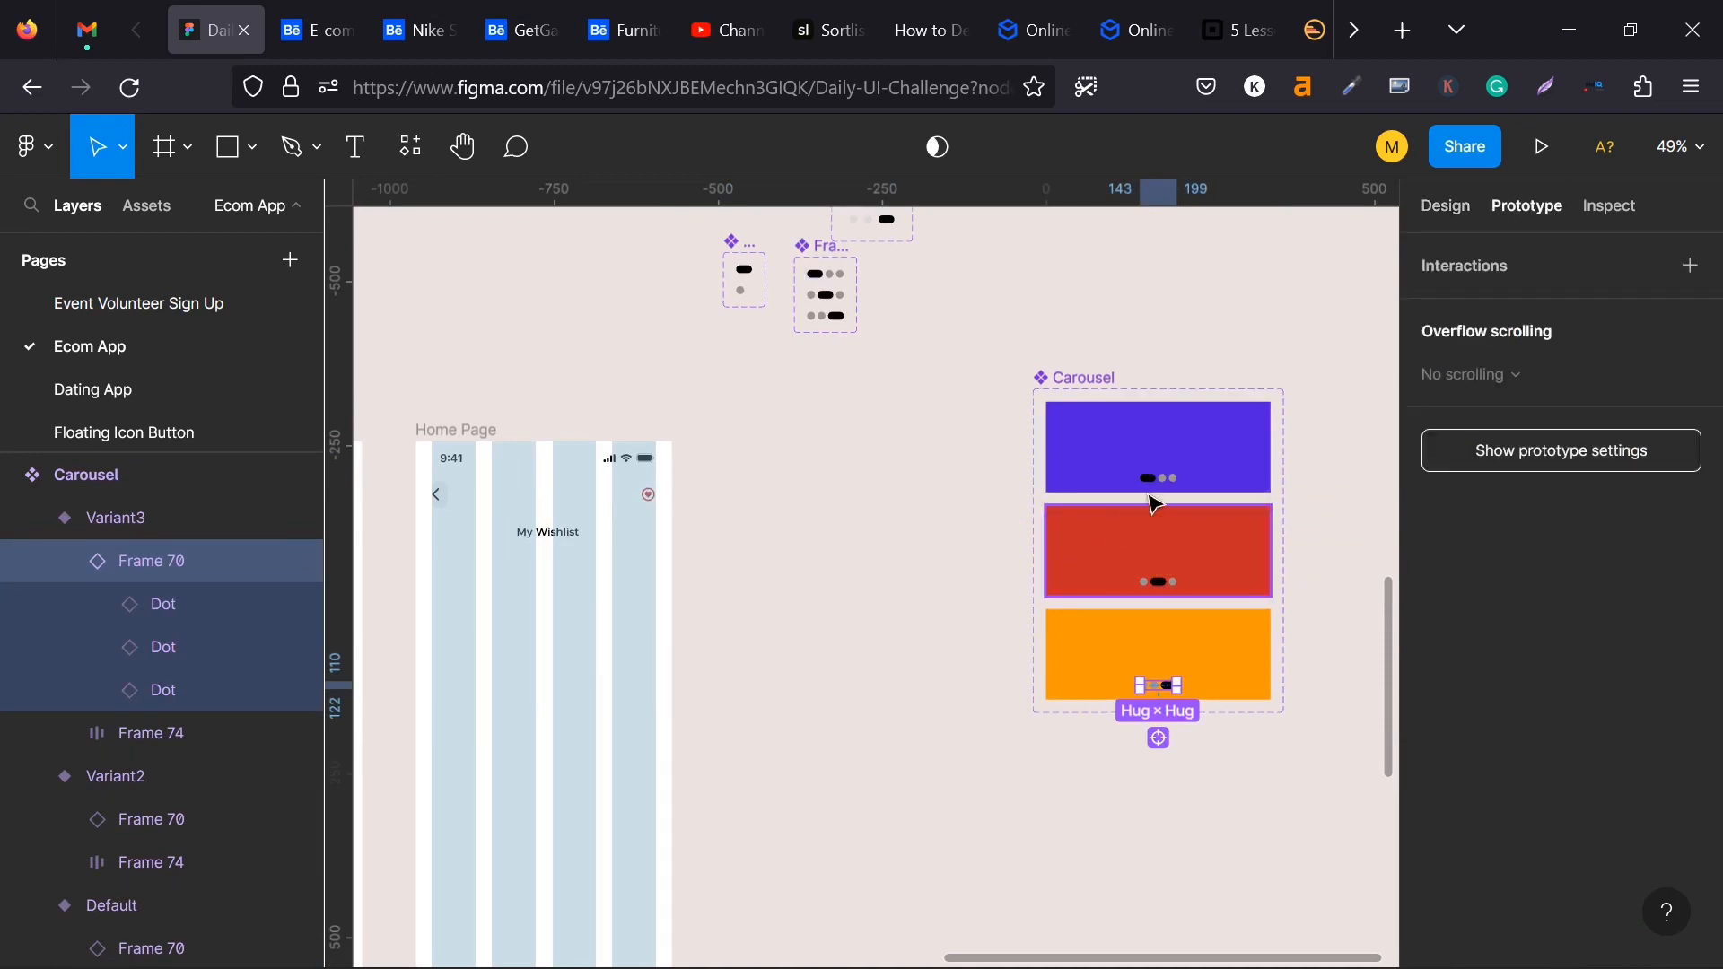
scroll(1180, 496, "up", 5)
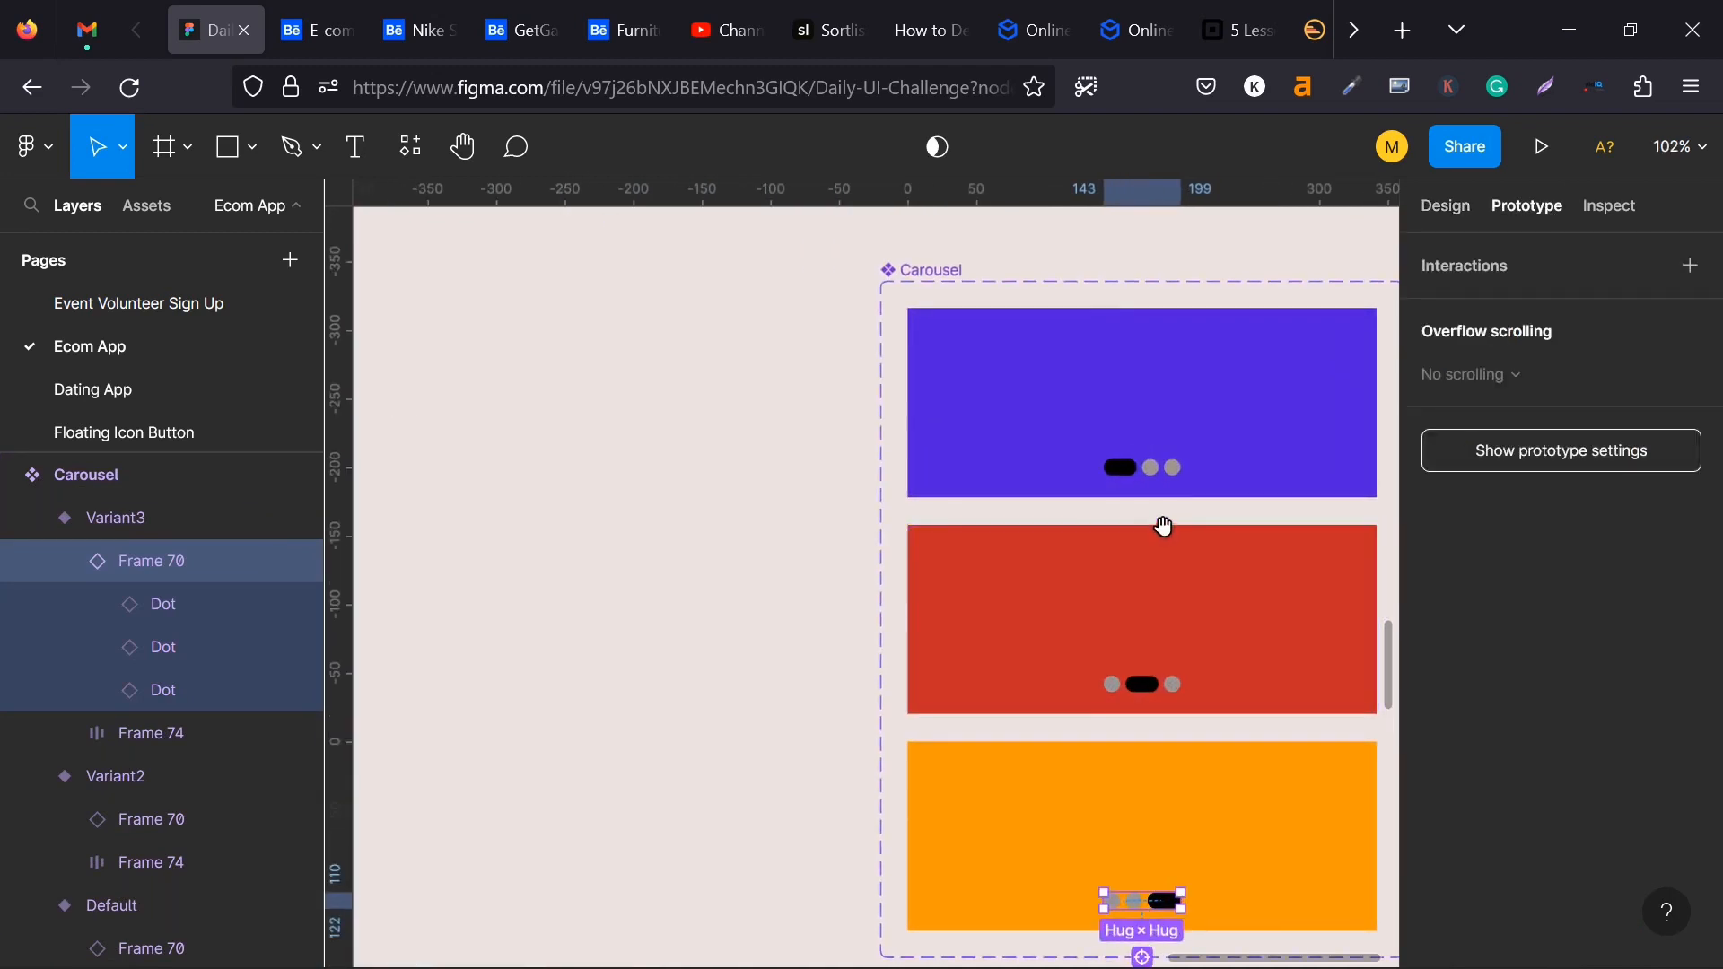
left_click_drag(1162, 523, 1007, 531)
left_click(877, 470)
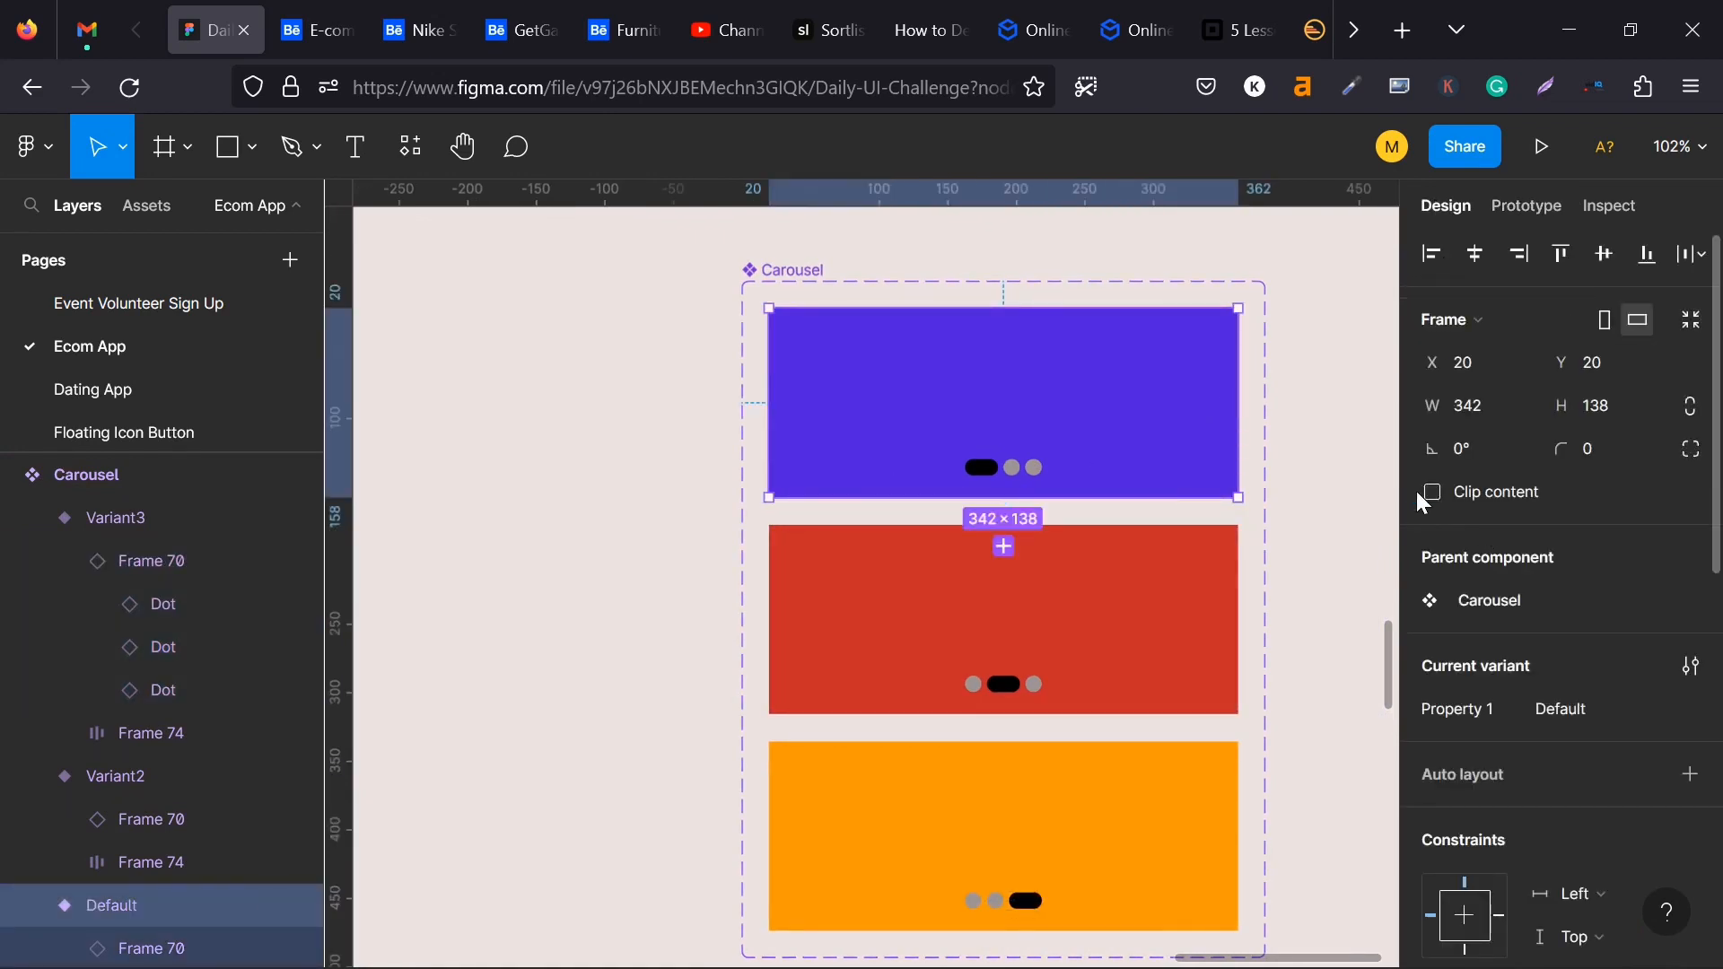
left_click(756, 274)
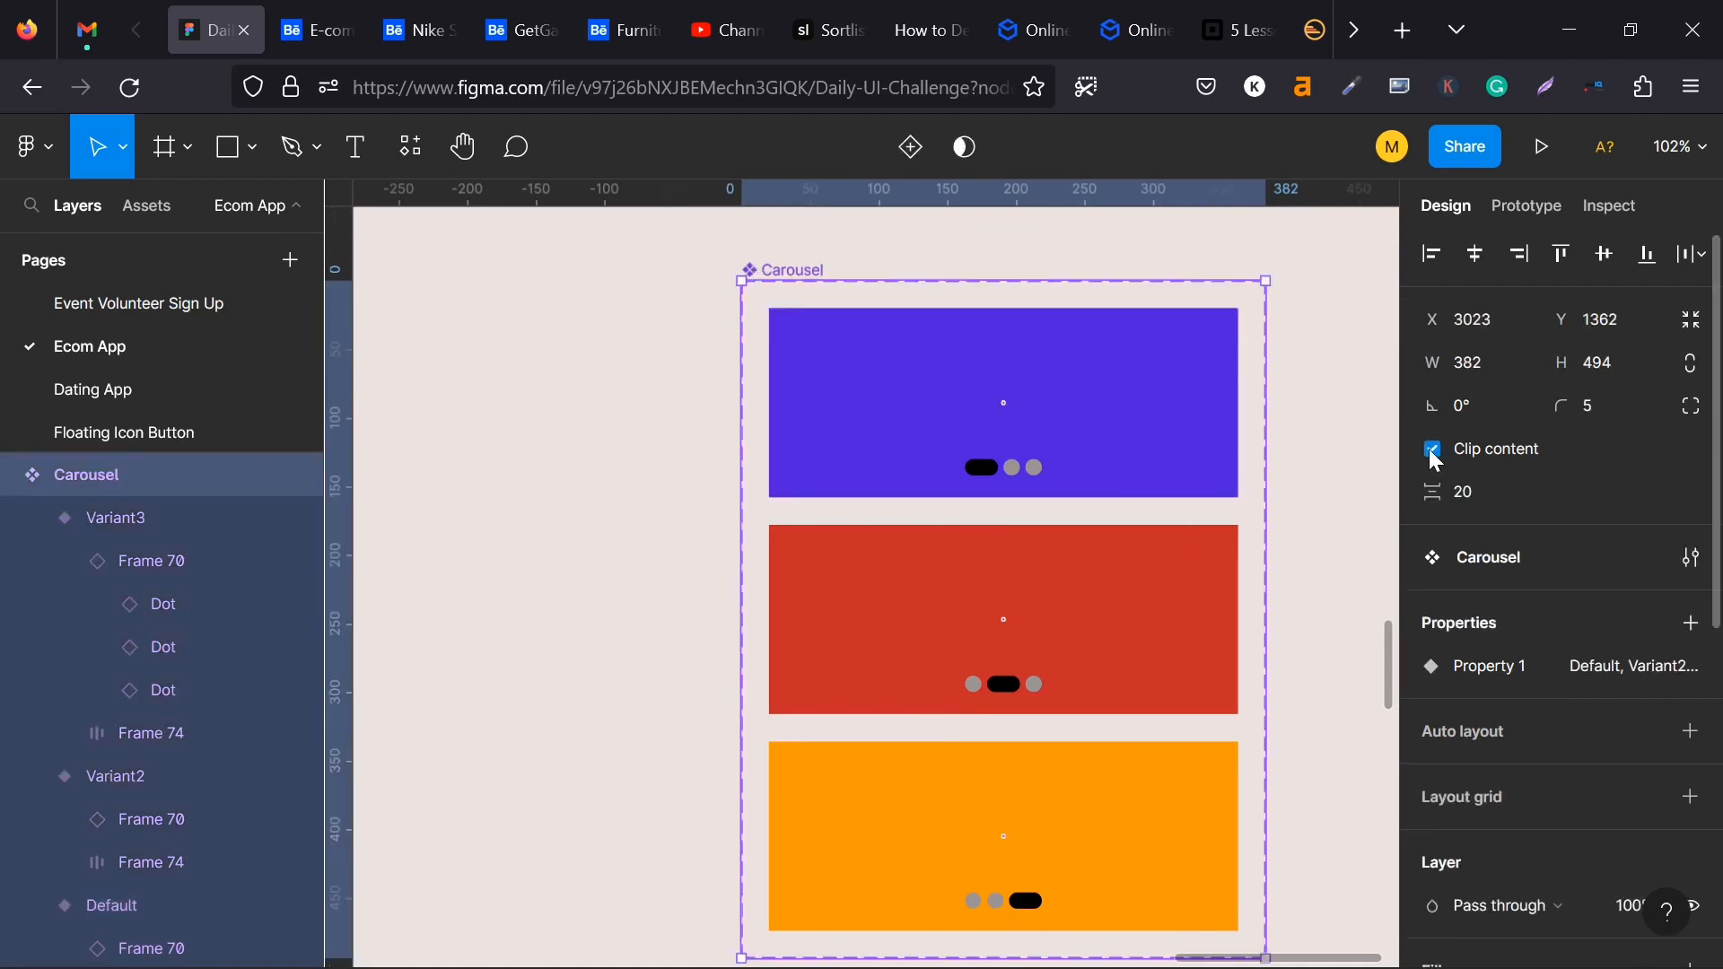
scroll(943, 469, "down", 2)
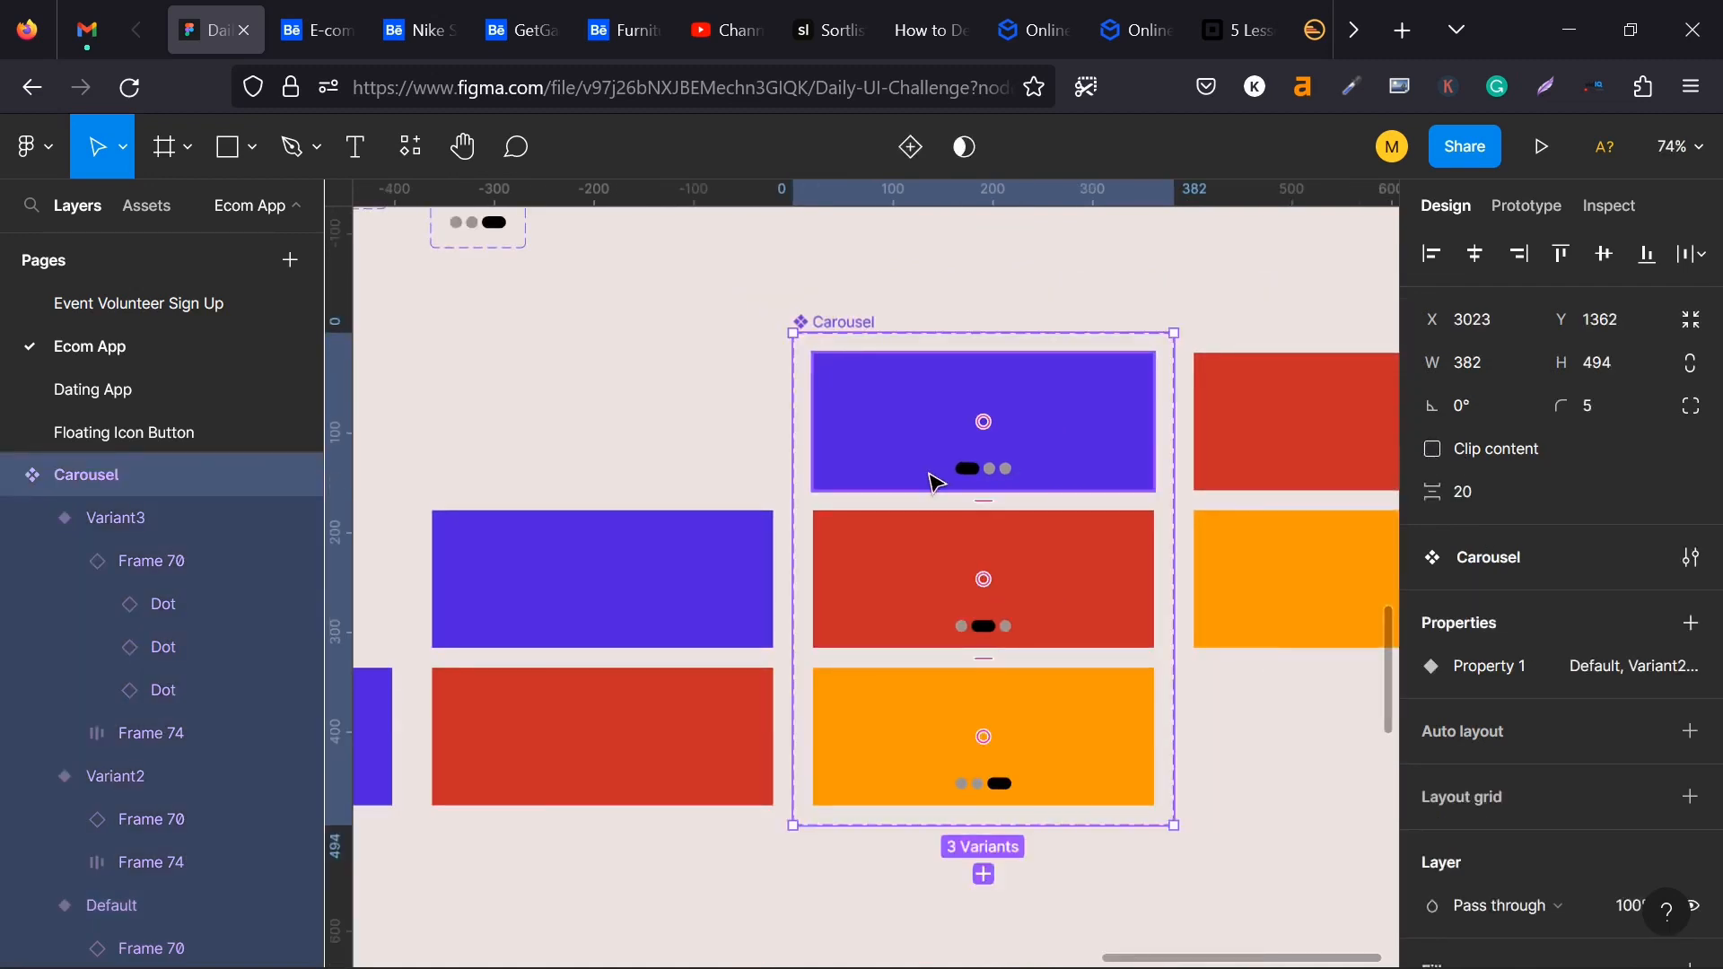
scroll(935, 481, "down", 1)
scroll(971, 447, "down", 1)
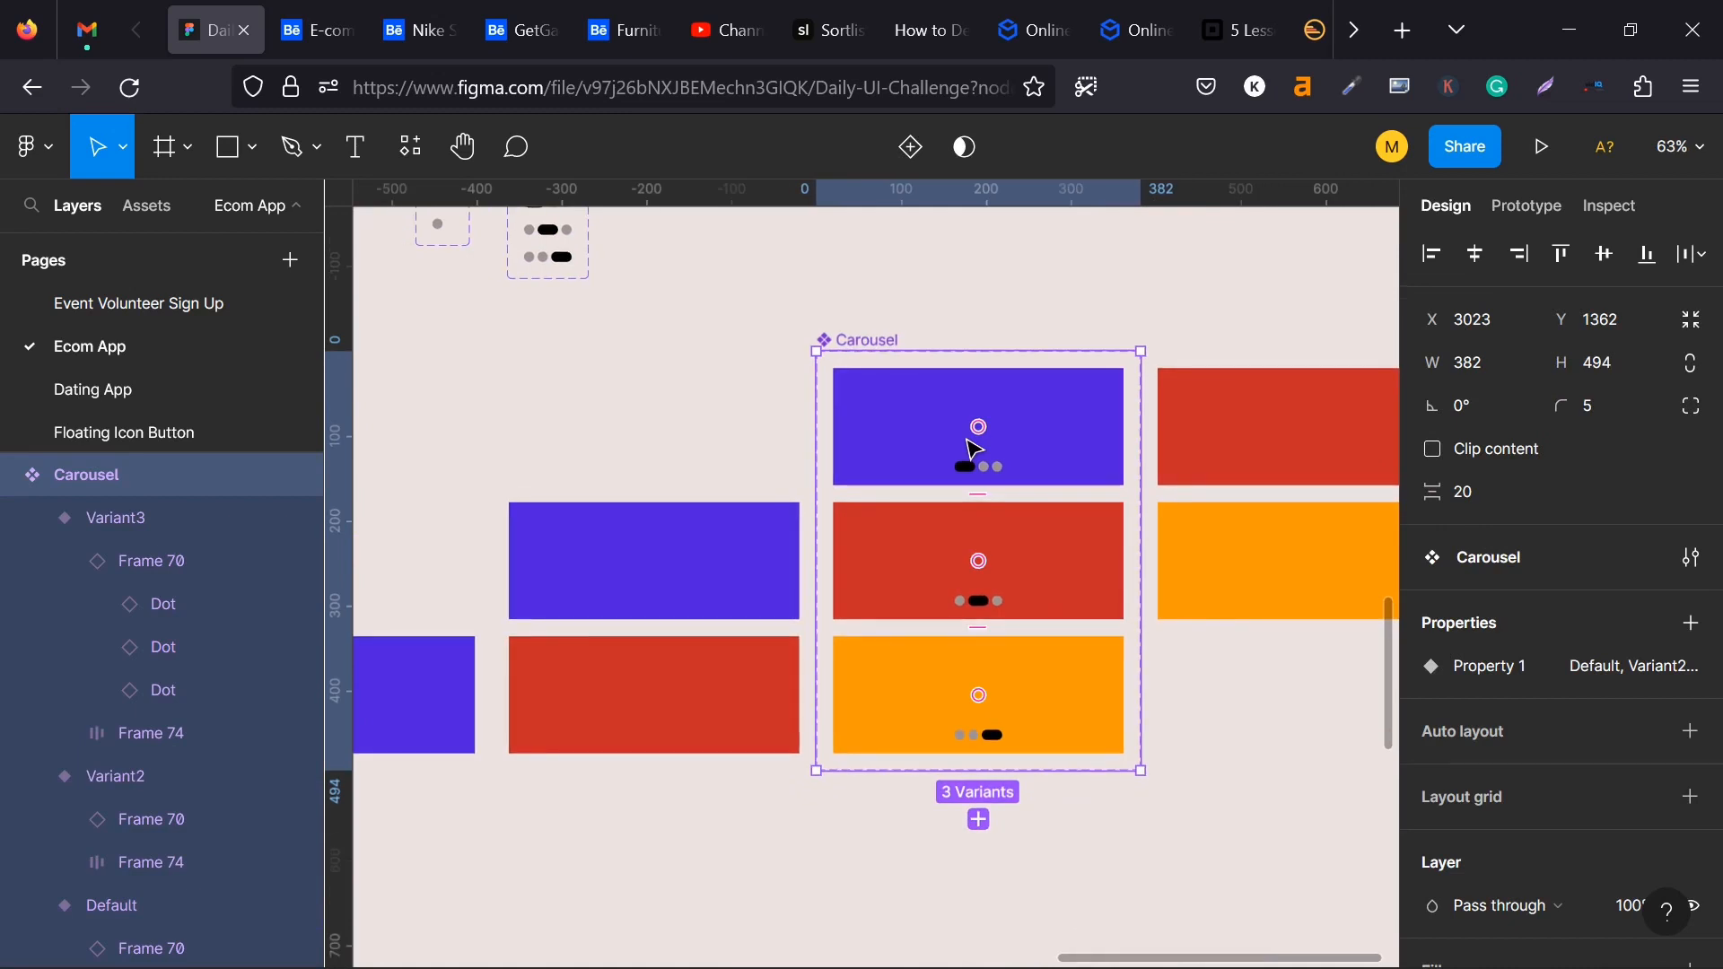
- Connect the card row in Carousel's Default variant to Variant2 with a prototype interaction
left_click(1216, 444)
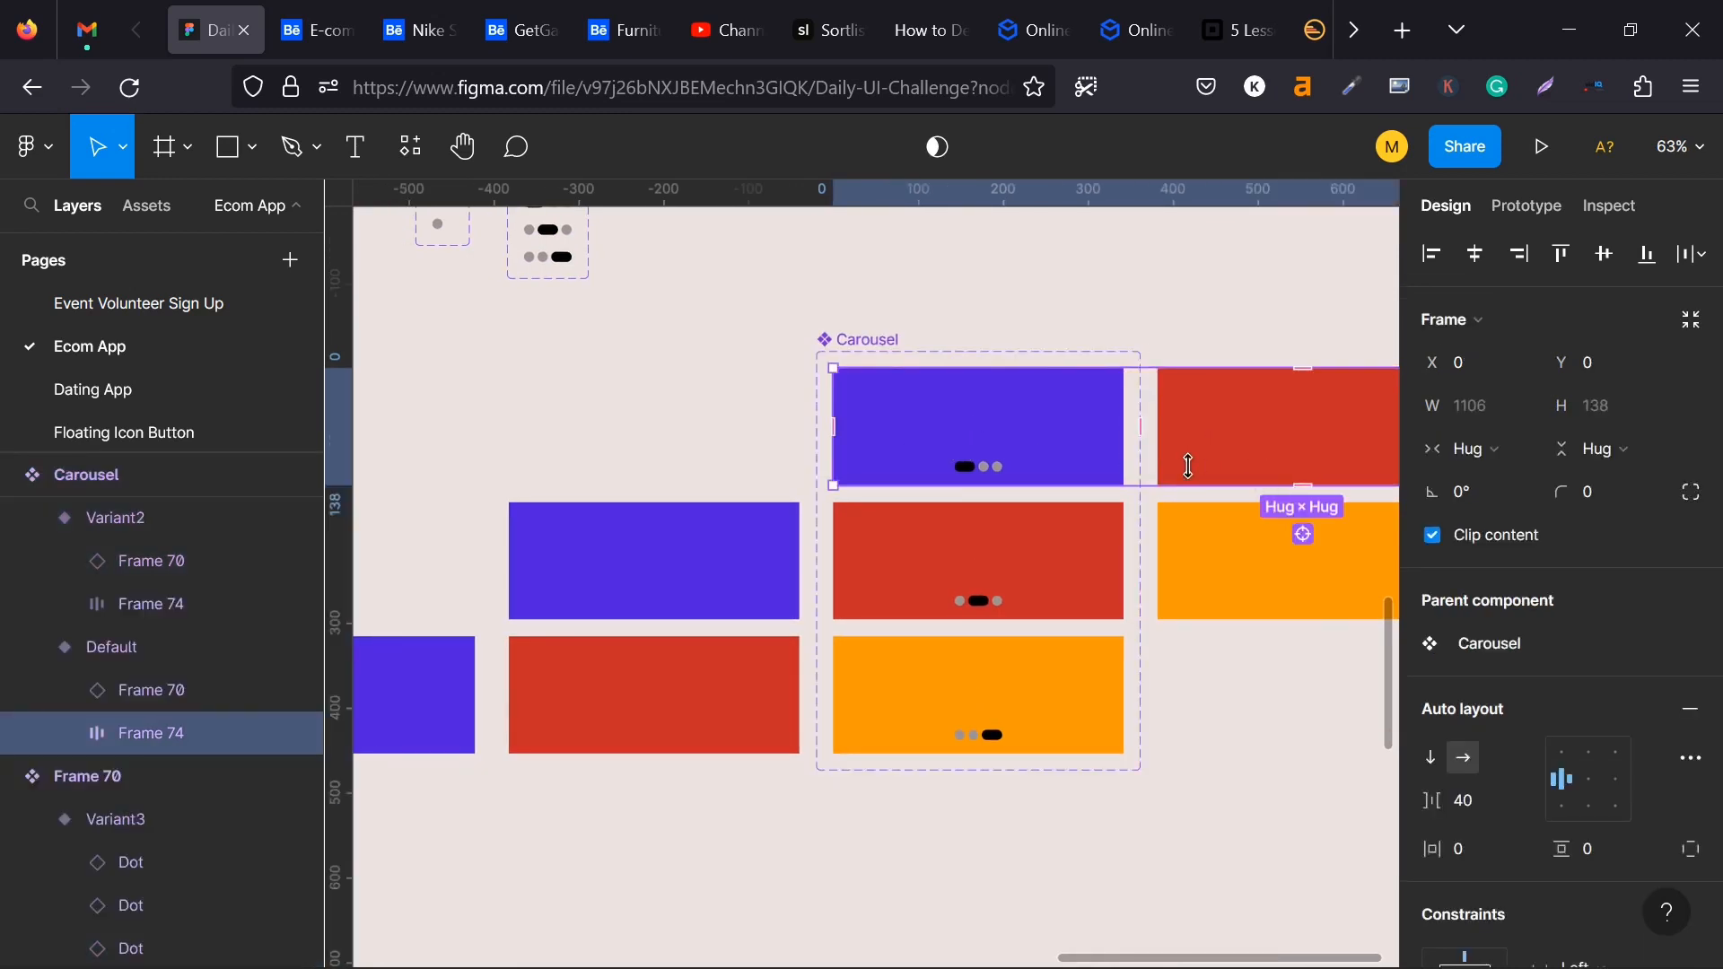
left_click(1038, 444)
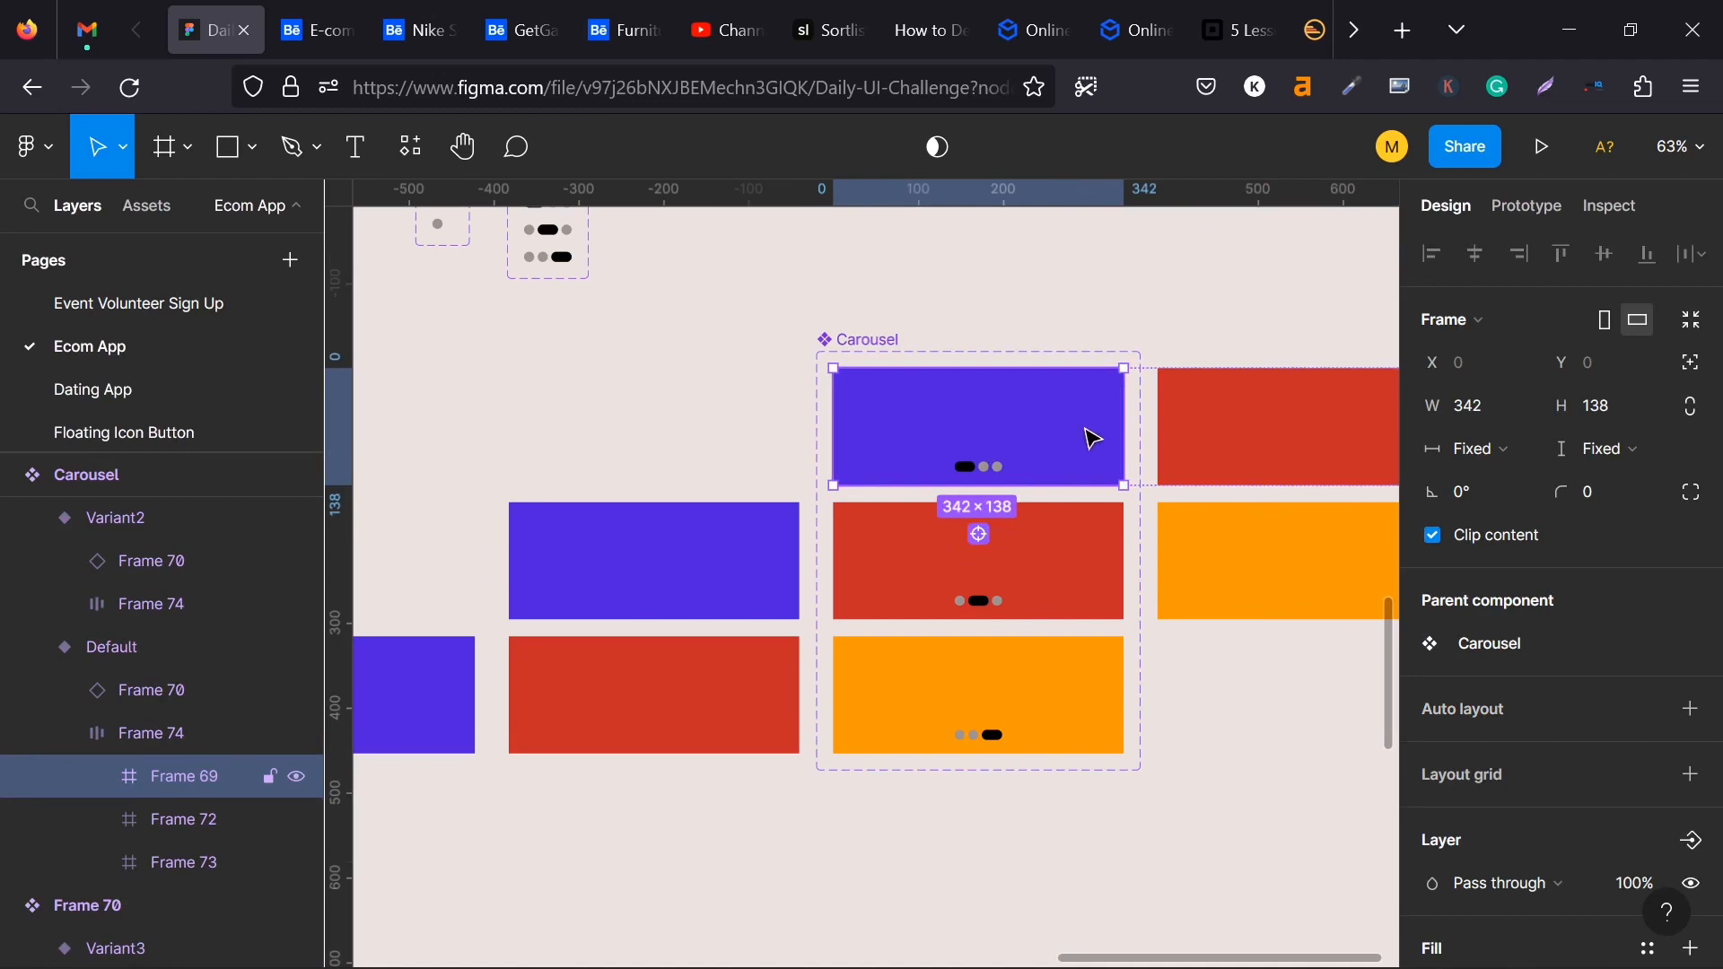
left_click(1194, 425)
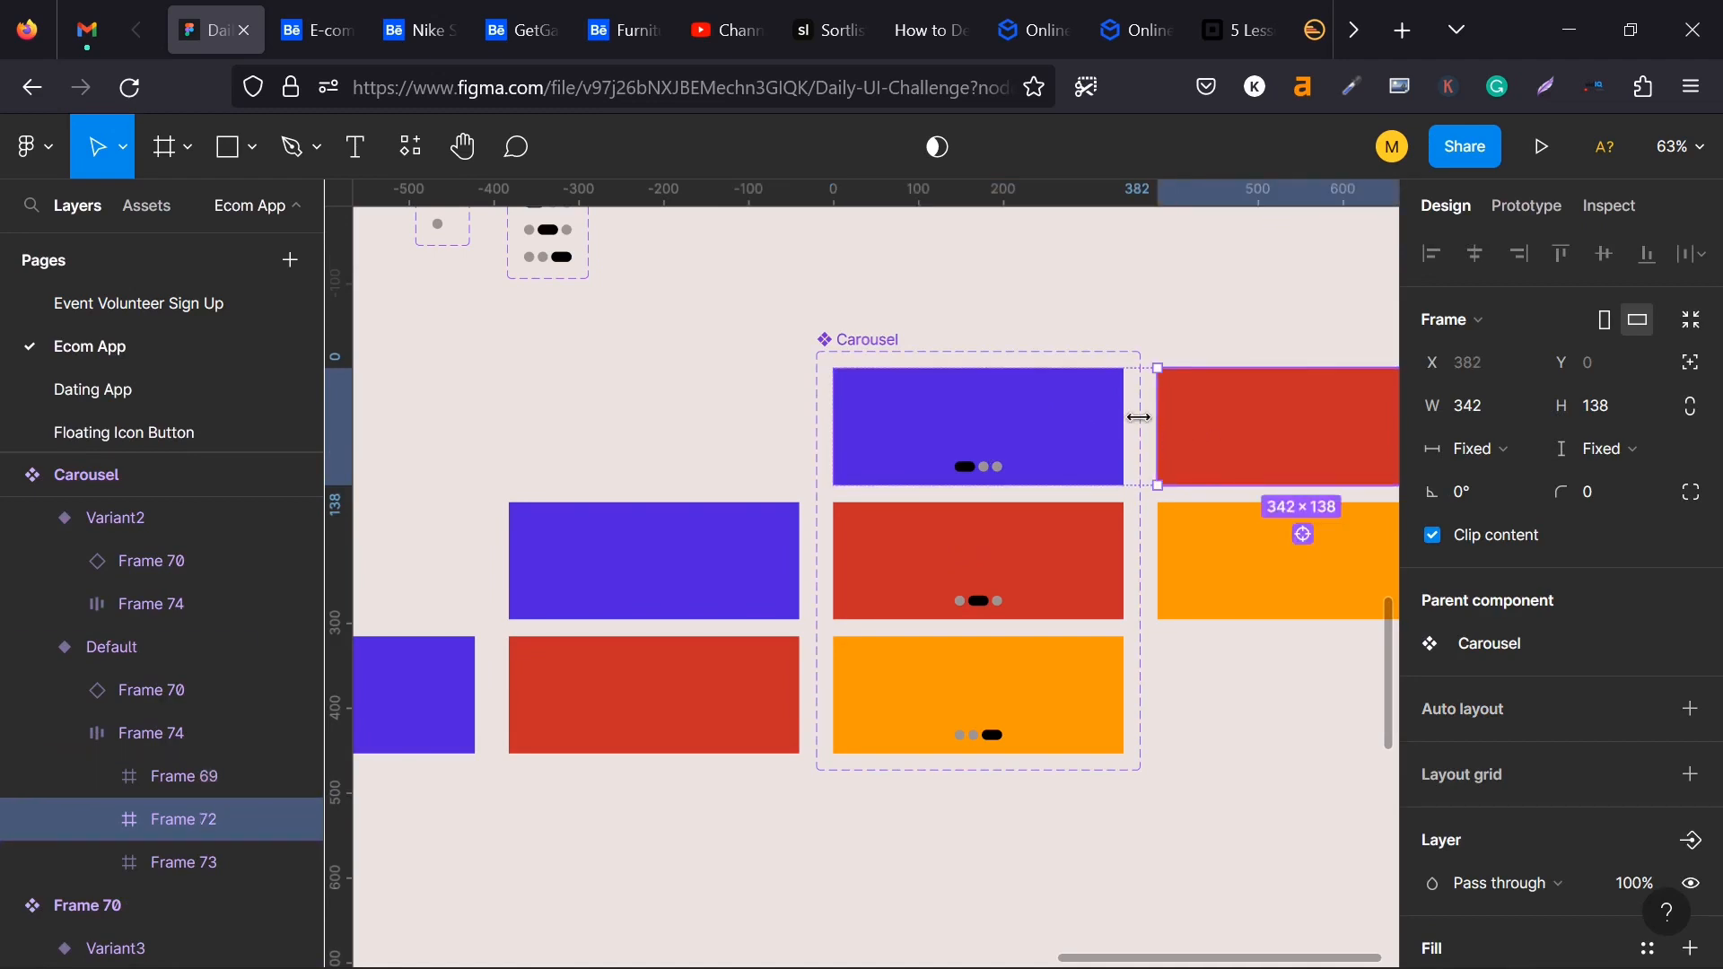
left_click(1146, 433)
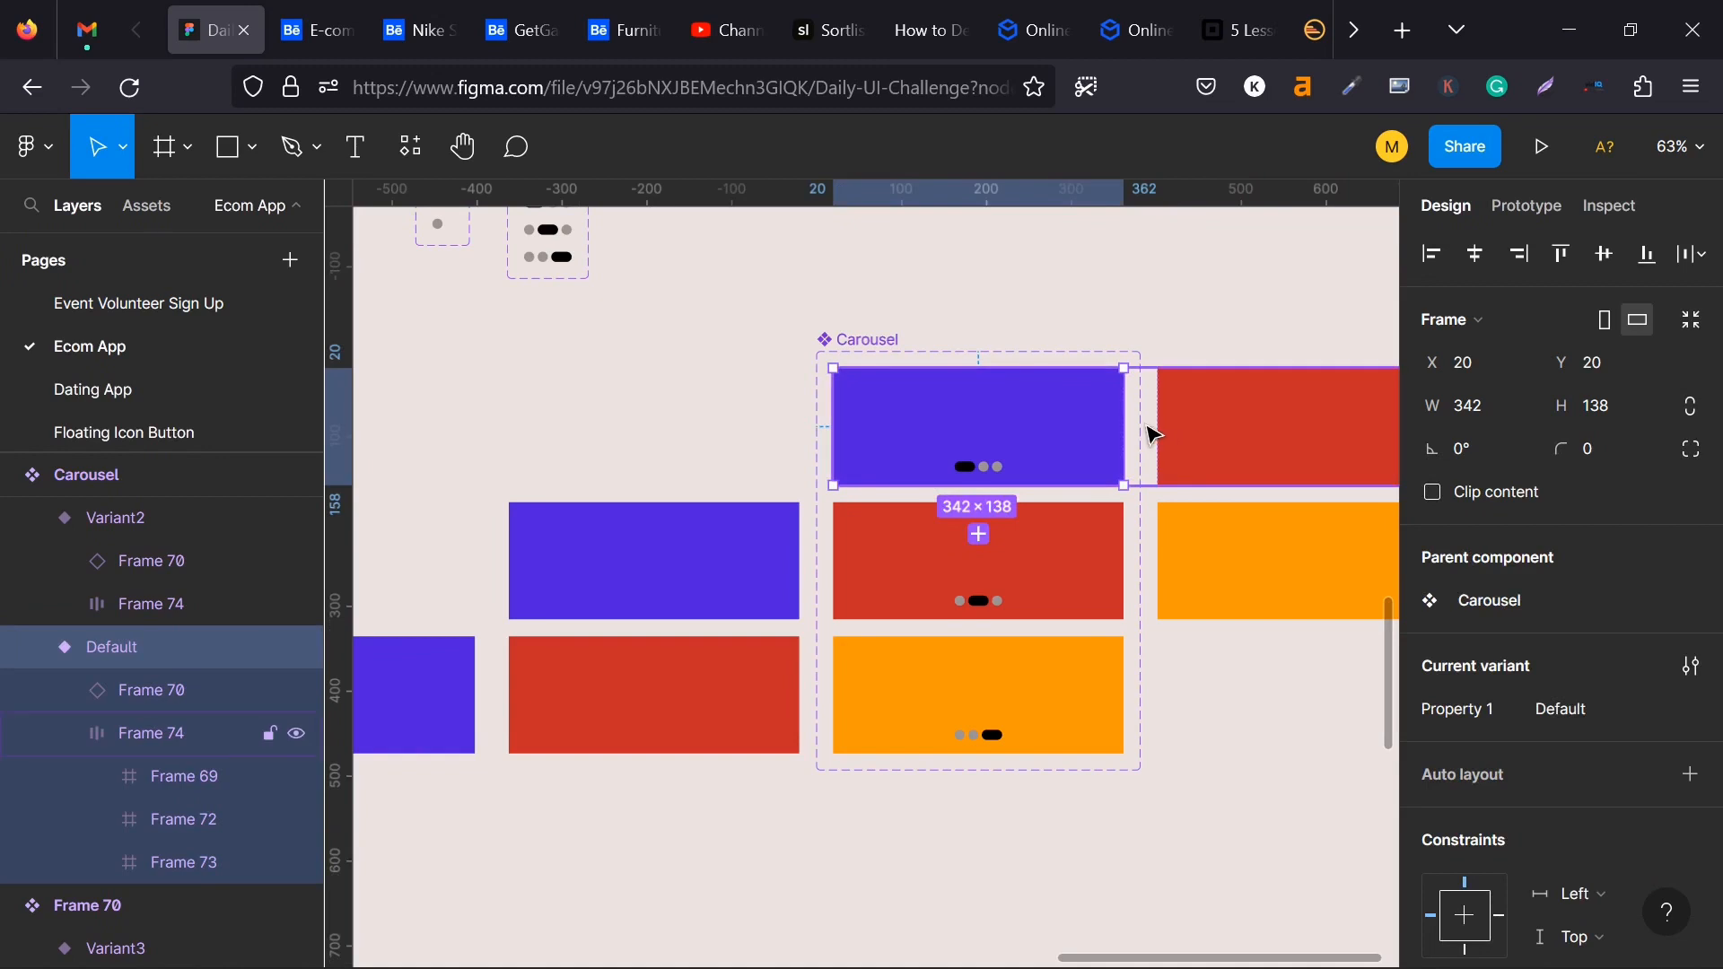
left_click(1147, 431)
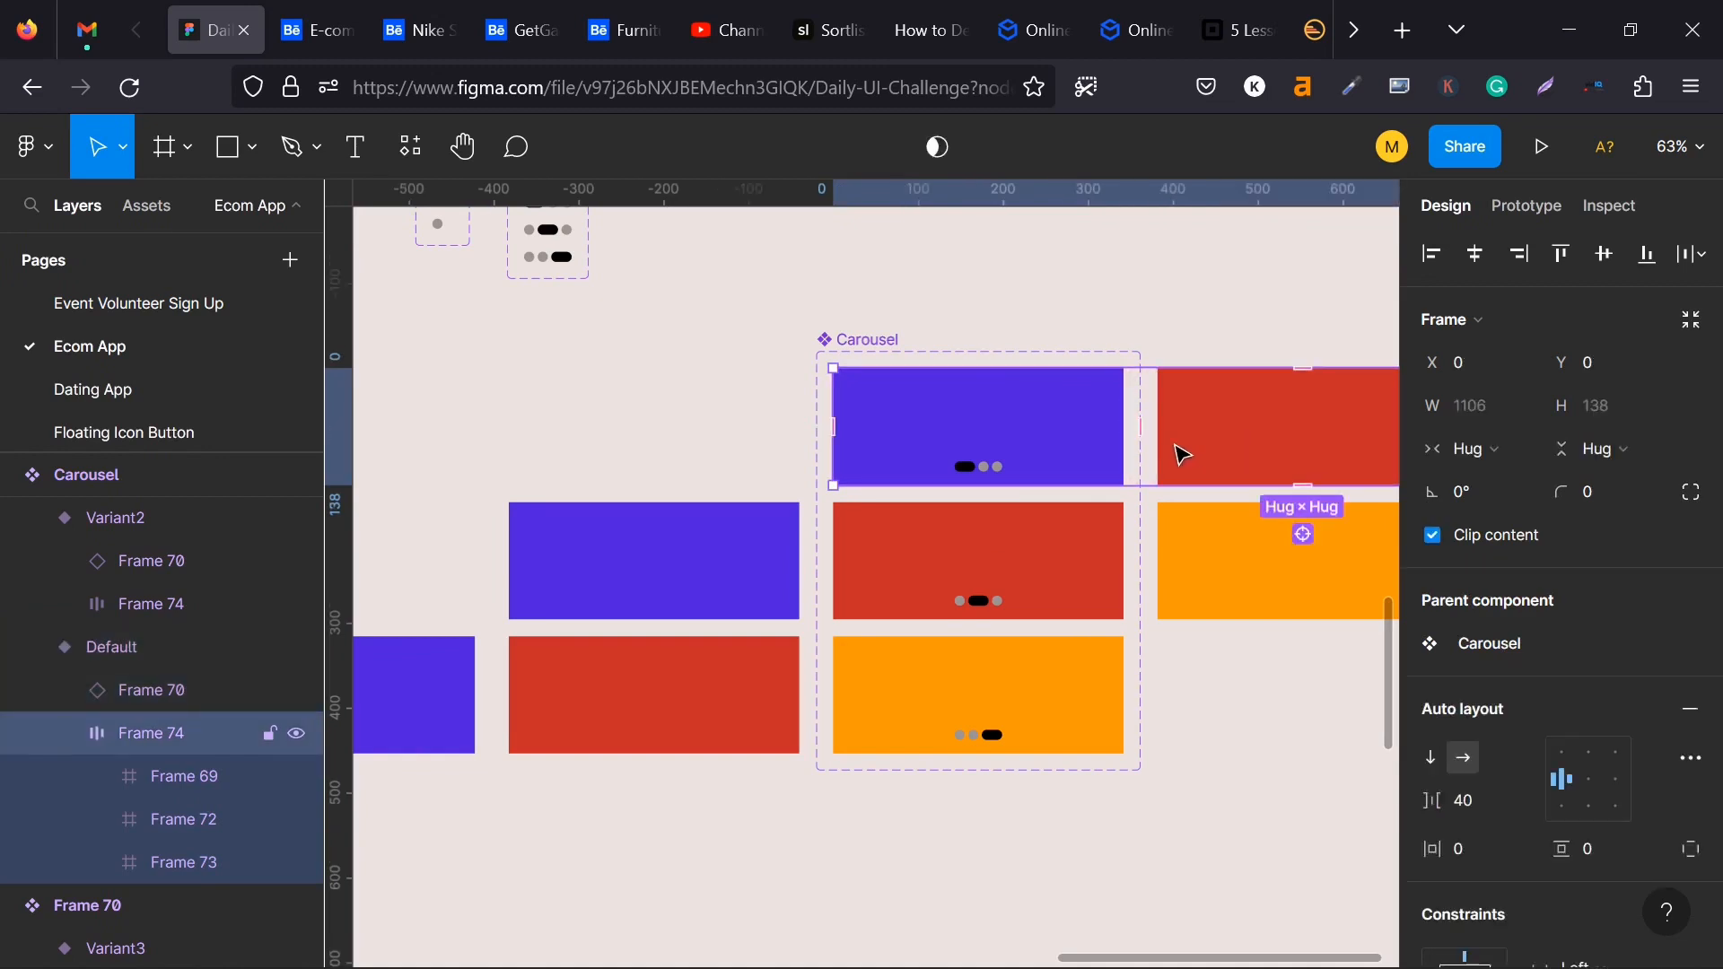
scroll(1181, 454, "down", 5)
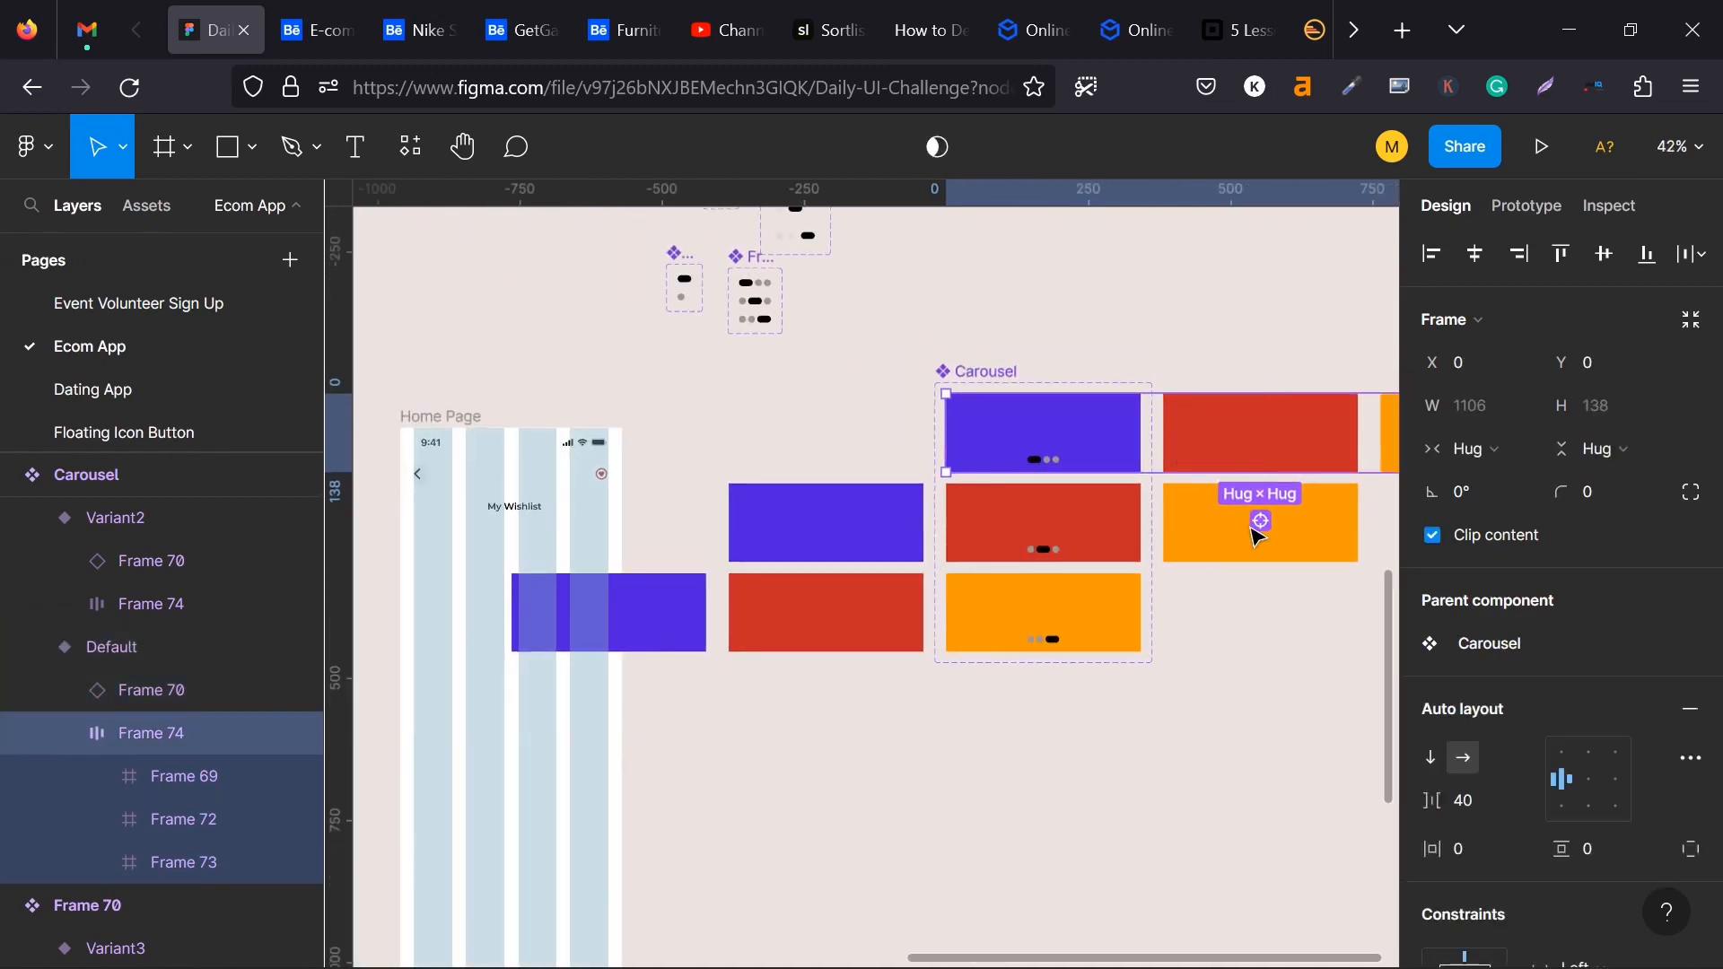
scroll(1162, 584, "right", 3)
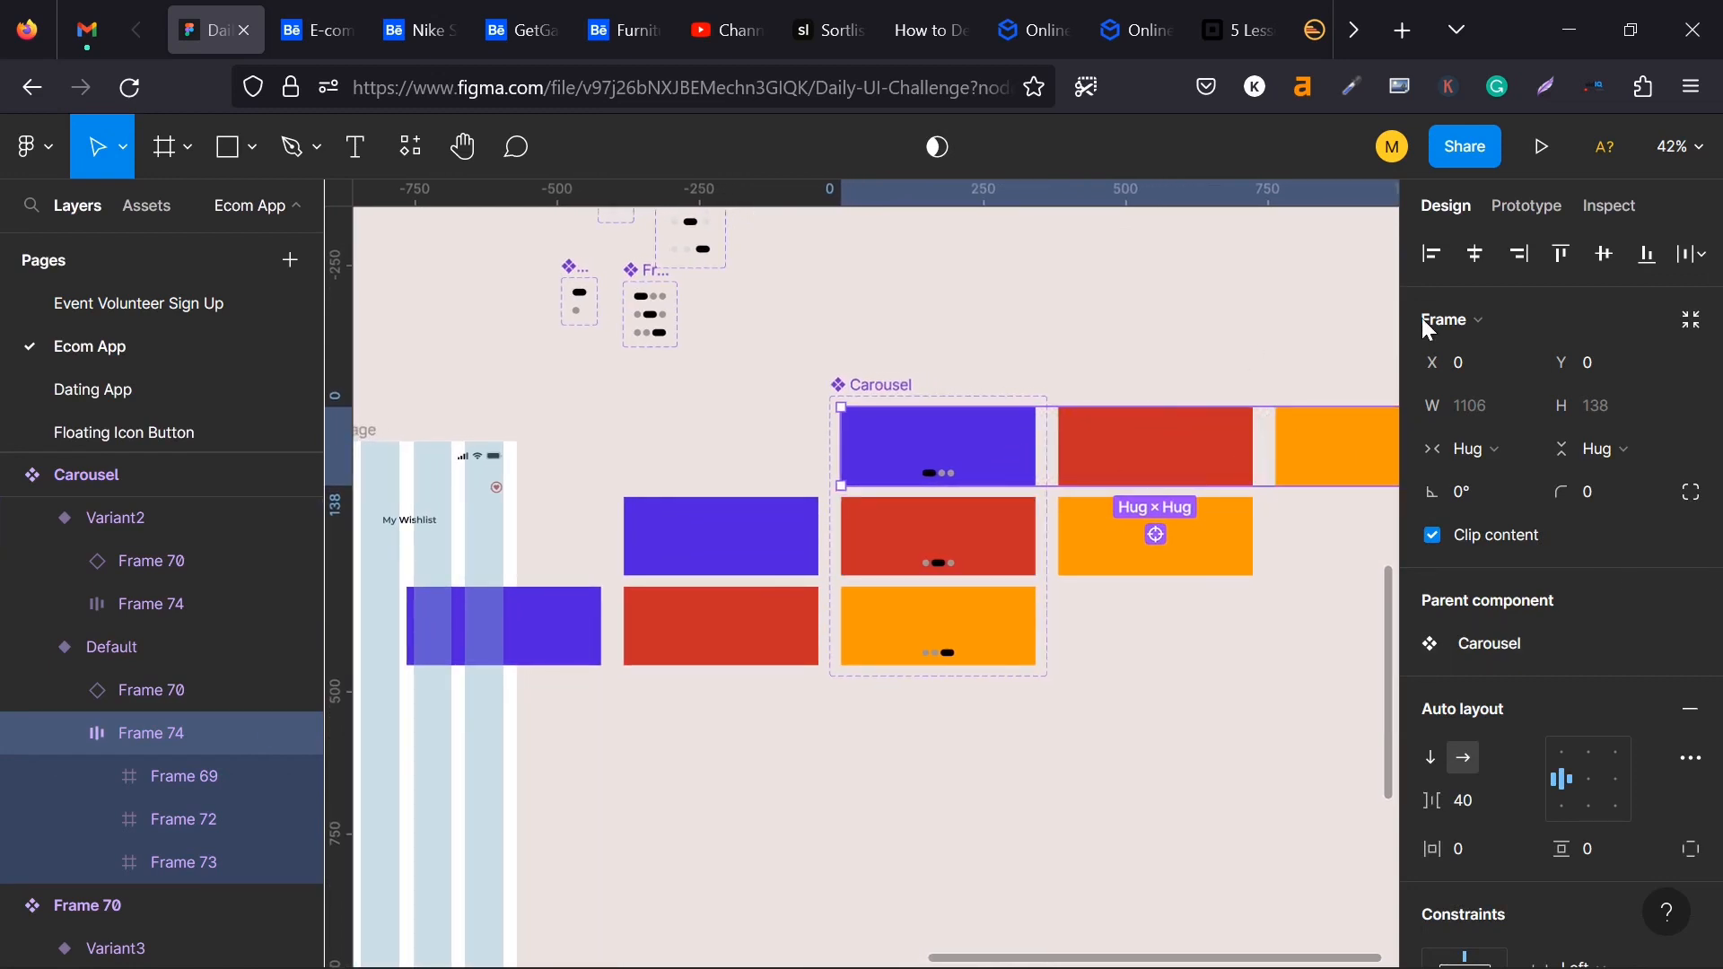
left_click(1517, 208)
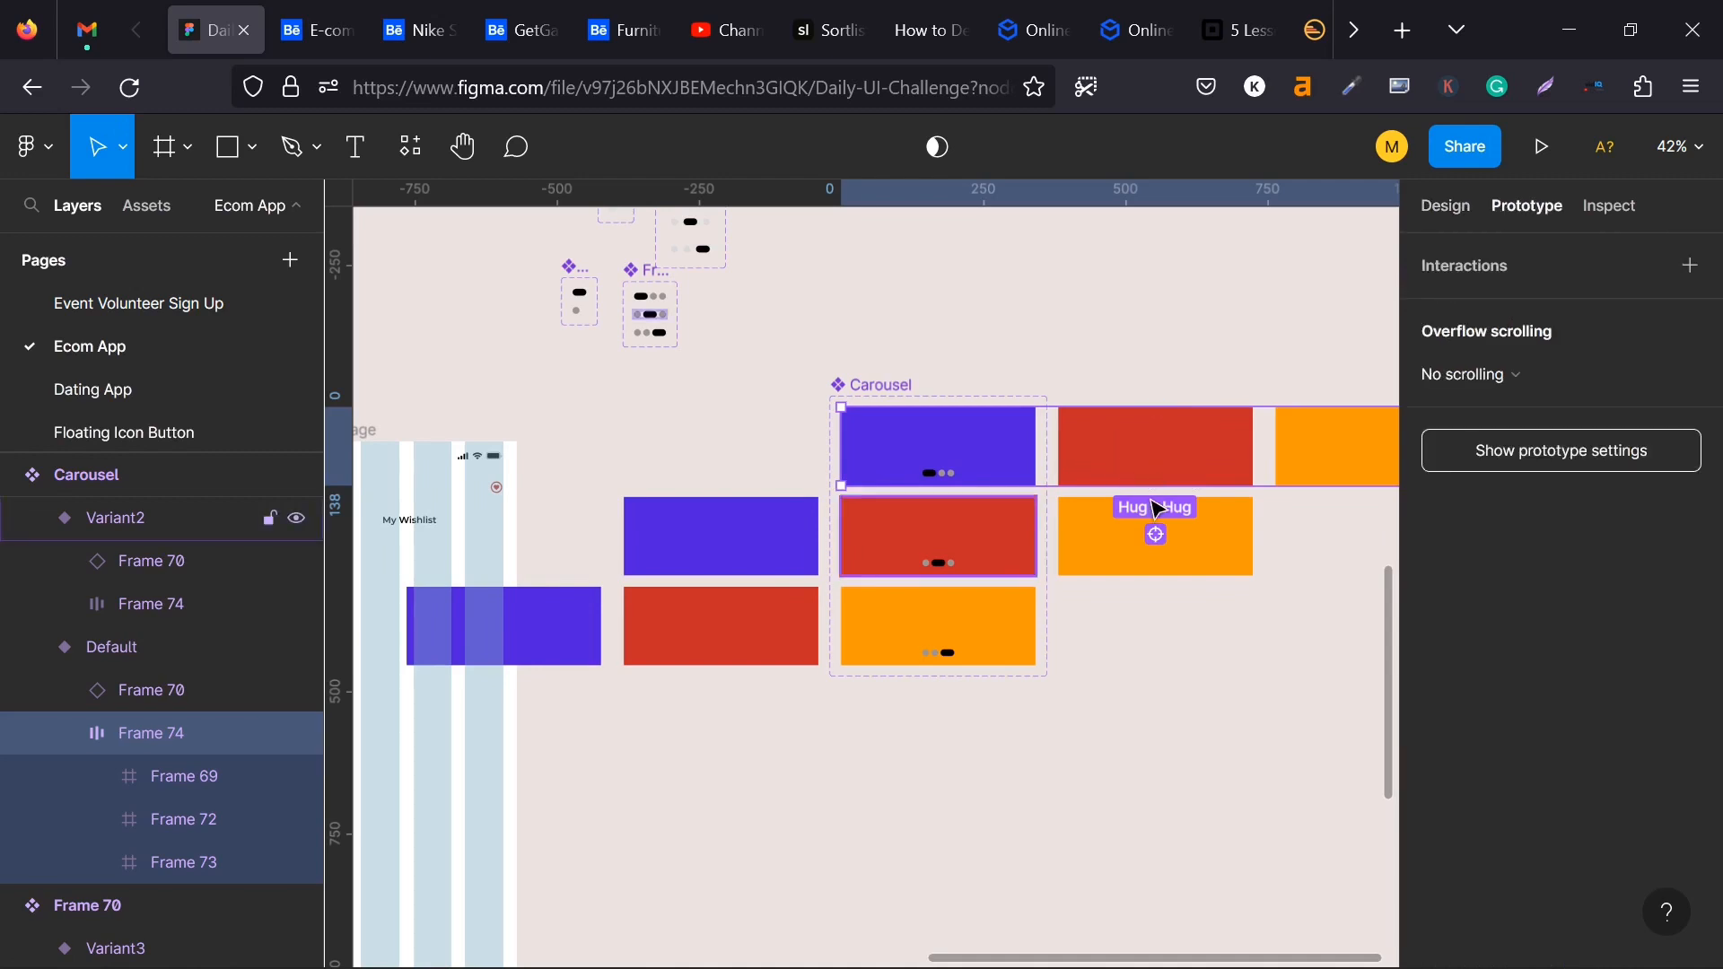
left_click_drag(1156, 486, 938, 530)
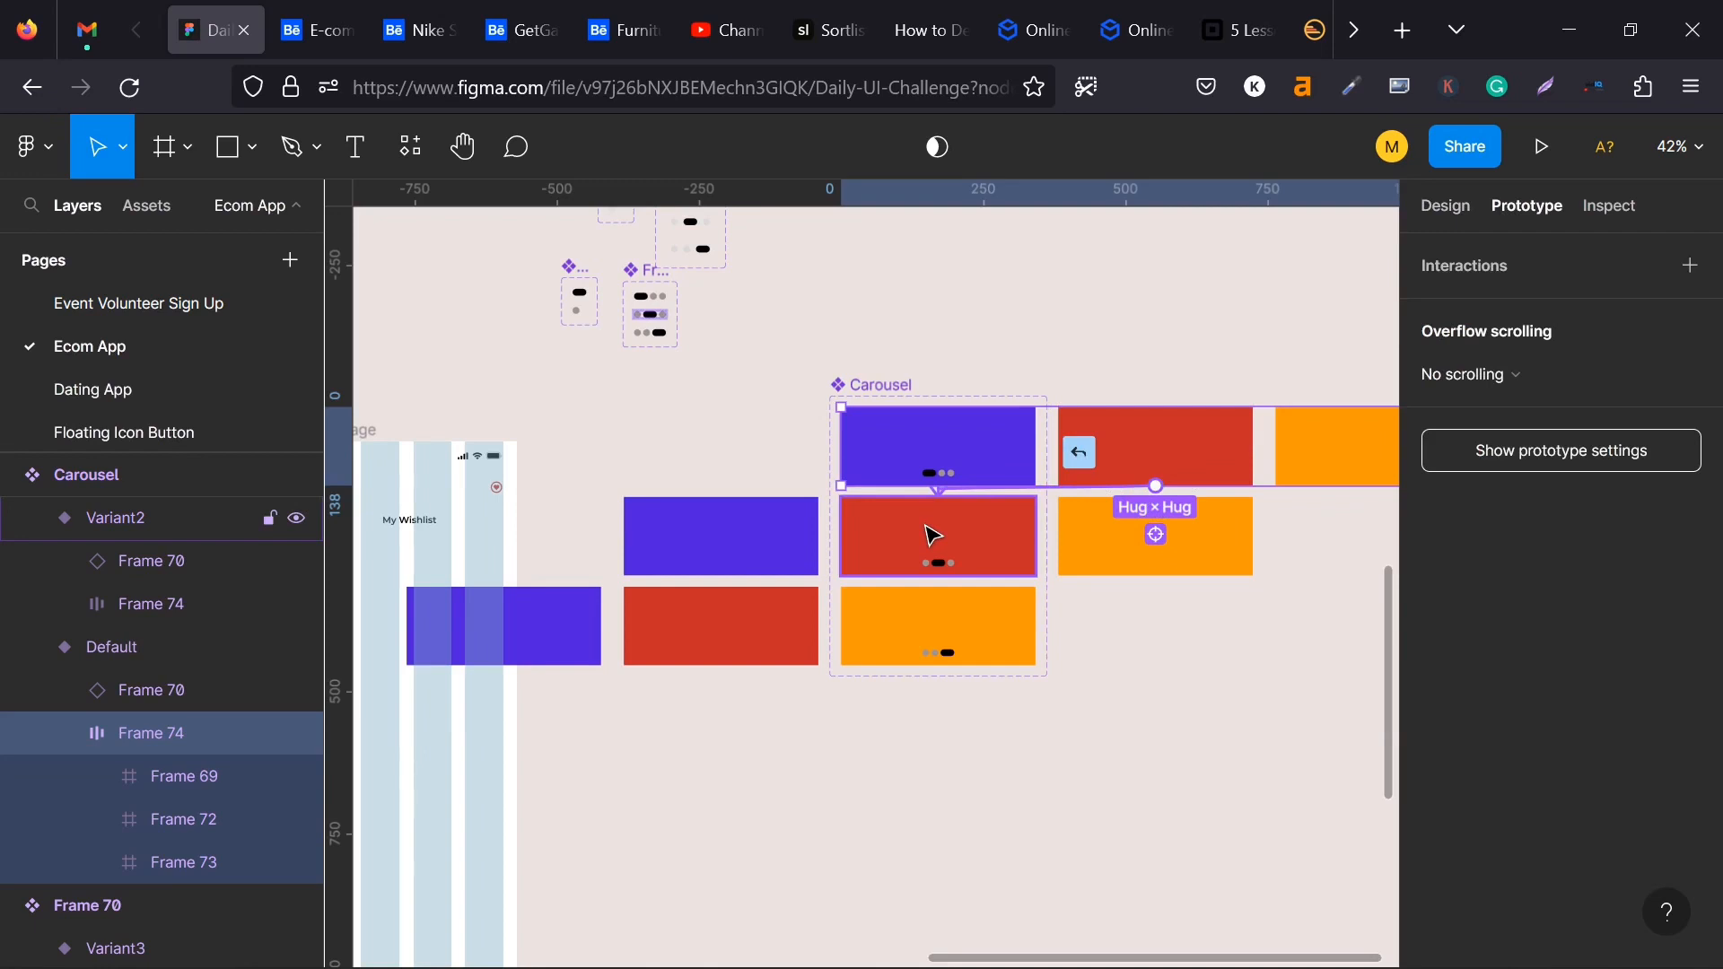
left_click_drag(933, 536, 934, 536)
- Set the Default row's interaction to On drag with a Smart animate transition and Ease in and out easing
left_click(1165, 385)
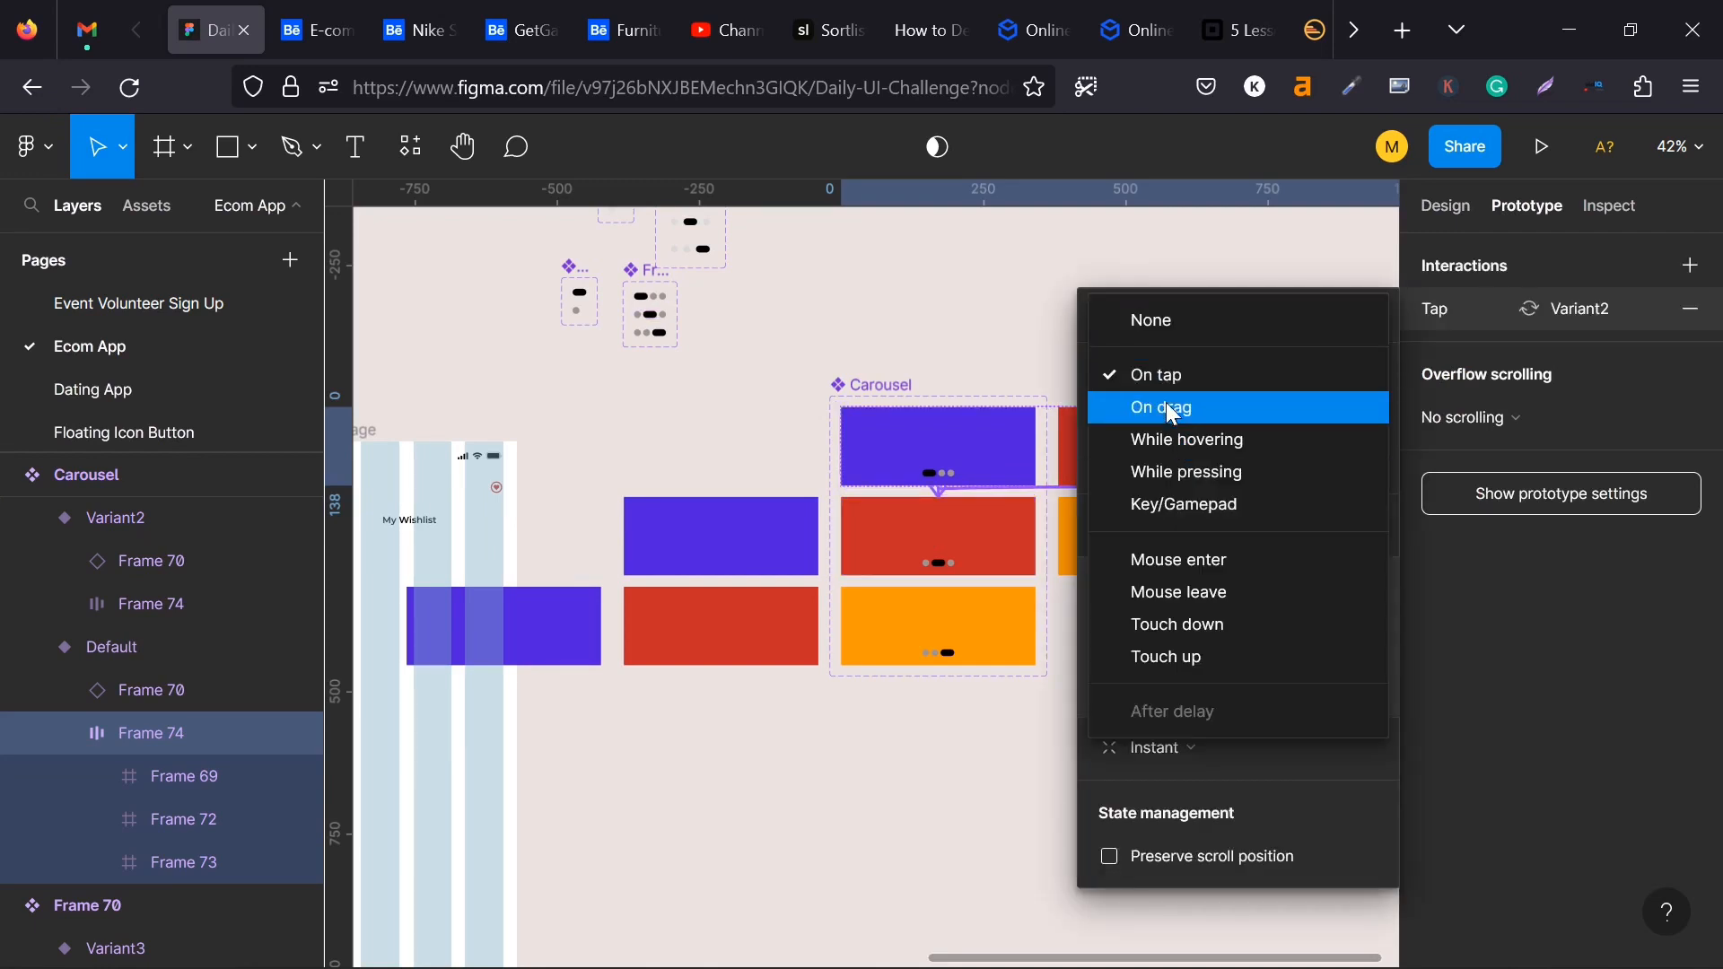
left_click(1167, 408)
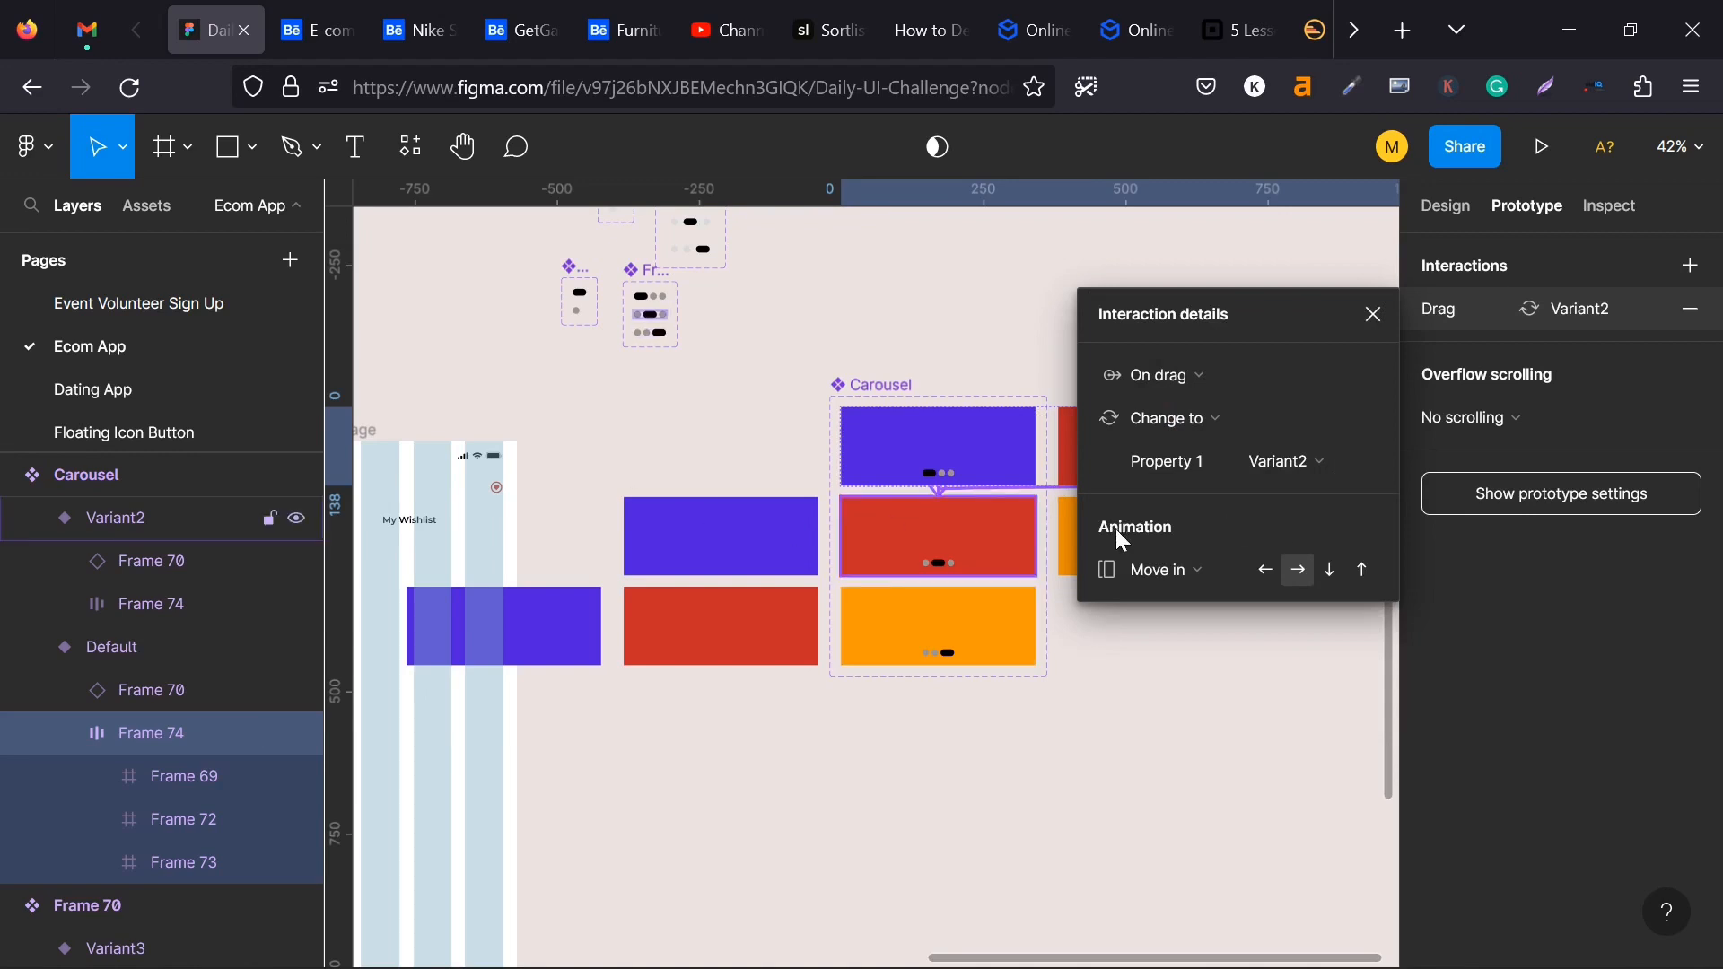
left_click(1181, 567)
left_click(1183, 504)
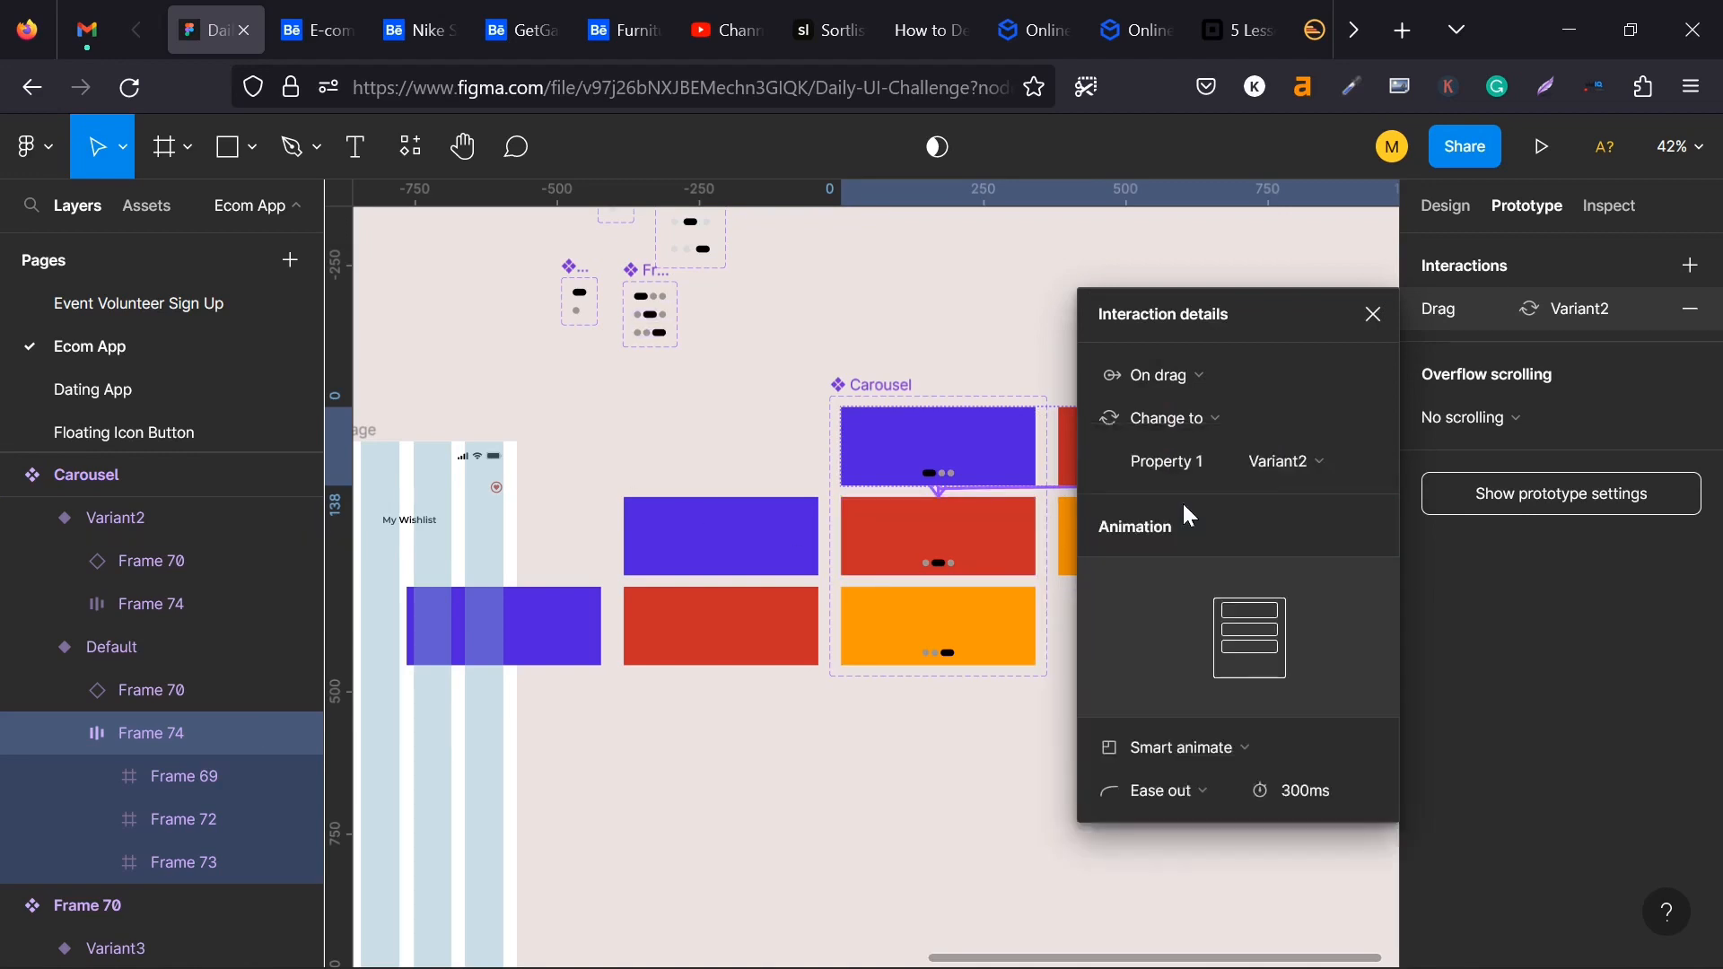
left_click(1195, 794)
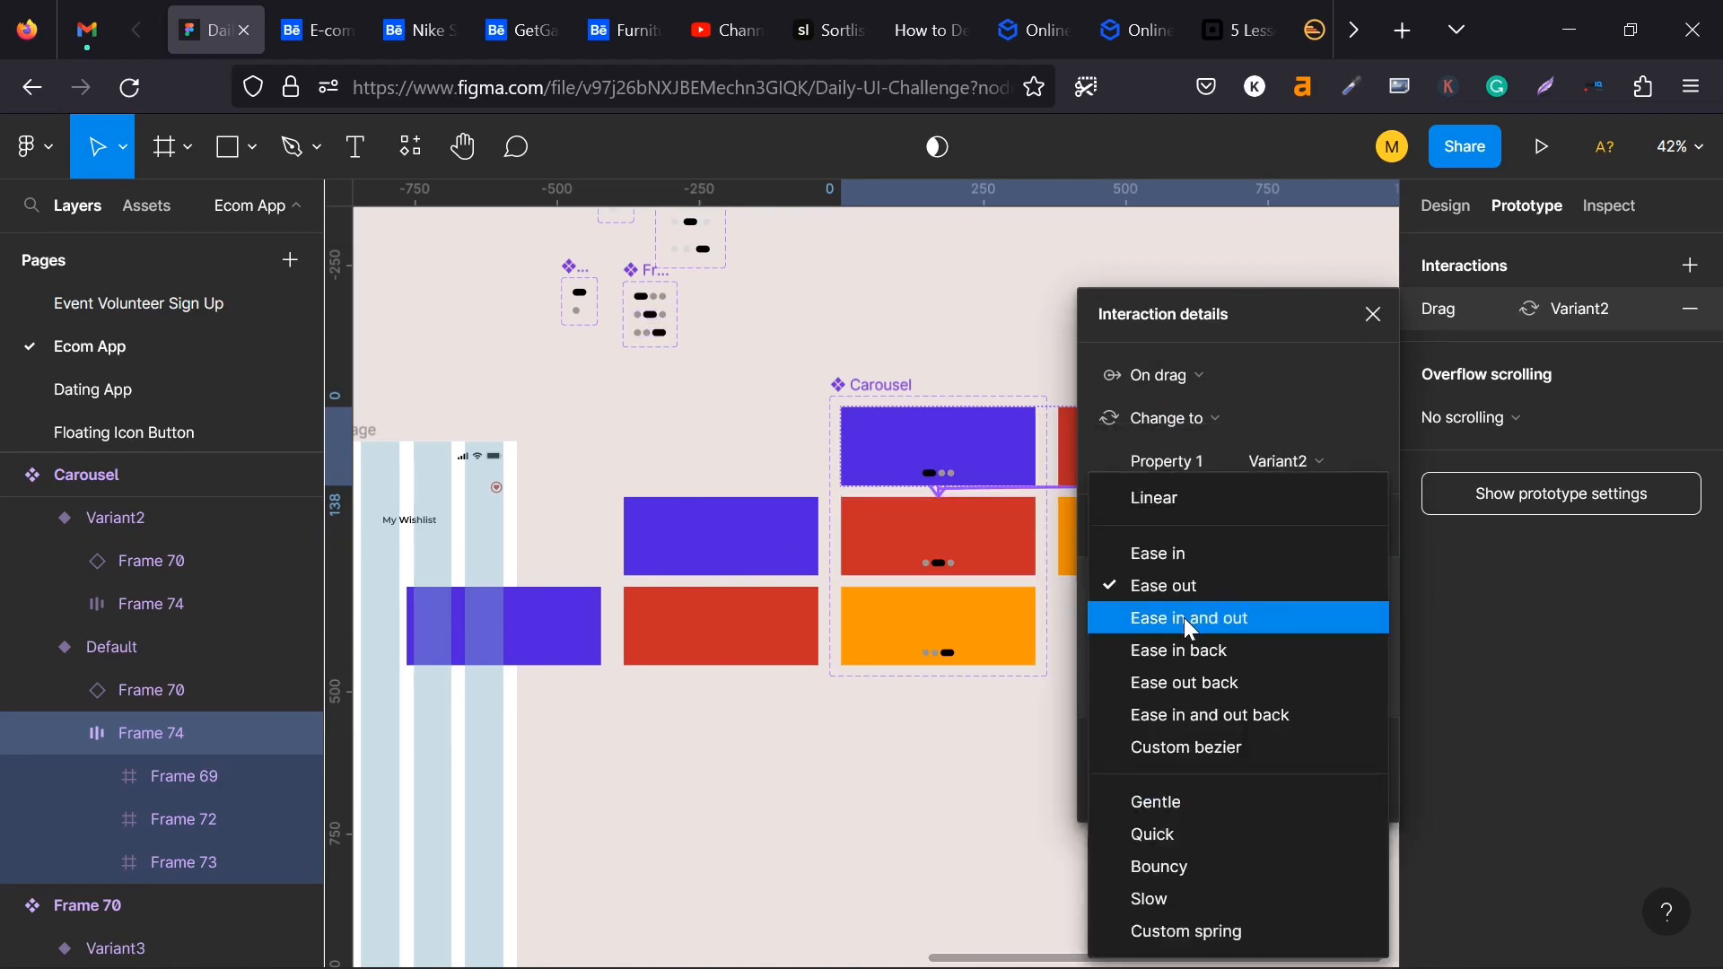
left_click(1182, 615)
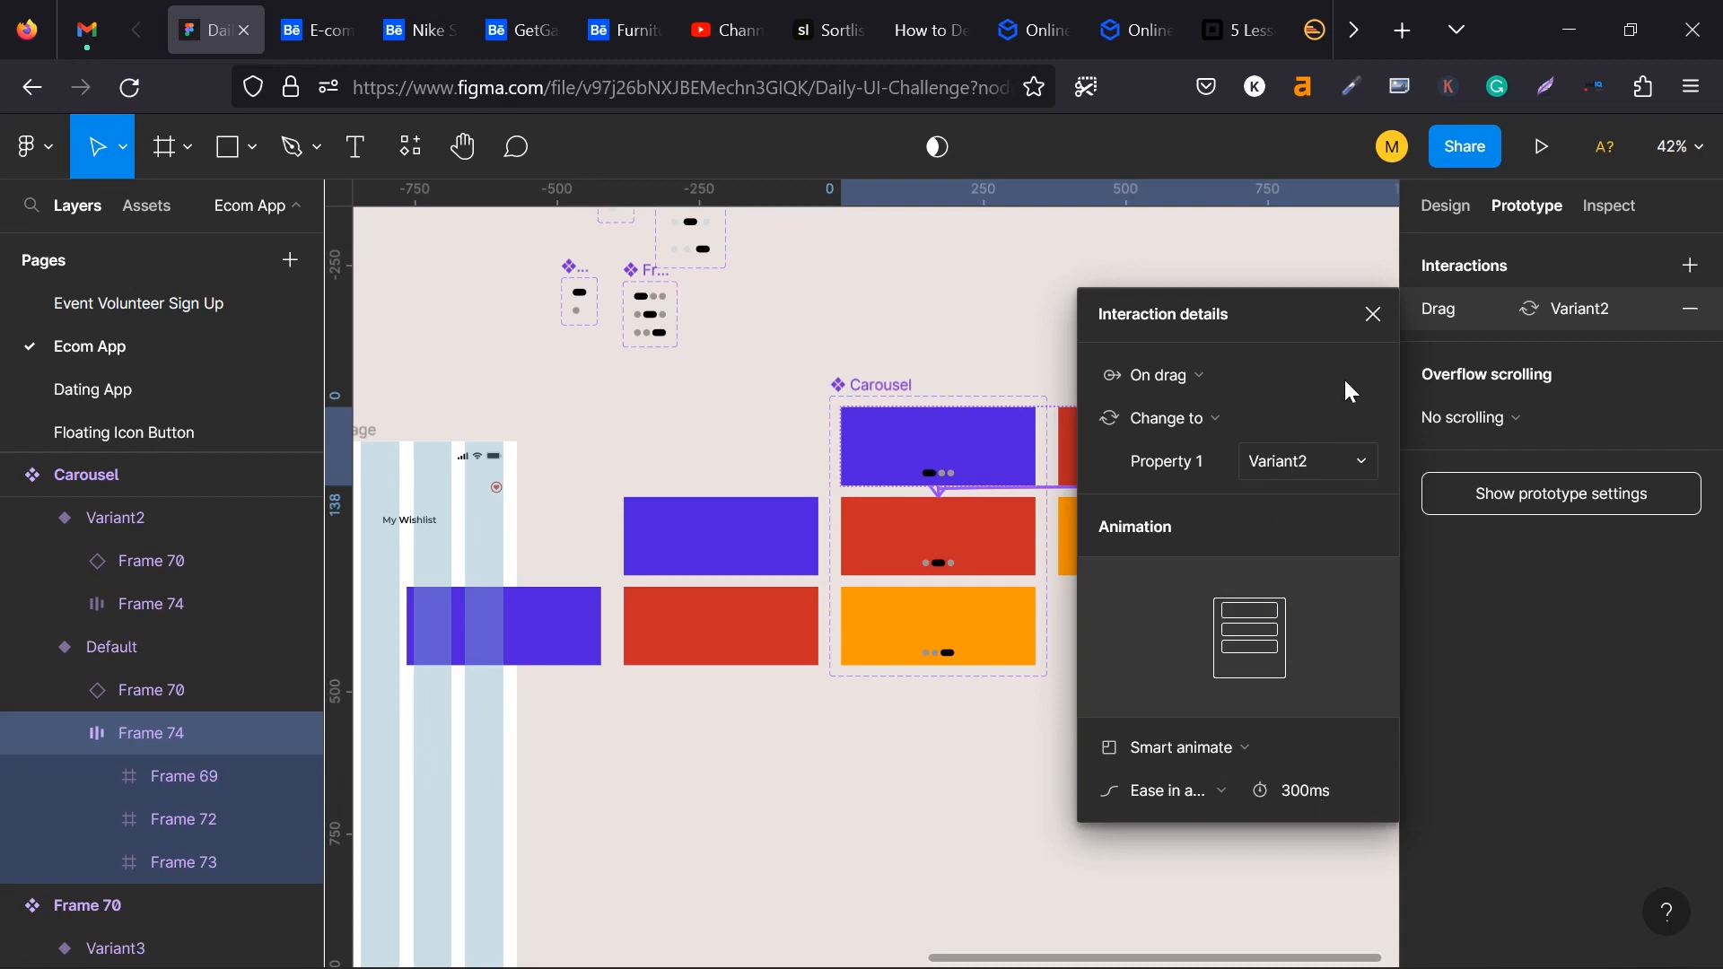
left_click(1378, 311)
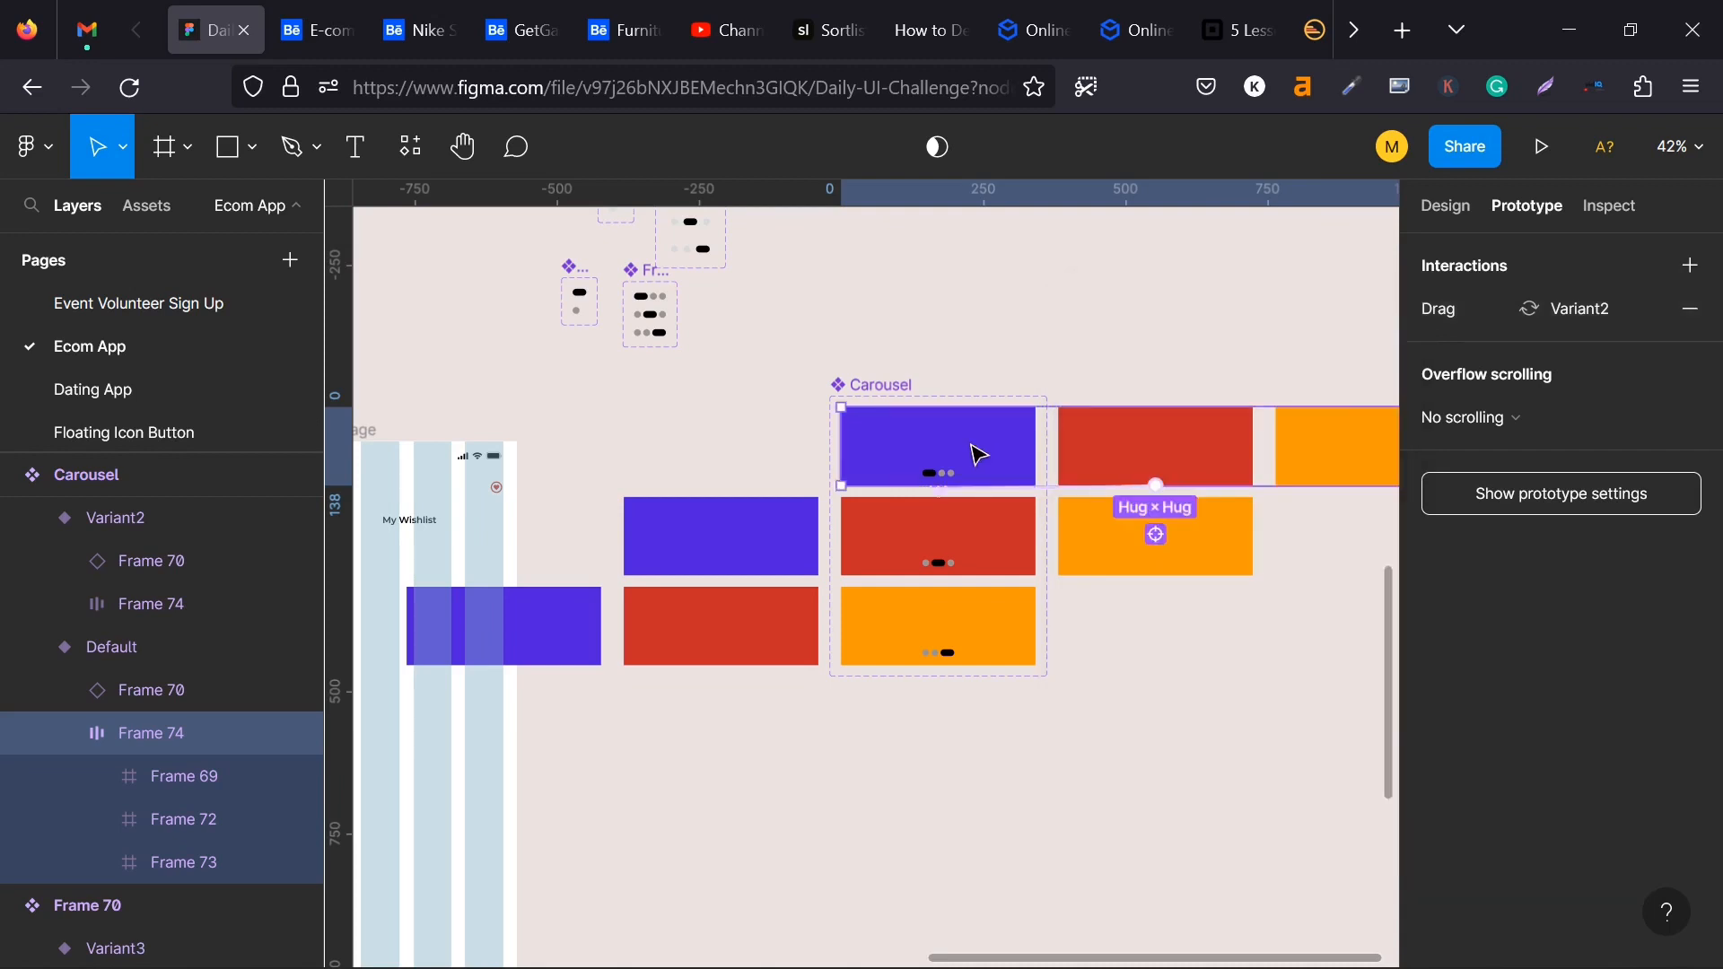
- Connect the card row in Carousel's Variant2 to Variant3 with an On drag interaction
left_click(900, 549)
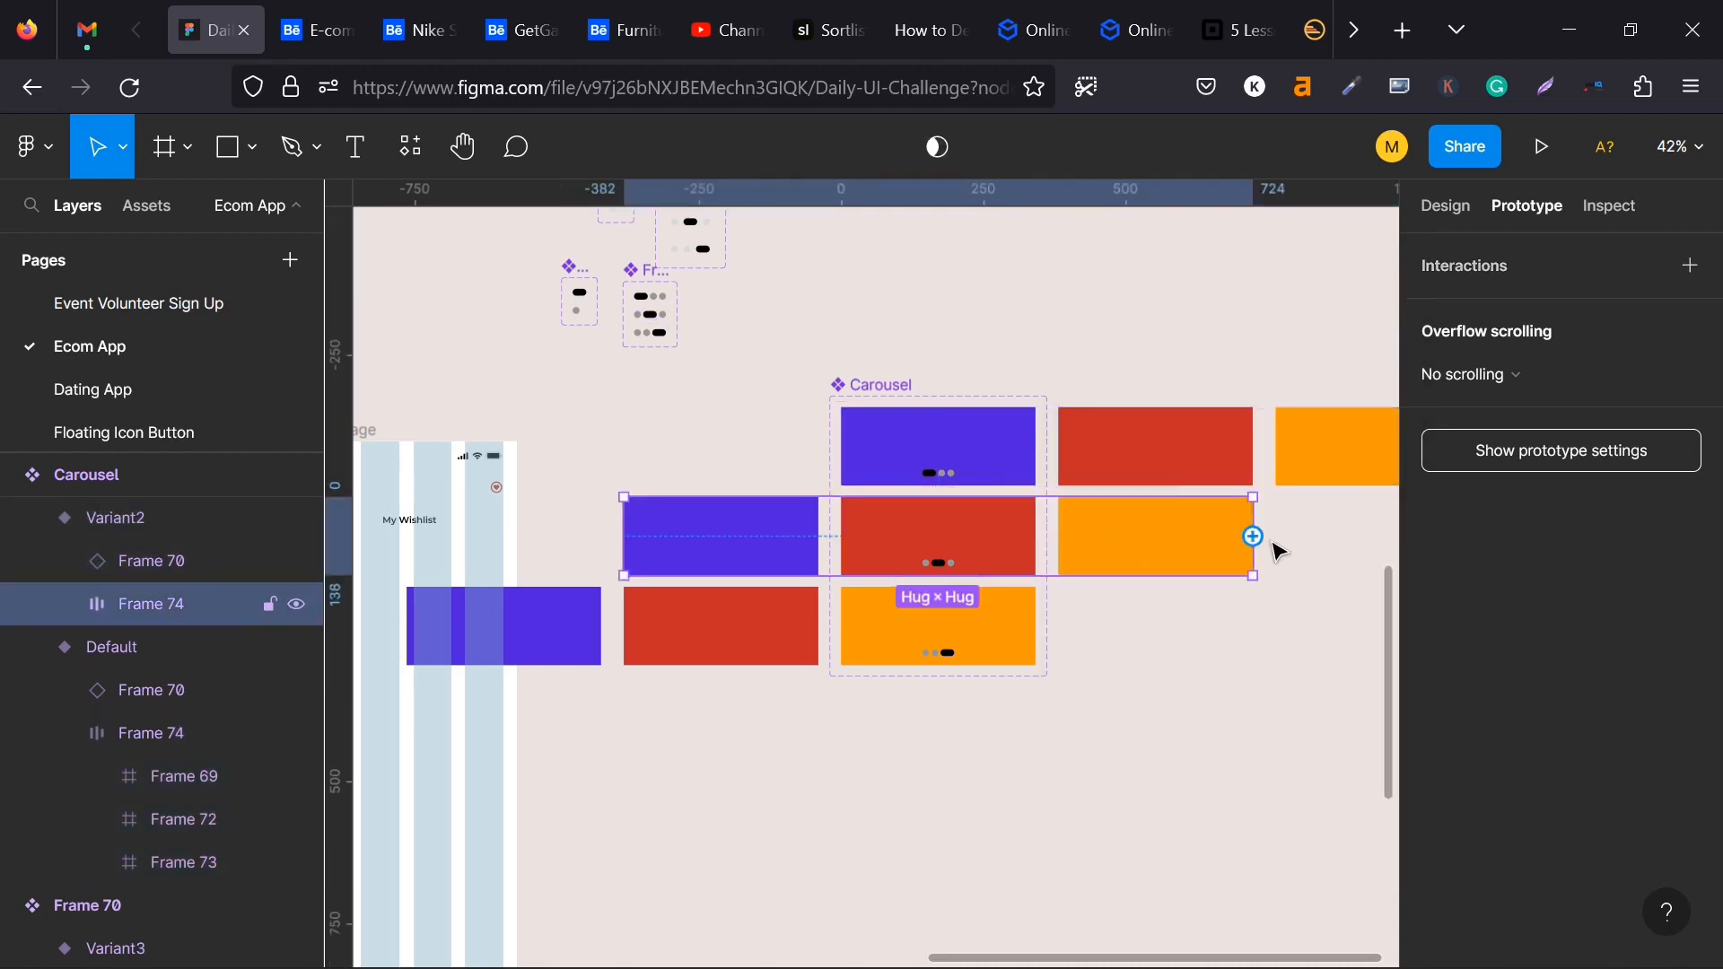
left_click_drag(1253, 537, 962, 625)
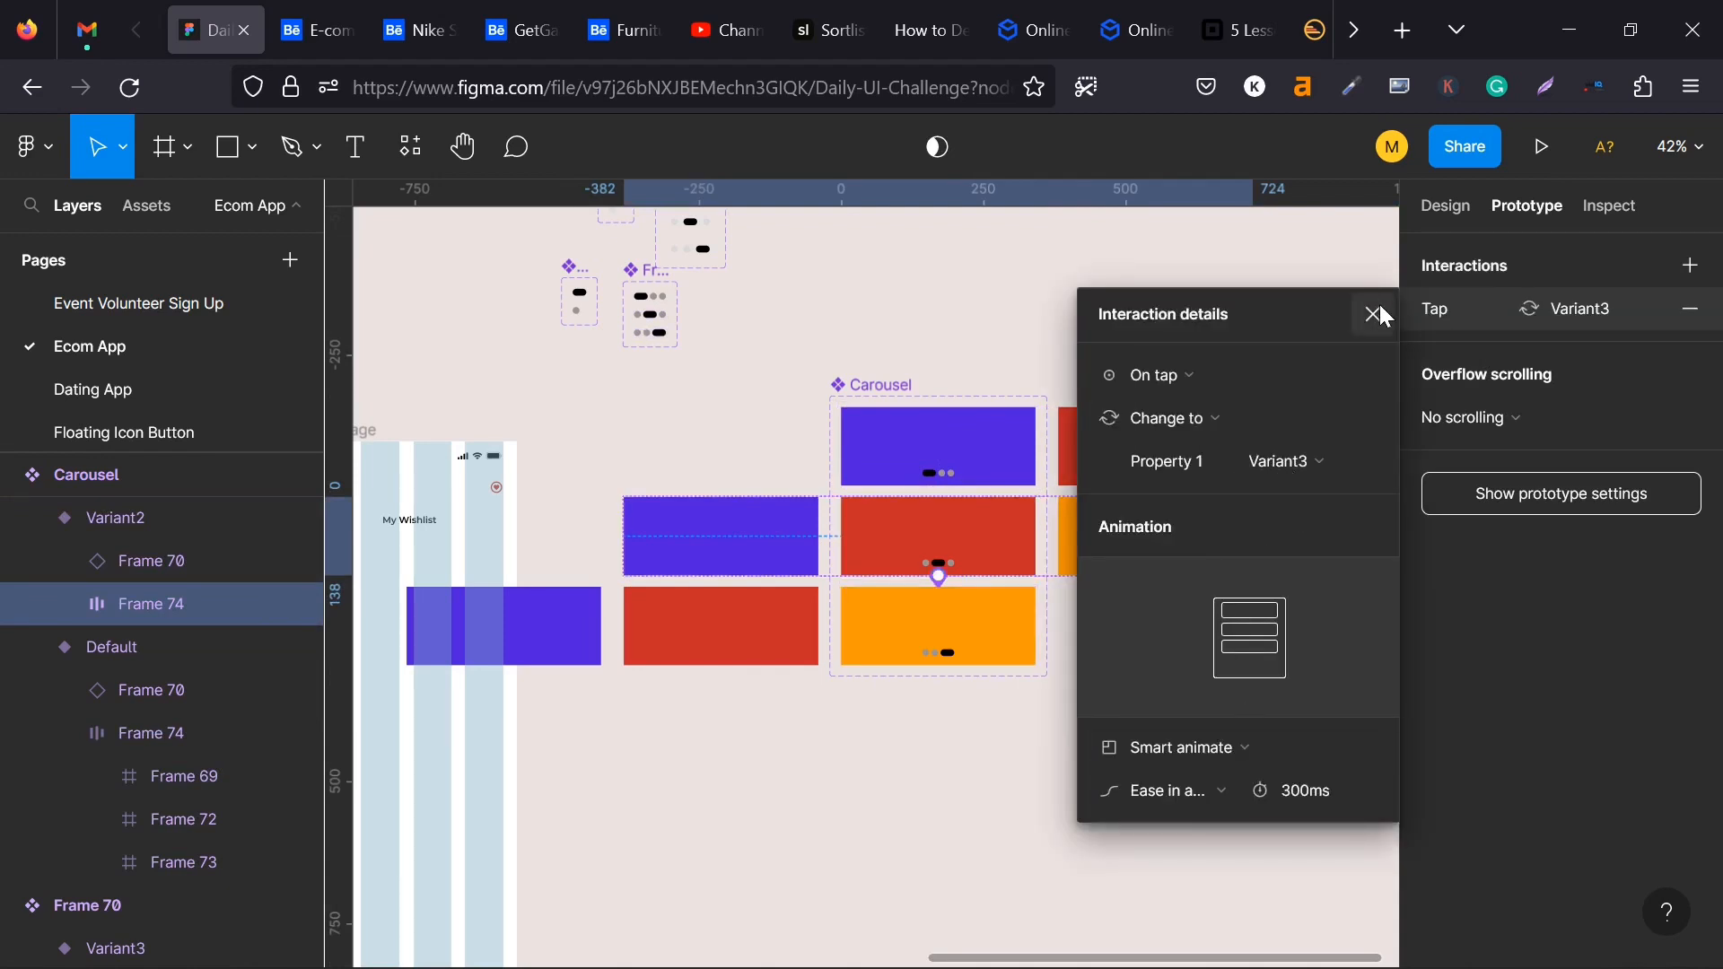
left_click(1153, 373)
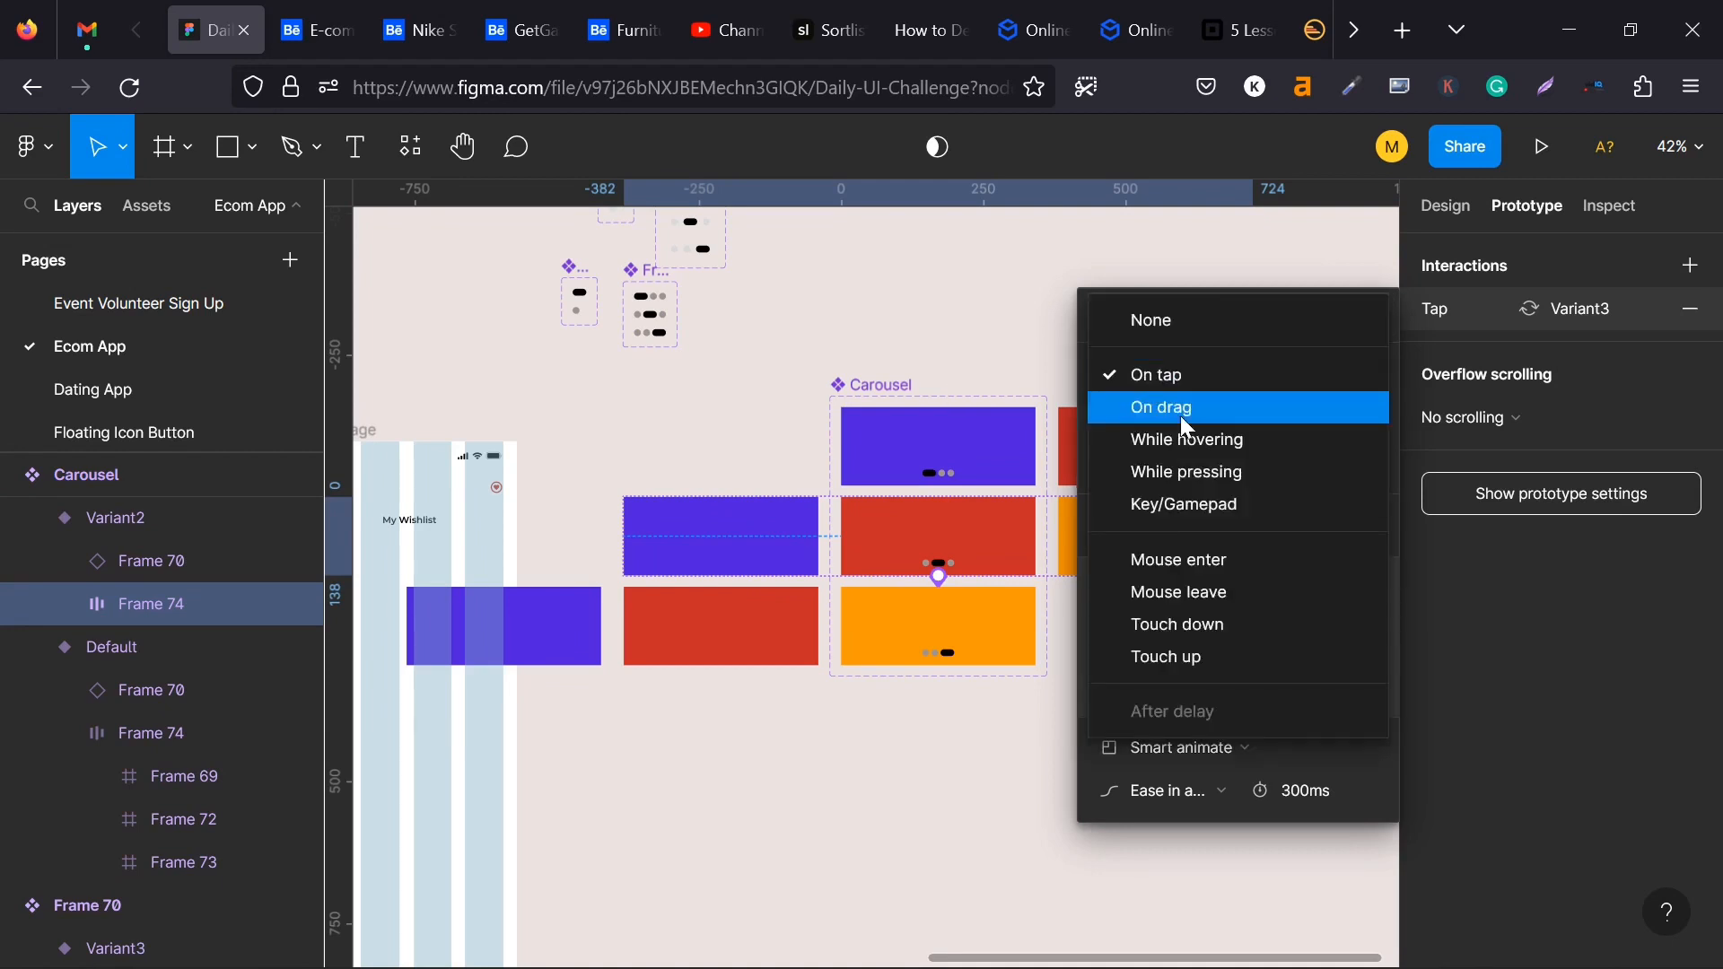
left_click(1181, 408)
- Connect the card row in Carousel's Variant3 back to Variant2 with an On drag interaction
left_click(916, 639)
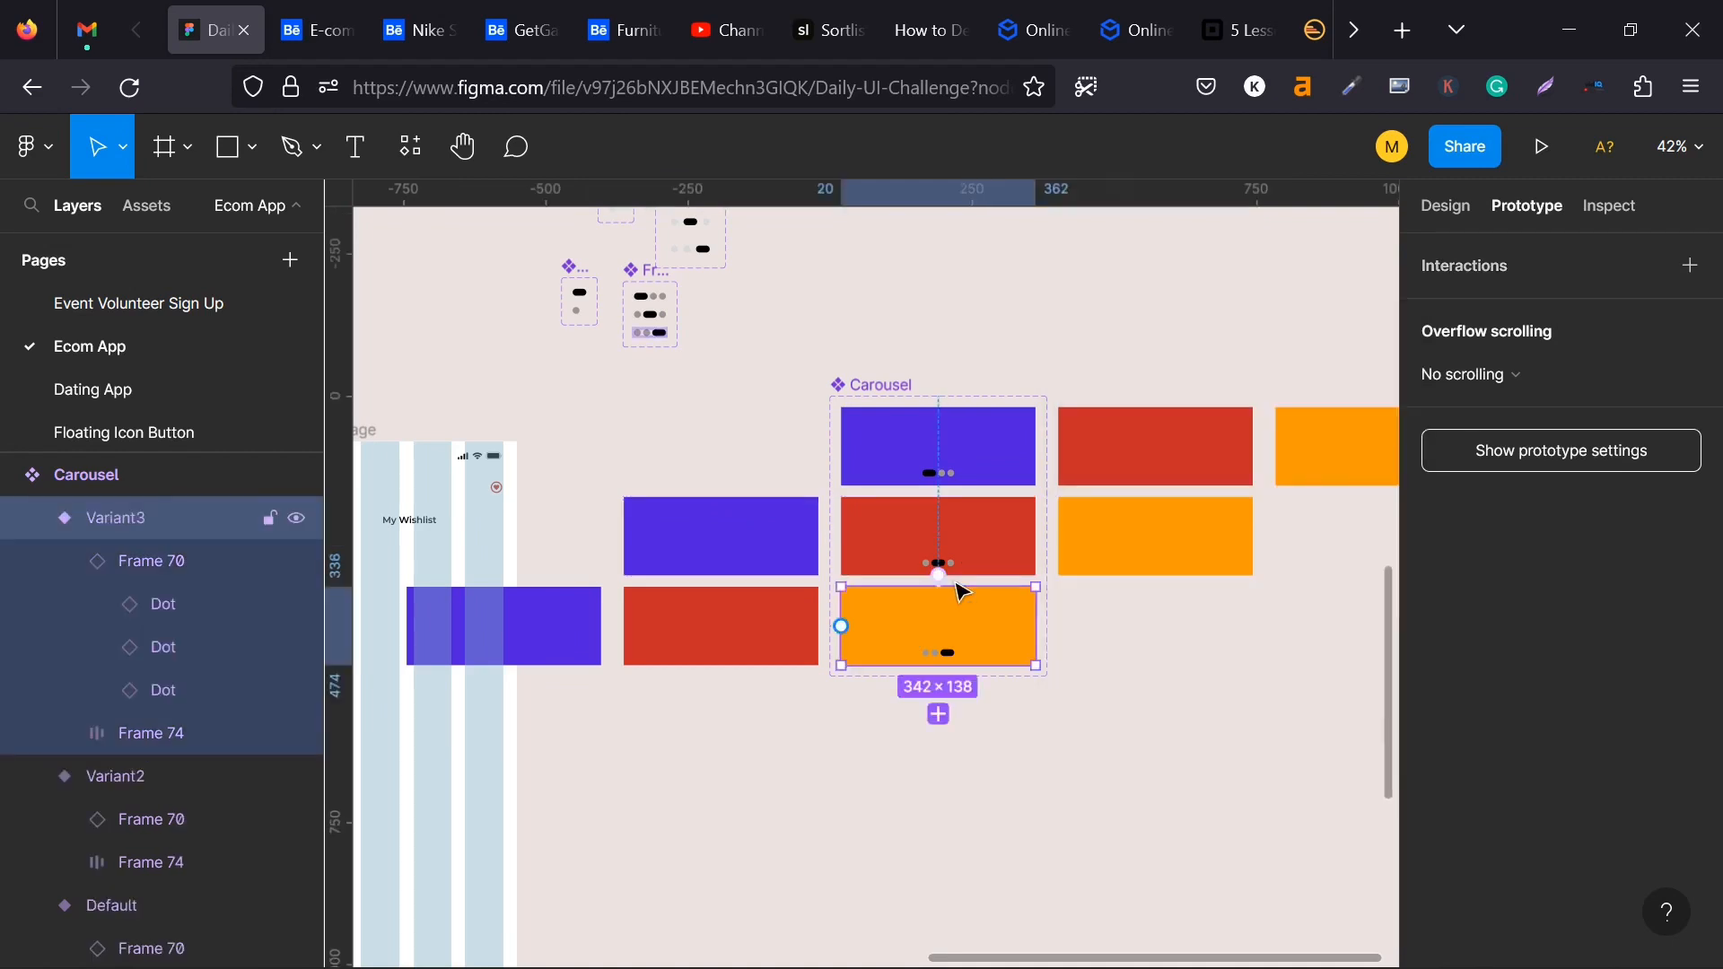
left_click(753, 635)
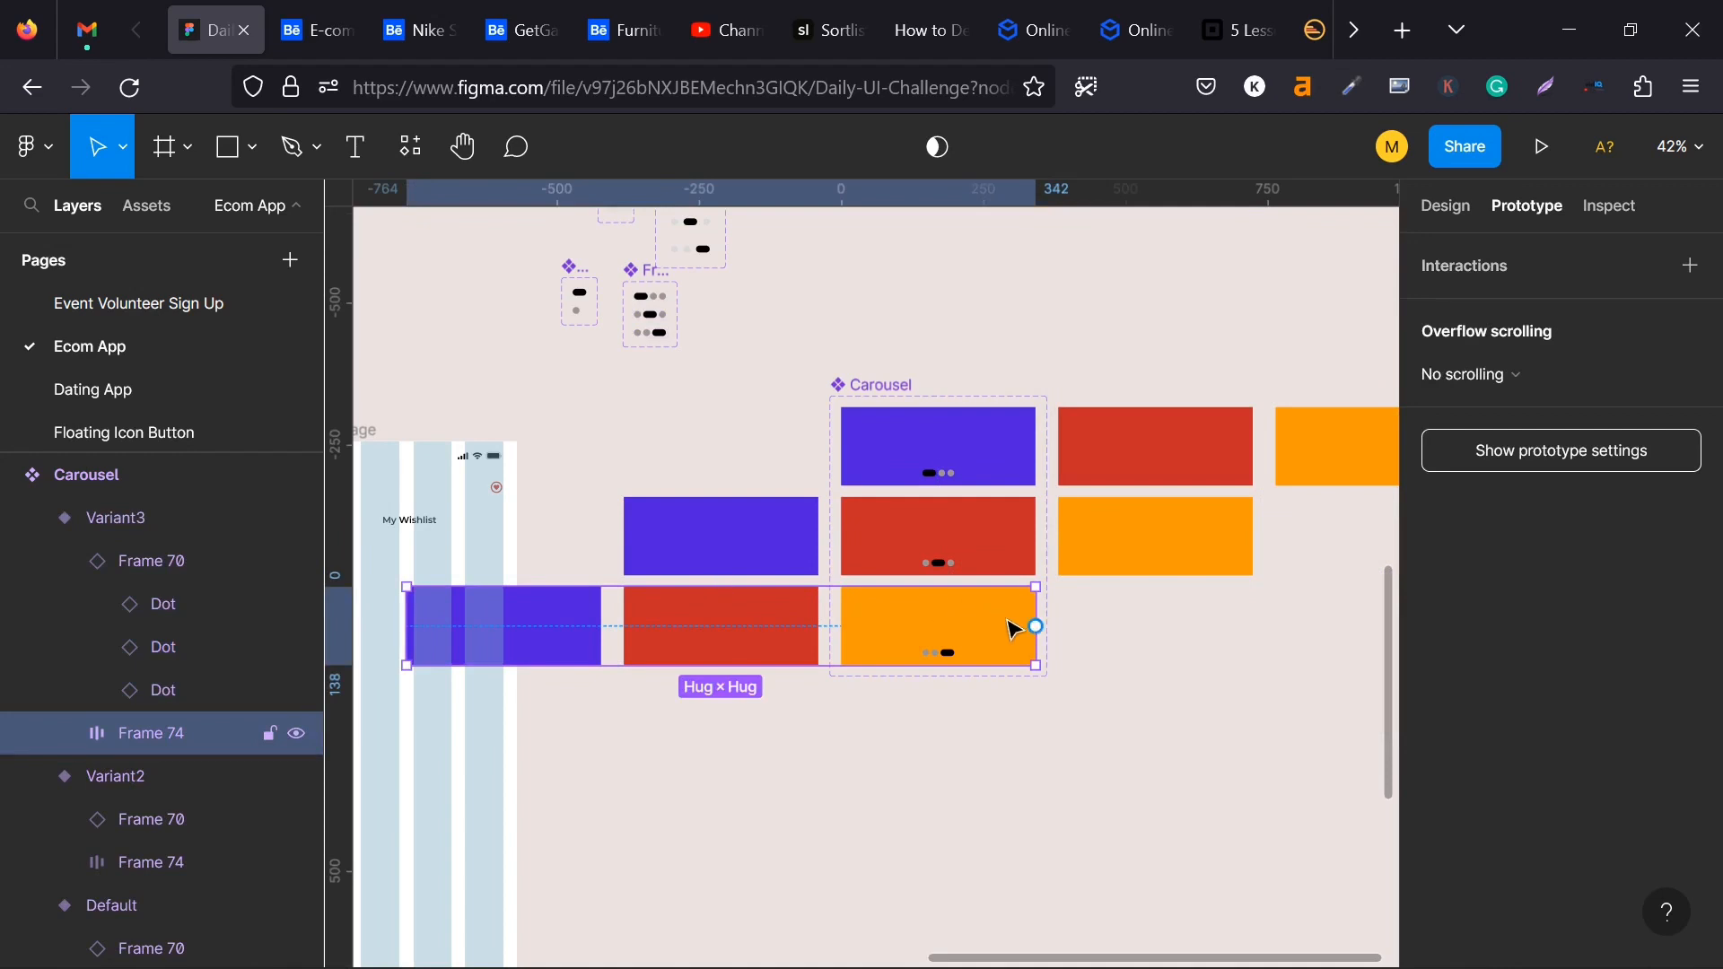
left_click_drag(1037, 628, 1013, 524)
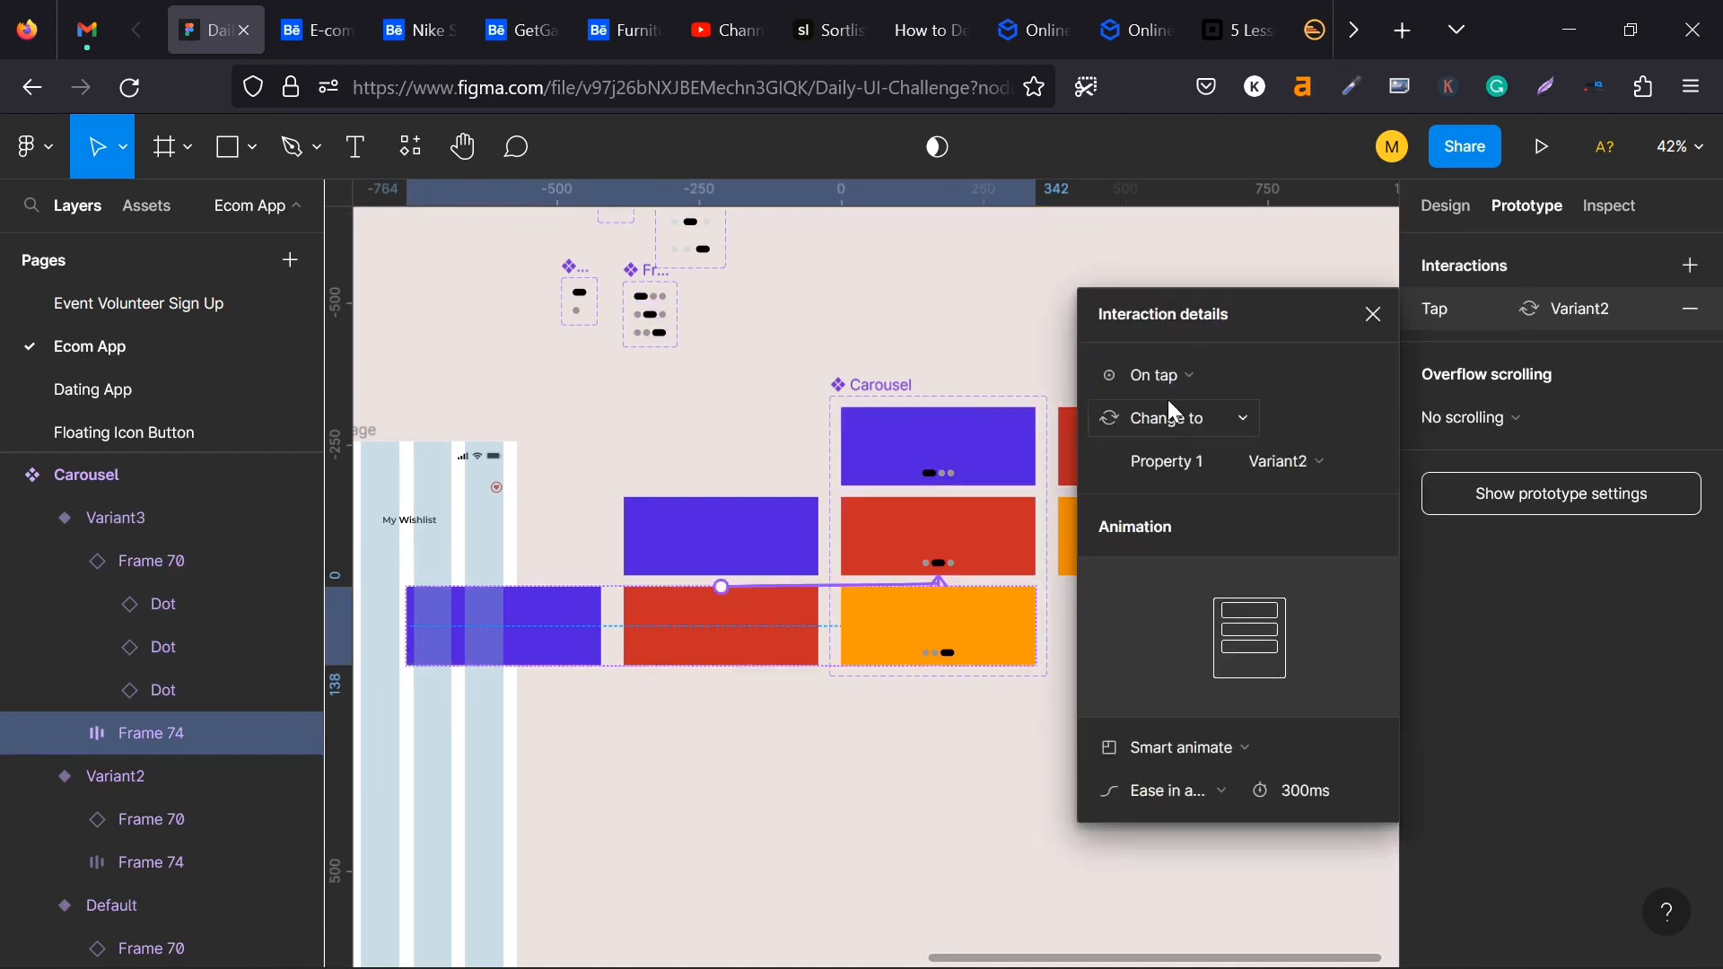
left_click(1181, 381)
left_click(1184, 415)
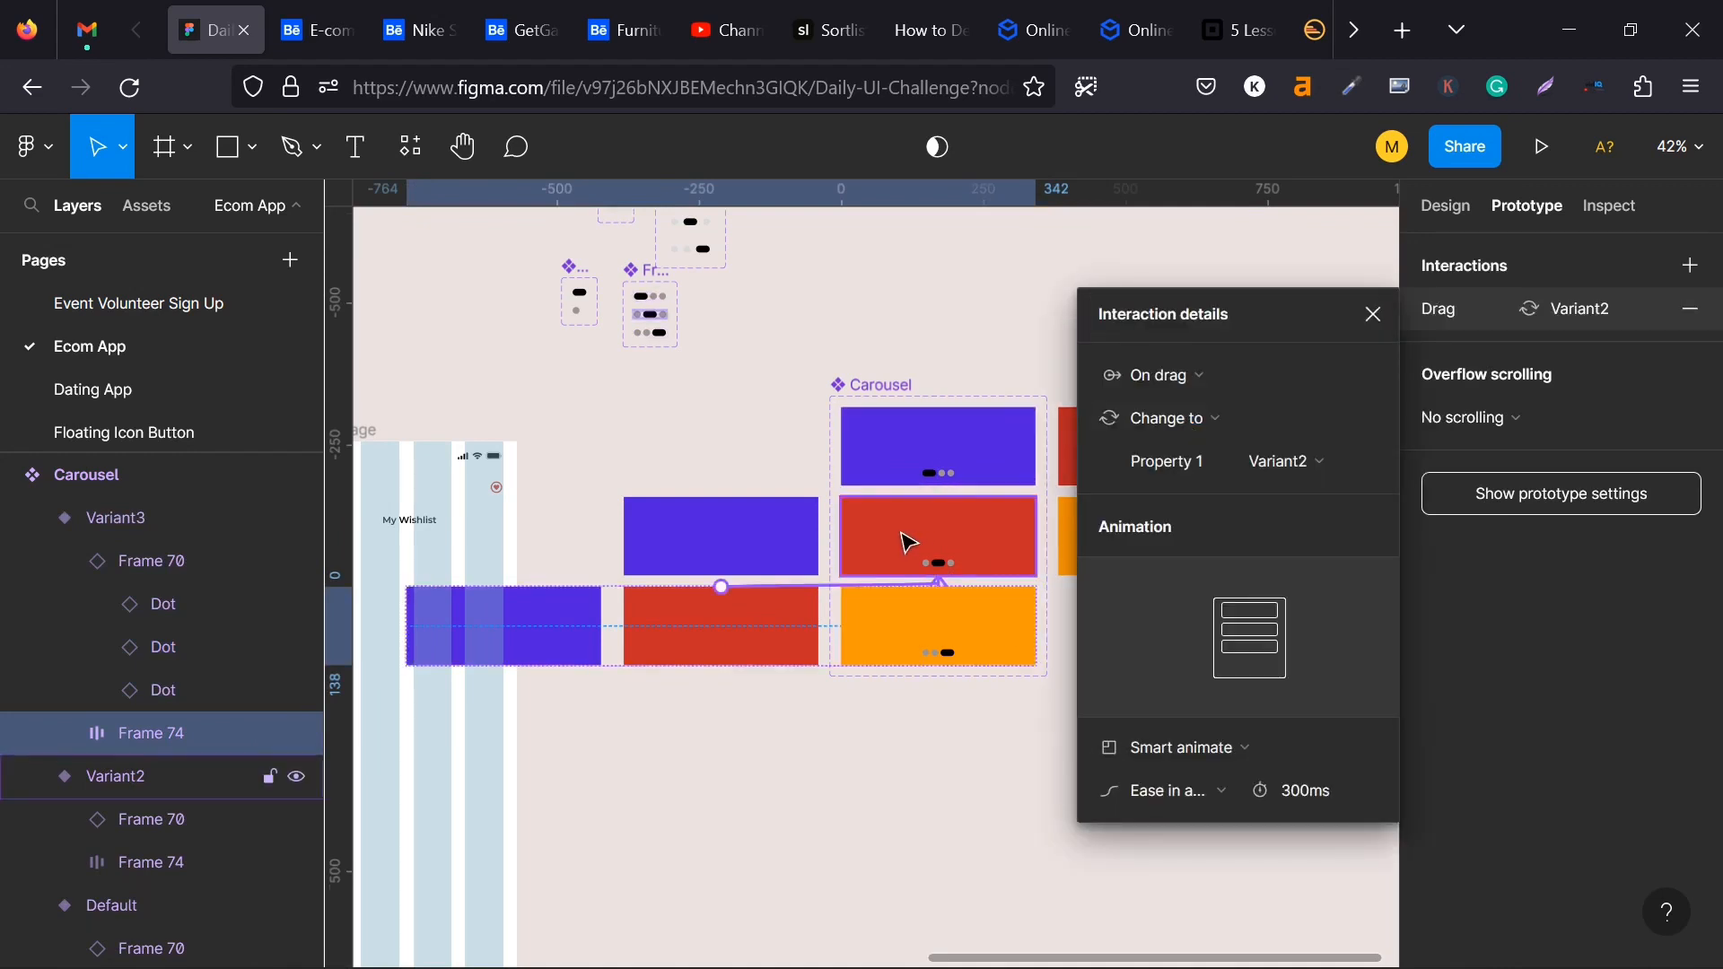
- Add a second On drag interaction to Variant2's card row that changes the Carousel back to Default
left_click(795, 524)
left_click(795, 523)
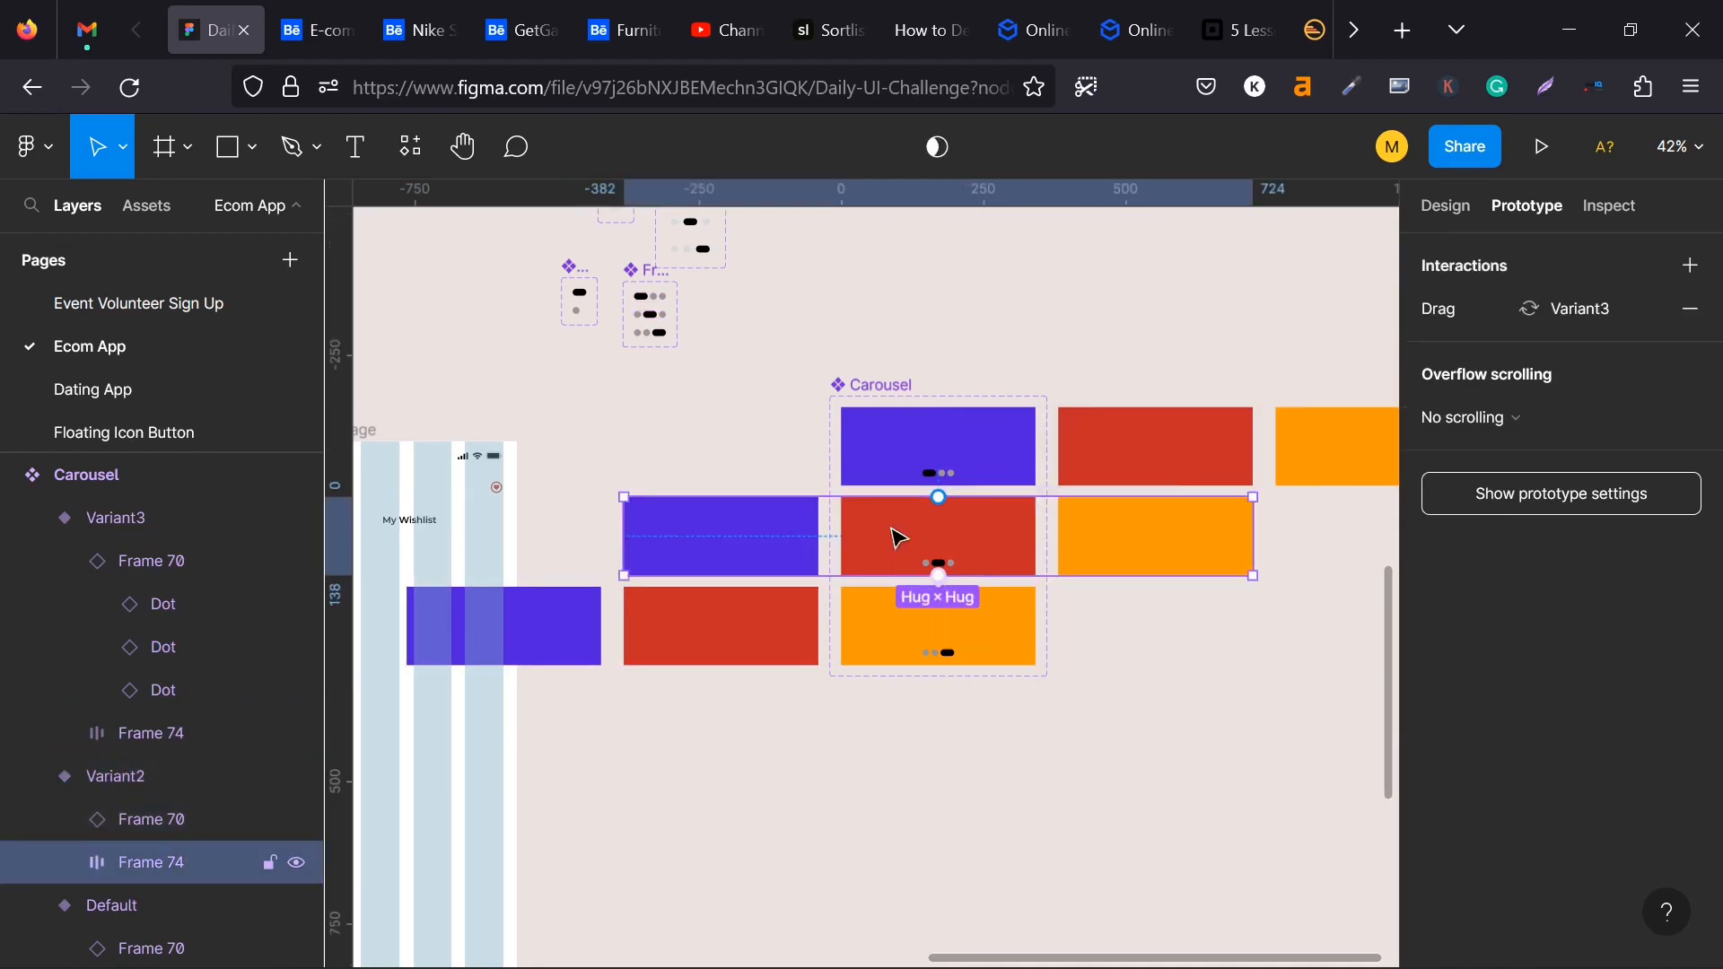
left_click_drag(939, 497, 974, 474)
left_click(1156, 377)
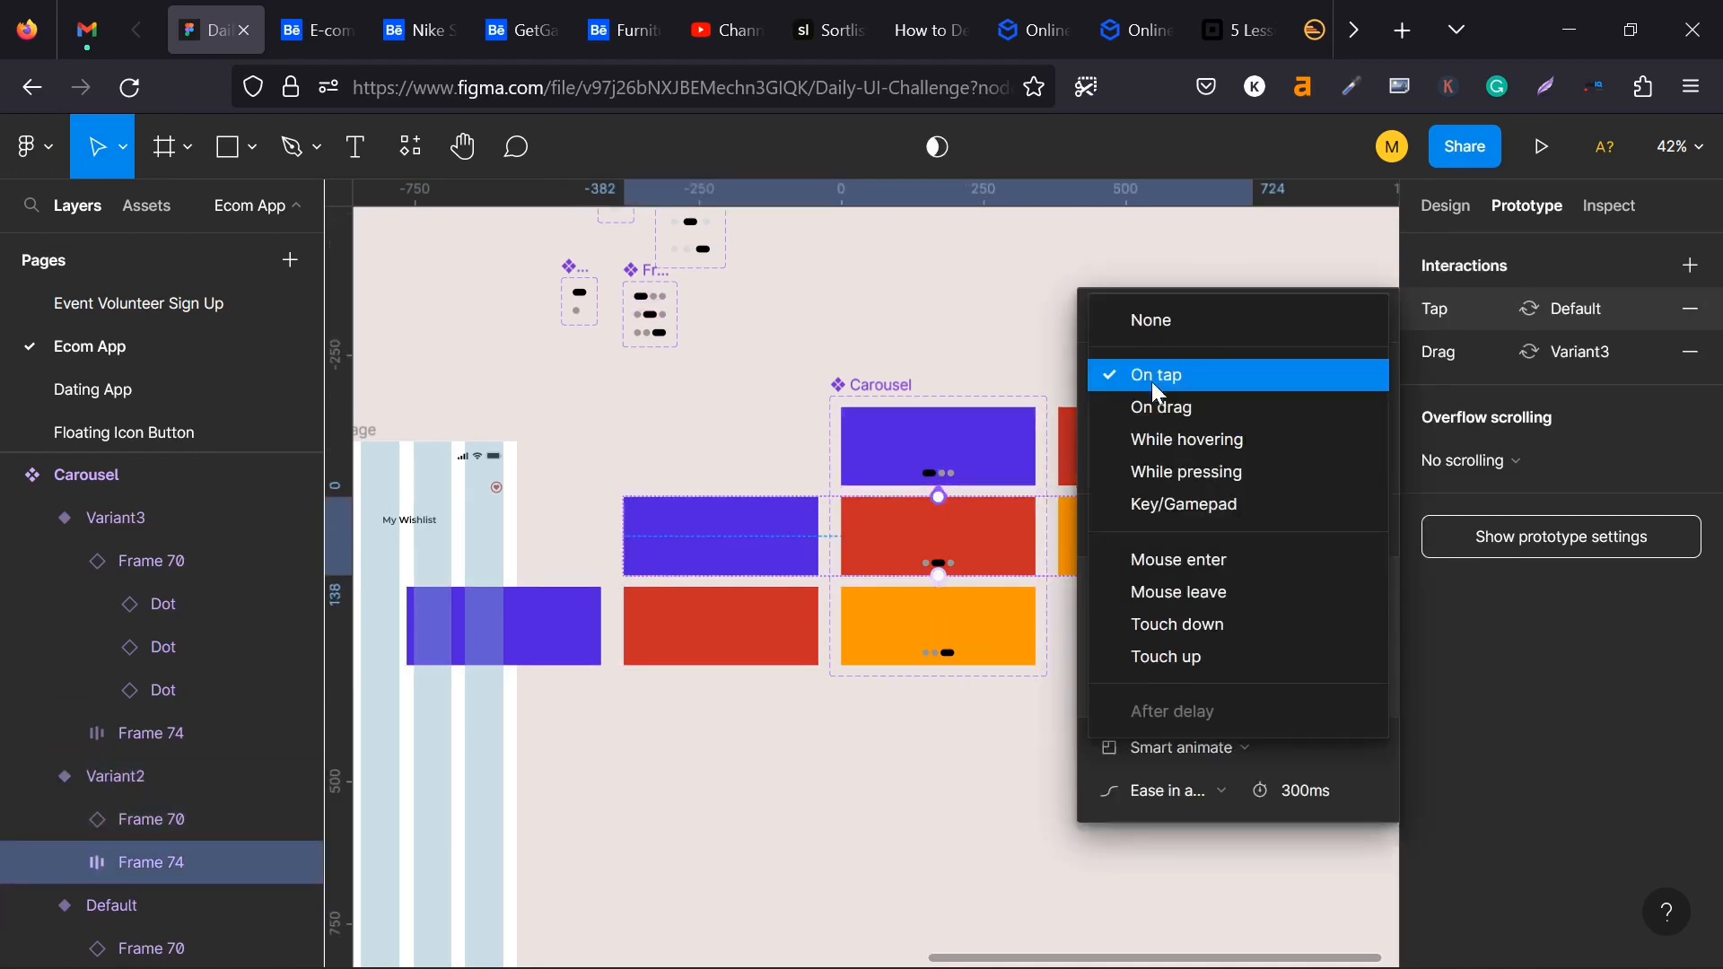
left_click(1177, 413)
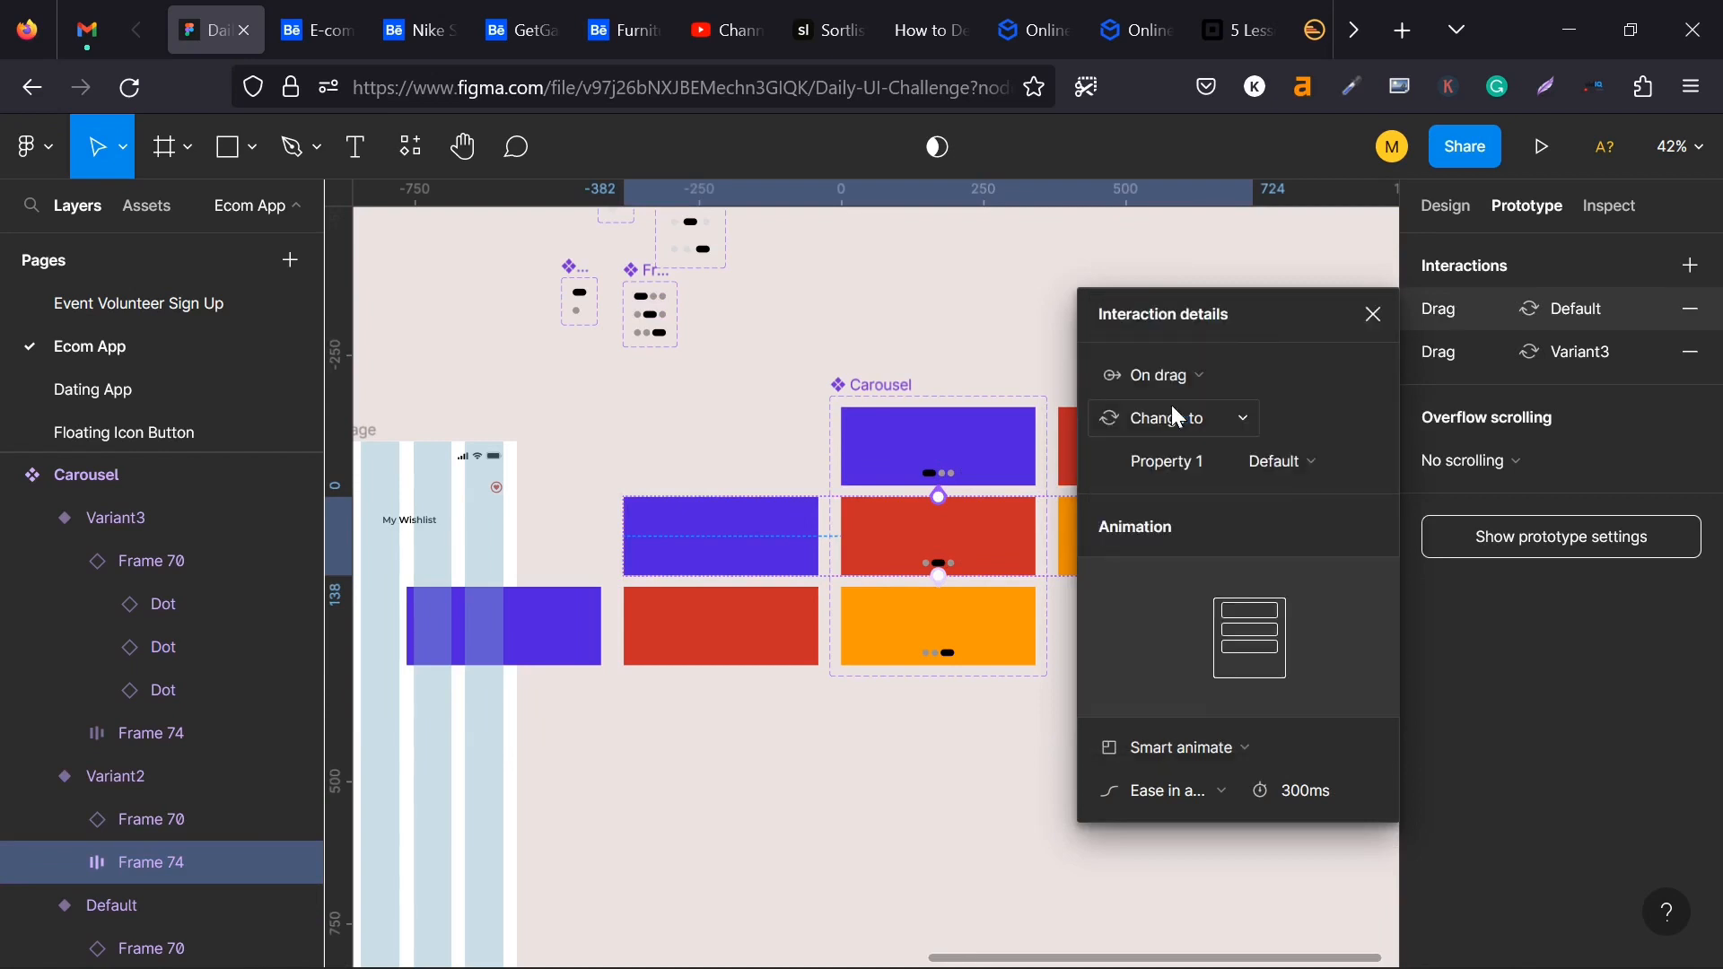
left_click(1371, 316)
- Turn on content clipping for the Carousel component set
left_click(889, 386)
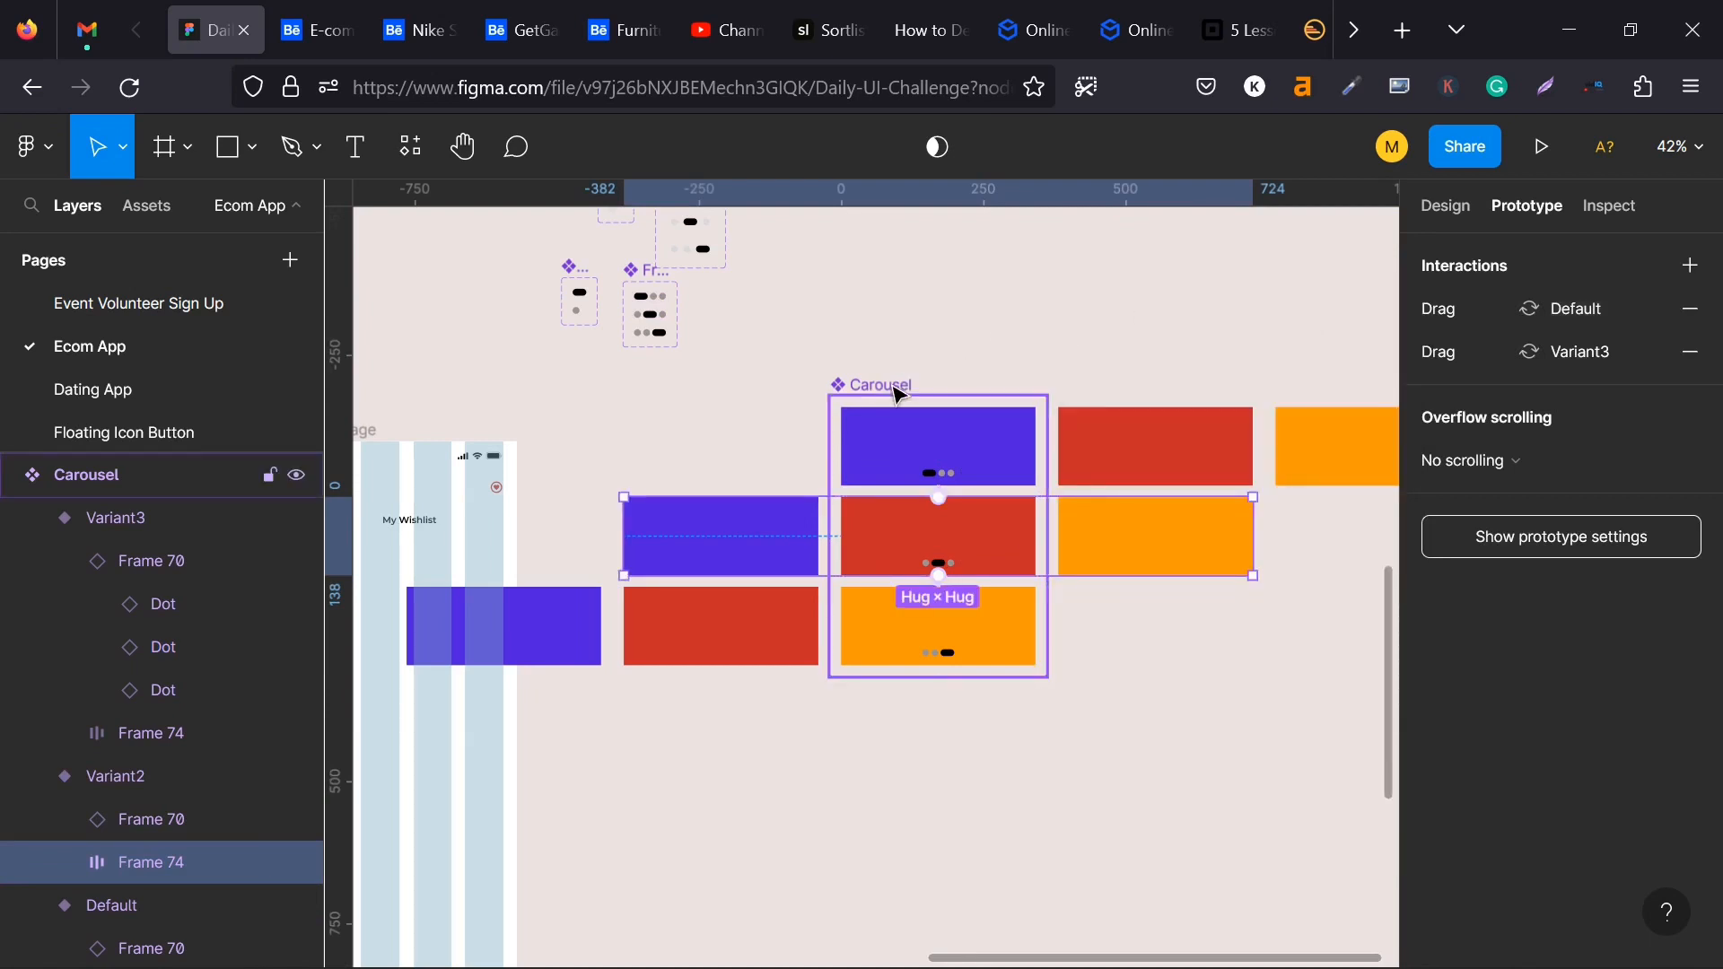
left_click(1446, 208)
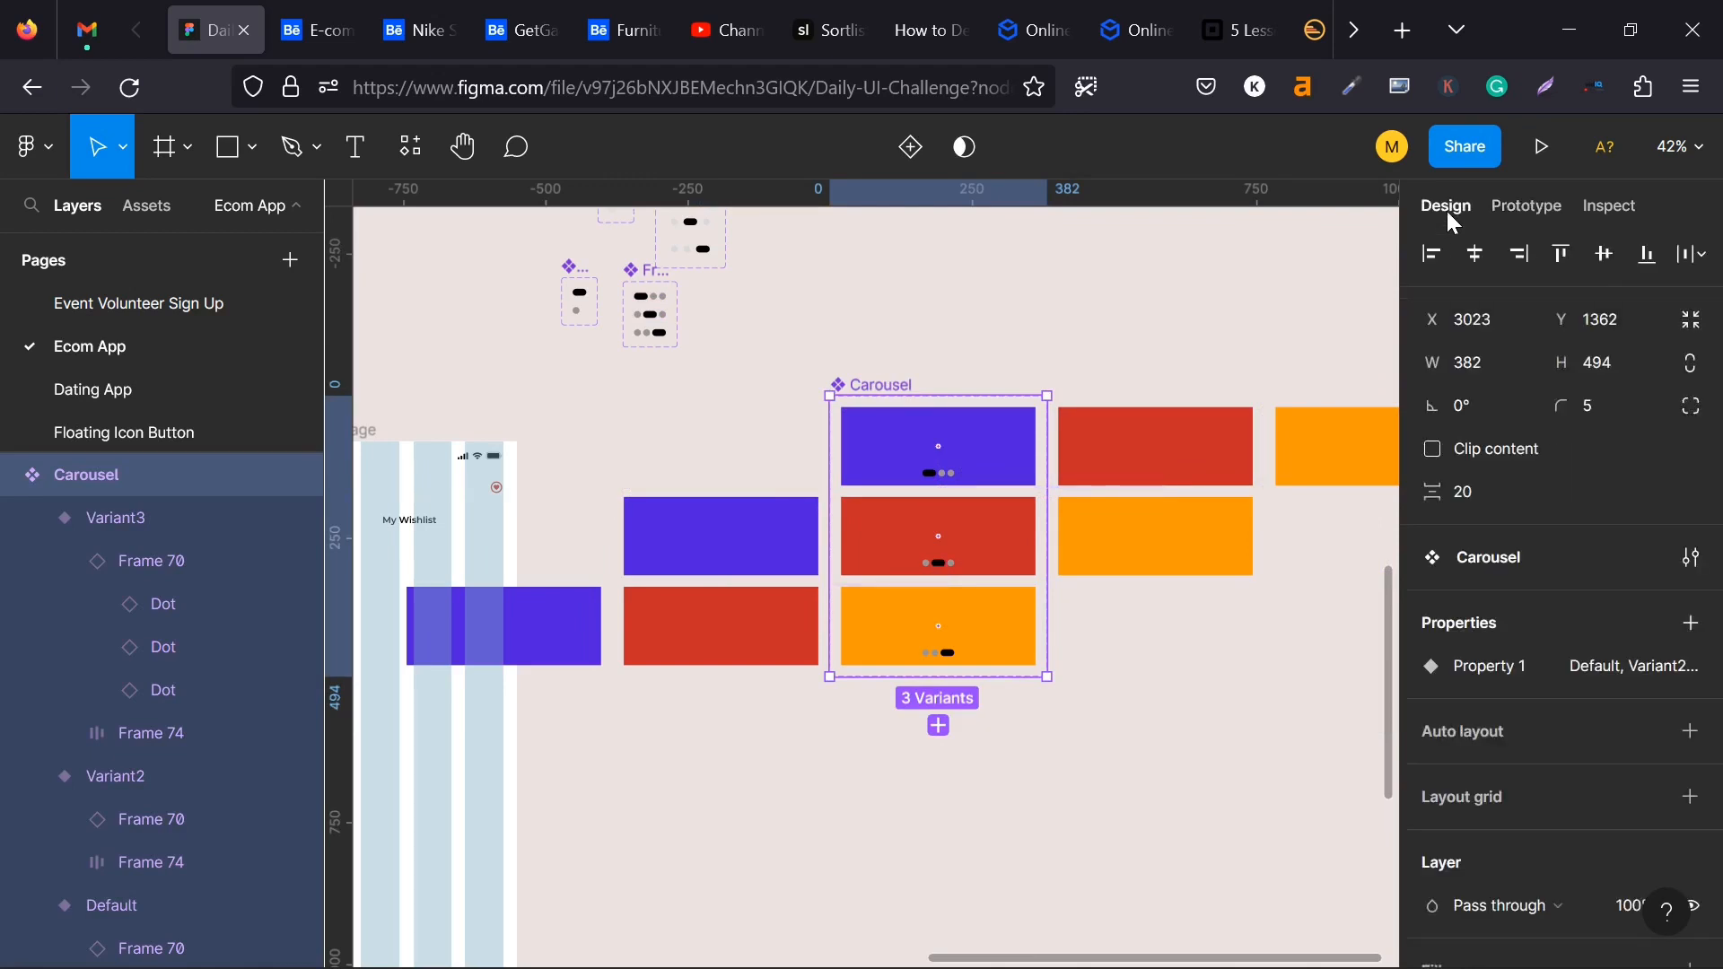
left_click(1432, 451)
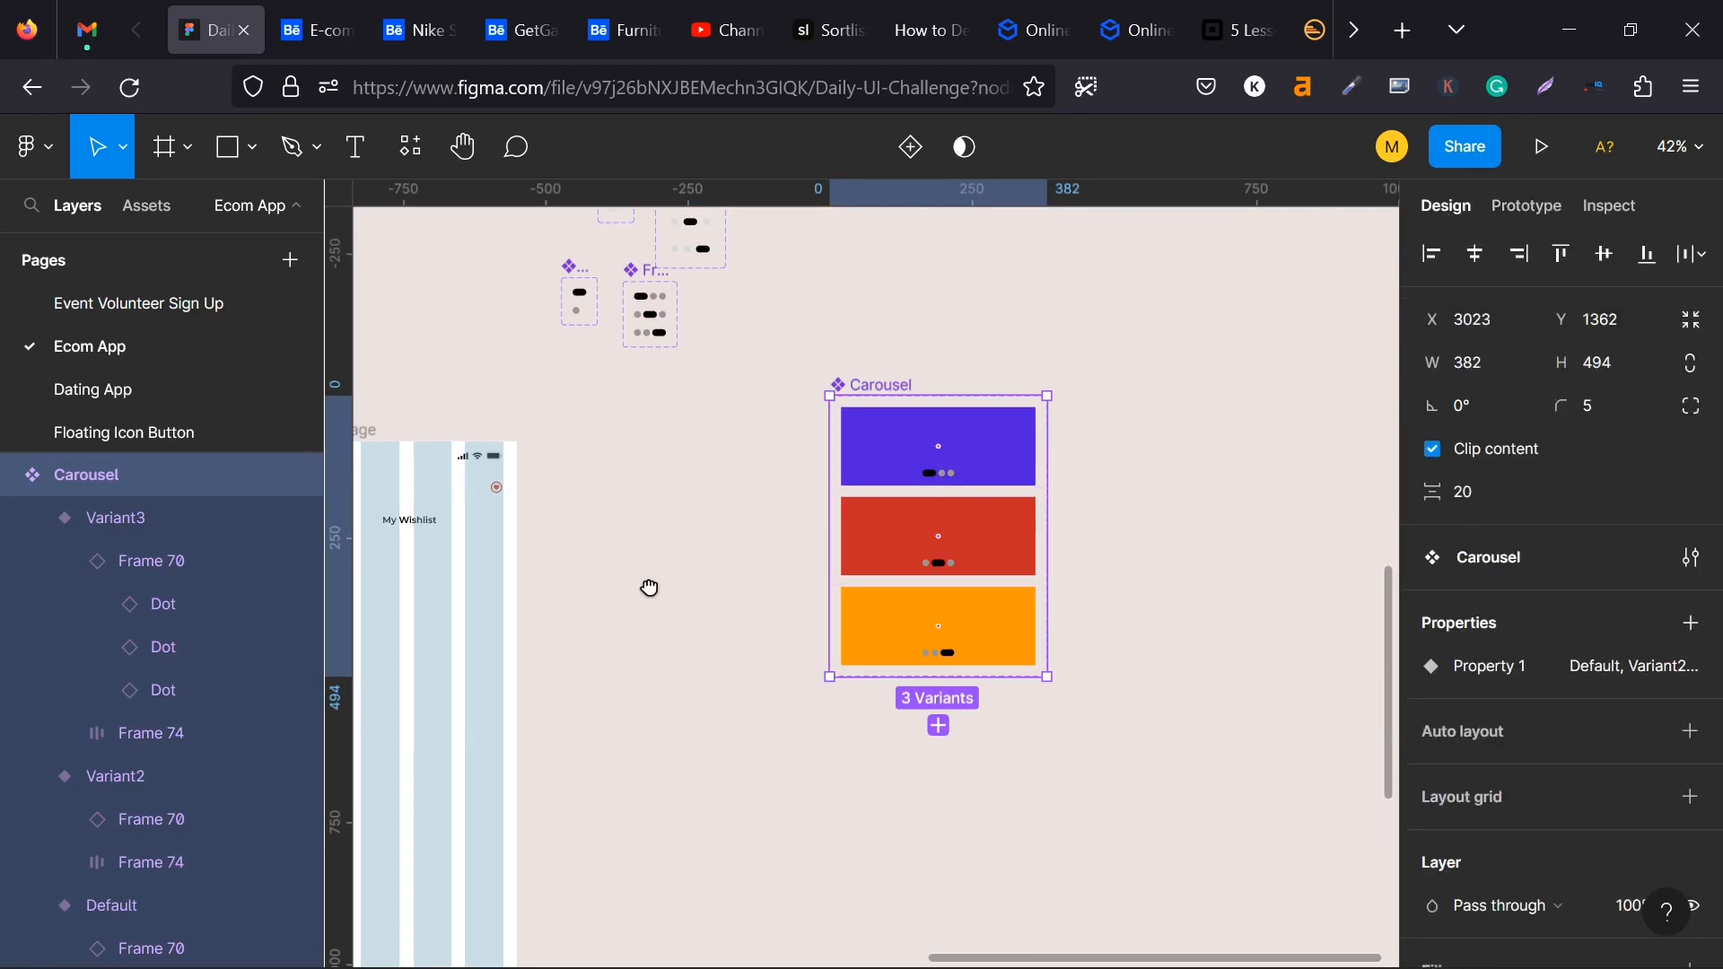
left_click_drag(650, 588, 777, 518)
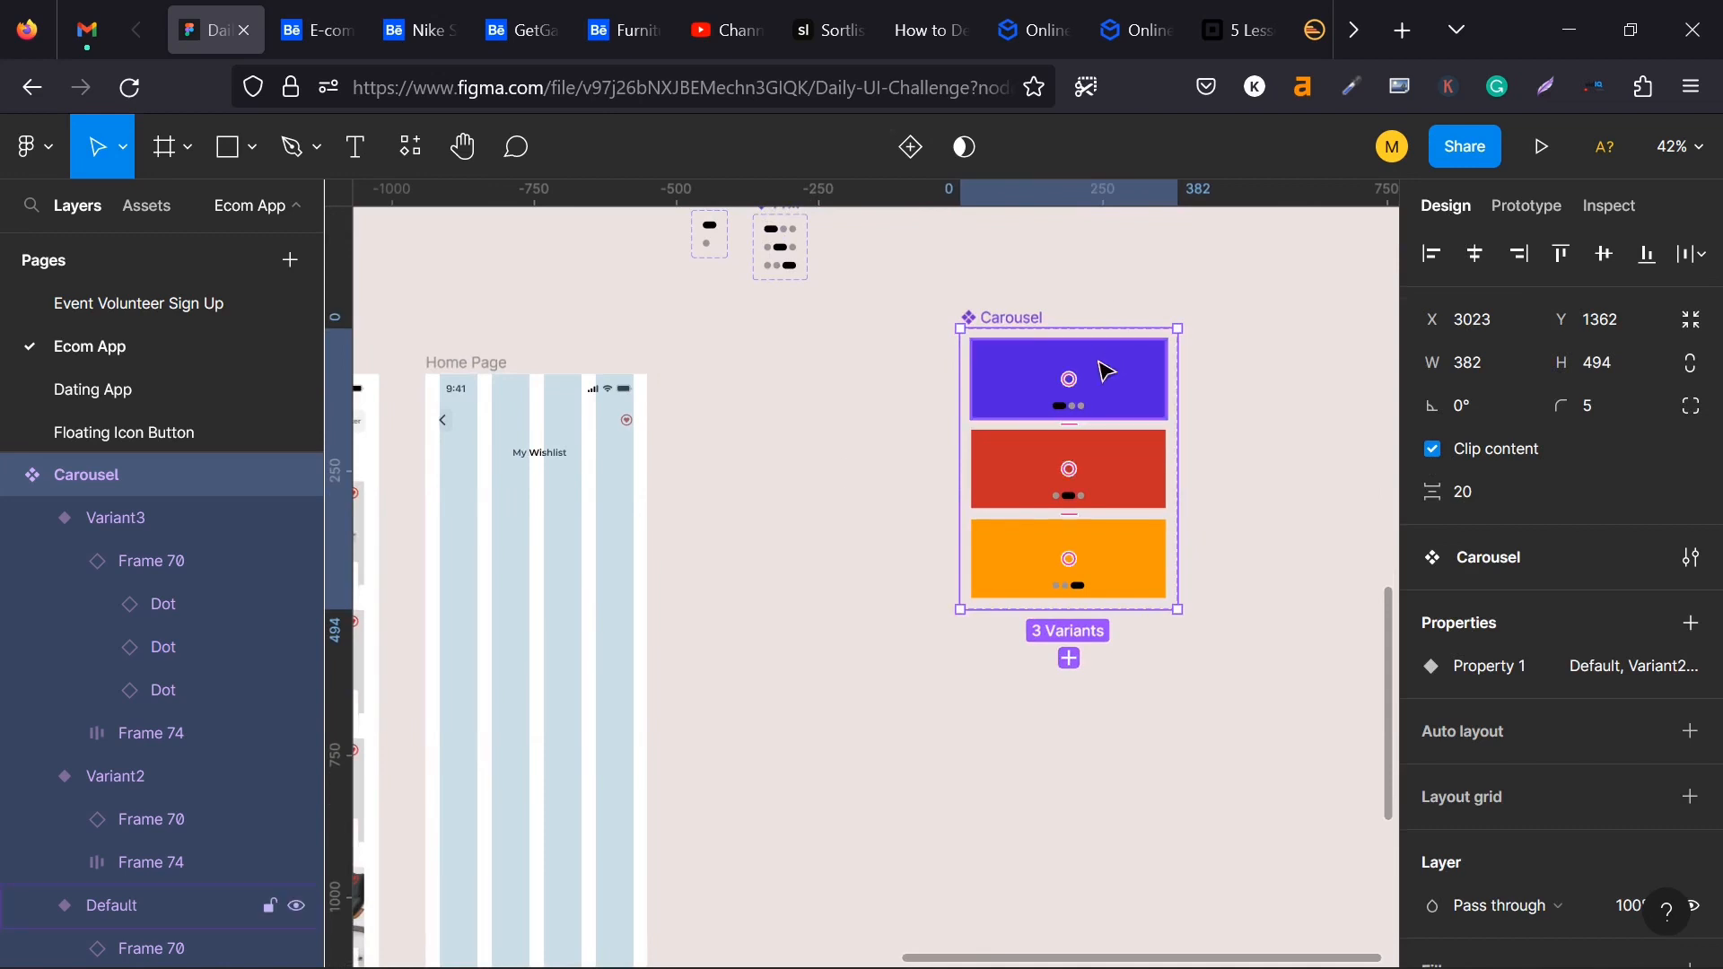
key("alt")
left_click_drag(1129, 381, 583, 545)
key("ctrl+z")
- Insert a Carousel instance from the local Ecom App components into the Home Page frame below the My Wishlist title, at X 24, Y 203
left_click(1030, 371)
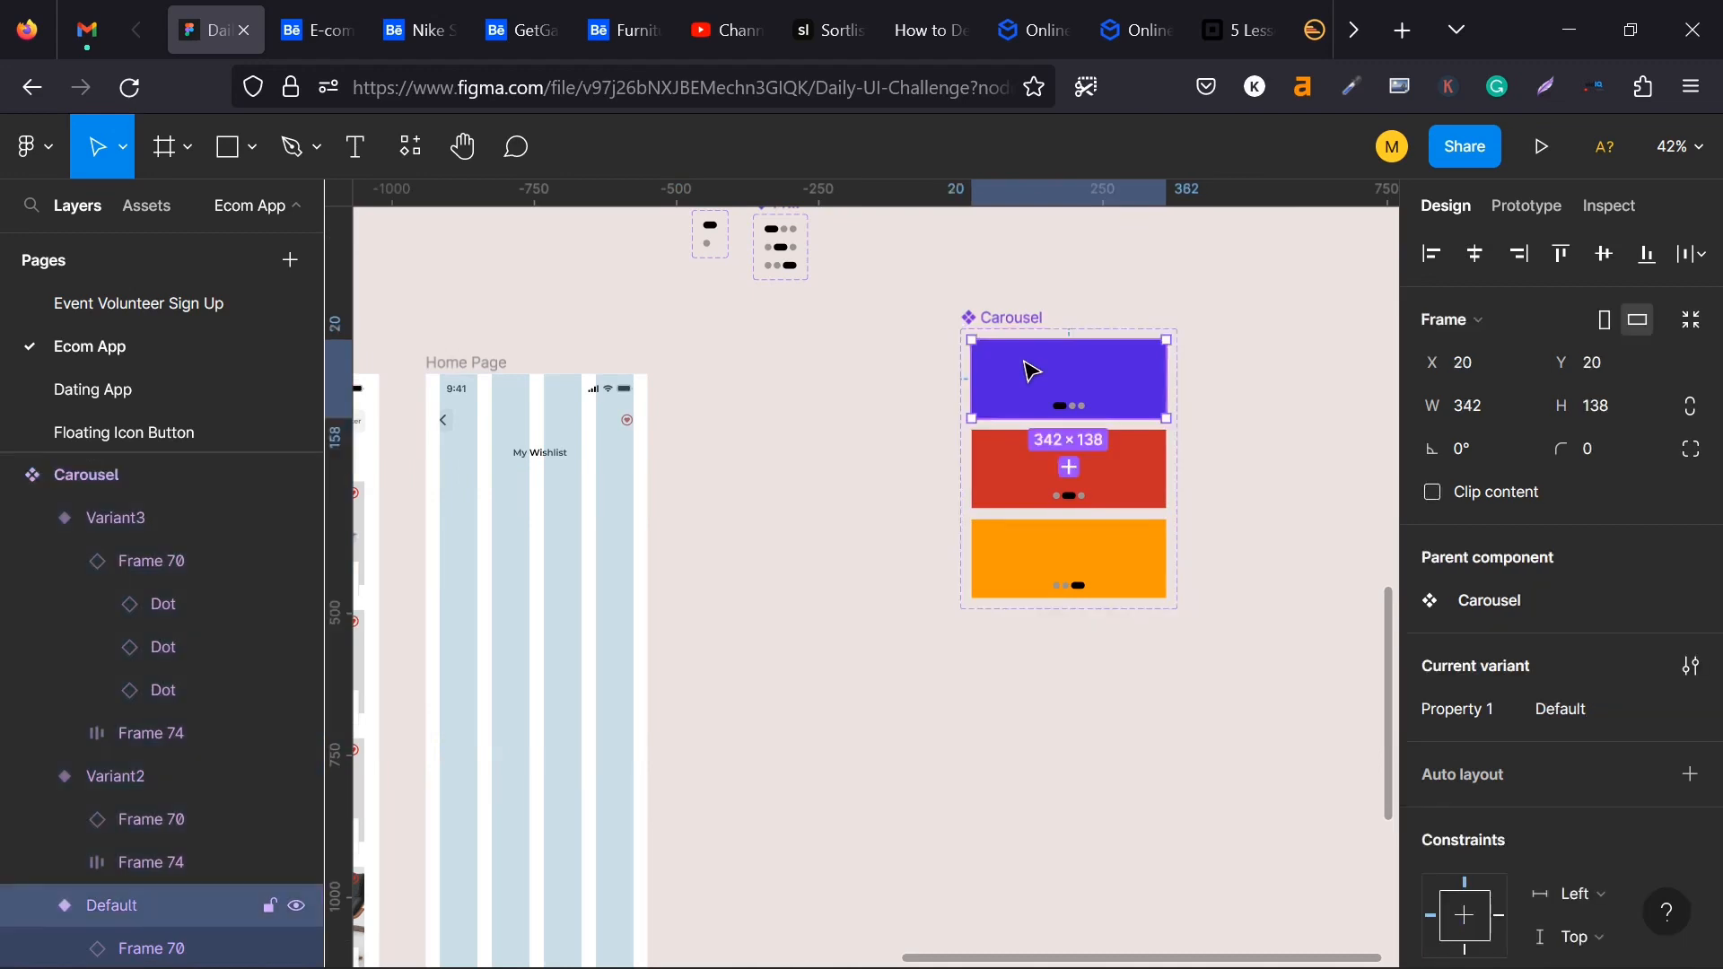
left_click(147, 208)
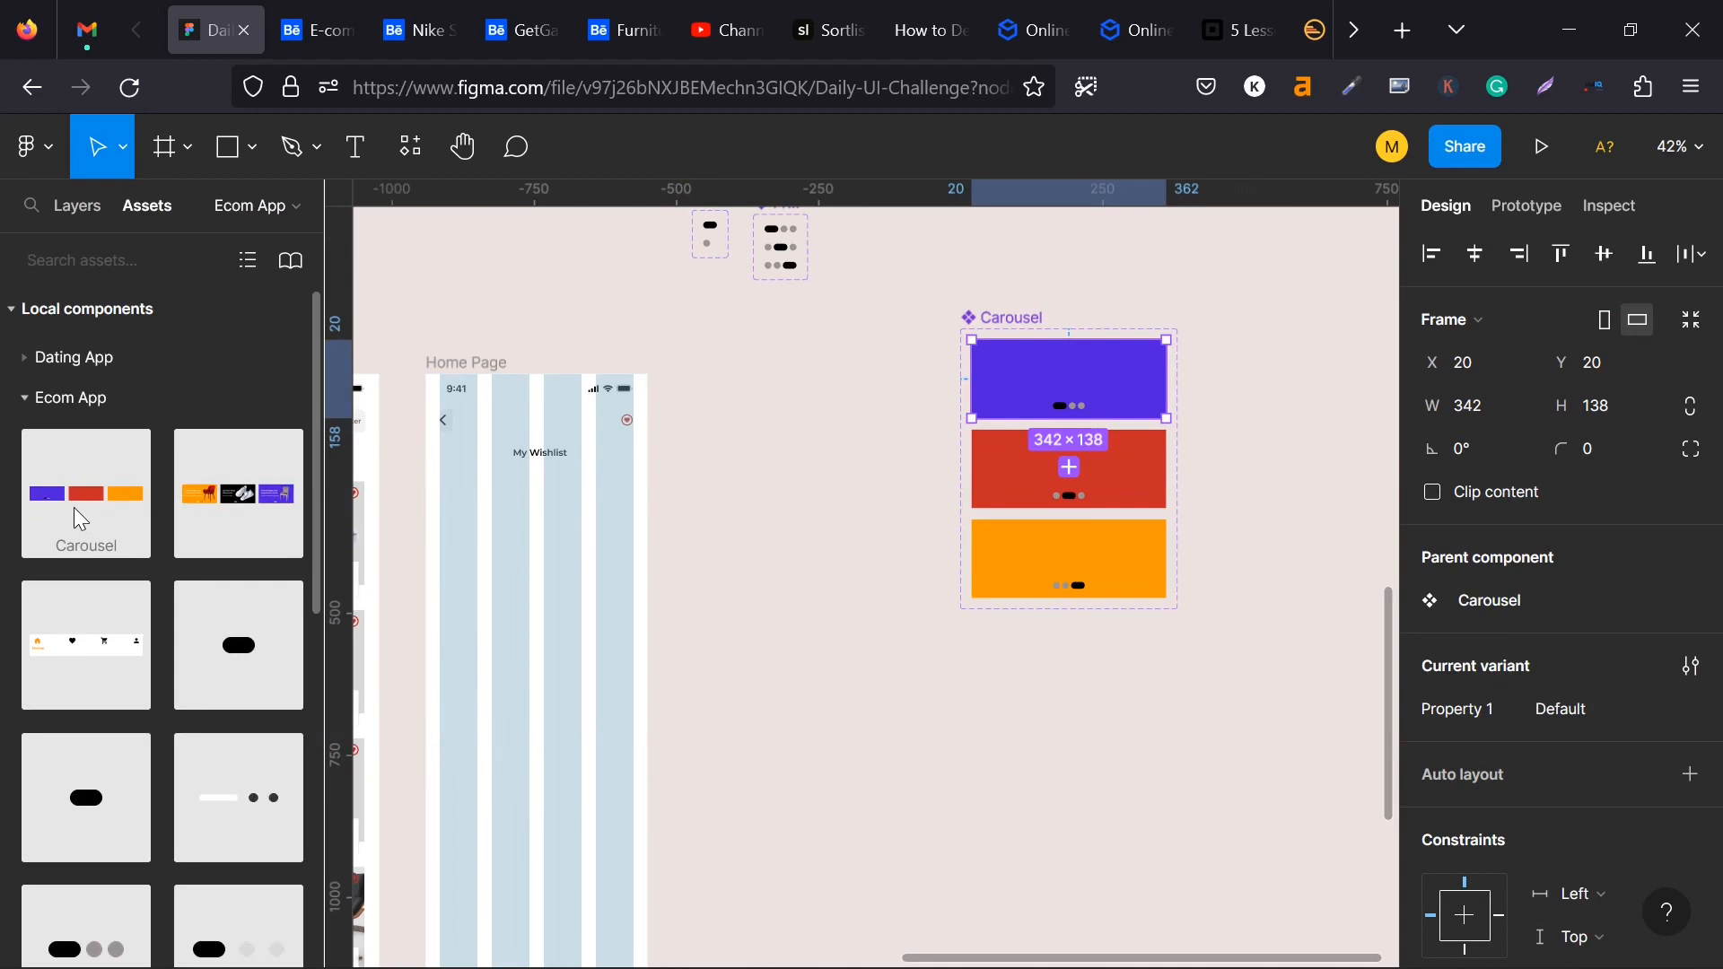
left_click_drag(86, 511, 533, 558)
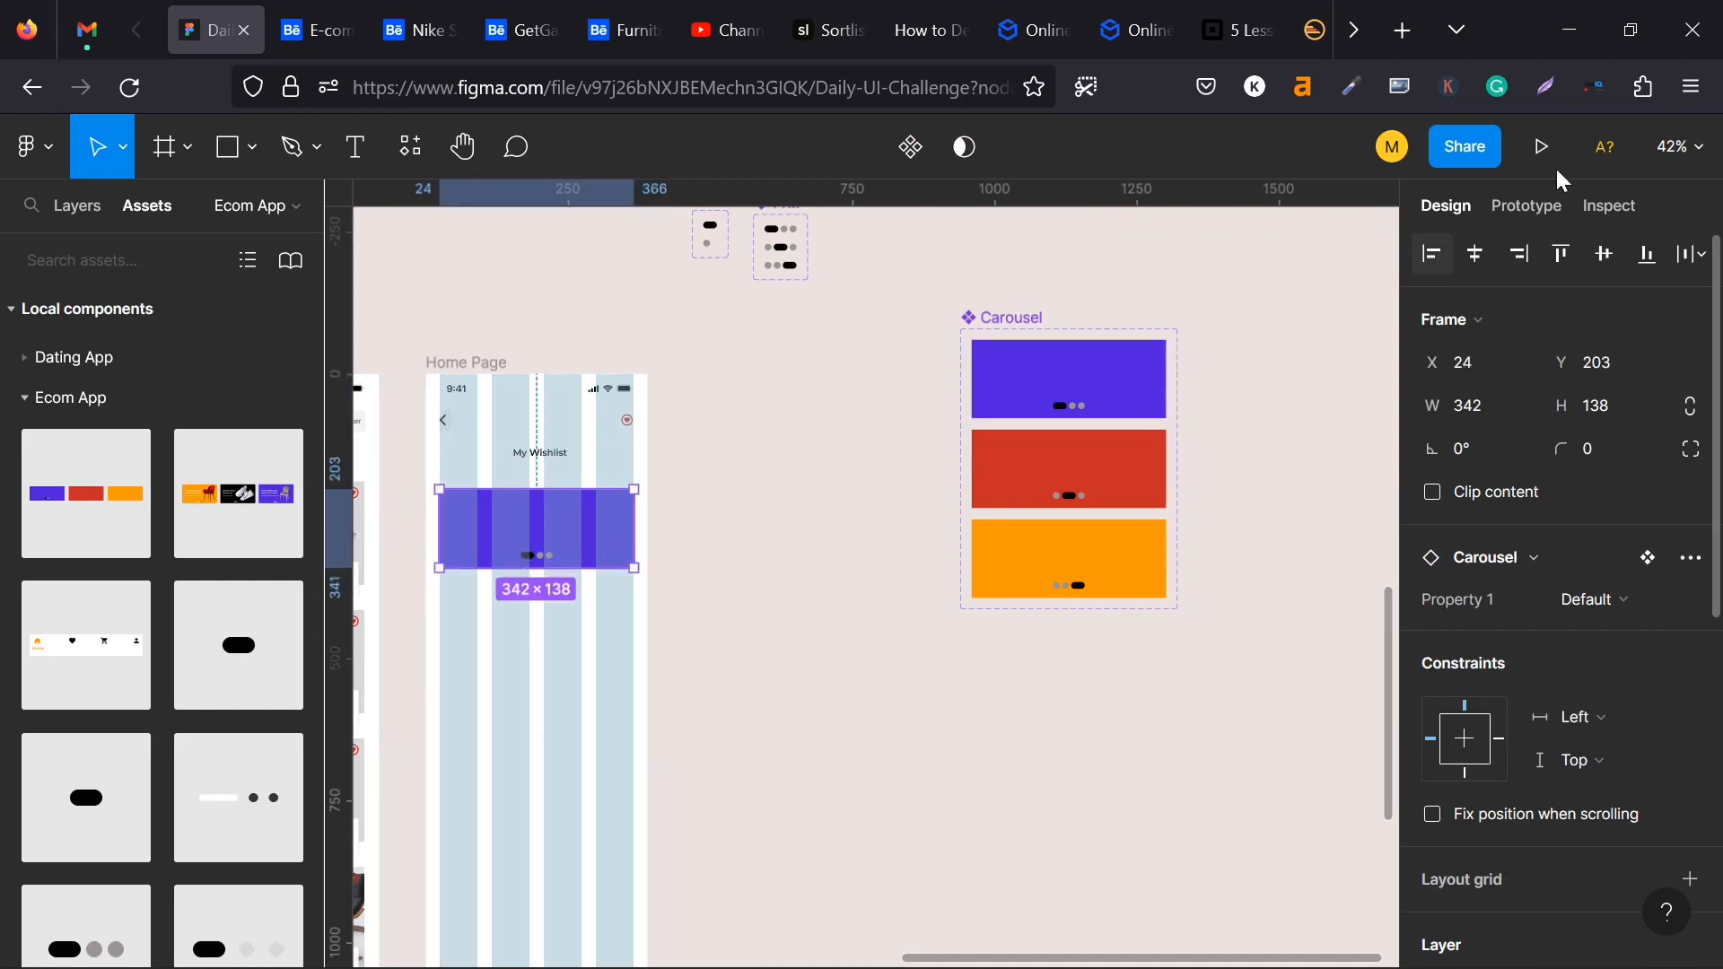
- Run the prototype preview of the Home Page frame to check the carousel
left_click(1538, 211)
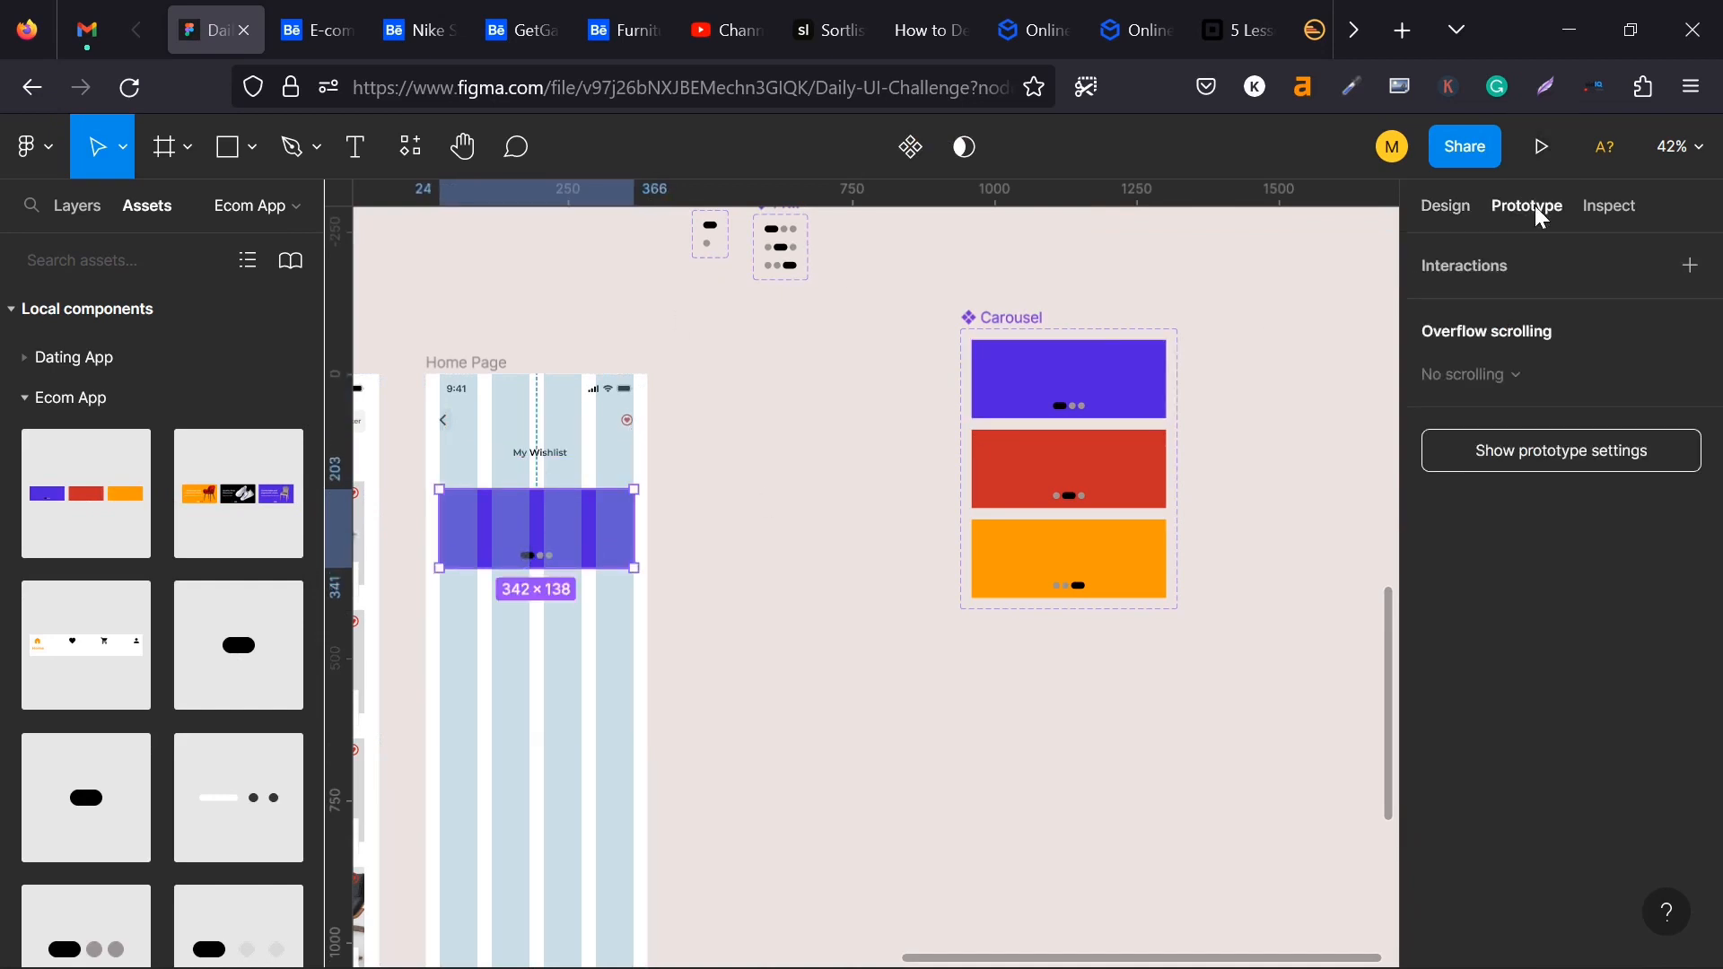
left_click(462, 364)
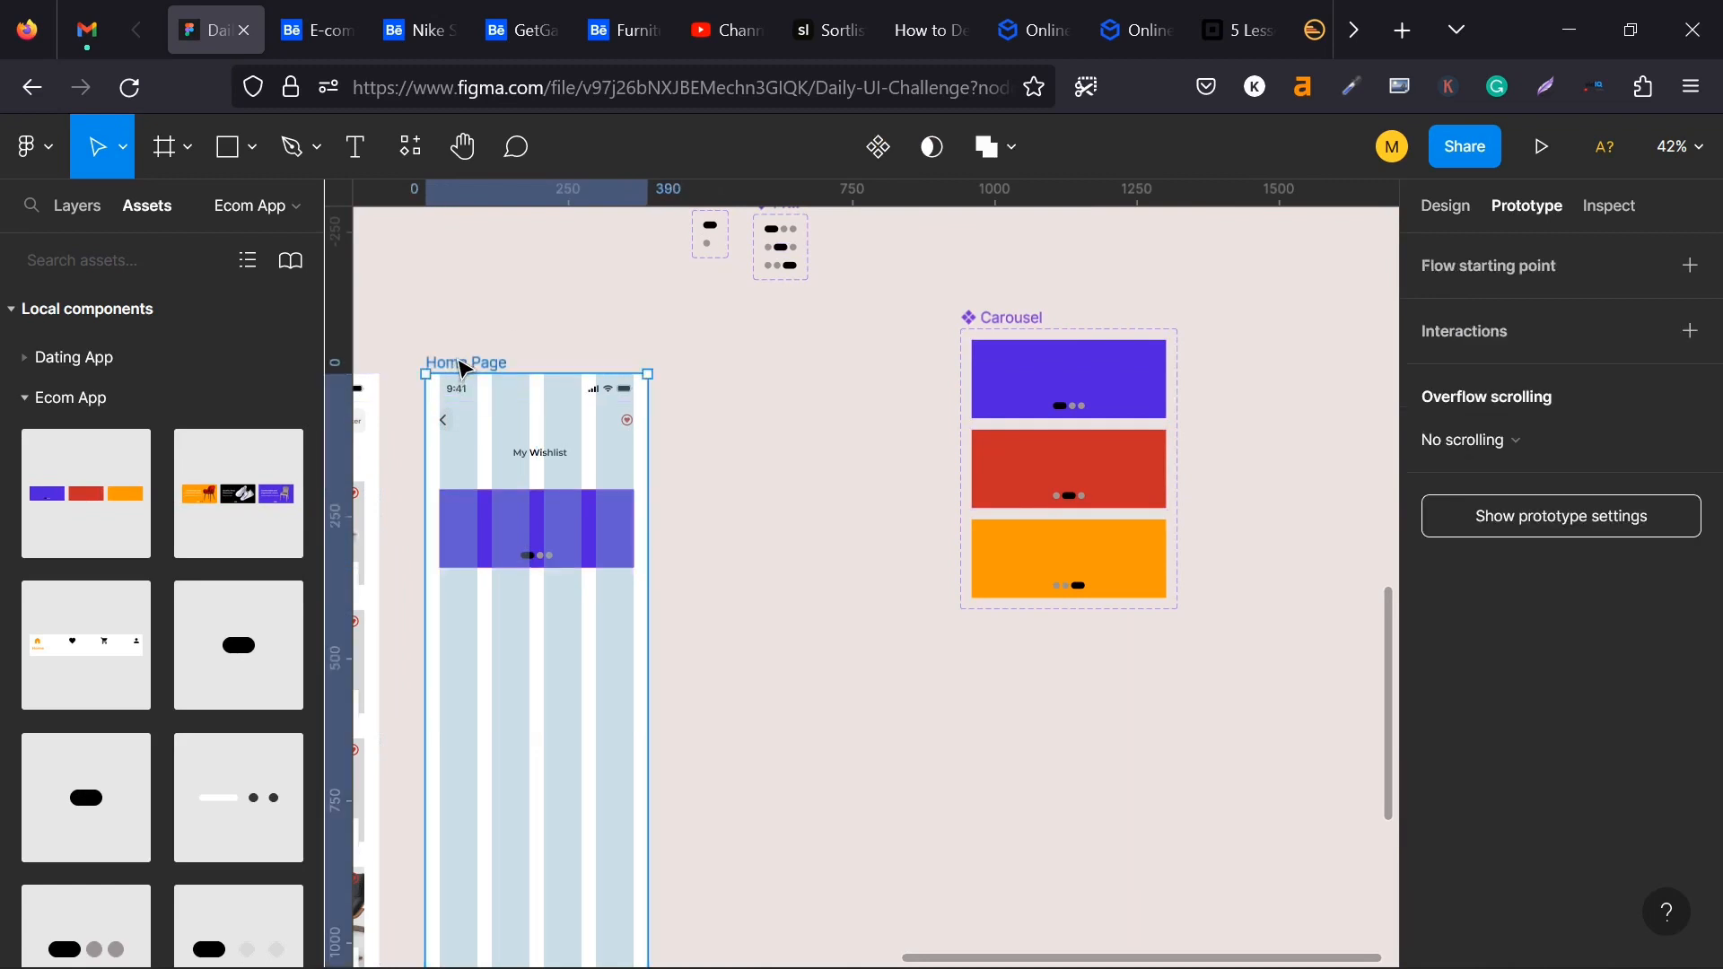
left_click(1550, 162)
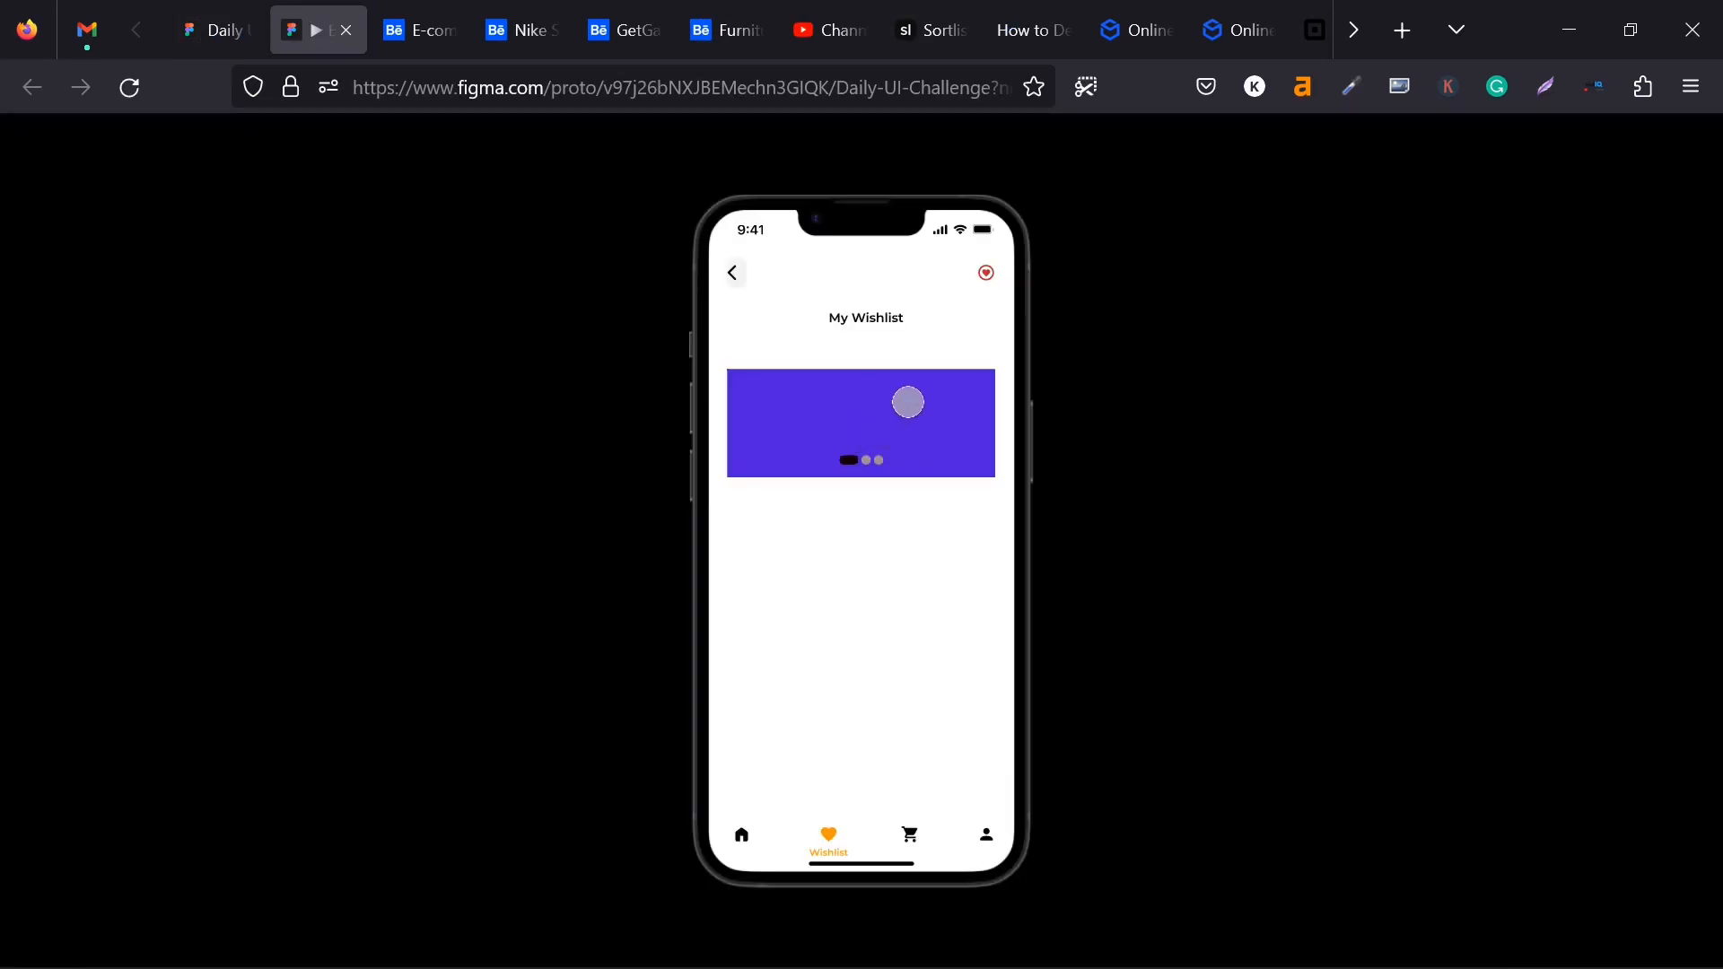
- Test the carousel in the prototype preview by swiping forward through all the cards and back to the first
left_click_drag(917, 402, 634, 348)
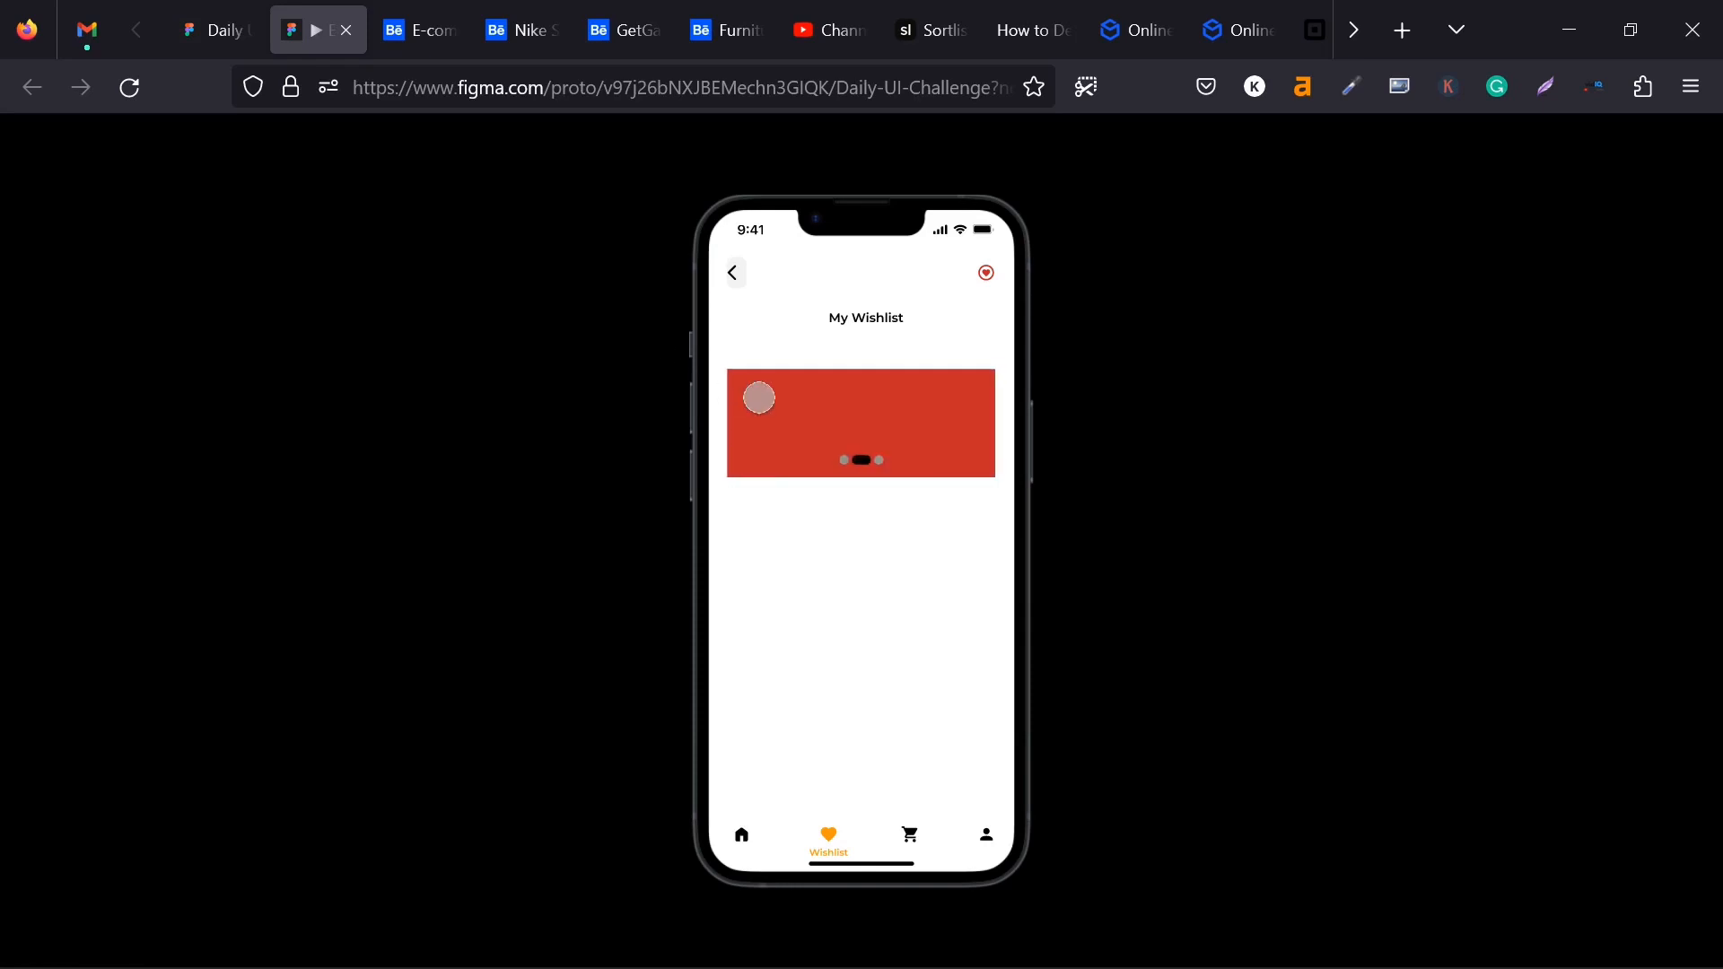
left_click_drag(815, 403, 619, 389)
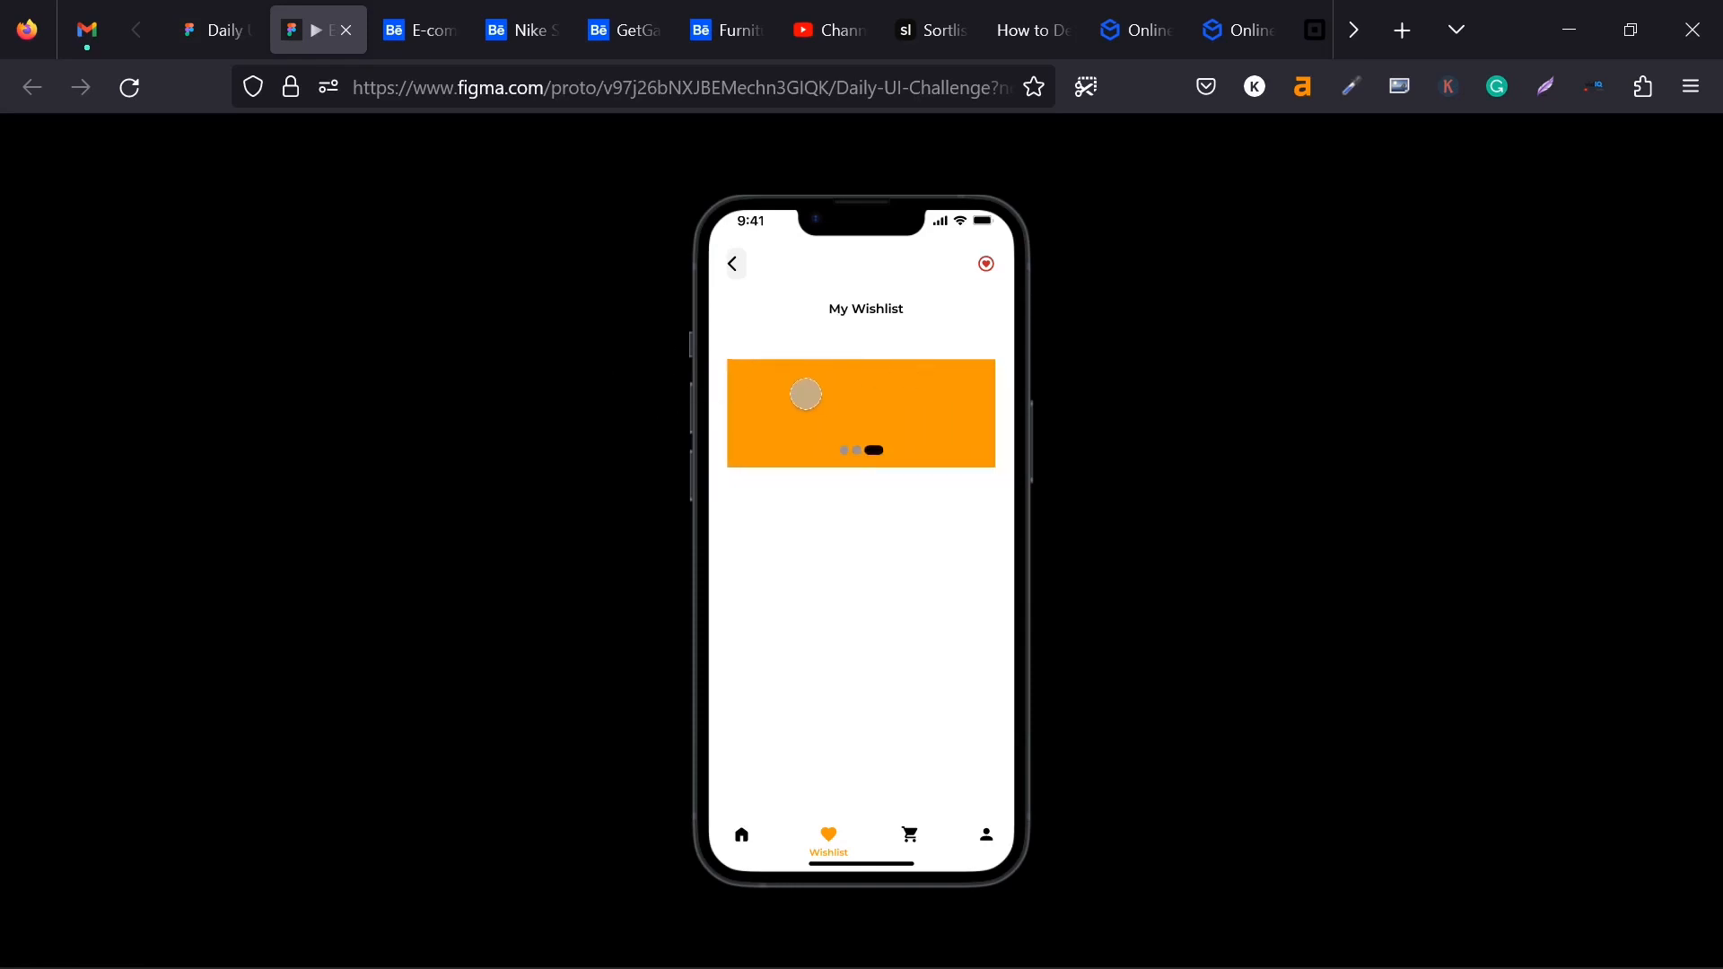
left_click_drag(805, 396, 1026, 389)
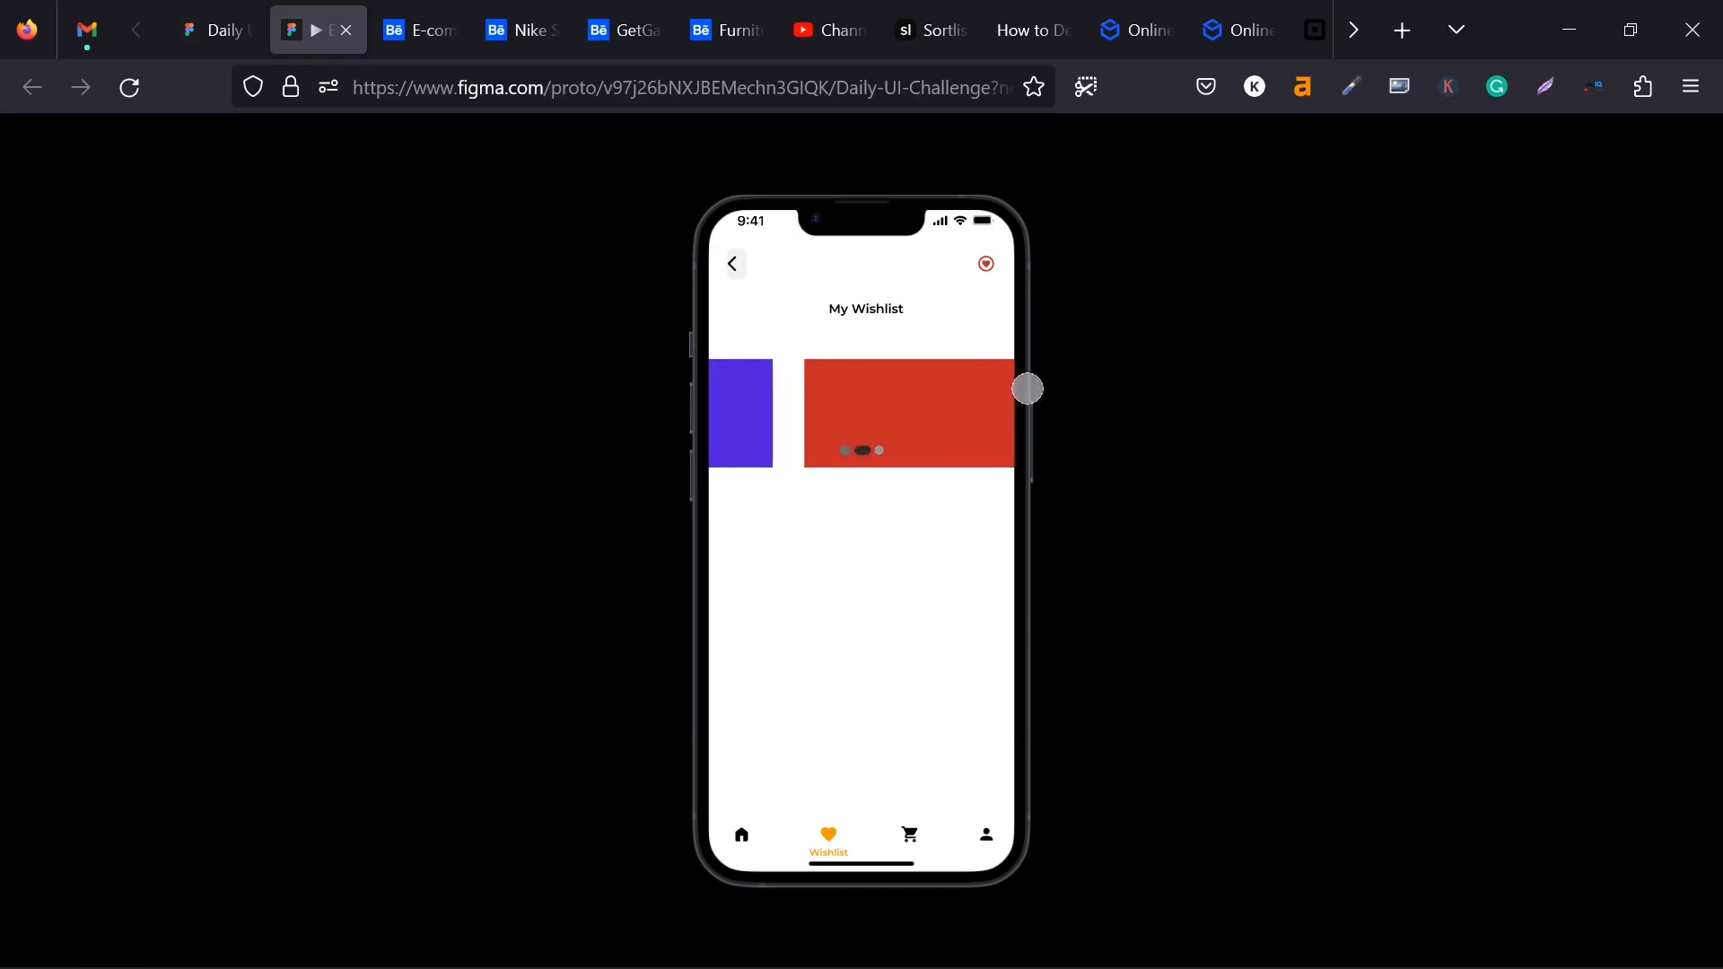
left_click_drag(808, 369, 1031, 358)
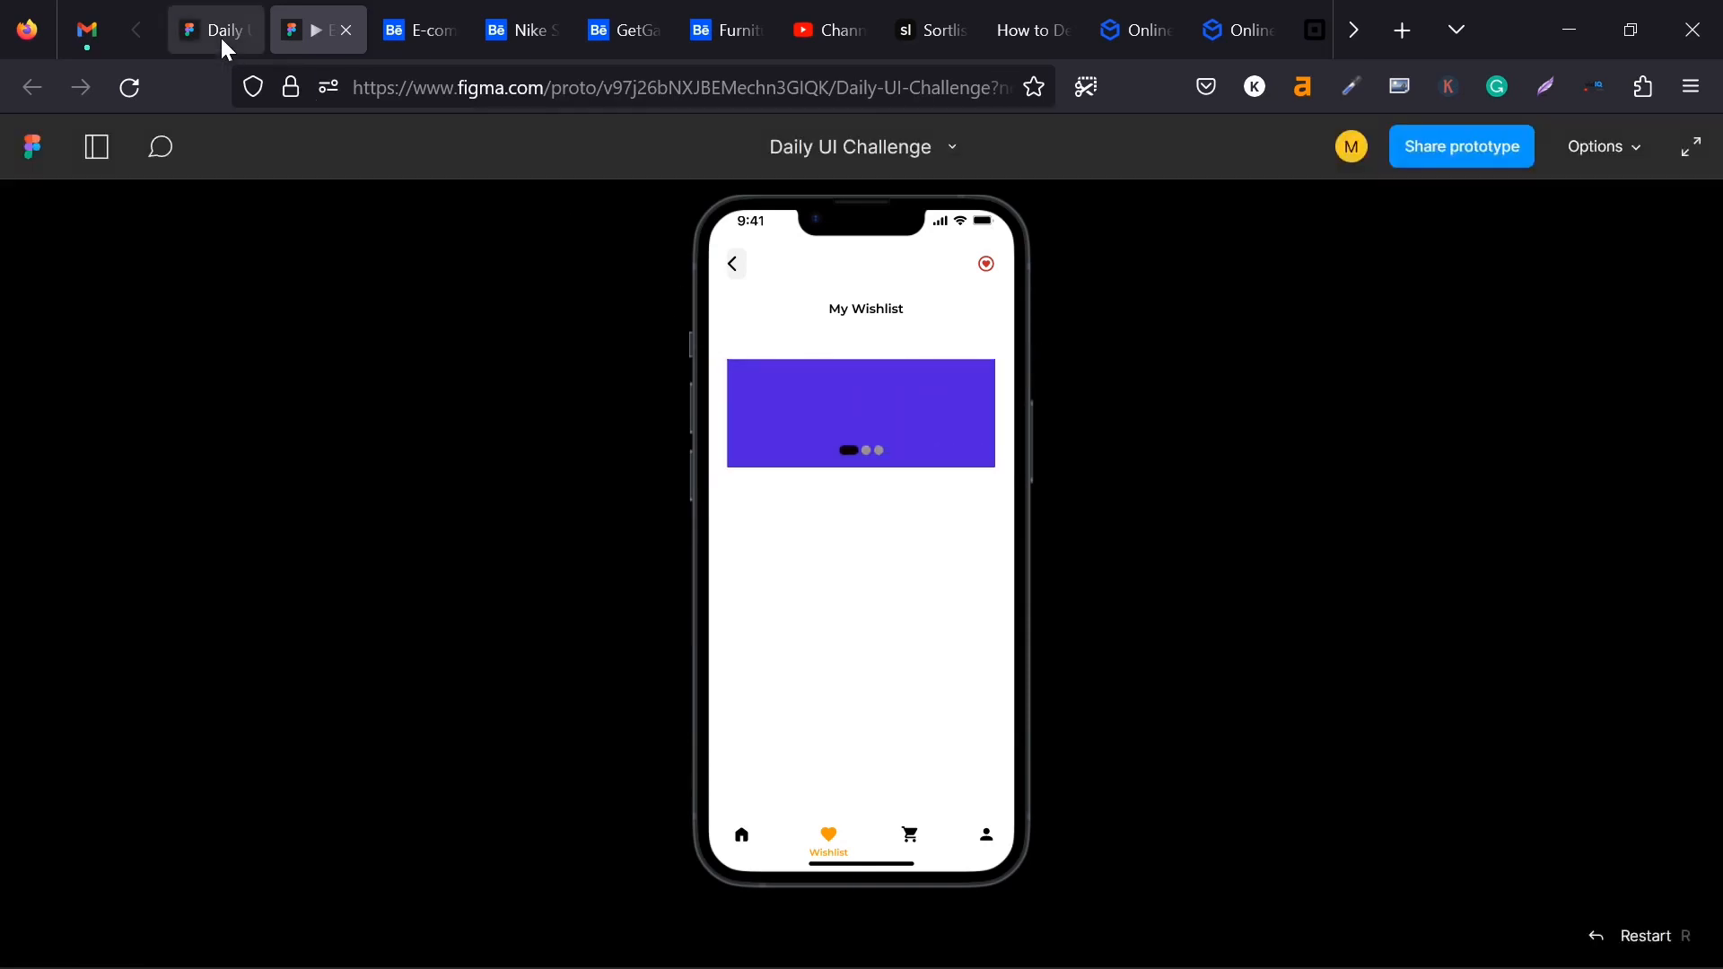
- Return to the Daily UI Challenge design file and turn off content clipping for the Carousel component set
left_click(217, 31)
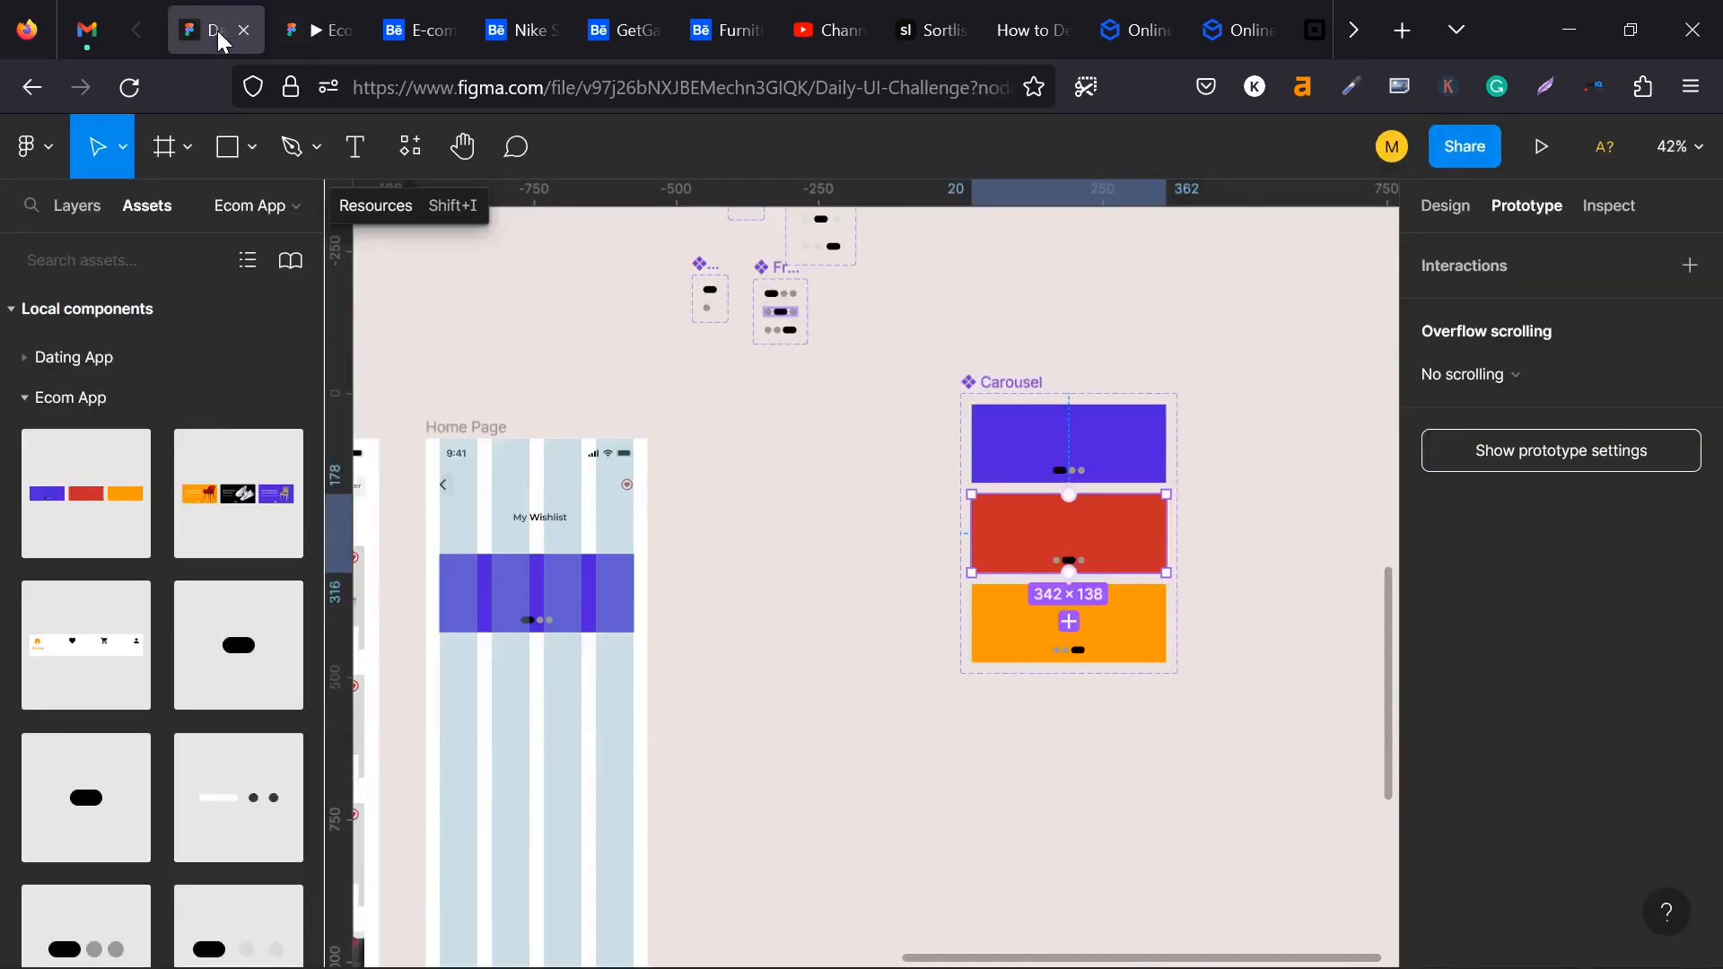
left_click(1035, 441)
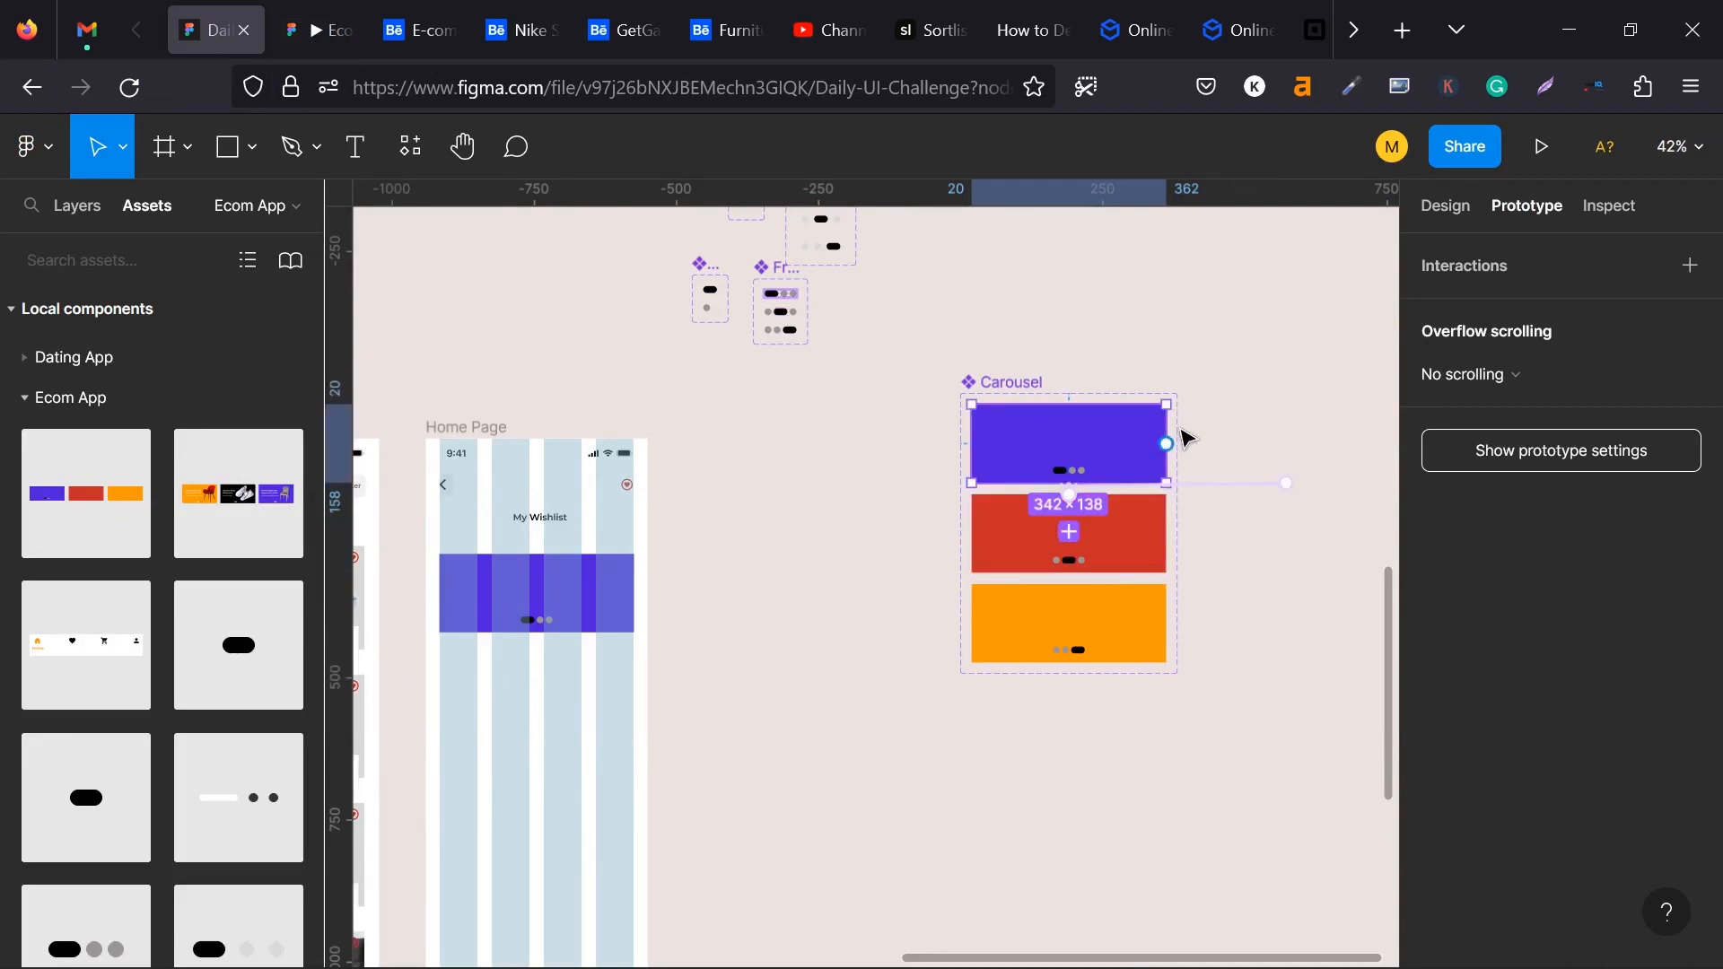
left_click(1445, 205)
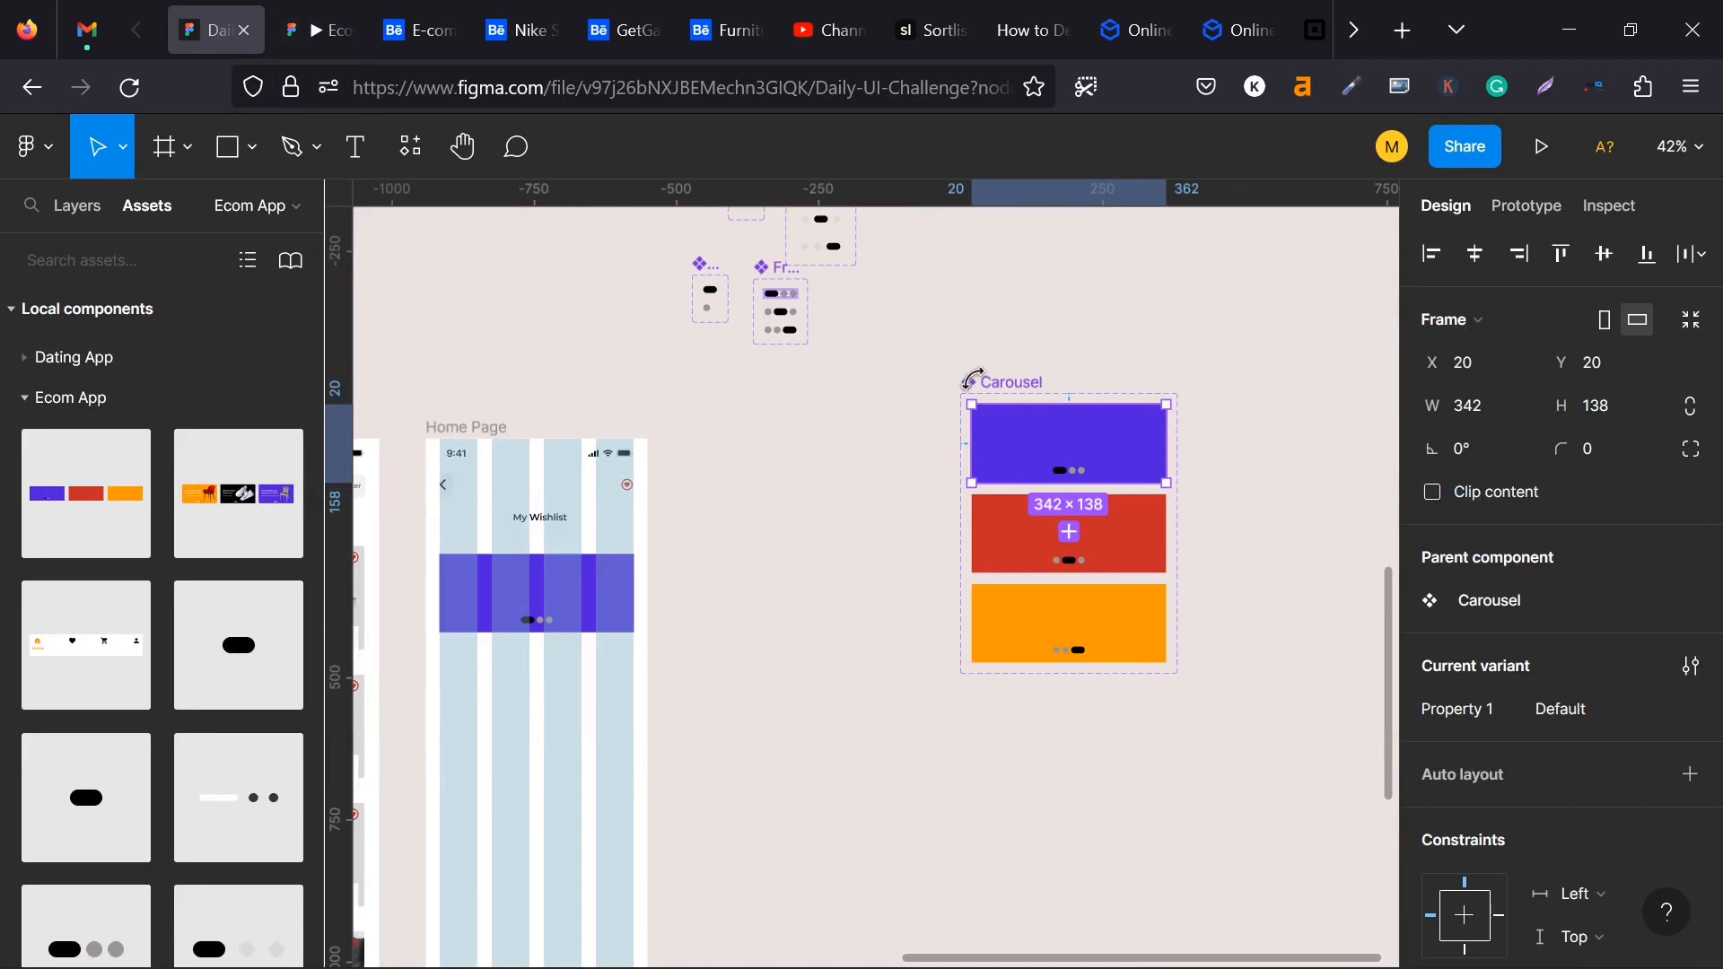
left_click(1012, 386)
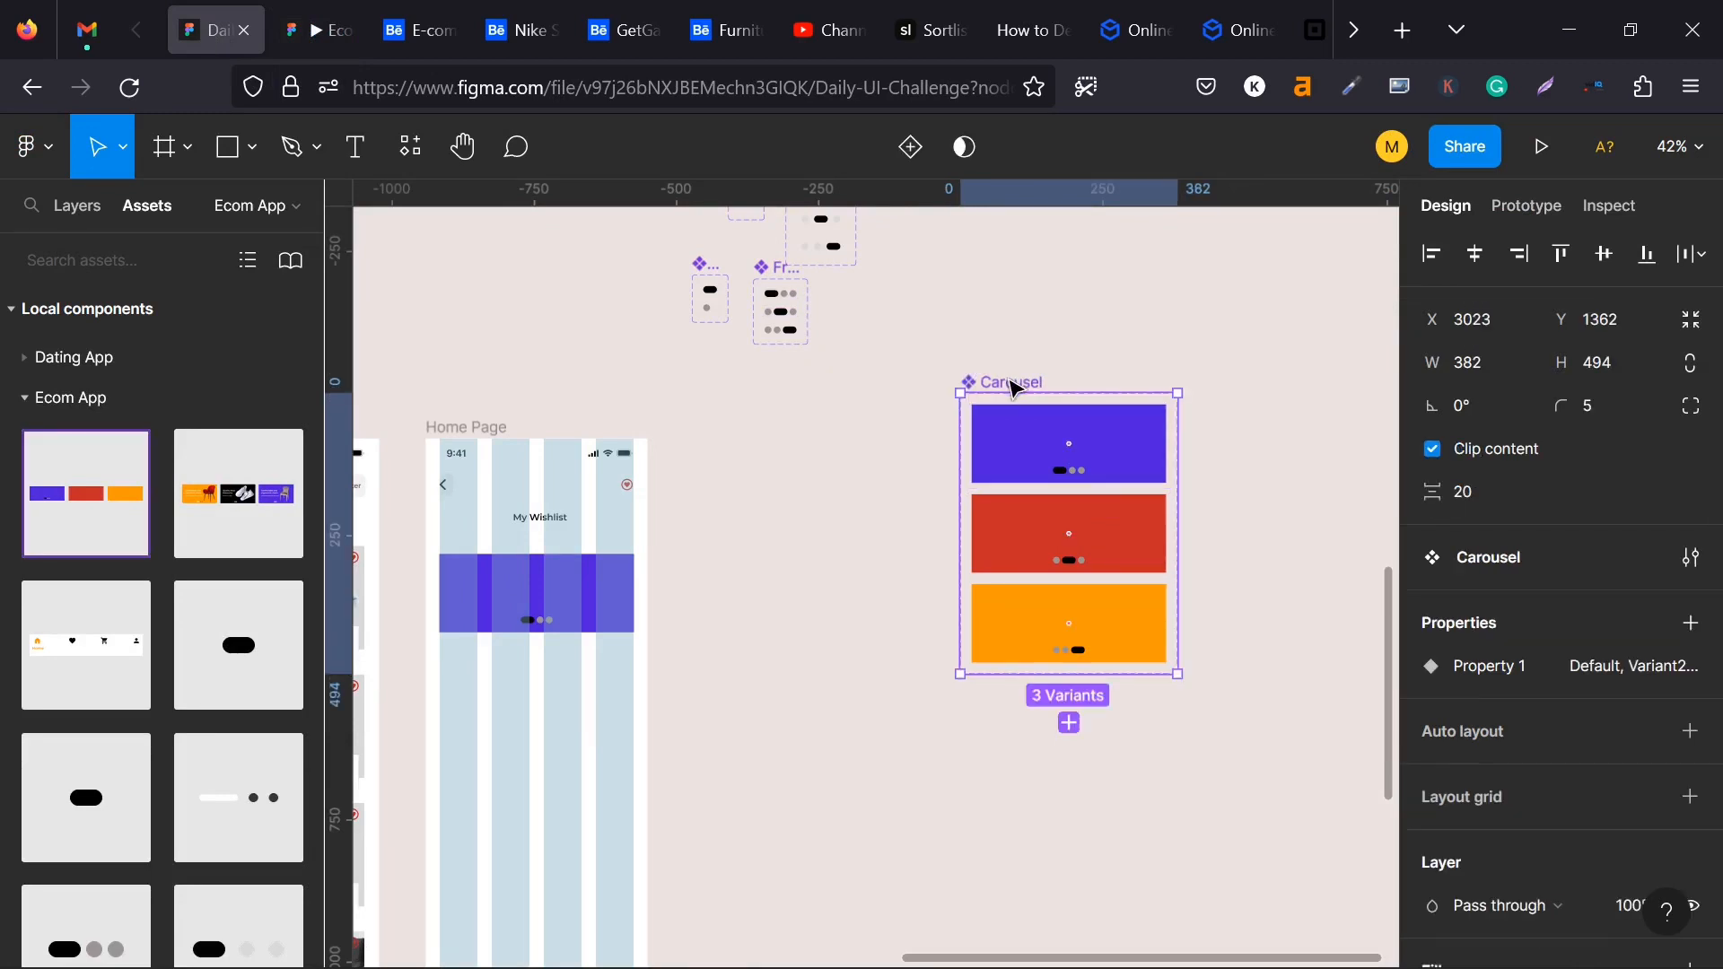
left_click(1434, 448)
- Examine the Default, Variant2 and Variant3 carousel variants and their nested frames on the canvas and in the layer structure
scroll(1029, 412, "down", 1)
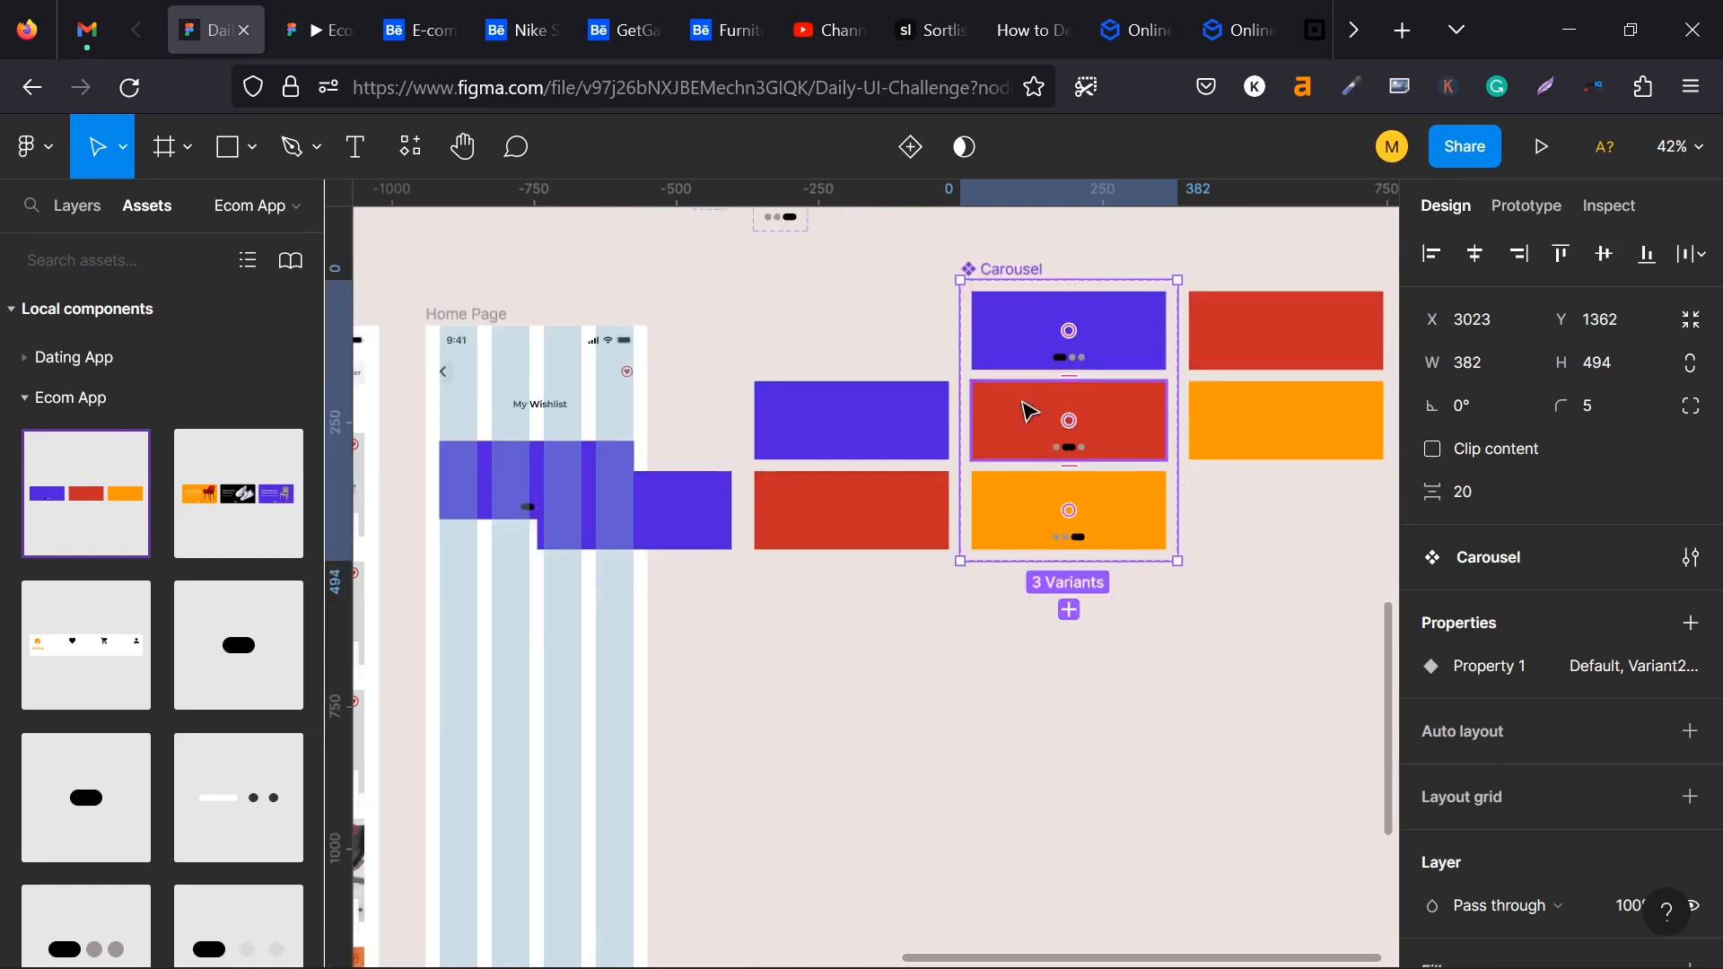
scroll(1029, 412, "down", 1)
scroll(1029, 412, "down", 1)
left_click(1020, 354)
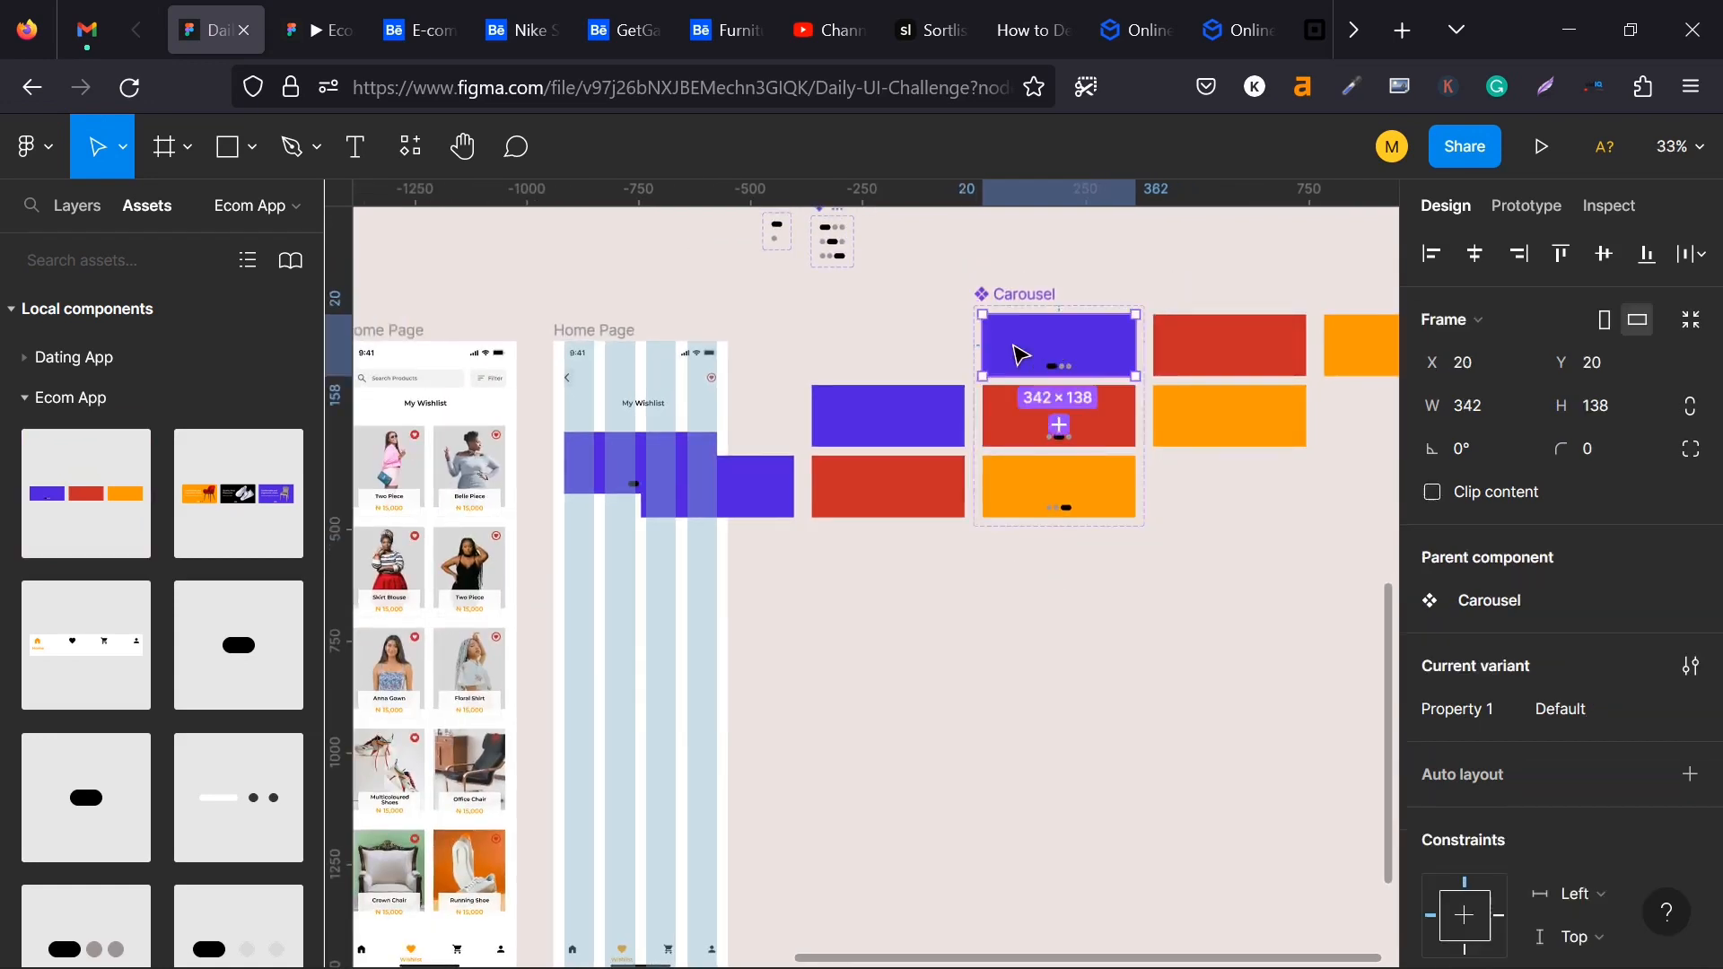
left_click(1018, 420)
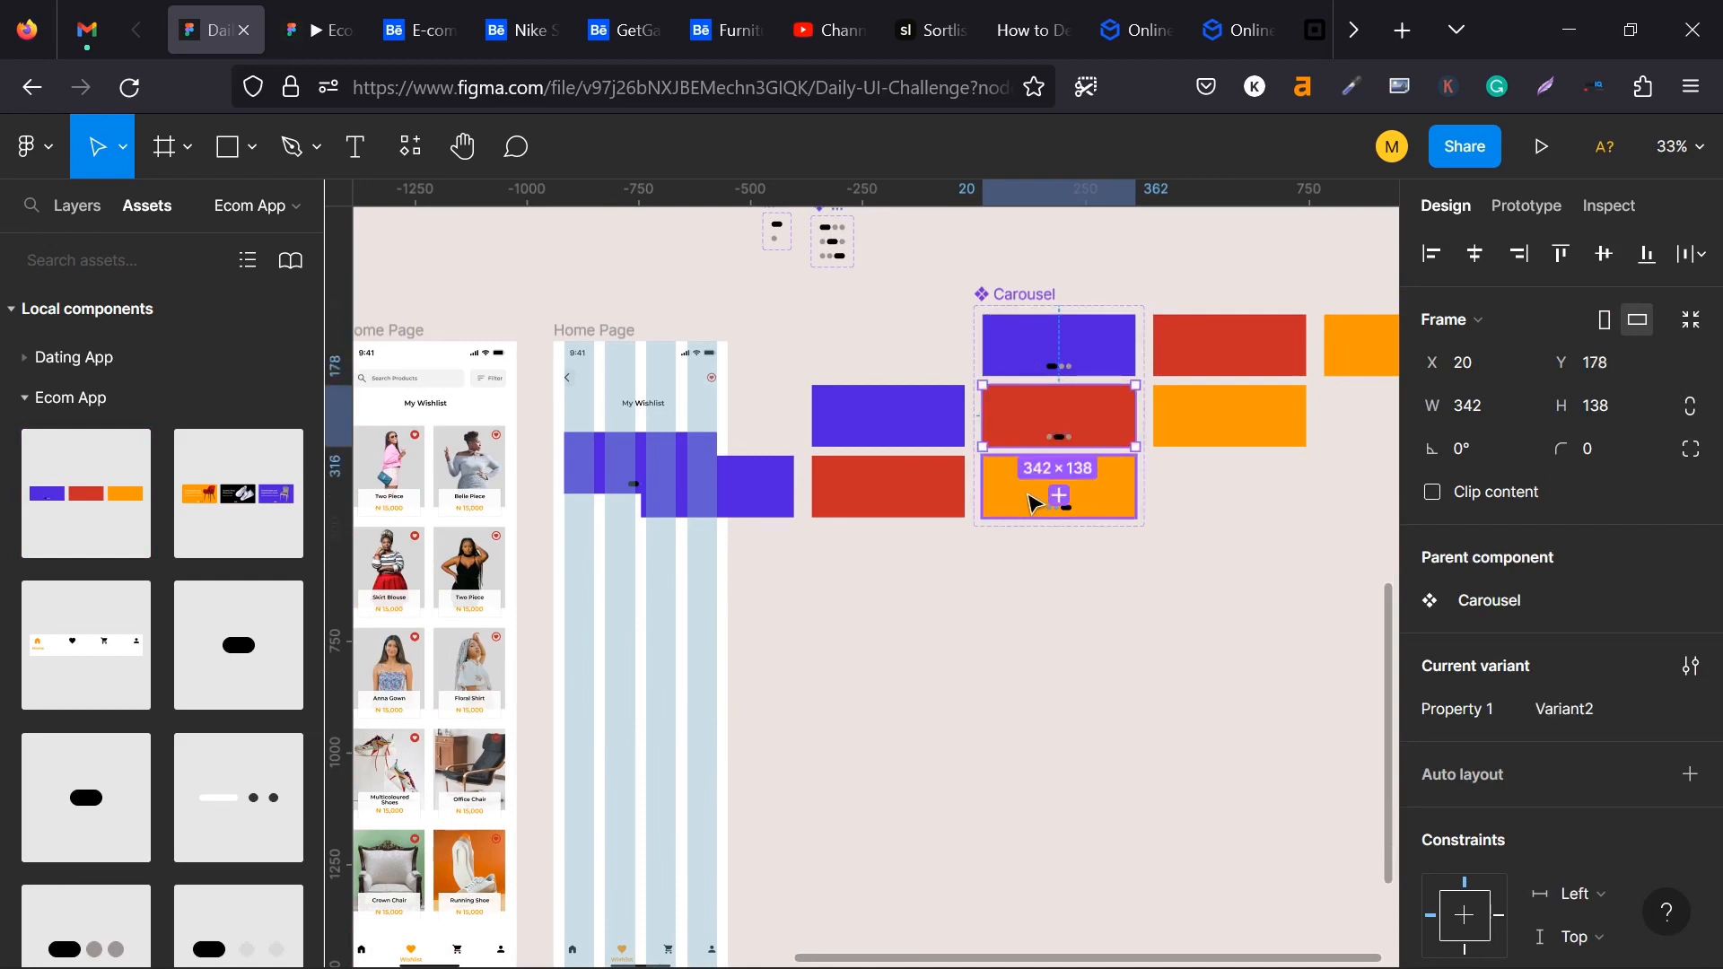
left_click(1032, 501)
left_click(1028, 413)
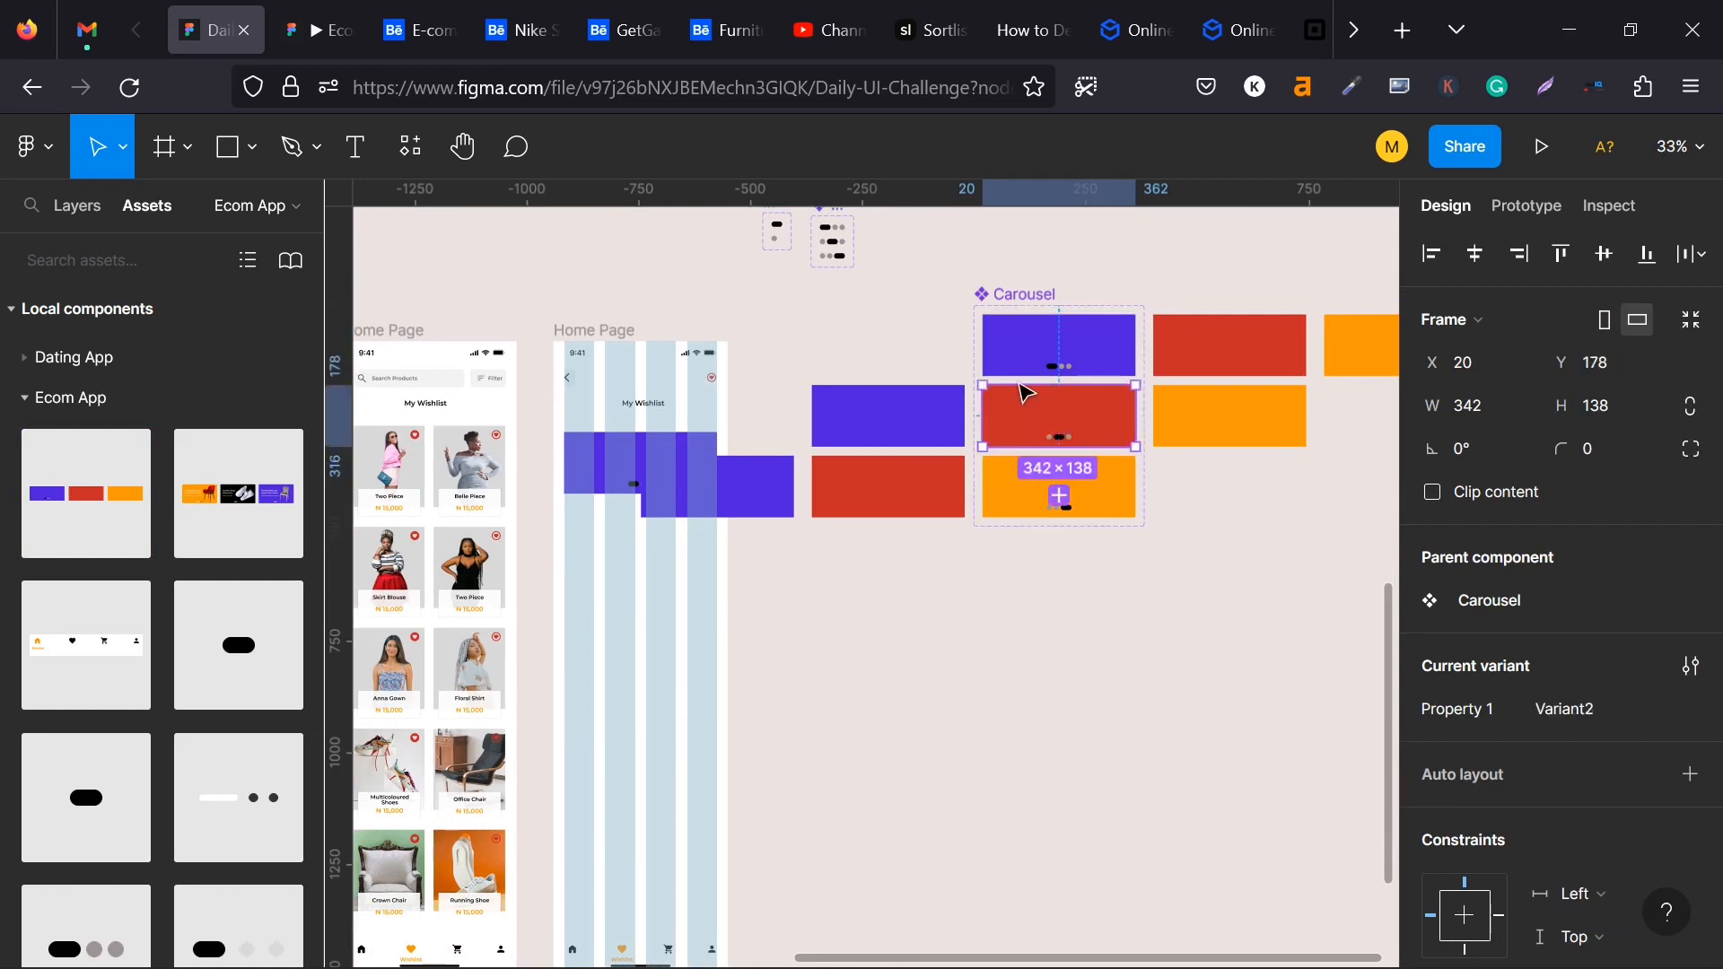
left_click(72, 201)
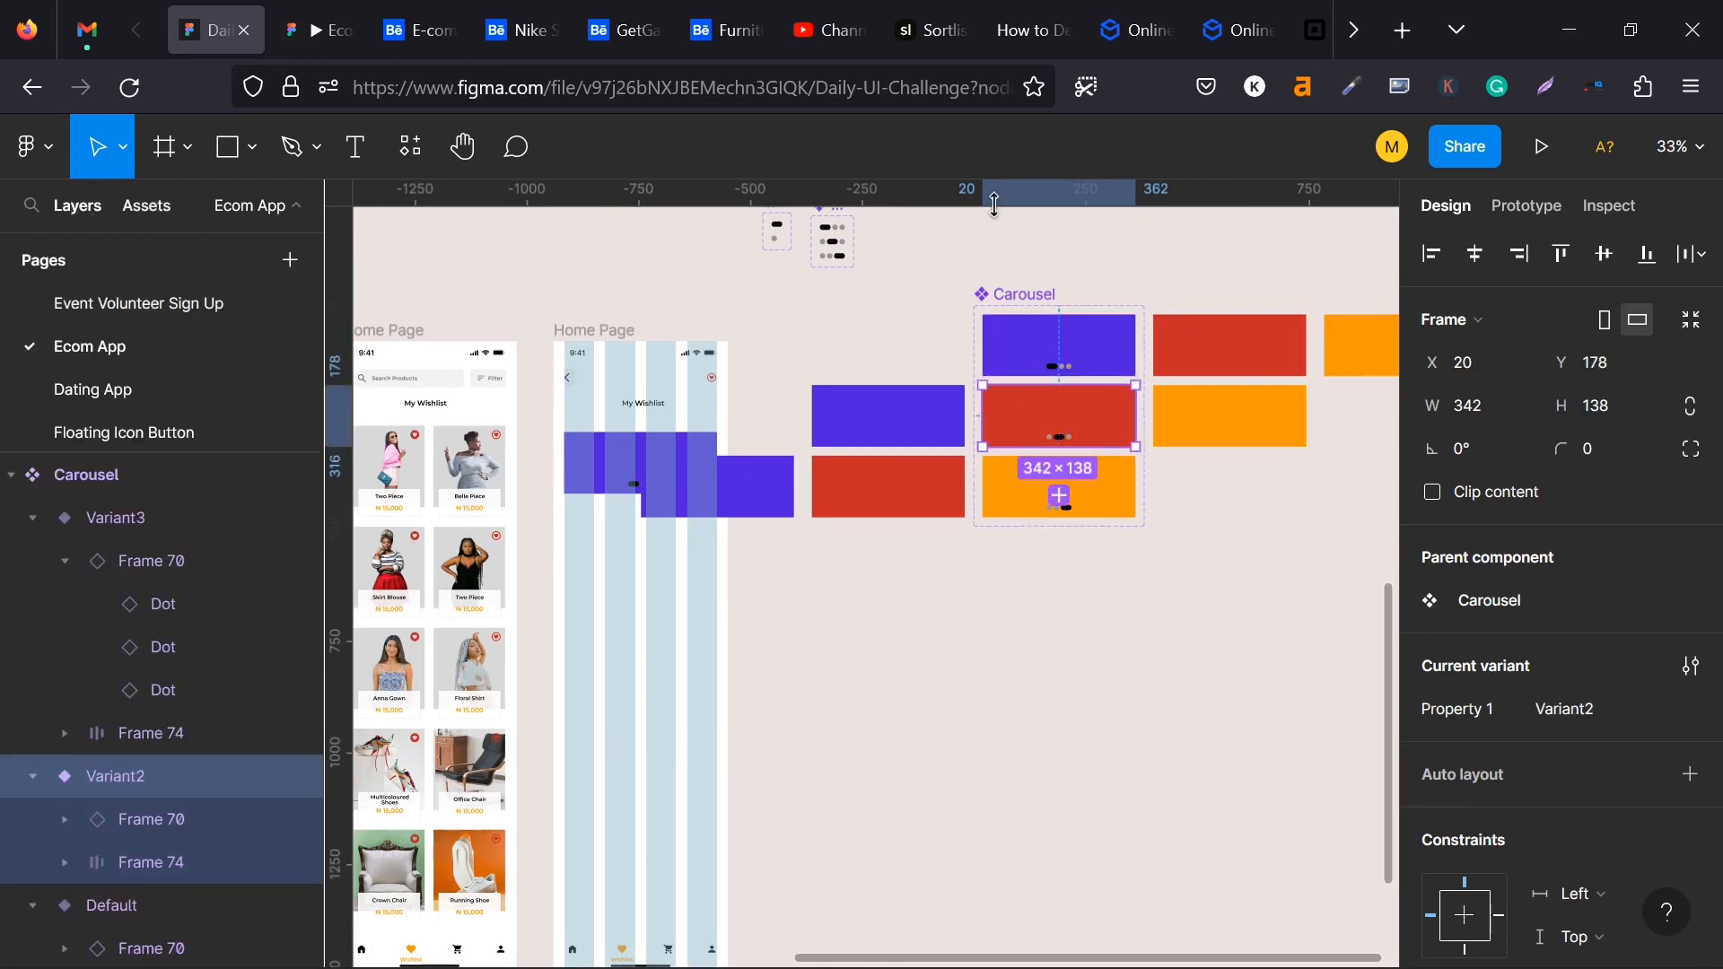
left_click(1041, 368)
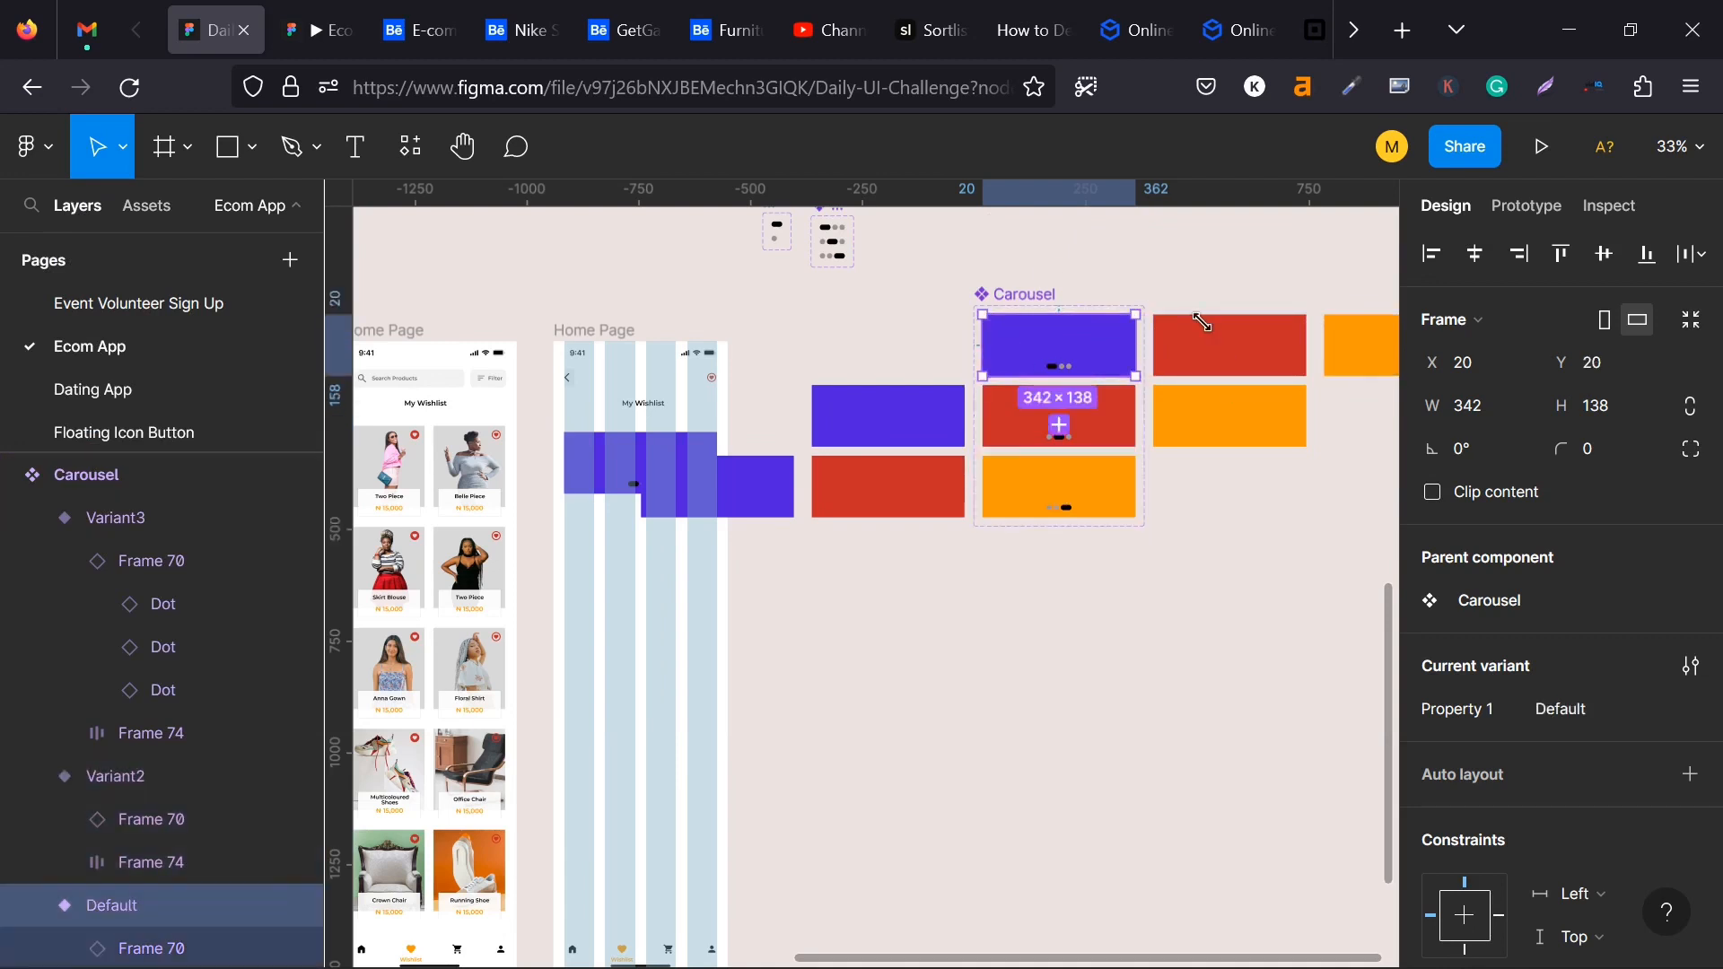
left_click(1248, 350)
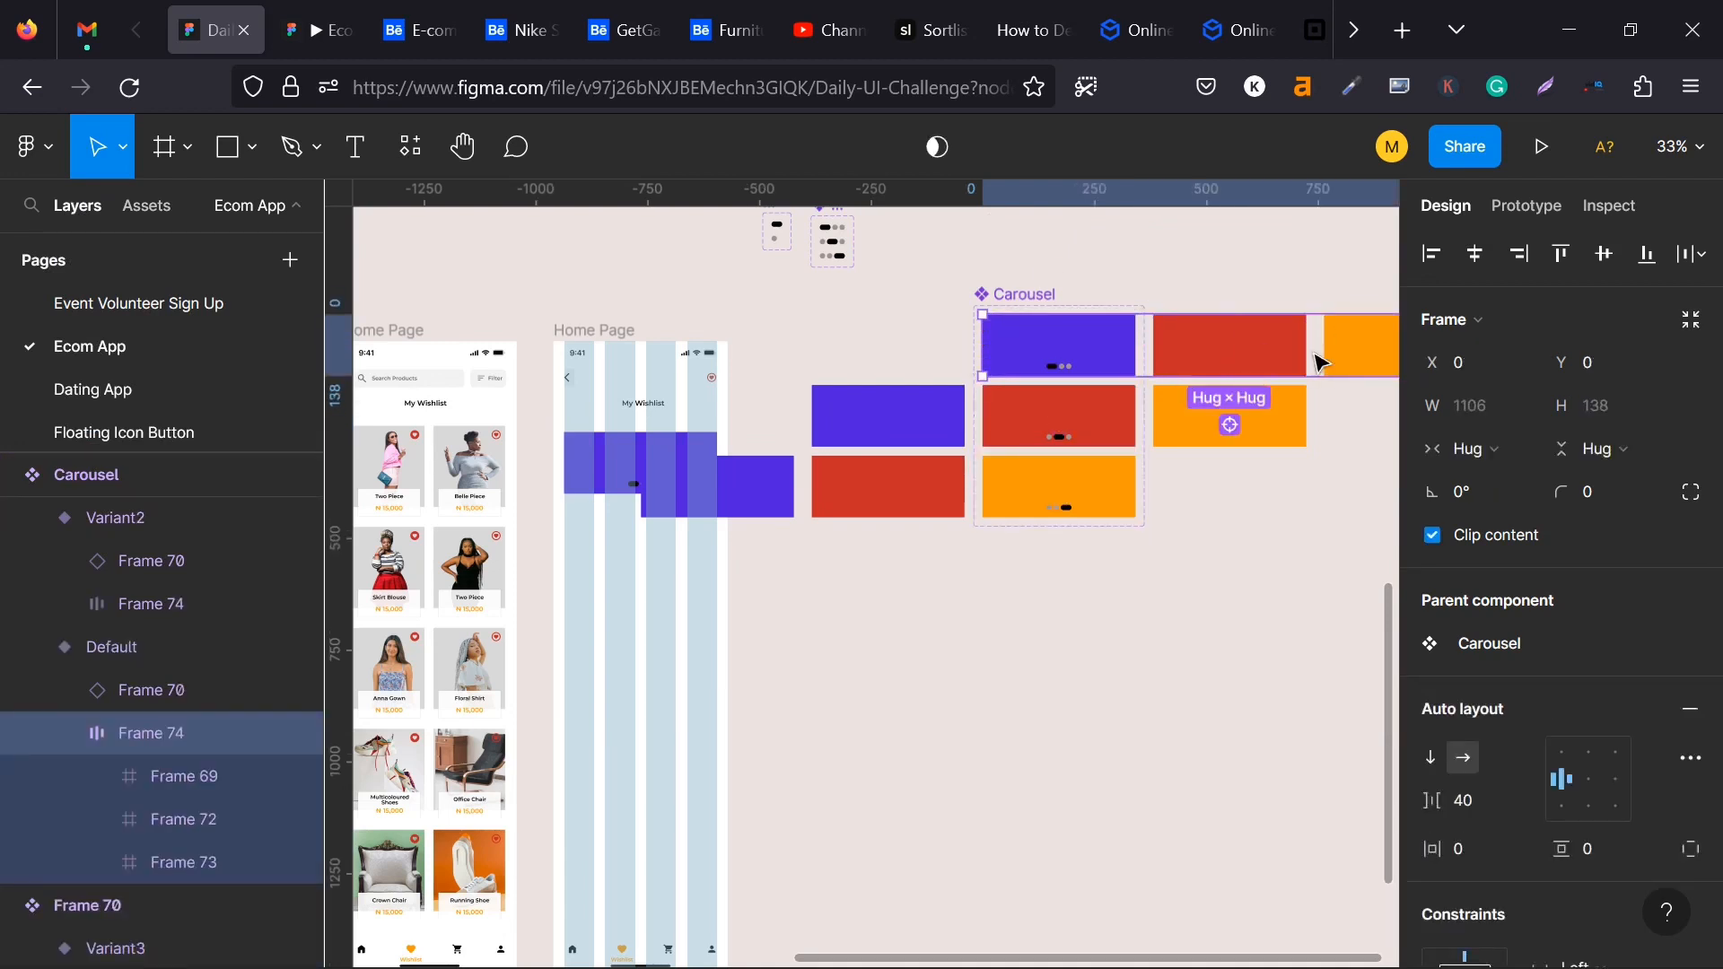
left_click(1066, 349)
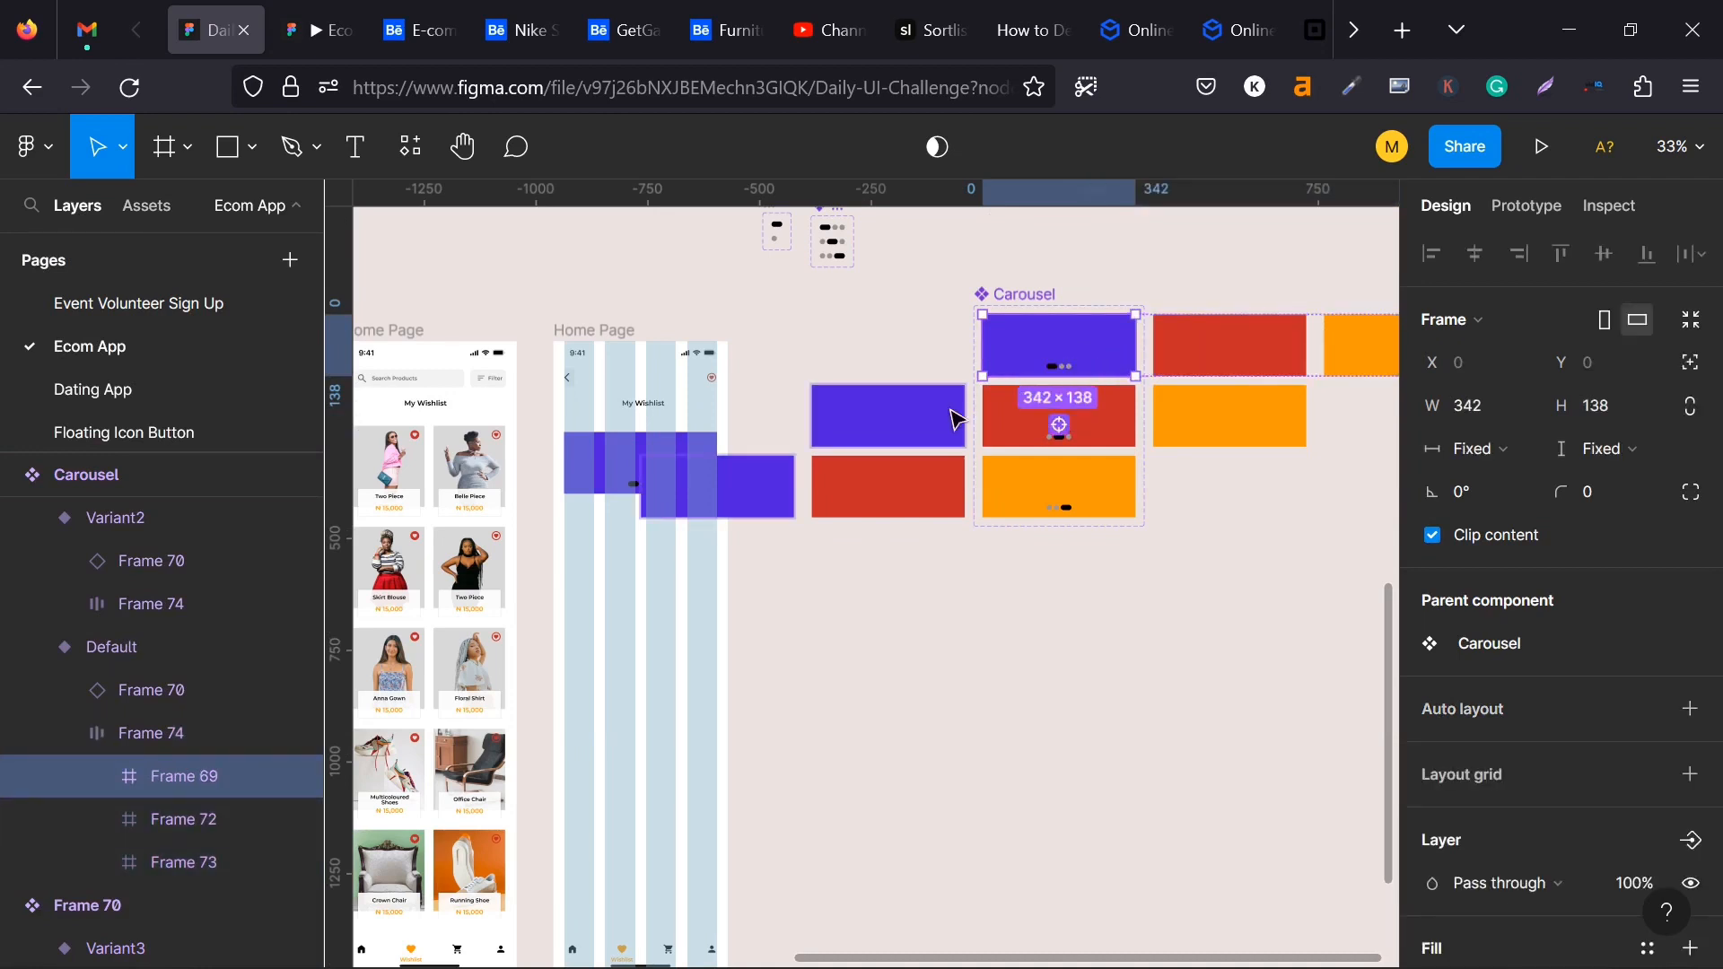
left_click(998, 420)
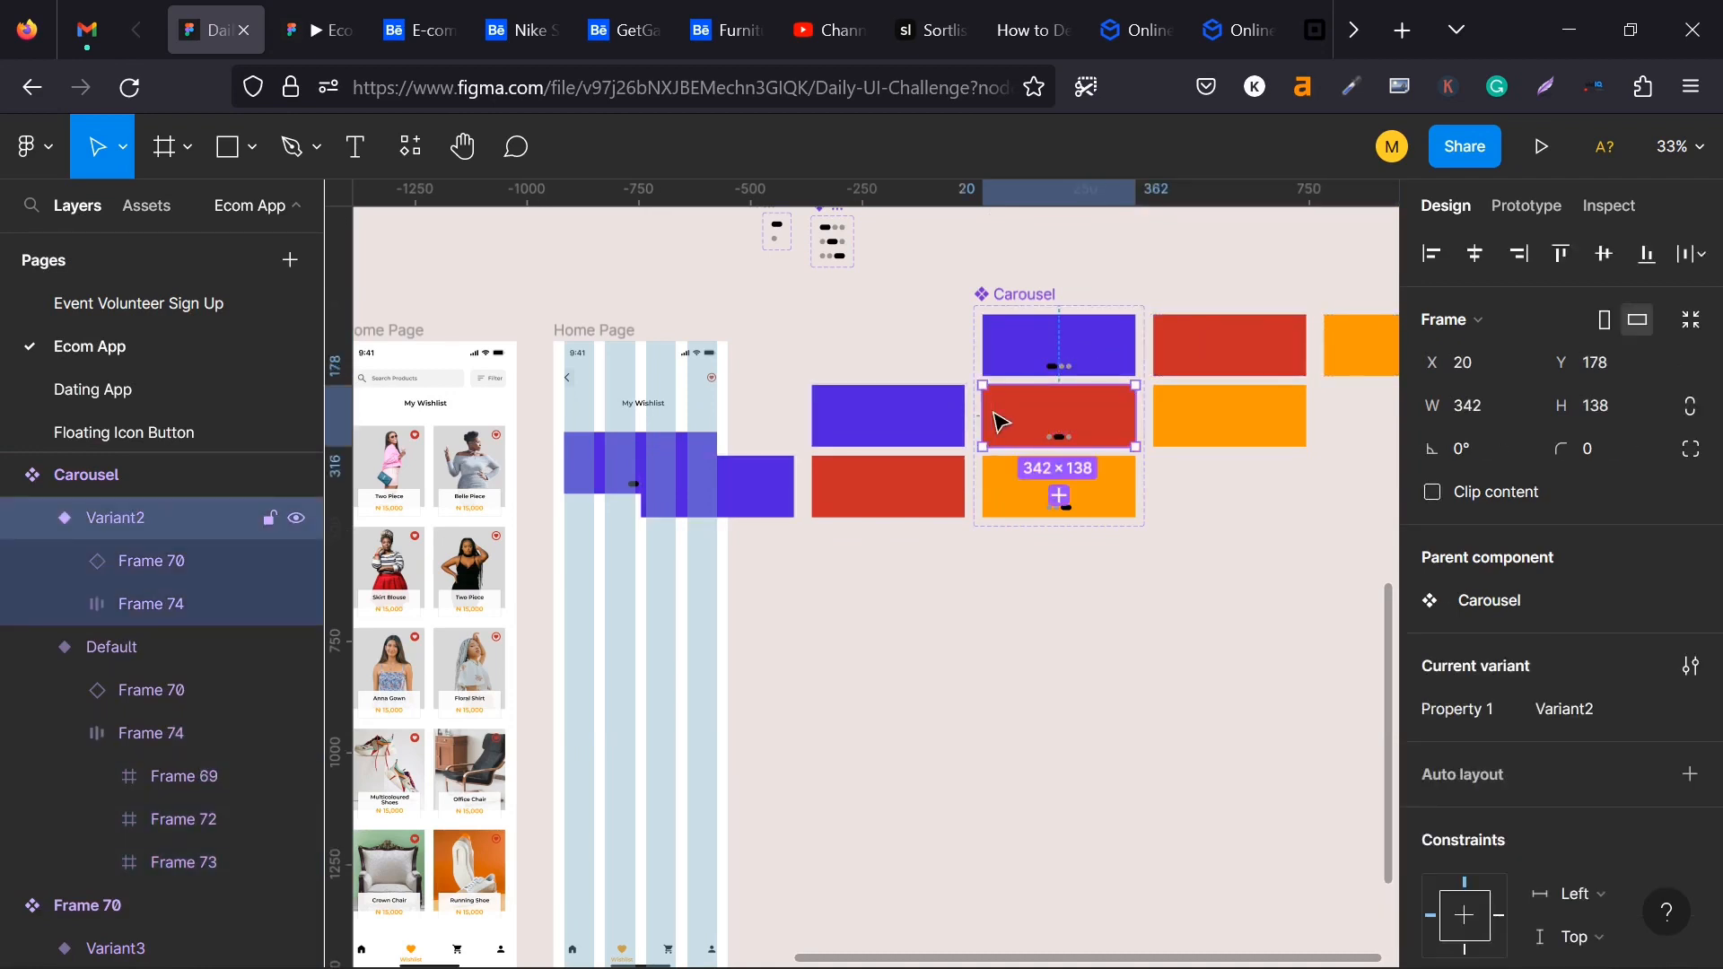
- Remove the drag interaction to Variant2 from the Default variant's inner card row
left_click(1196, 357)
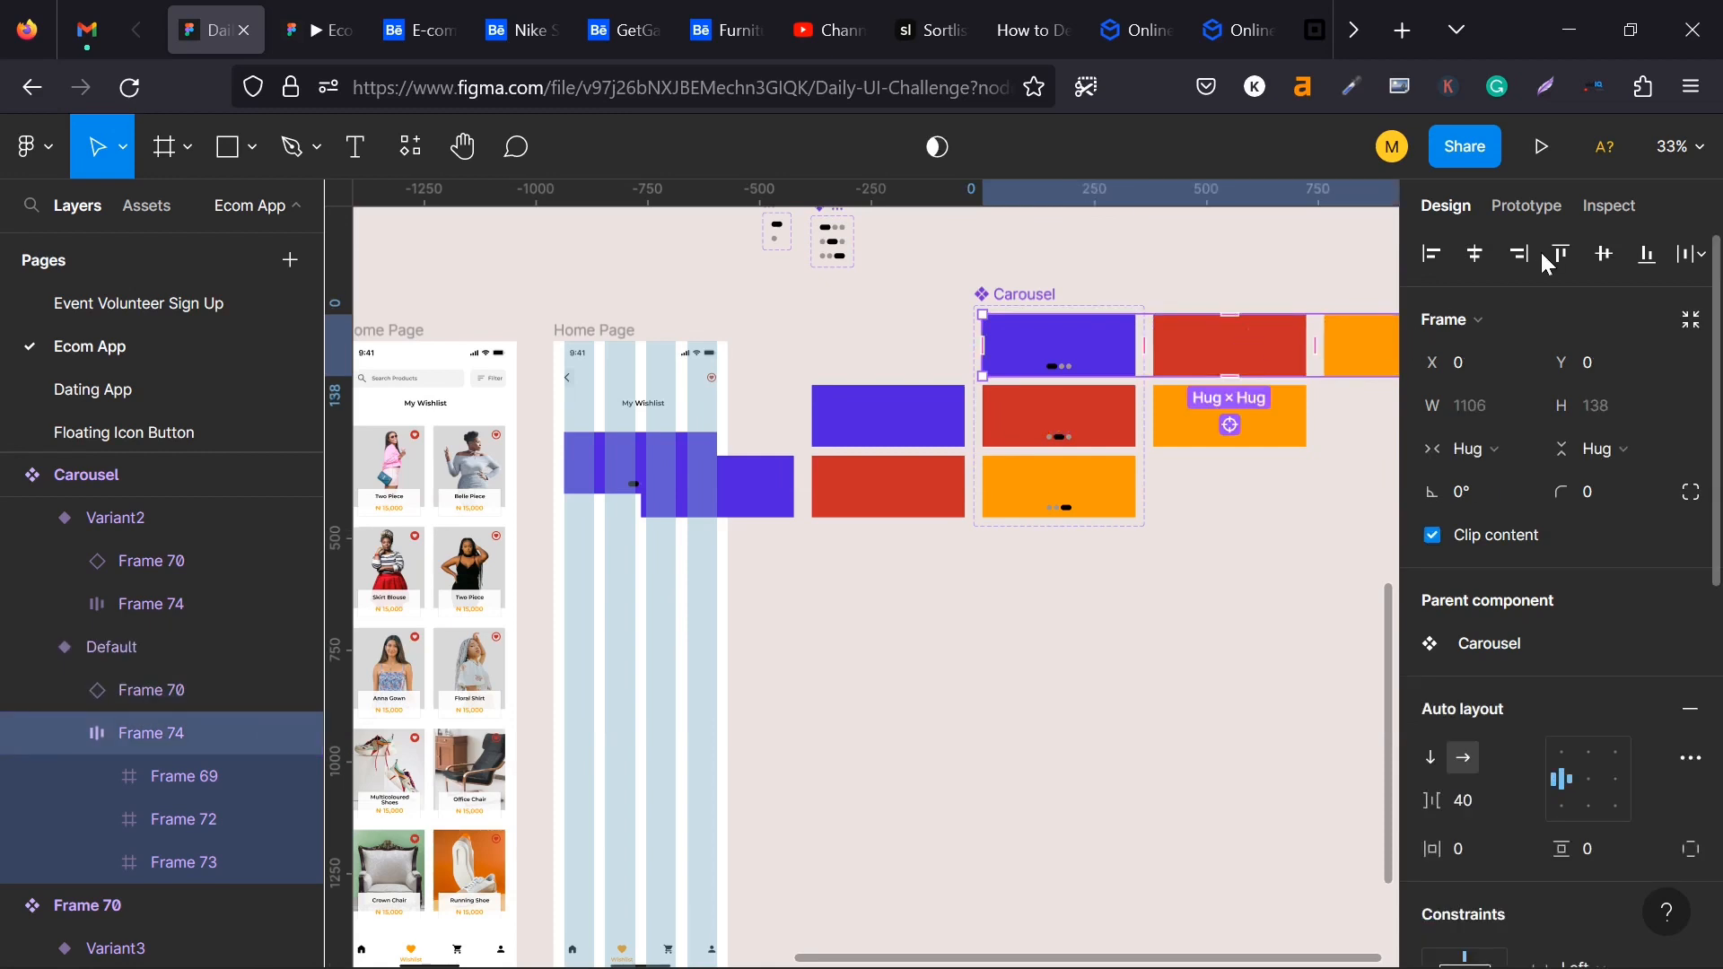
left_click(1526, 206)
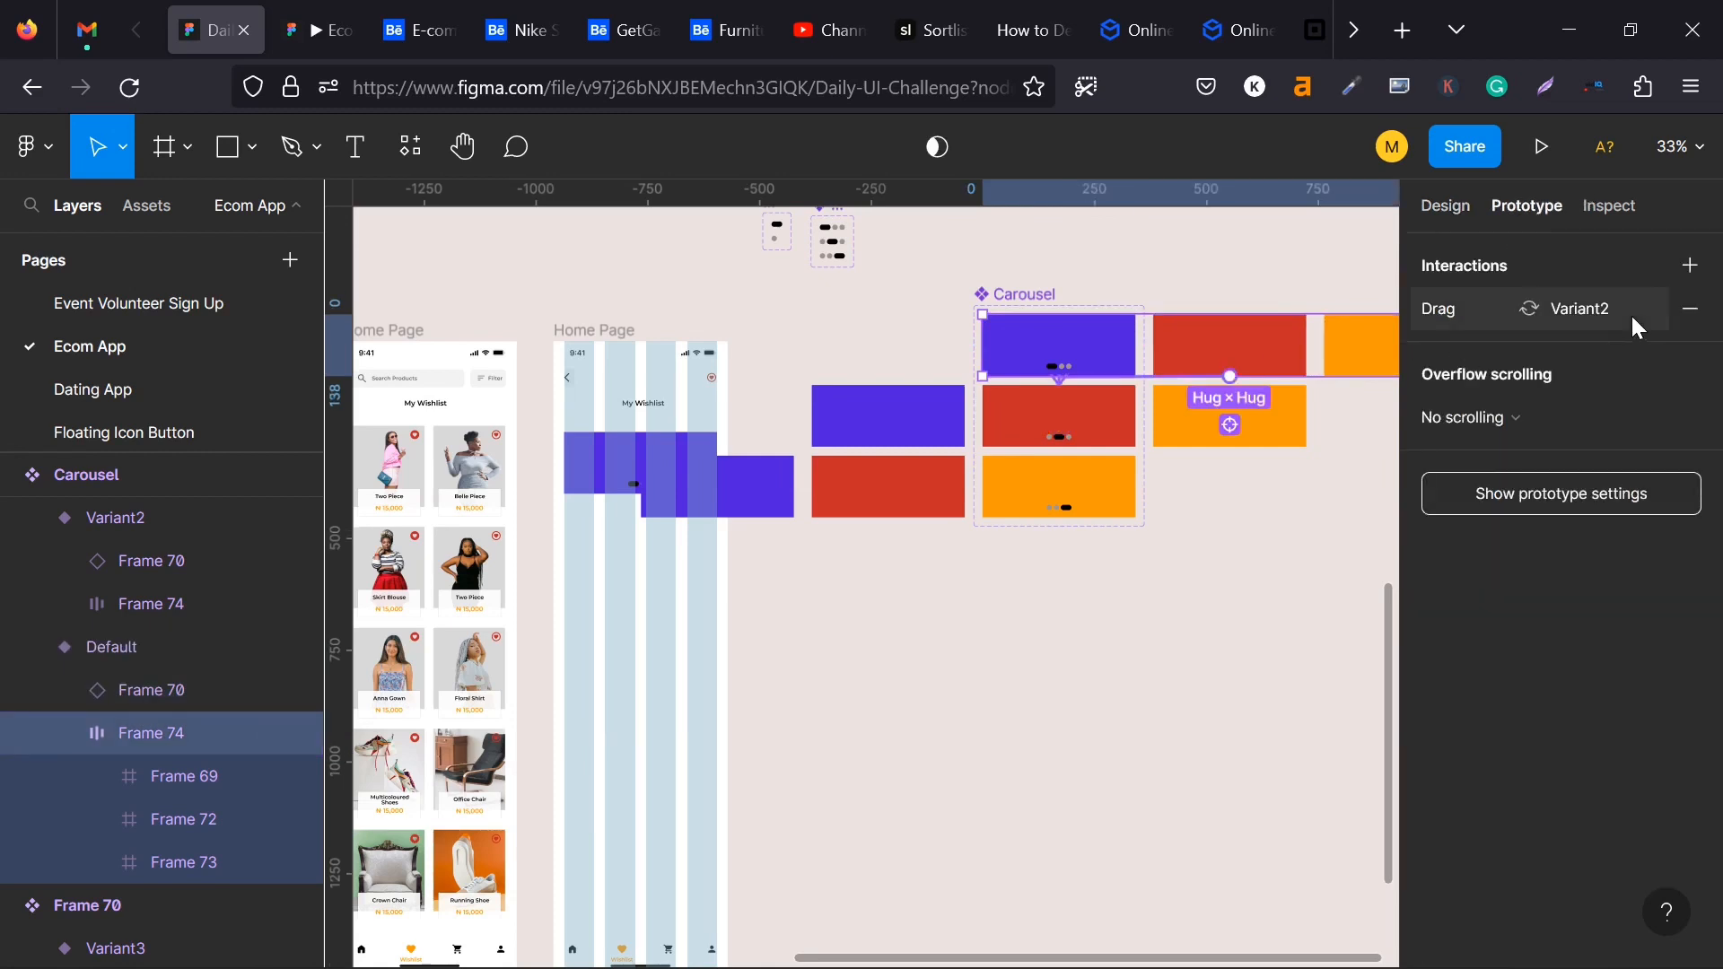
left_click(1690, 314)
- Remove both drag interactions, to Default and to Variant3, from Variant2's inner card row
left_click(1088, 406)
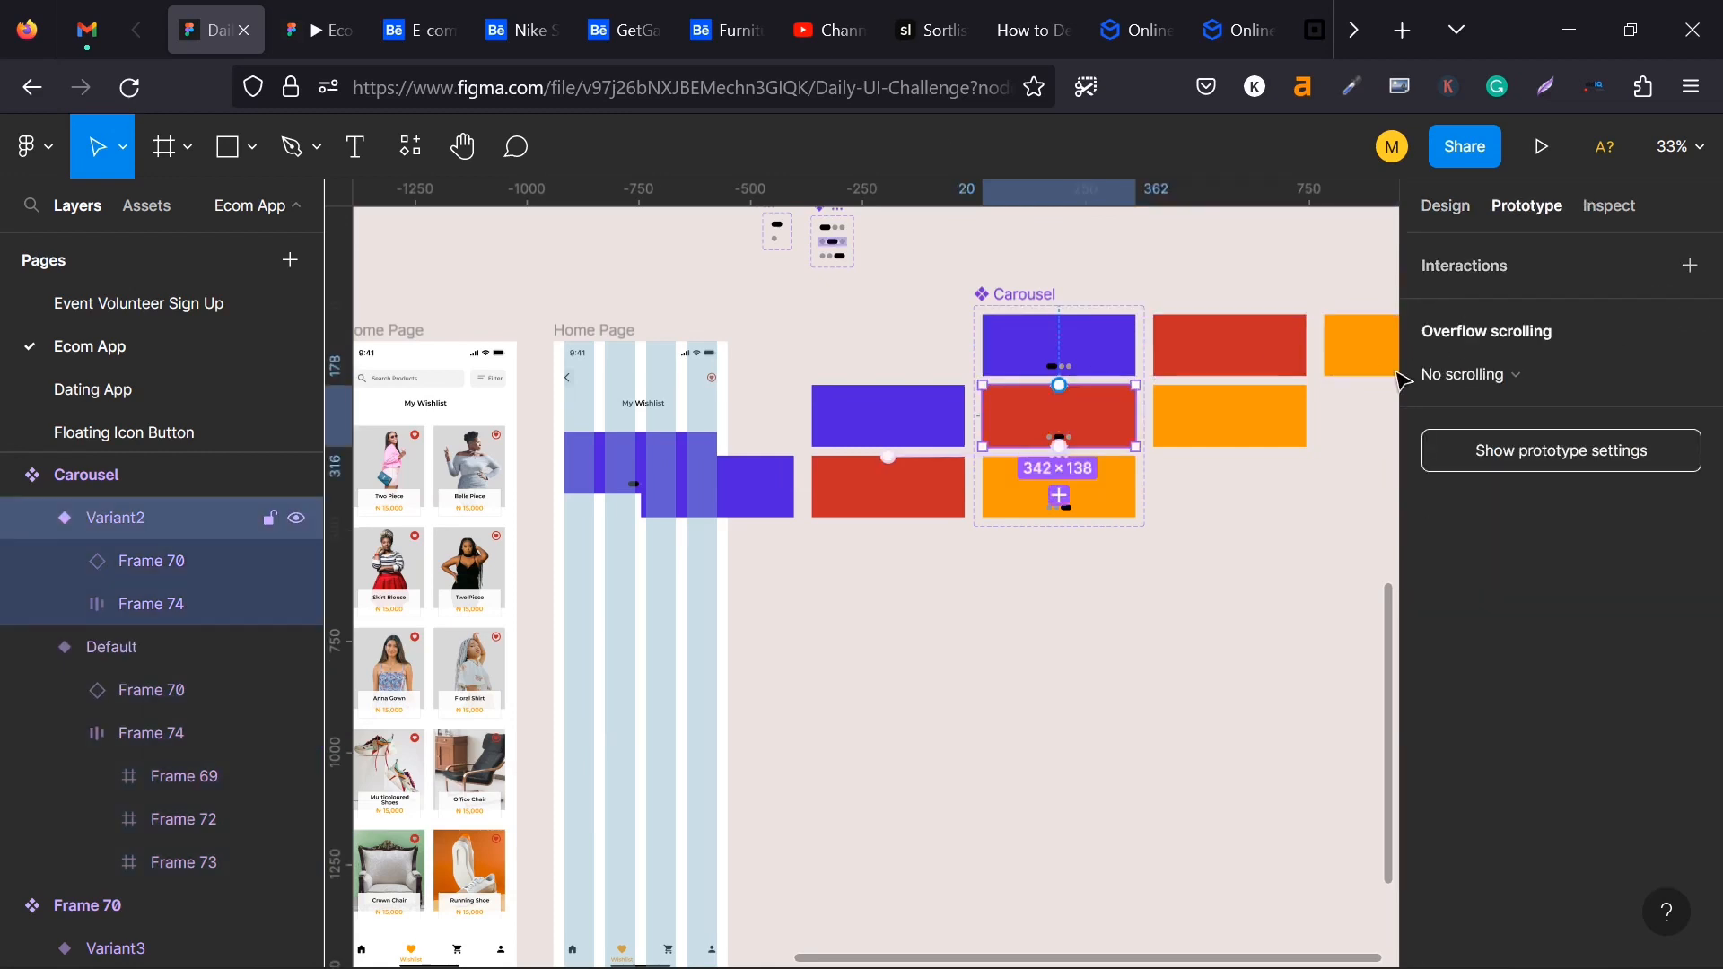
left_click(839, 442)
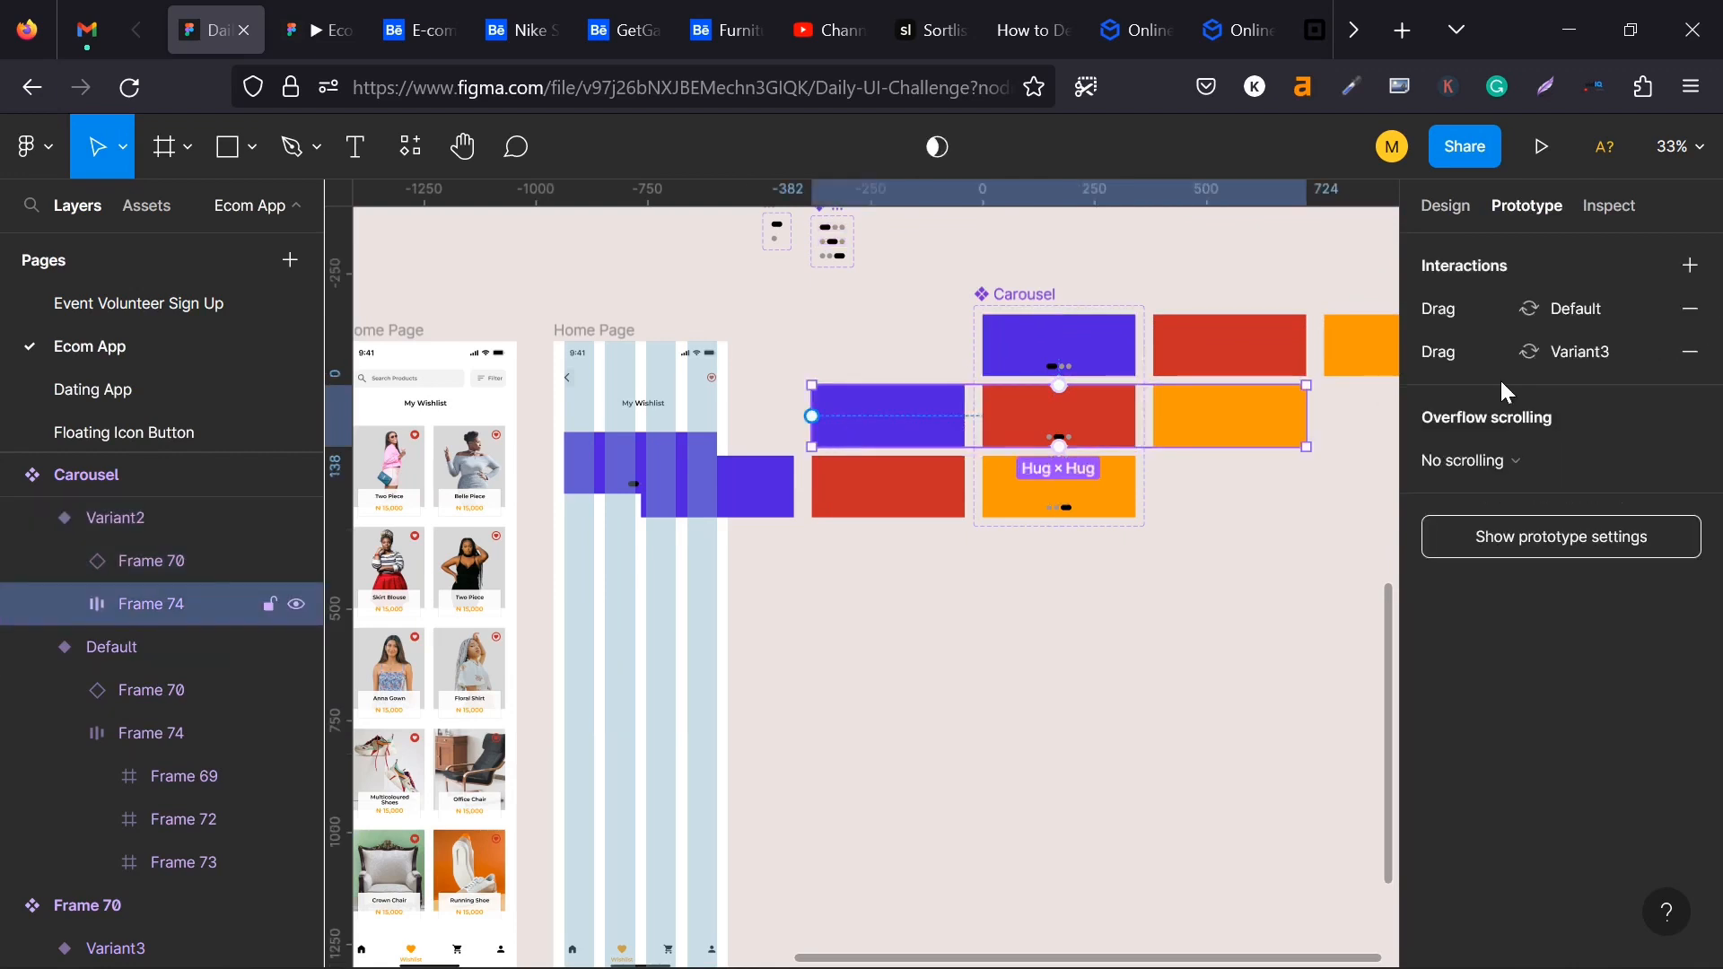
left_click(1690, 314)
left_click(1690, 310)
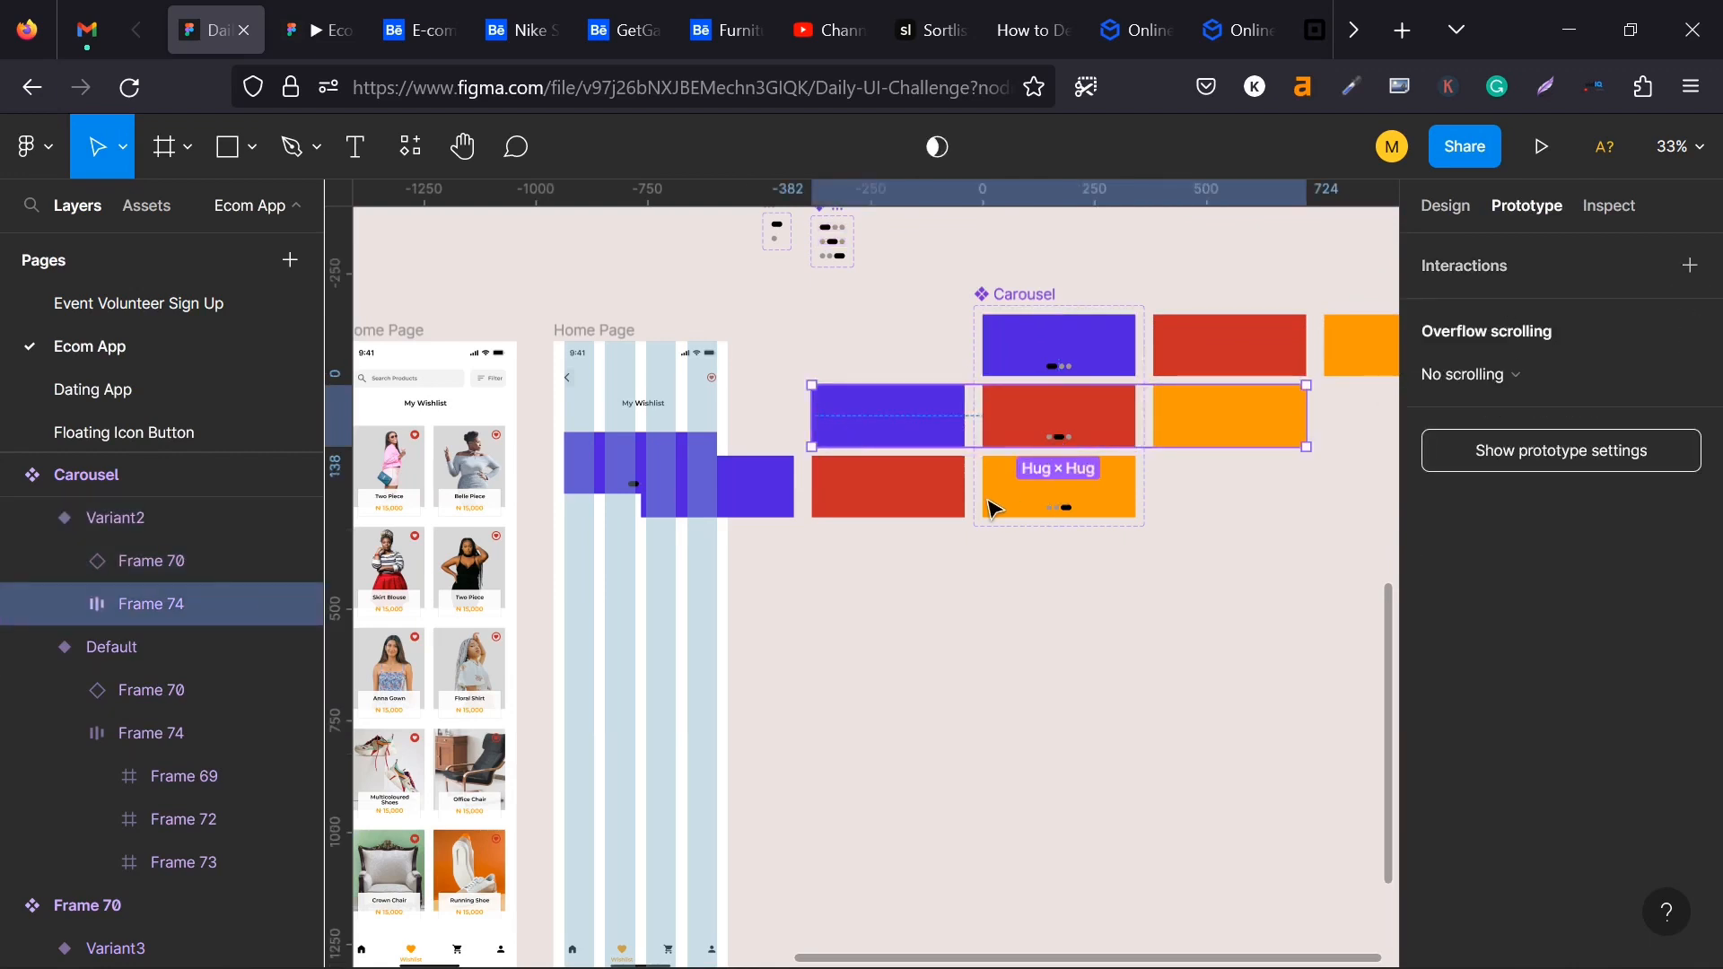
- Remove the drag interaction to Variant2 from Variant3's inner card row
left_click(882, 496)
left_click(882, 496)
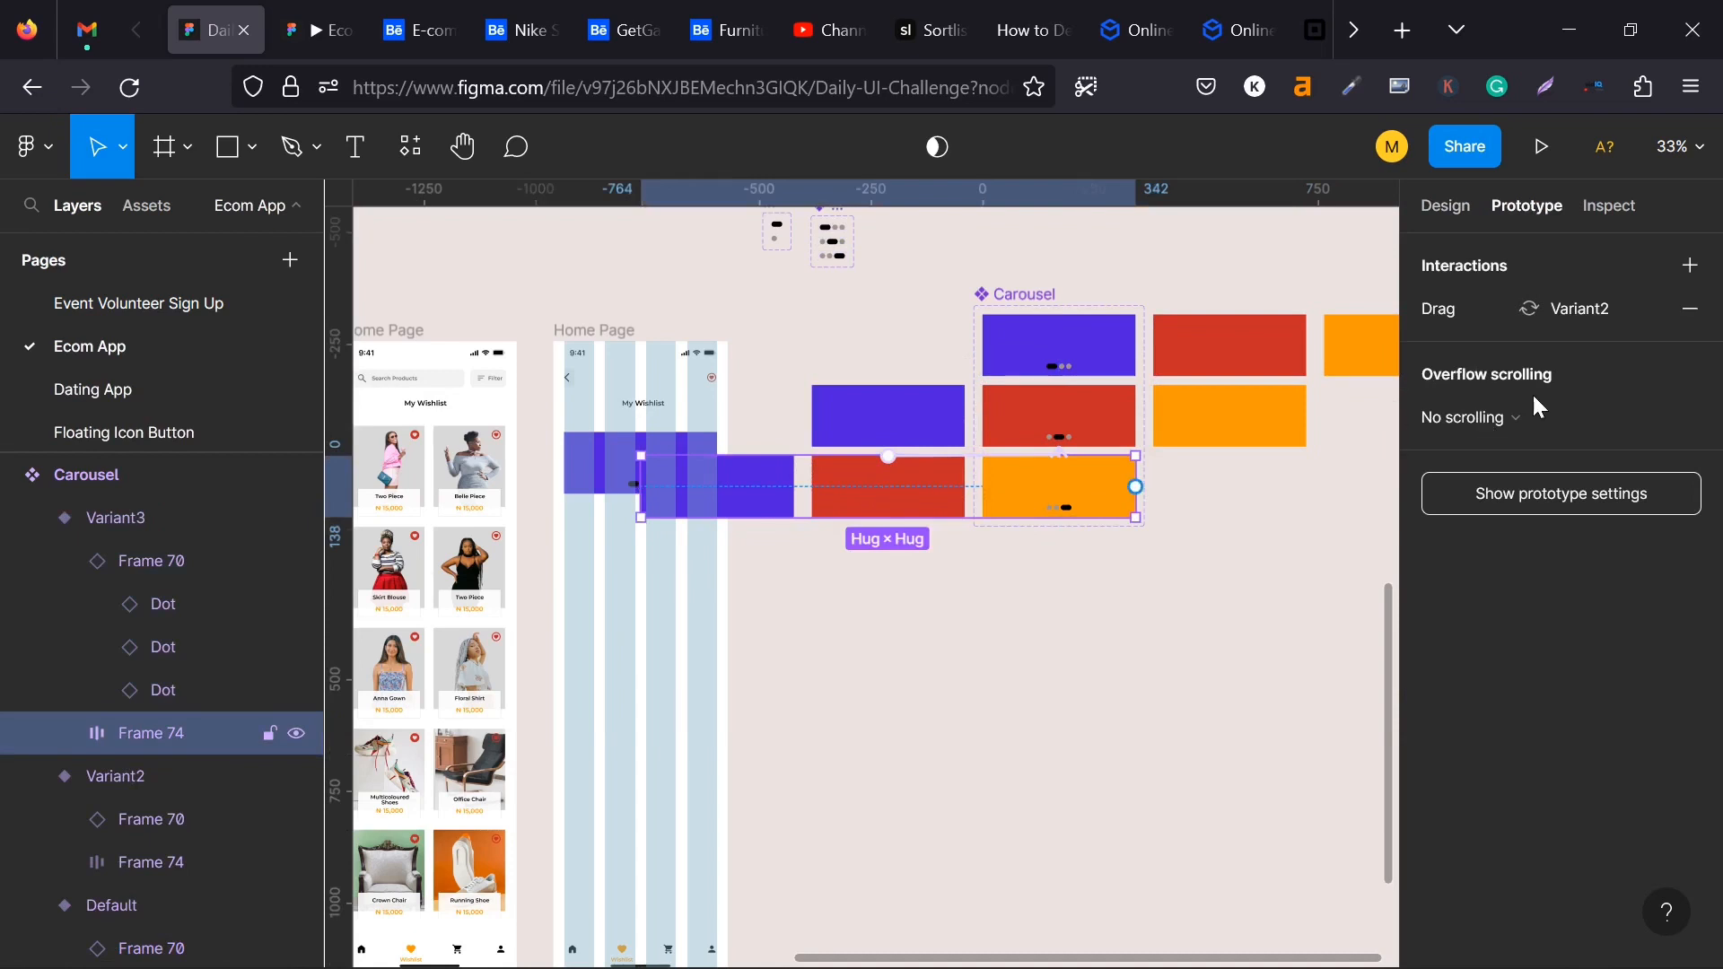
left_click(1689, 318)
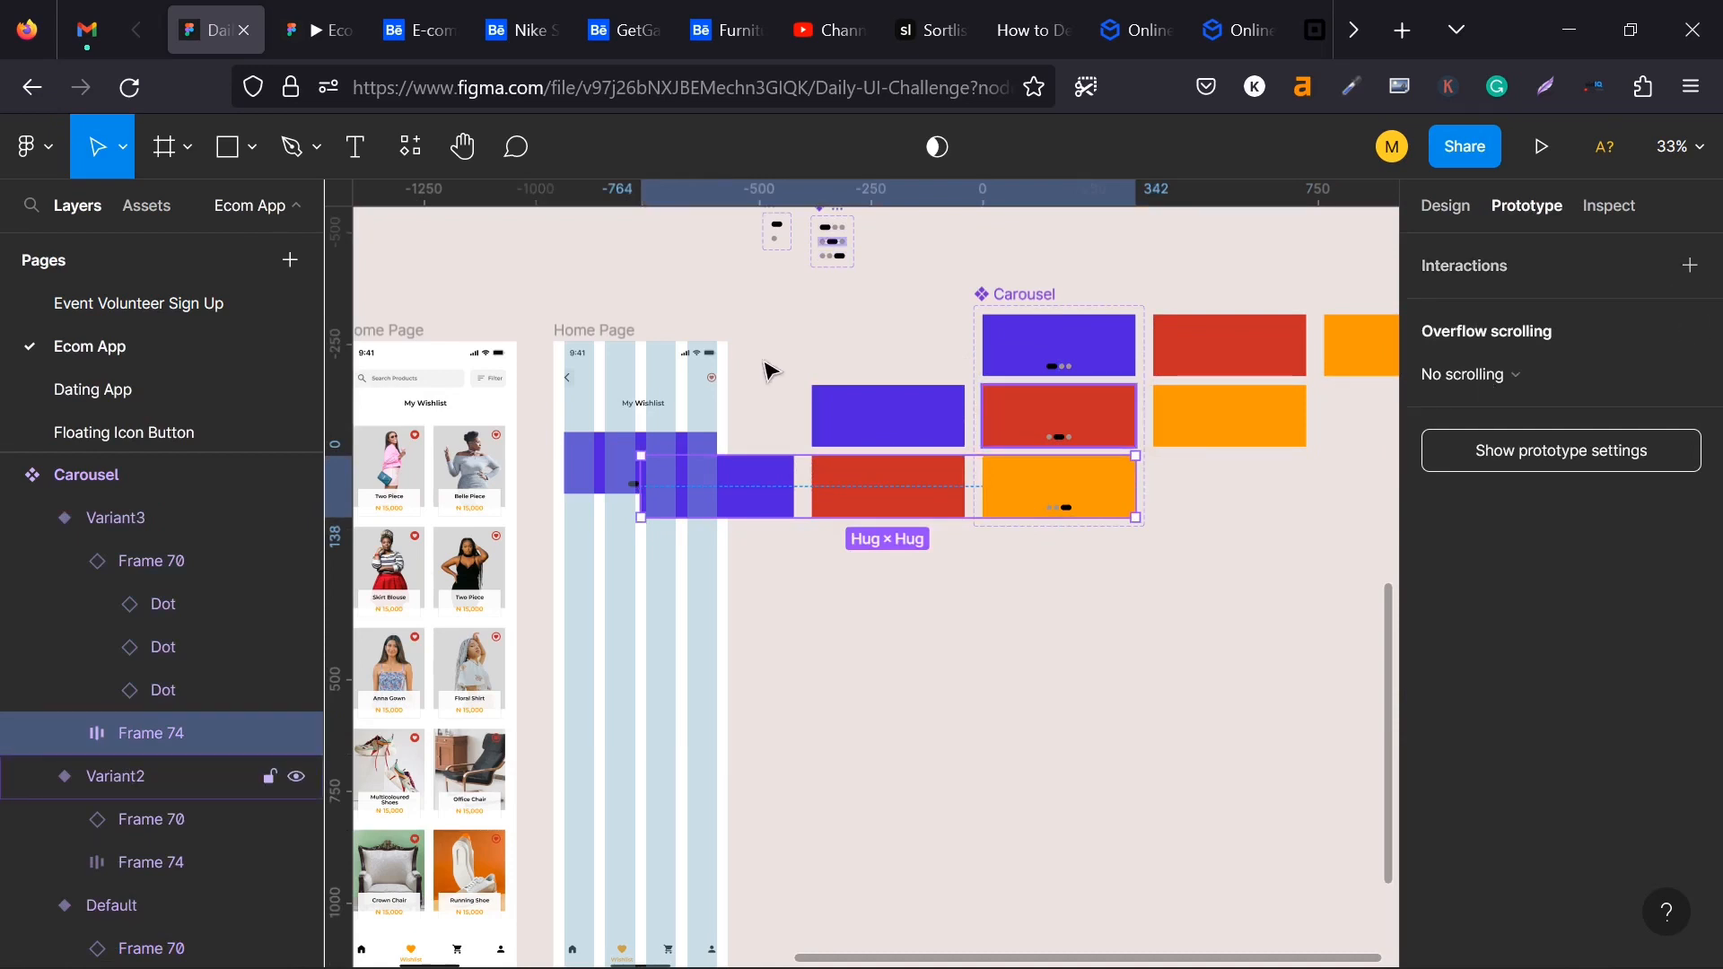
- Connect the whole Default variant to Variant2 with an On drag interaction that changes the Carousel to Variant2
scroll(935, 435, "up", 1)
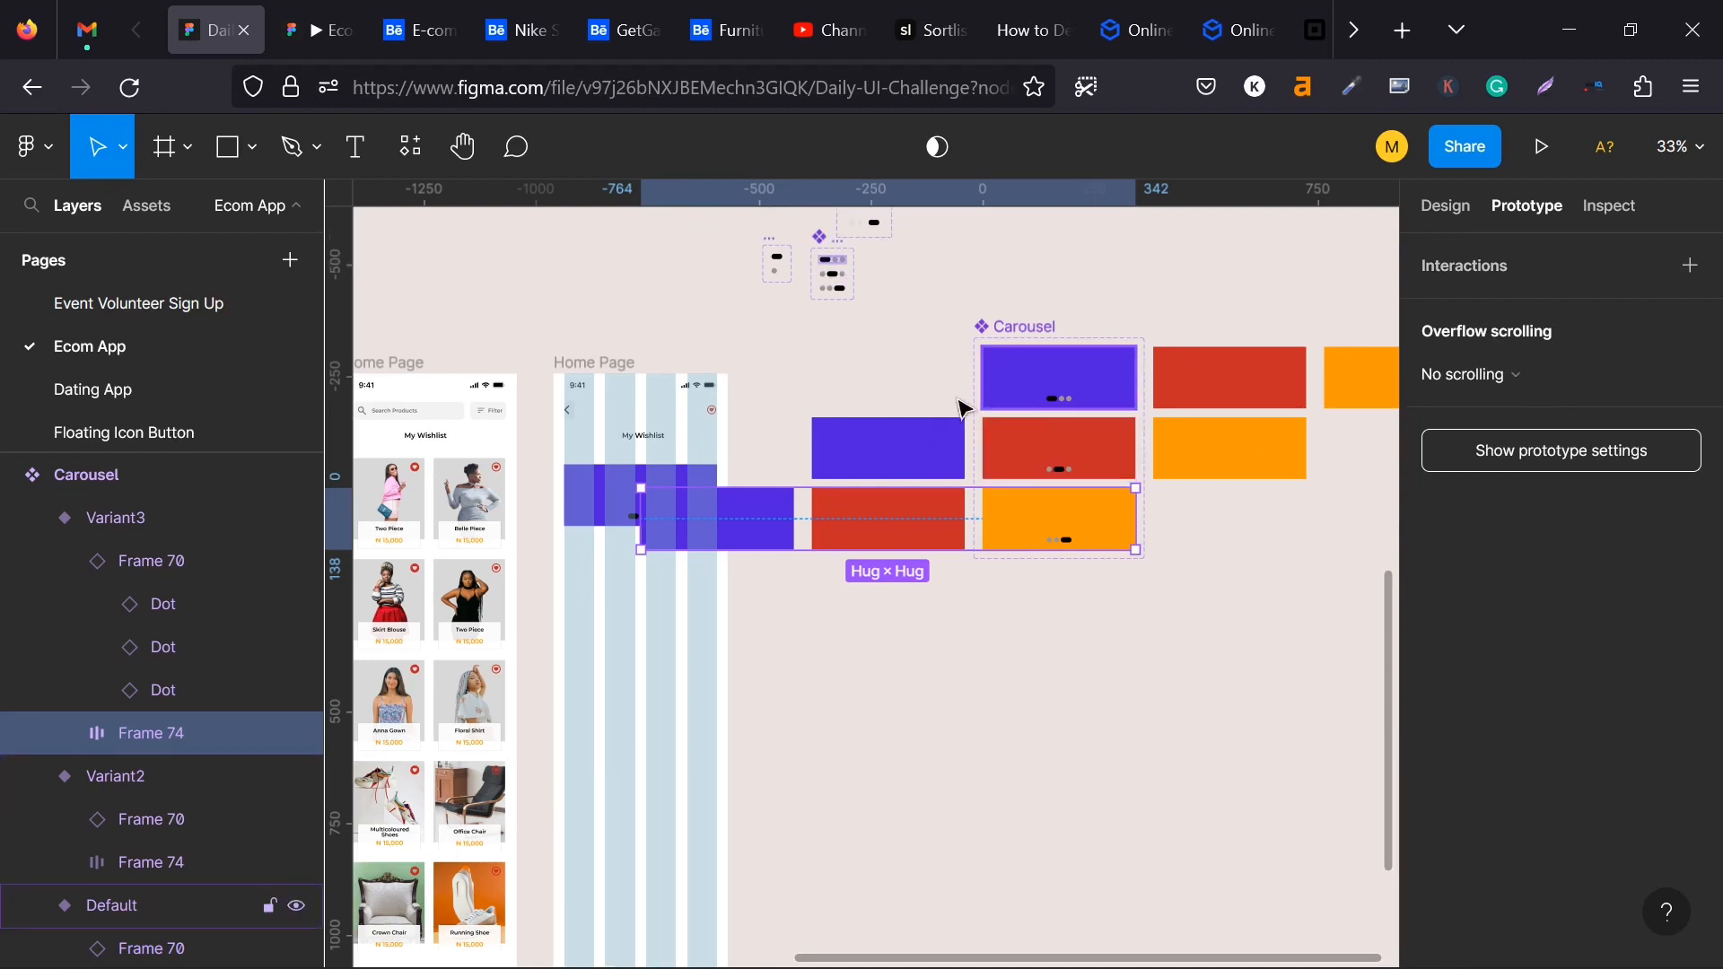
left_click(1079, 393)
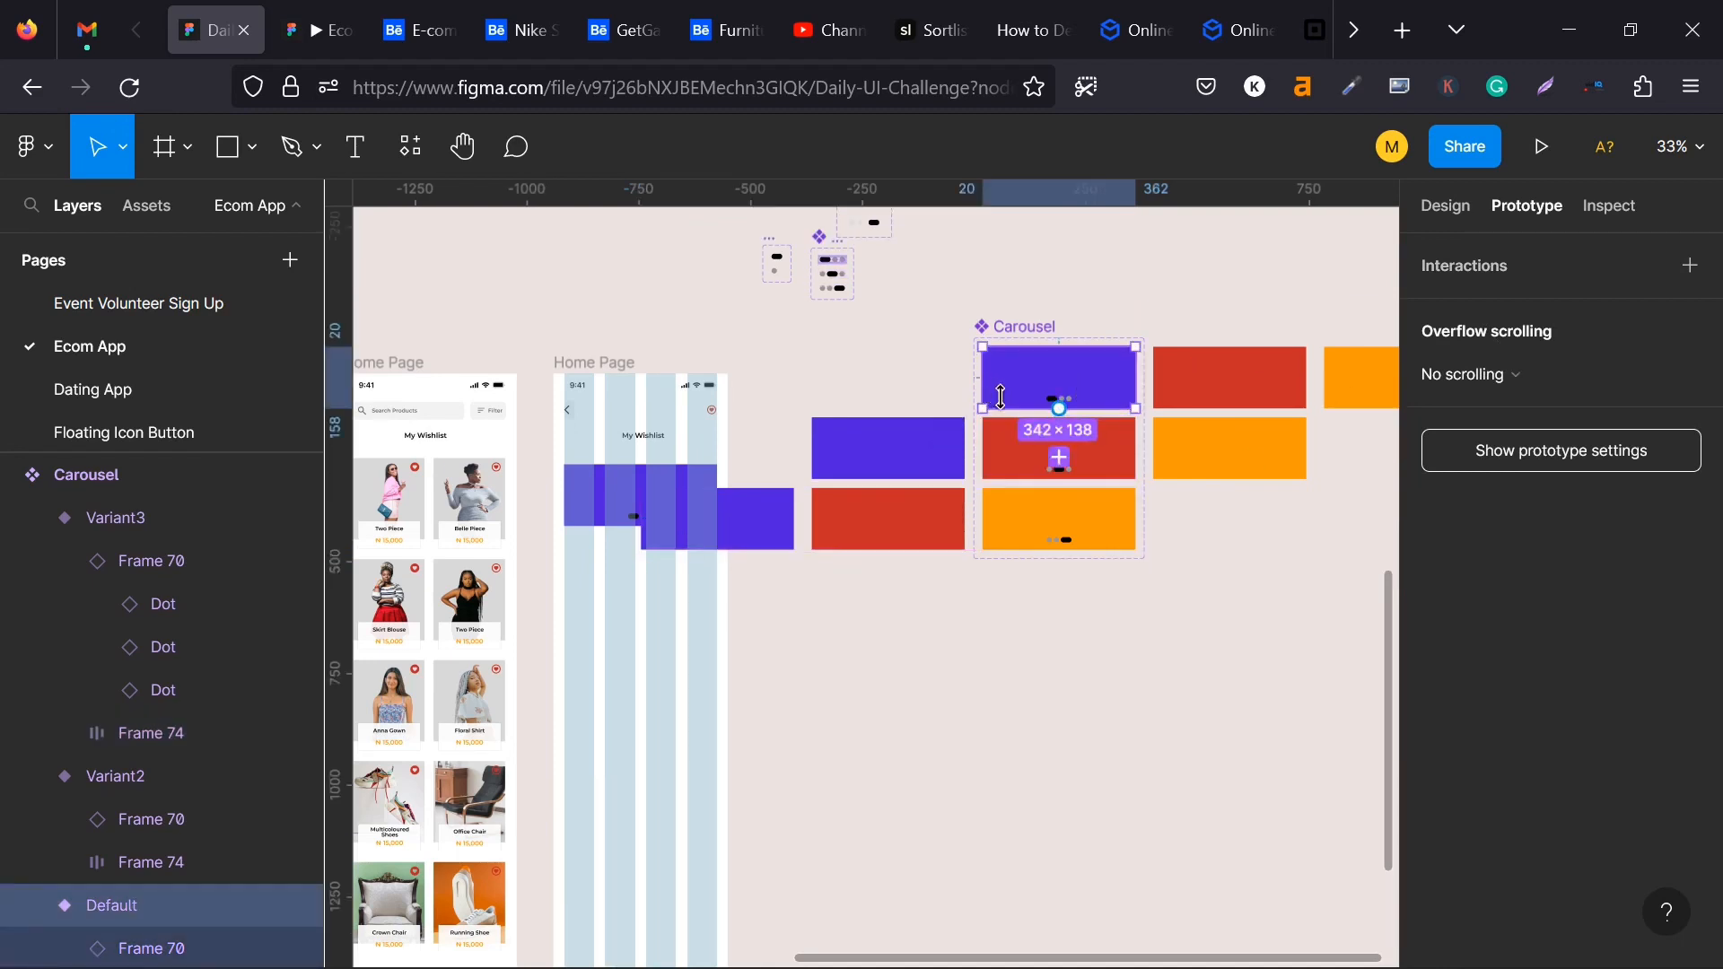
left_click_drag(1059, 410, 1051, 487)
left_click_drag(1058, 408, 1044, 453)
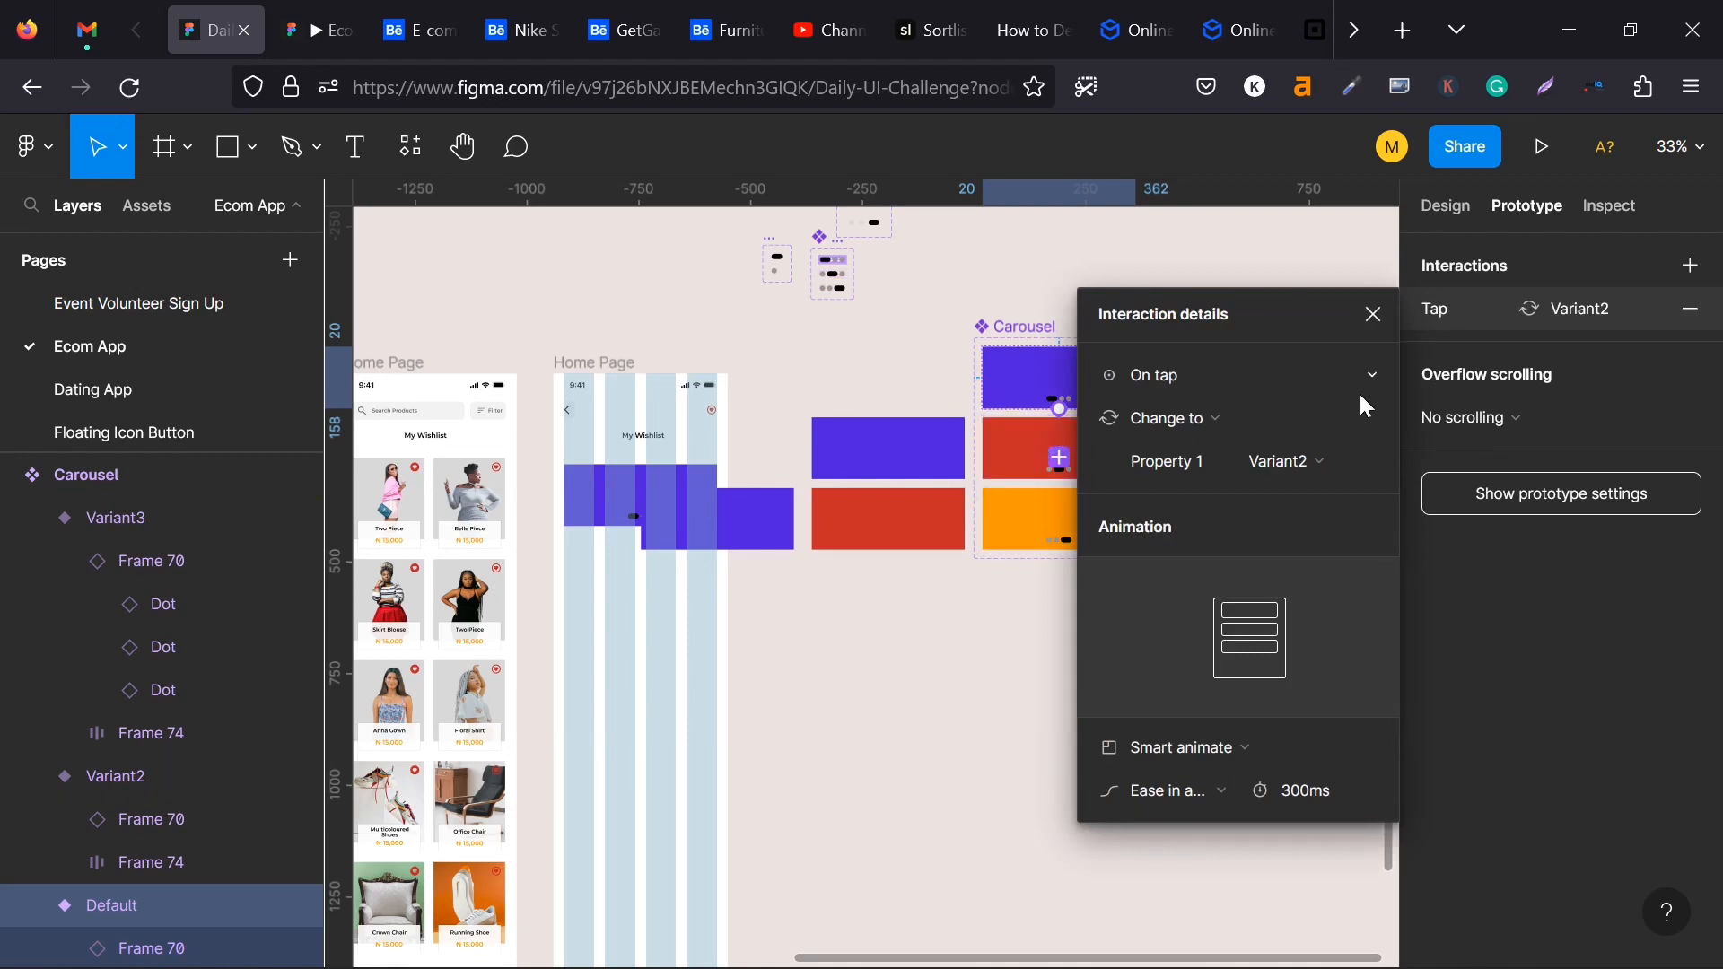
left_click(1199, 382)
left_click(1198, 401)
left_click(1373, 314)
- Connect the whole Variant2 to Variant3 with an On drag interaction that changes the Carousel to Variant3
left_click(1031, 449)
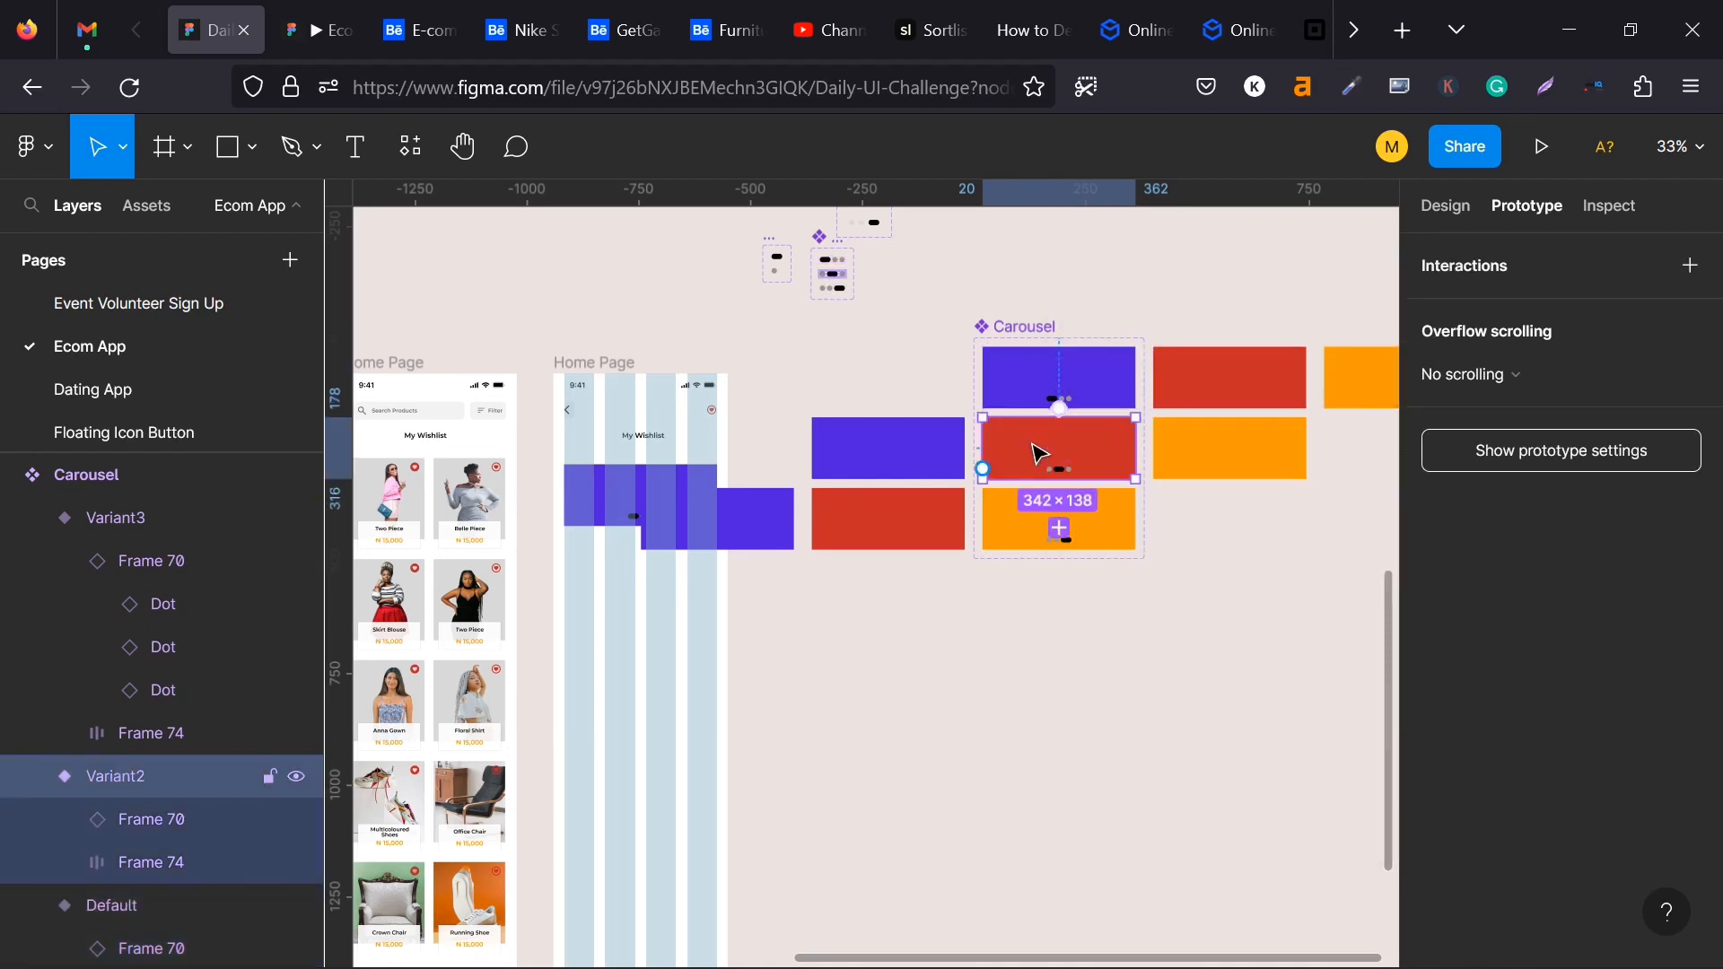
left_click_drag(1083, 422, 1052, 533)
left_click(1160, 375)
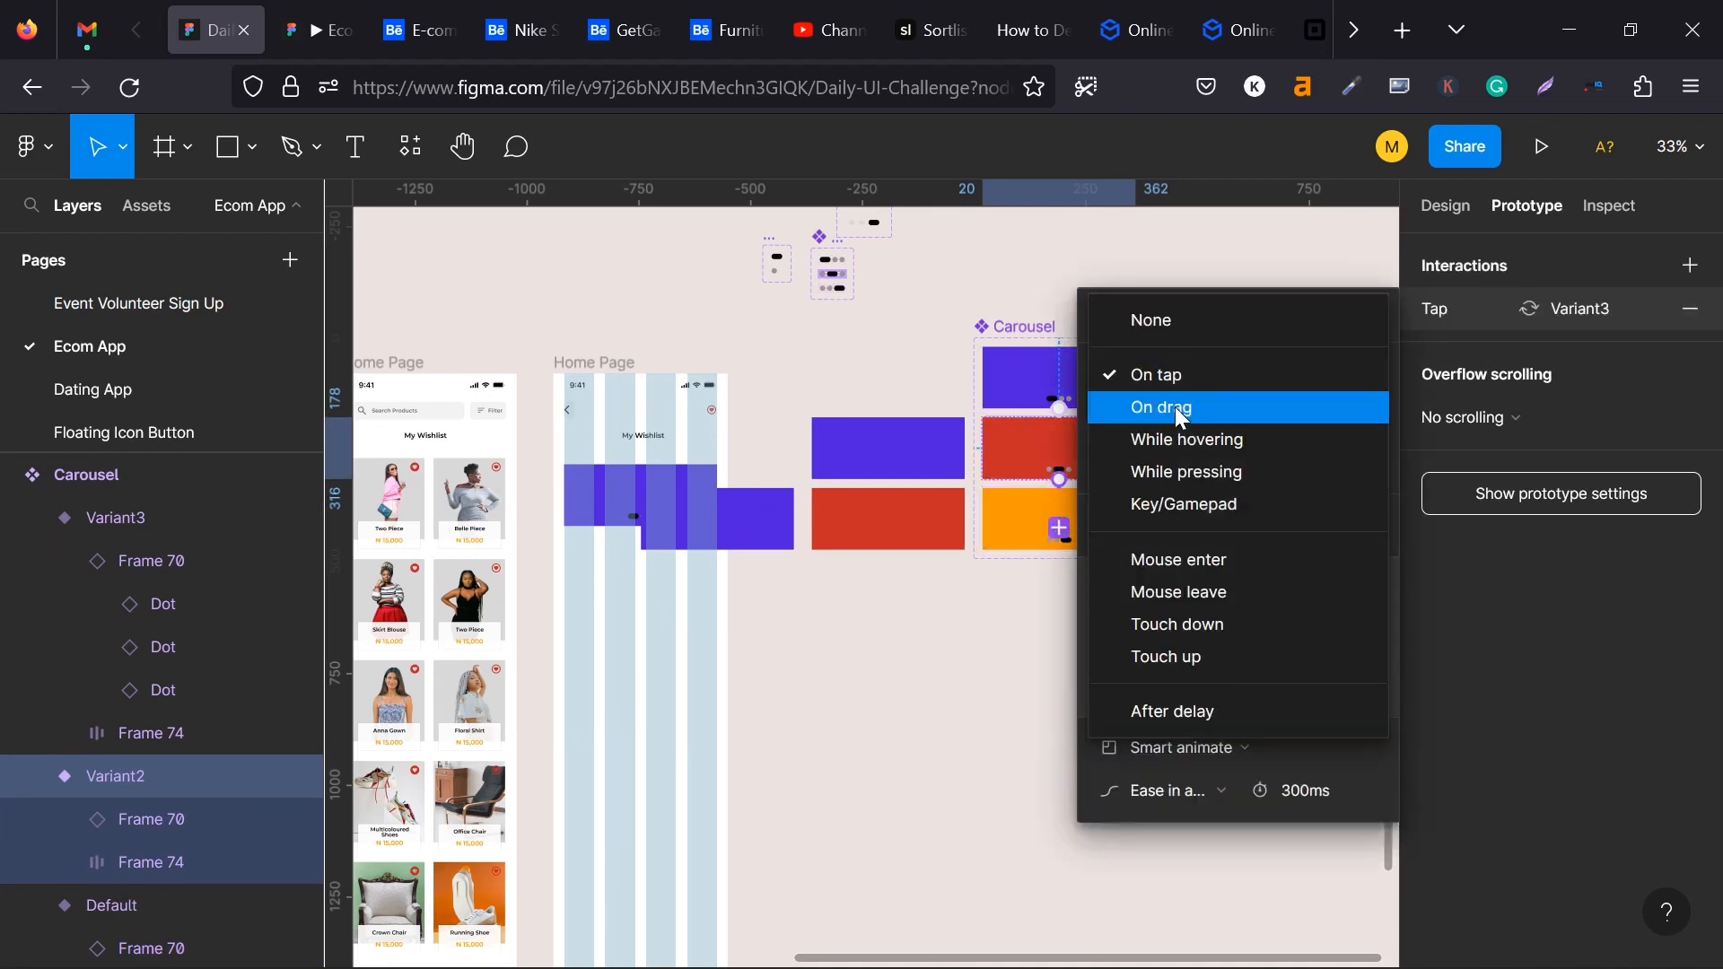
left_click(1157, 400)
- Connect the whole Variant3 back to Variant2 with an On drag interaction that changes the Carousel to Variant2
left_click(1023, 504)
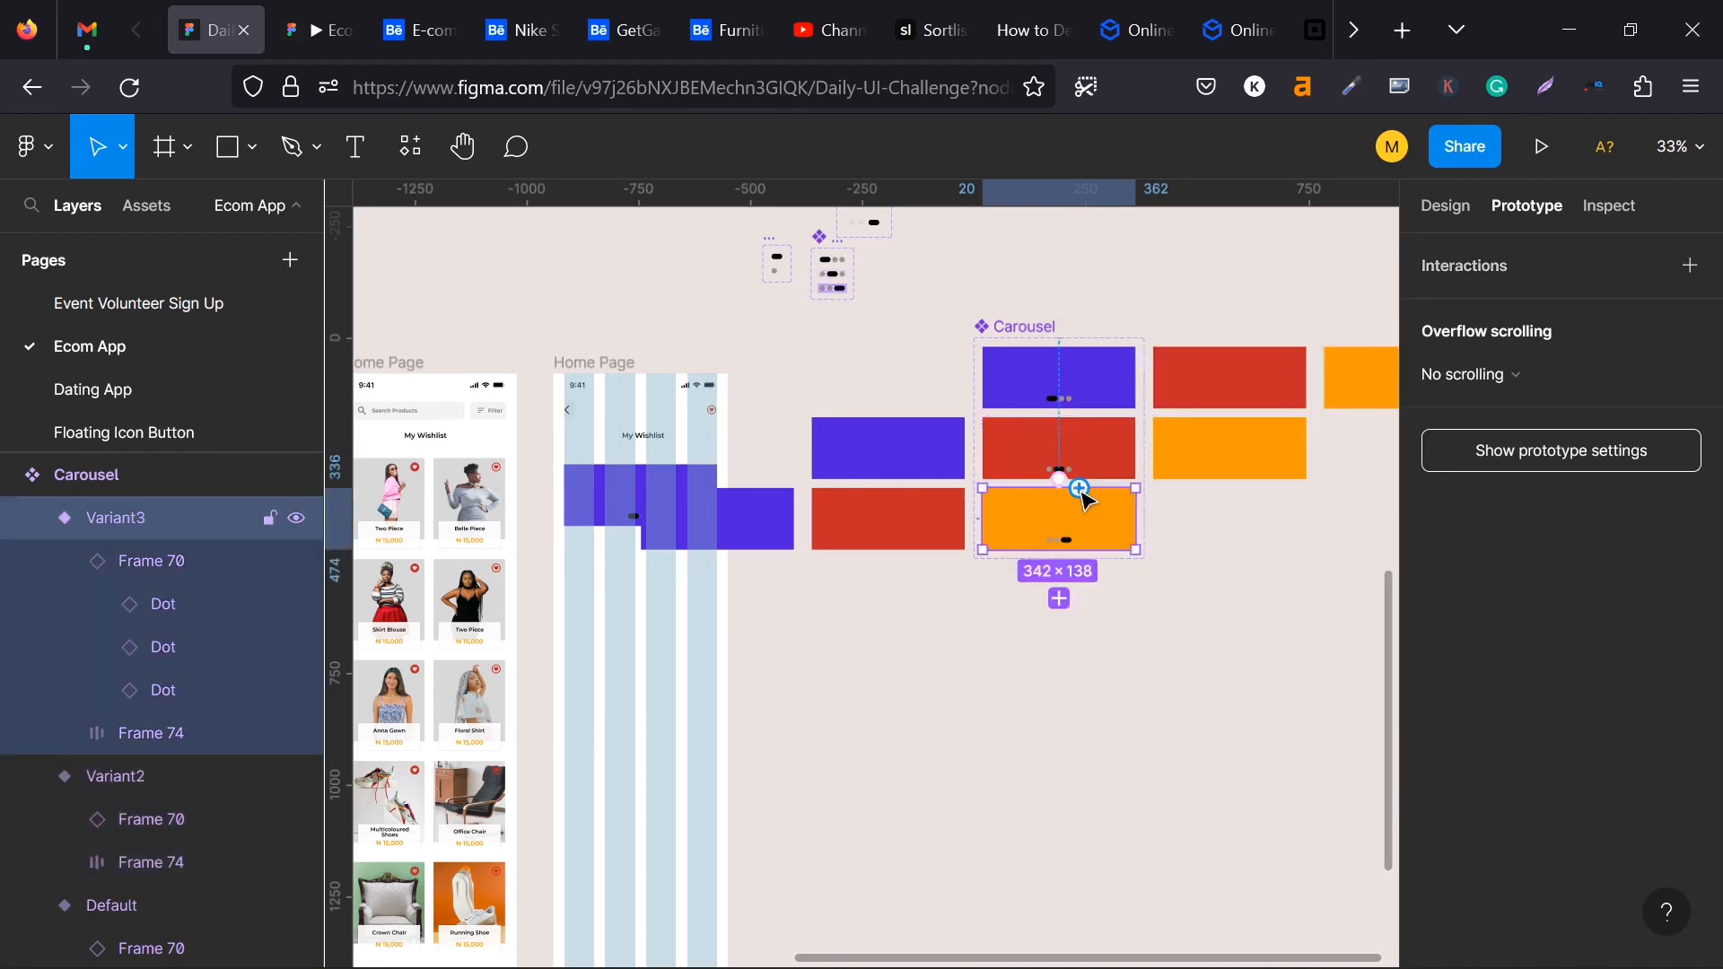
left_click_drag(1111, 462, 1110, 460)
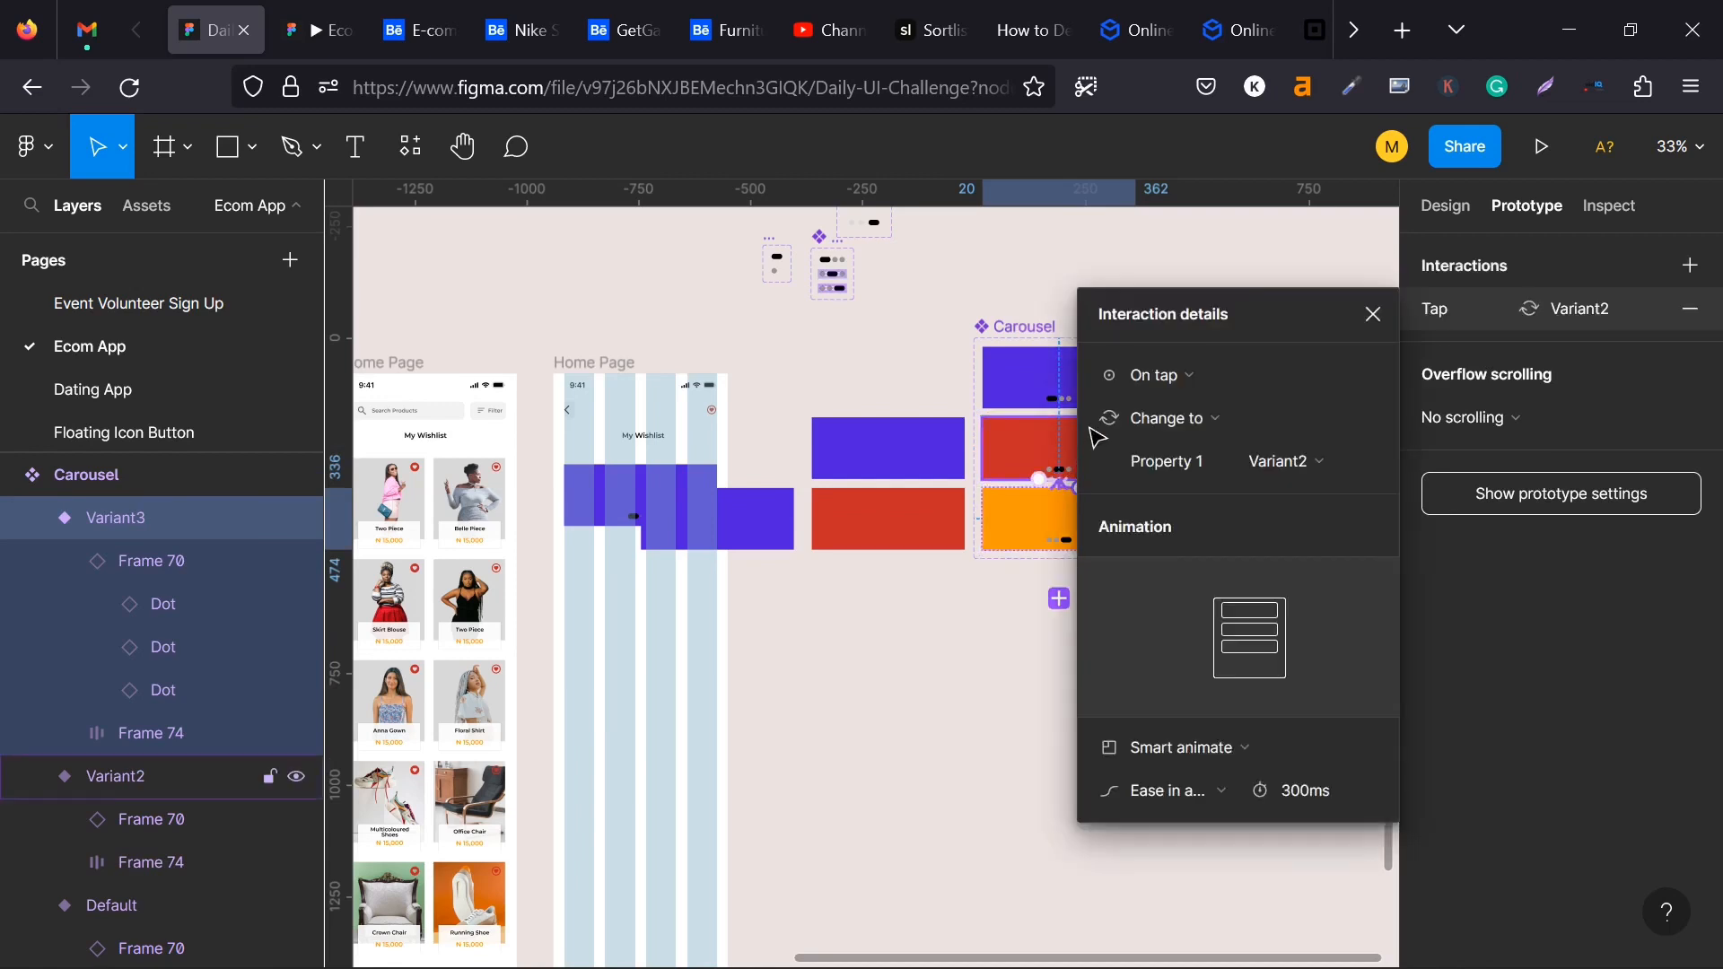
left_click(1155, 384)
left_click(1162, 414)
- Add a second On drag interaction to the whole Variant2 that changes the Carousel back to Default
left_click(1086, 427)
left_click_drag(1080, 420, 1117, 379)
left_click(1128, 376)
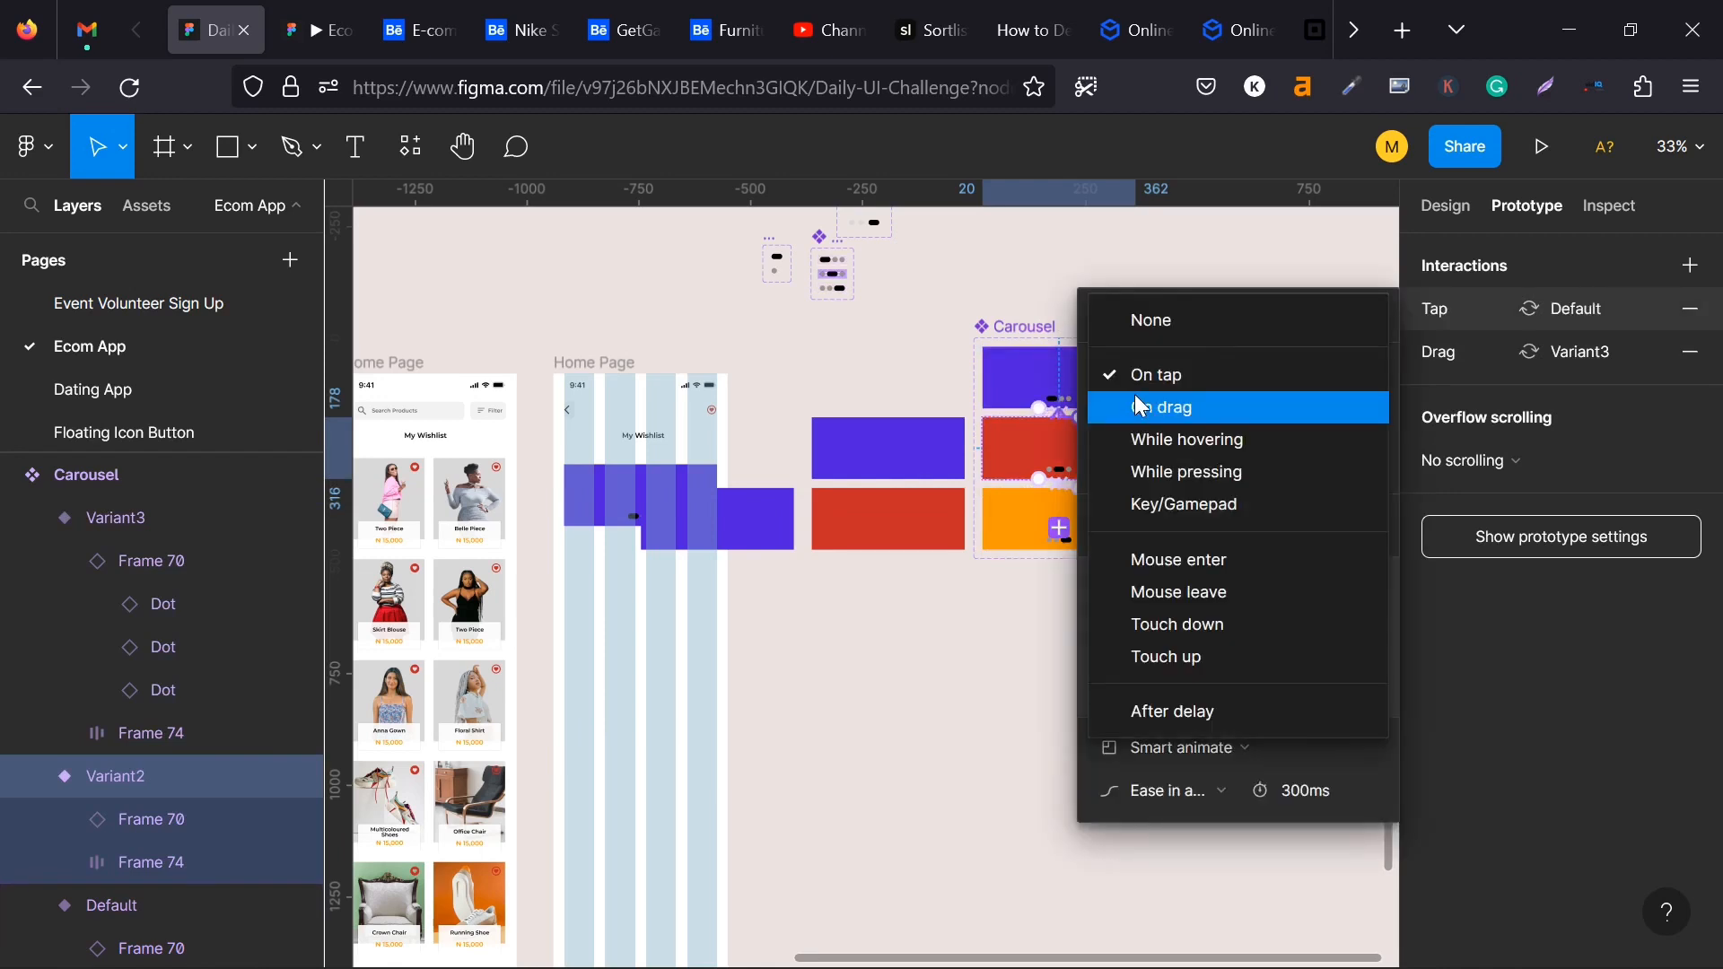
left_click(1142, 407)
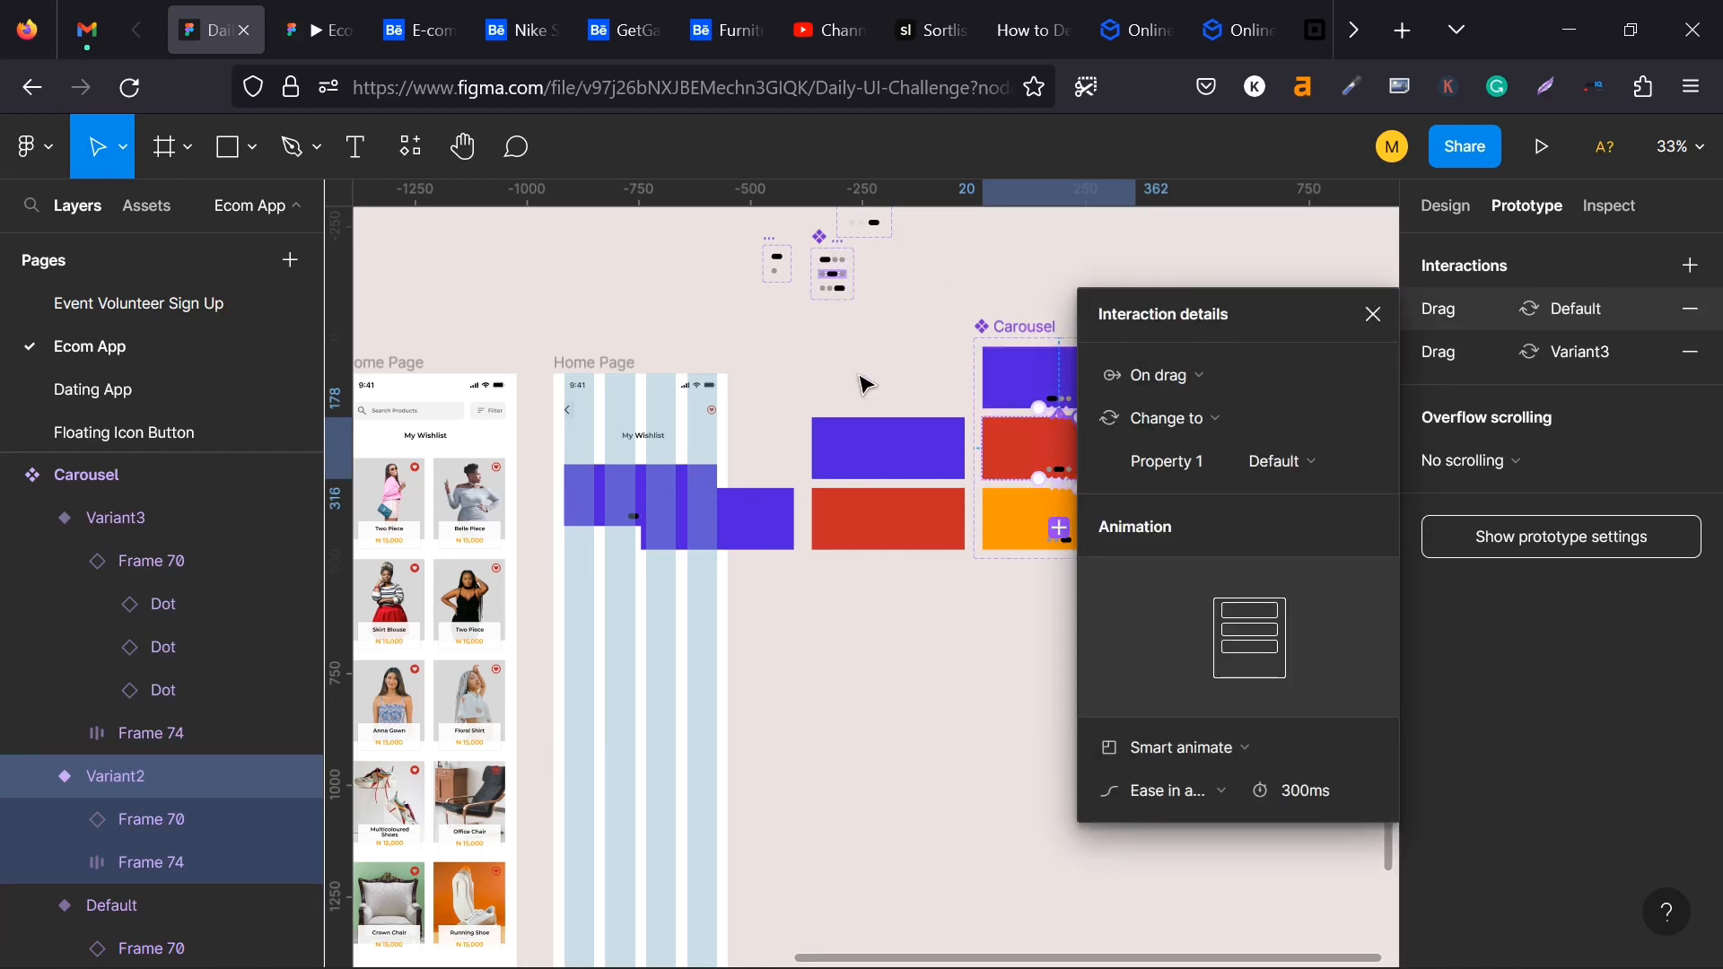
left_click(864, 384)
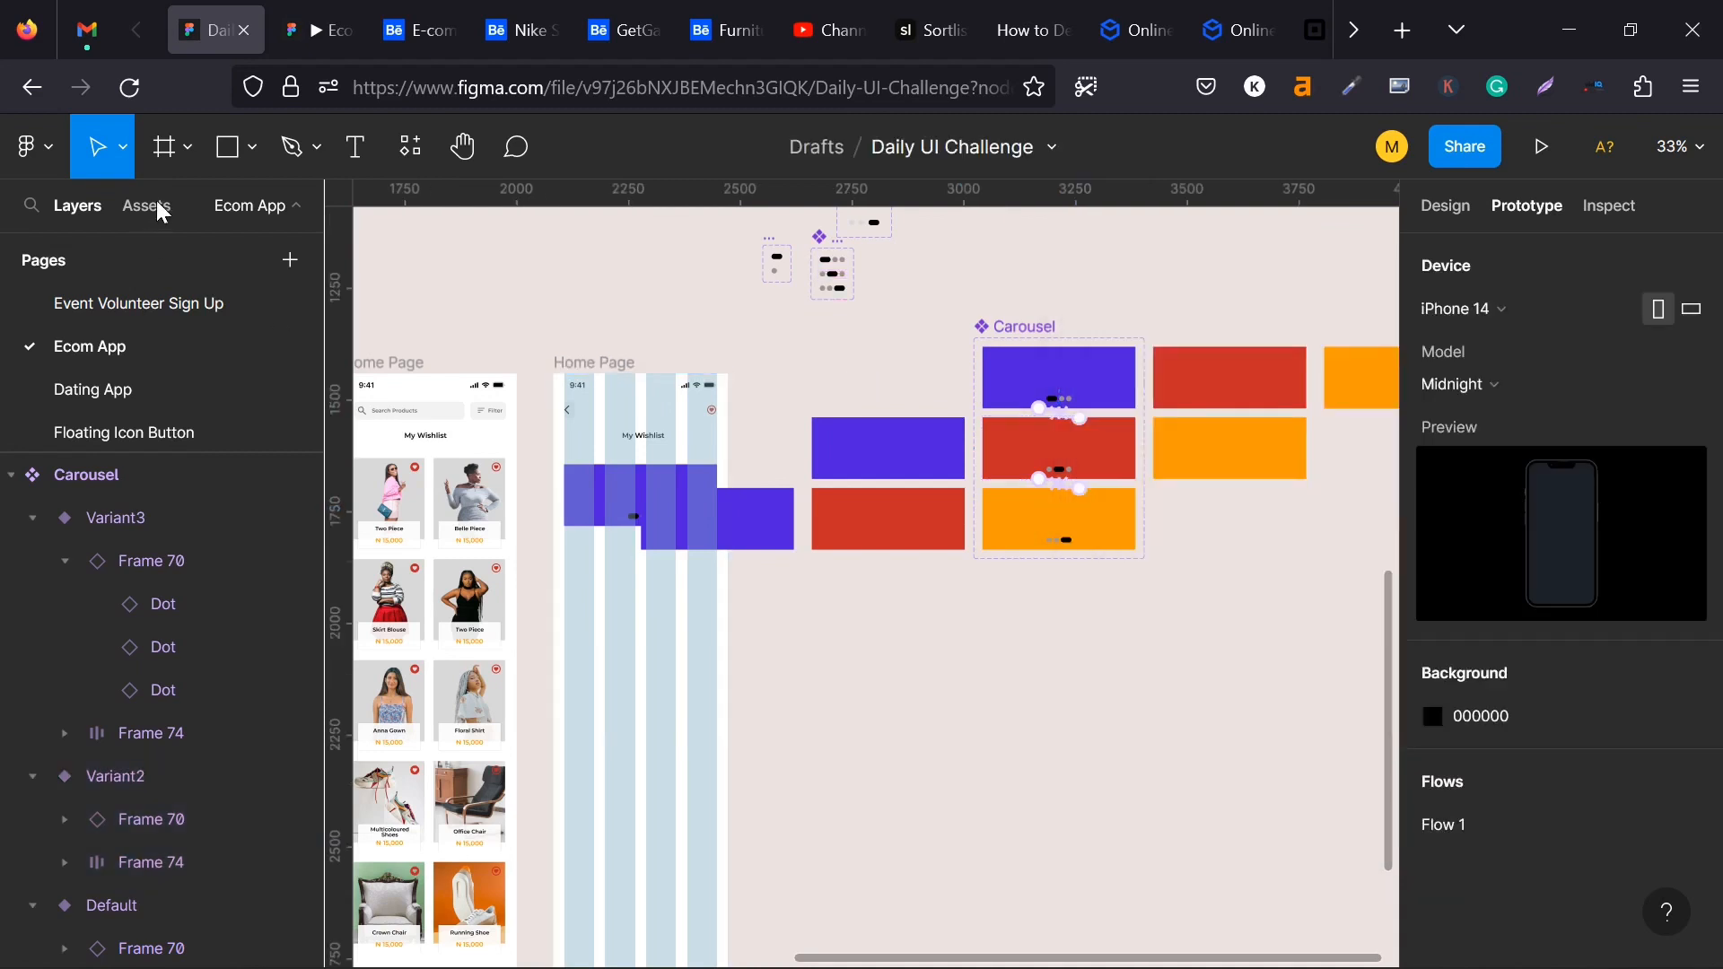
- Test the Wishlist carousel in the running prototype by swiping its cards in both directions
left_click(325, 25)
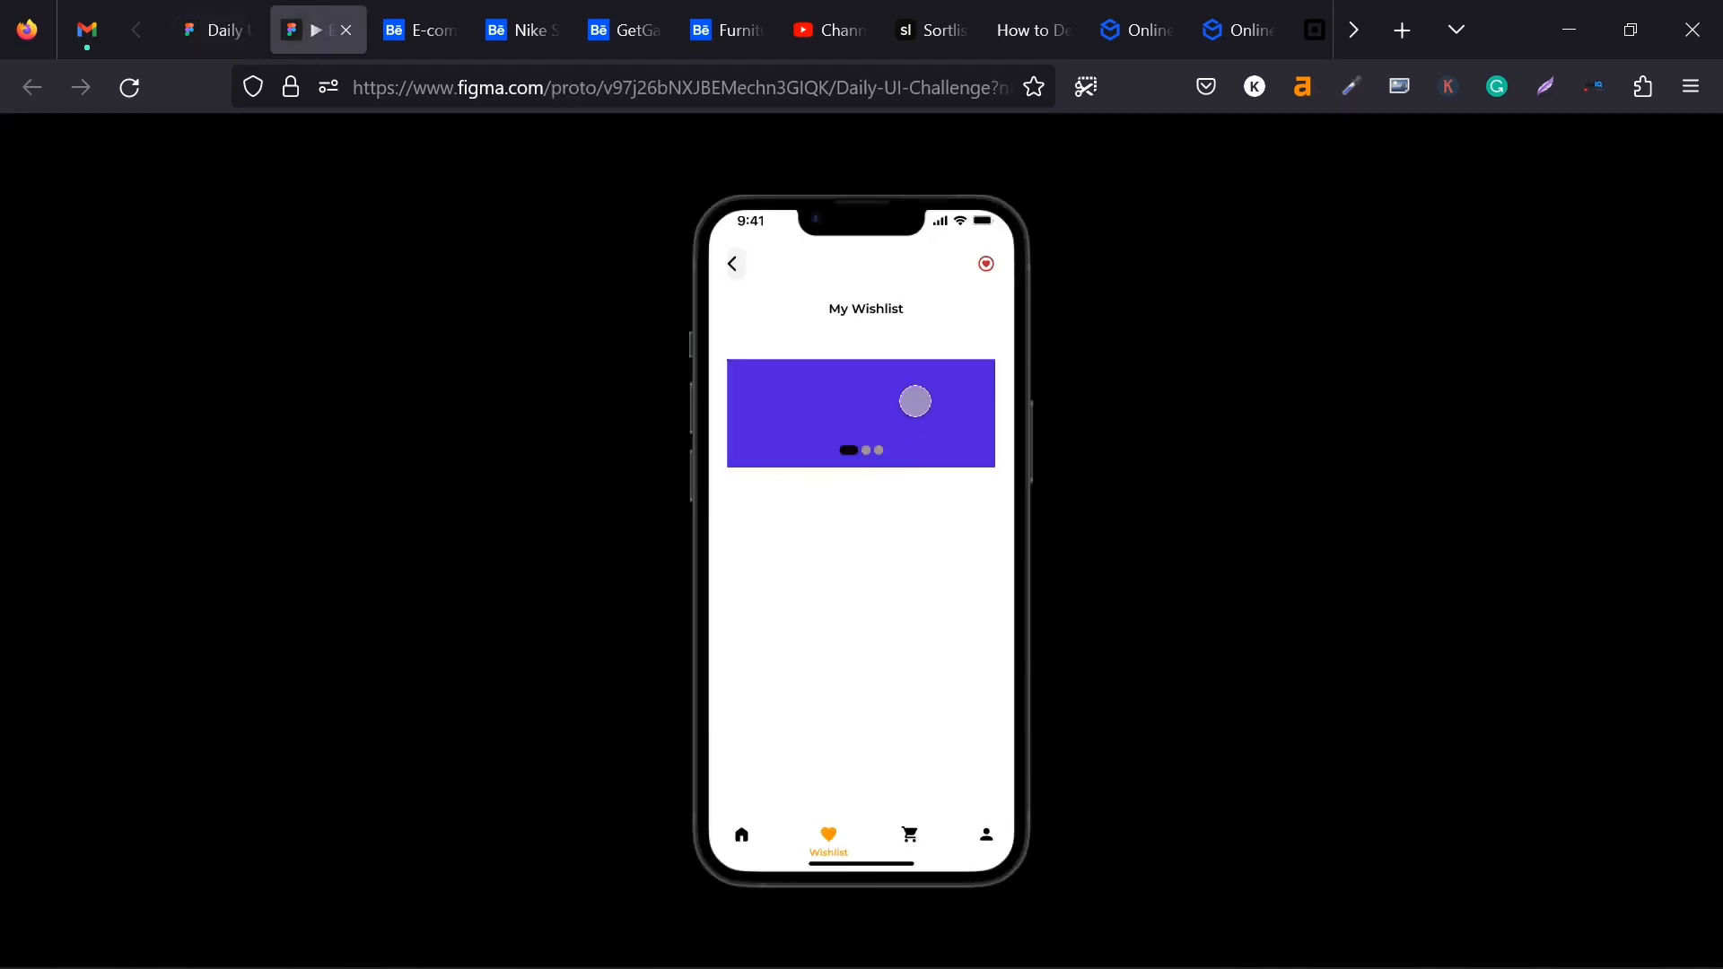
left_click_drag(915, 401, 685, 388)
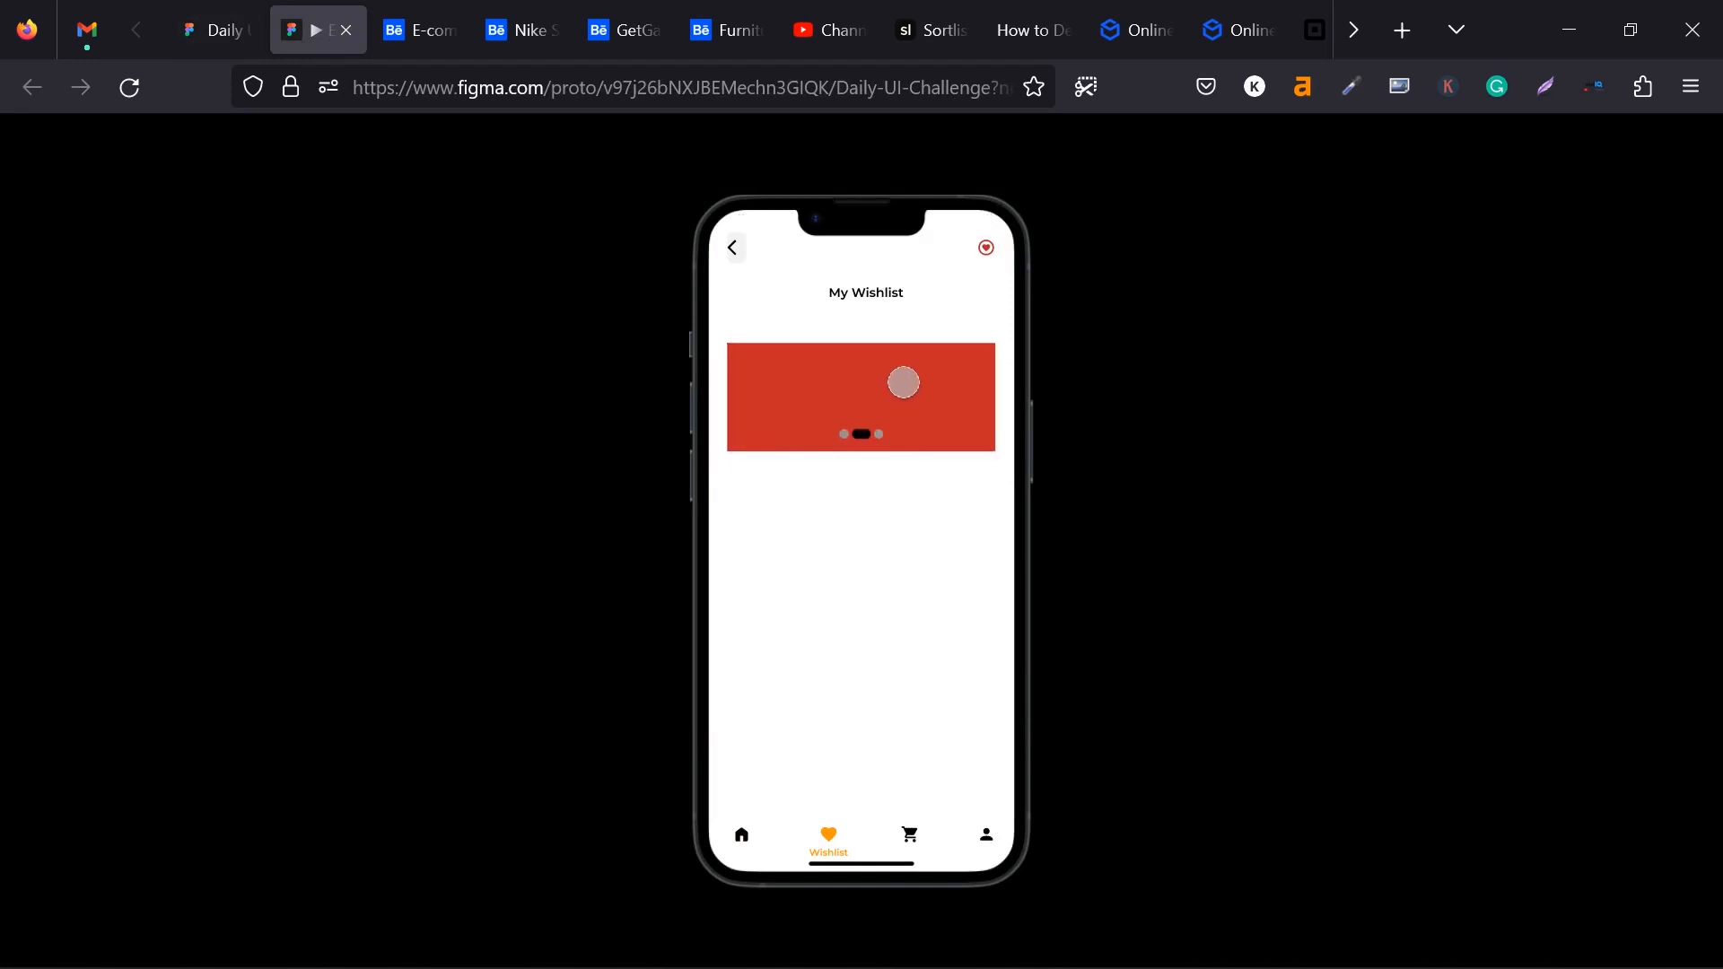
left_click_drag(916, 370, 736, 369)
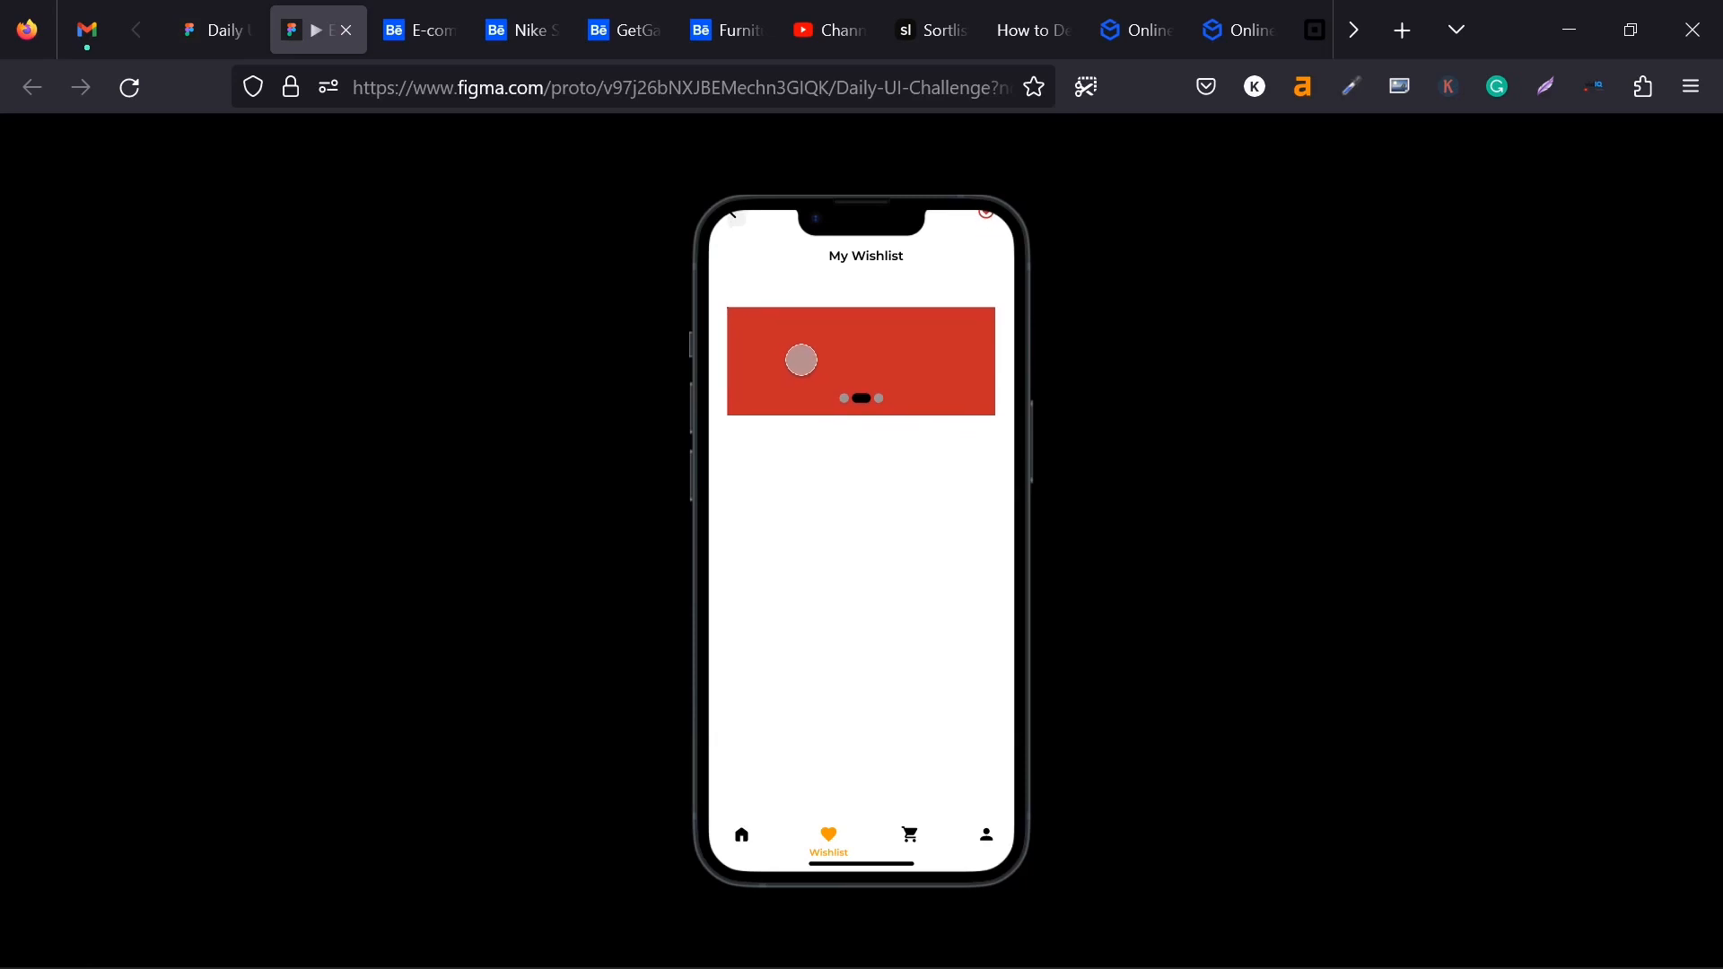
left_click_drag(885, 326, 1172, 361)
left_click_drag(911, 355, 713, 387)
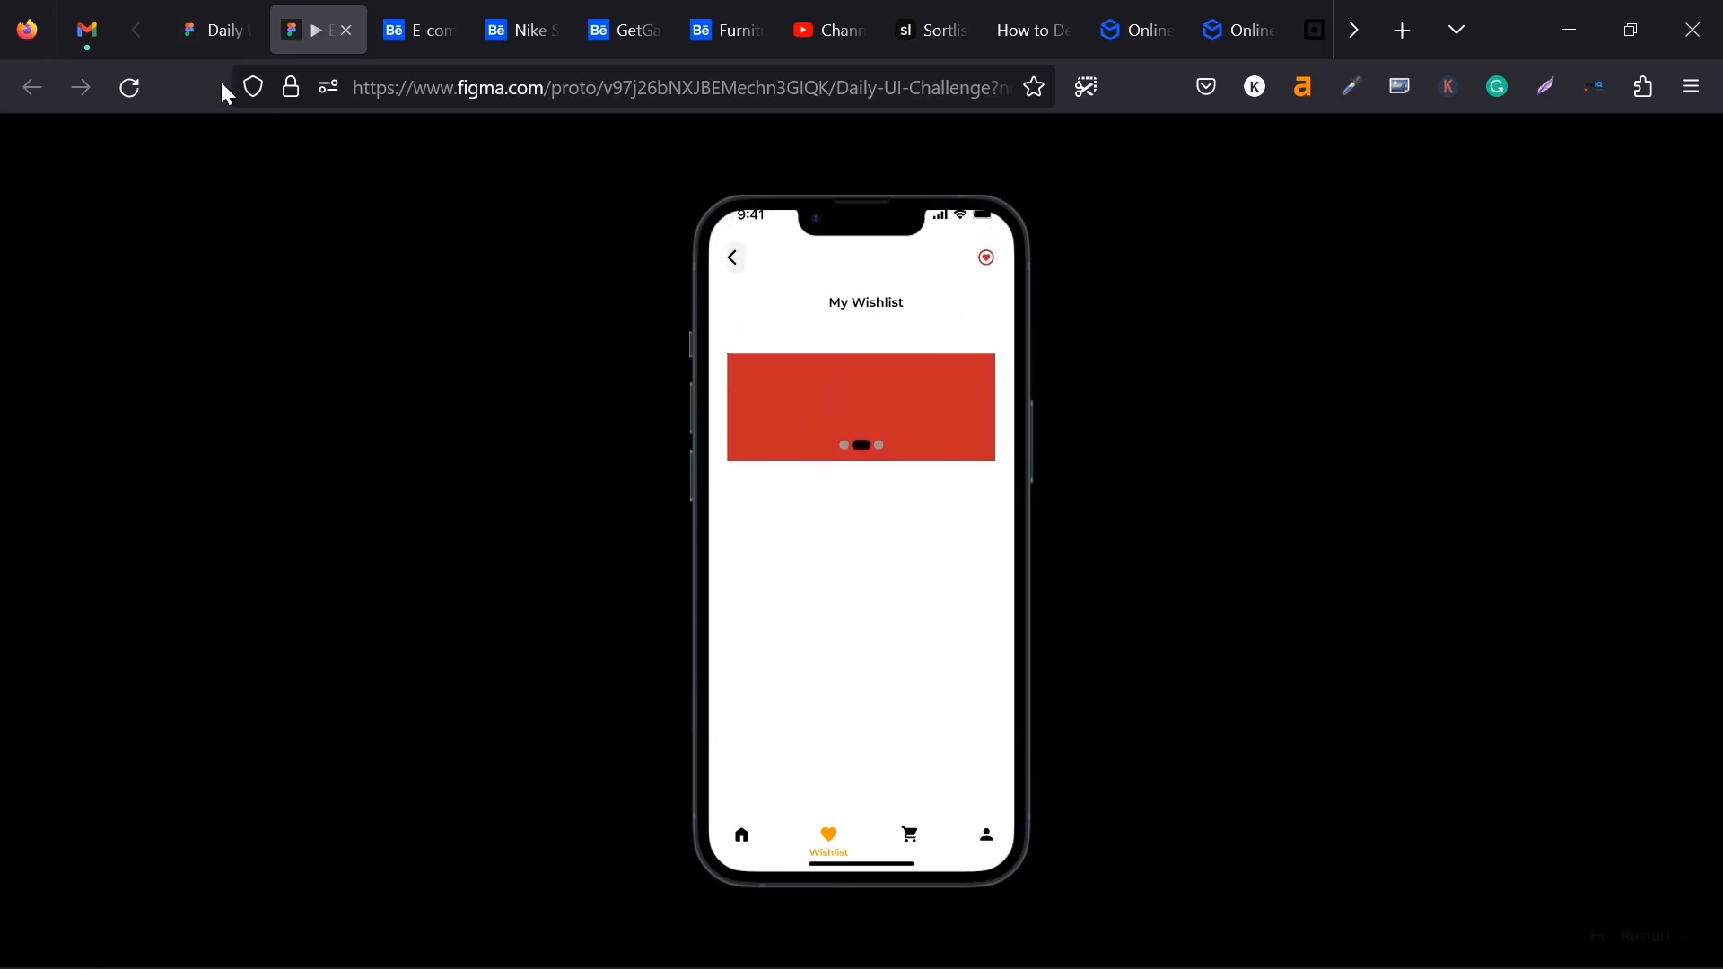
- Check the drag interactions set on Variant3, Variant2 and Default of the Carousel component against the prototype
left_click(219, 31)
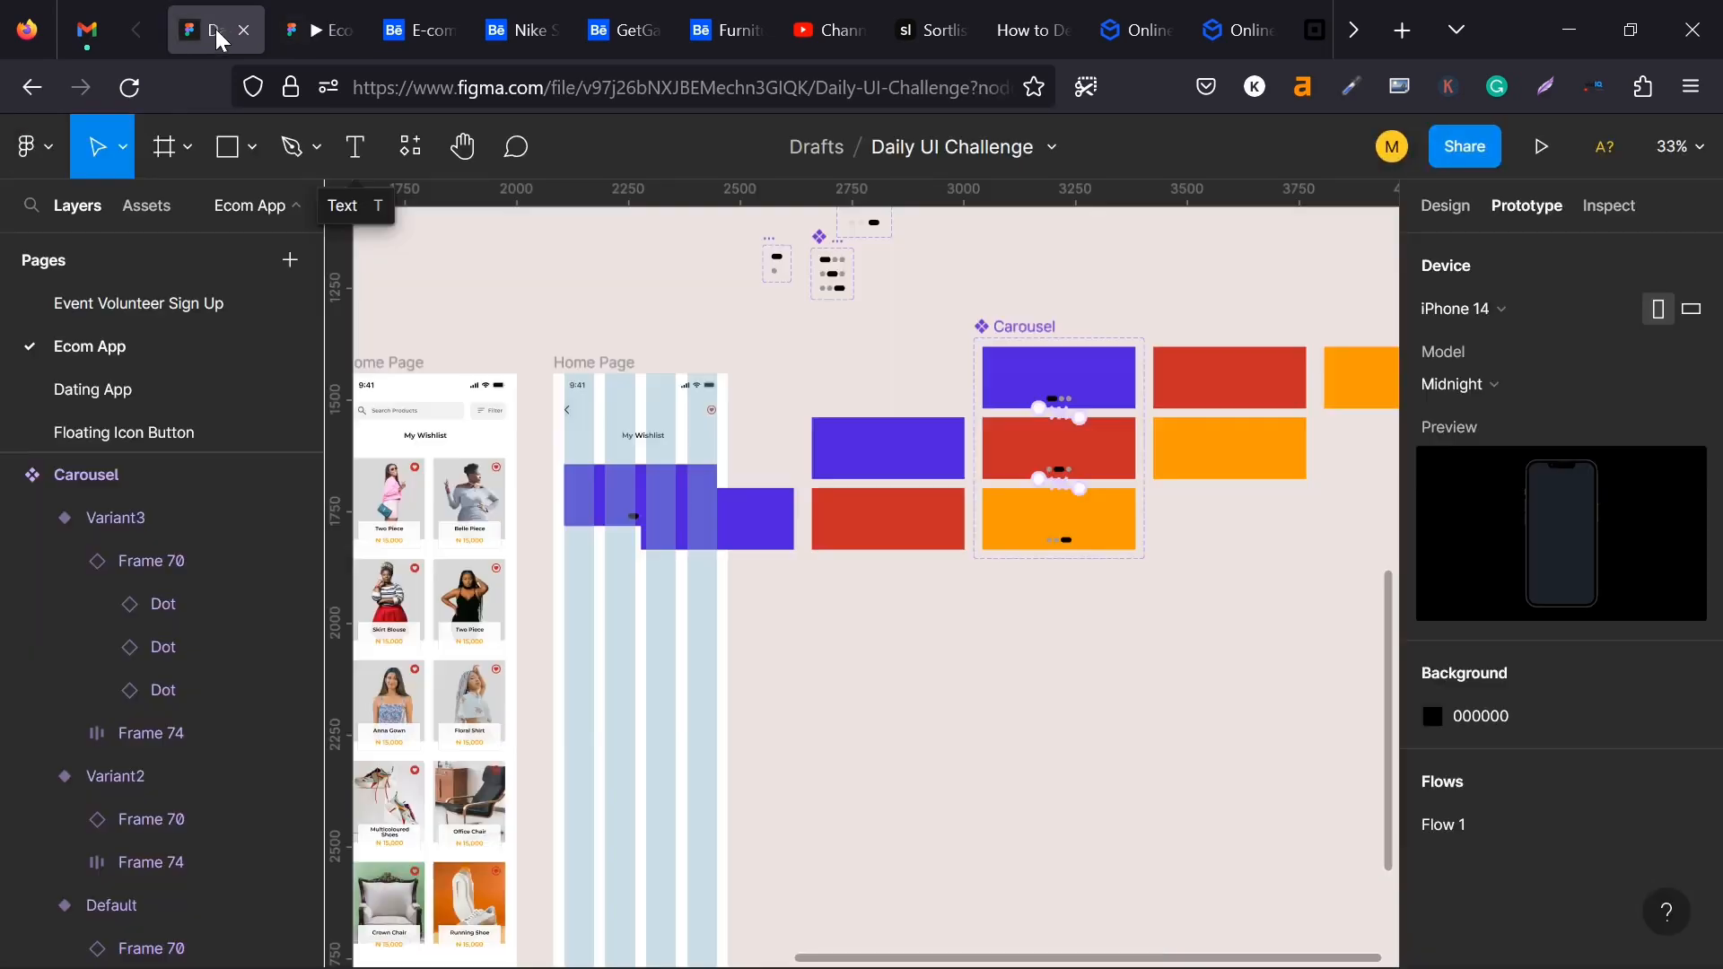
left_click(1059, 519)
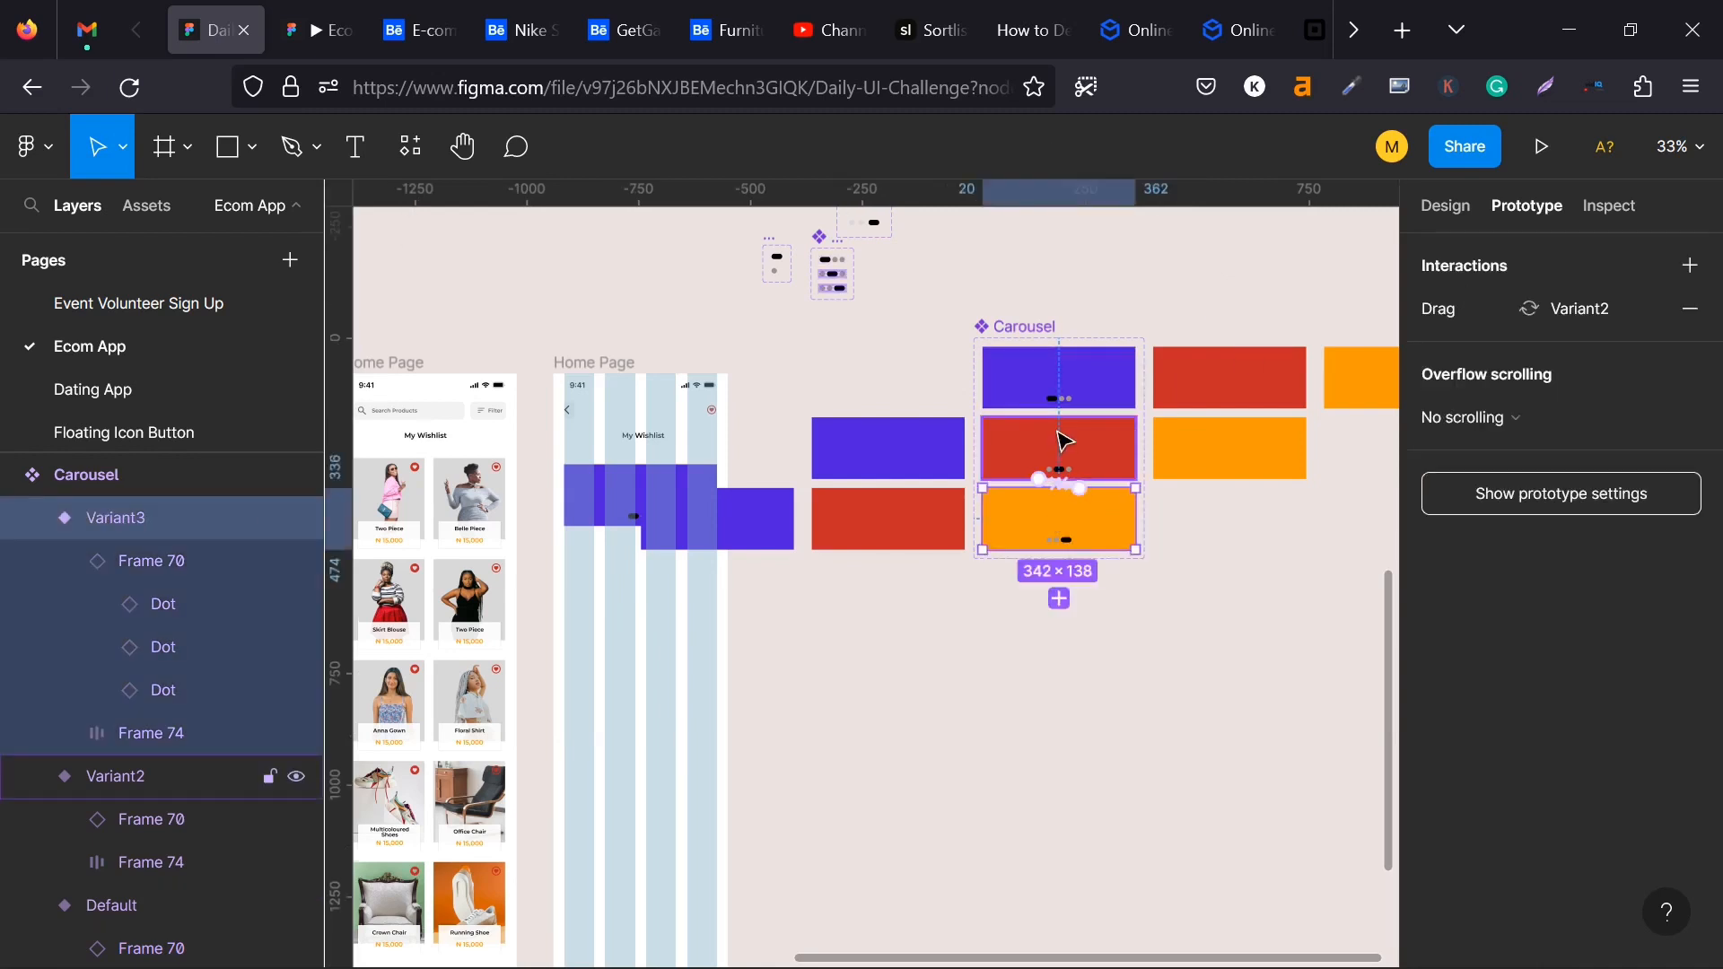
left_click(1063, 442)
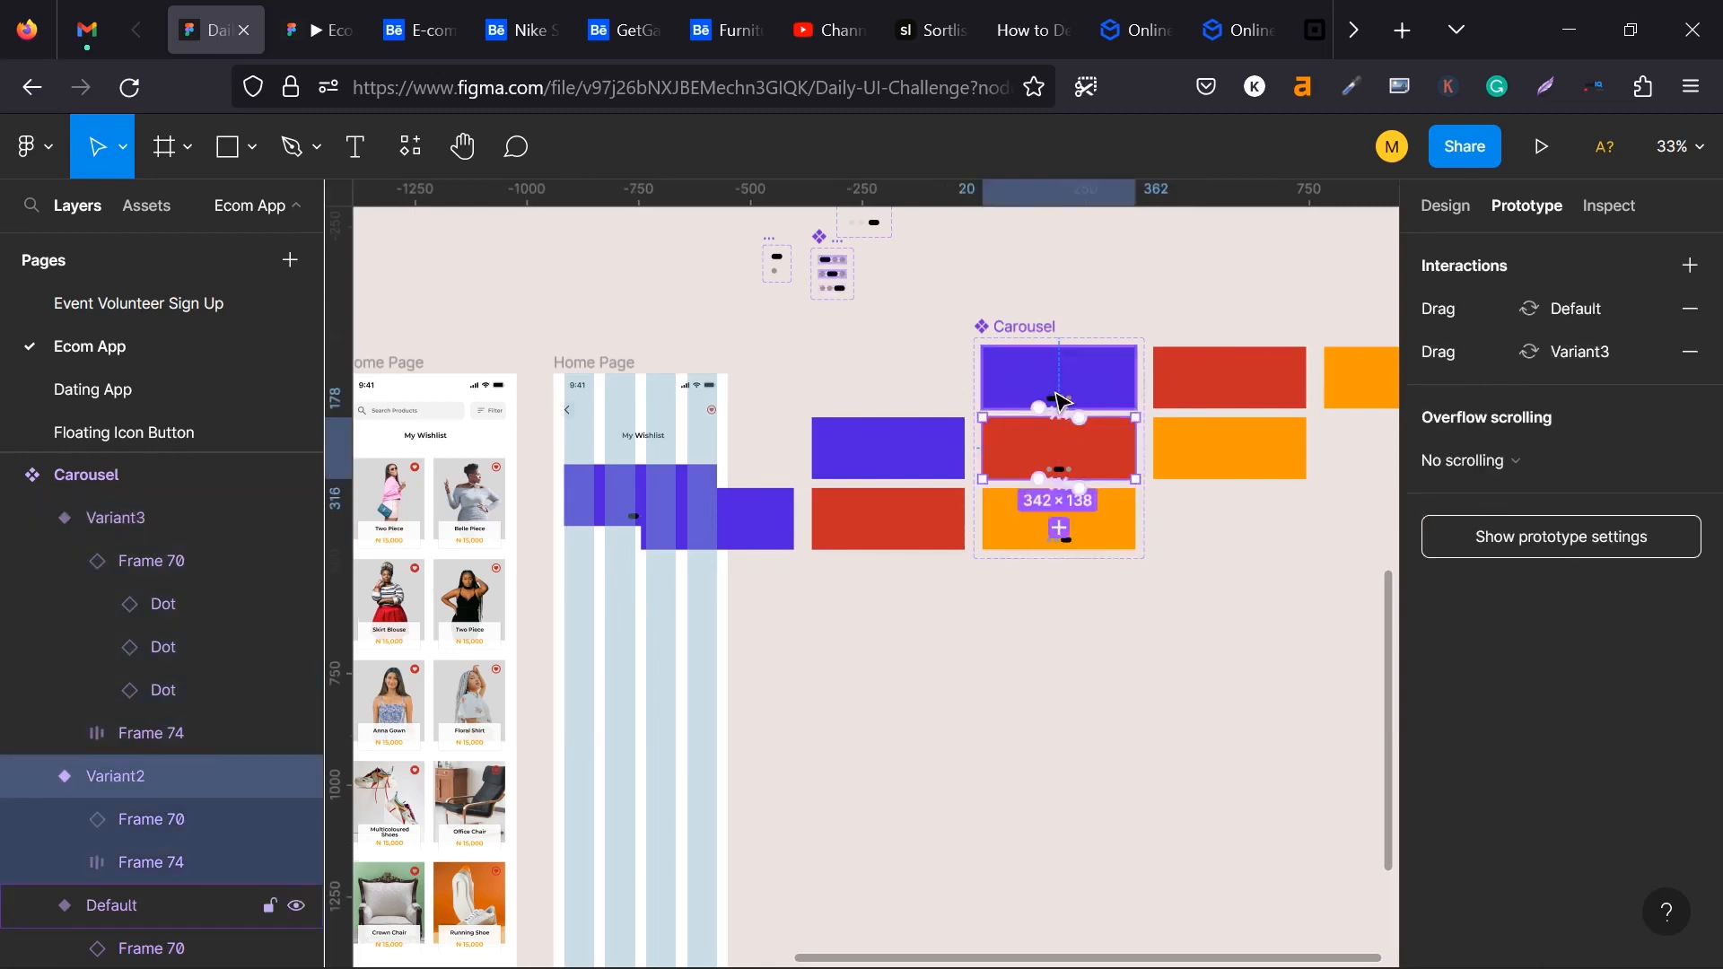
left_click(1032, 404)
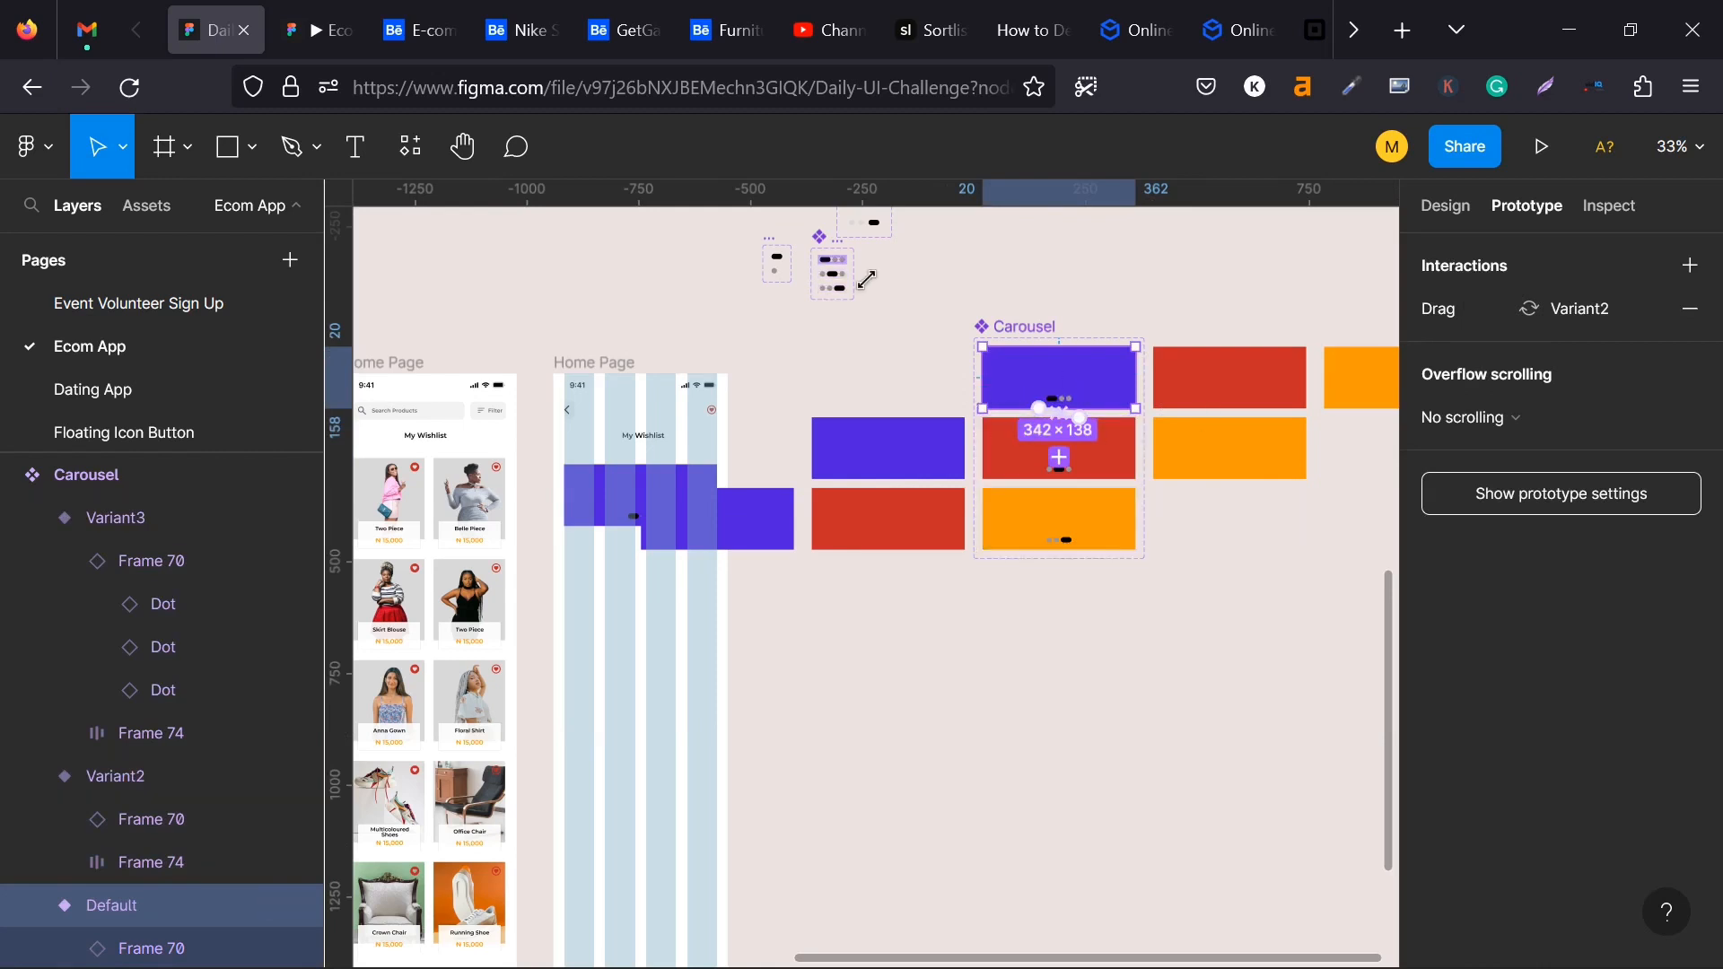
left_click(296, 27)
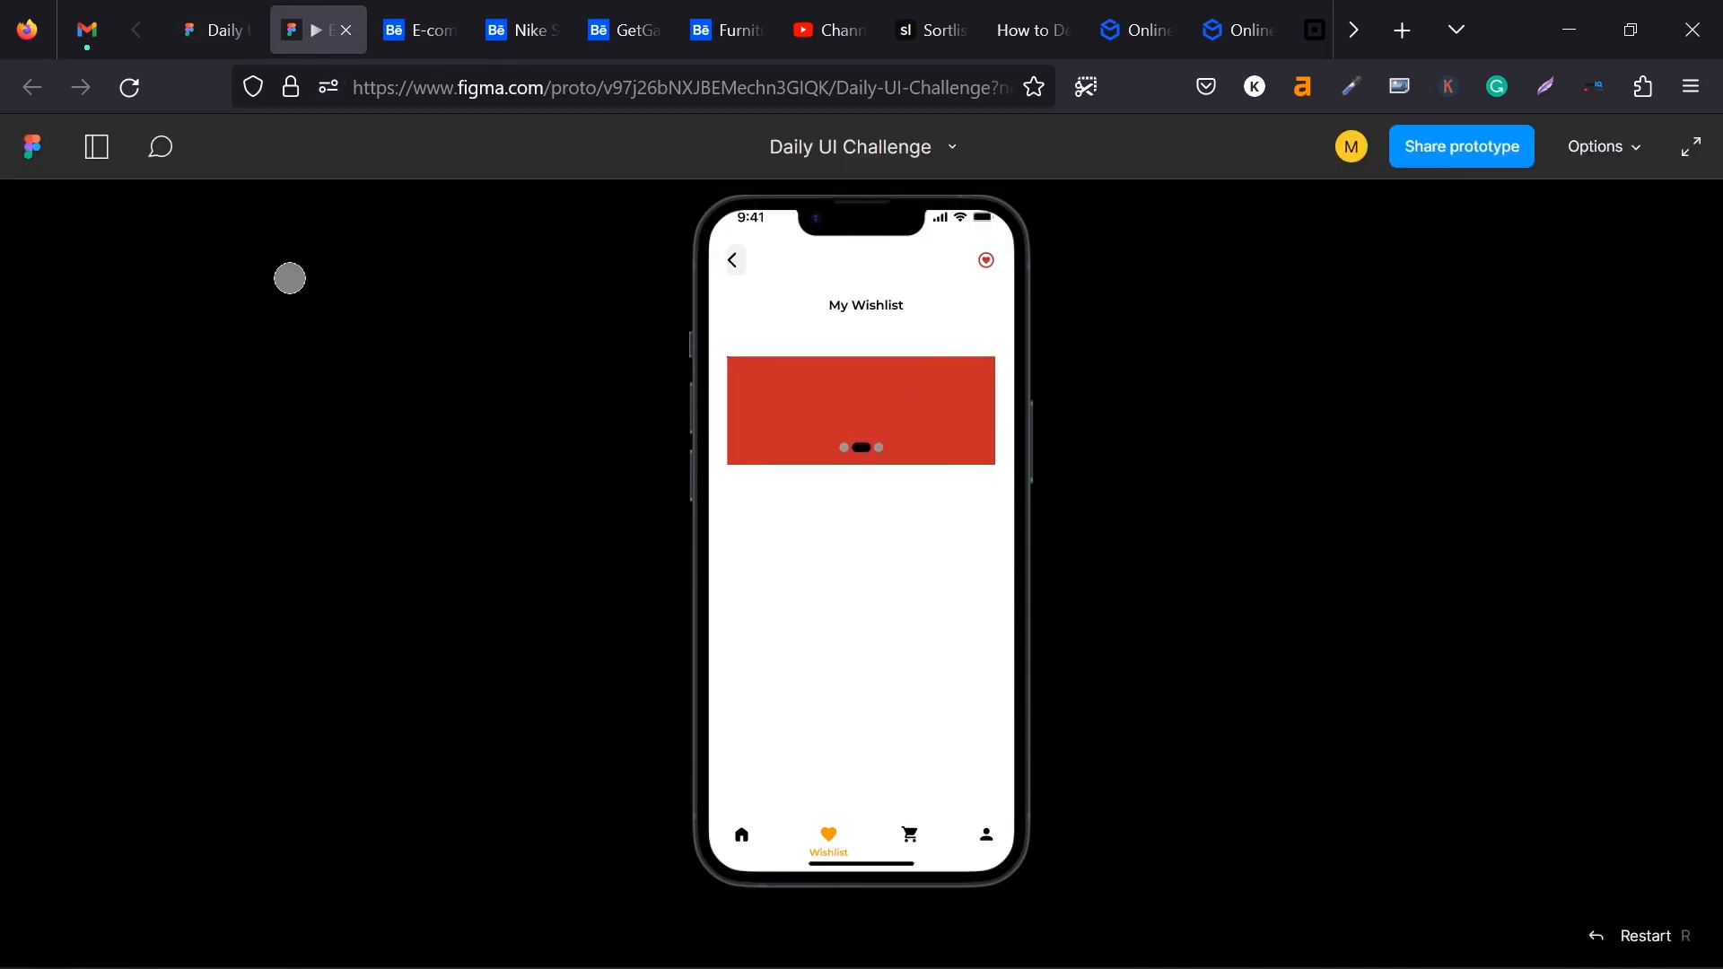
left_click(214, 44)
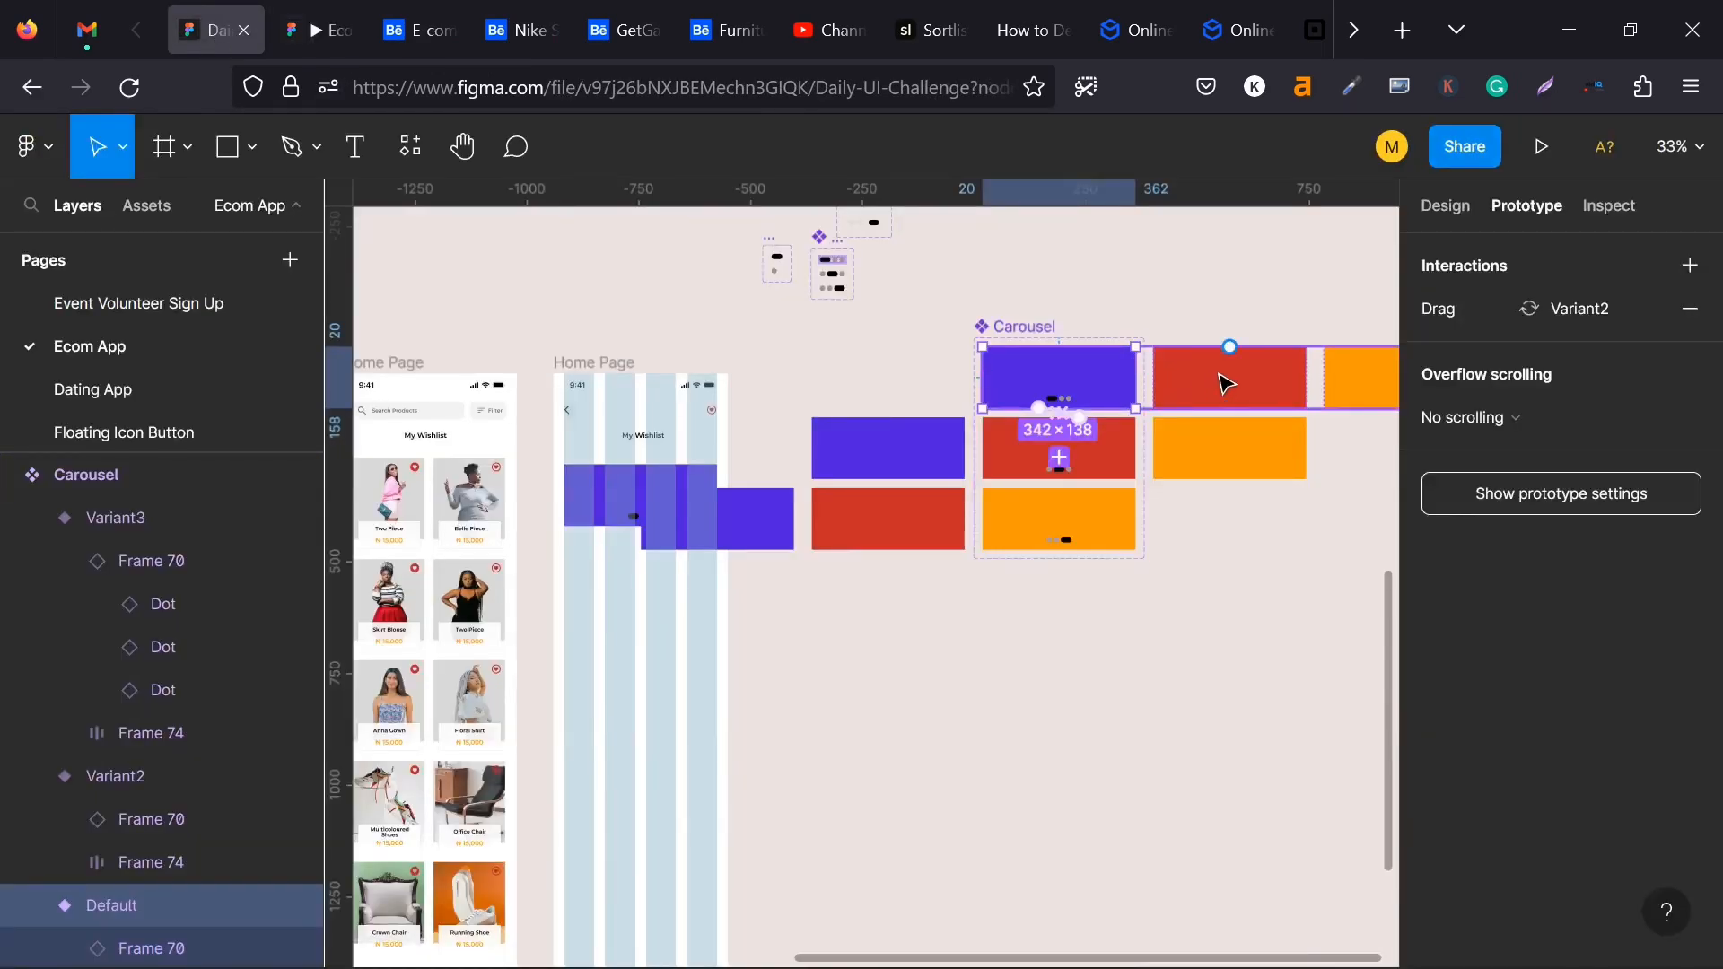
- Connect the Default variant's card row, Frame 74, to Variant2 with an On tap interaction
left_click(1224, 384)
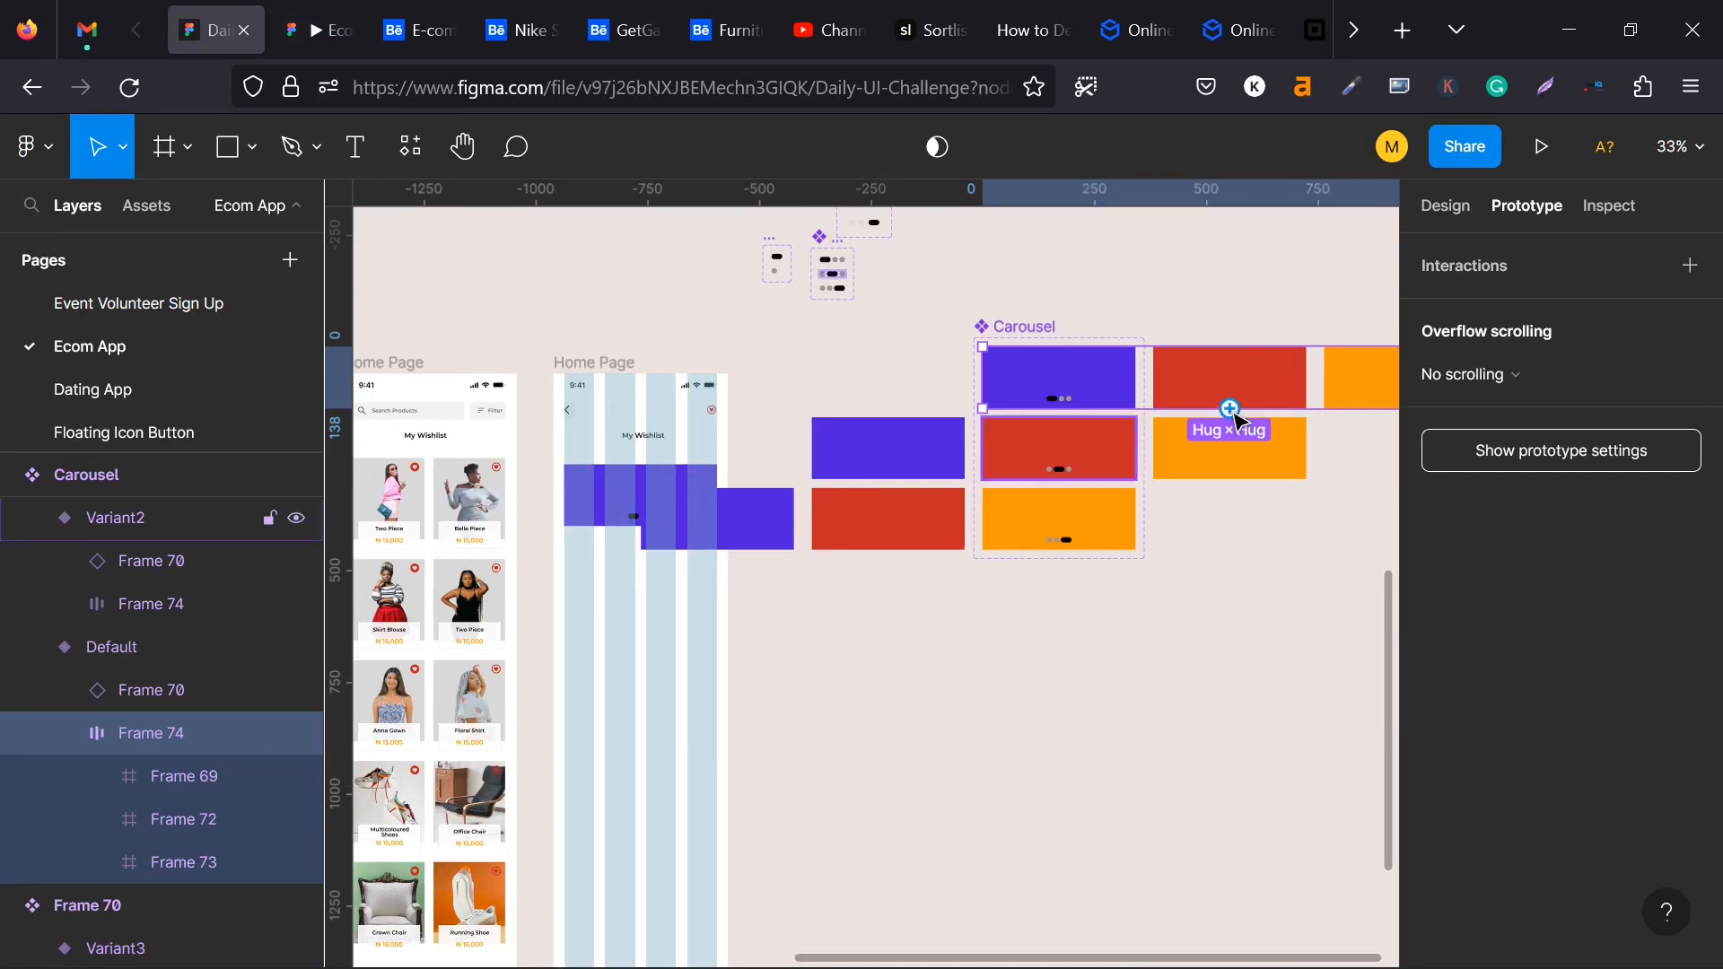
left_click_drag(1200, 408, 1072, 469)
left_click(1370, 310)
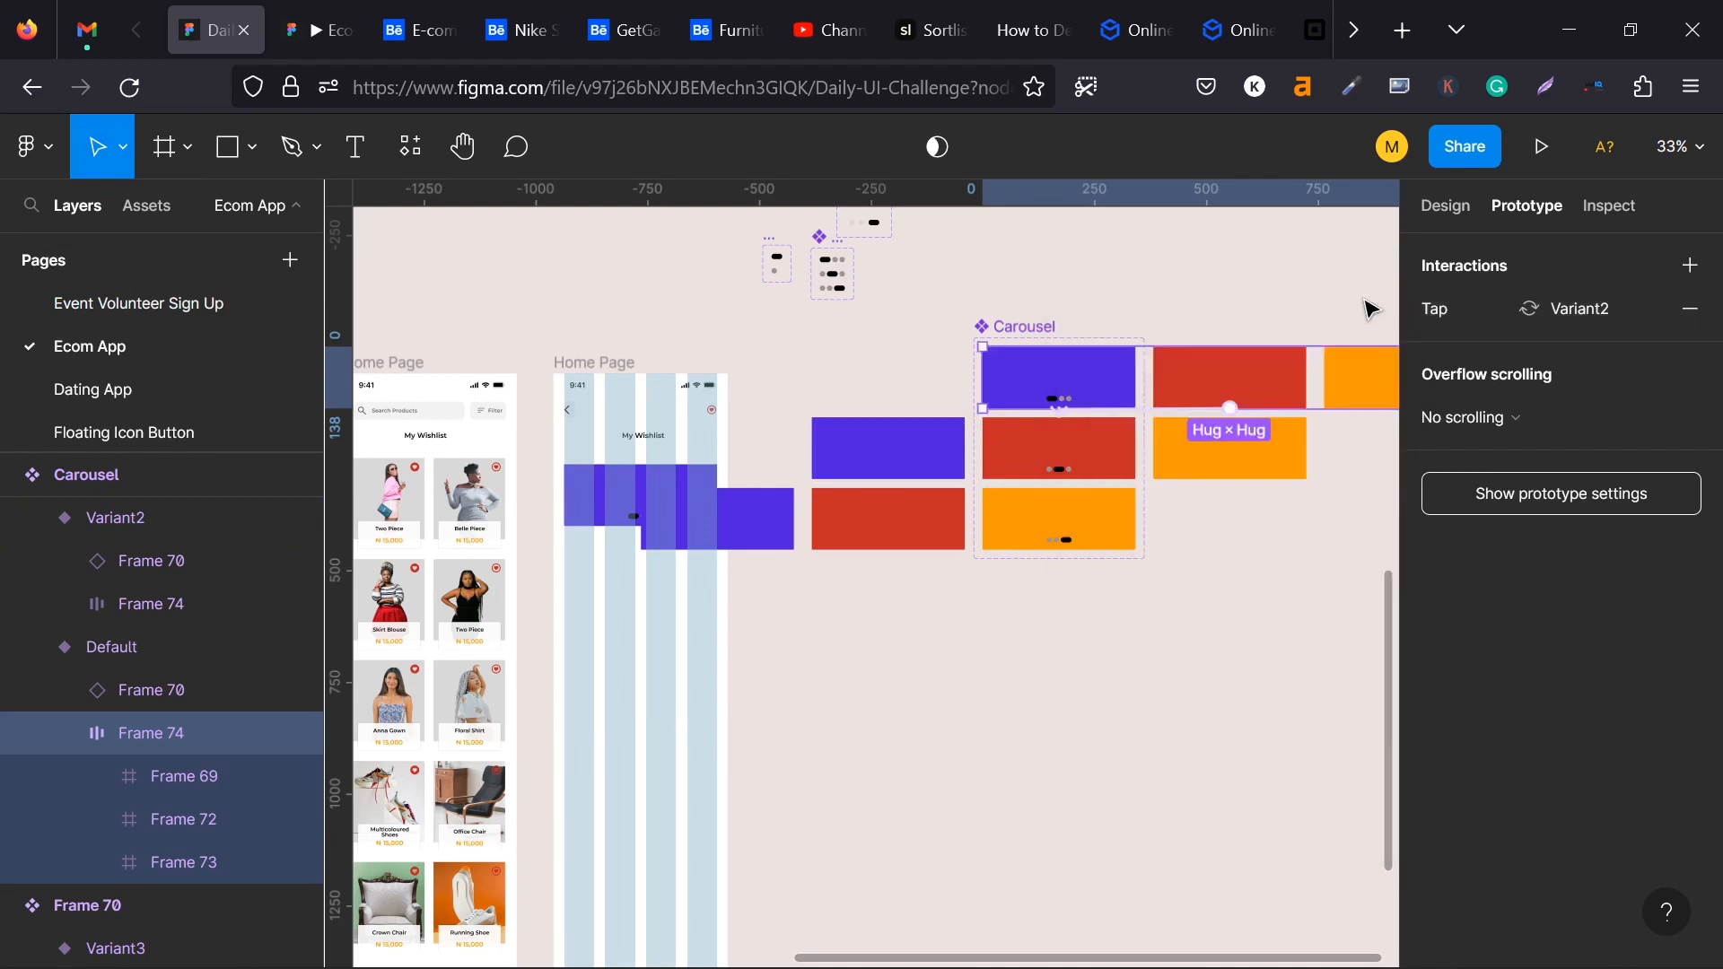
left_click(861, 370)
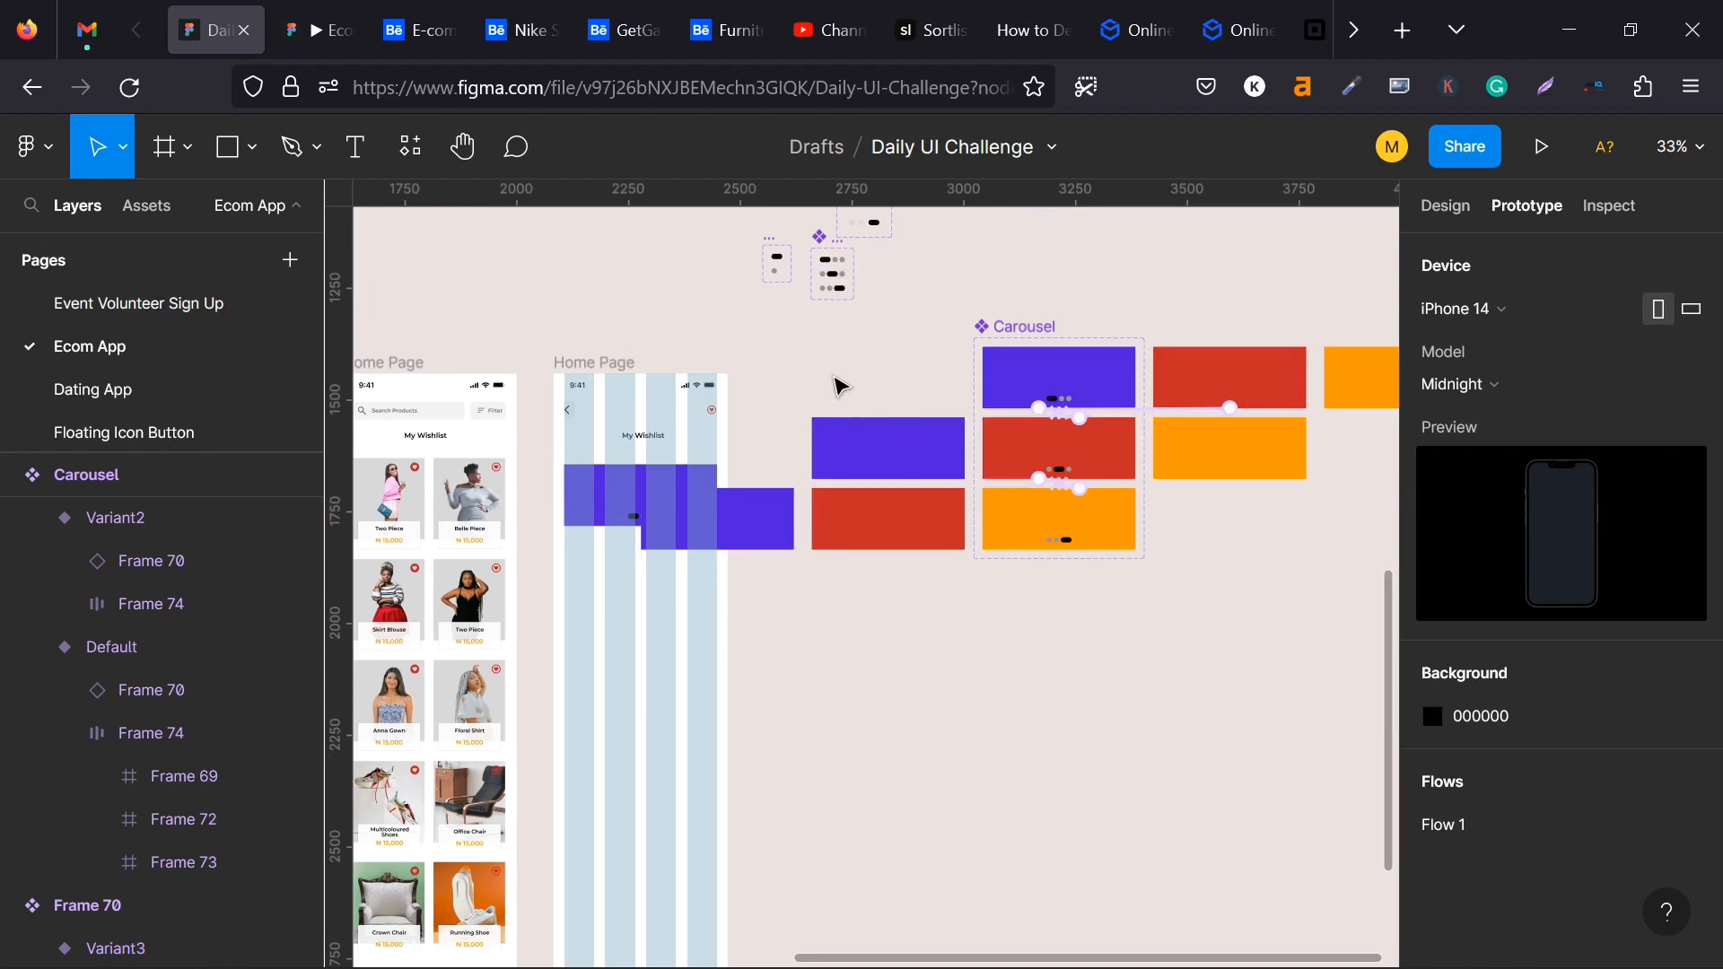
- Select the whole orange Variant3 in the Carousel component and inspect its drag interaction
scroll(875, 428, "up", 3)
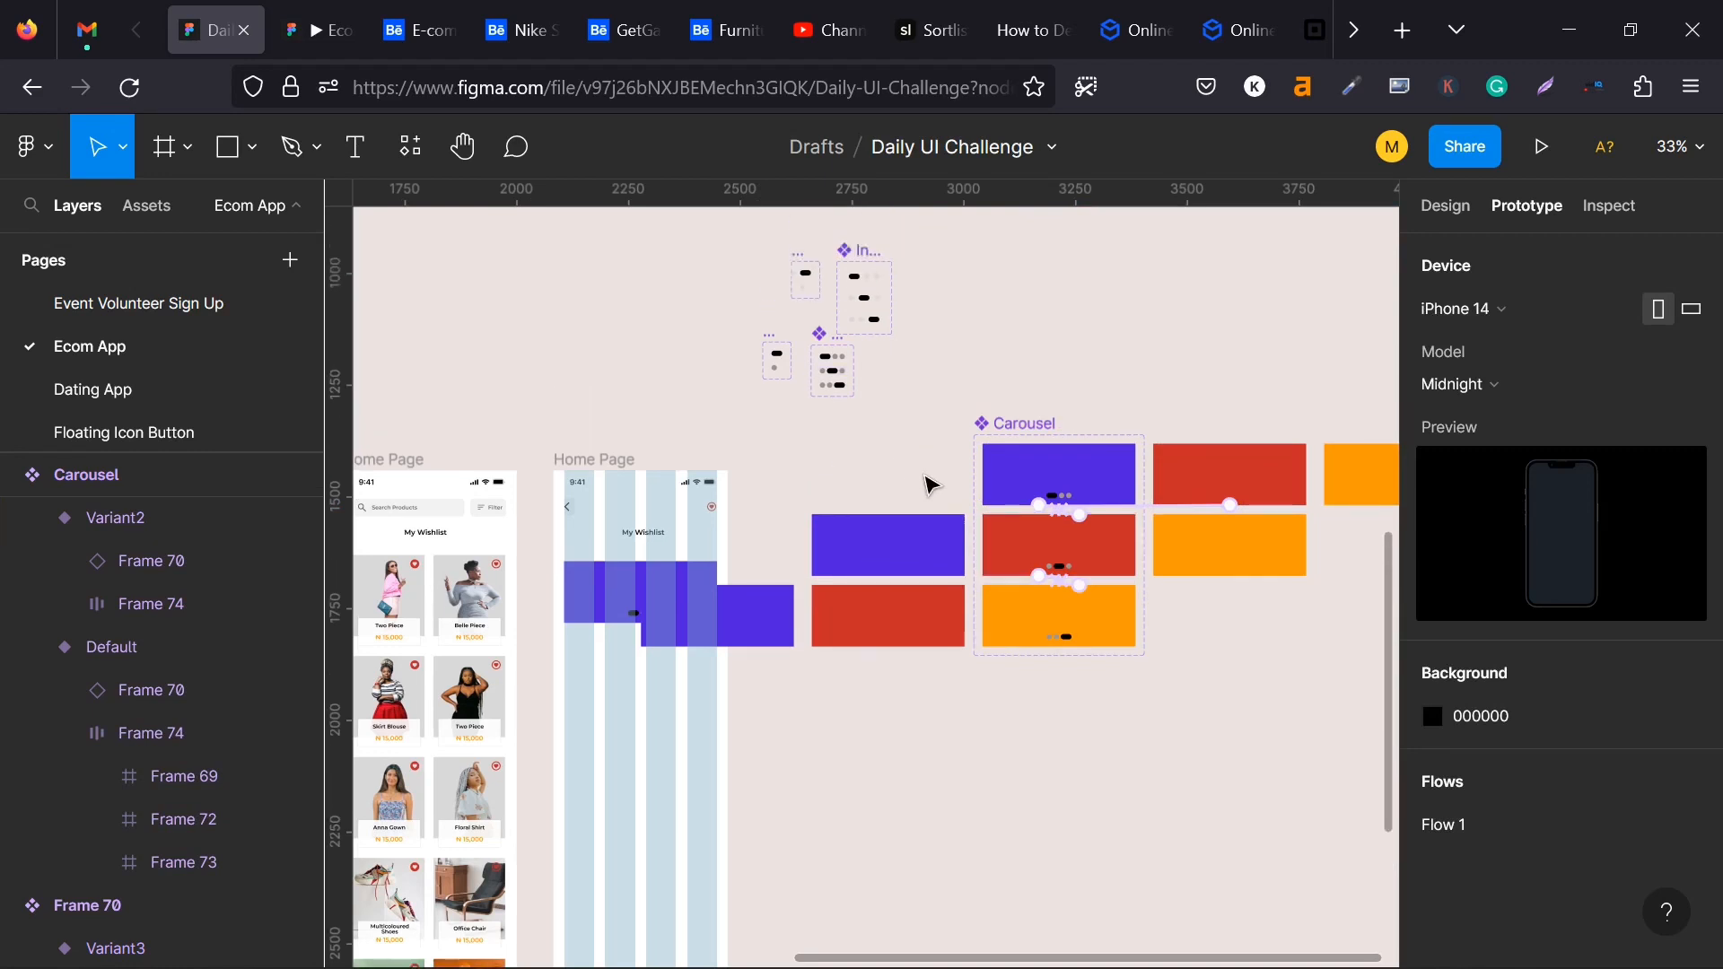
scroll(928, 485, "down", 4)
key("space")
left_click_drag(885, 676, 715, 696)
scroll(933, 629, "up", 3)
left_click(847, 631)
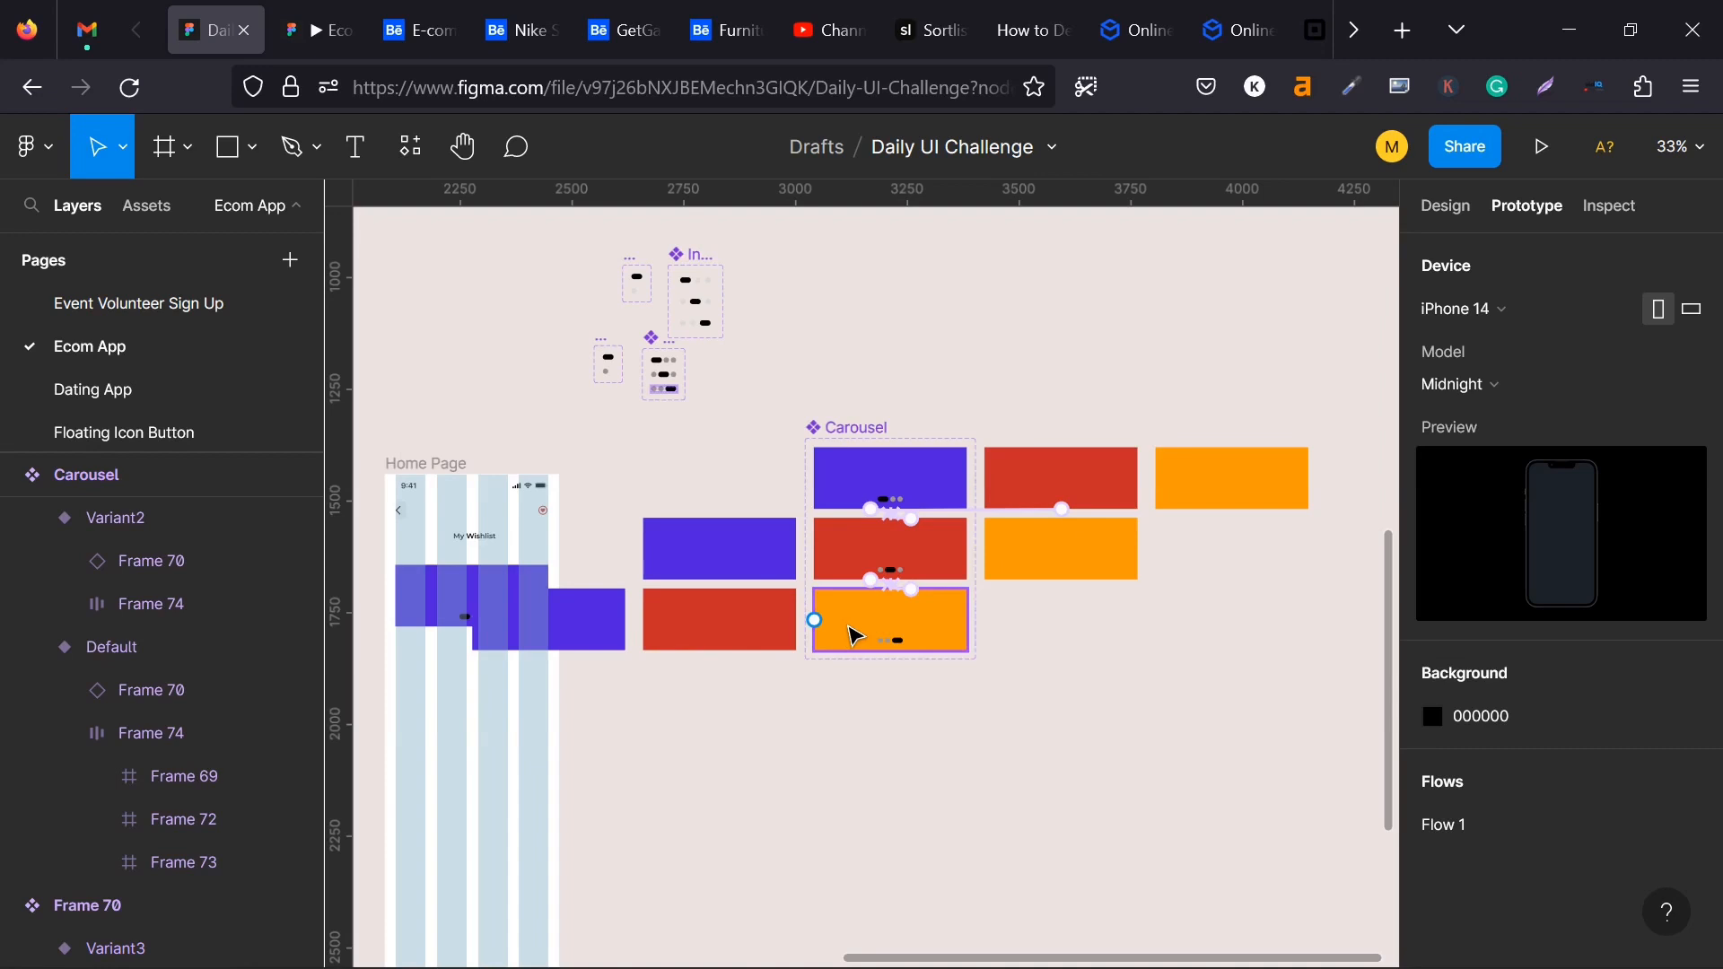
left_click(765, 623)
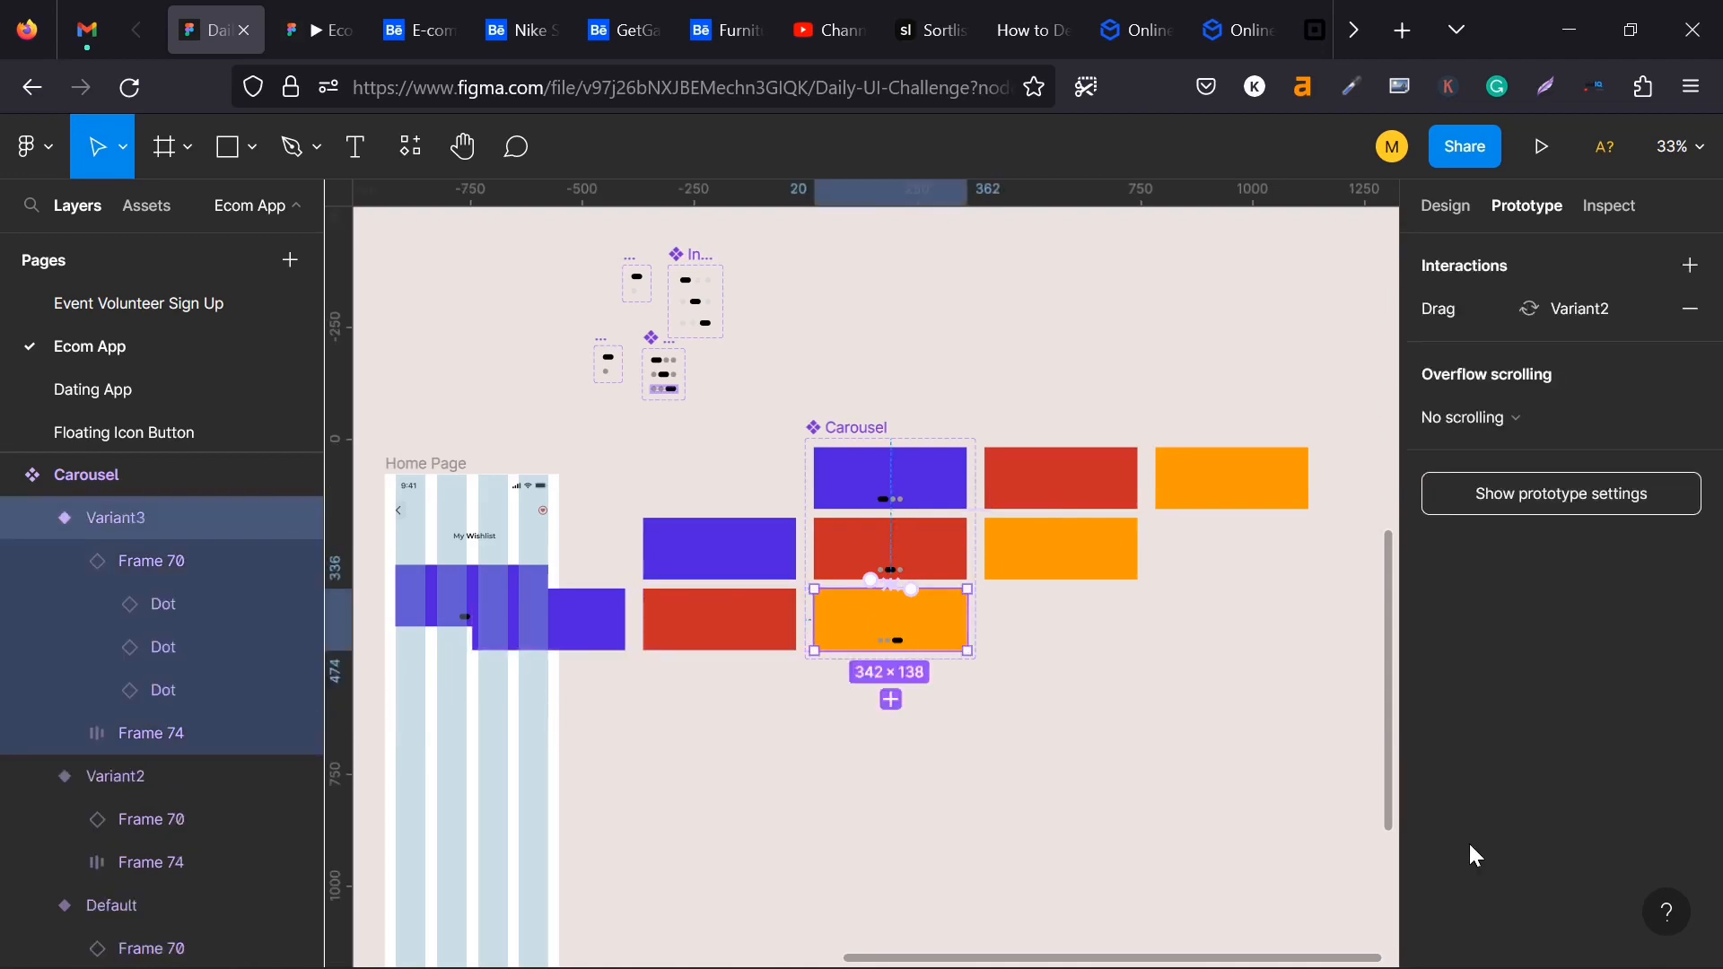